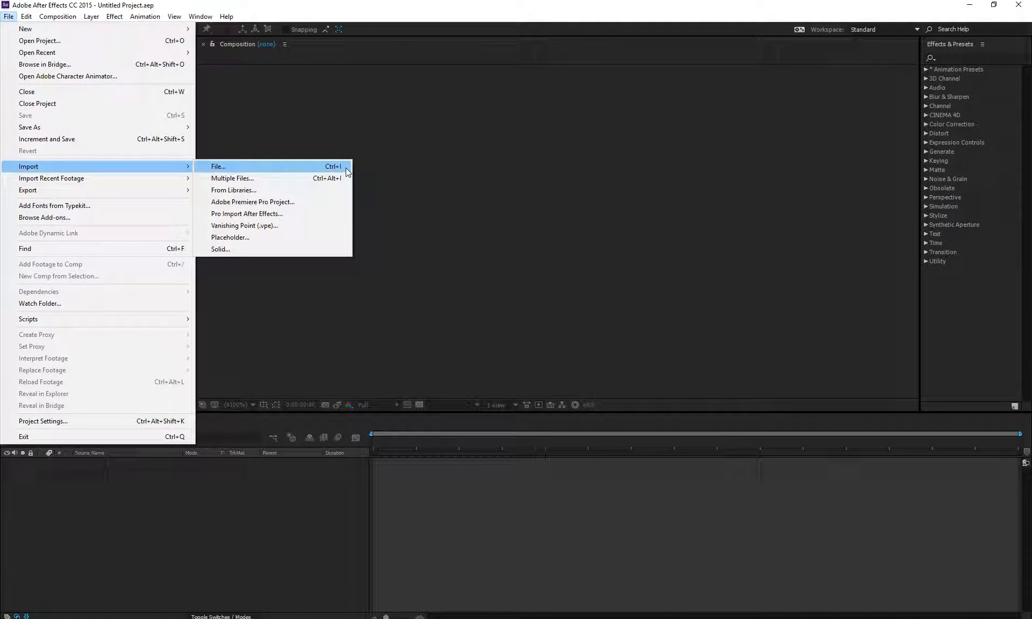
- Import Stabilize & Tracking.MOV from the After Effect Classes folder on Local Disk (E:) into the project
click(361, 7)
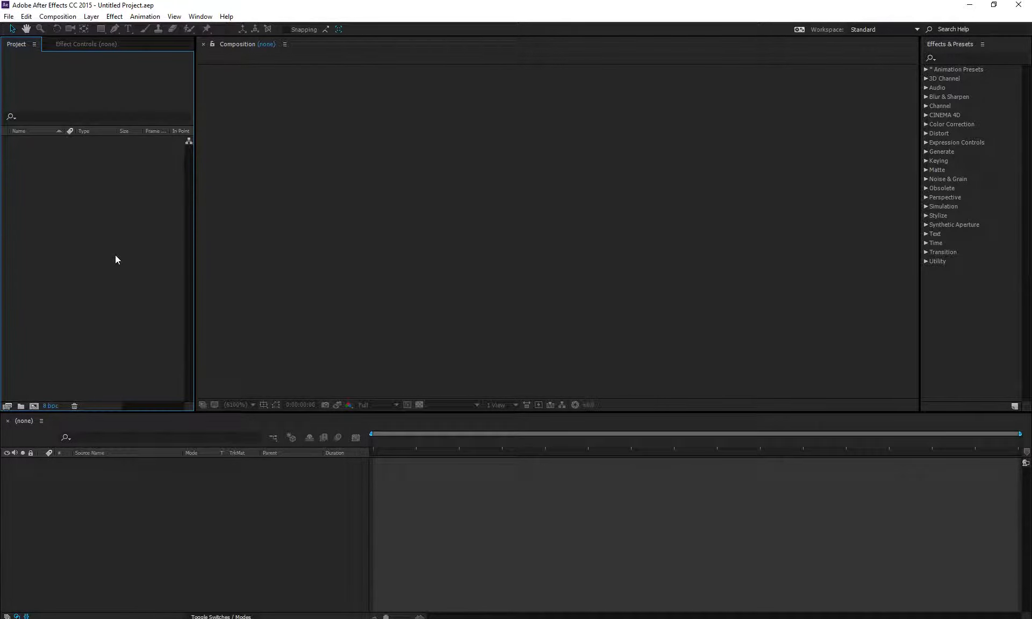
double_click(115, 255)
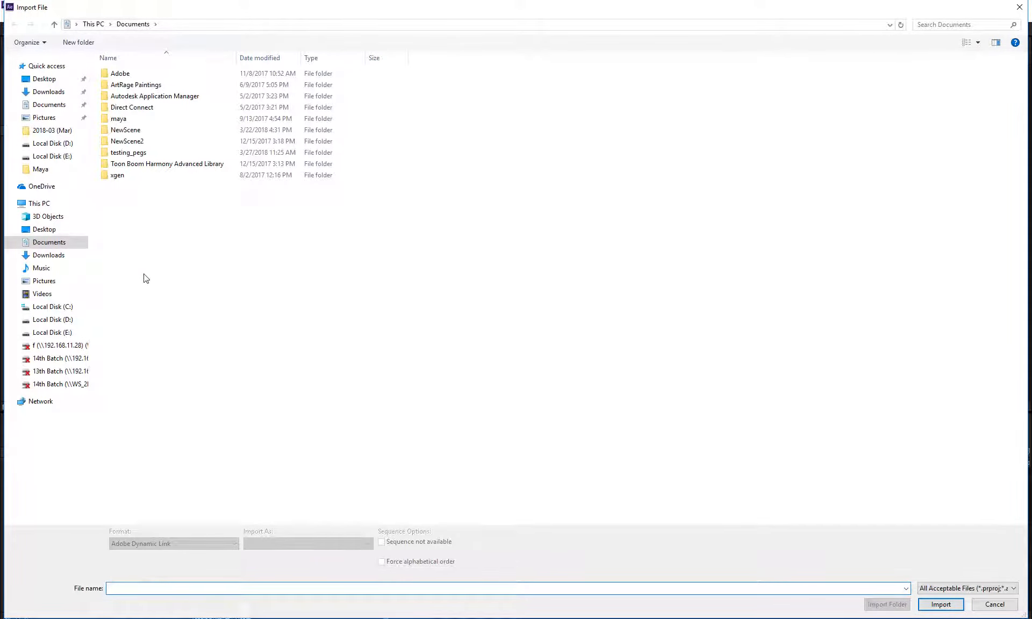
click(59, 319)
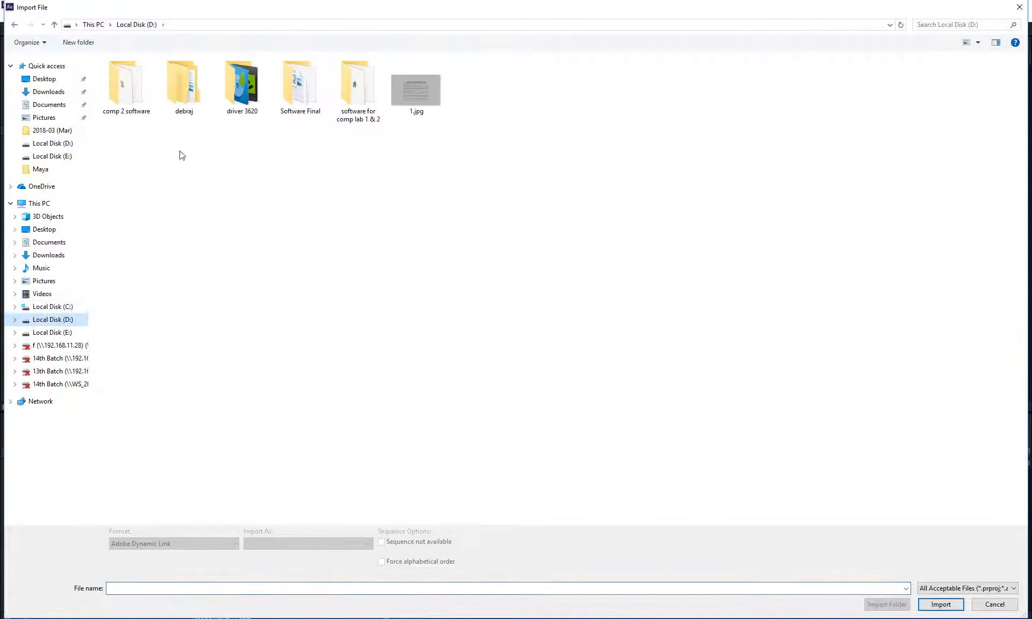
click(53, 332)
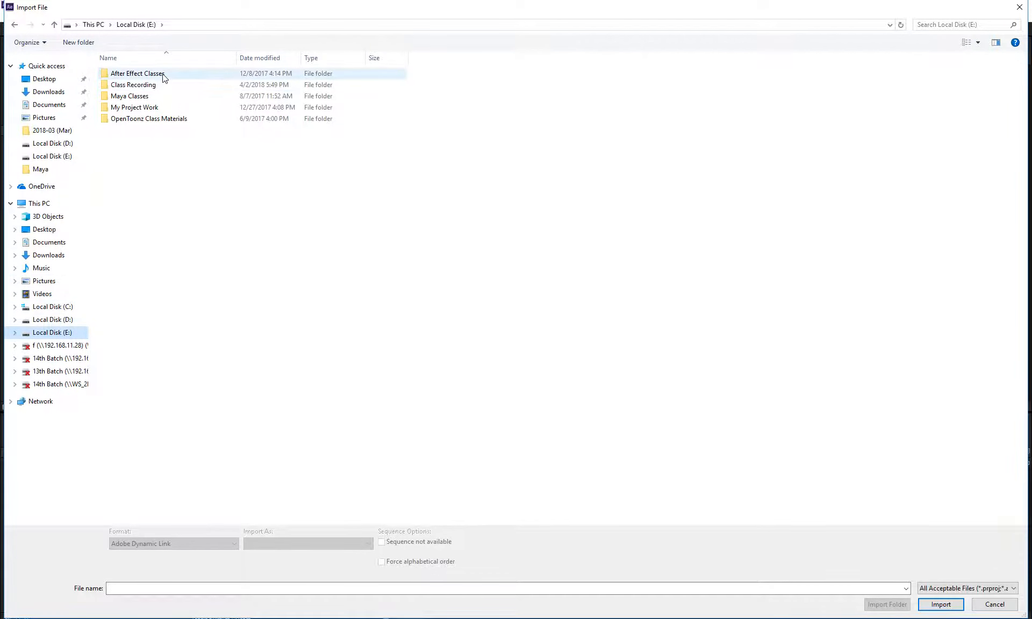
double_click(163, 76)
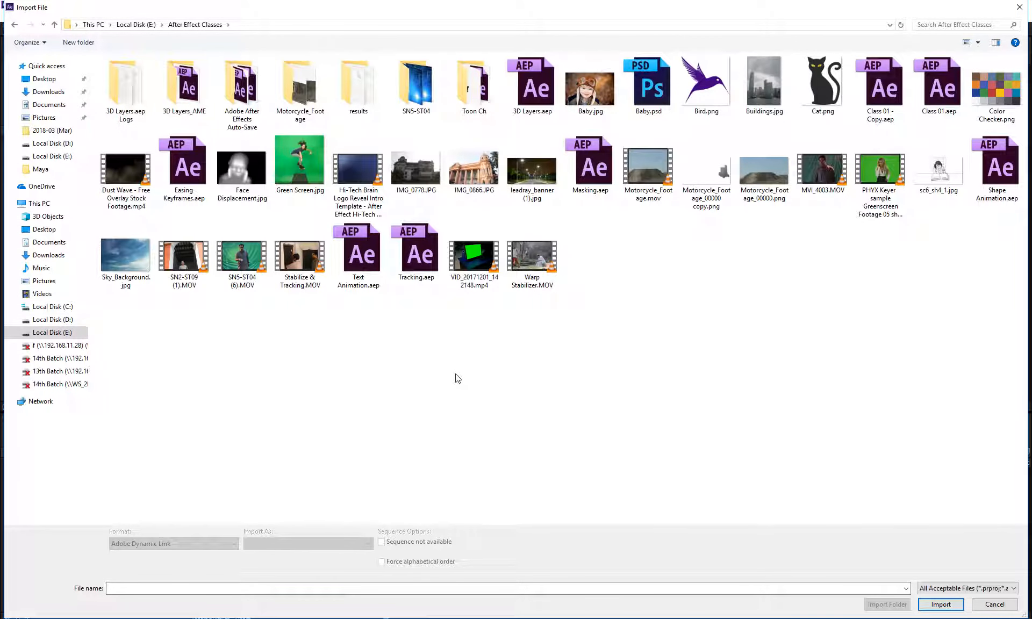
double_click(294, 261)
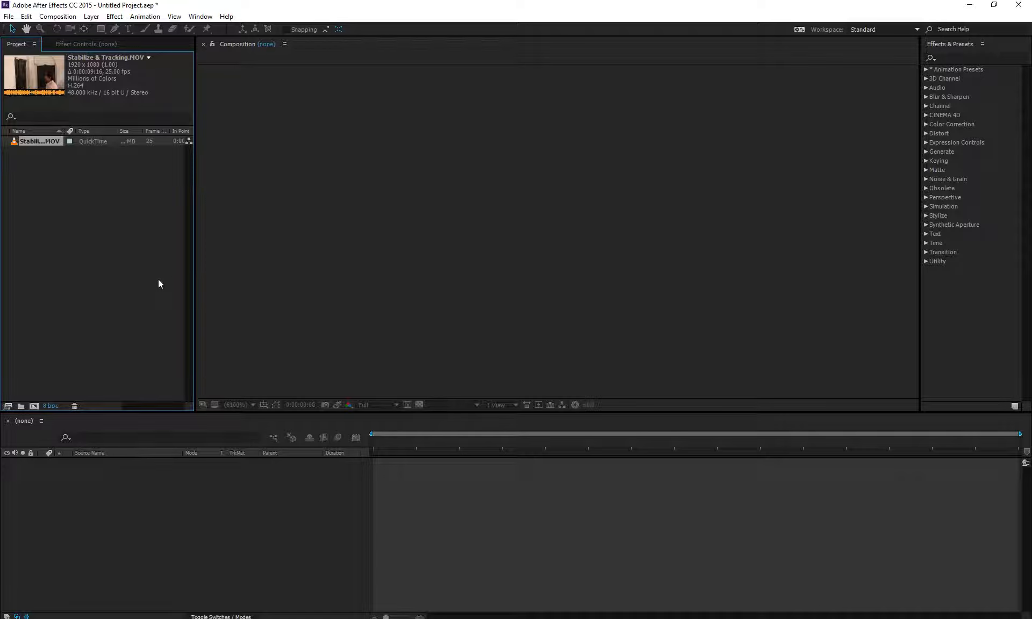
- Import the SN5-ST04 folder's frames as a PNG sequence, starting from SN5-ST04_00237.png
double_click(60, 235)
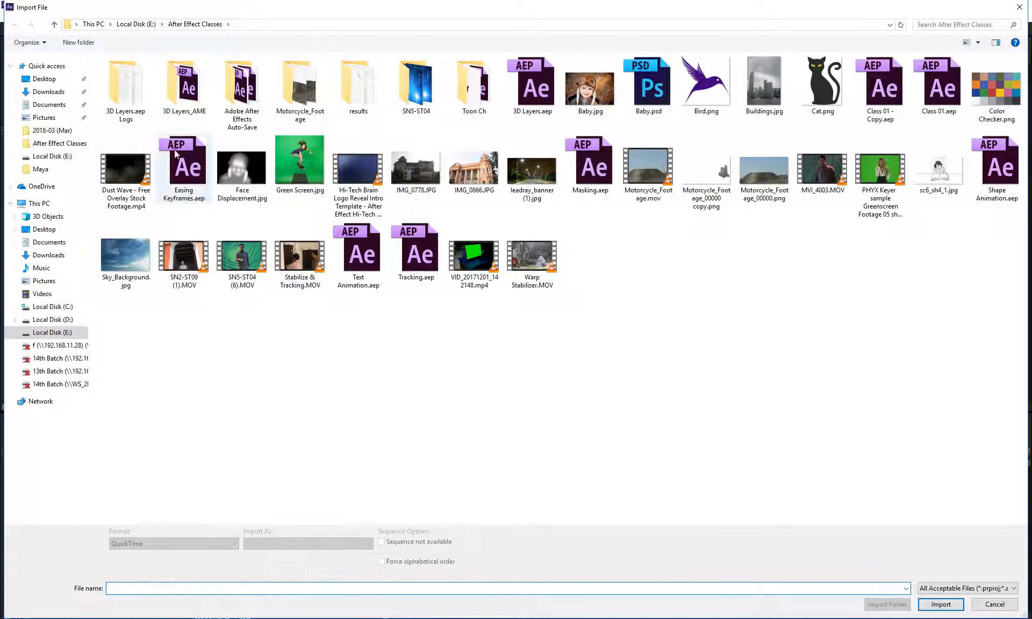
double_click(415, 89)
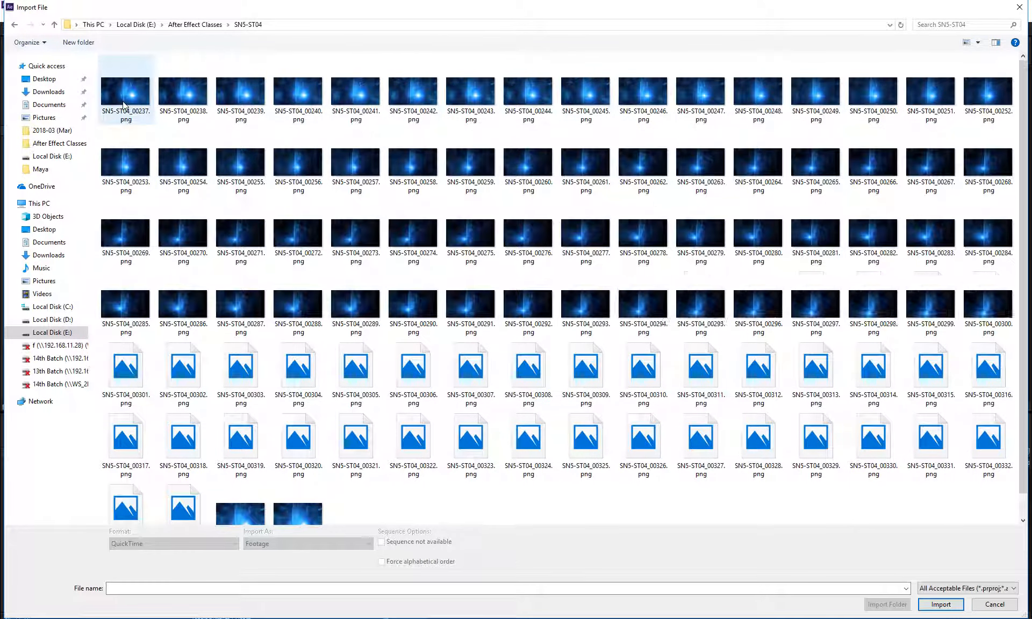
click(123, 104)
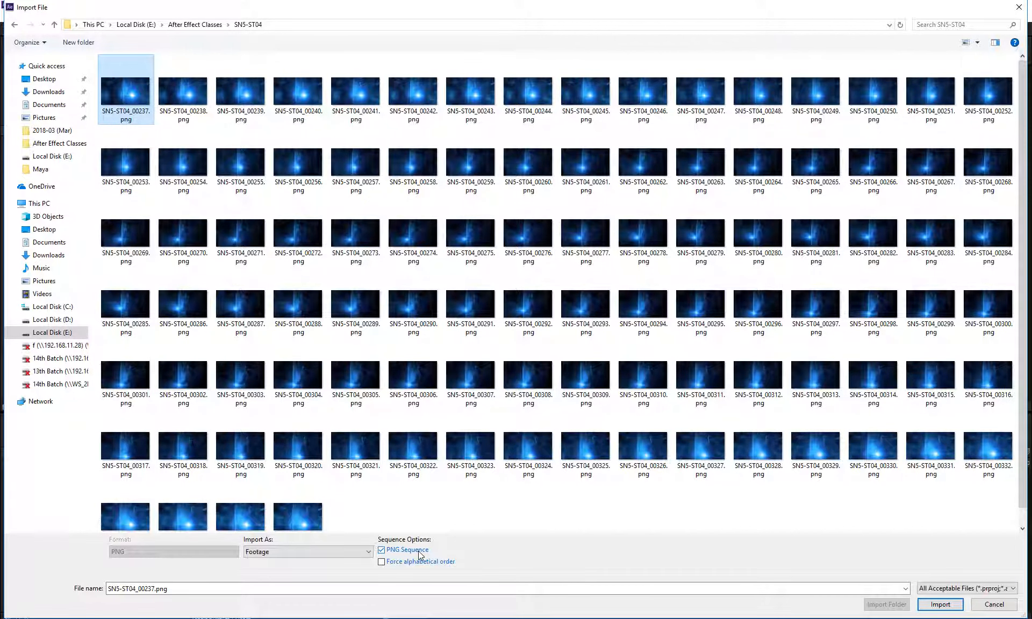
shift+click(683, 123)
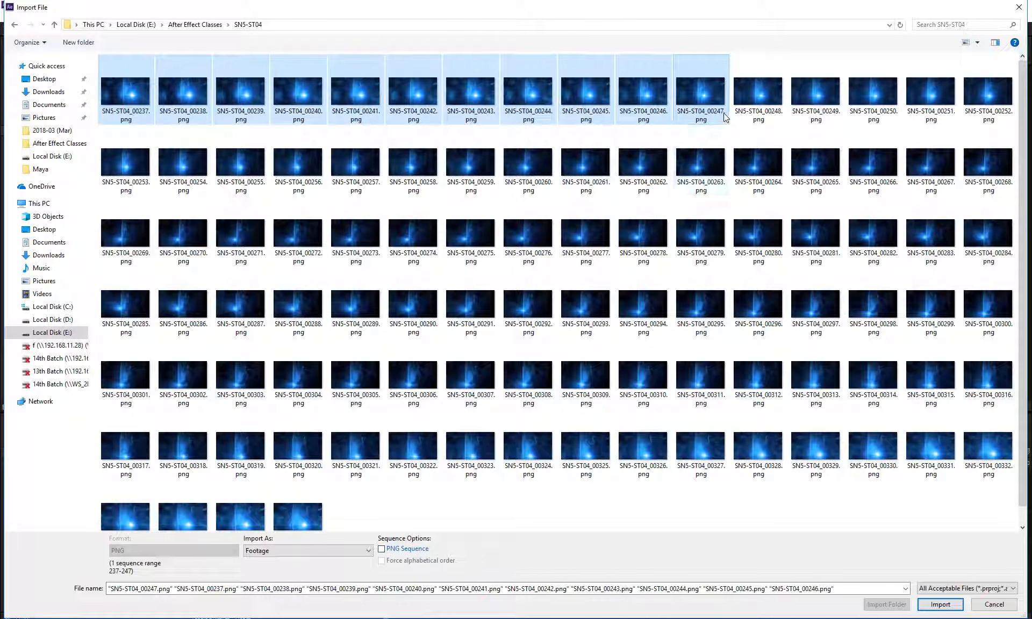
click(479, 556)
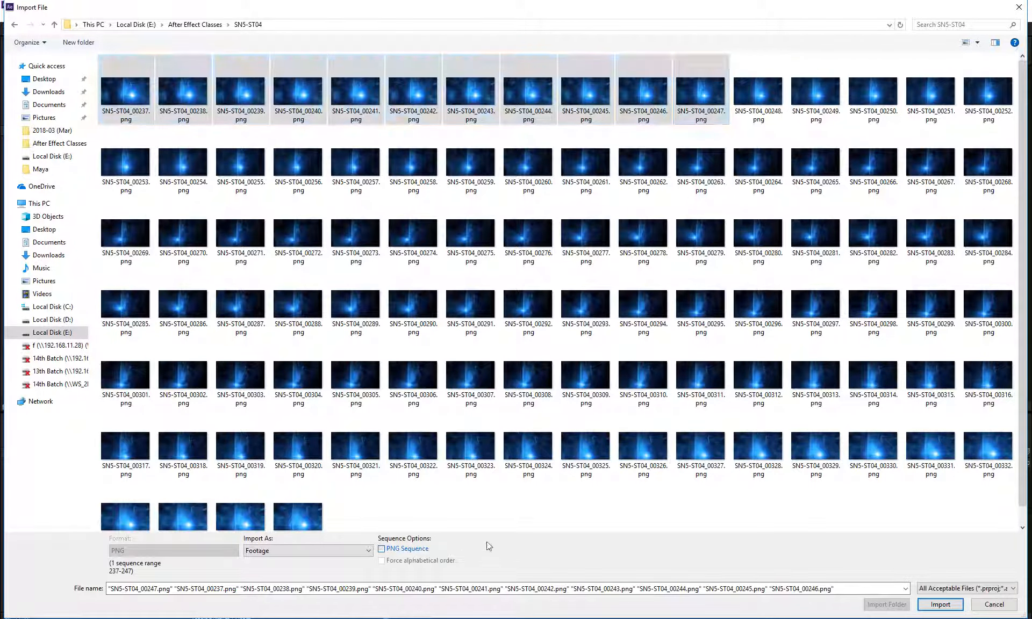
click(126, 101)
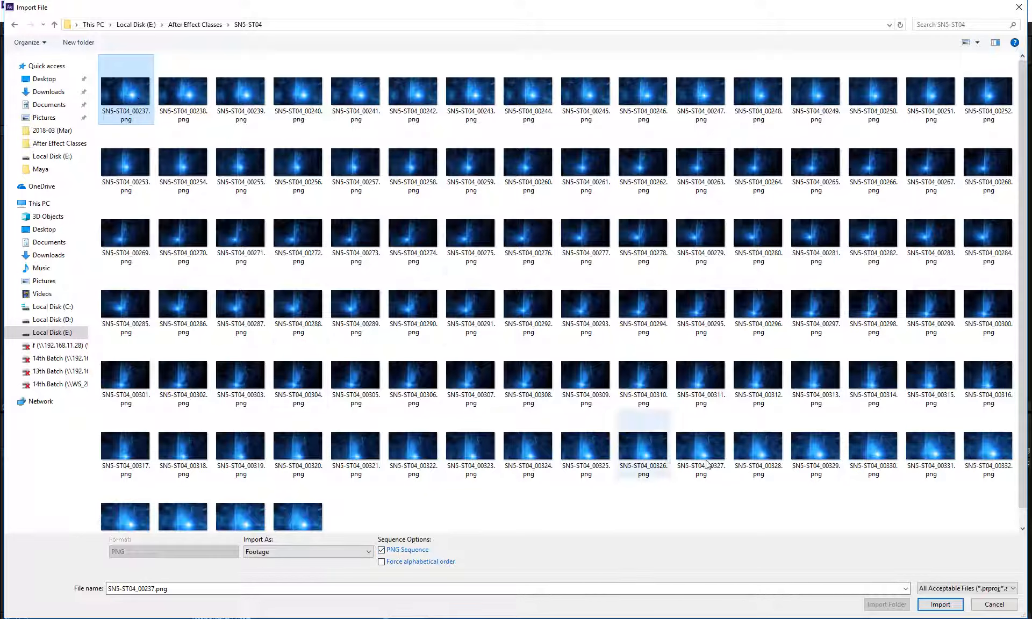
click(937, 605)
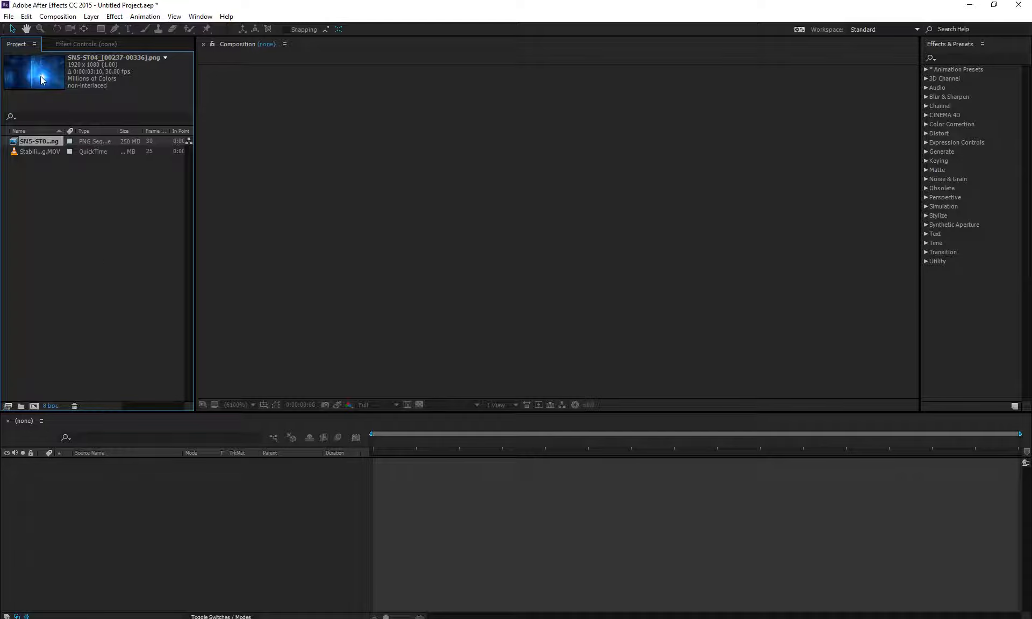
- Check the footage details of the imported movie and the PNG sequence in the project
click(41, 149)
click(41, 143)
click(45, 292)
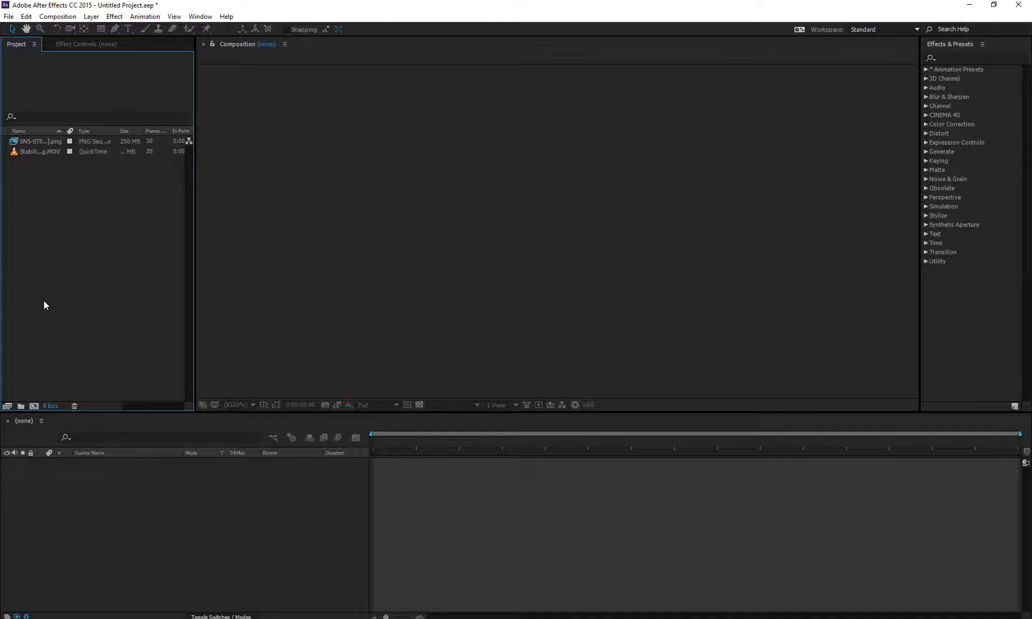
double_click(70, 220)
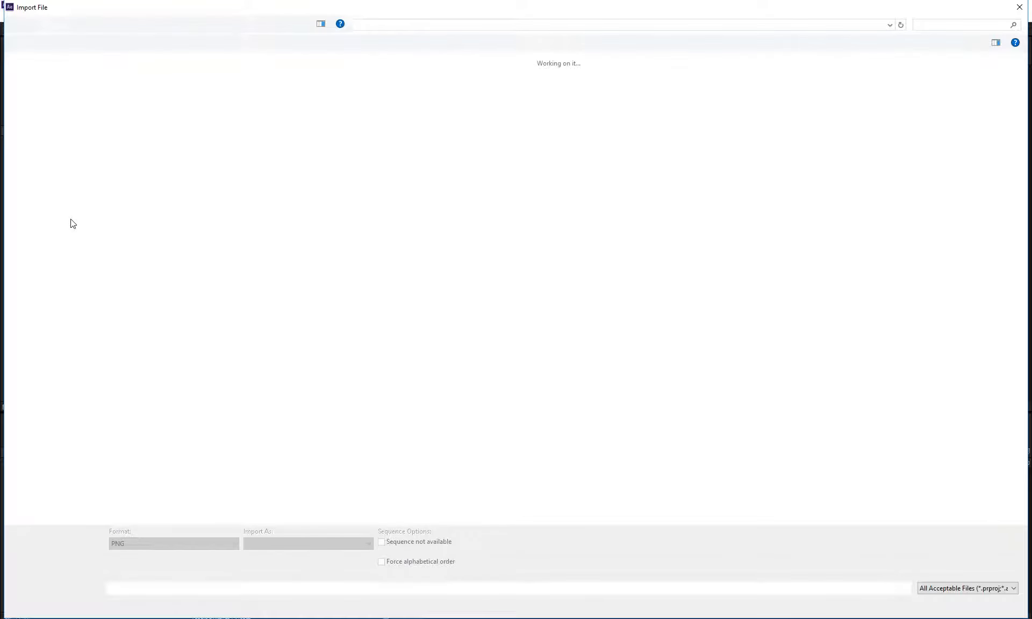
click(1019, 7)
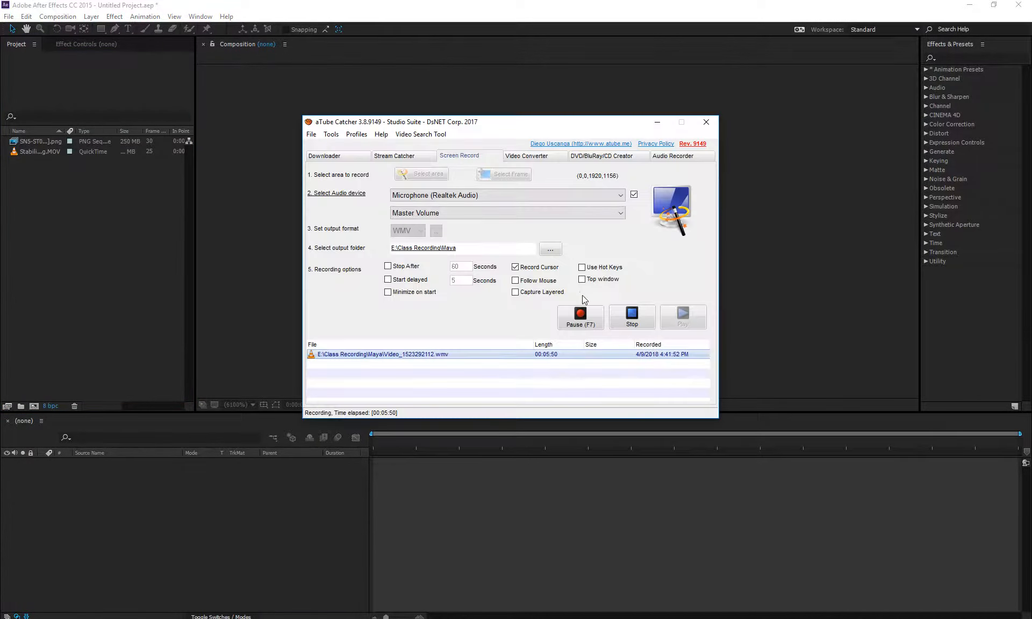
click(582, 316)
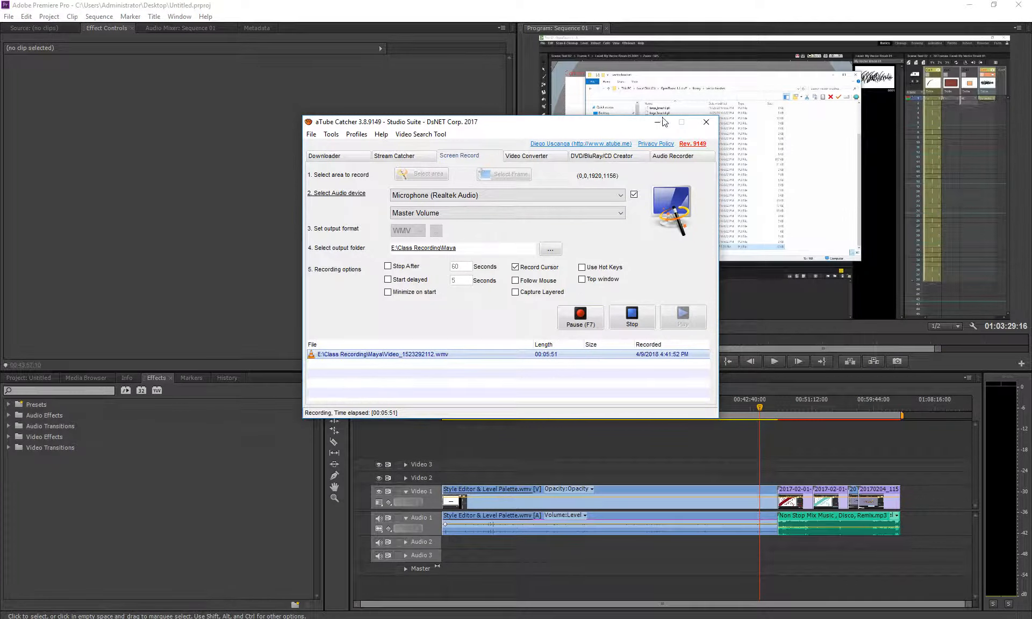
click(659, 123)
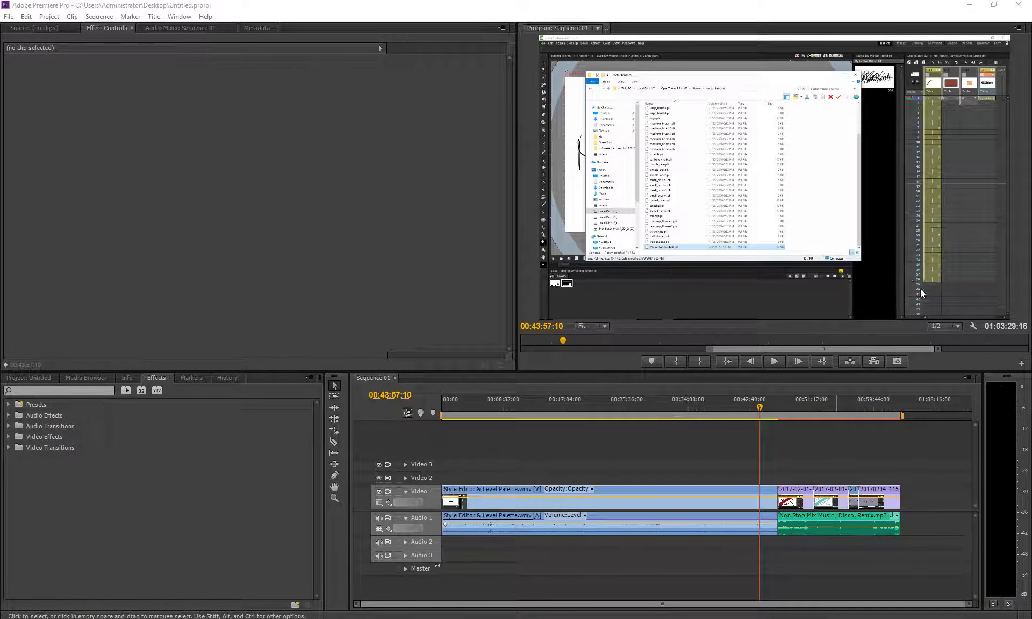
click(970, 4)
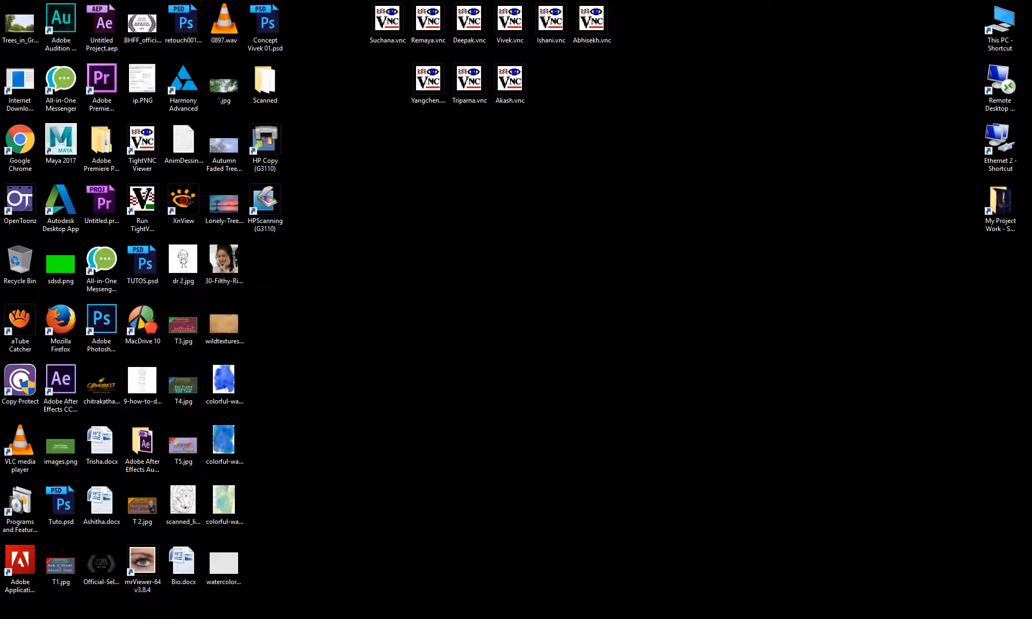
click(222, 618)
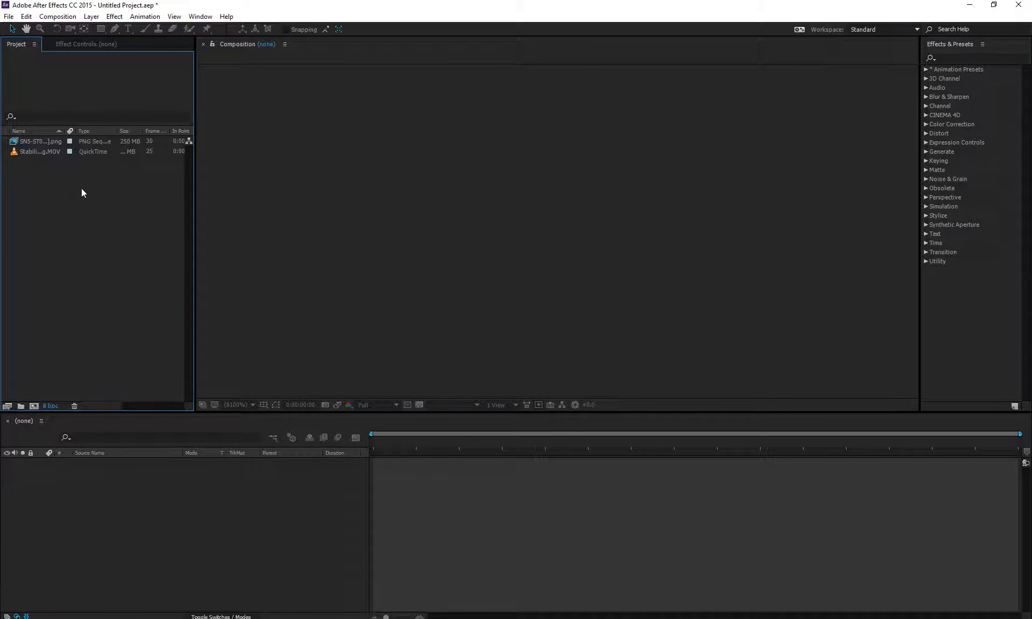
- Start an Adobe Premiere Pro project import and open Untitled.prproj from the Desktop
click(9, 16)
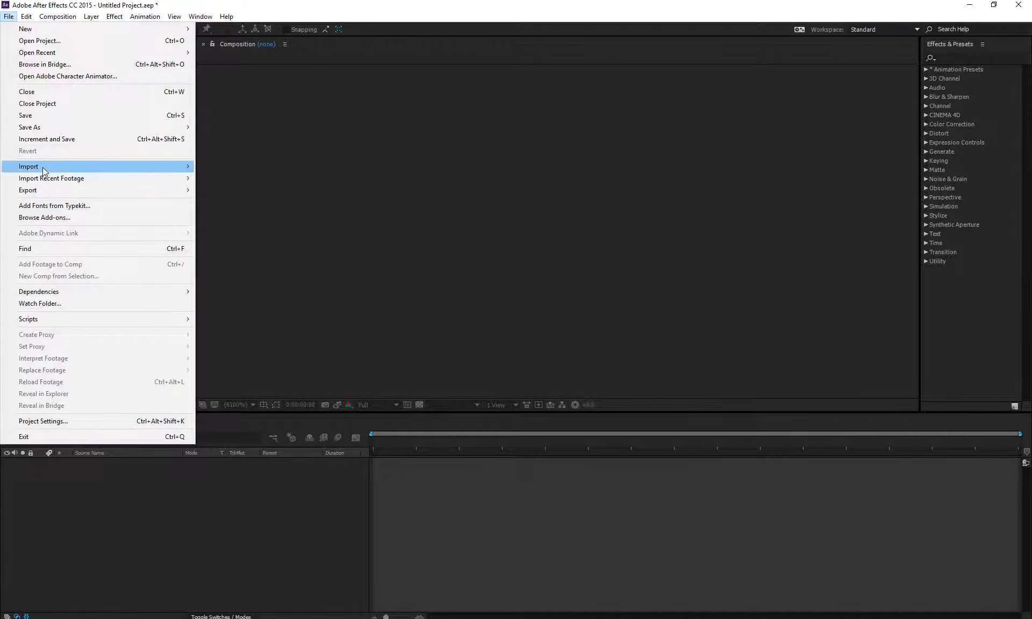
mouse_move(43, 171)
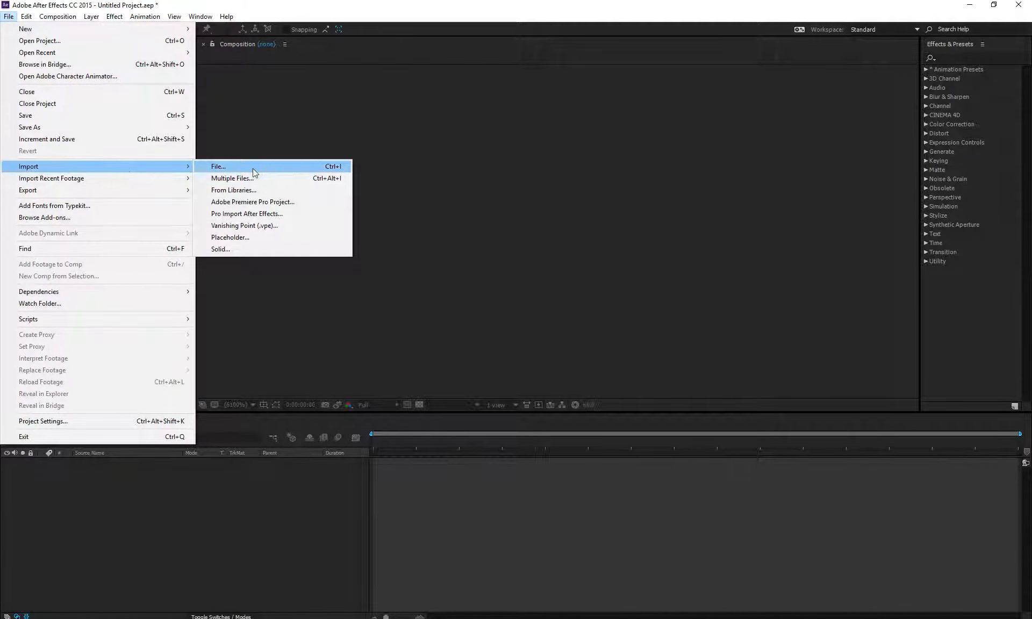
click(278, 203)
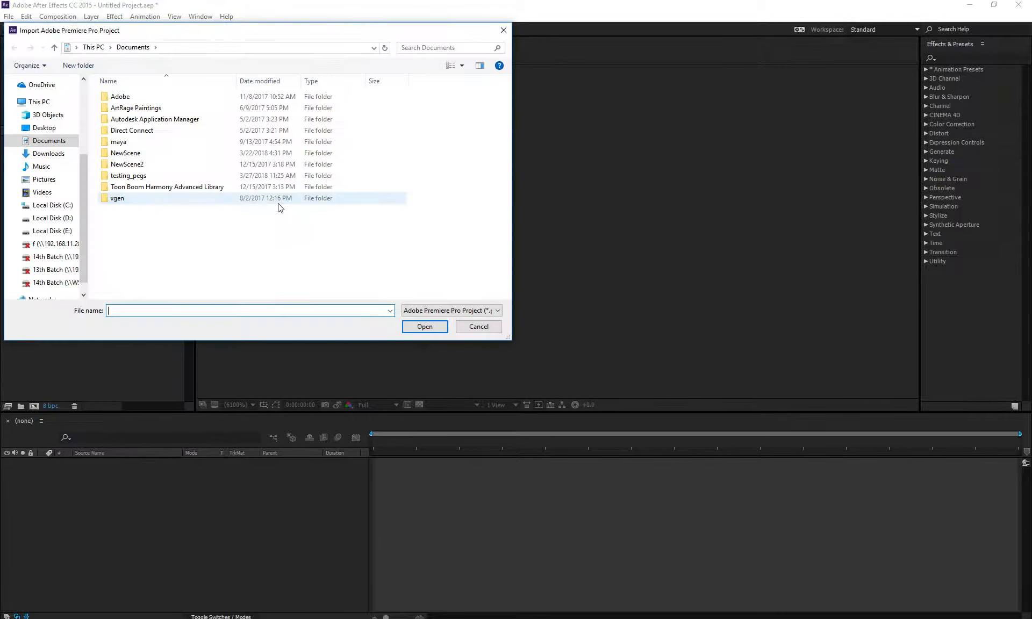
click(66, 219)
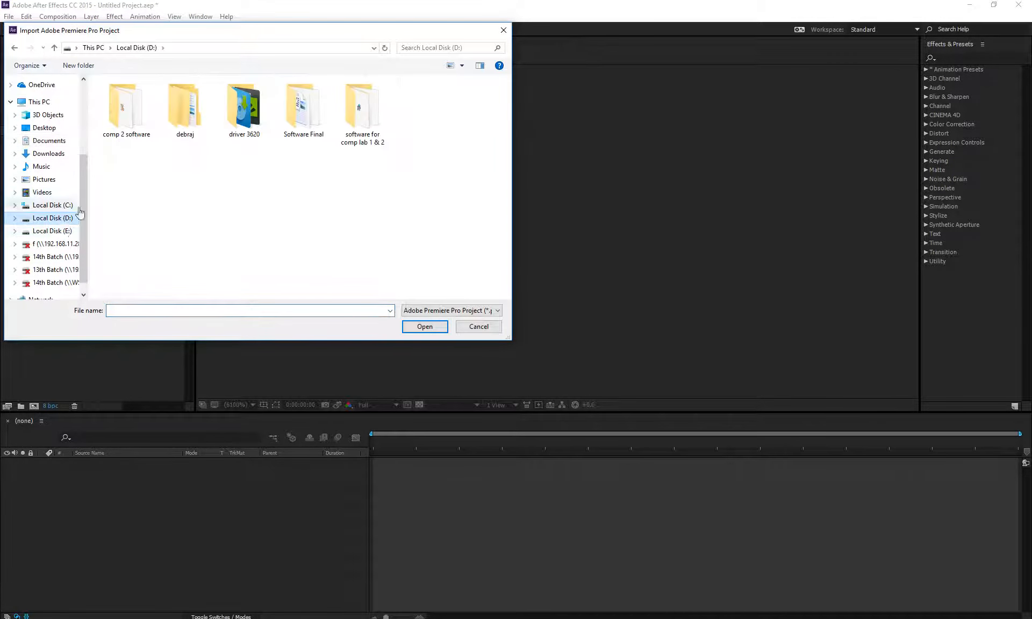
click(67, 233)
click(151, 98)
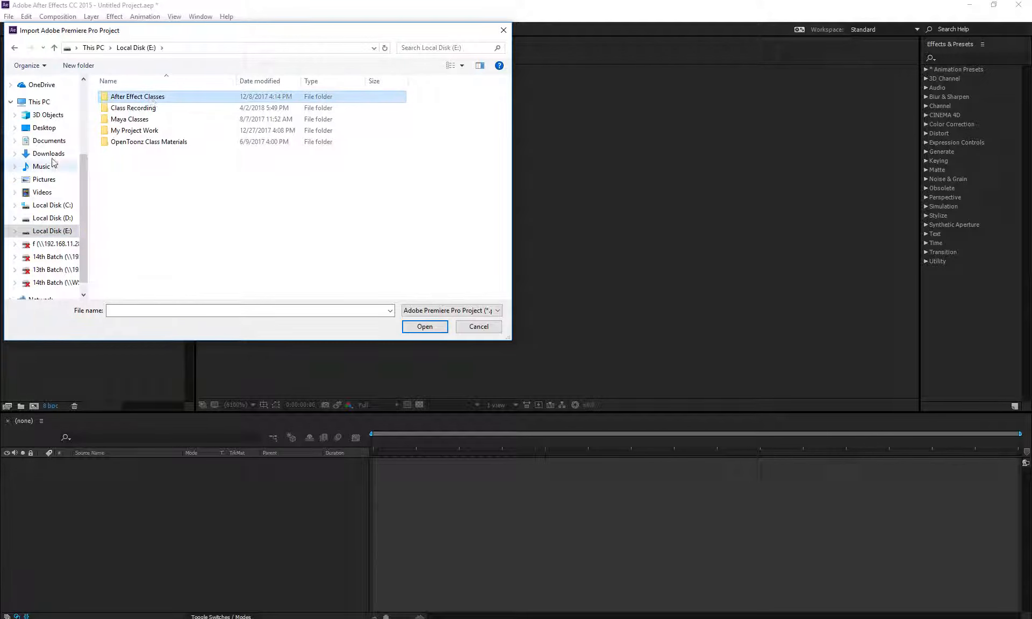
click(45, 130)
click(417, 113)
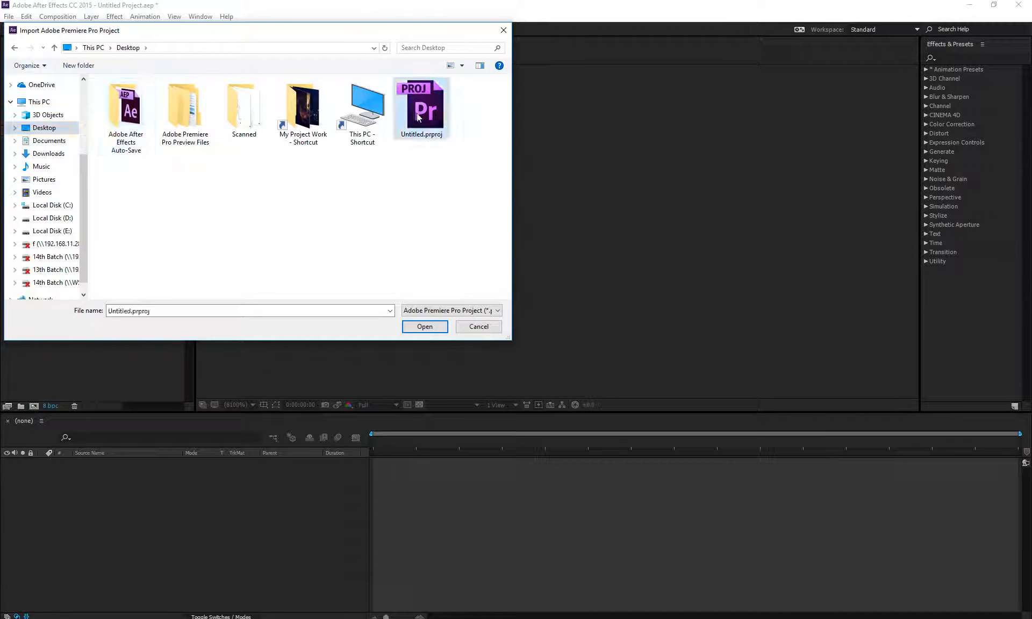
click(422, 327)
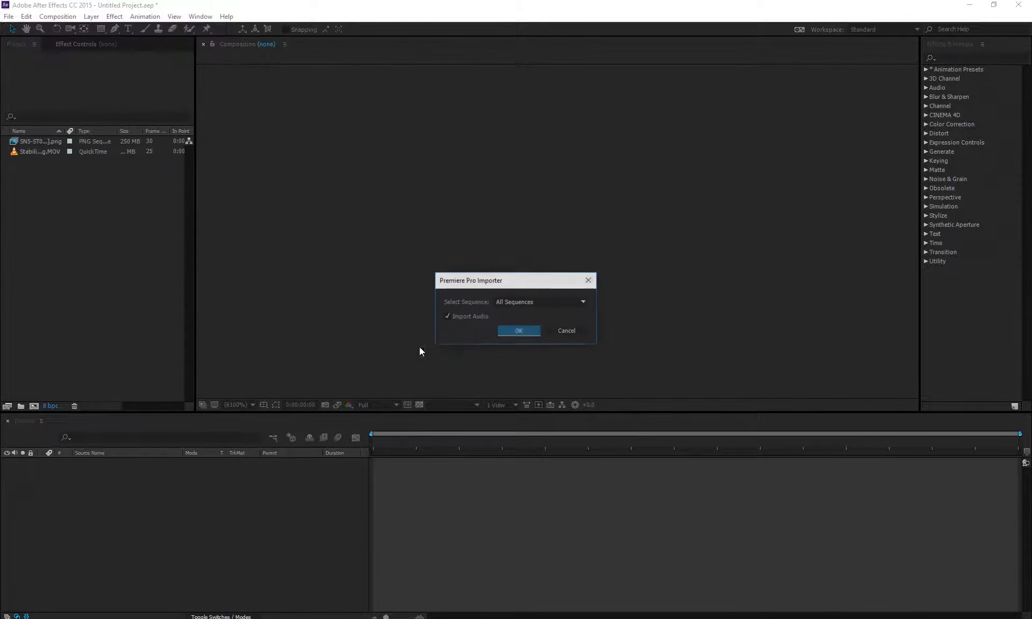
- Import all sequences of the Premiere Pro project with audio included, and deselect the imported items
click(537, 302)
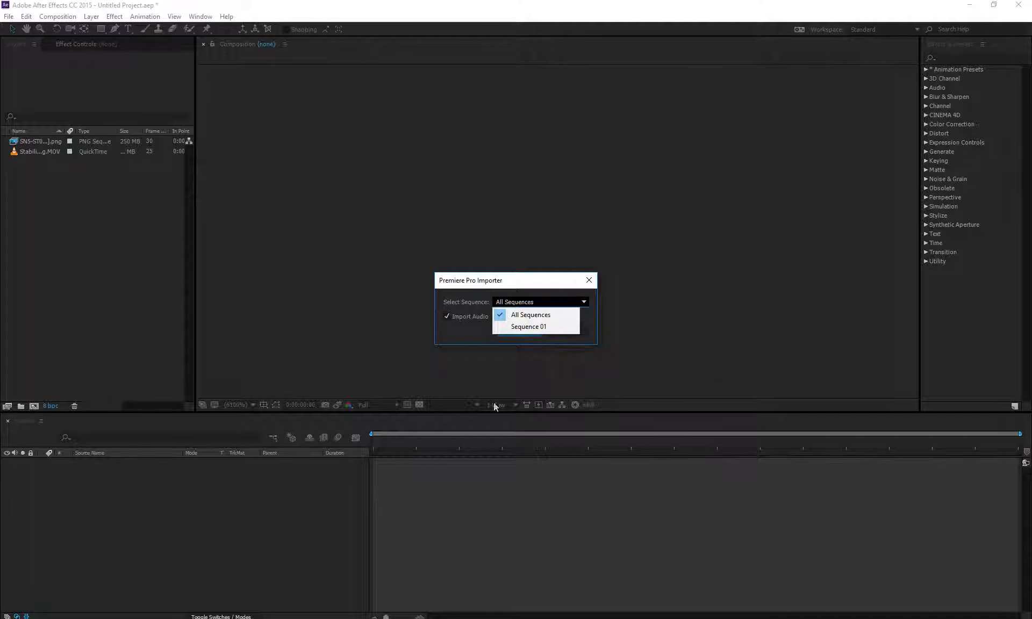
click(516, 285)
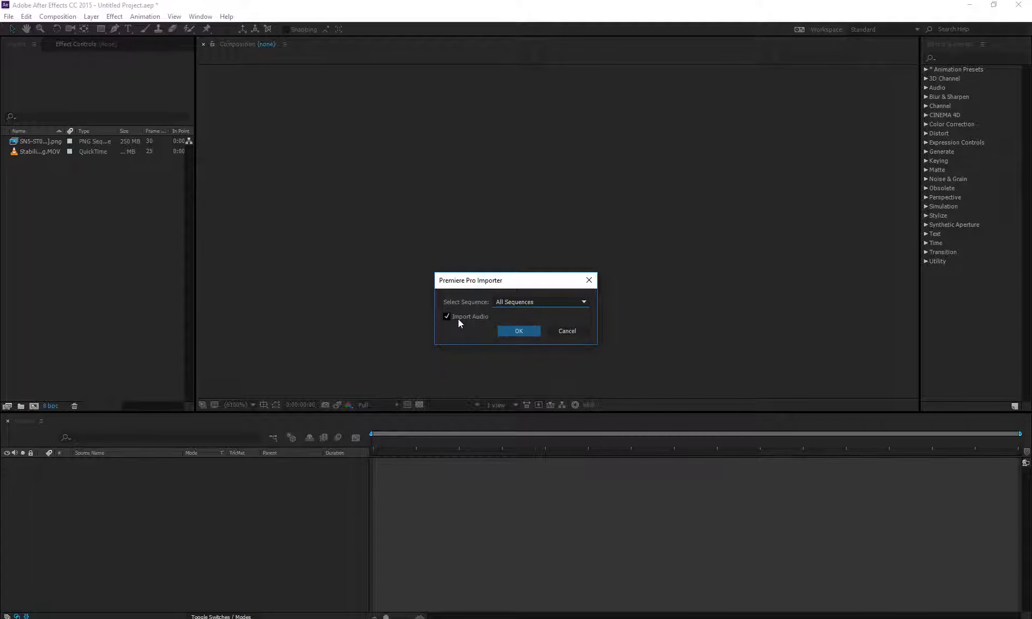
click(509, 330)
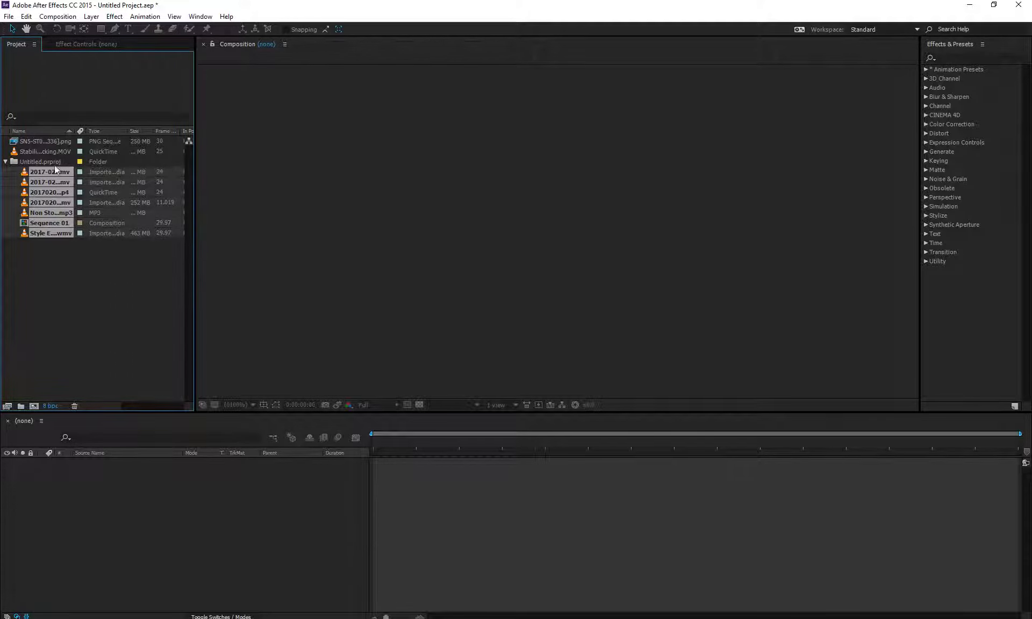
click(51, 256)
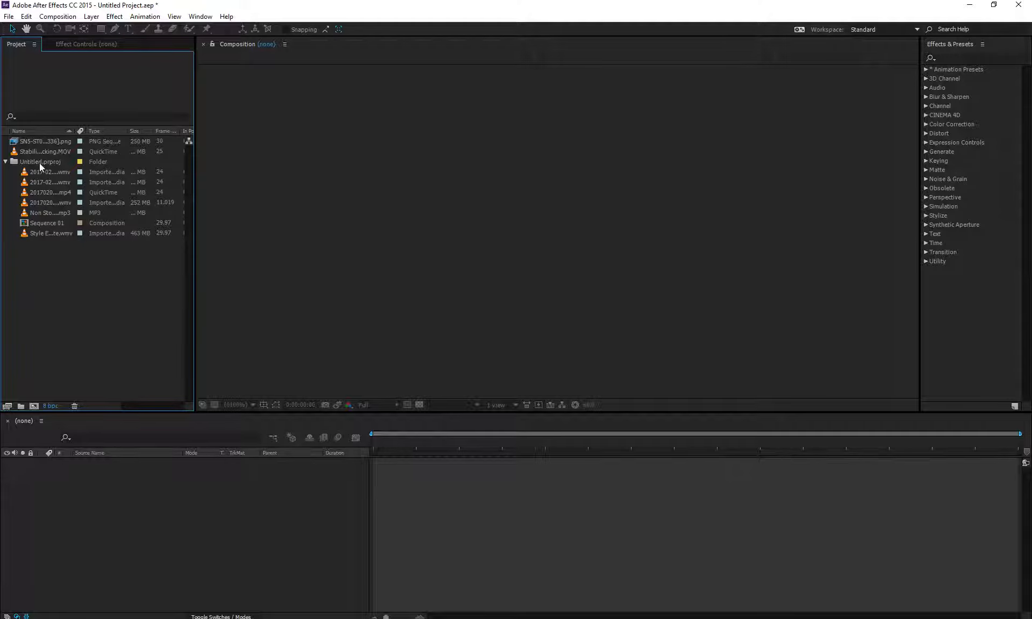
- Open the imported Sequence 01 composition and scrub through its timeline to preview the later clips
click(41, 224)
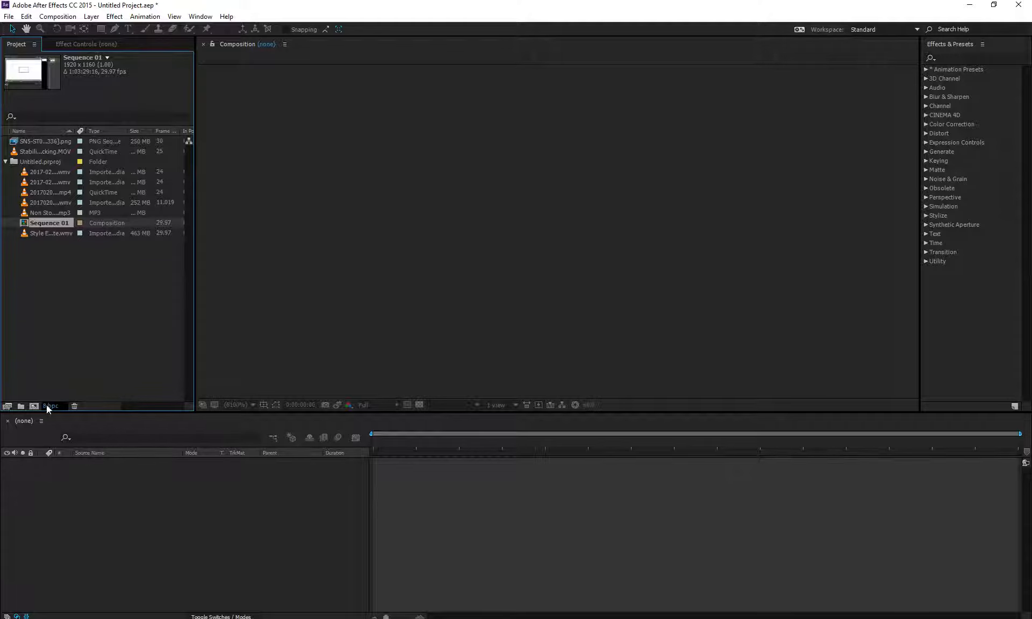
double_click(44, 224)
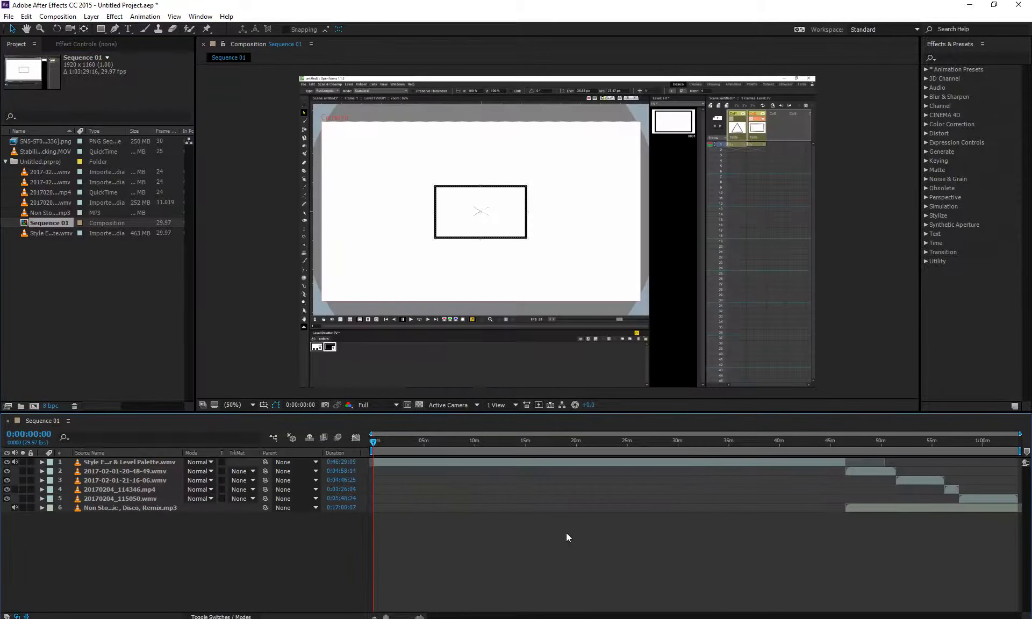
drag(422, 441, 994, 446)
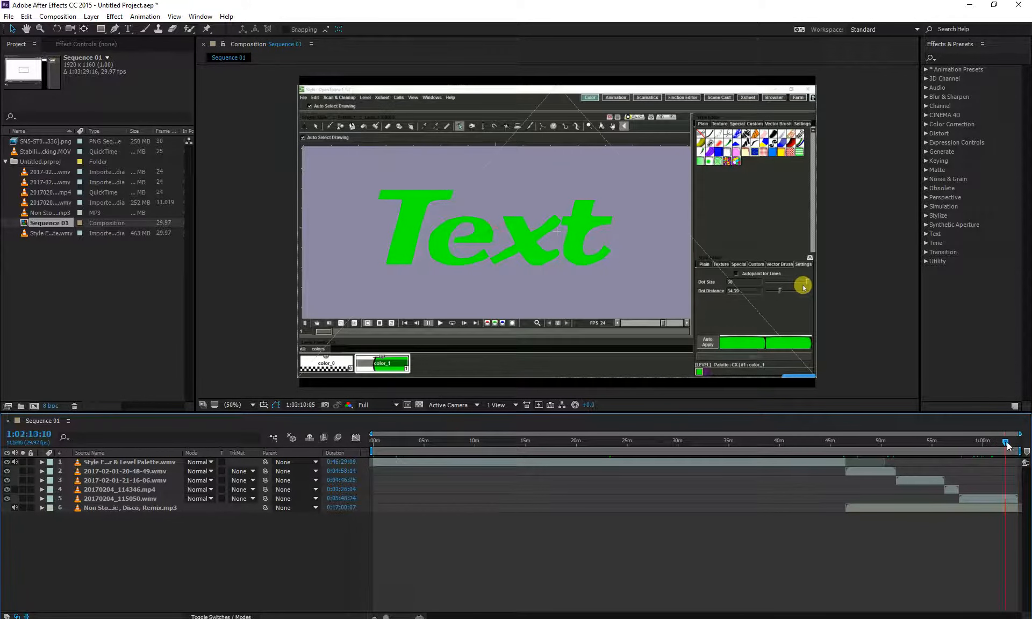
drag(988, 444, 950, 466)
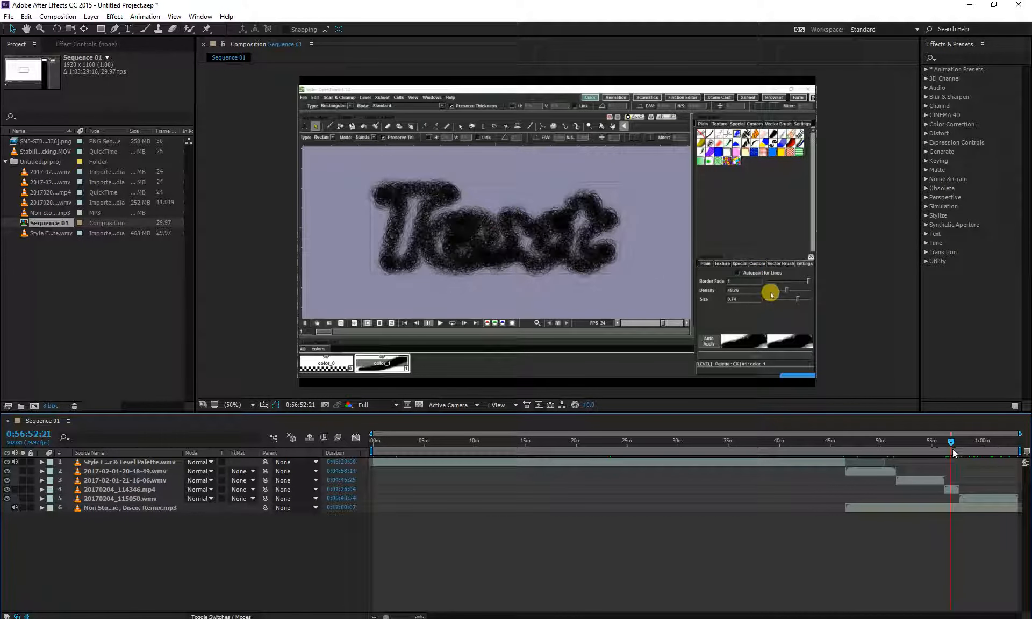
- Scrub through the later clips in the Sequence 01 timeline to preview them, and undo the last change
click(957, 442)
click(966, 442)
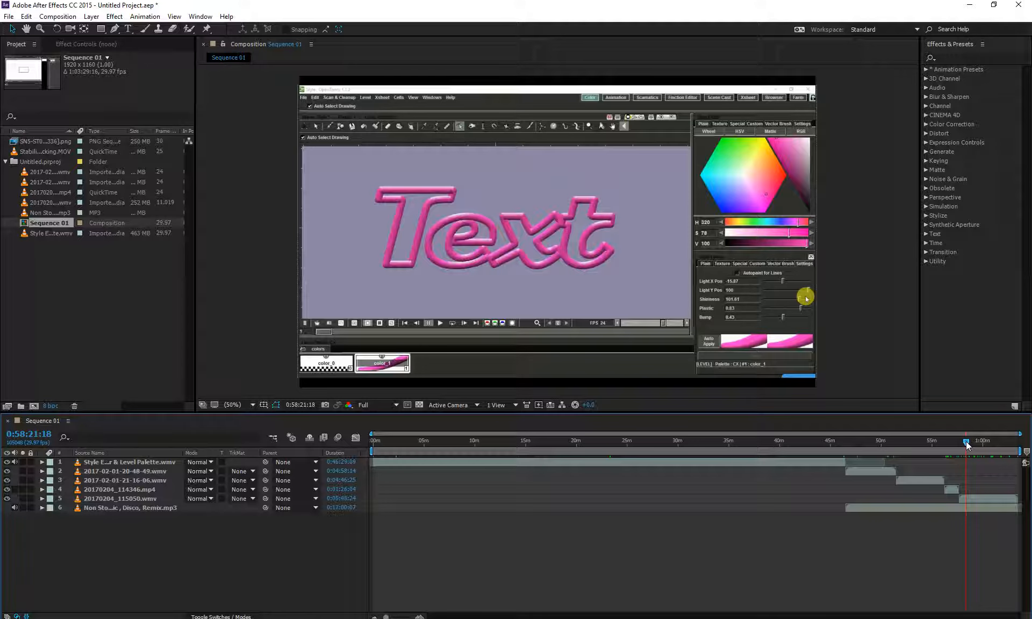
drag(966, 441, 866, 441)
key(ctrl+z)
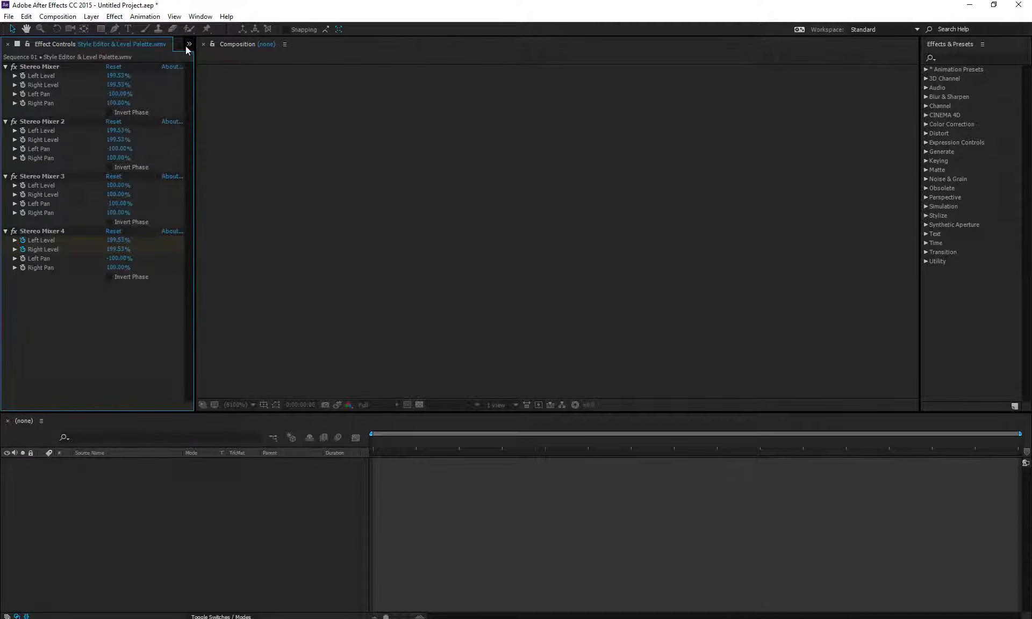
- Show the project items again in a slightly wider area, expand the Untitled.prproj folder and reopen the Sequence 01 composition
click(188, 45)
click(190, 60)
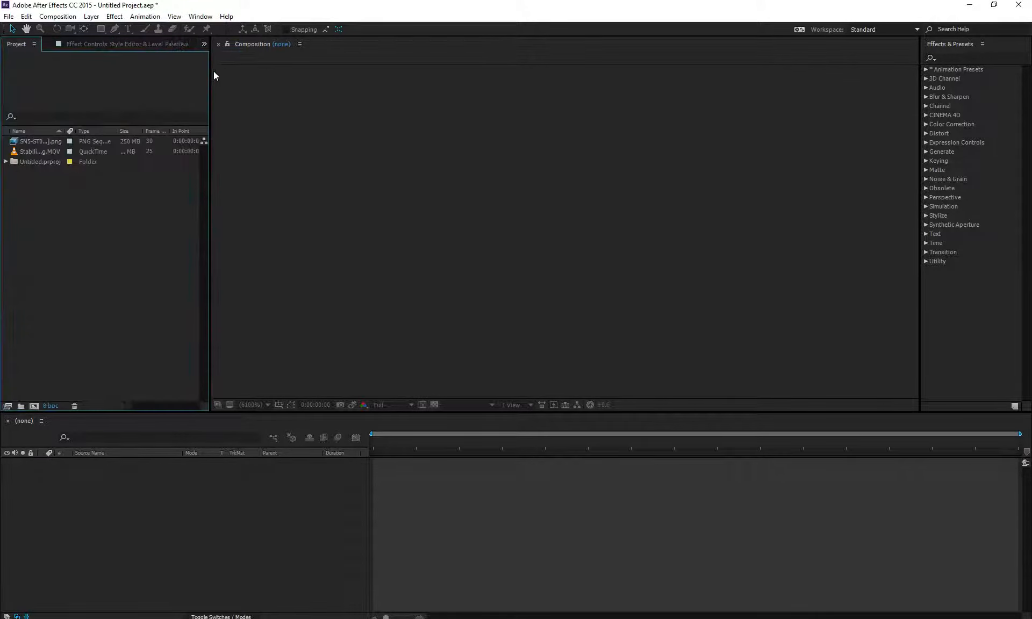
drag(214, 71, 221, 71)
click(6, 162)
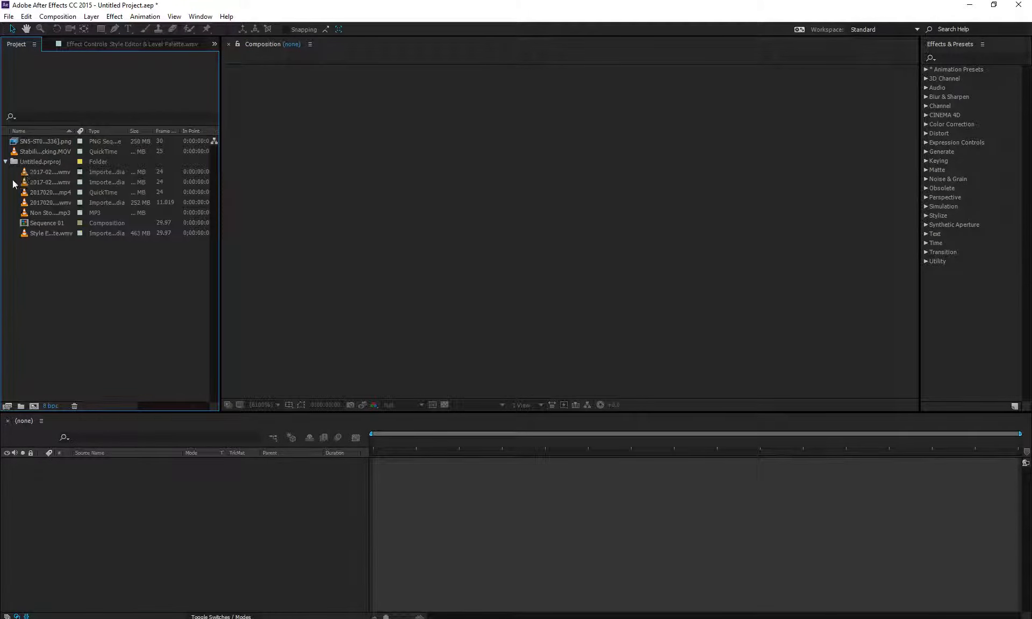
click(60, 223)
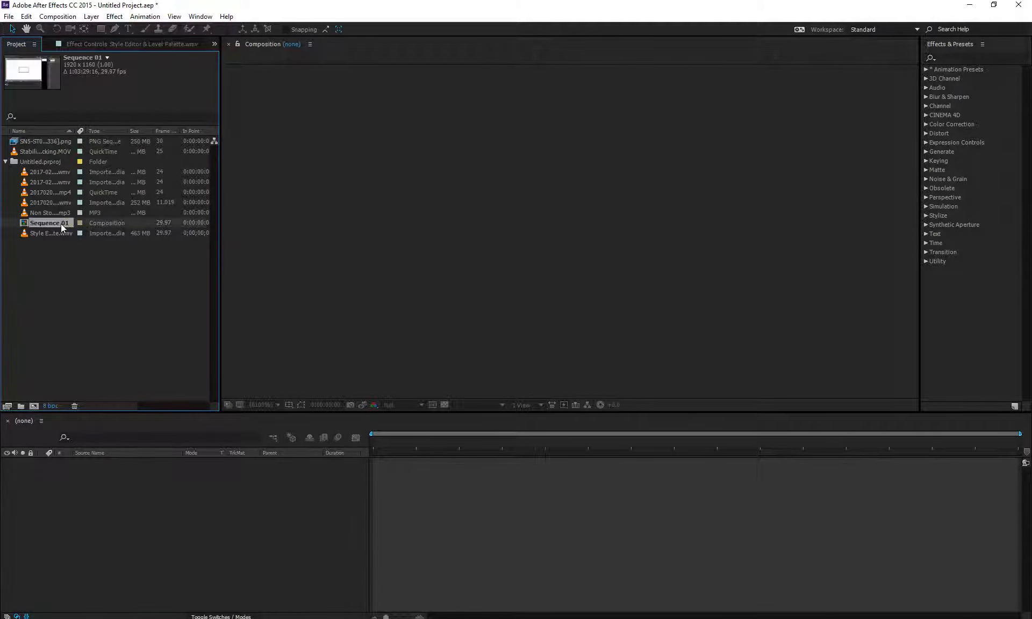
double_click(60, 224)
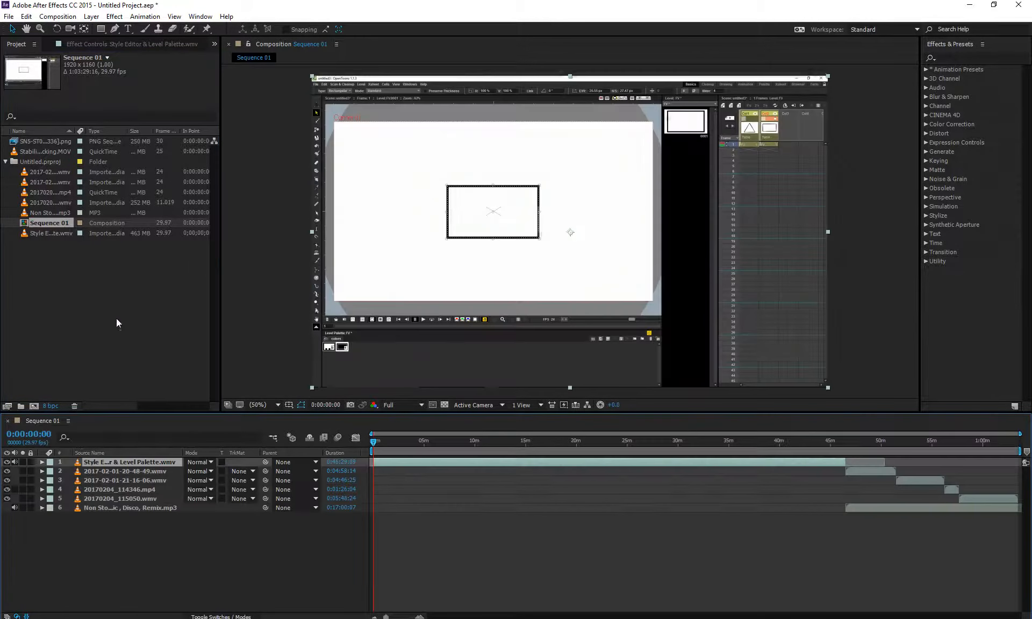
- Compare the Sequence 01 composition settings with the sequence settings in Premiere Pro, and close the composition settings without changing them
right_click(280, 559)
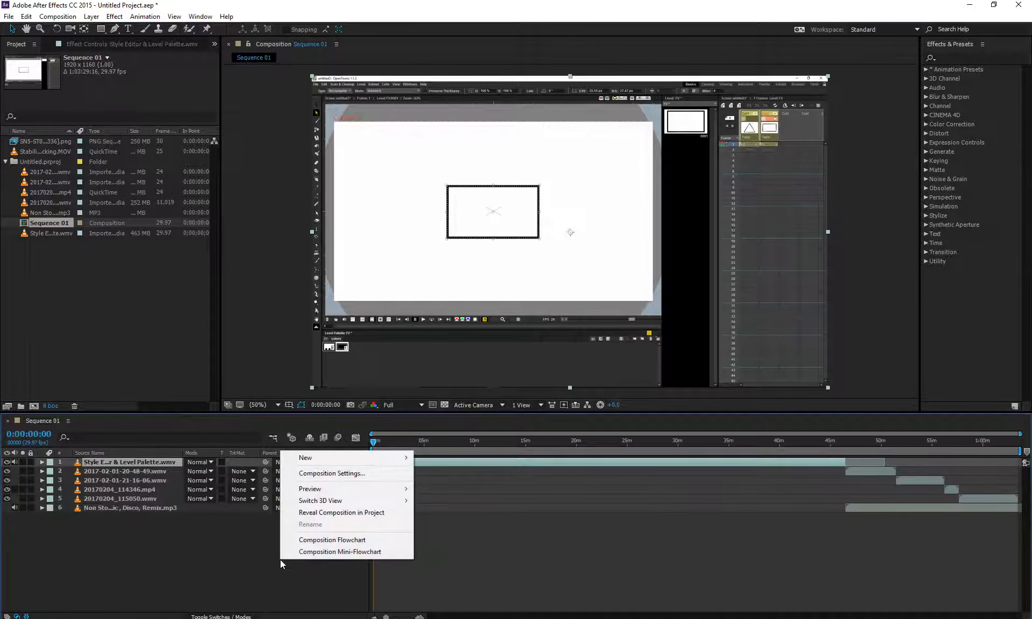
click(58, 16)
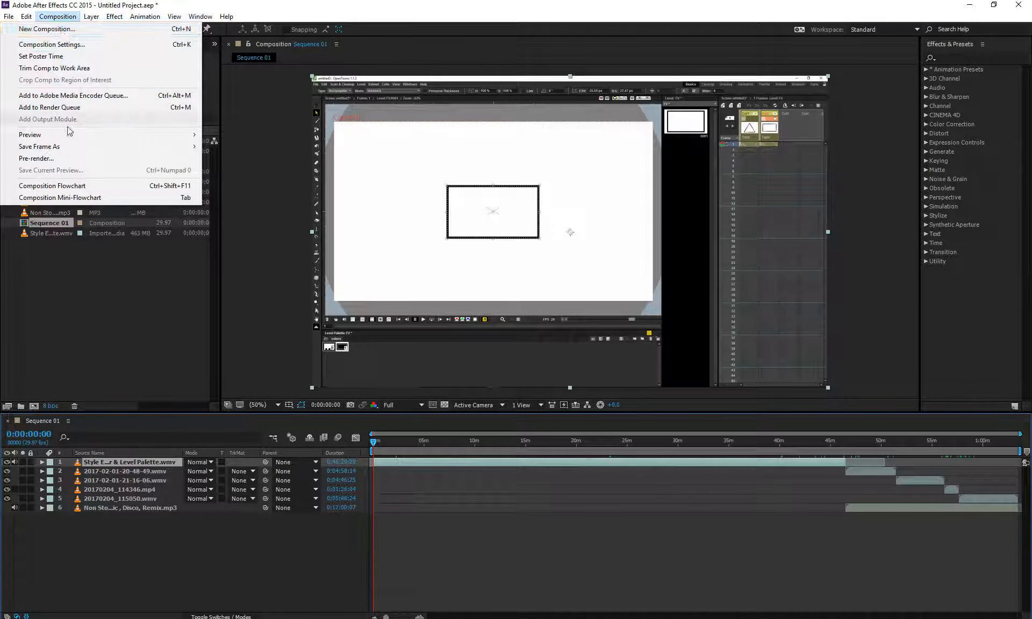
click(70, 46)
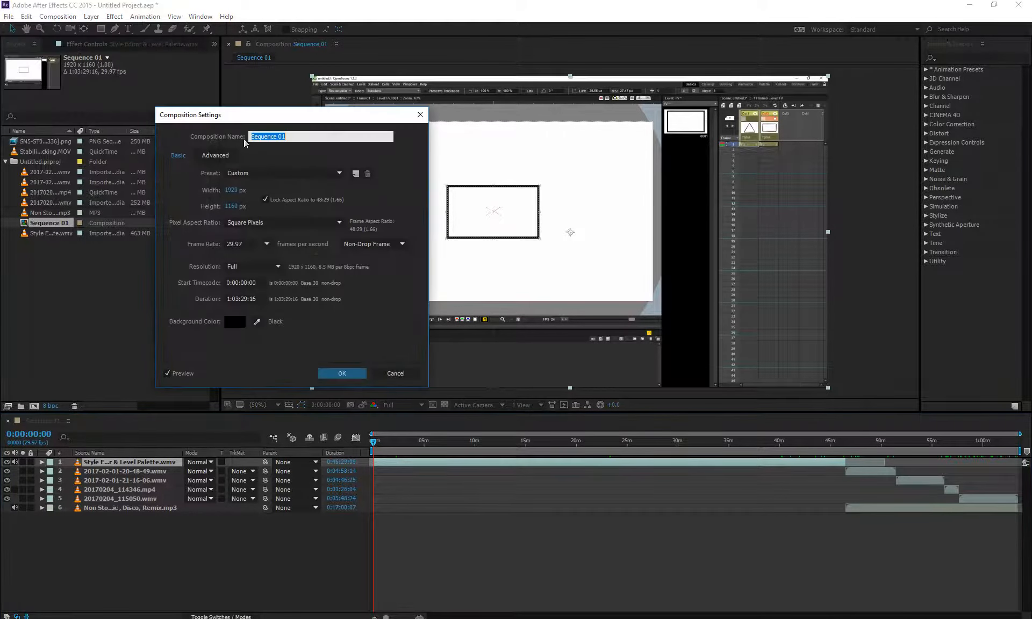
drag(305, 125, 340, 119)
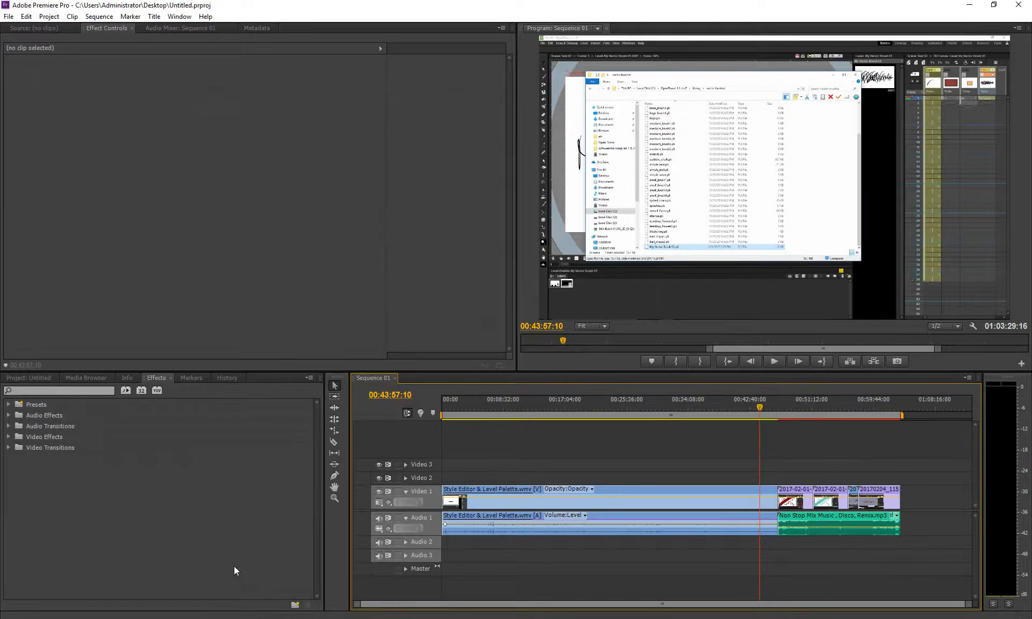
click(98, 16)
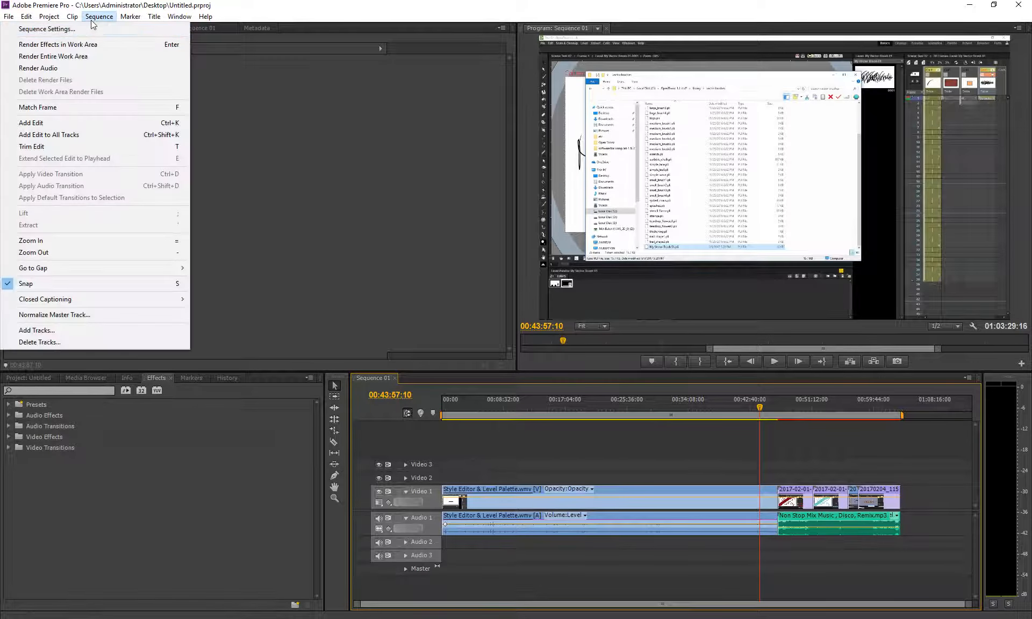
click(92, 29)
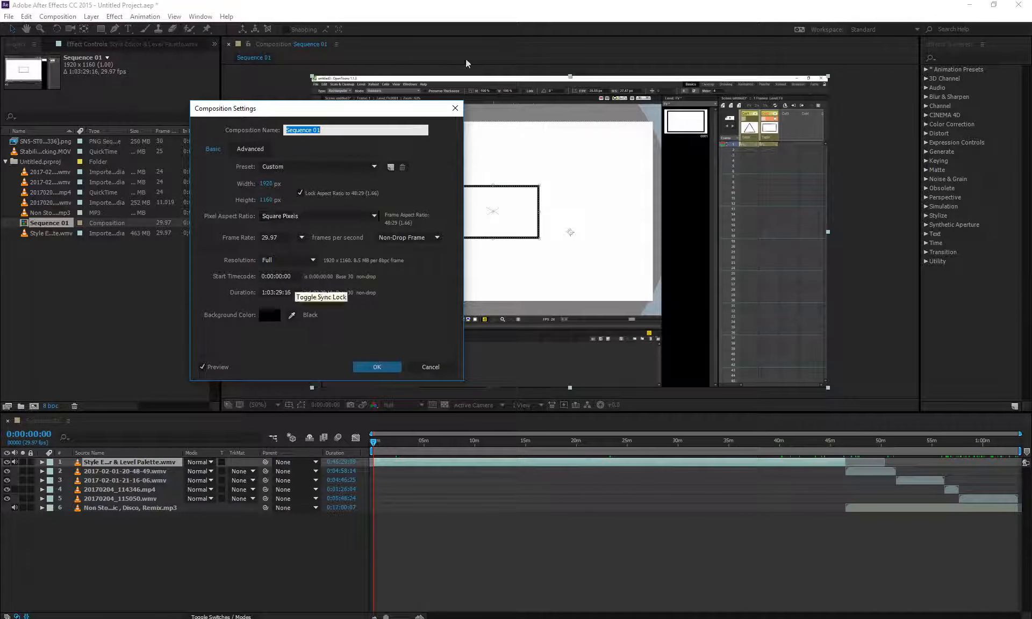
click(456, 109)
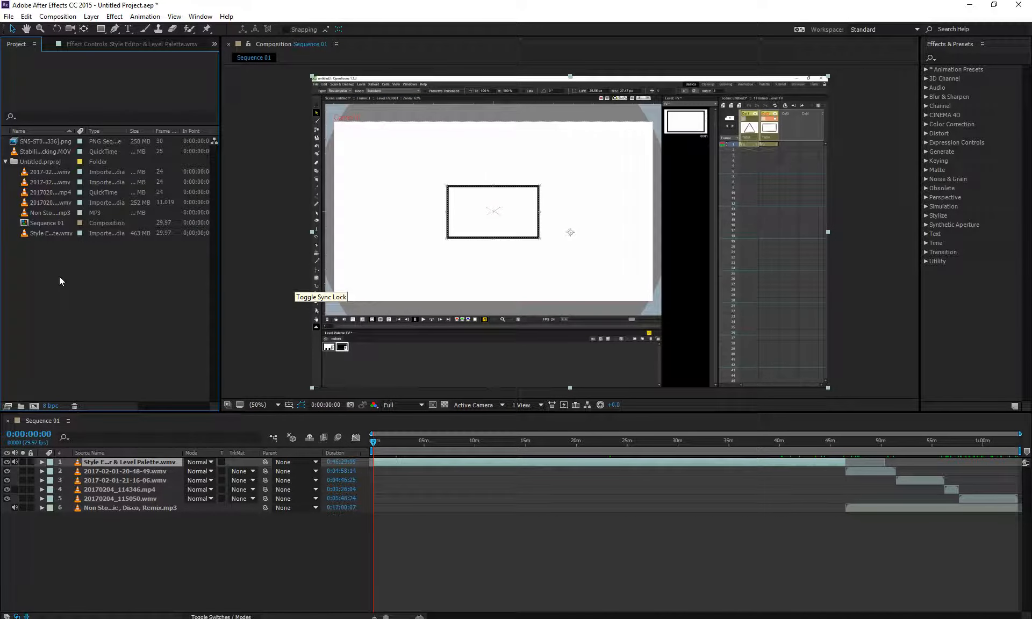
- Undo the Premiere Pro project import, check the PNG sequence's footage details and deselect it
key(ctrl+z)
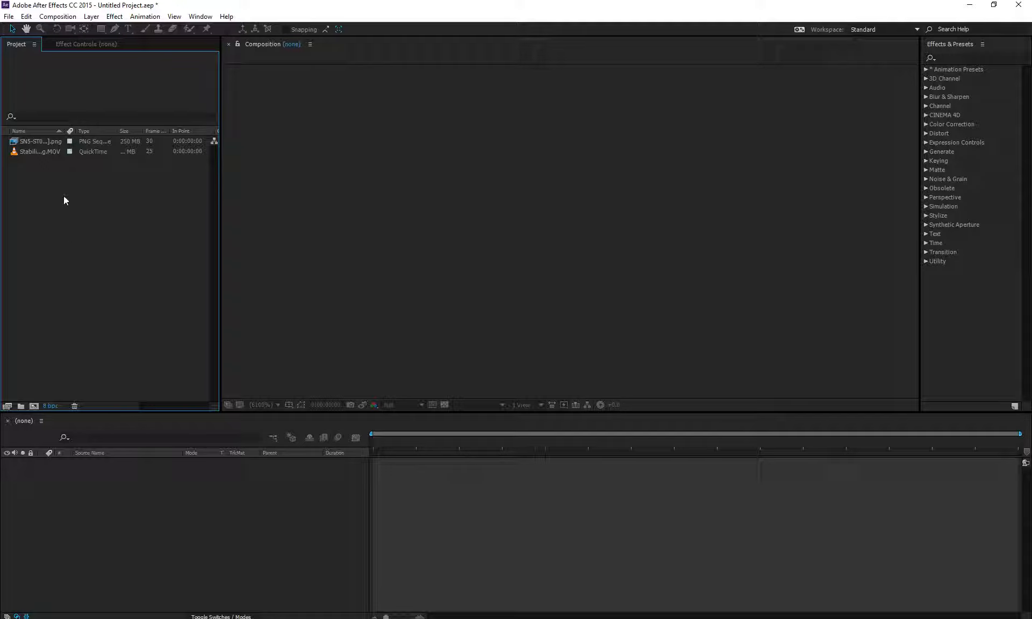
click(51, 145)
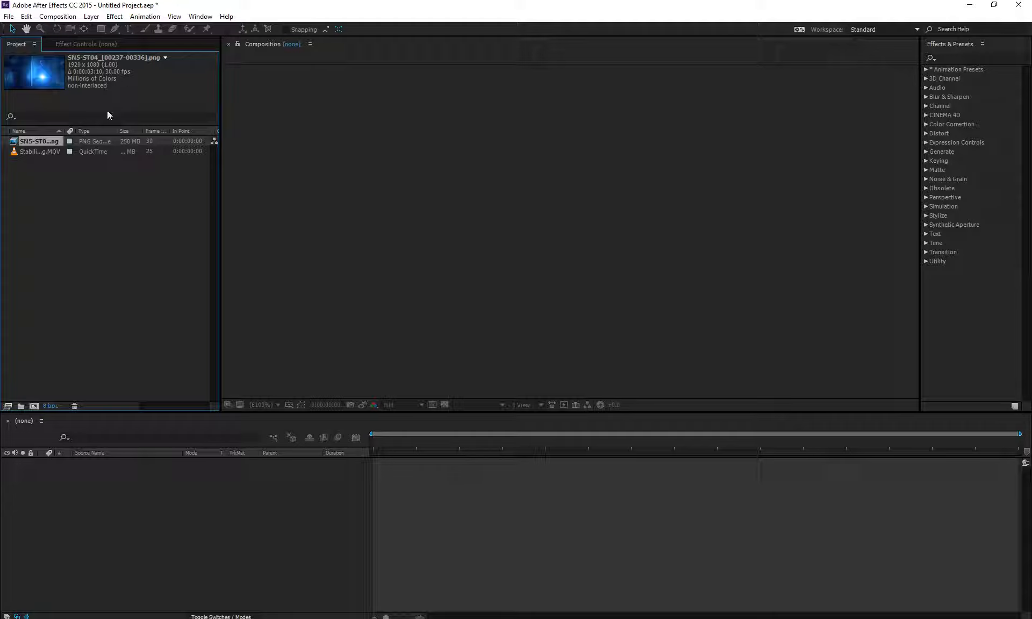
click(74, 183)
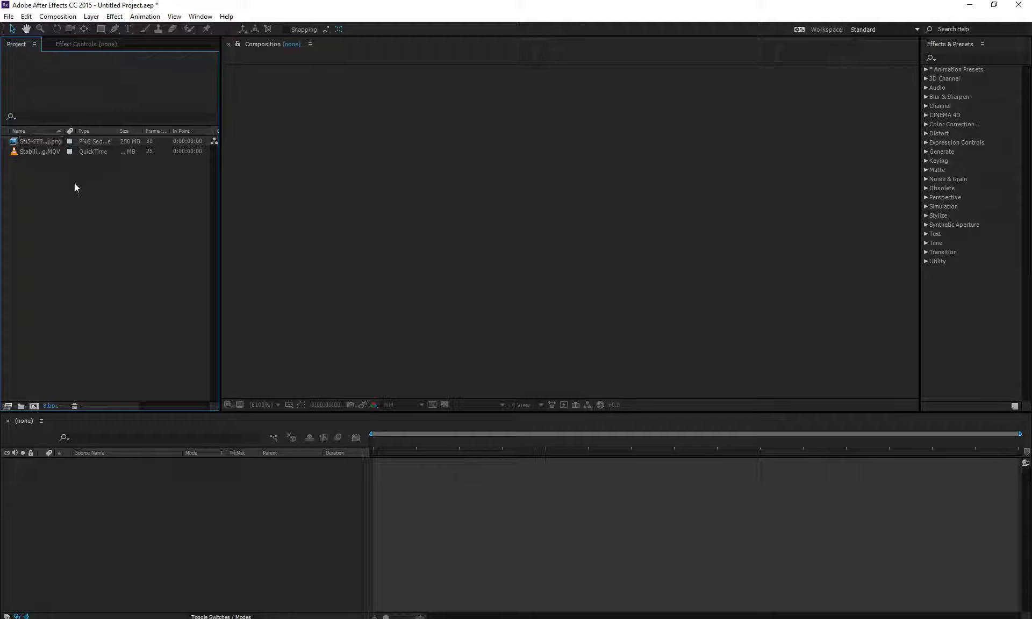
- Import Untitled.prproj from the Desktop as a Premiere Pro project with all sequences and audio, and deselect the imported items
click(9, 16)
mouse_move(115, 168)
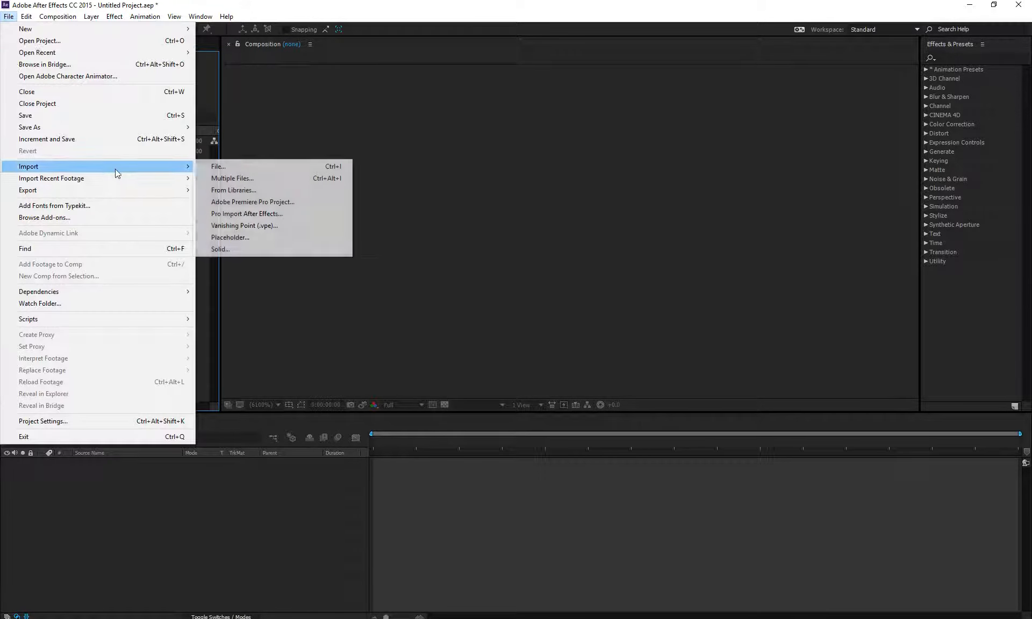
click(245, 203)
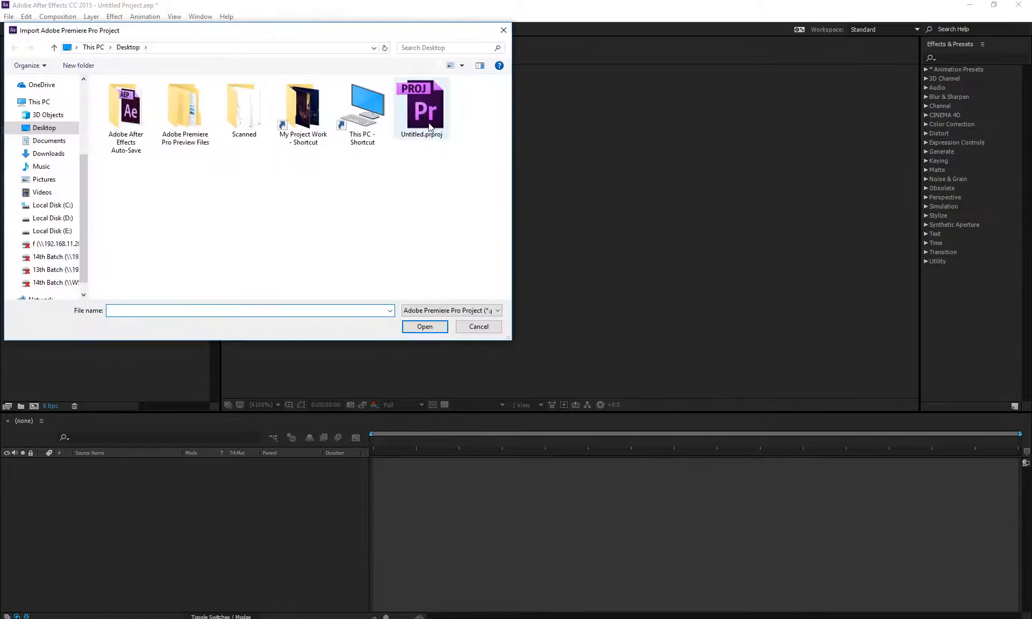
click(430, 136)
click(428, 327)
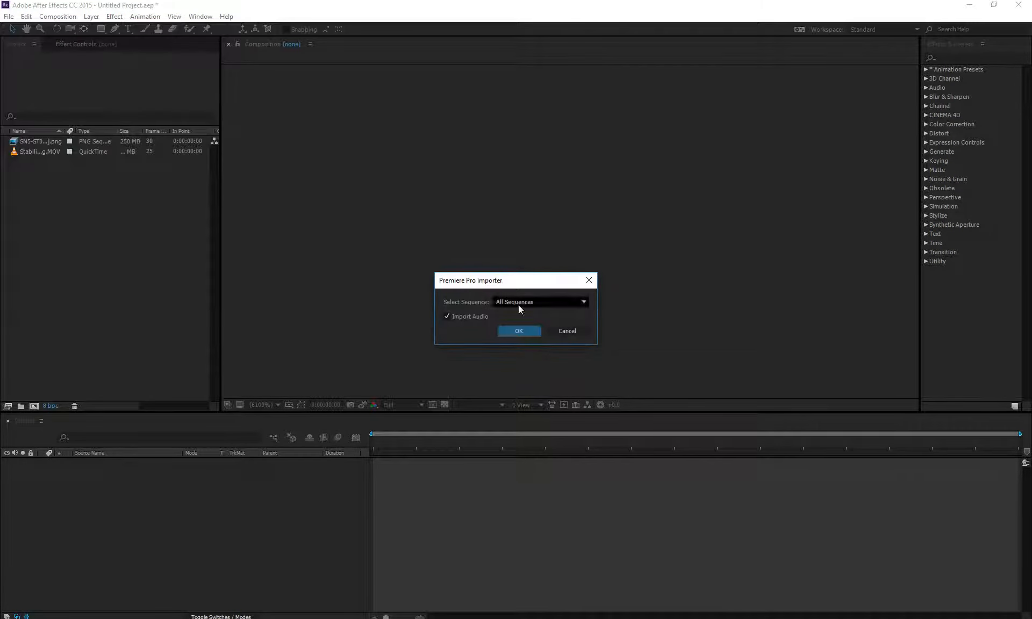
click(508, 333)
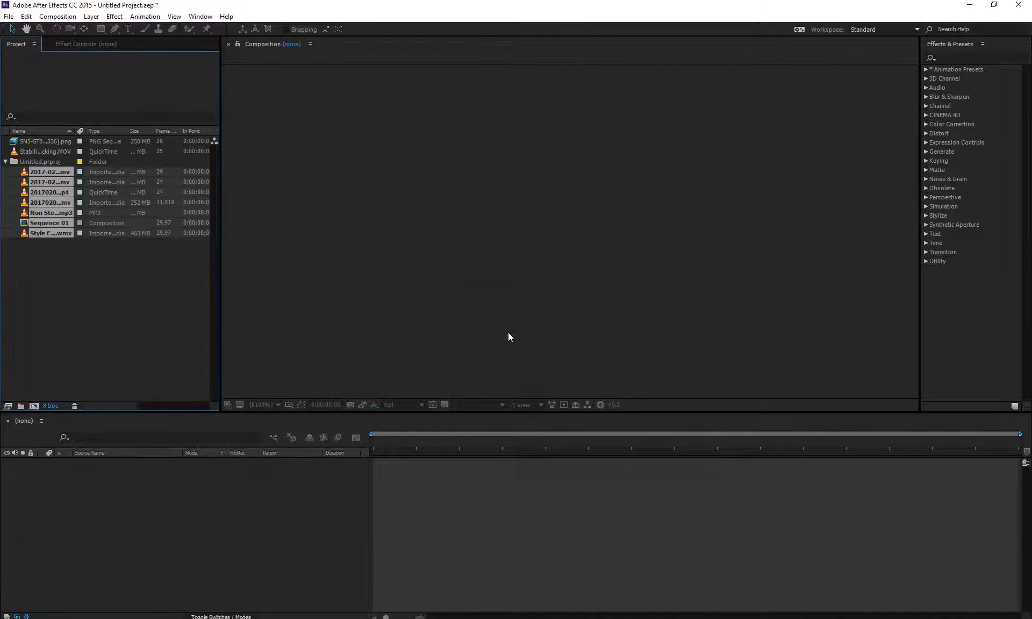
click(59, 276)
- Open Sequence 01, scrub to about 27 minutes in its timeline, and view the frame in a maximized composition view before restoring the layout
double_click(53, 224)
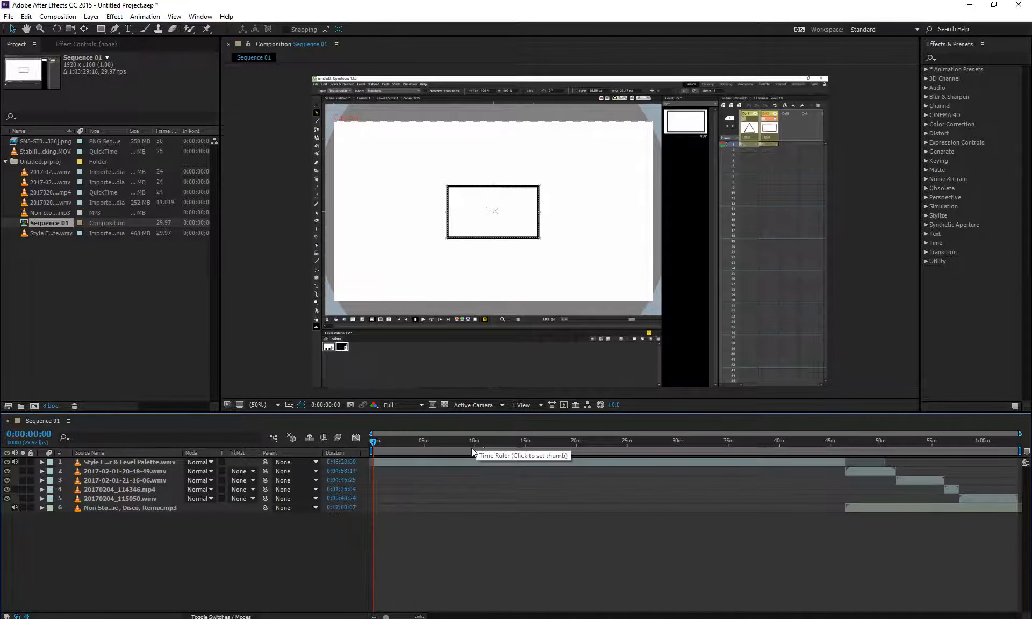
click(530, 442)
drag(531, 442, 654, 434)
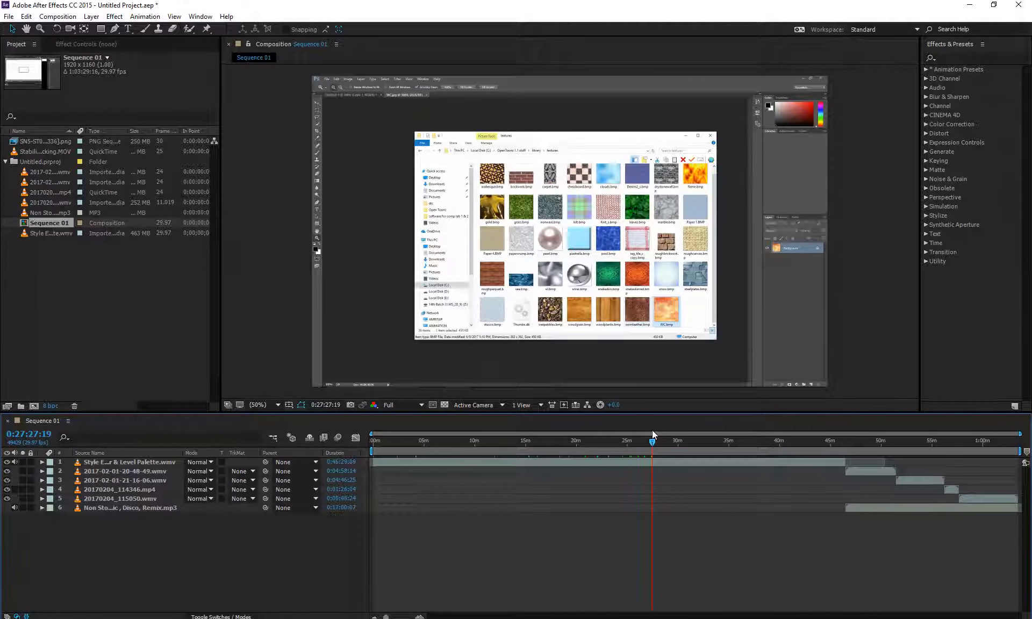
click(527, 143)
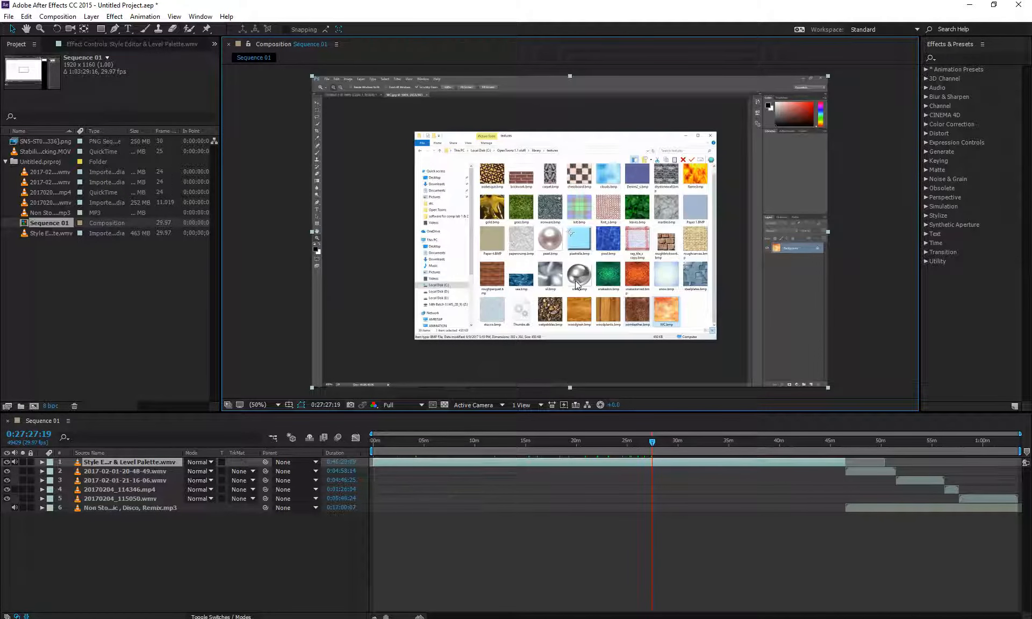
key(grave)
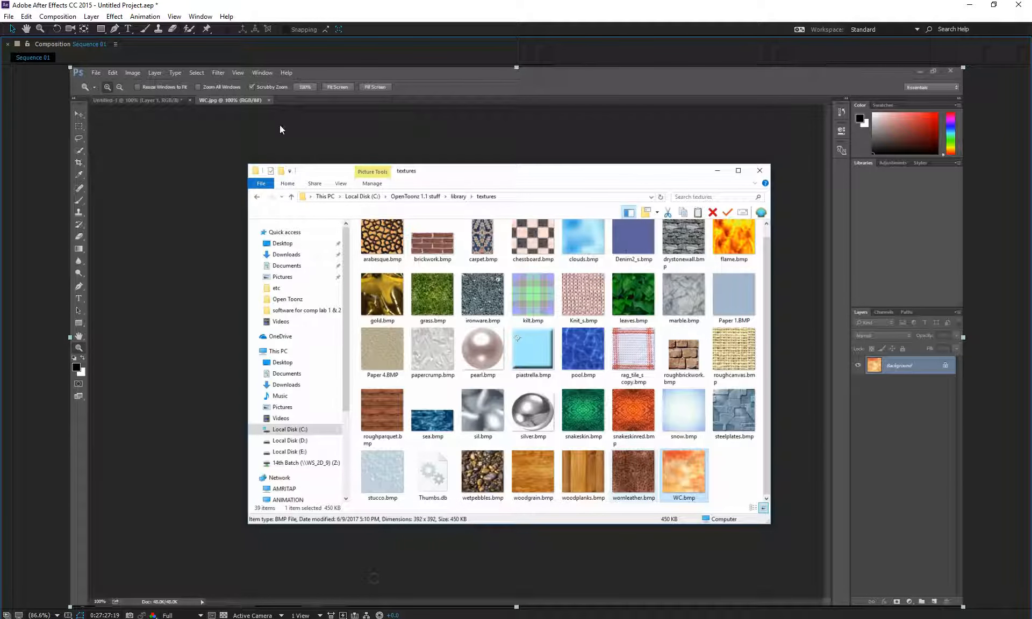
key(grave)
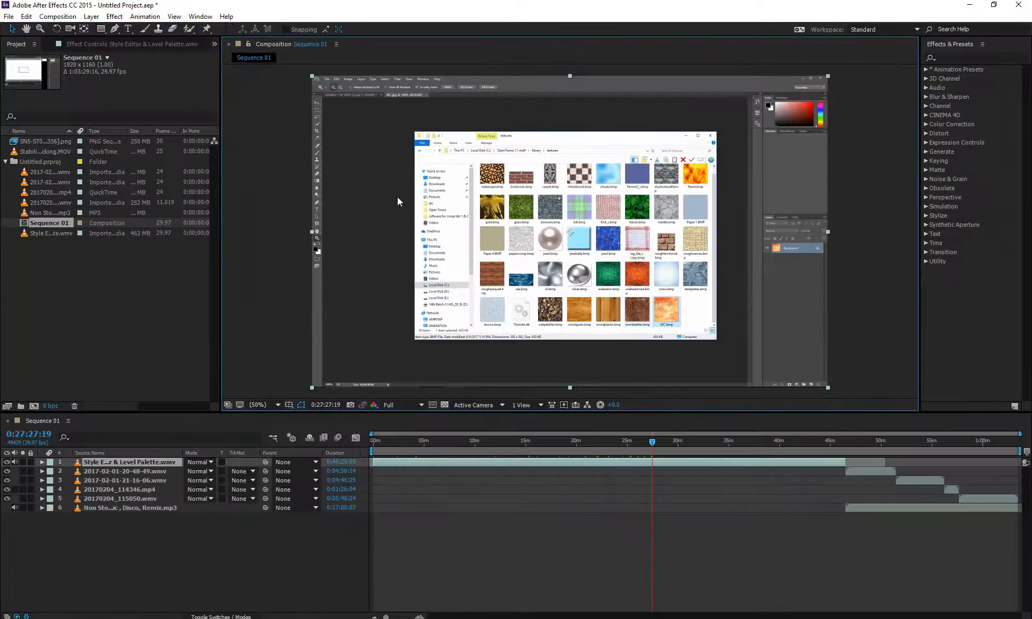
- Scrub across the later clips of Sequence 01 and undo the Premiere Pro project import, keeping the PNG sequence and movie
drag(867, 442, 967, 425)
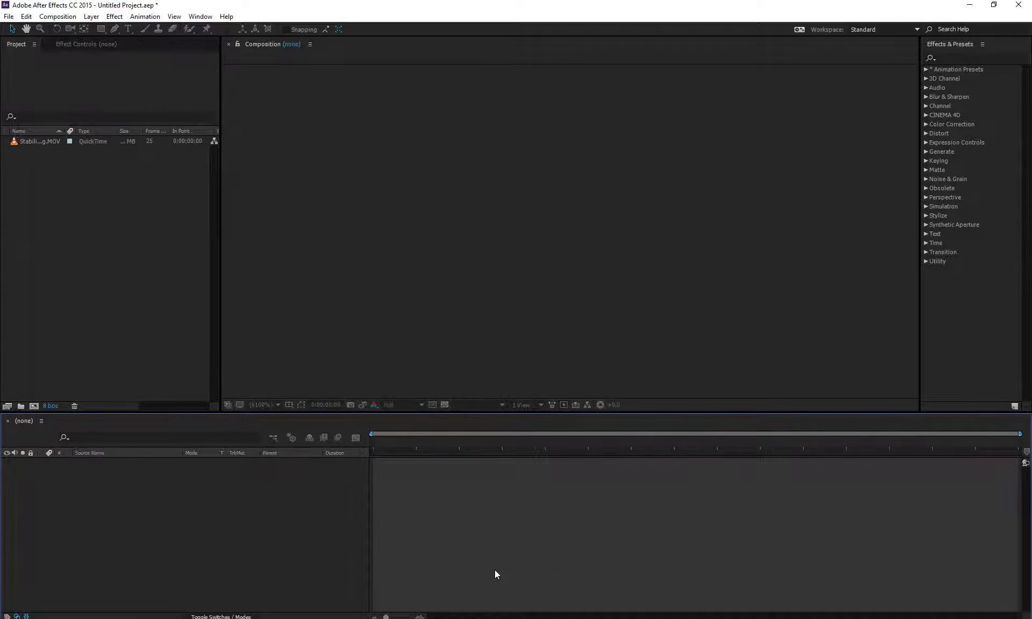
click(149, 333)
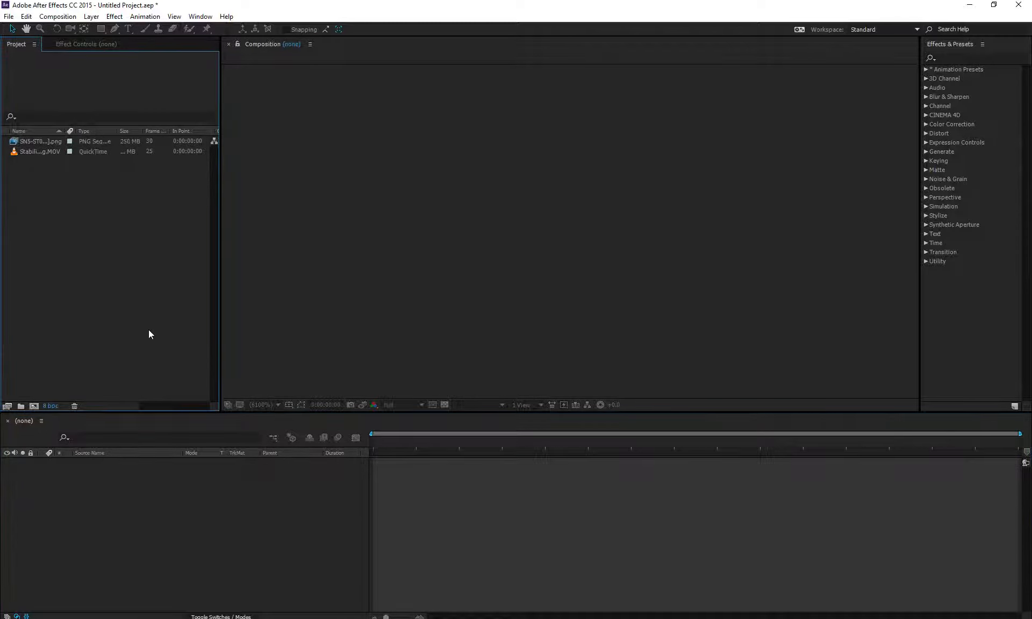
- Compare the footage details of the PNG sequence and Stabilize & Tracking.MOV, such as frame rate and duration
click(28, 141)
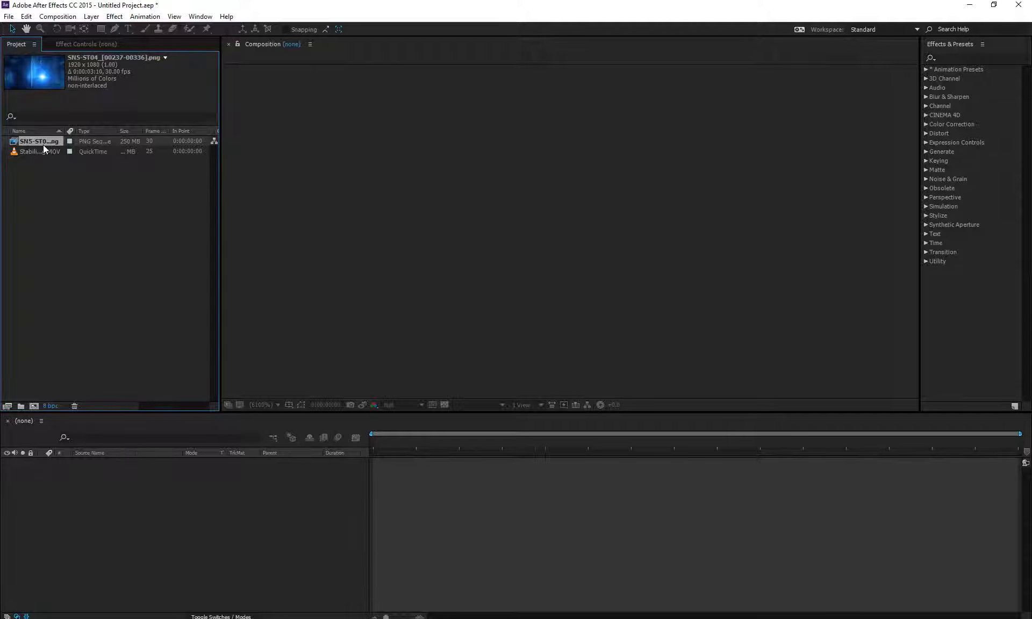
click(46, 150)
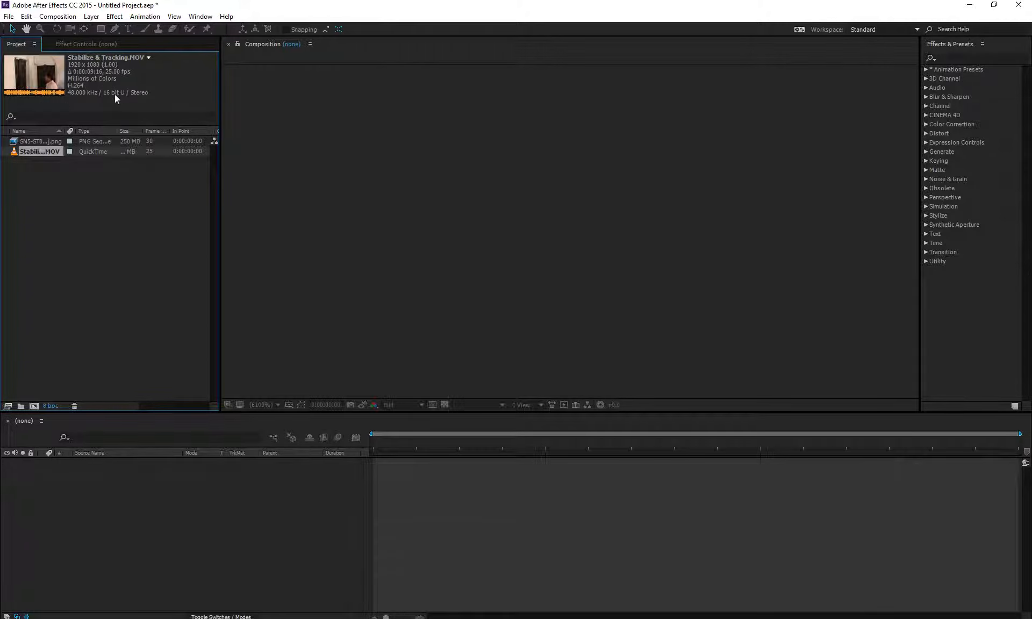
click(44, 141)
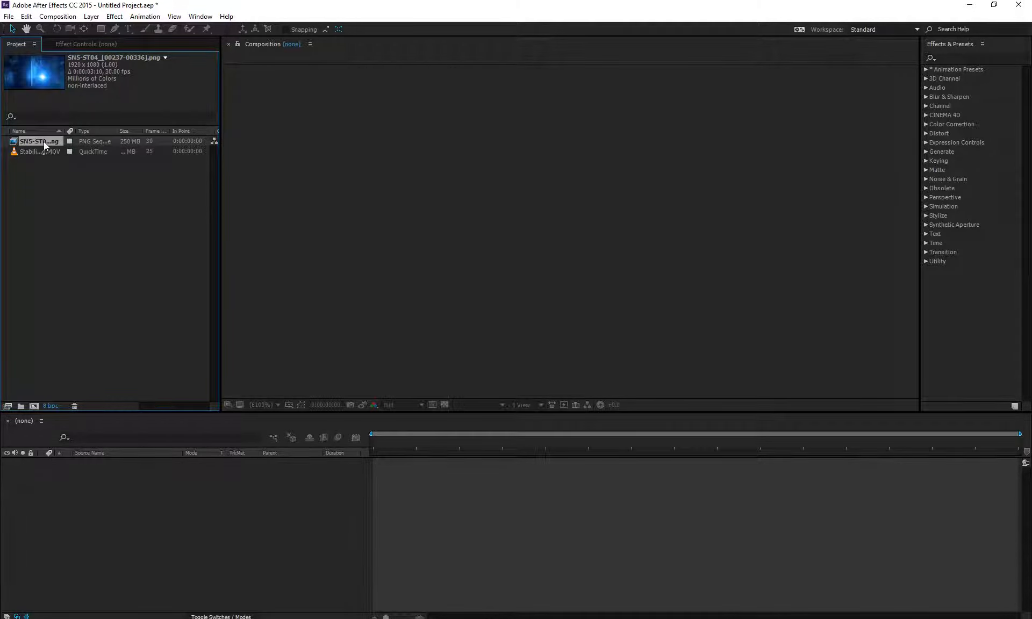
click(51, 150)
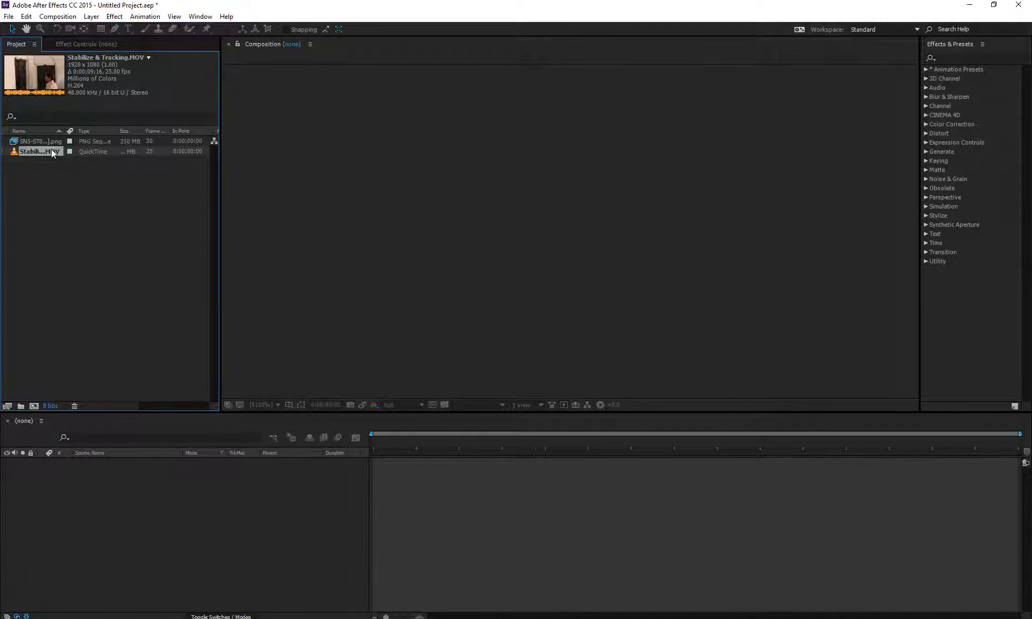
click(44, 141)
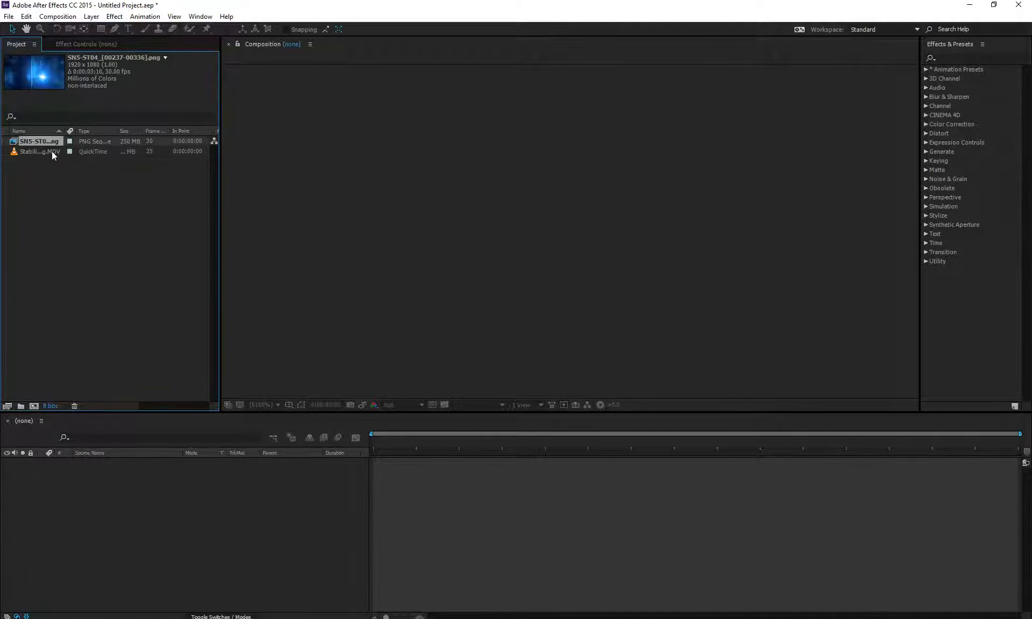
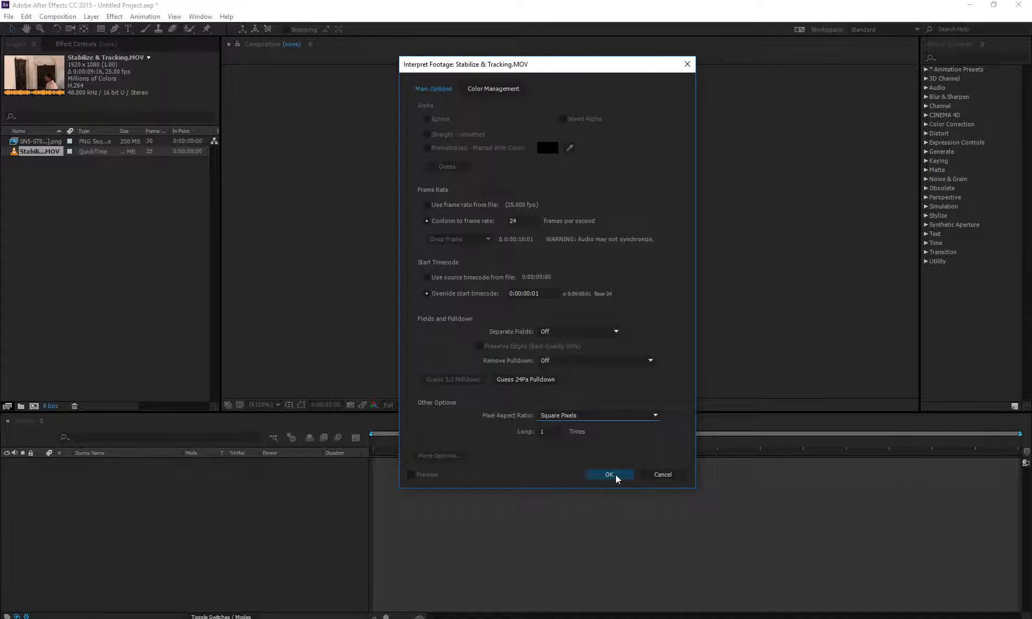
- Apply the footage interpretation of 24 frames per second and start timecode 0:00:00:01 to Stabilize & Tracking.MOV, and select the PNG sequence
click(615, 475)
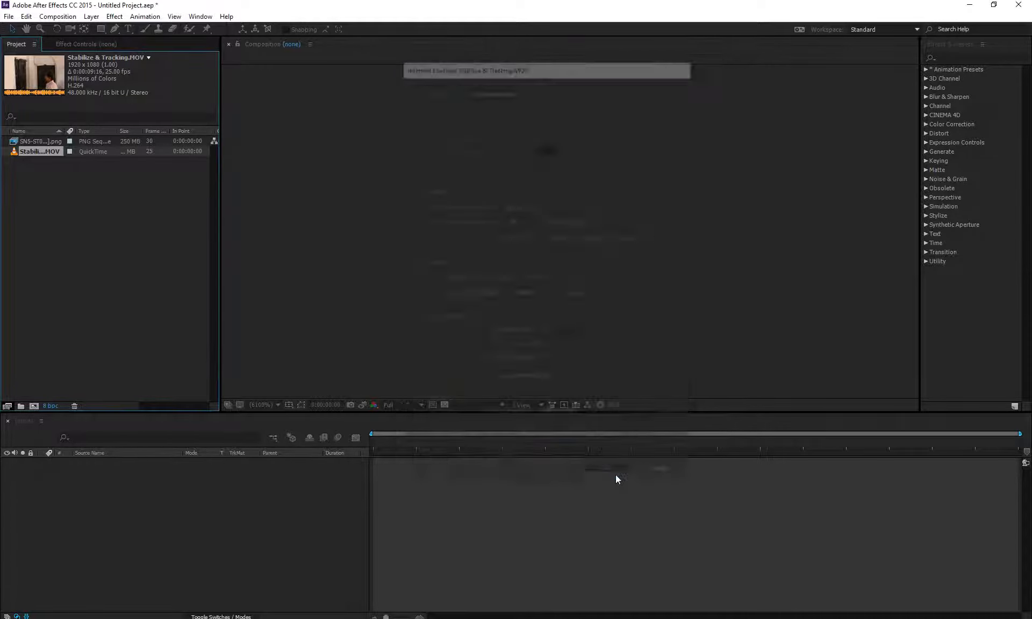
click(38, 142)
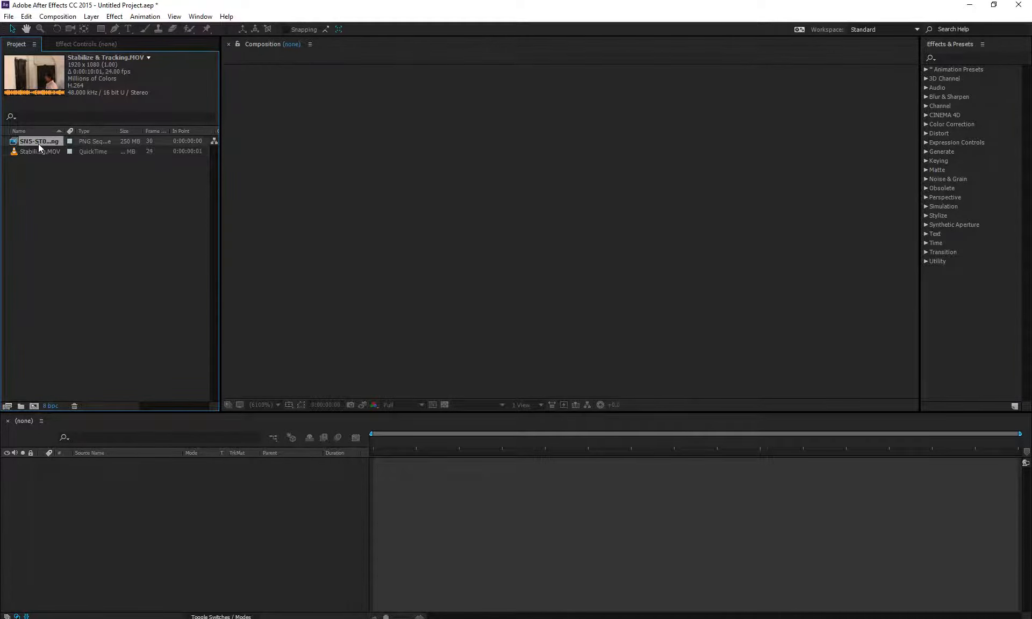
- Interpret the selected PNG sequence at an assumed frame rate of 24 frames per second
click(7, 405)
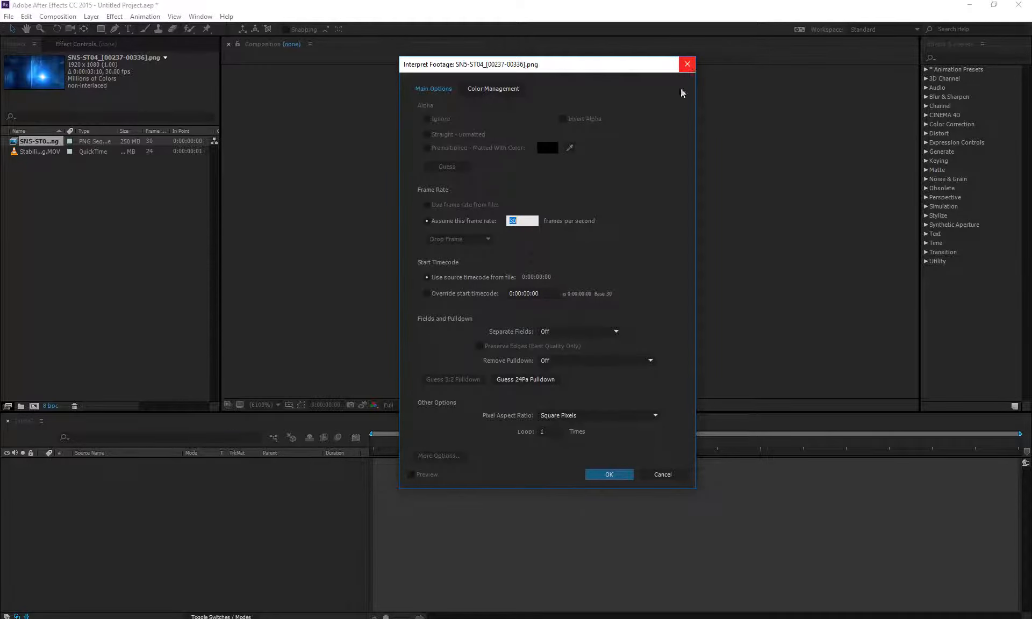
text(24)
click(640, 229)
click(596, 472)
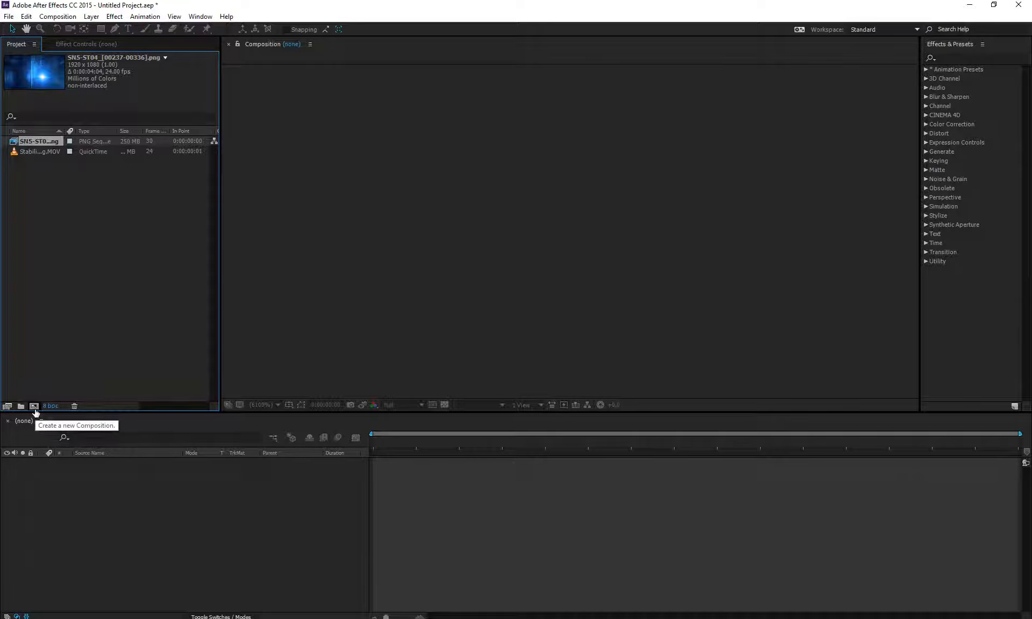
- Start a new composition with the aspect ratio unlocked, a width of 2048 px and a height of 1152 px
click(57, 16)
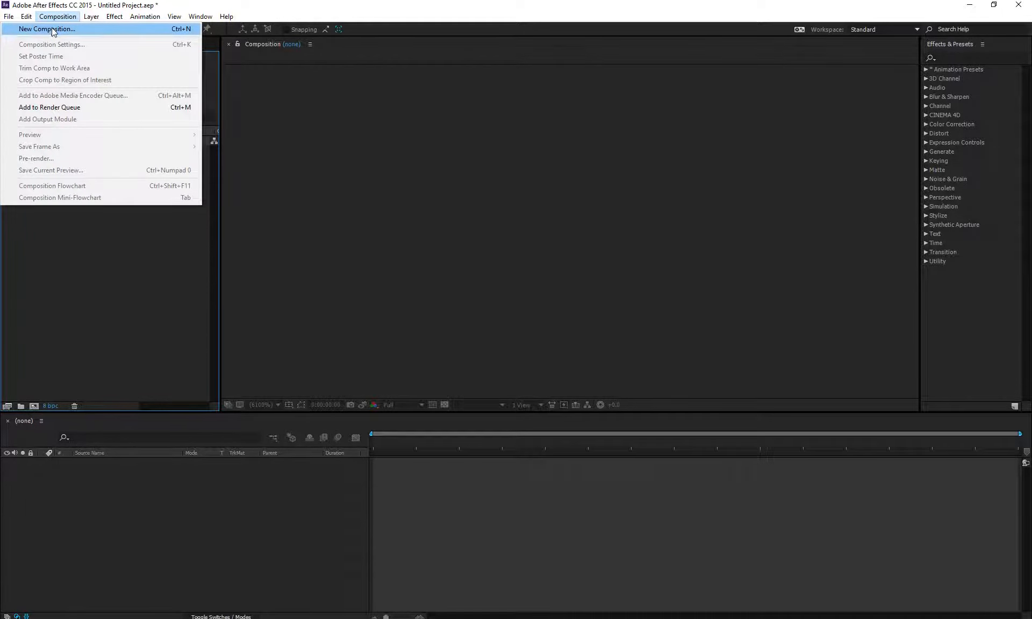
click(54, 29)
drag(279, 113, 340, 112)
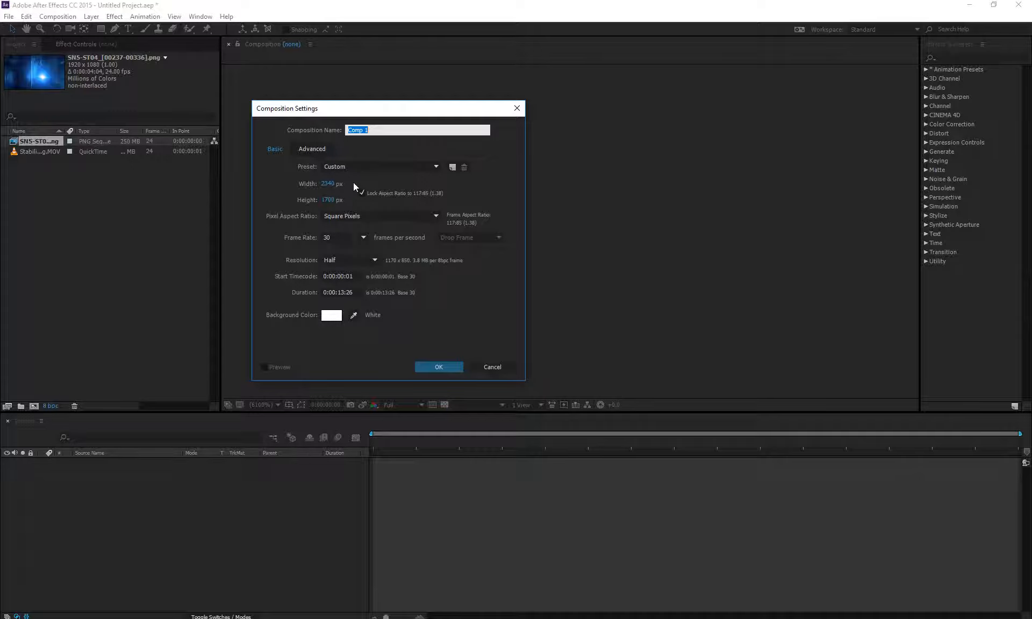
click(328, 183)
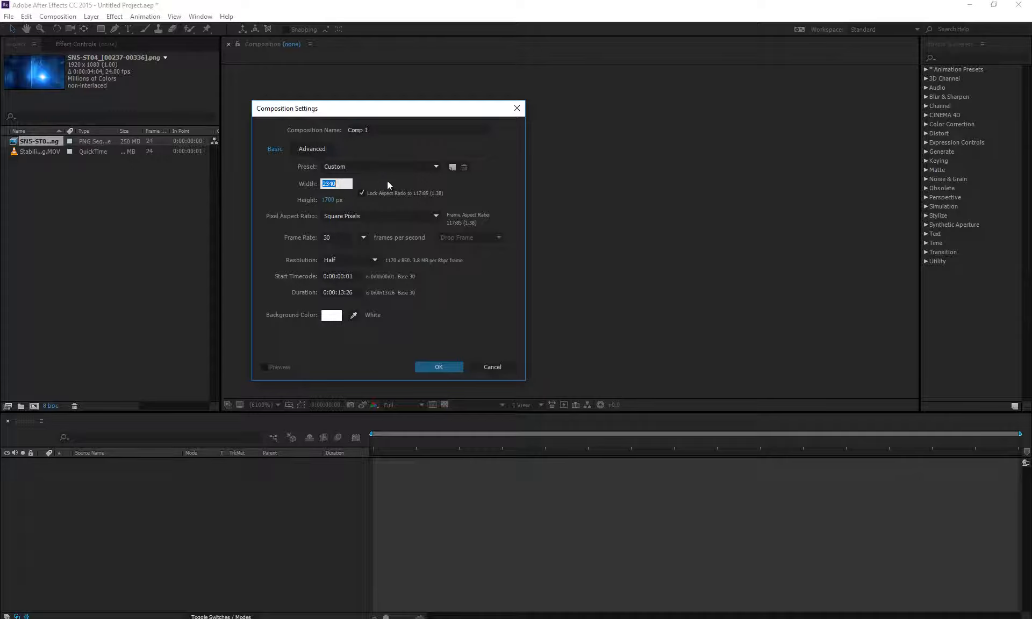
text(2048)
click(387, 181)
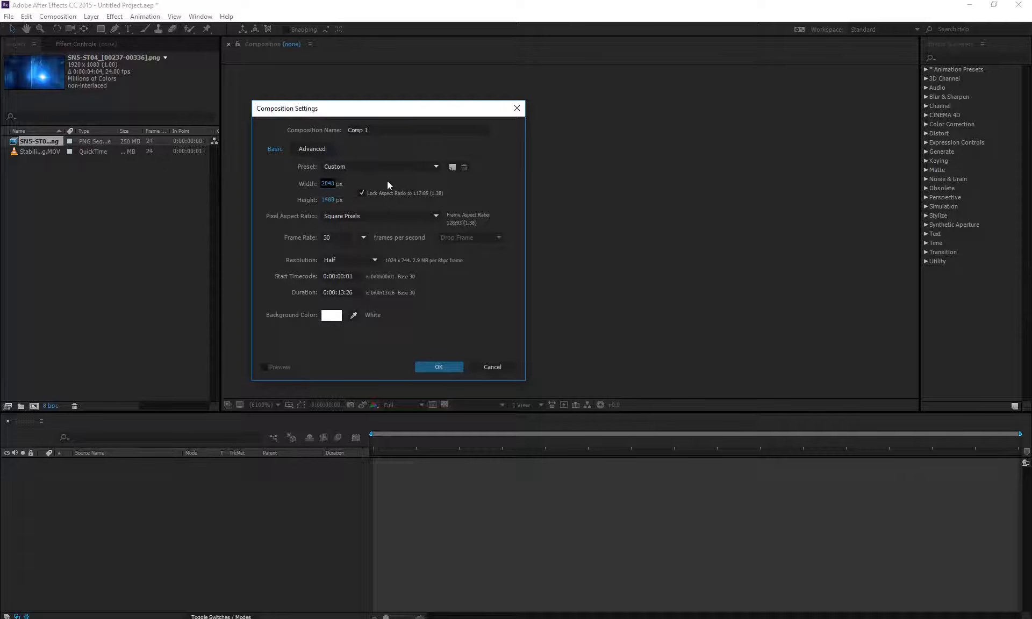
click(361, 193)
click(326, 200)
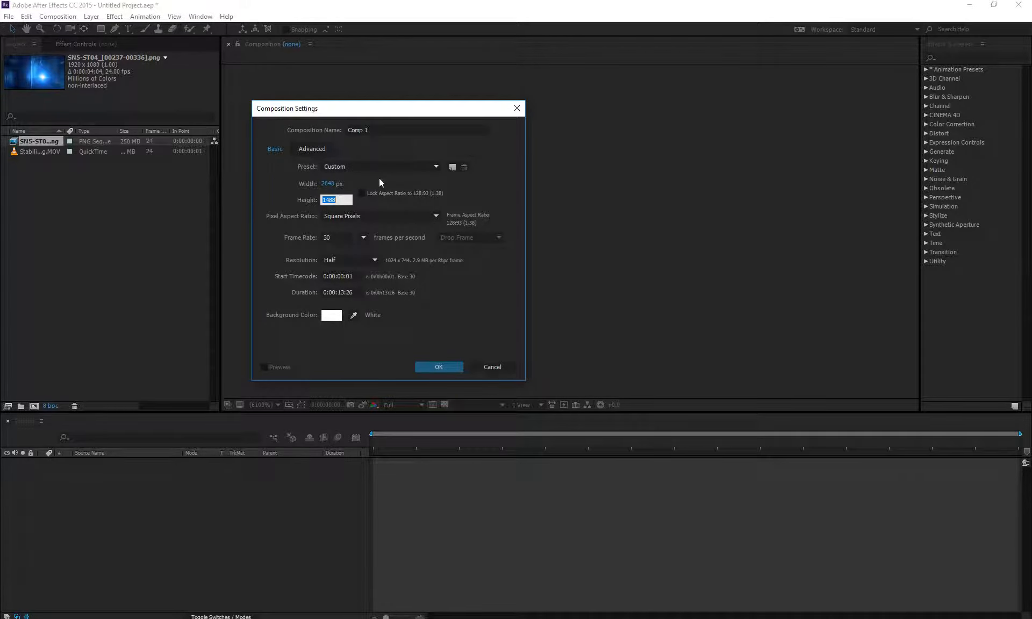
text(1152)
key(Return)
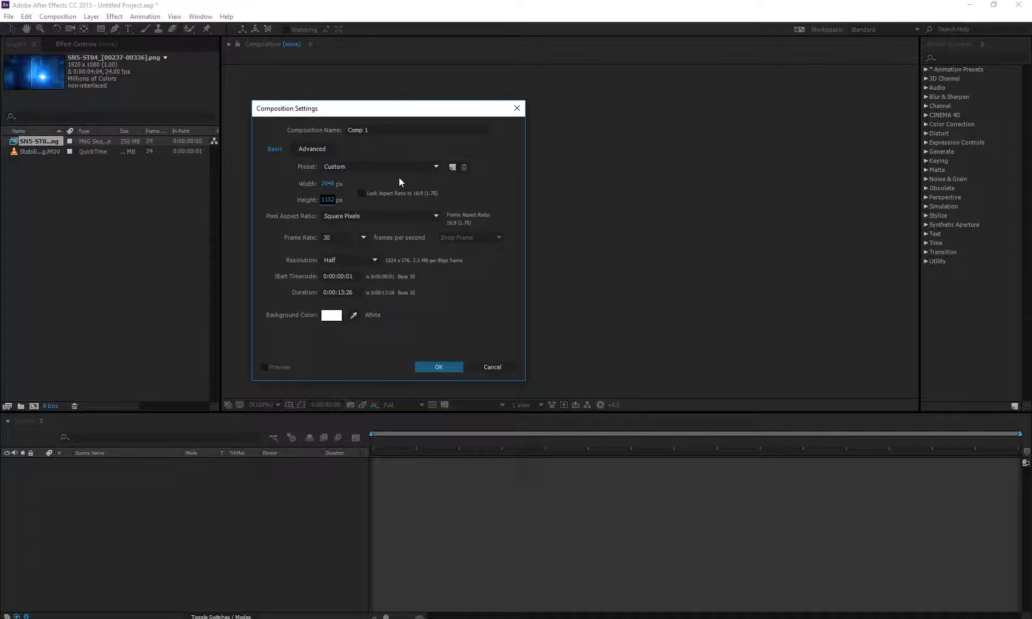
- Set the new composition's pixel aspect ratio to D1/DV NTSC (0.91) and create it
click(382, 216)
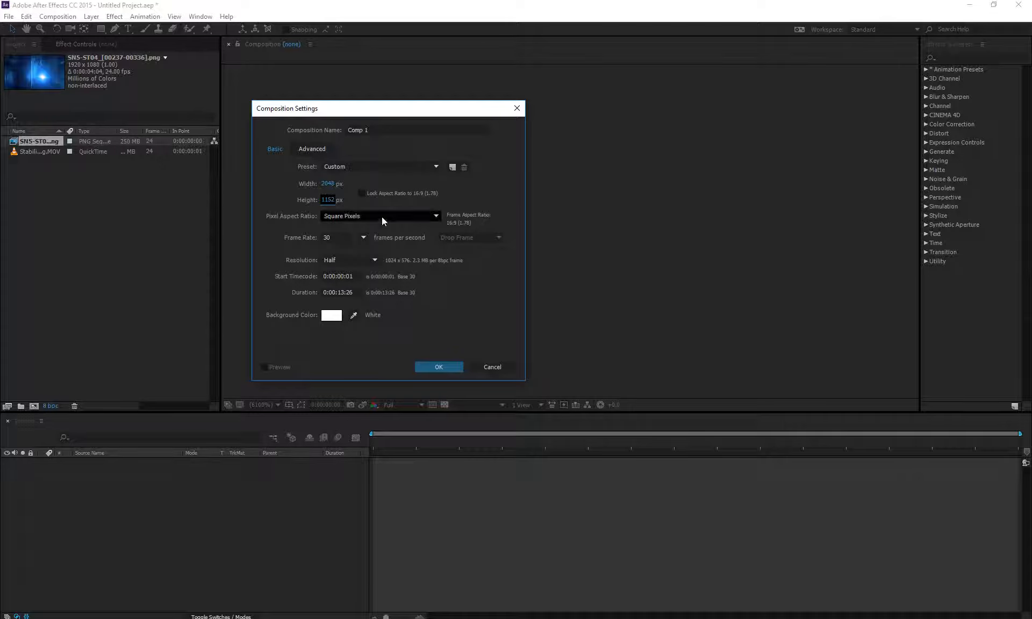
click(396, 242)
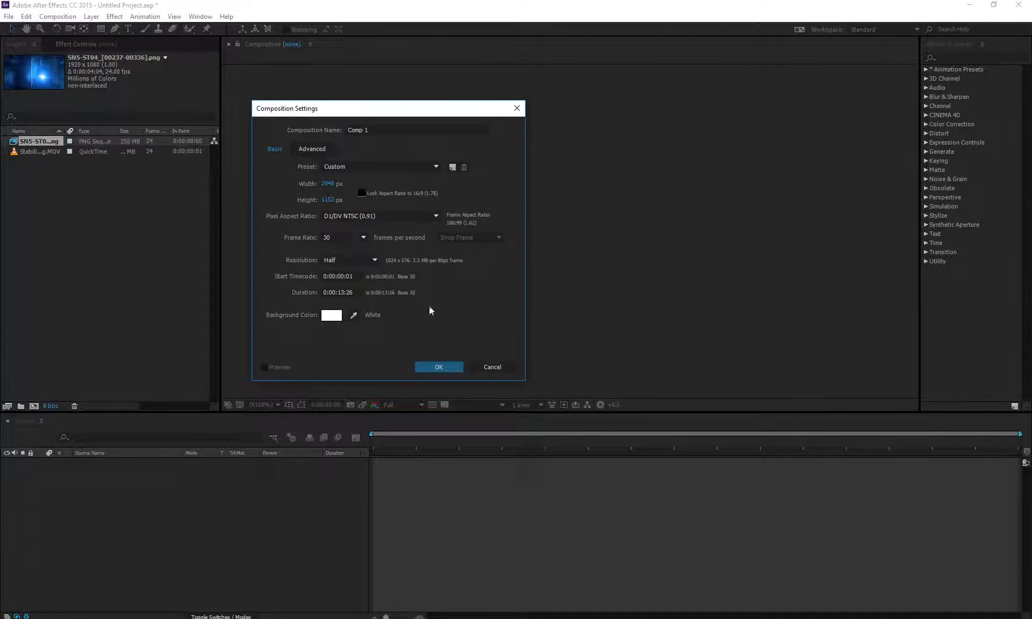
click(446, 366)
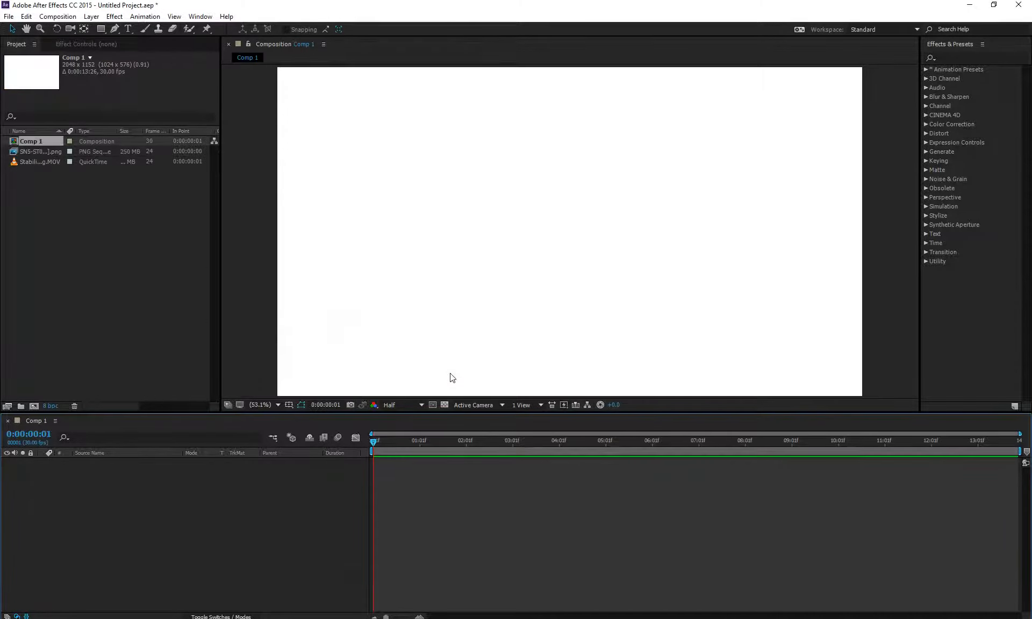
- Change Comp 1's pixel aspect ratio to D1/DV PAL (1.09) and fit the composition in the viewer
right_click(179, 543)
click(226, 455)
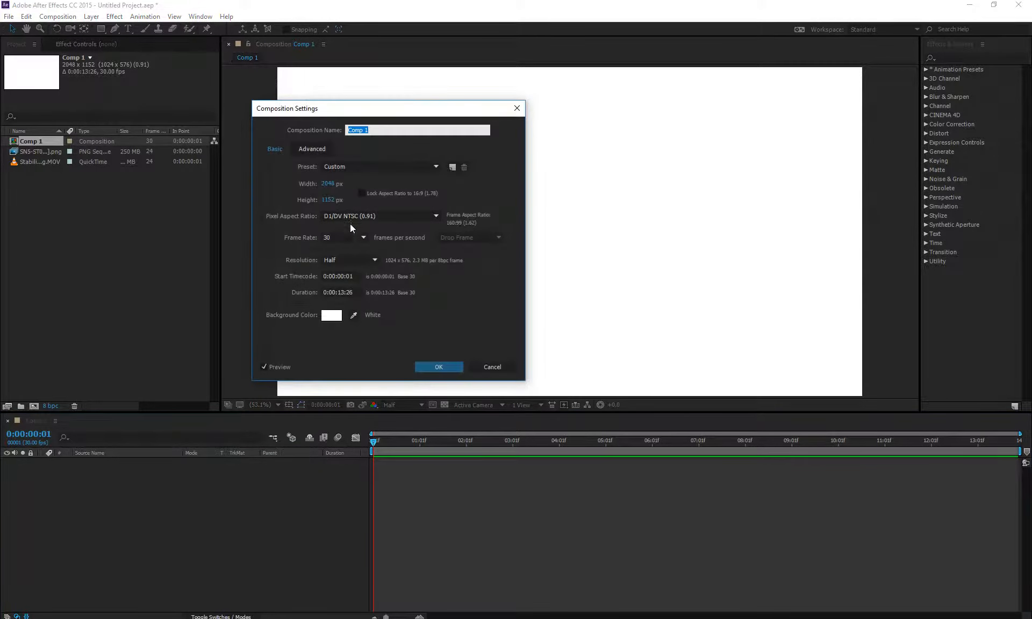
click(353, 216)
click(357, 267)
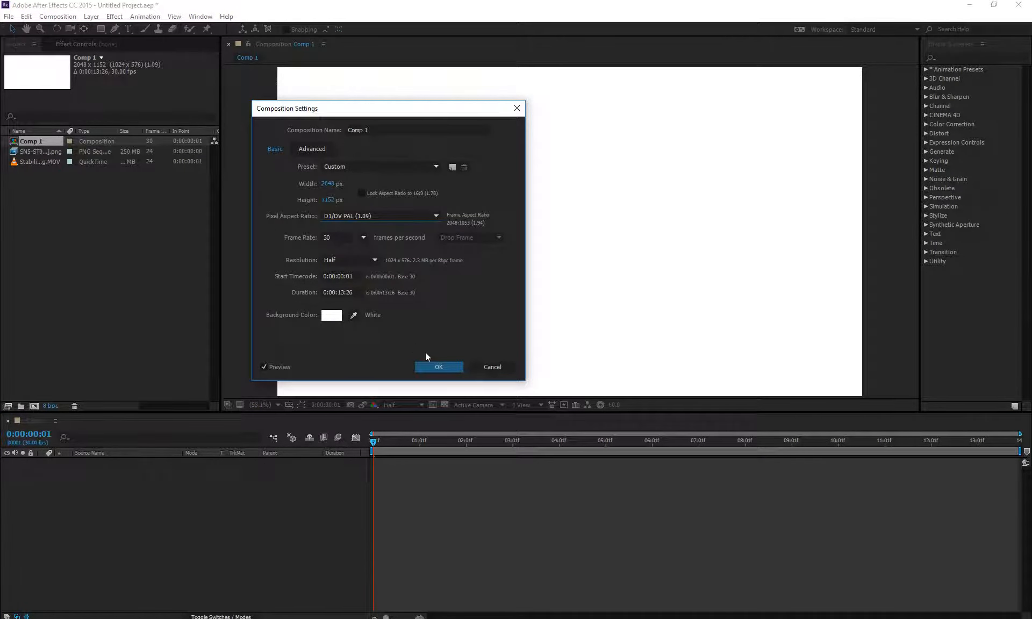
click(453, 369)
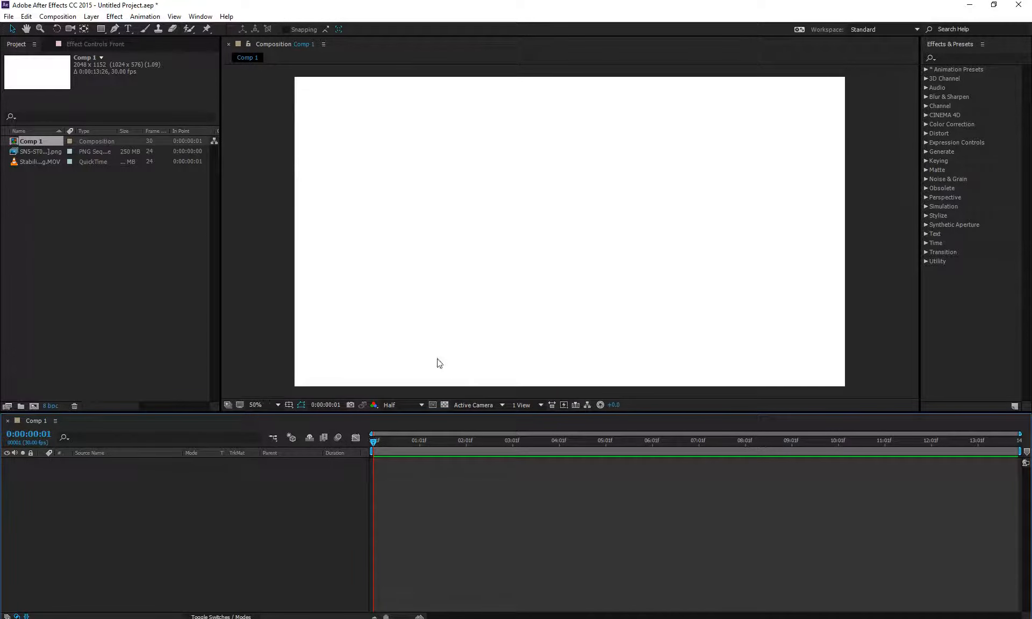
click(265, 405)
click(266, 421)
- Change Comp 1's pixel aspect ratio to HDV 1080/DVCPRO HD 720 (1.33) and inspect the composition frame
right_click(266, 501)
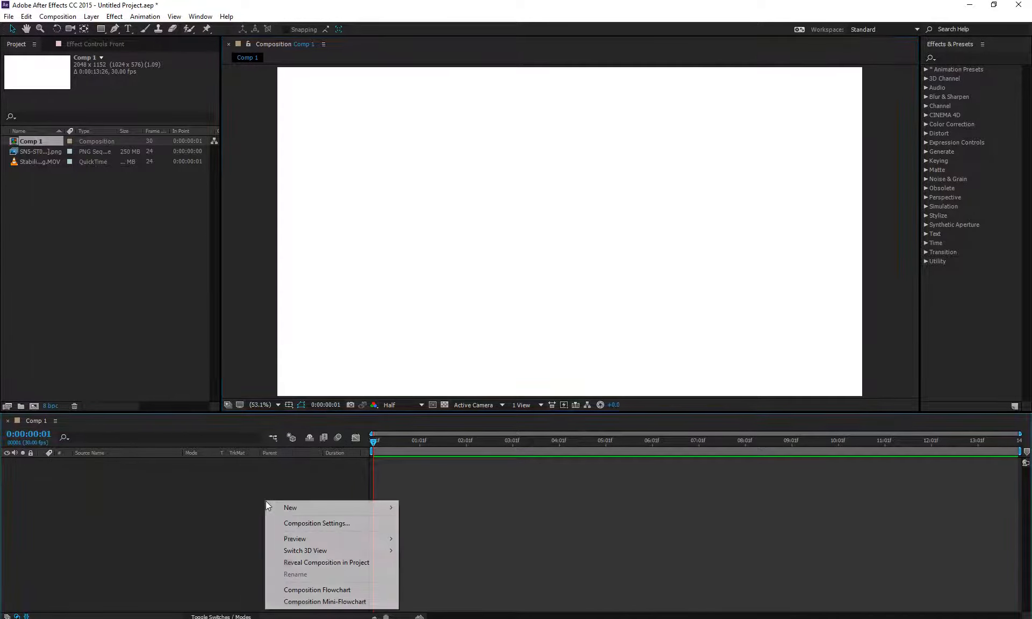
click(312, 523)
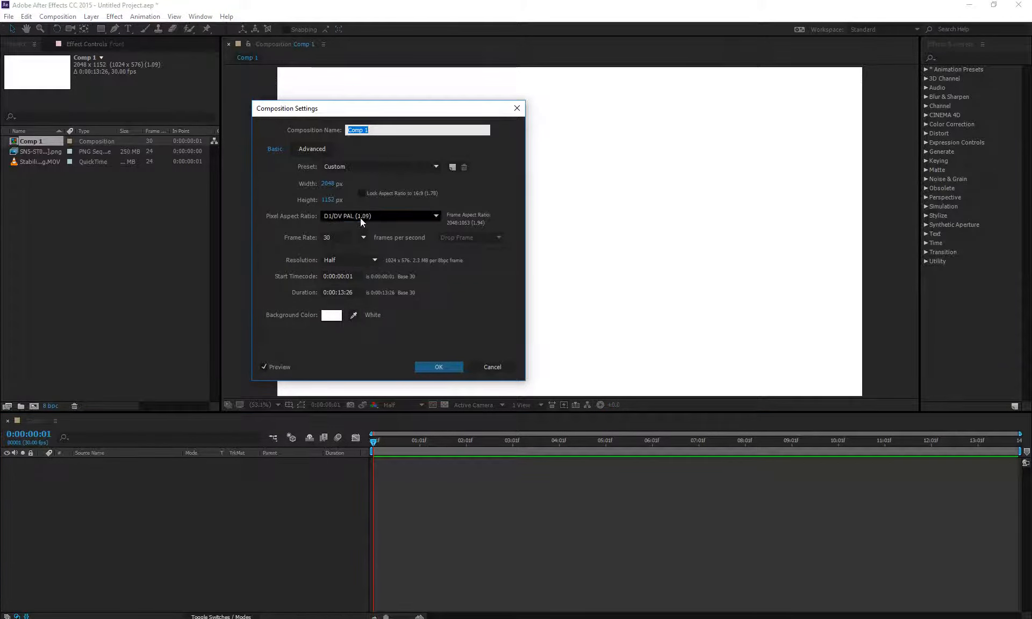
click(360, 216)
click(361, 289)
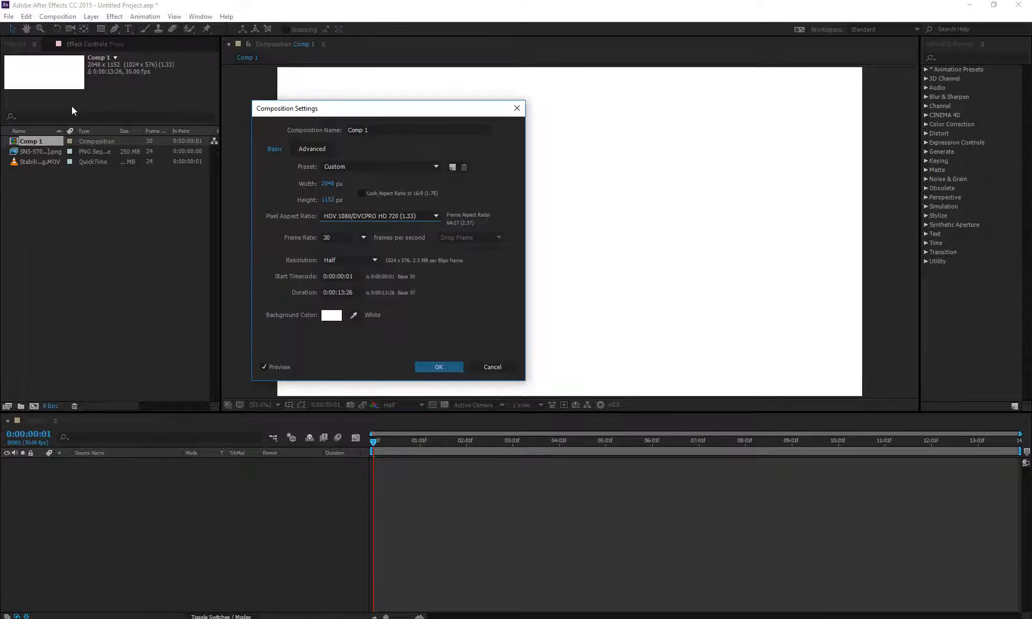
click(426, 365)
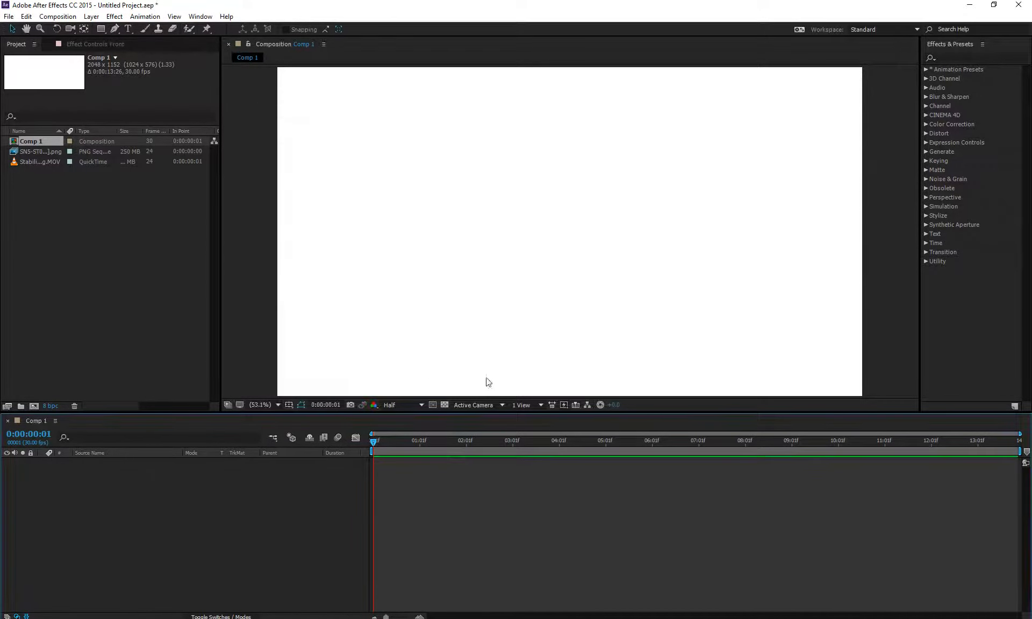
scroll(353, 340, down, 3)
scroll(353, 339, up, 2)
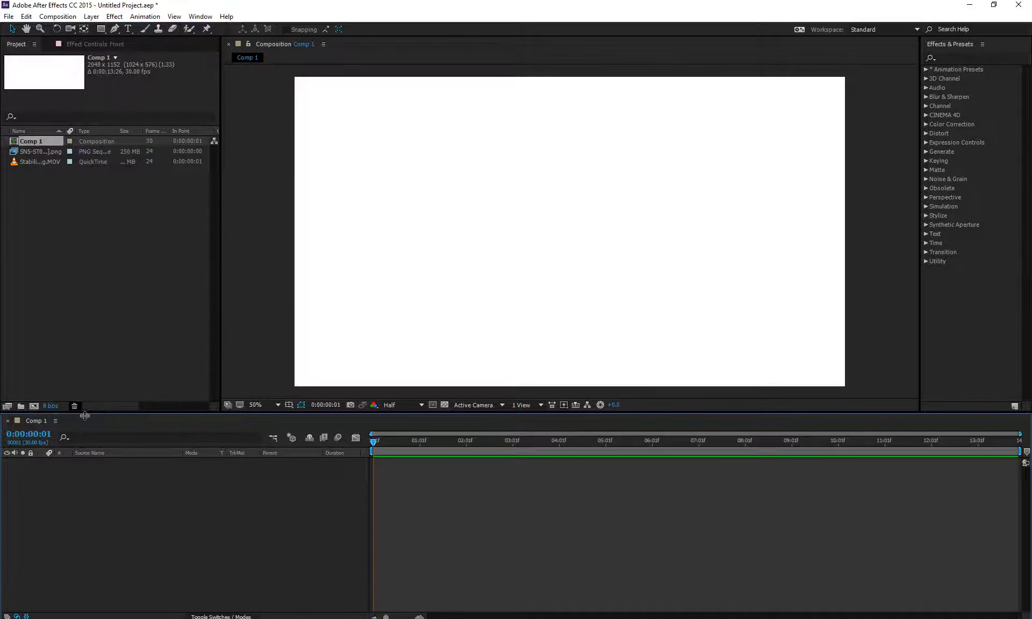
- Reopen Comp 1's composition settings and set its pixel aspect ratio to Square Pixels
click(34, 406)
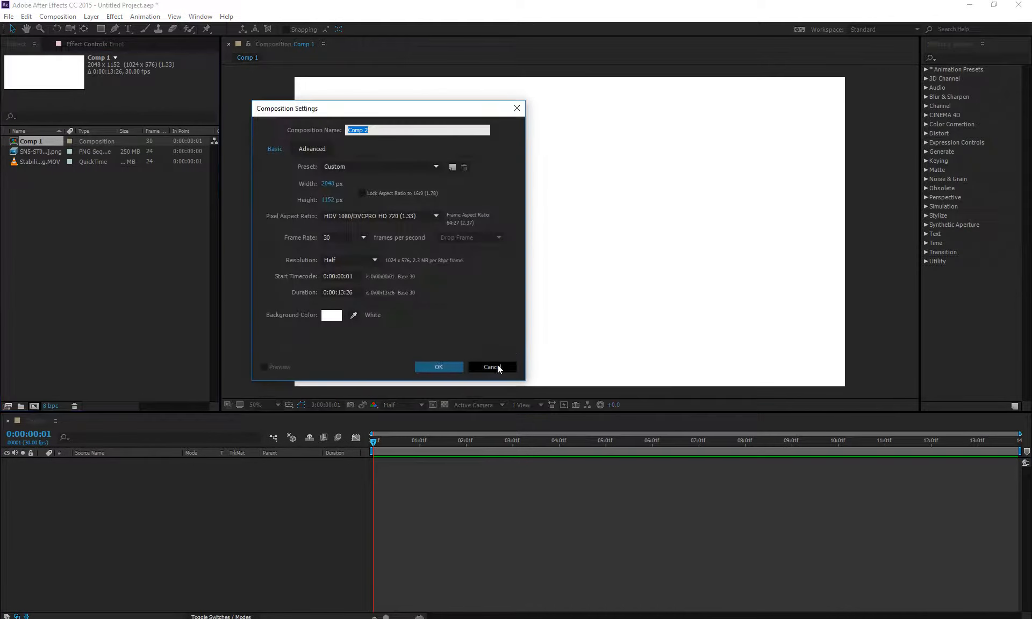
click(491, 367)
right_click(259, 521)
click(312, 438)
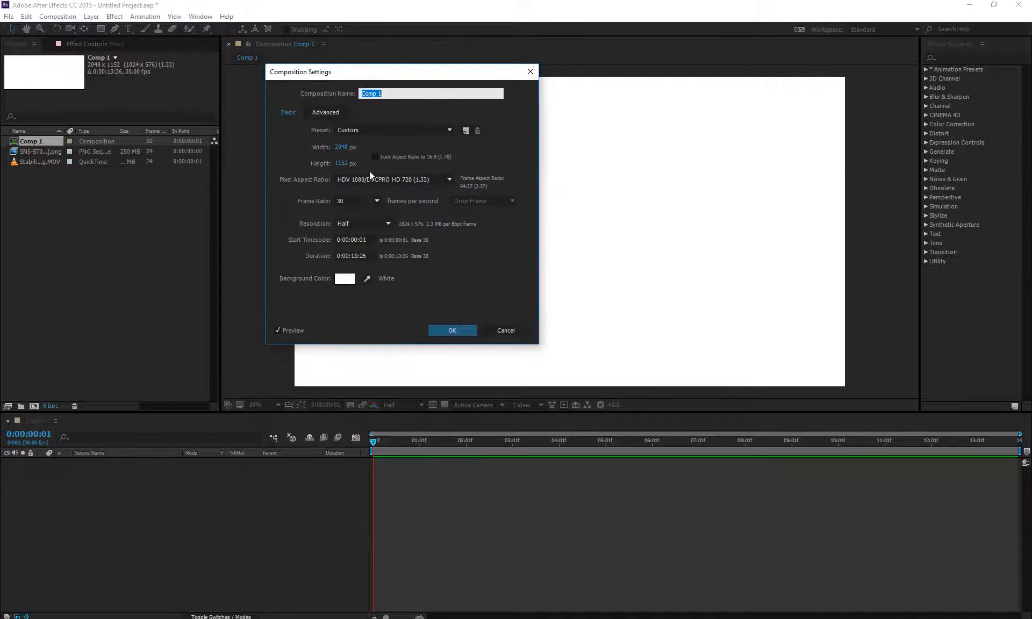
click(375, 179)
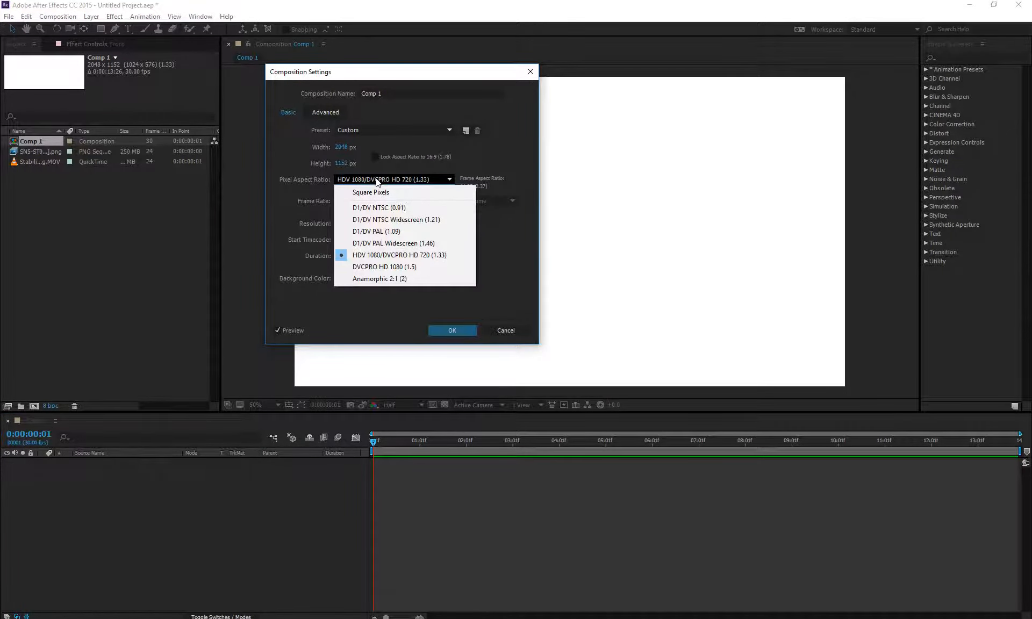
click(376, 192)
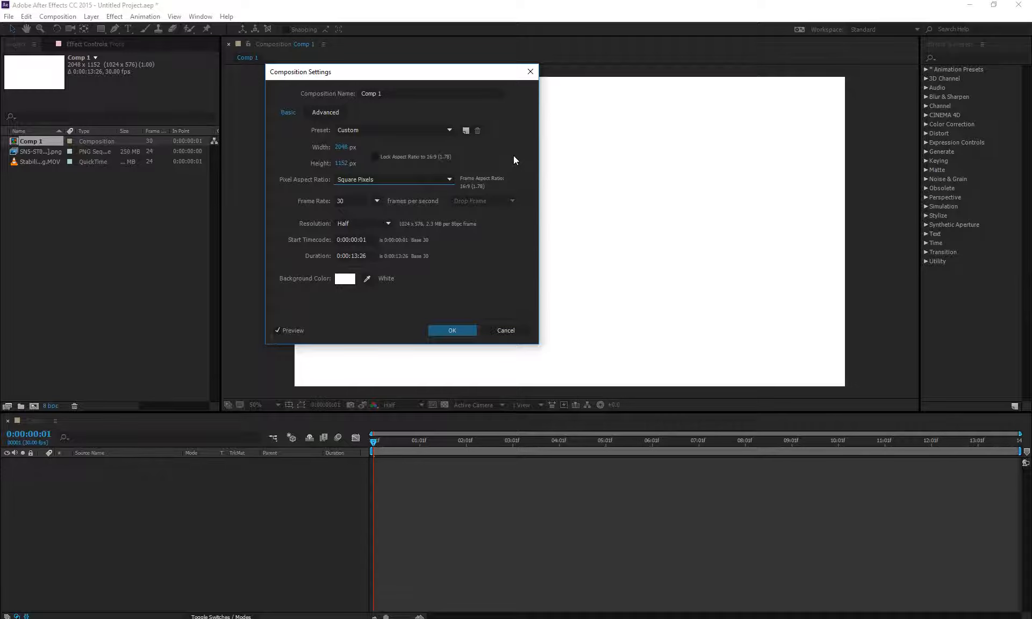
click(422, 177)
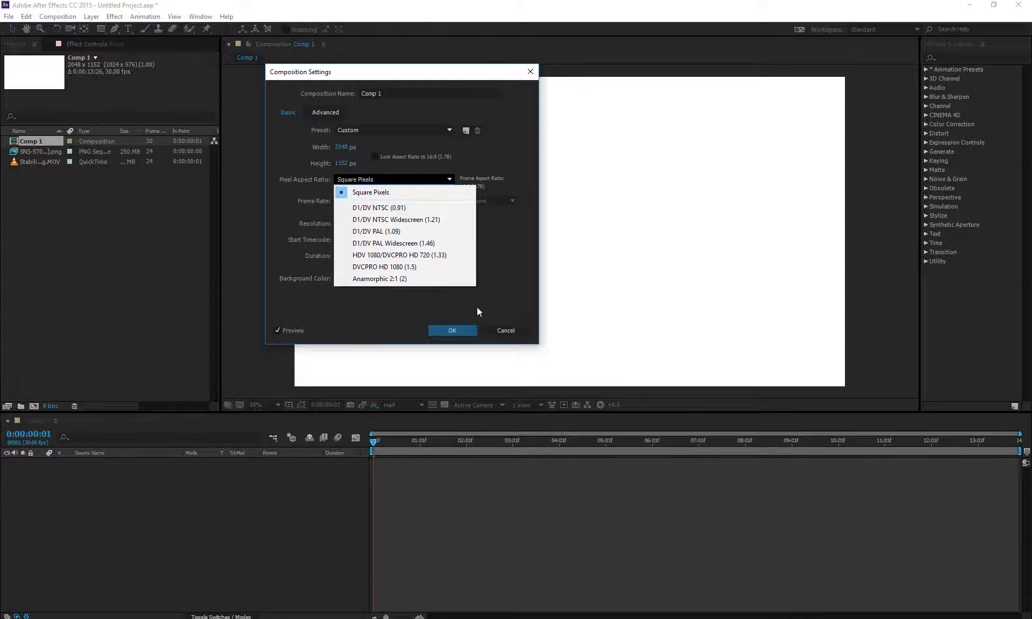
click(495, 264)
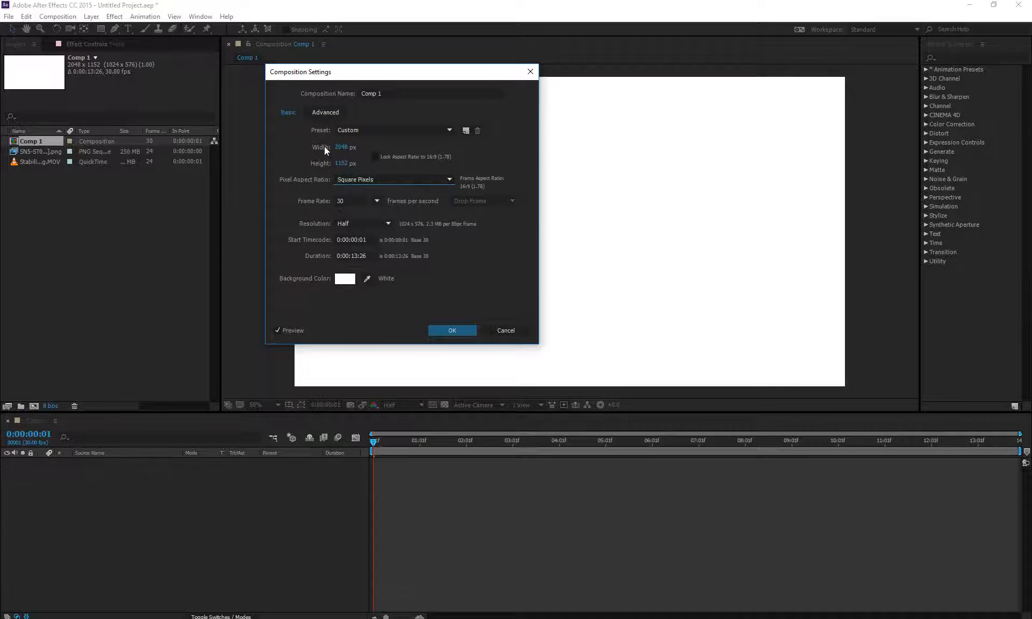
- Lock the composition's aspect ratio to 16:9 and set its frame rate to 24 frames per second
click(375, 156)
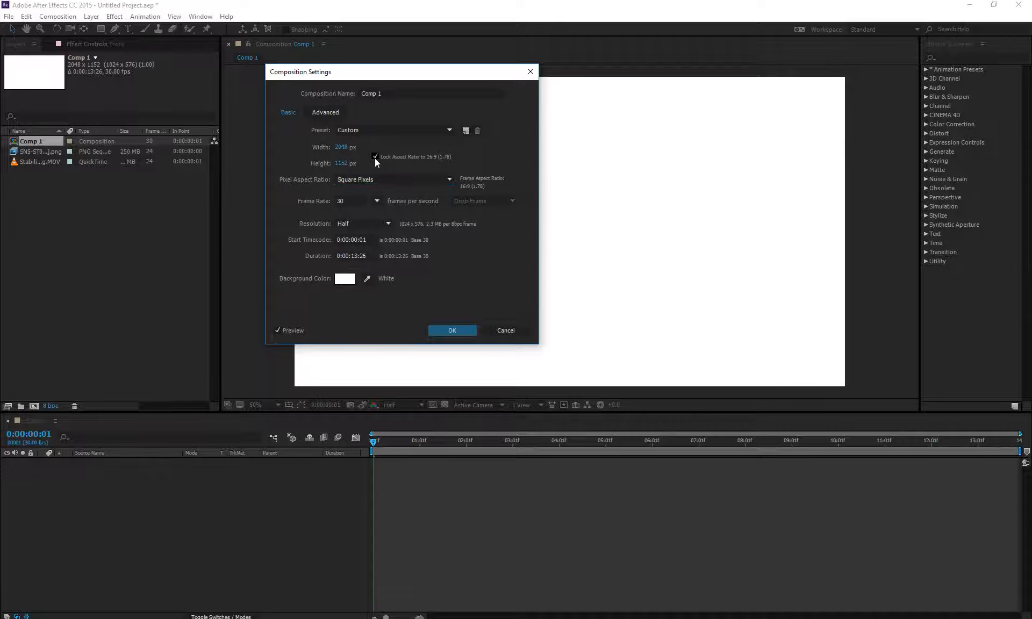
click(346, 180)
click(301, 180)
click(349, 201)
text(24)
click(475, 273)
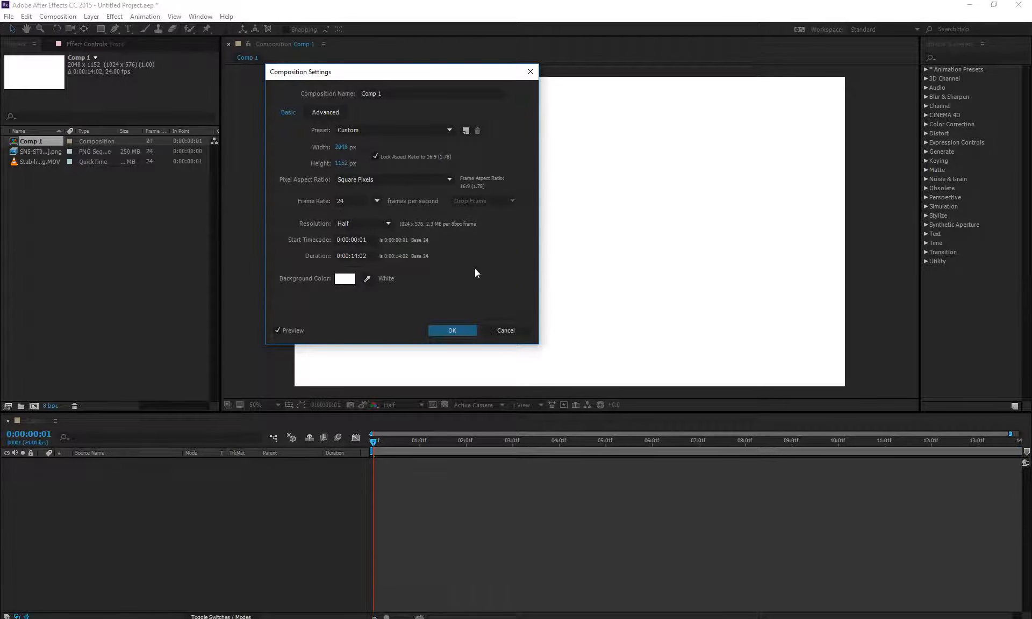
- Examine the composition's resolution options, start timecode and duration settings
click(360, 225)
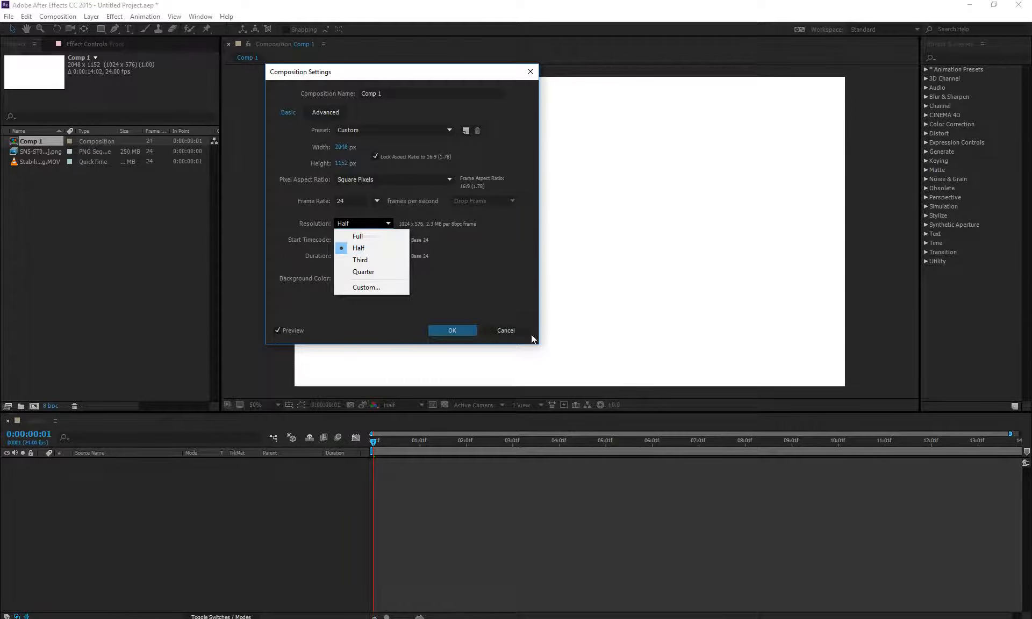
click(334, 231)
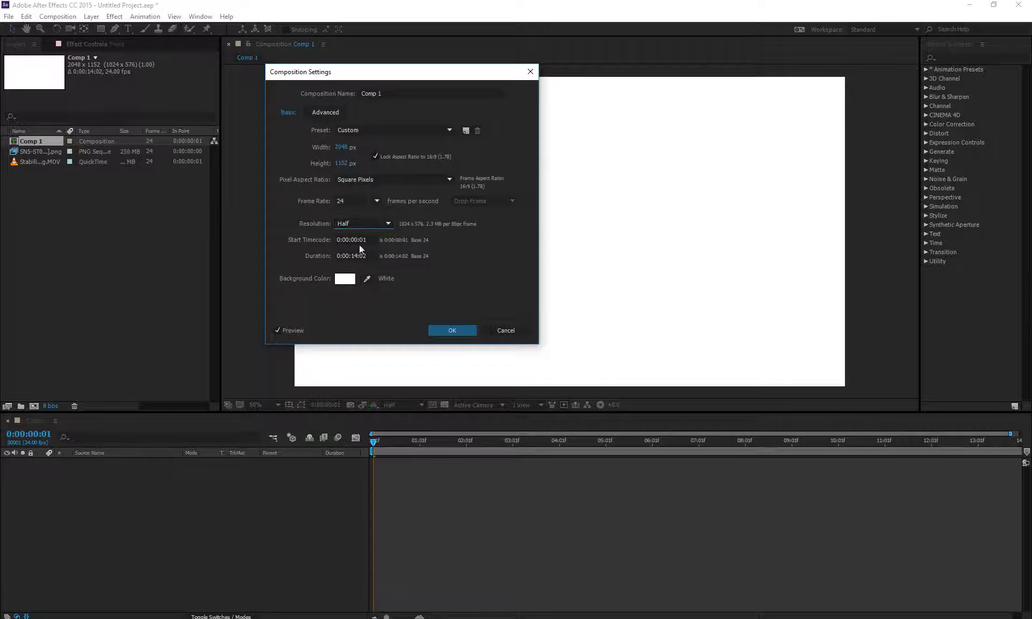
click(367, 240)
drag(363, 241, 436, 253)
click(369, 257)
- Set the composition's background color to the medium gray-red AD8080
click(342, 279)
click(719, 211)
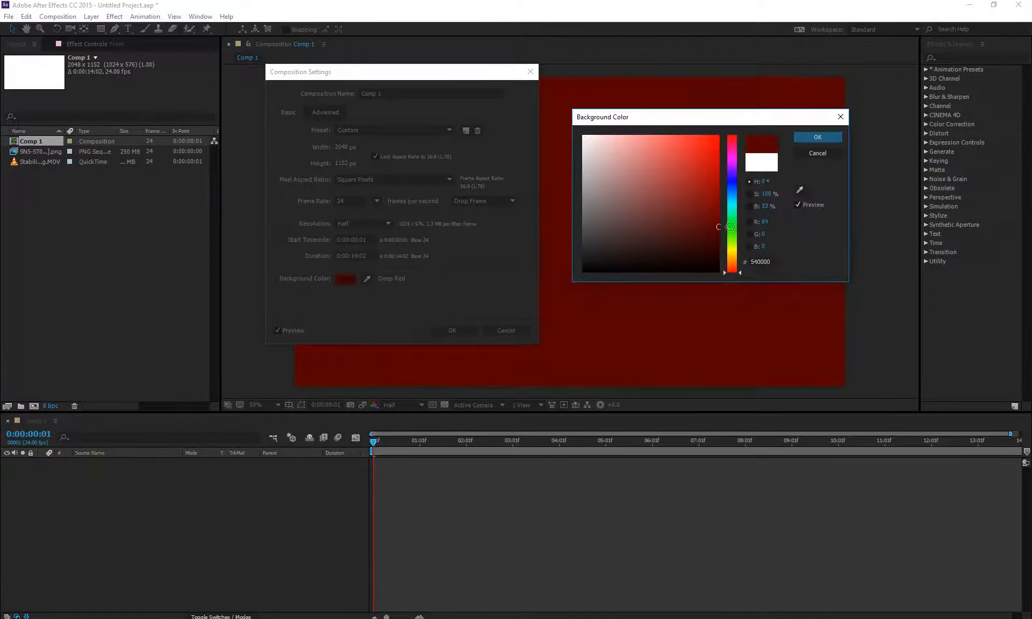
drag(747, 211, 753, 208)
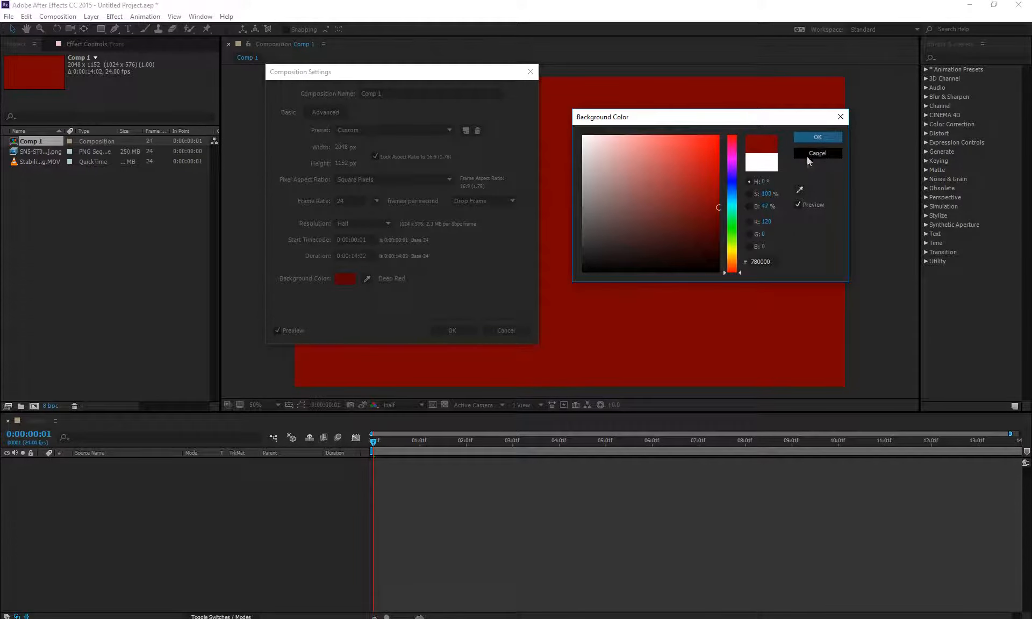
mouse_move(679, 172)
mouse_down()
mouse_move(652, 189)
mouse_move(618, 180)
mouse_up()
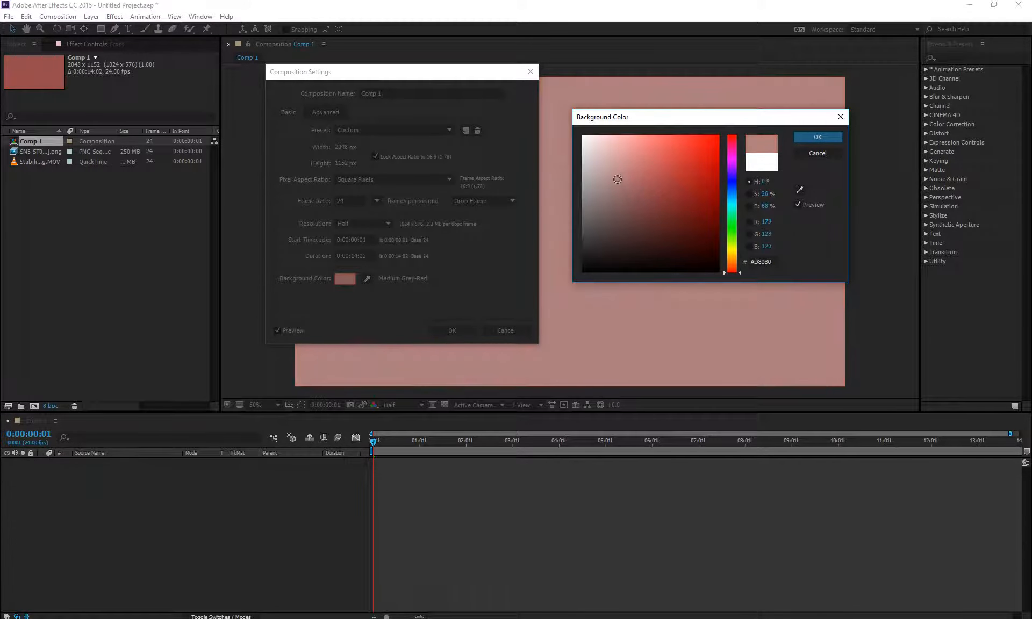
click(817, 137)
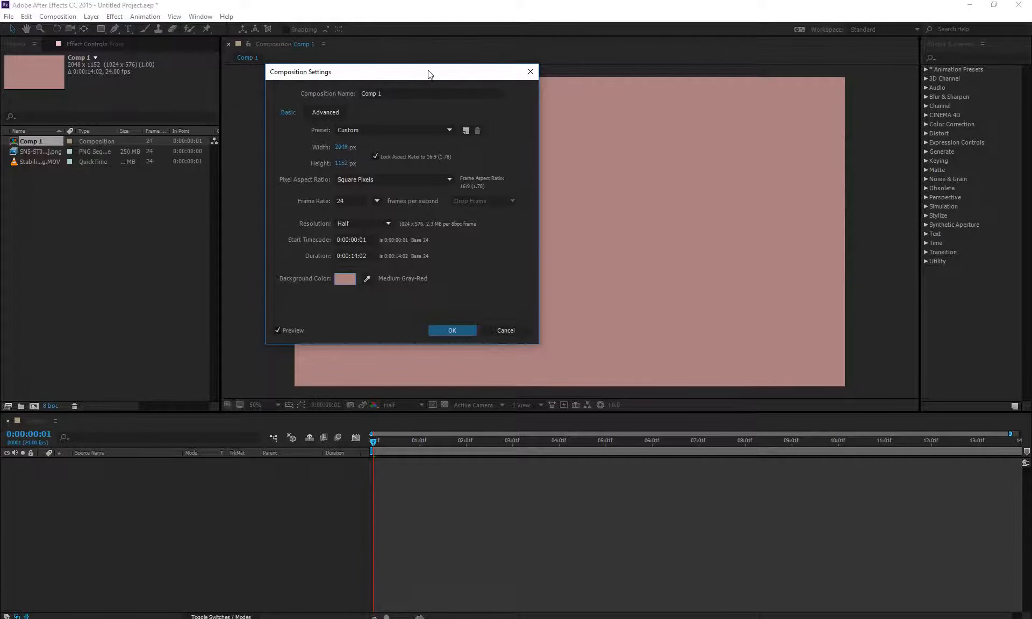
- Apply the composition settings, and toggle the transparency grid on and back off in the composition view
drag(428, 73, 318, 46)
click(343, 307)
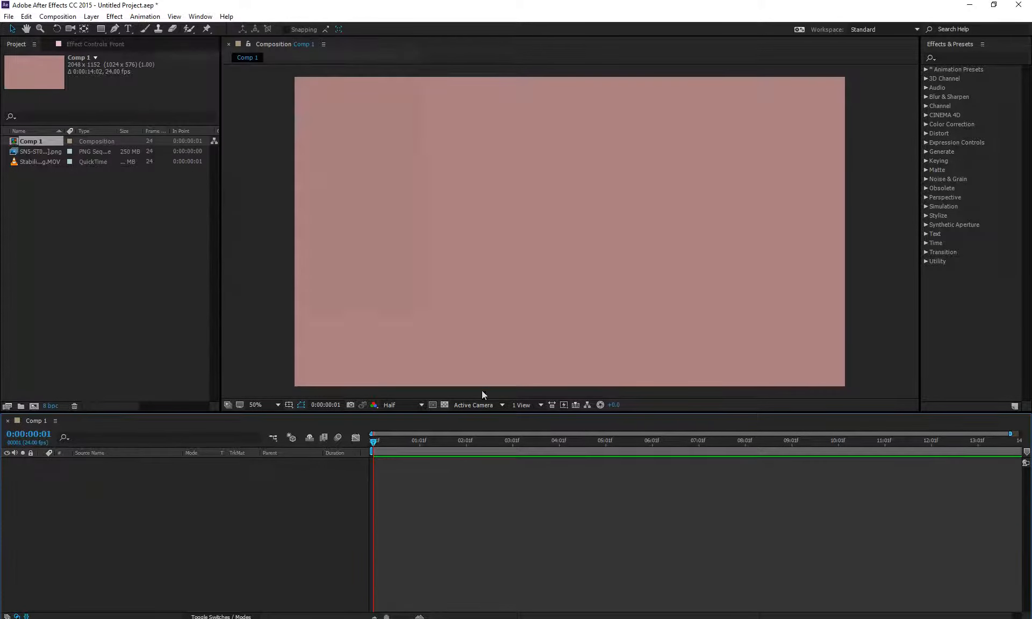
click(445, 405)
click(444, 406)
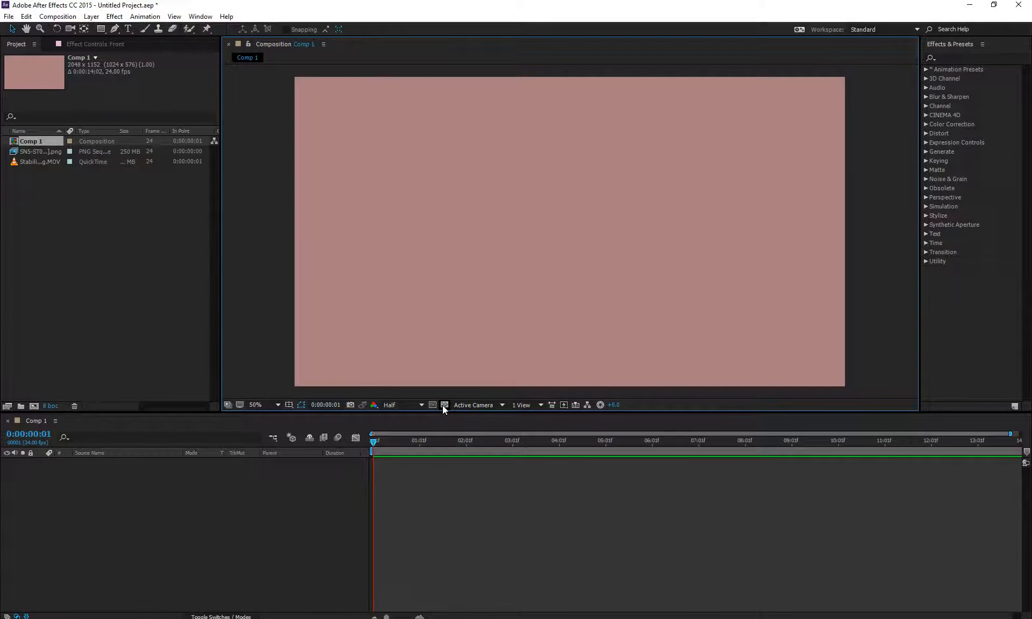
- Toggle the composition's transparency grid on and off, and undo and redo the last composition settings change
click(443, 405)
click(444, 405)
key(ctrl+z)
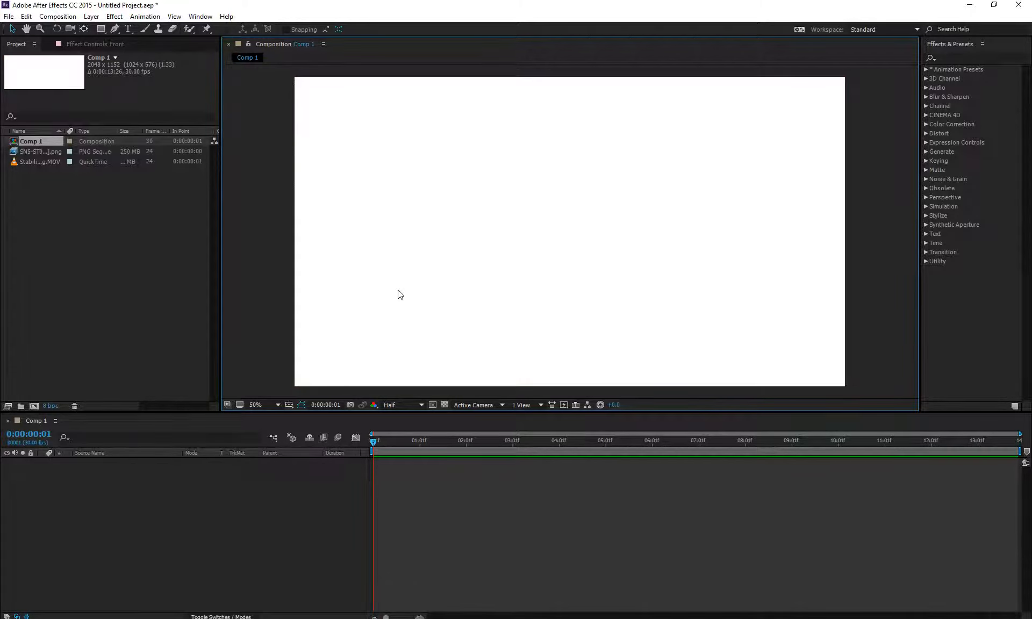
key(ctrl+shift+z)
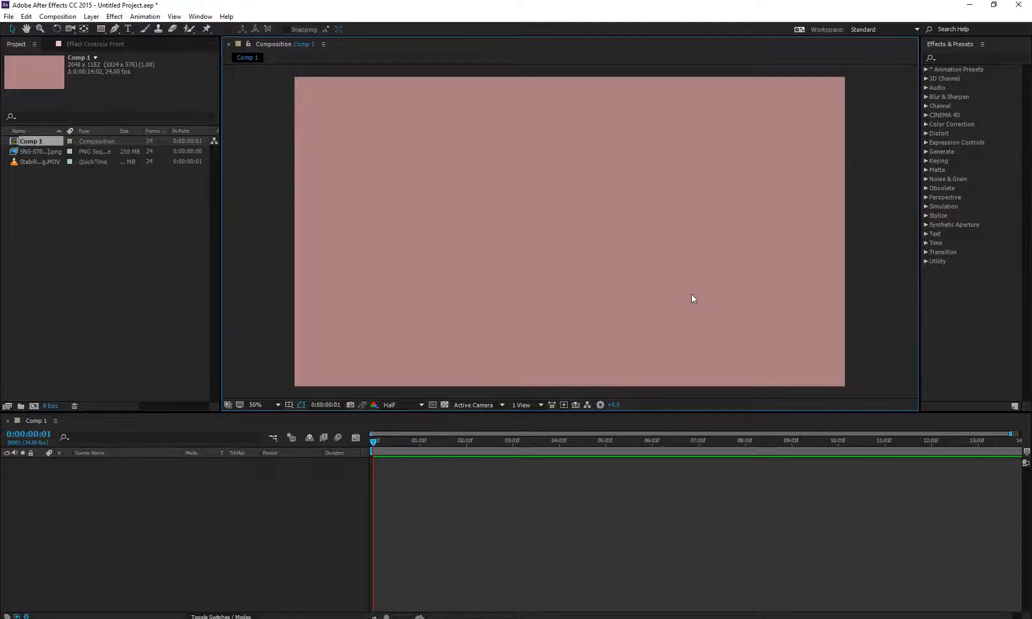
- Create a project folder named Sn1_ST1, move the composition and both footage items into it, and expand it
click(28, 375)
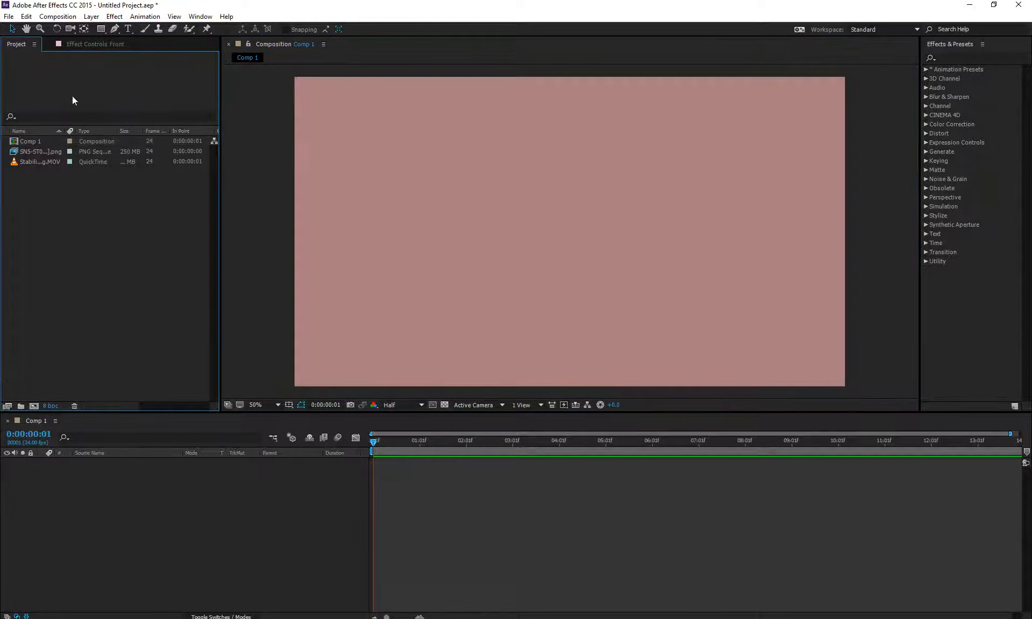
drag(74, 226, 41, 145)
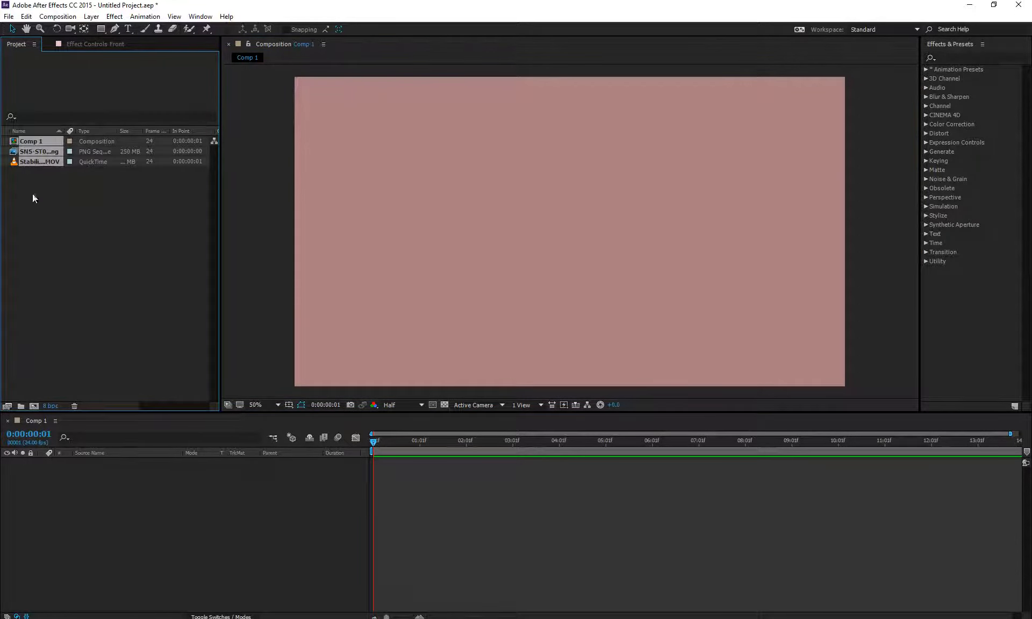
click(21, 407)
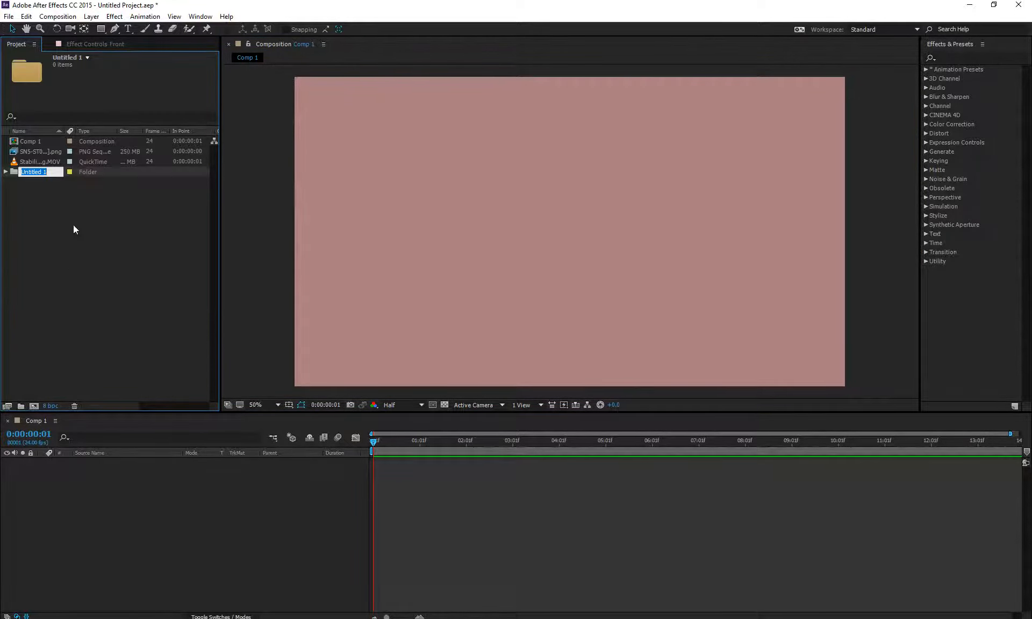
text(Sn1_ST1)
key(Return)
drag(73, 224, 34, 153)
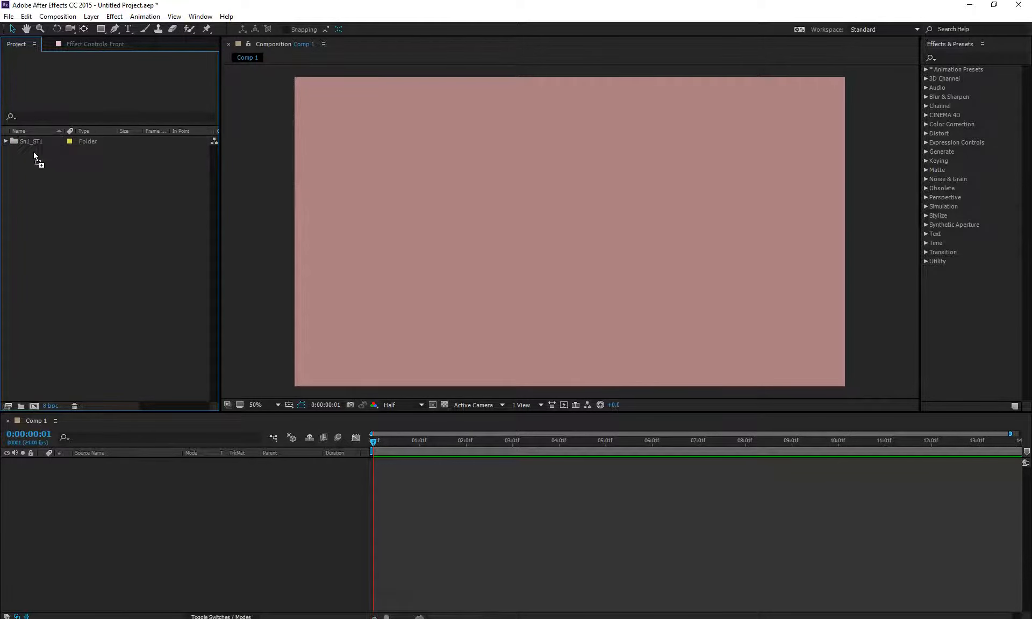
click(6, 141)
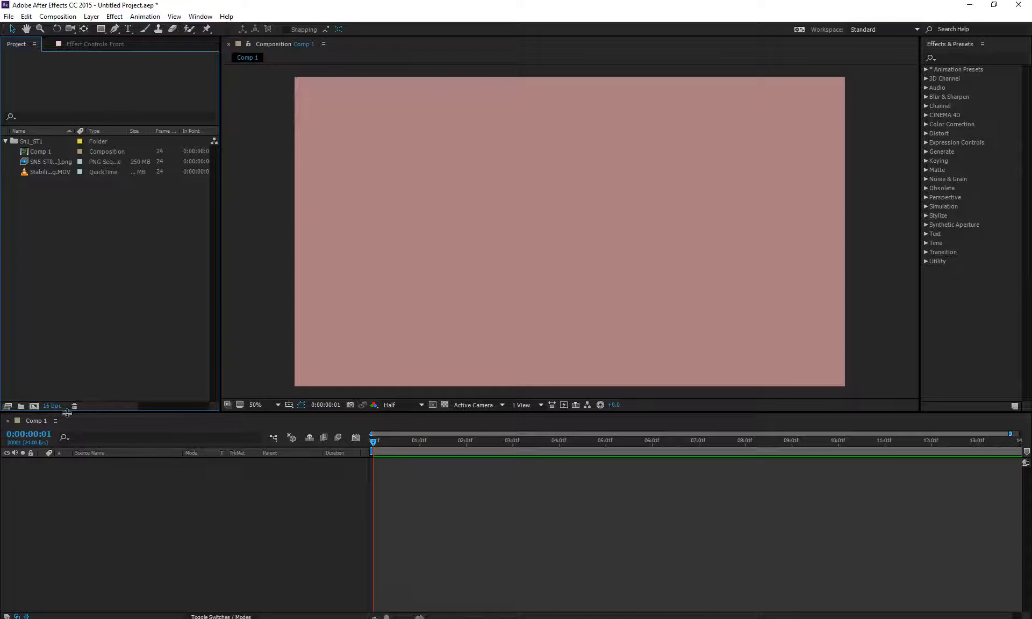
- Cycle the project's color depth to 8 bpc
alt+click(52, 406)
alt+click(51, 406)
right_click(181, 454)
click(163, 517)
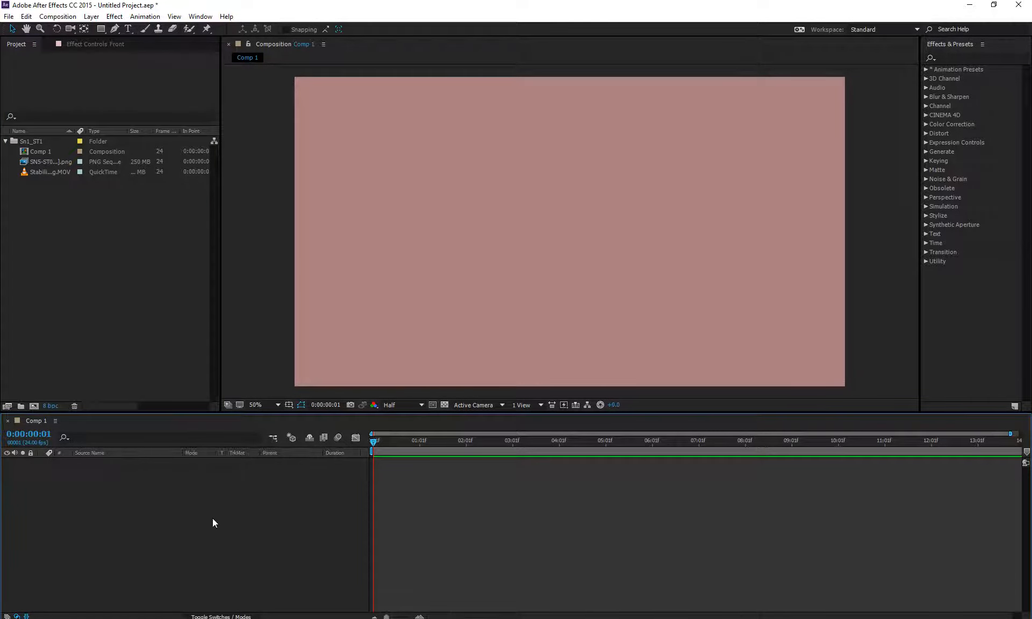
- Add a comp-sized black solid (000000) to Comp 1 and mask it with an ellipse that fills the frame
right_click(213, 518)
mouse_move(262, 420)
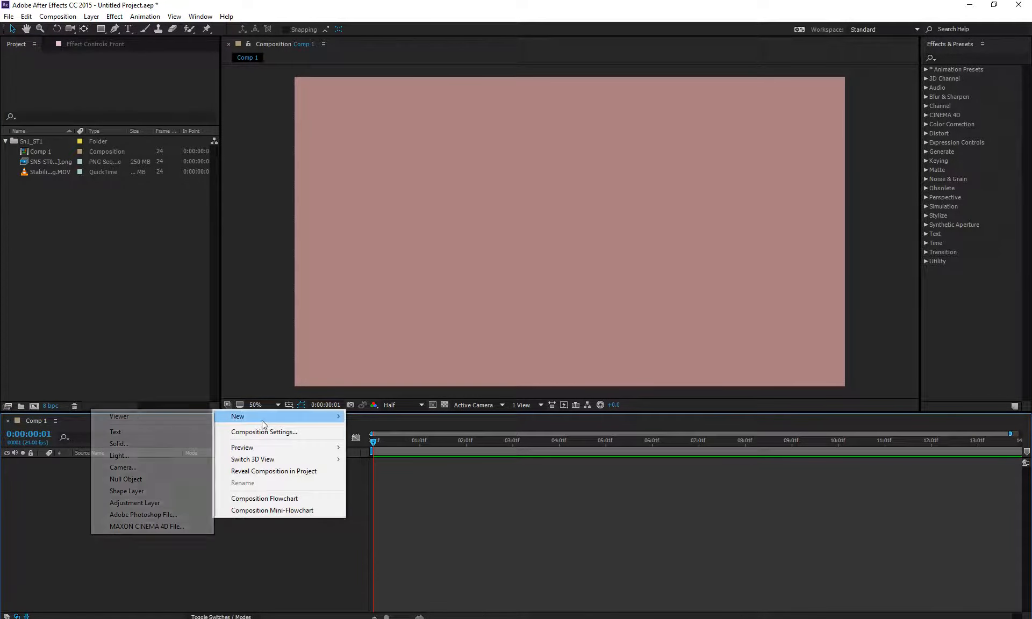
click(143, 442)
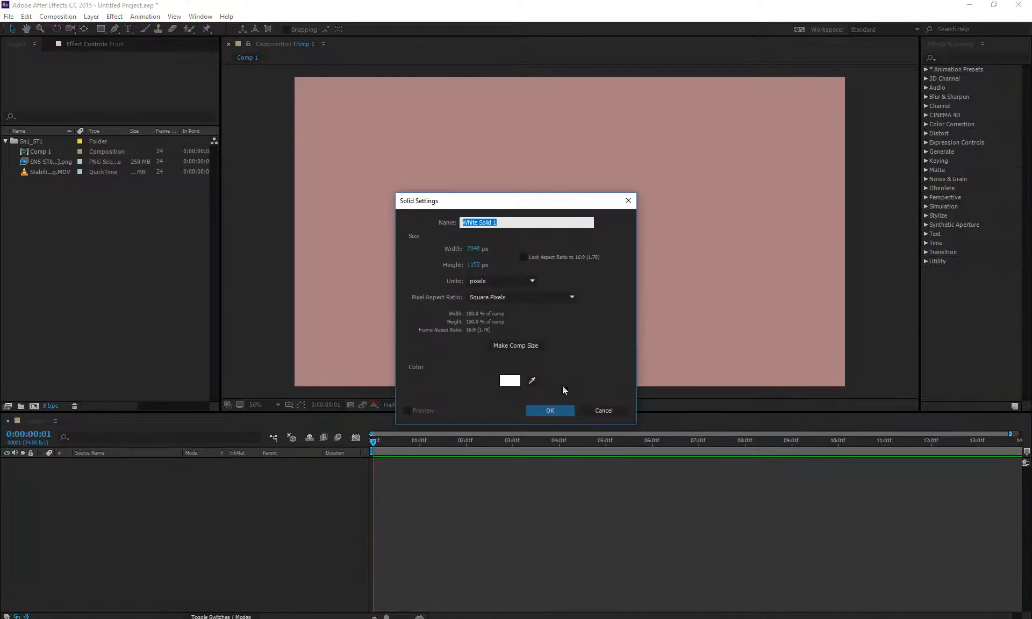
click(508, 380)
drag(644, 235, 583, 271)
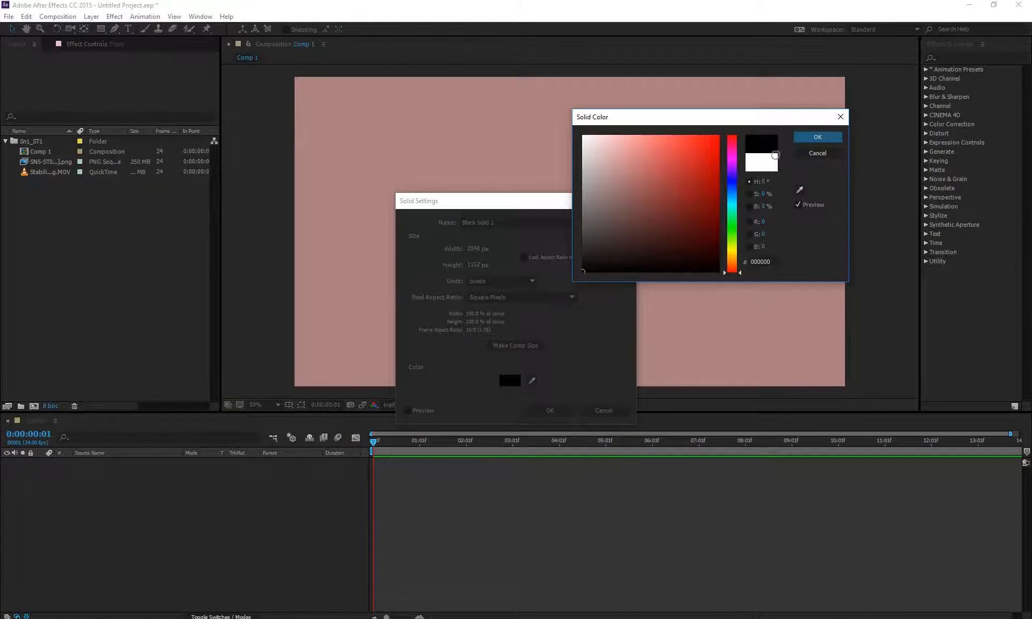
click(817, 137)
click(565, 412)
drag(100, 29, 150, 49)
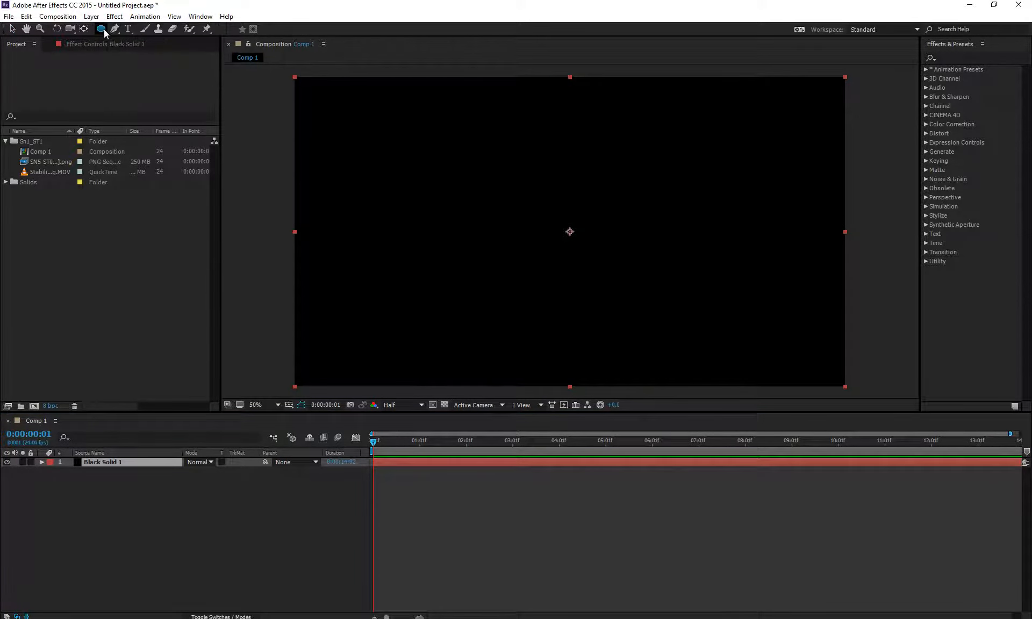
double_click(101, 29)
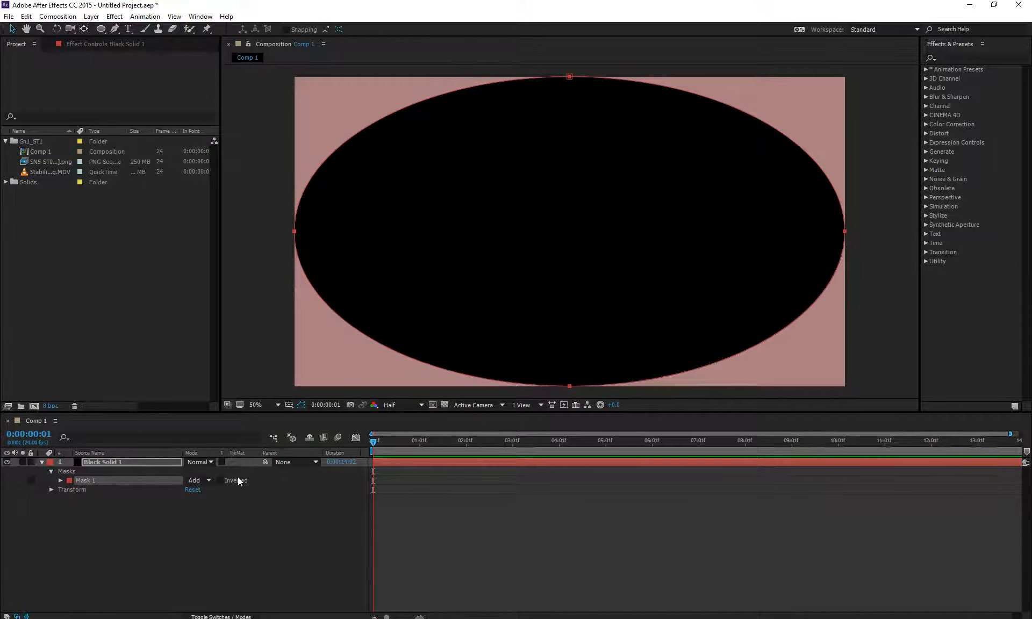
- Apply the Fill effect to the black solid and set its color to white (FFFFFF)
click(97, 46)
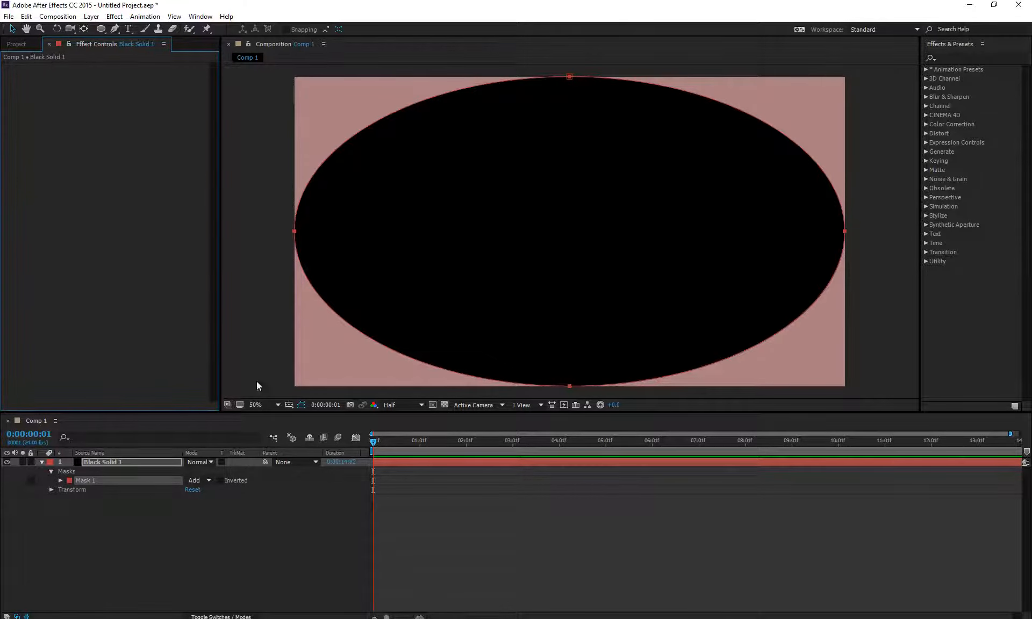
click(950, 57)
text(fill)
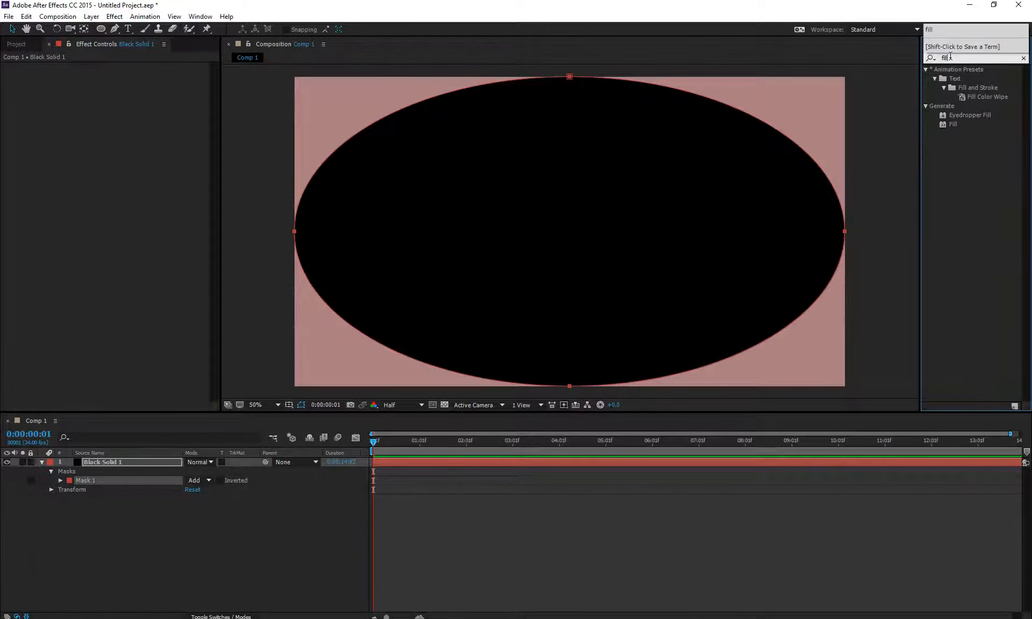
drag(942, 125, 113, 97)
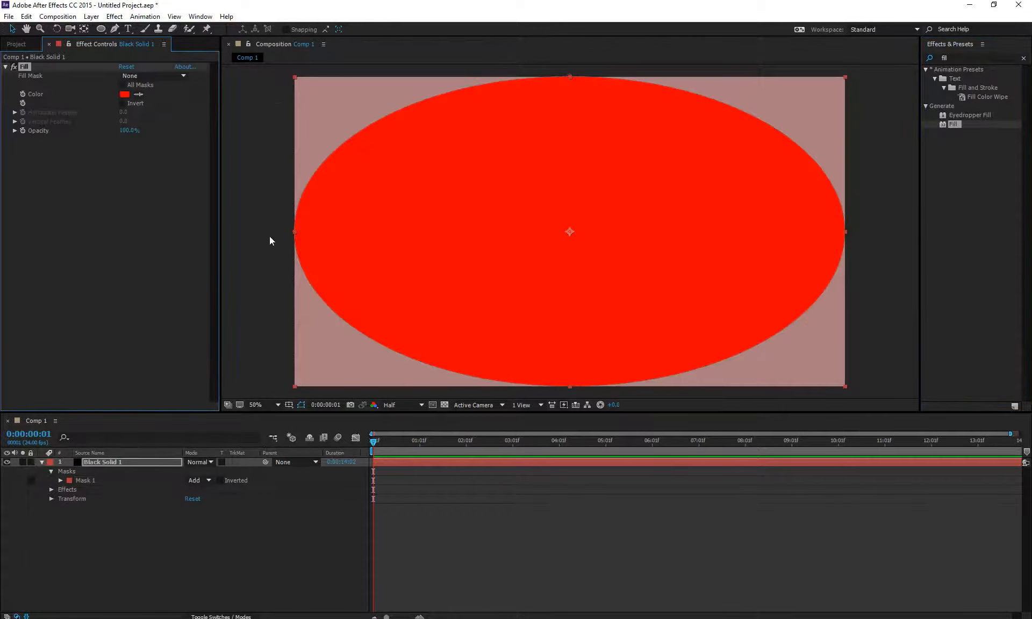
click(124, 94)
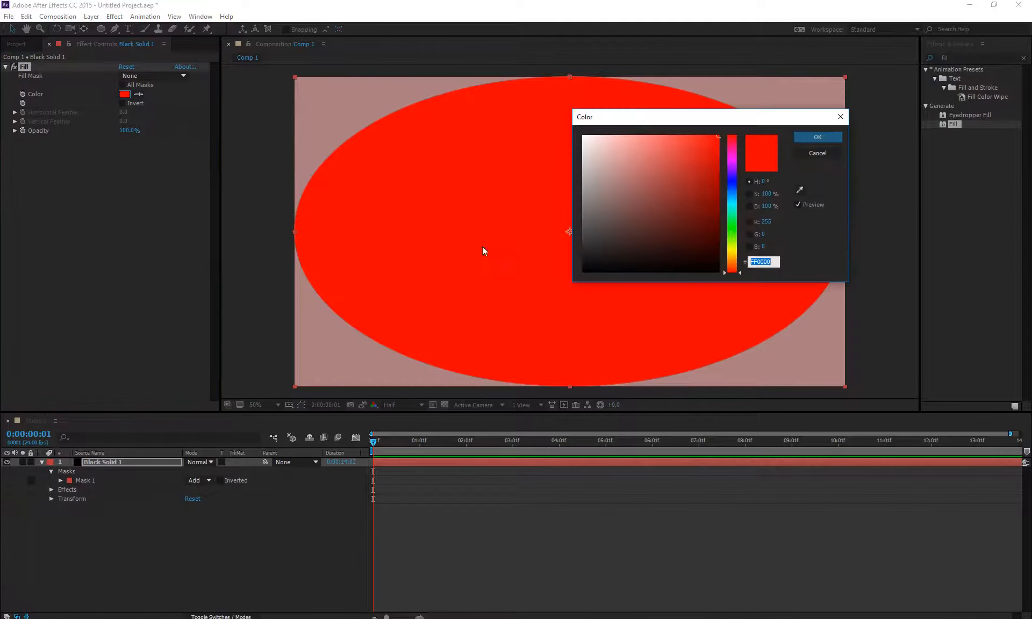
drag(615, 175, 538, 97)
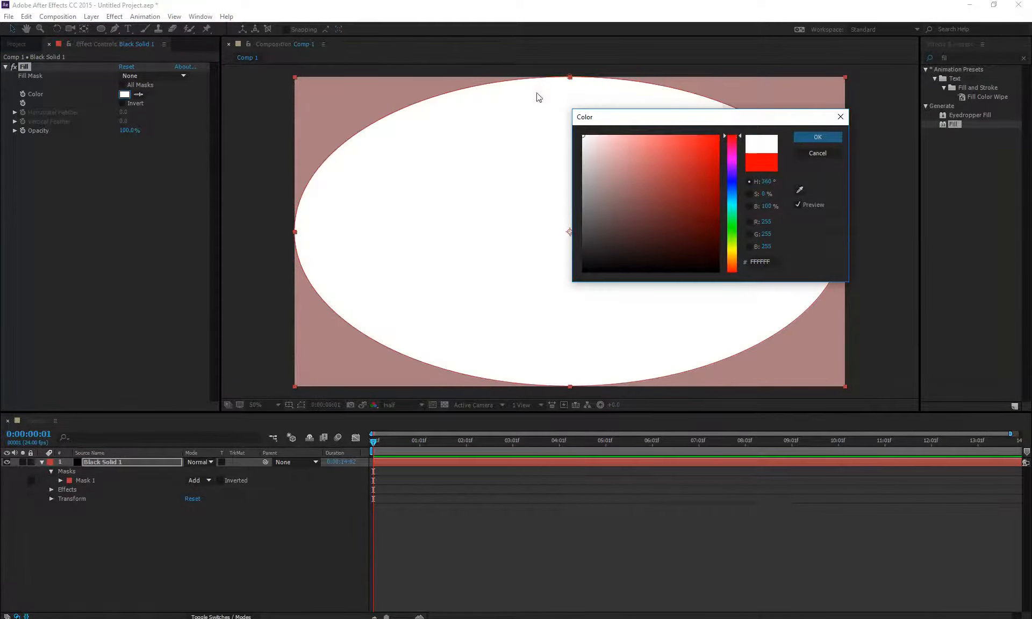
click(818, 137)
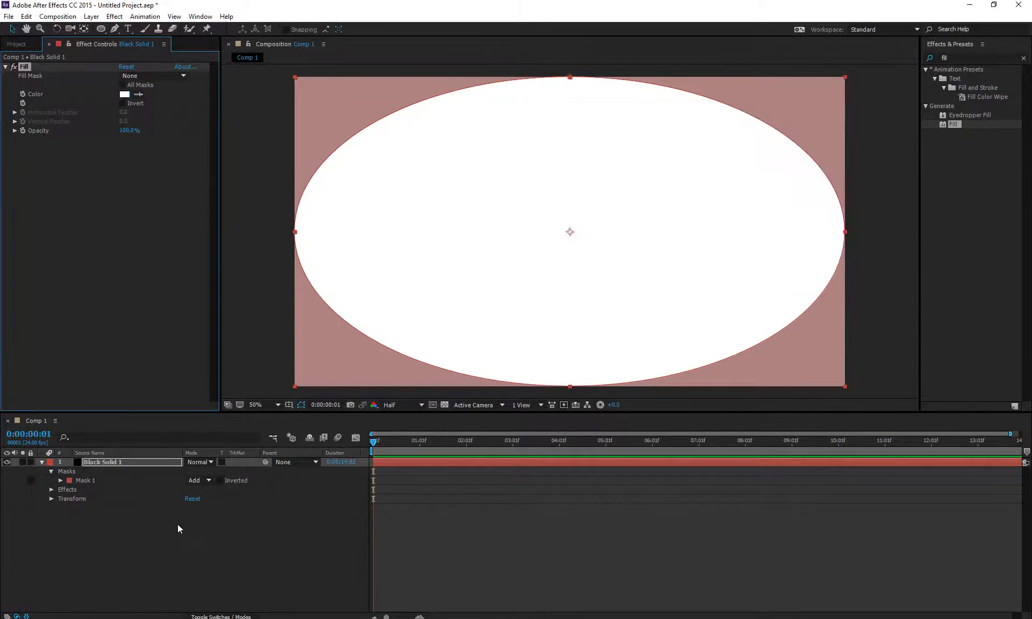
- Add Mask 1 as a mask reference in the Fill effect's compositing options
click(50, 490)
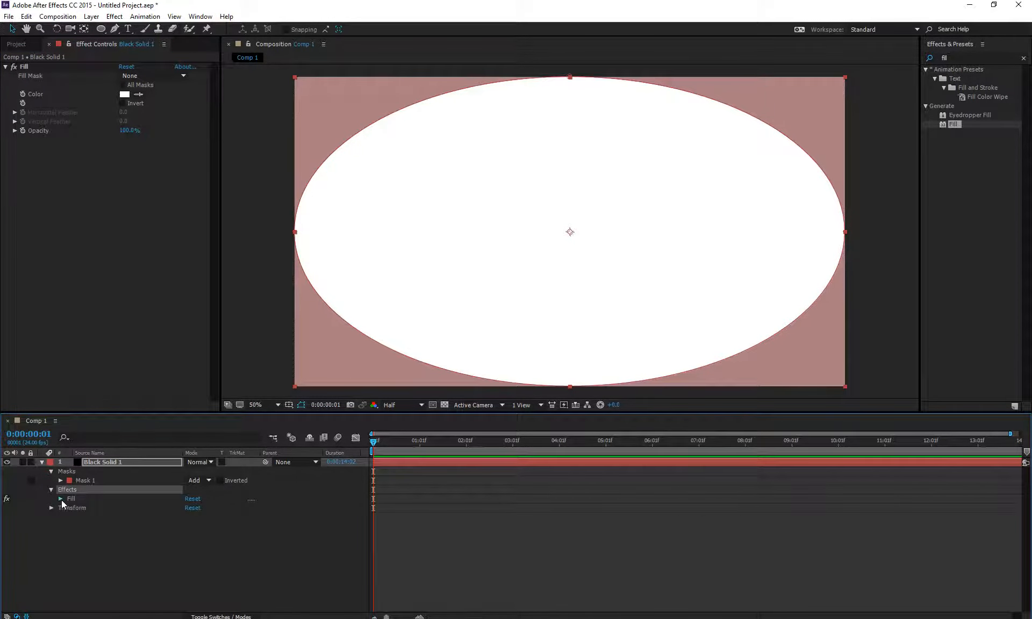
click(61, 499)
click(188, 571)
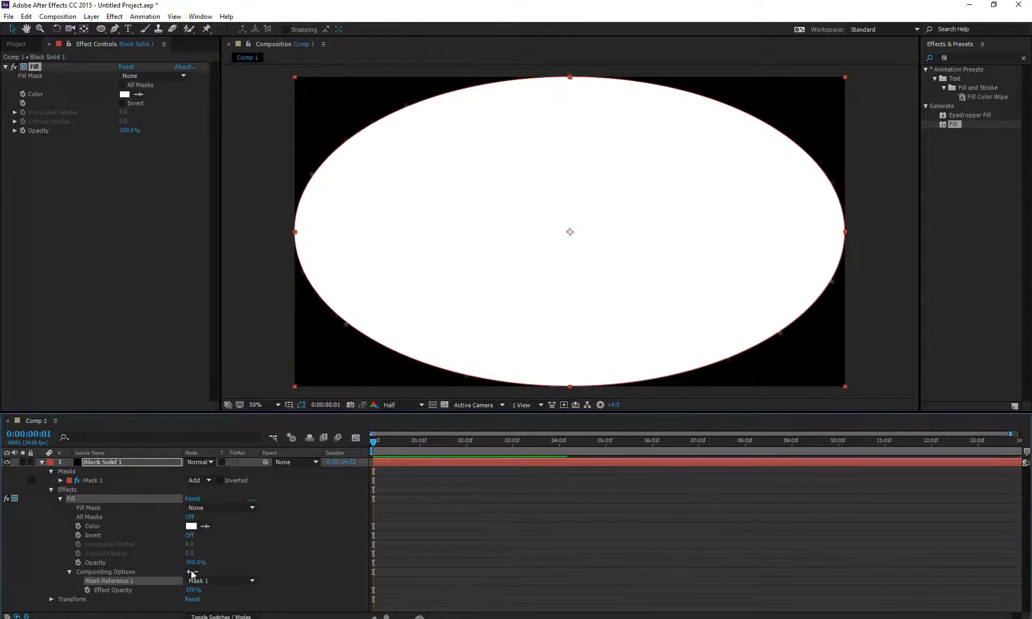
- Feather the solid's elliptical mask by about 992 pixels to make a soft white-to-black gradient
key(f)
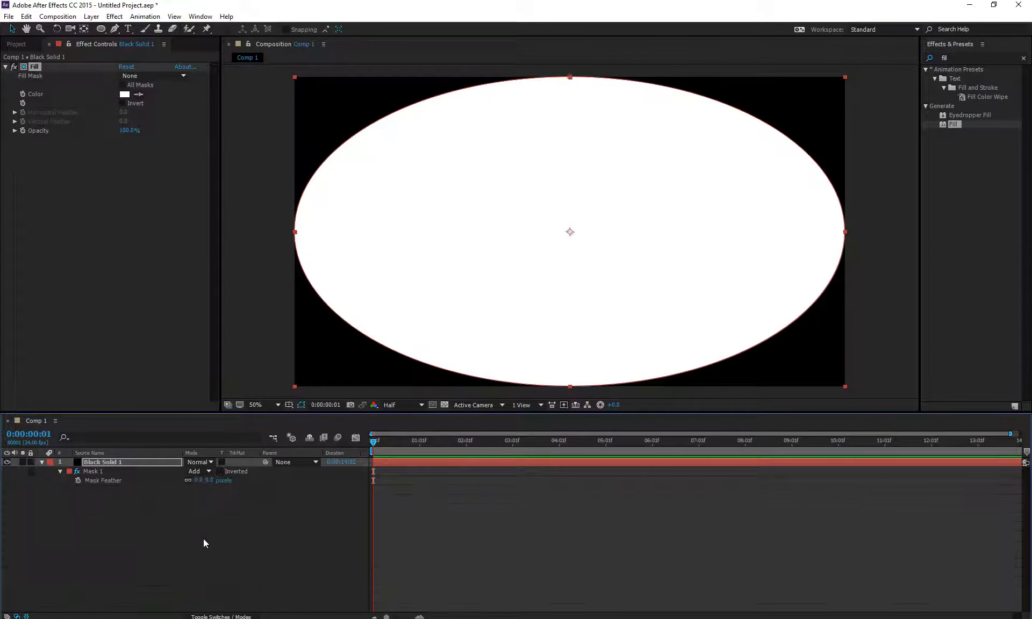
drag(208, 481, 774, 511)
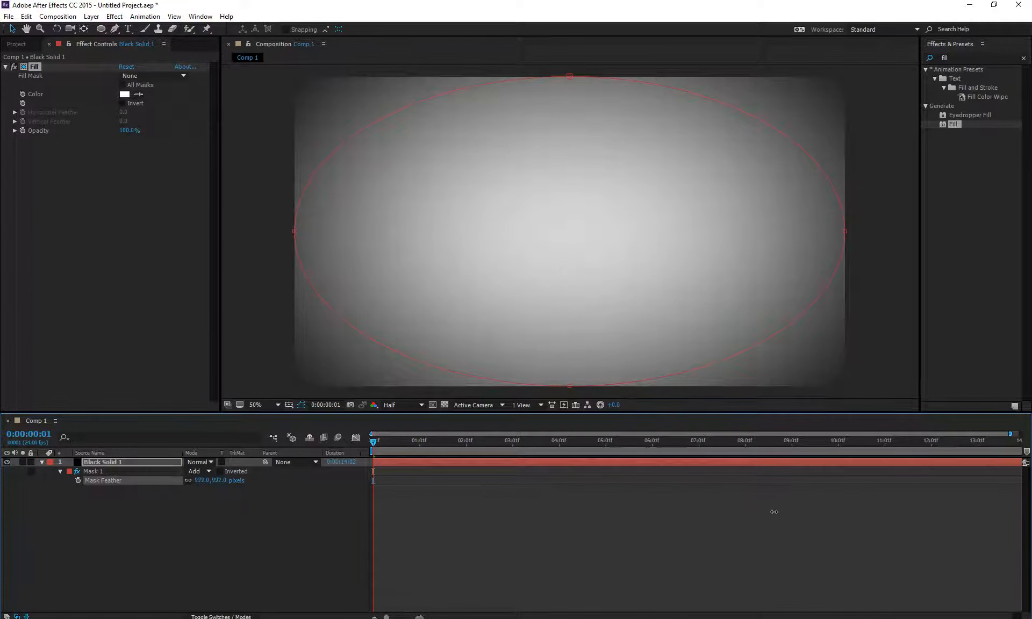
click(270, 593)
scroll(396, 393, up, 1)
drag(401, 334, 493, 323)
scroll(581, 309, down, 1)
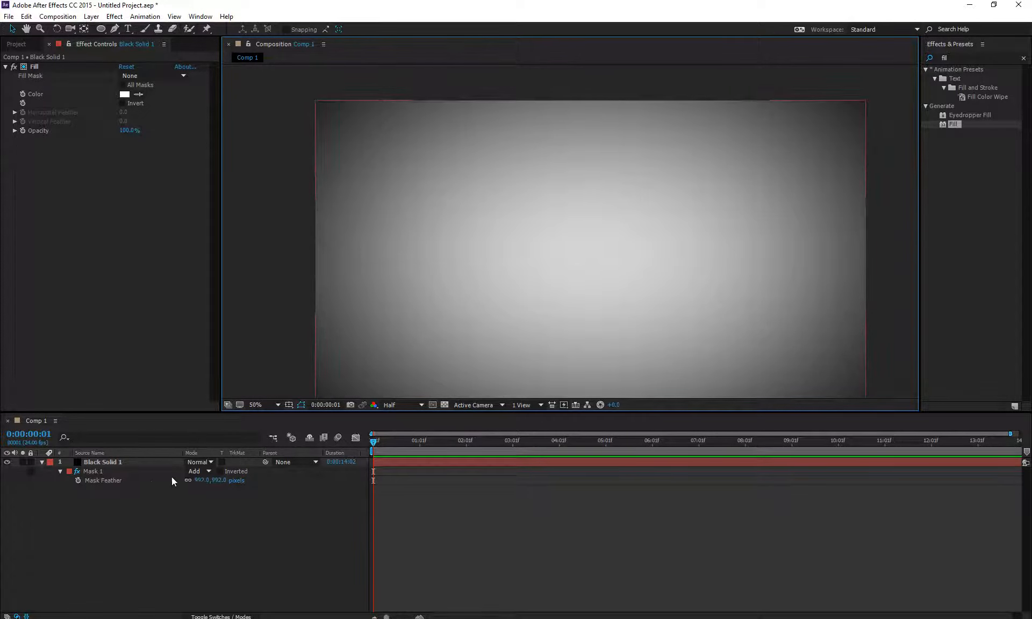
- Try other feather amounts on Mask 1 and undo each change
drag(217, 481, 313, 492)
key(ctrl+z)
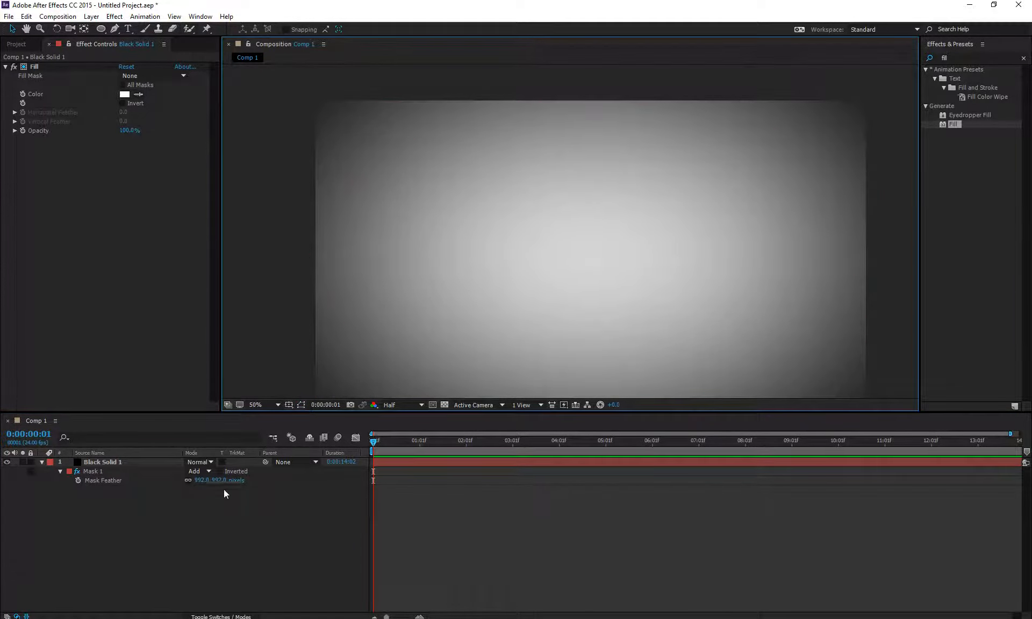
drag(224, 485, 458, 537)
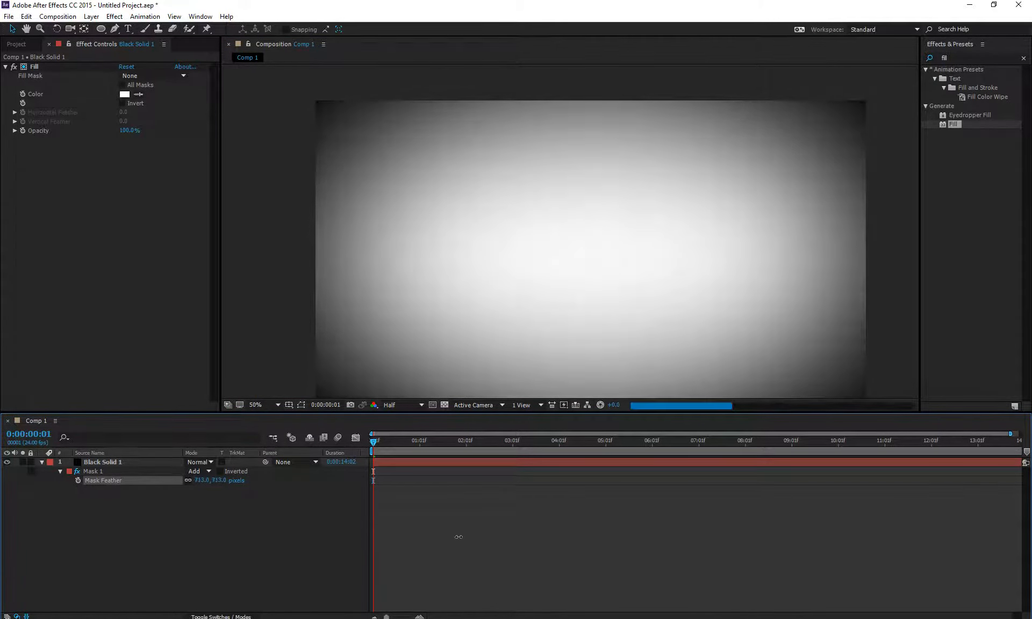
key(ctrl+z)
- Set the composition preview resolution to Full and the feather of Mask 1 to about 953 pixels
click(398, 404)
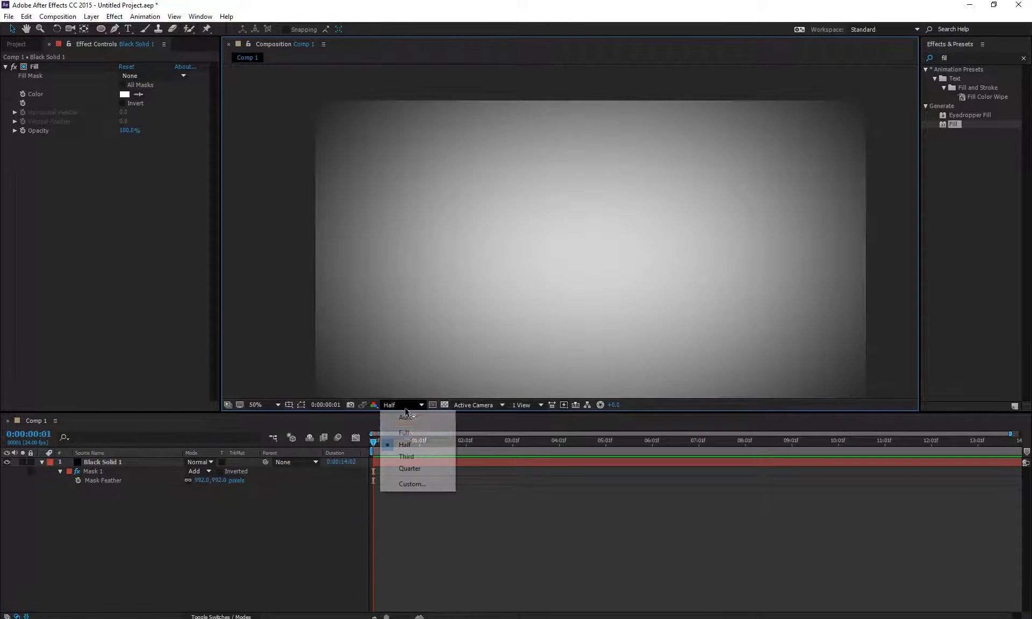
click(411, 433)
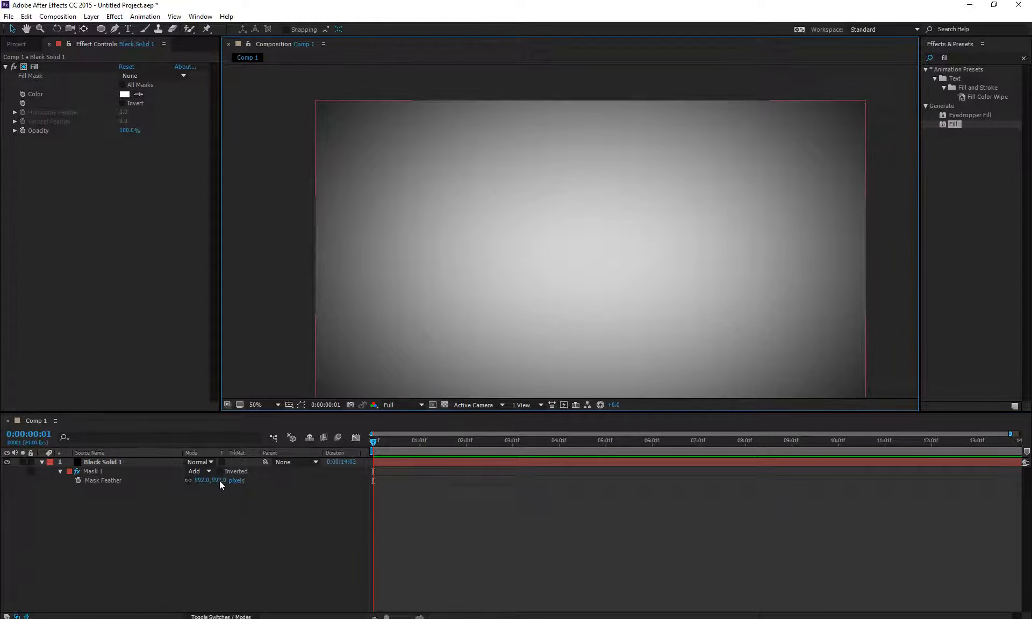
mouse_move(219, 480)
mouse_down()
mouse_move(264, 497)
mouse_move(2, 496)
mouse_move(204, 490)
mouse_move(220, 499)
mouse_up()
- Switch the project's color depth to 16 bpc
drag(400, 348, 452, 206)
scroll(450, 247, up, 1)
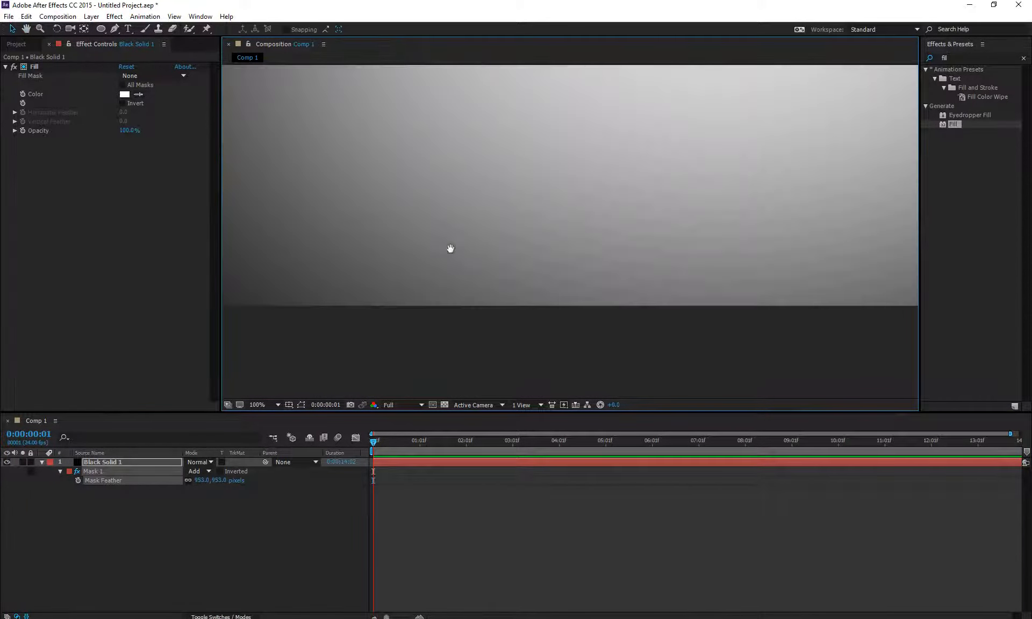
drag(347, 274, 579, 297)
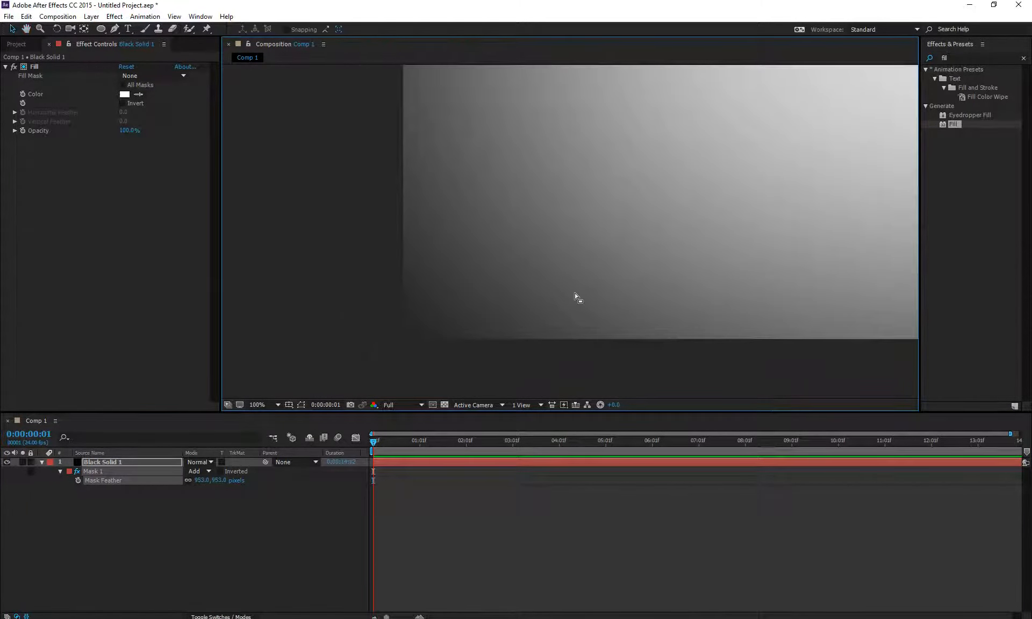
scroll(578, 298, up, 1)
drag(438, 318, 605, 221)
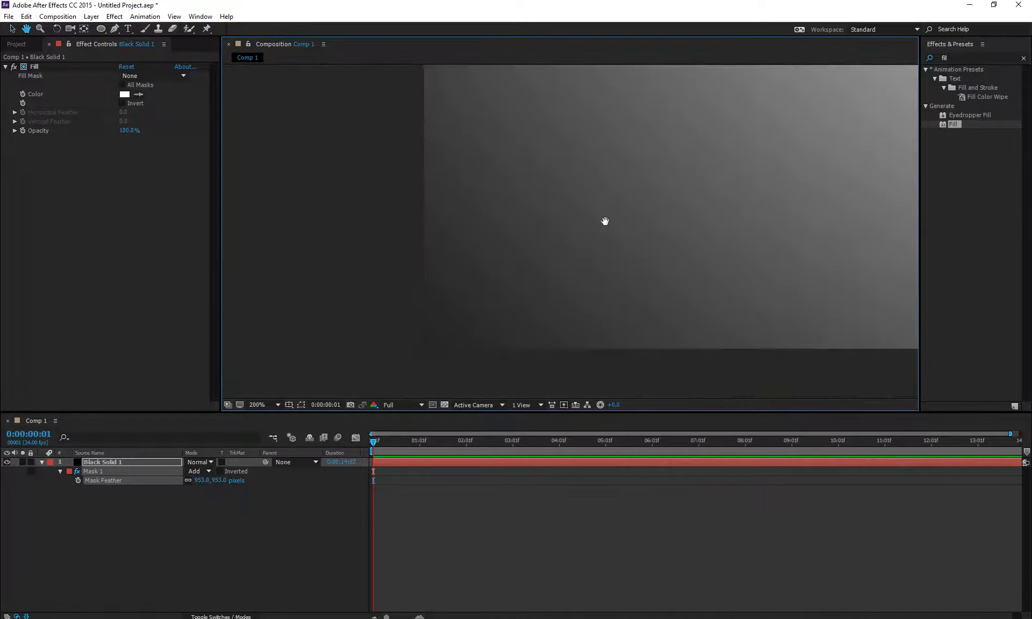
scroll(578, 274, up, 2)
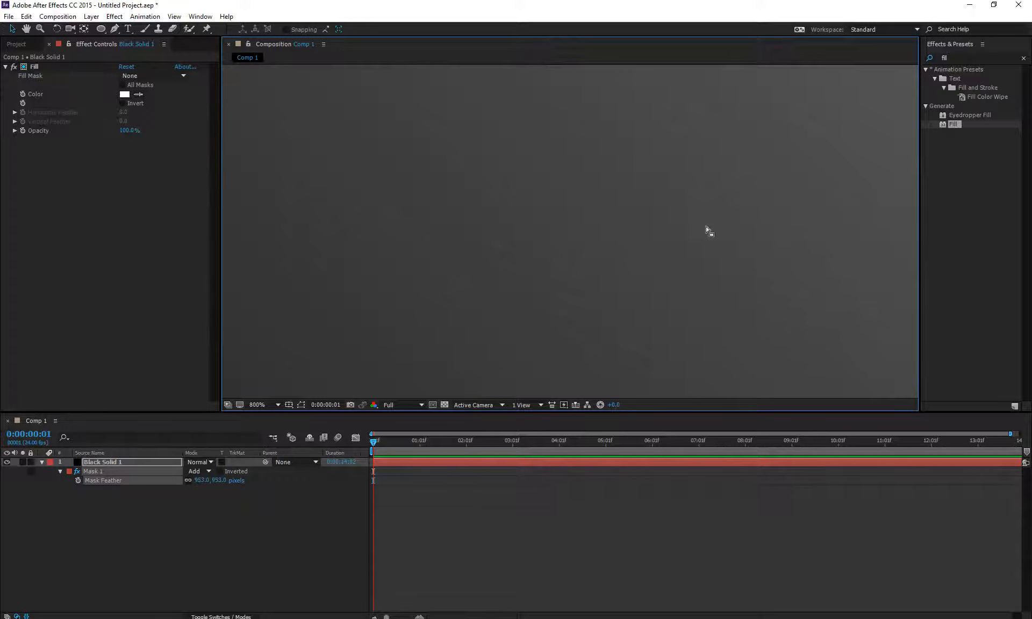
click(16, 44)
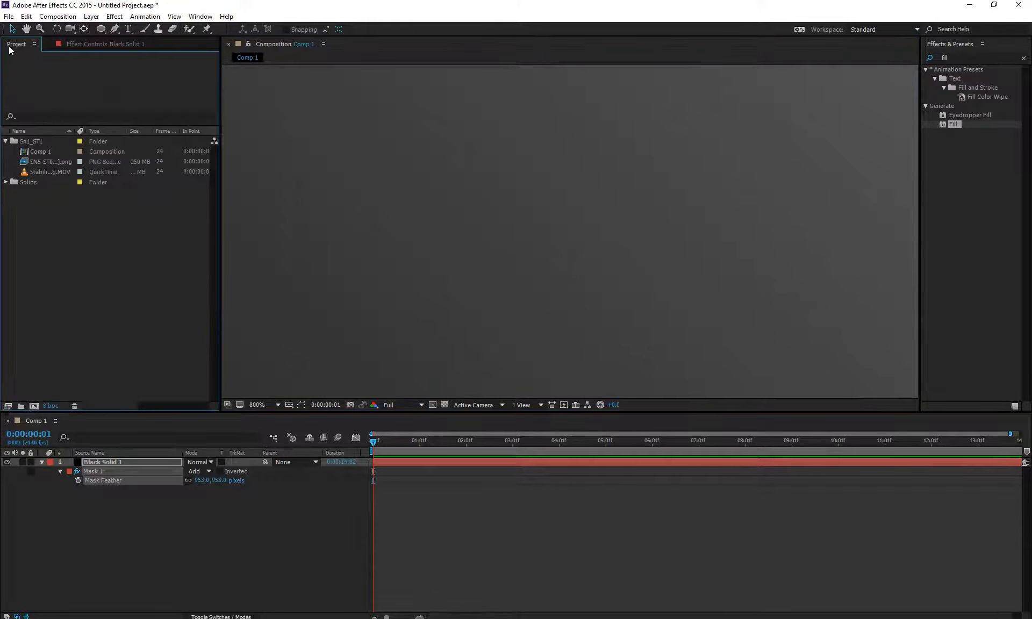
alt+click(54, 410)
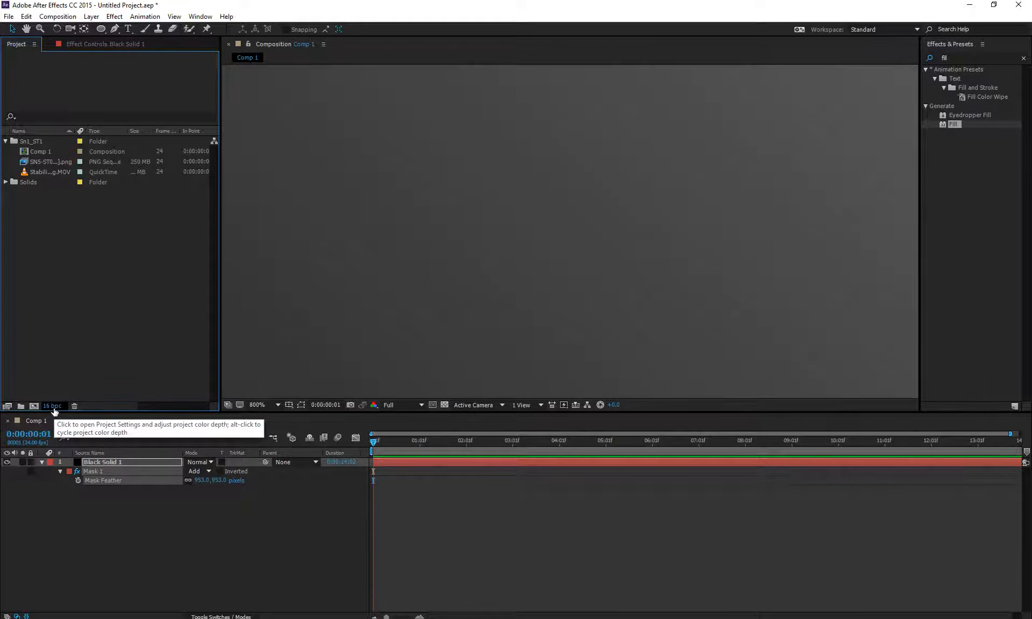
scroll(516, 285, down, 1)
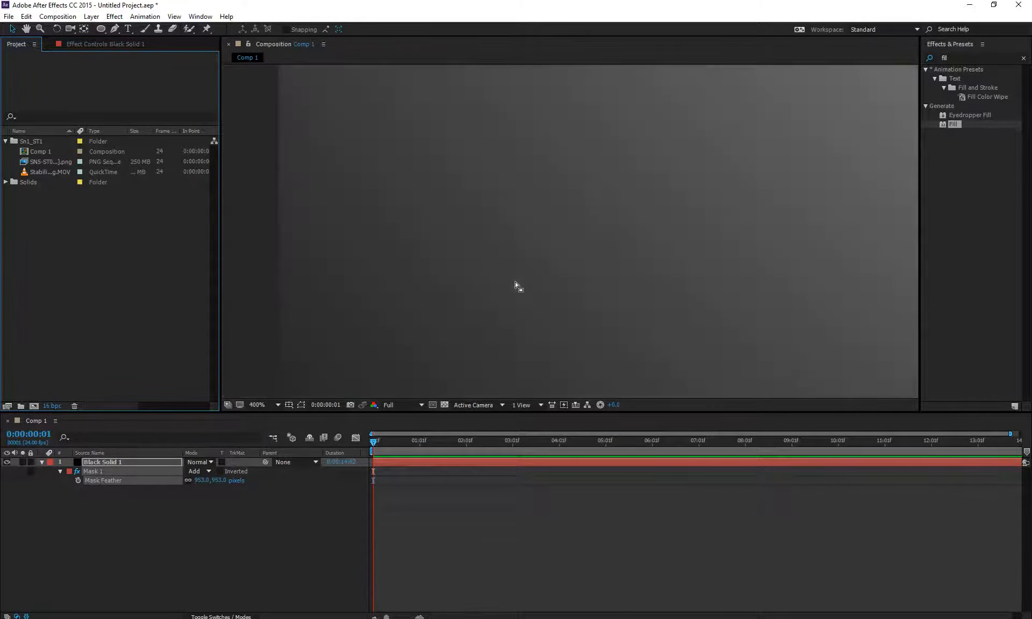
- Examine the gradient's smoothness at 16 bpc at several magnifications
scroll(515, 285, up, 1)
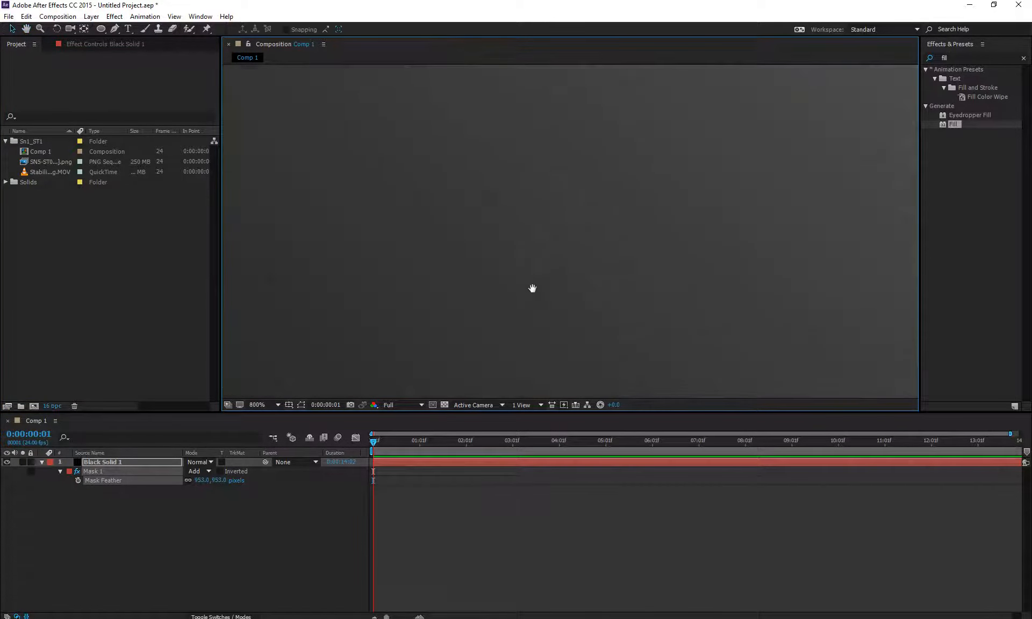
scroll(672, 285, down, 2)
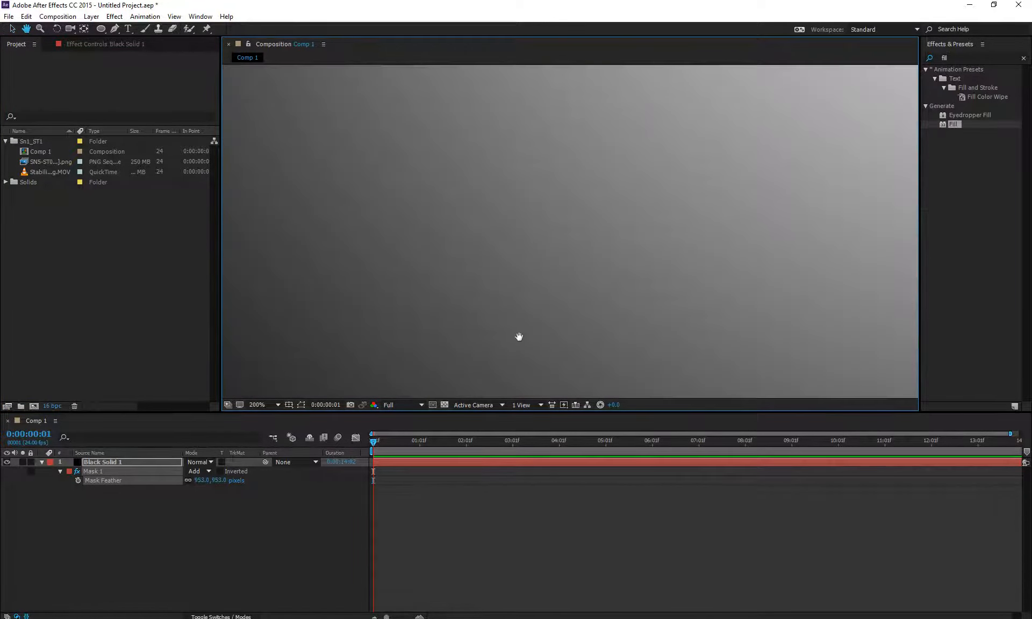
scroll(518, 337, down, 1)
scroll(550, 240, down, 1)
scroll(515, 262, up, 4)
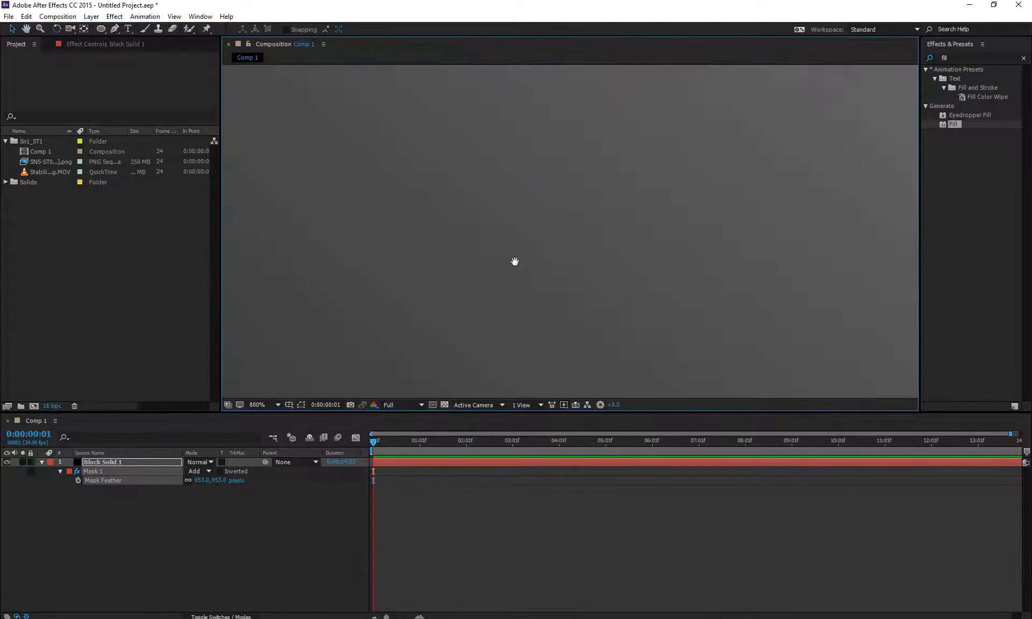
drag(514, 262, 707, 191)
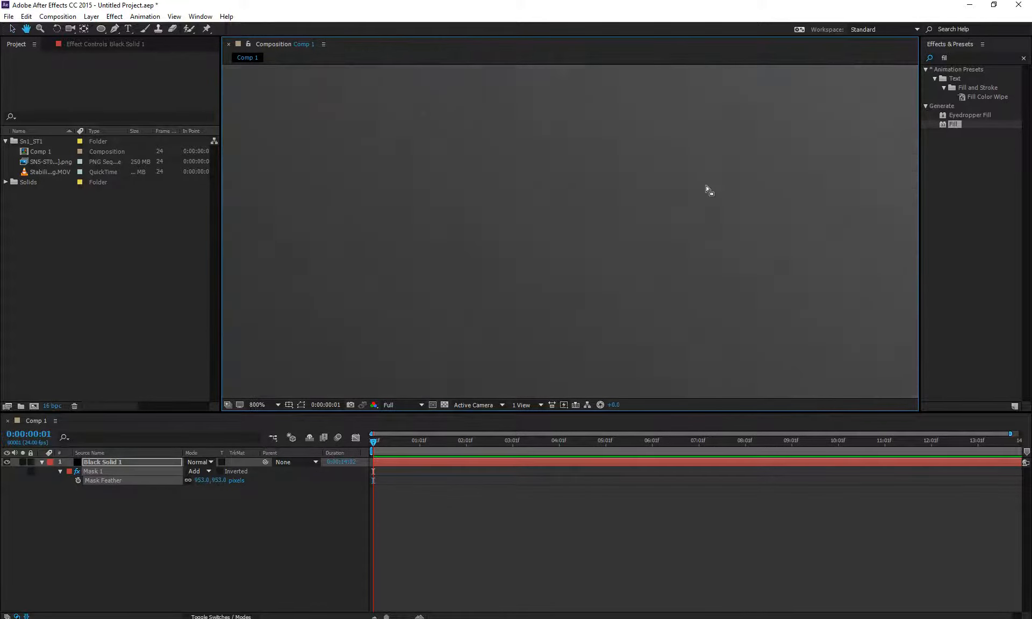
- Switch the project's color depth to 32 bpc and on to 8 bpc, compare the gradient, and fit the whole composition in the viewer
alt+click(51, 407)
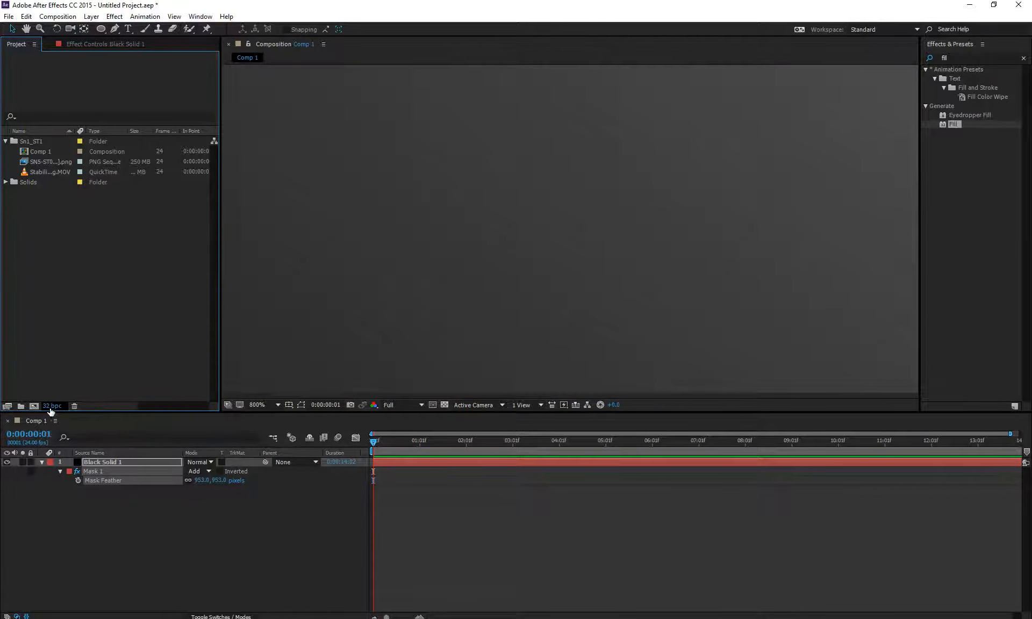
alt+click(56, 407)
alt+click(56, 407)
scroll(486, 311, down, 1)
scroll(485, 311, down, 2)
key(space)
drag(648, 214, 391, 334)
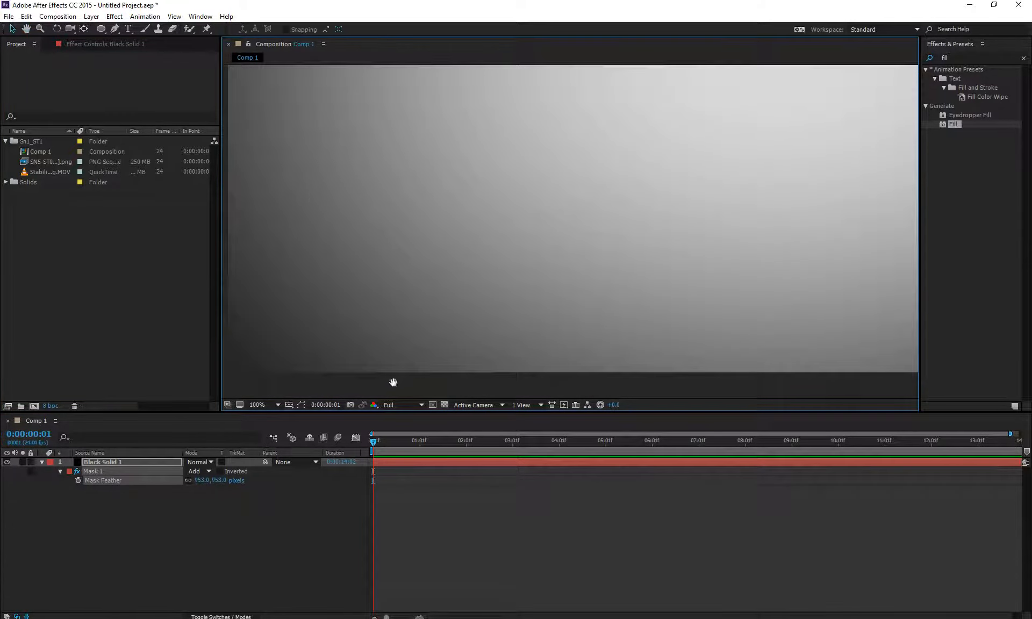
mouse_move(411, 275)
mouse_down()
mouse_move(501, 288)
mouse_move(498, 385)
mouse_move(403, 279)
mouse_up()
click(272, 404)
click(275, 418)
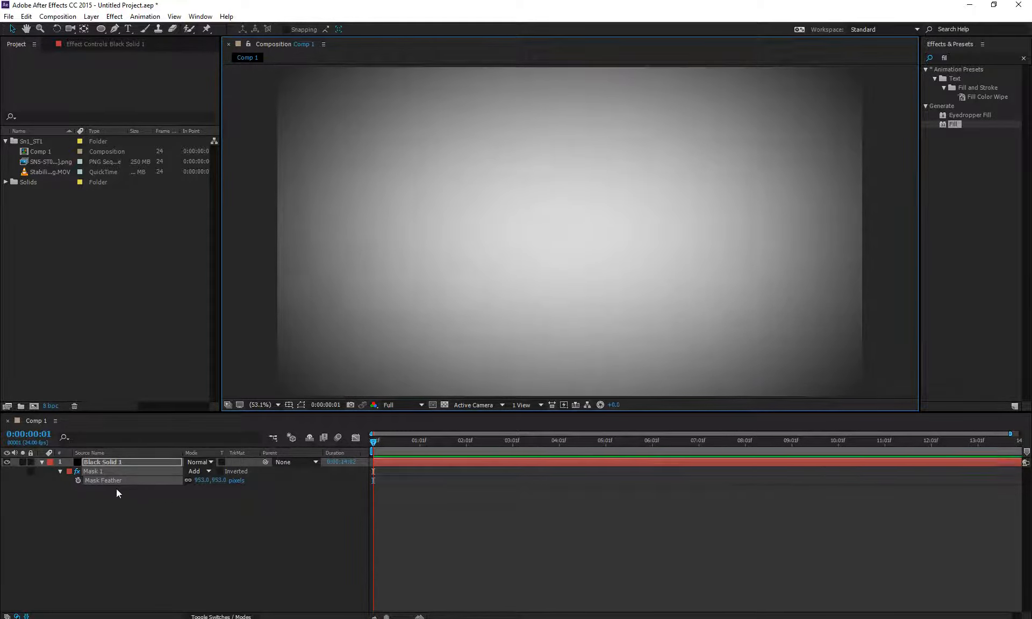
- Undo the gradient work back to an empty composition without the black solid
key(ctrl+z)
key(ctrl+z)
key(ctrl+z)
key(ctrl+z)
key(ctrl+z)
key(ctrl+z)
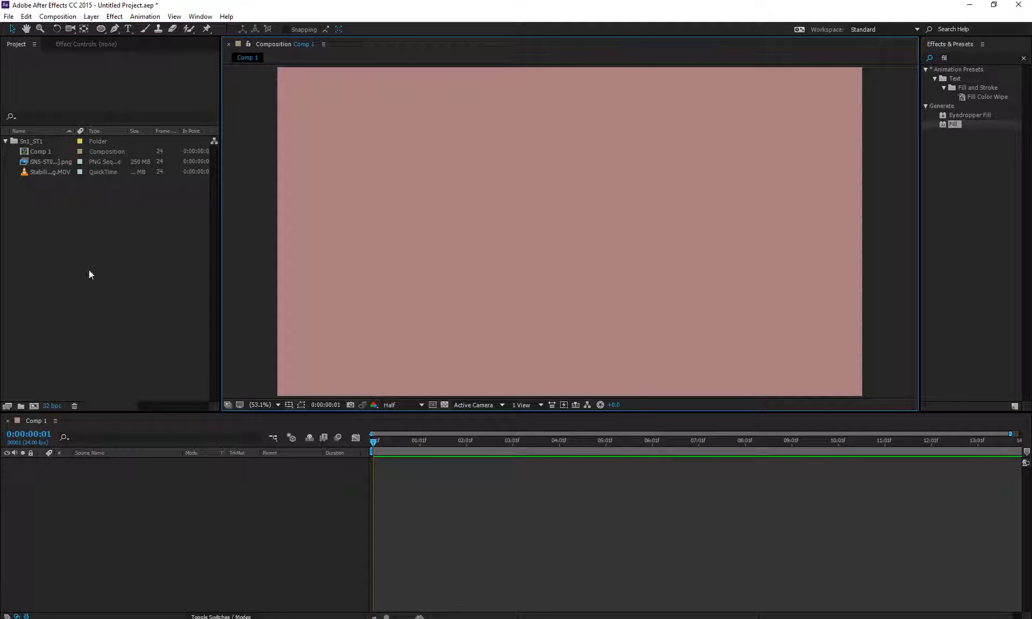
- Review the composition settings and the available presets of Comp 1, and close them without changes
right_click(110, 511)
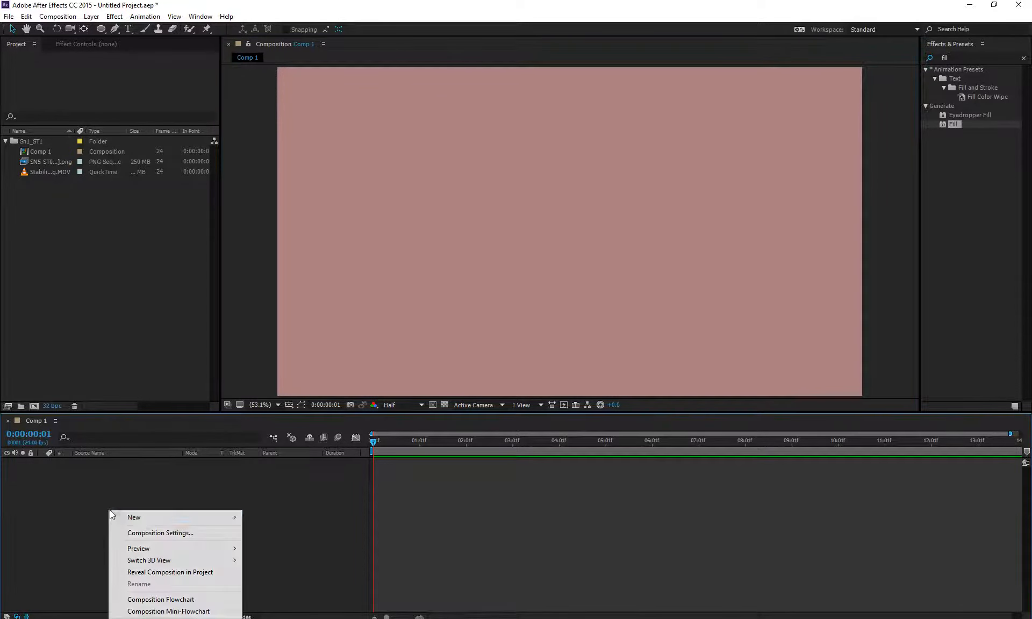
click(145, 530)
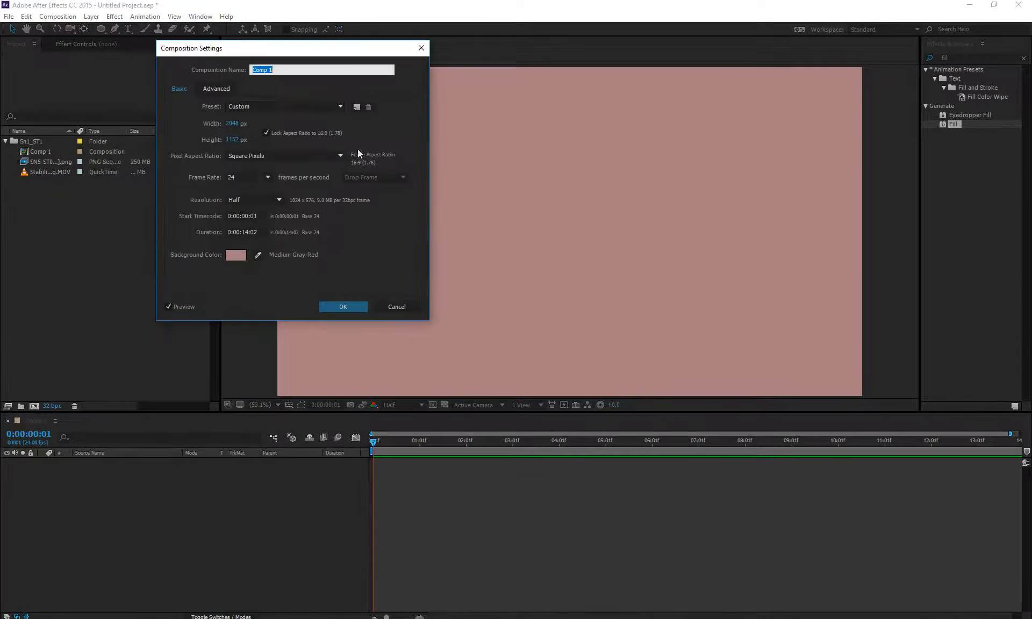
click(258, 106)
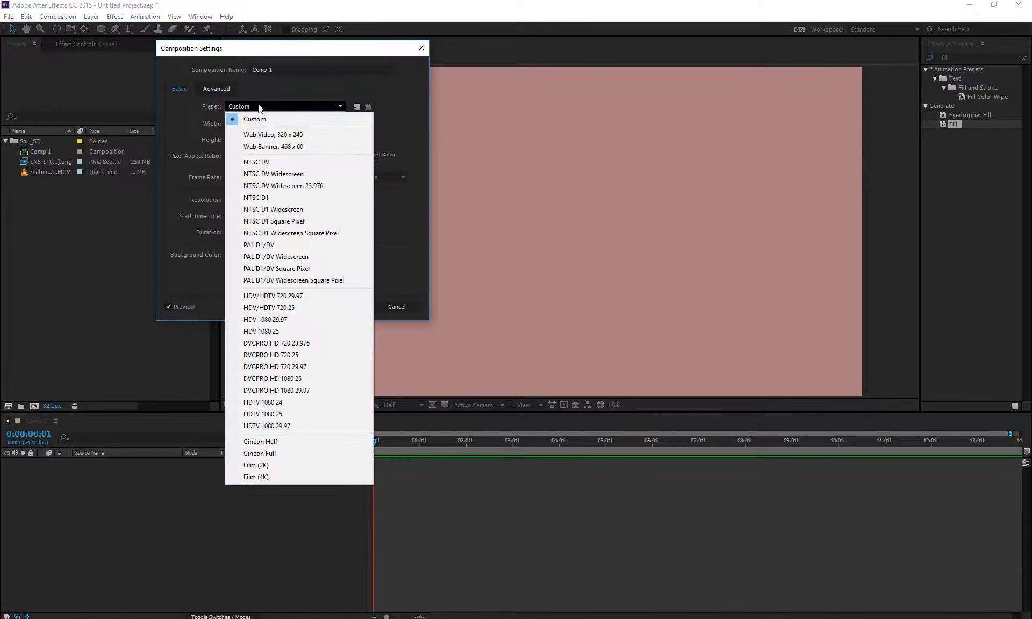
click(262, 110)
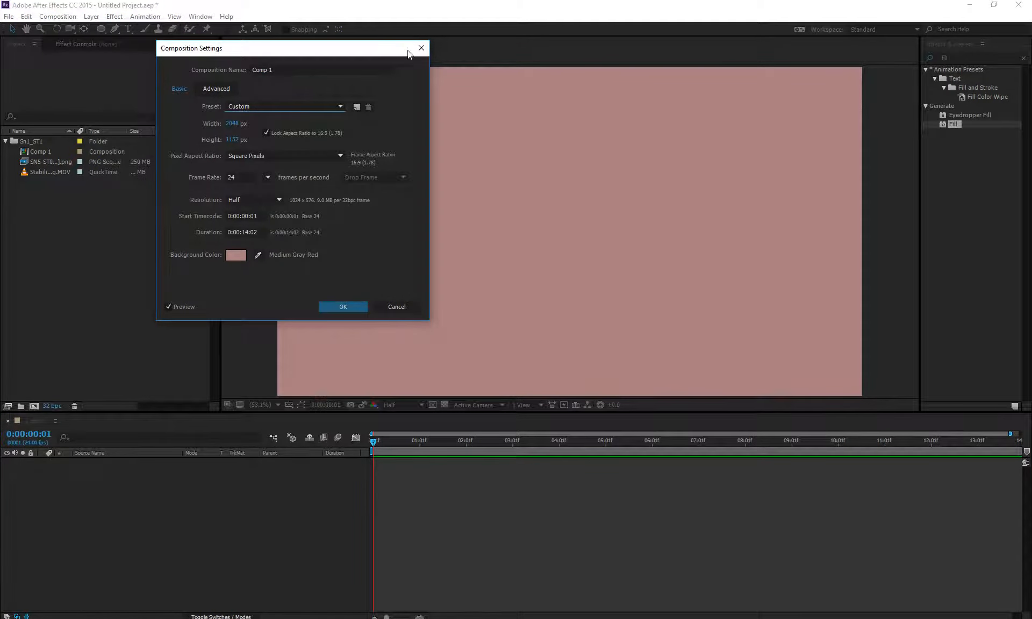
click(277, 72)
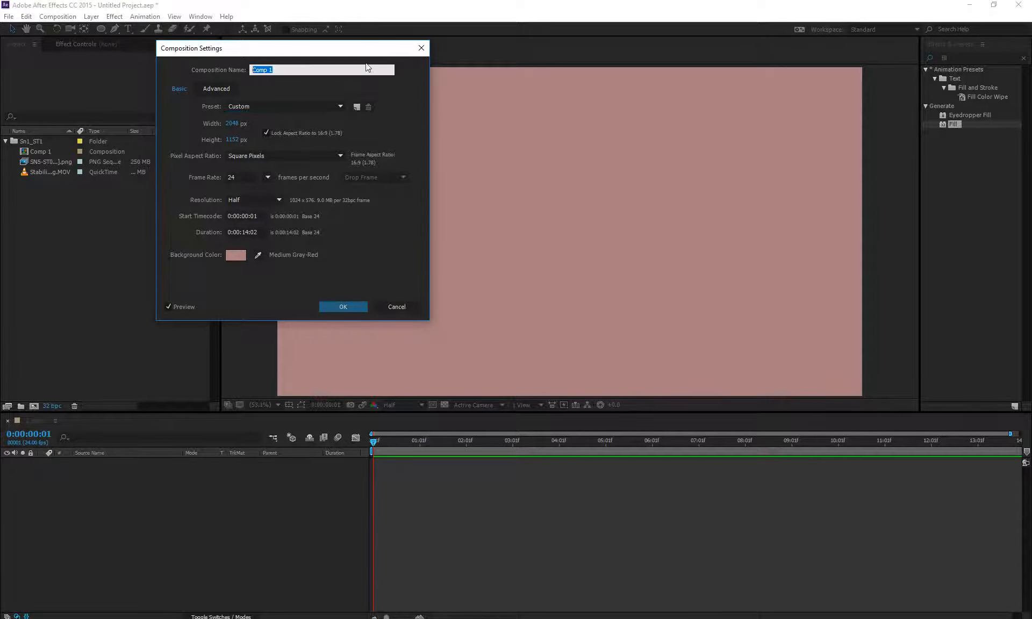
click(421, 48)
- Rename the composition Comp 1 as ABC and widen the project's Name column to show full file names
click(63, 153)
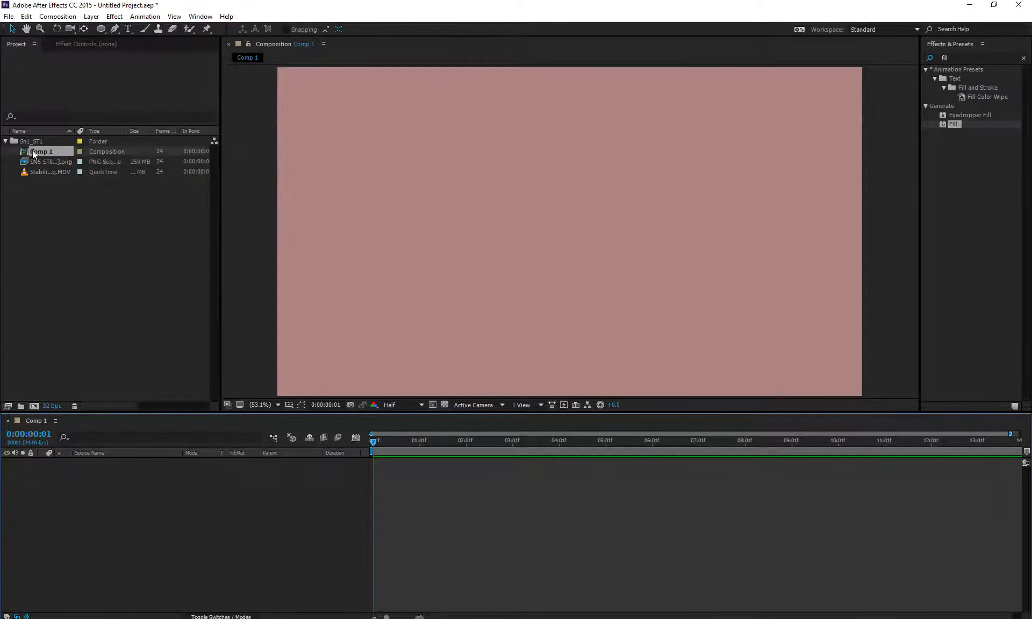
key(Return)
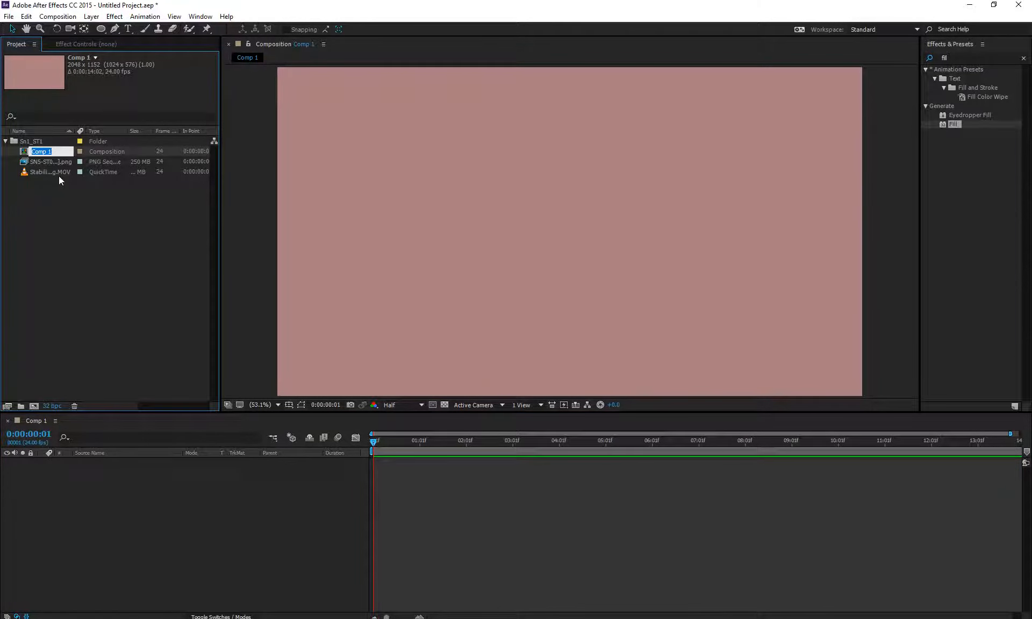
text(ABC)
key(Return)
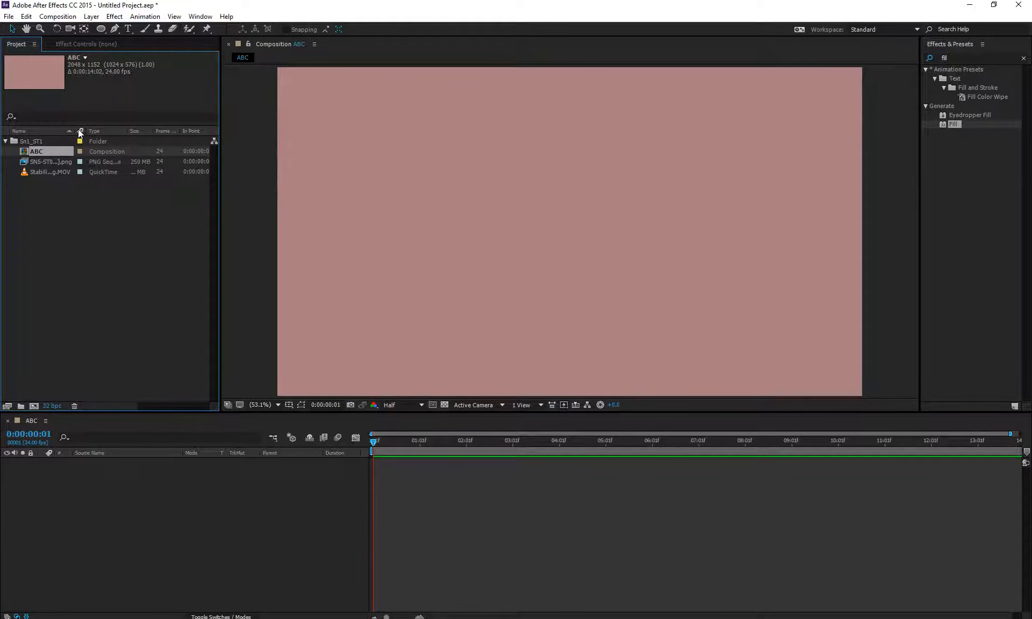
drag(74, 130, 128, 131)
- Rename the PNG sequence in the project as Footage 01
click(92, 161)
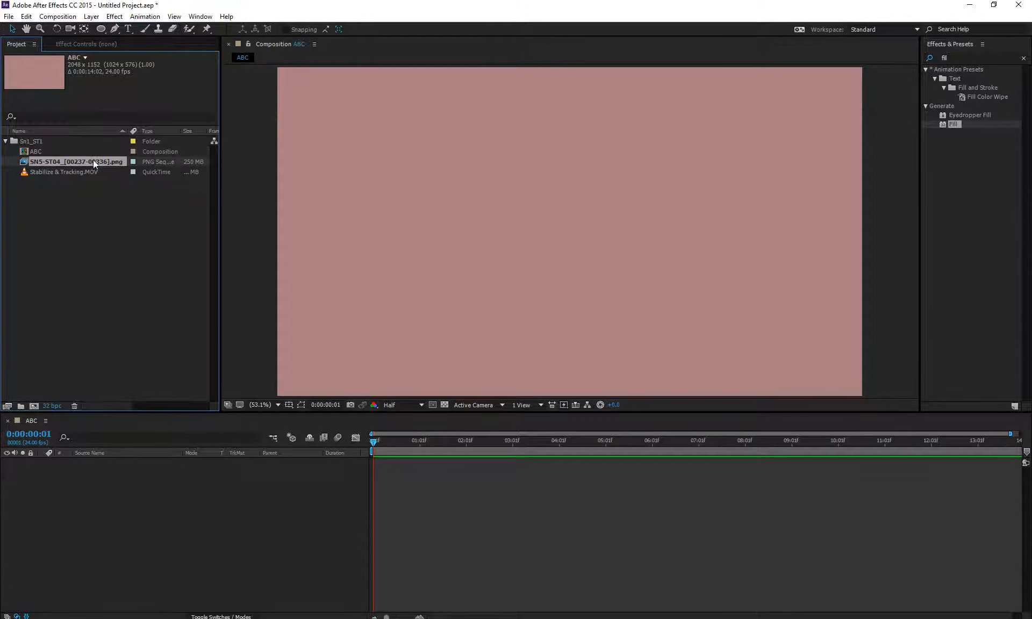
key(Return)
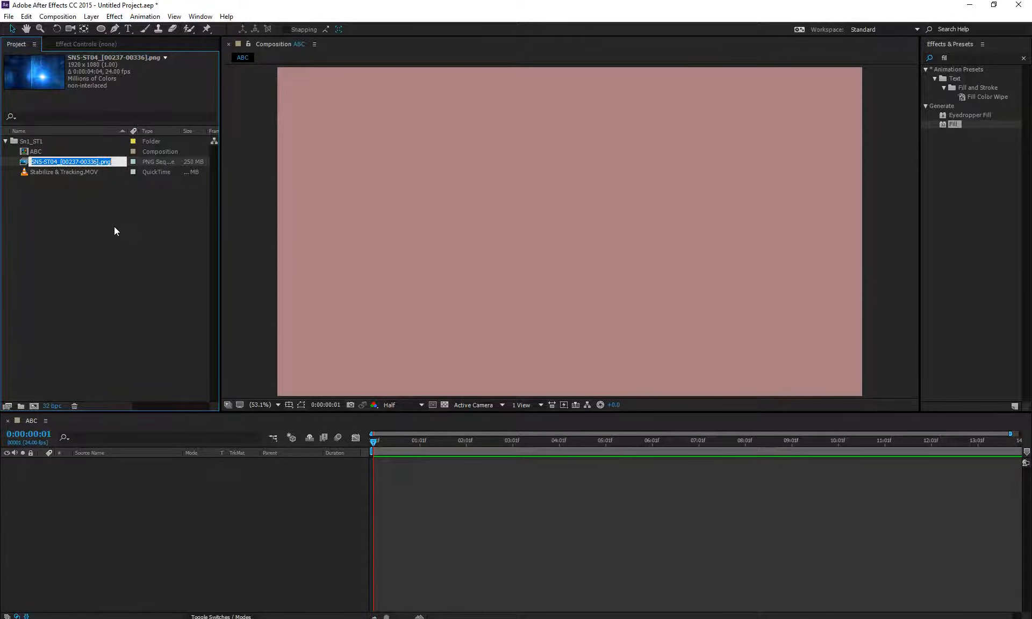
text(Footage 01)
key(Return)
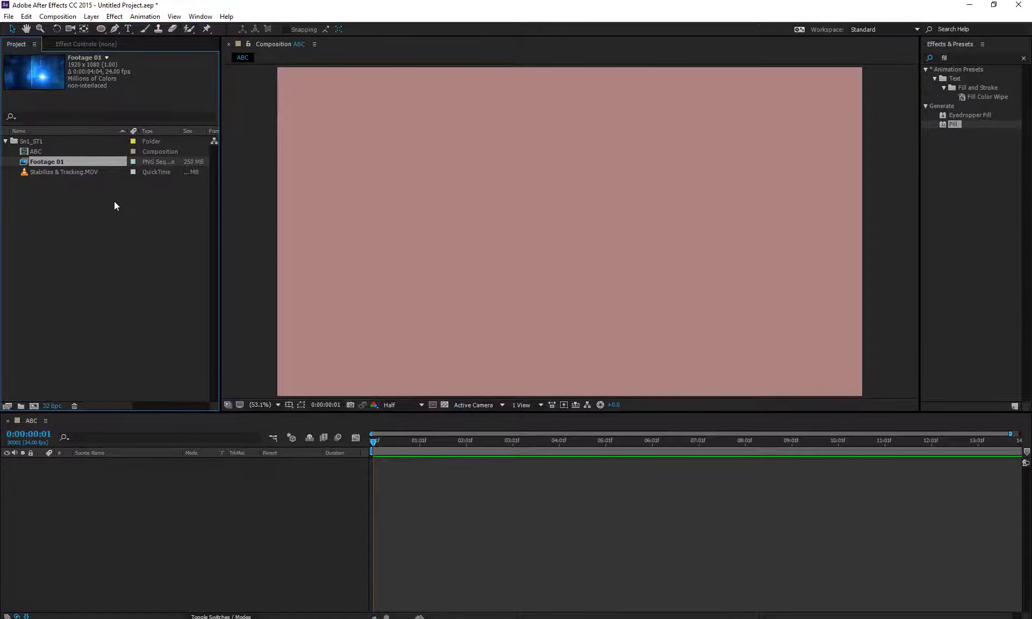
- Add Footage 01 to the ABC composition's timeline and rename its layer as XYZ
drag(48, 163, 107, 508)
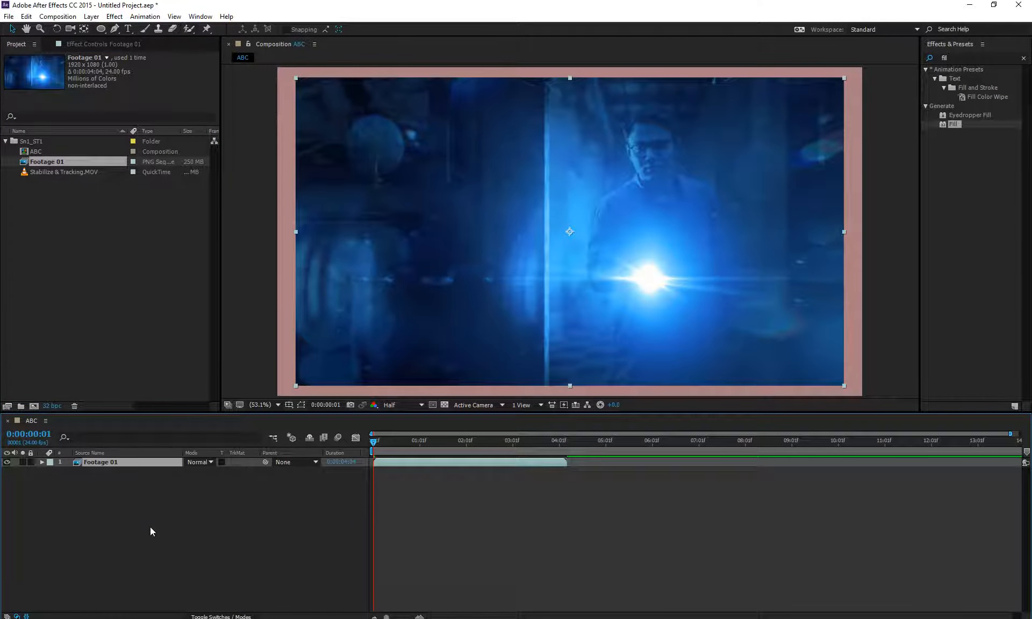
key(Return)
text(X)
text(Z)
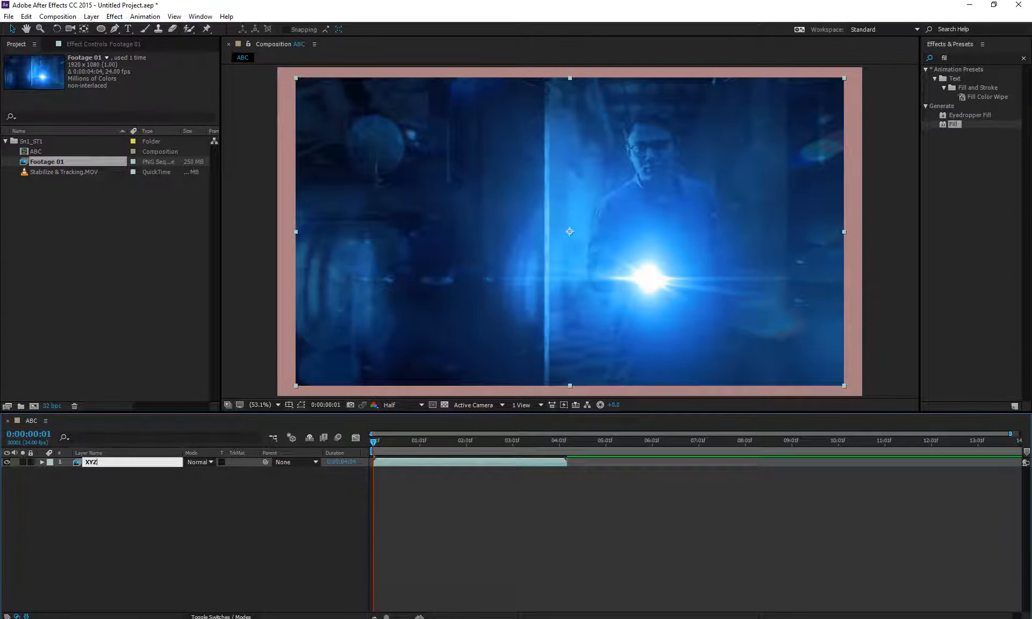
key(Return)
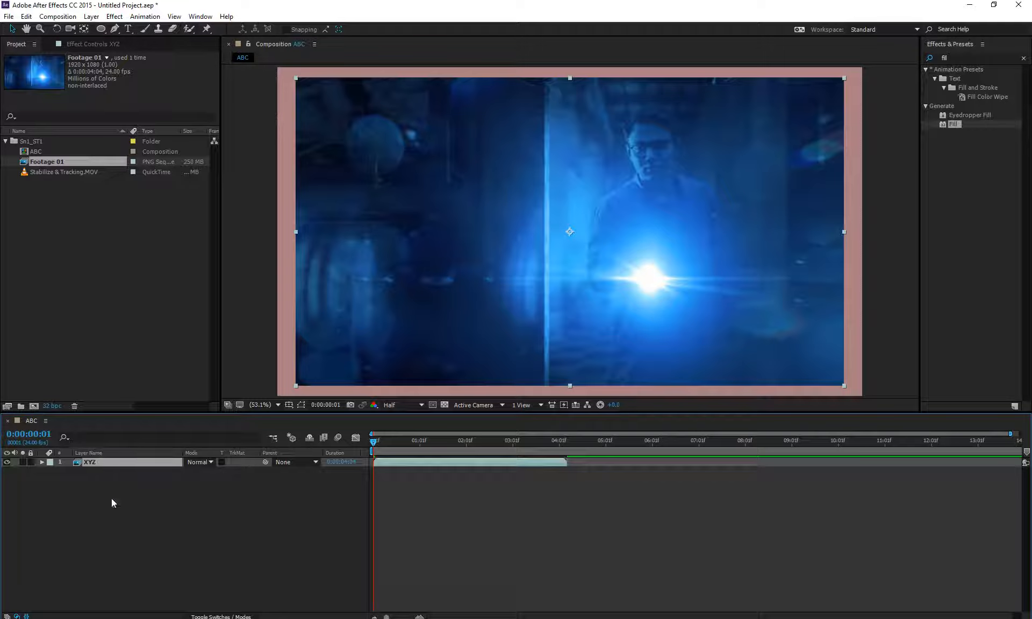
click(95, 453)
text(XYZ)
key(Return)
click(218, 510)
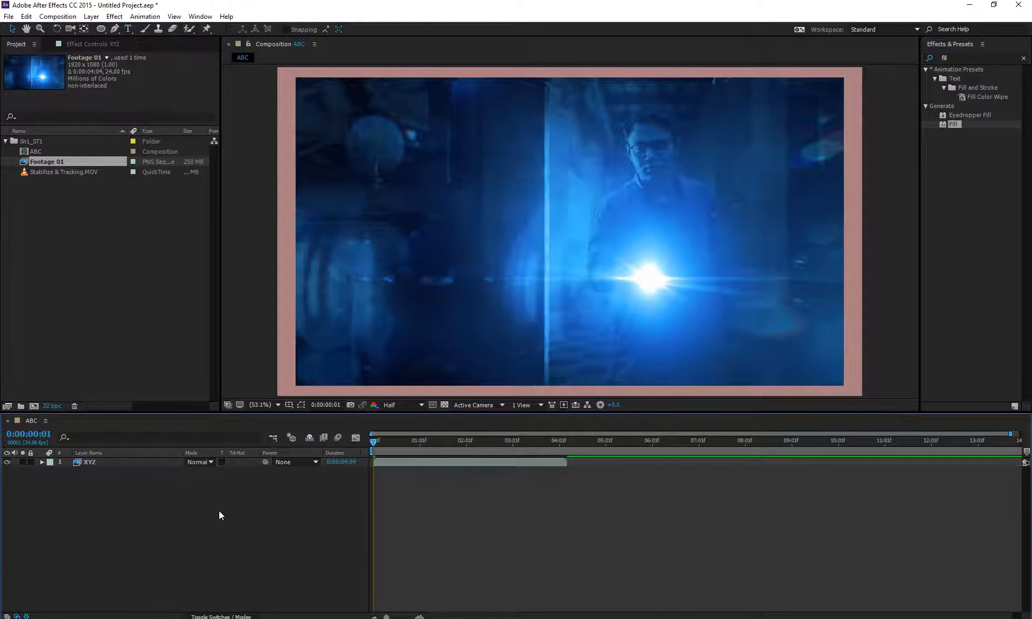
- Undo the layer renaming, the layer's placement in the timeline, and the renaming of the PNG sequence
key(ctrl+z)
key(ctrl+z)
key(ctrl+z)
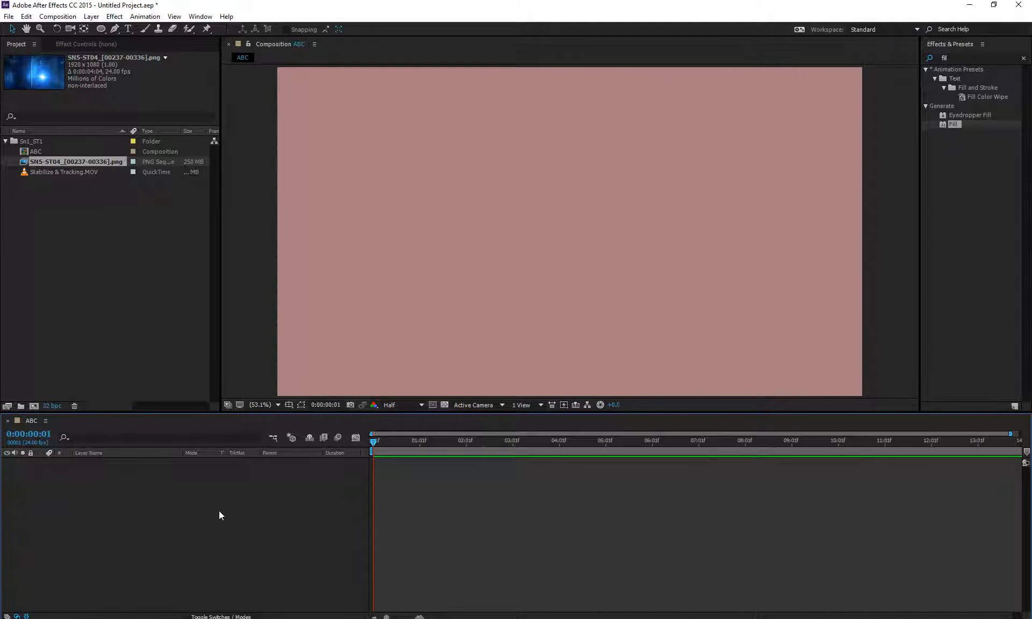
- Set the ABC composition's size to 1920 x 1080 px with the 16:9 aspect ratio locked
right_click(213, 517)
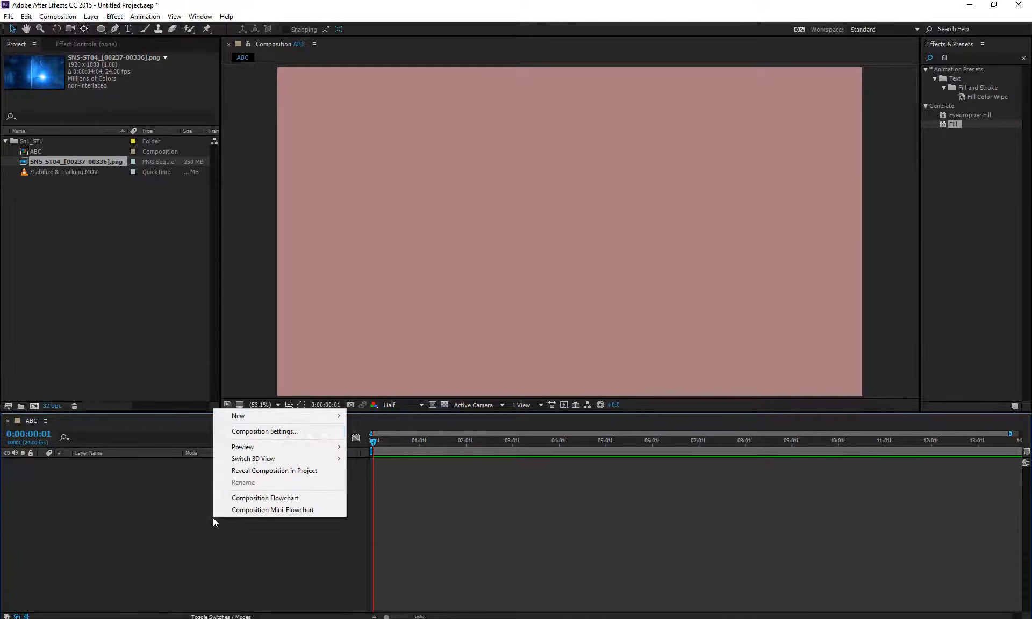
click(283, 432)
click(233, 125)
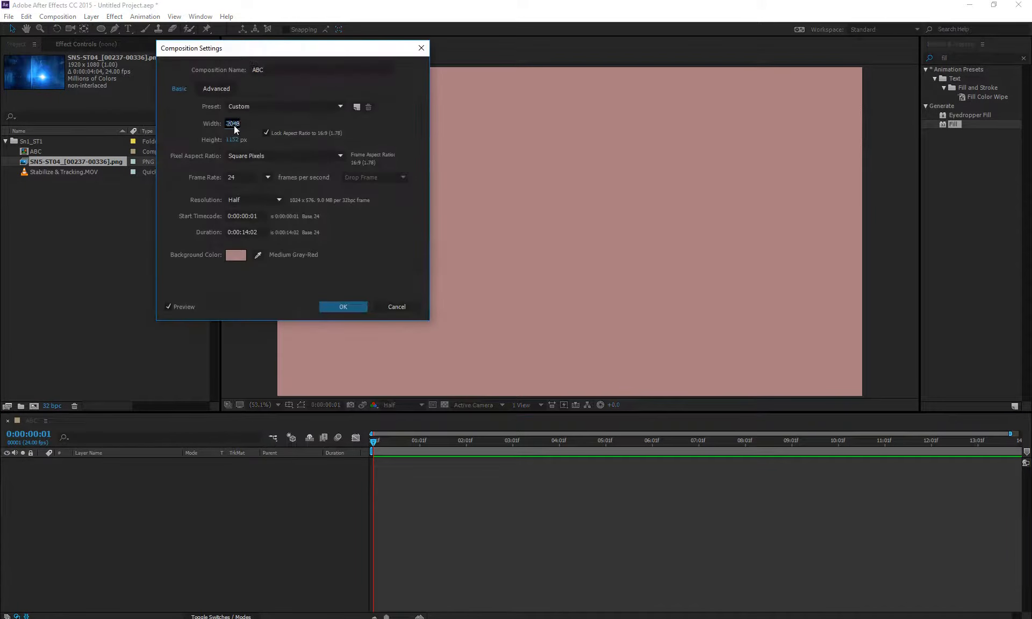
text(1920)
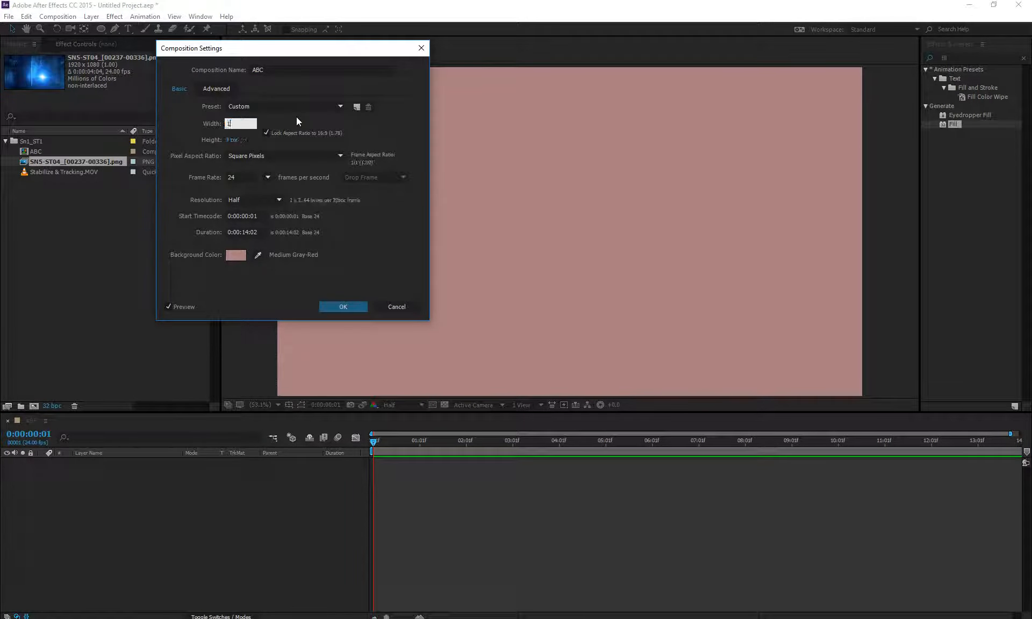
key(Tab)
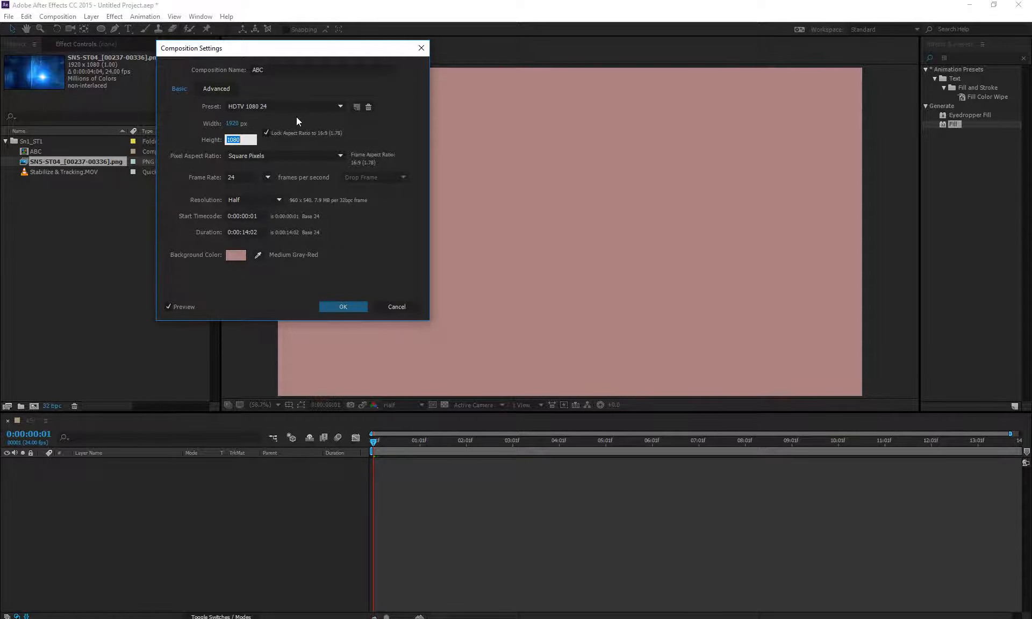
click(296, 118)
click(343, 306)
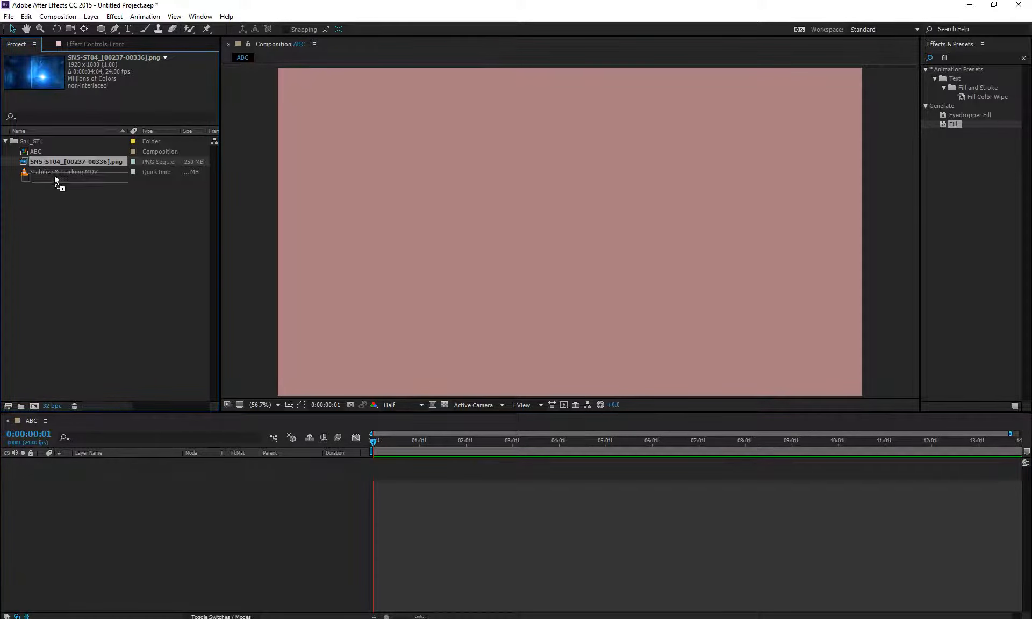
- Try placing the PNG sequence in the ABC timeline, preview its frames, and undo the placement
drag(55, 164, 98, 470)
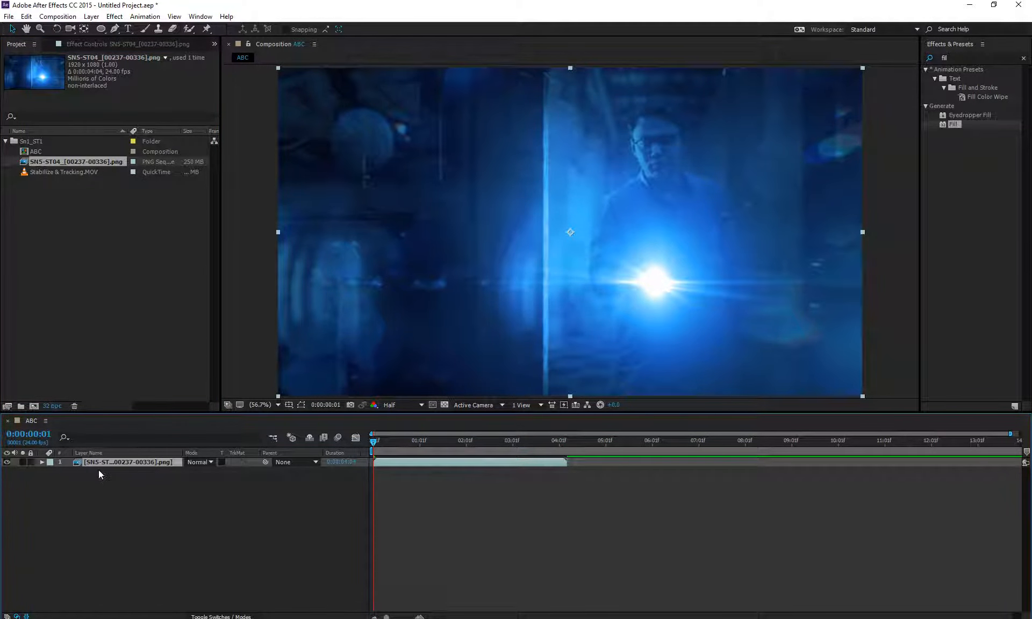
drag(391, 440, 498, 441)
key(ctrl+z)
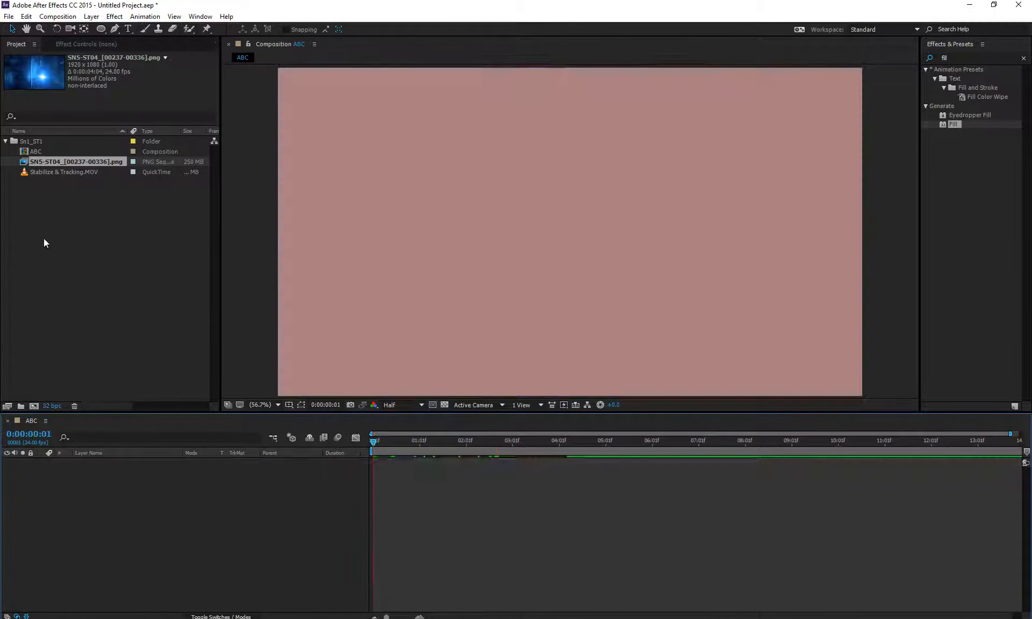
- Try placing the PNG sequence directly in the composition's upper-right corner, and delete the resulting layer
drag(34, 160, 838, 83)
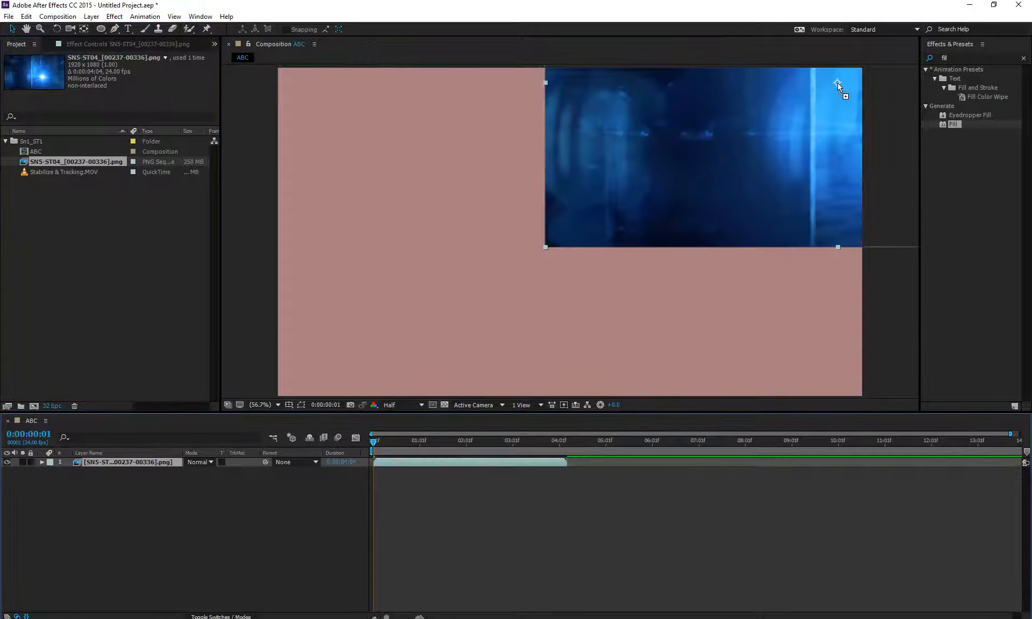
drag(373, 441, 318, 491)
key(Delete)
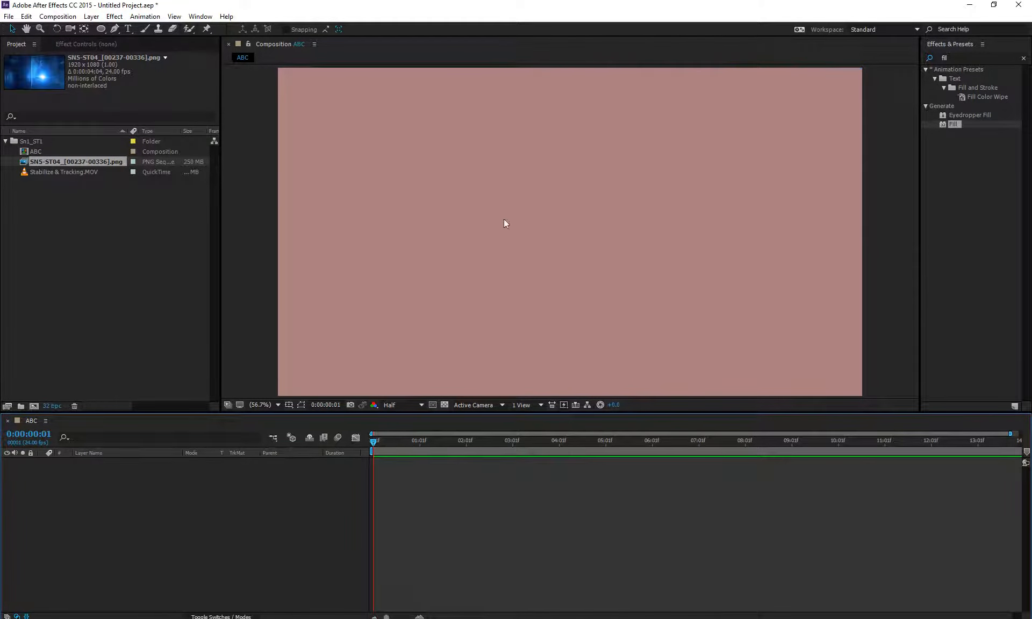
- Review the project's color depth settings and switch the project to 8 bpc
drag(101, 162, 78, 160)
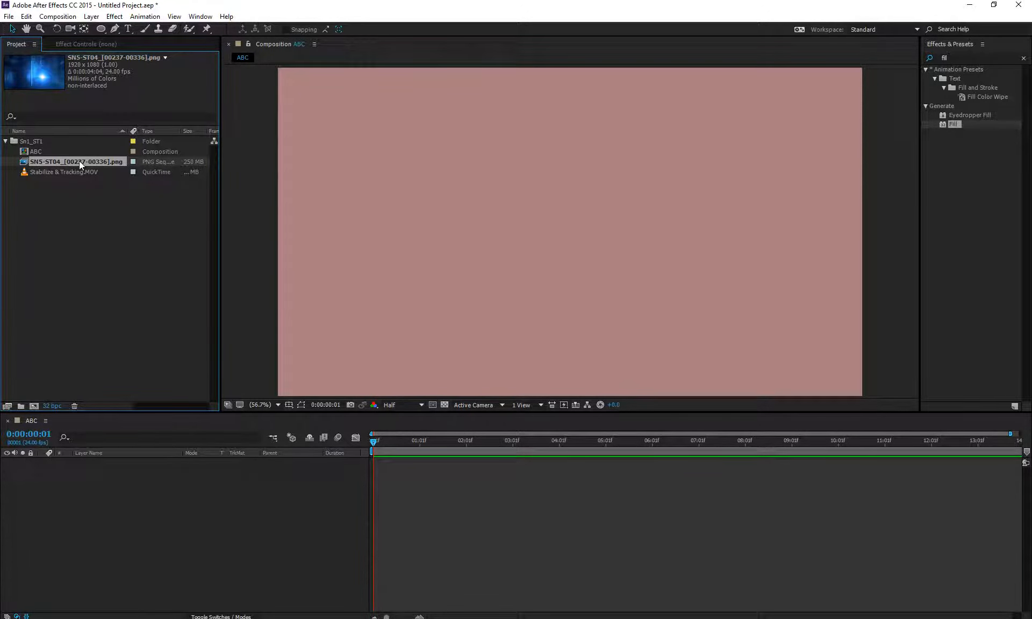
click(52, 405)
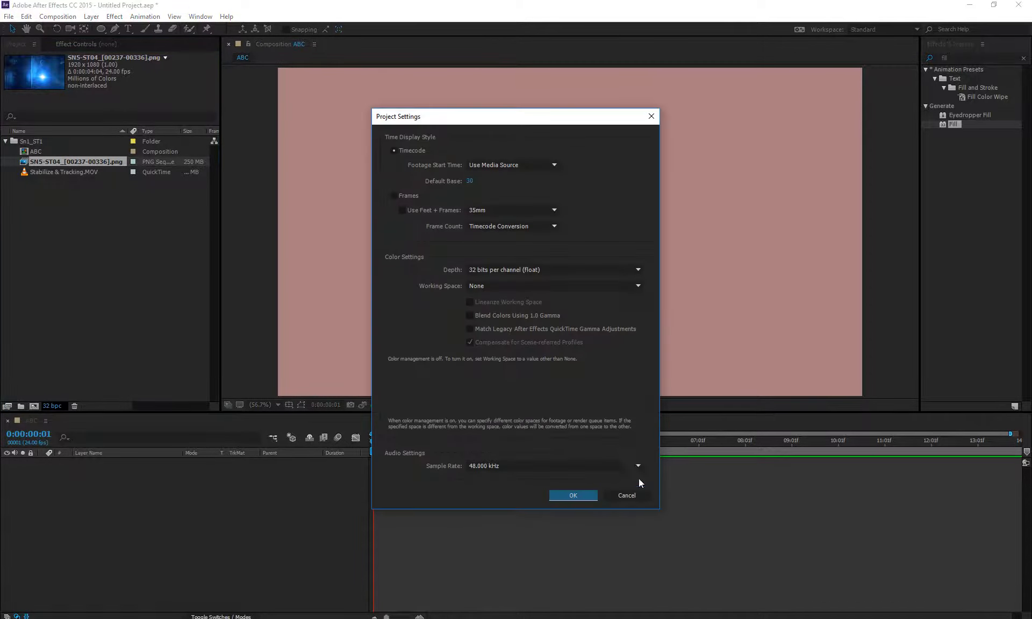
click(630, 495)
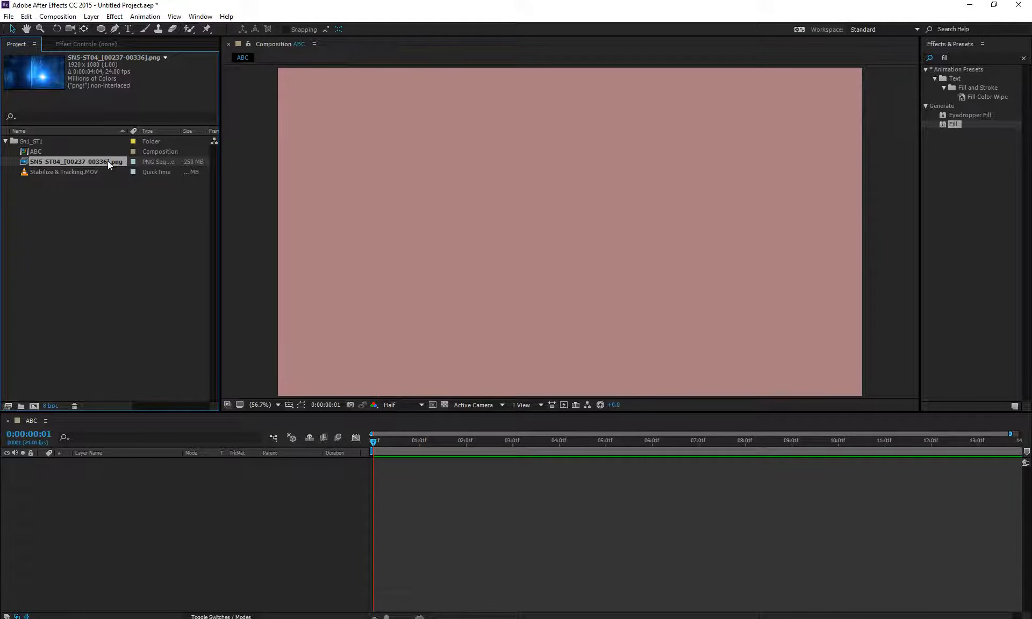
- Create a new composition directly from the PNG sequence and preview it over its full duration
drag(49, 160, 33, 412)
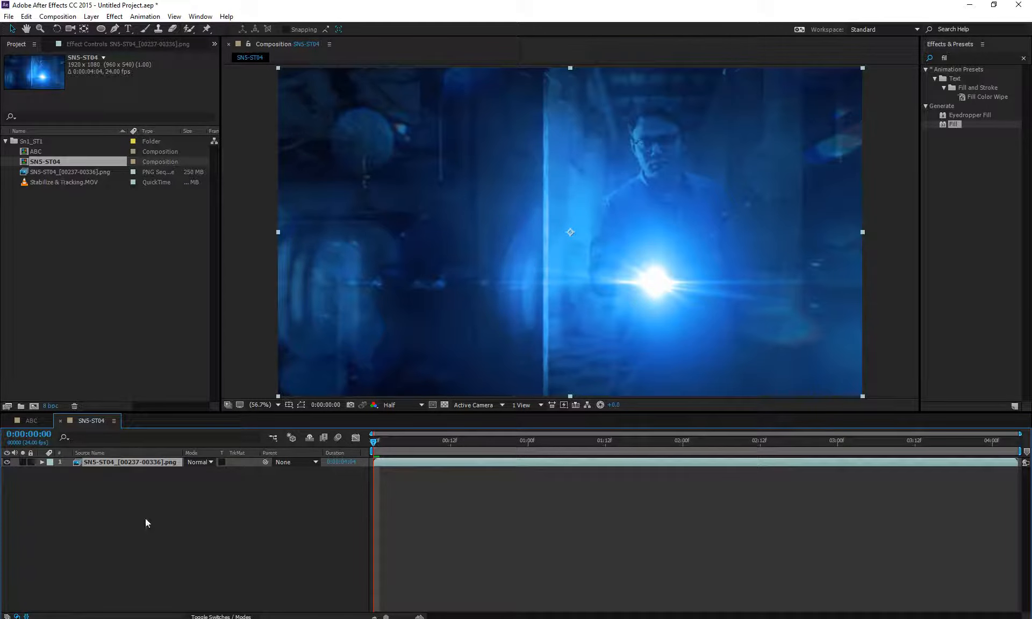
drag(422, 445, 1013, 444)
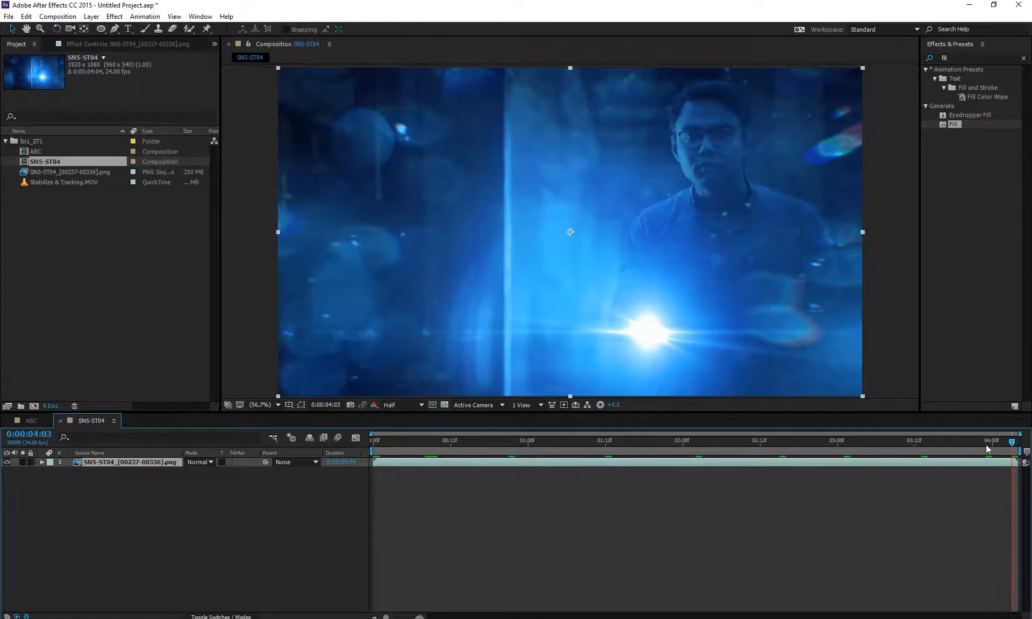
key(space)
key(space)
key(space)
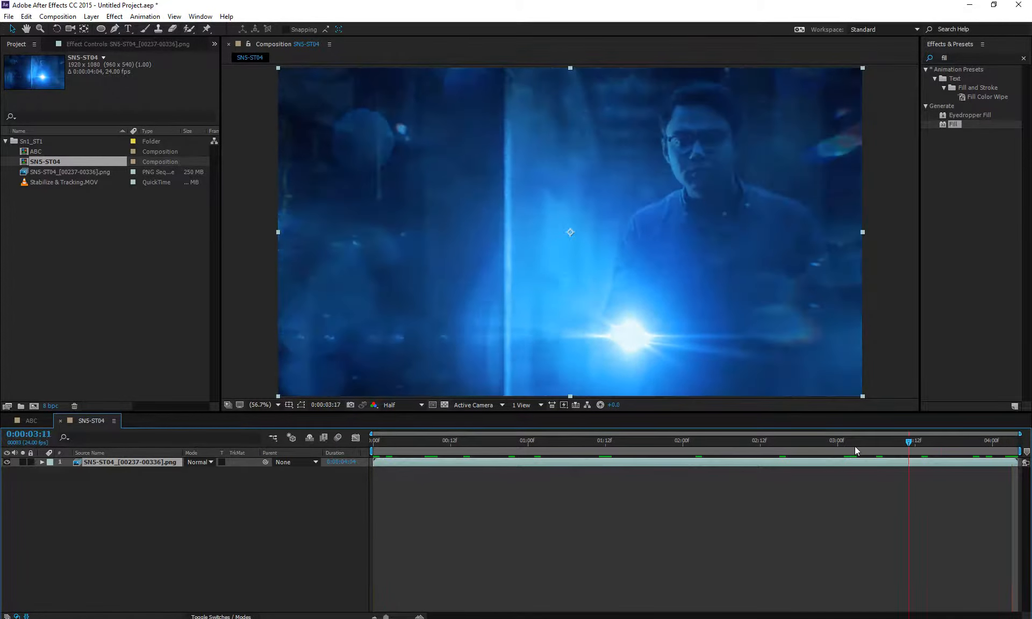
key(space)
key(space)
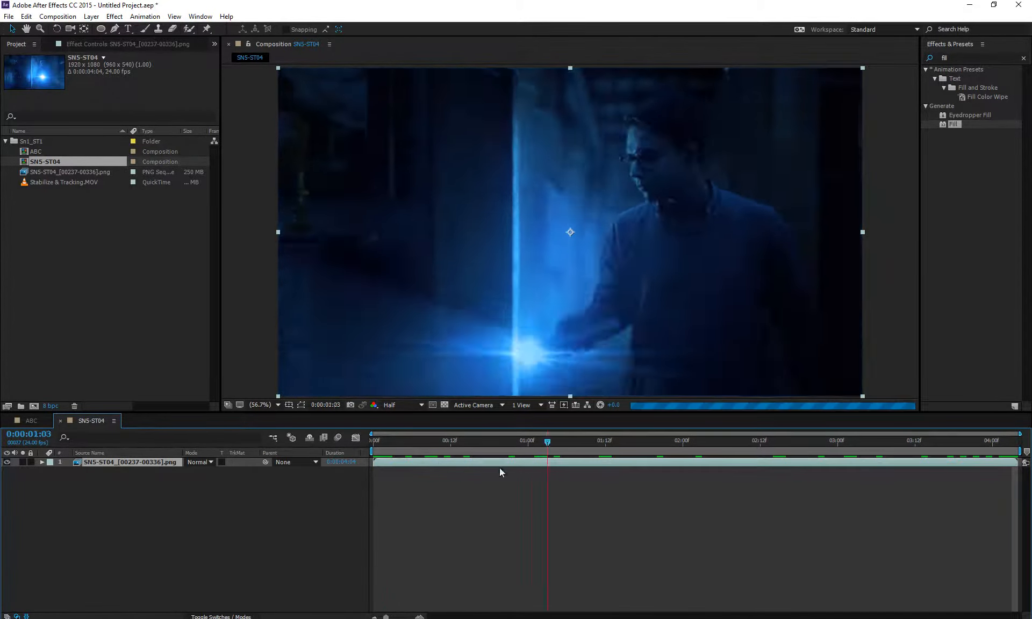
key(space)
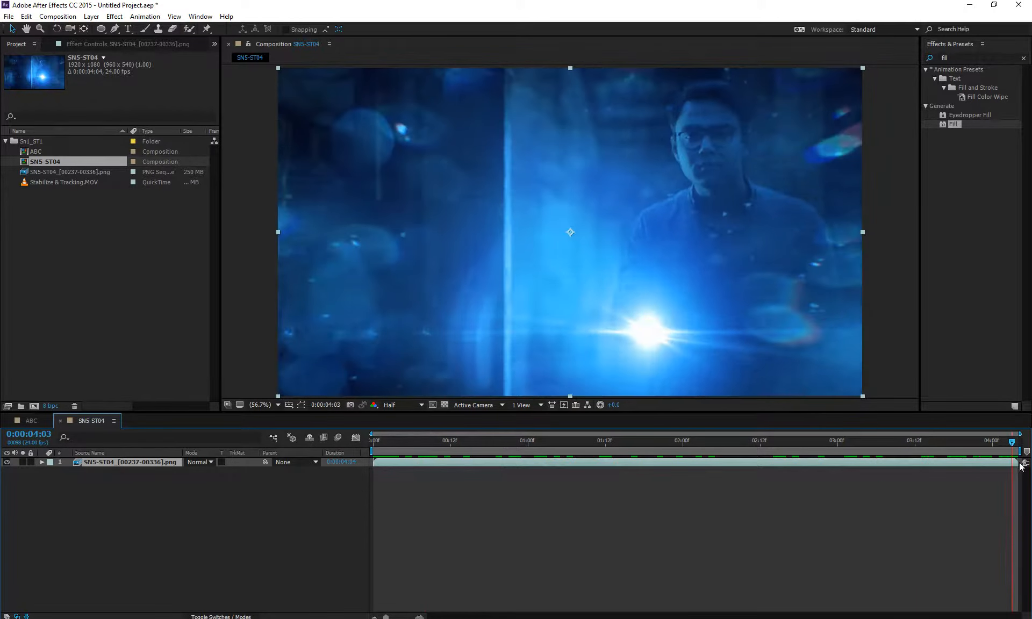
- Inspect the SN5-ST04 composition's size and frame rate settings without changing them, and delete that composition
right_click(148, 531)
click(198, 442)
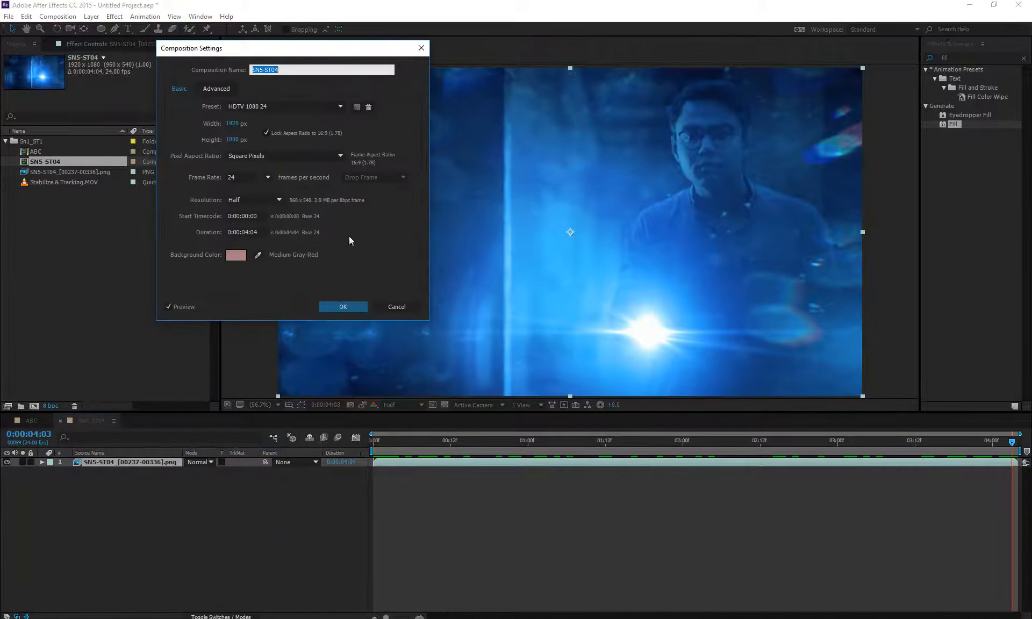
click(242, 176)
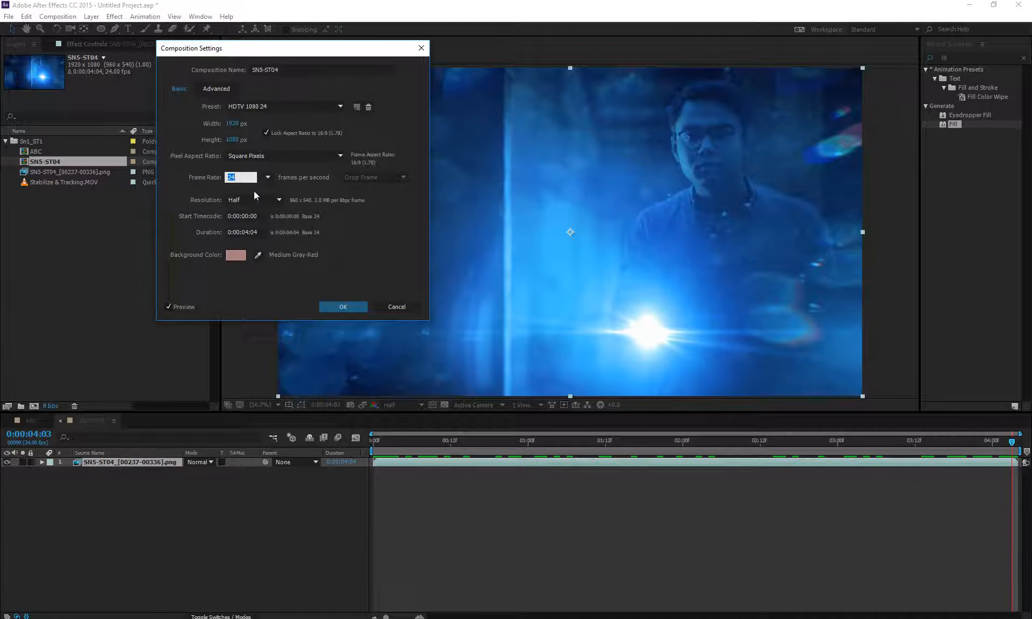
click(404, 311)
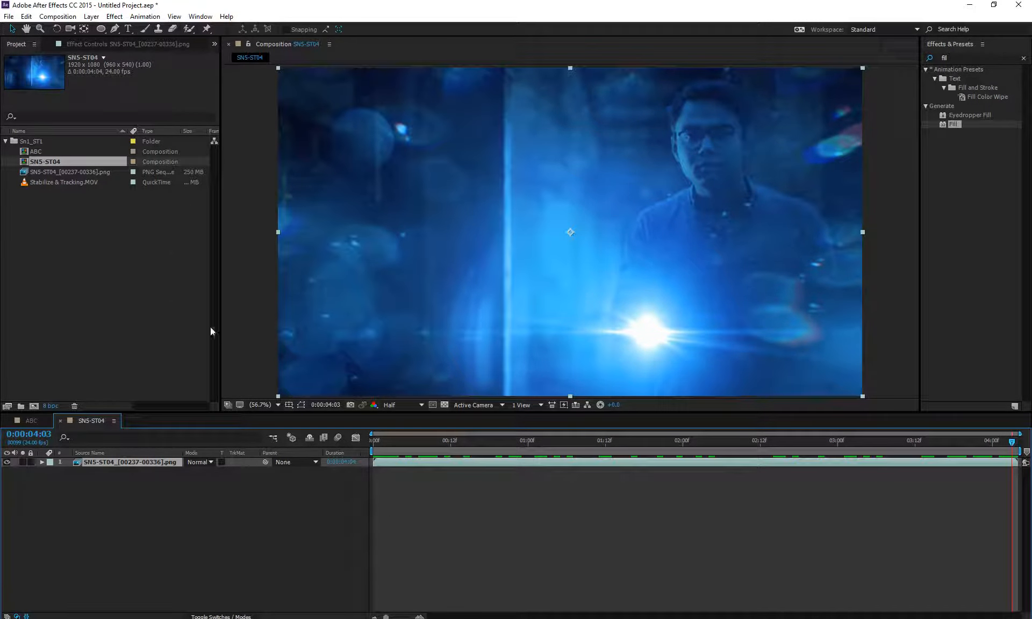
key(Delete)
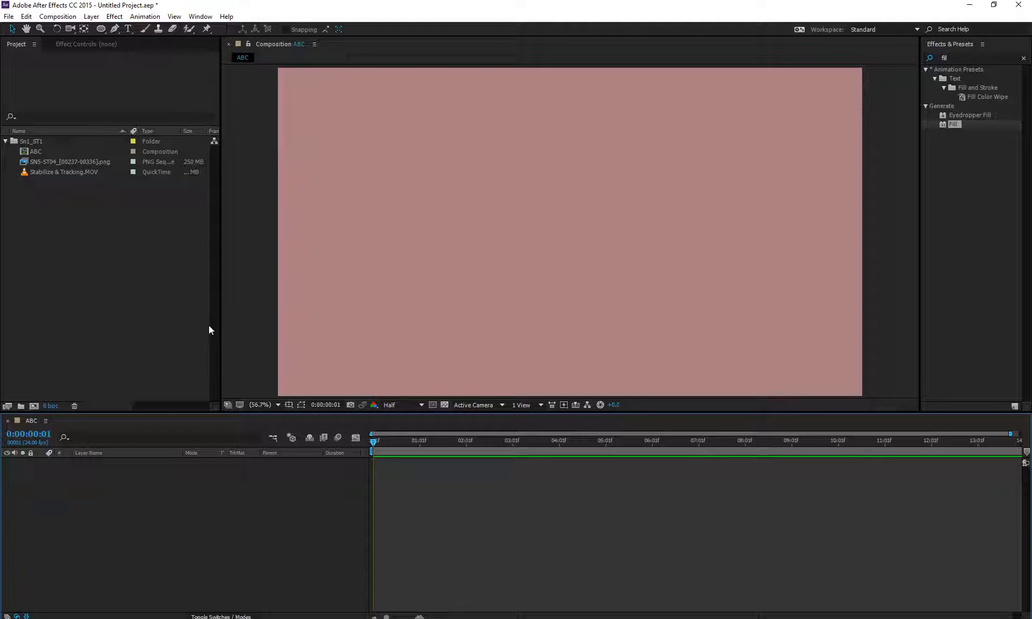
drag(63, 160, 130, 534)
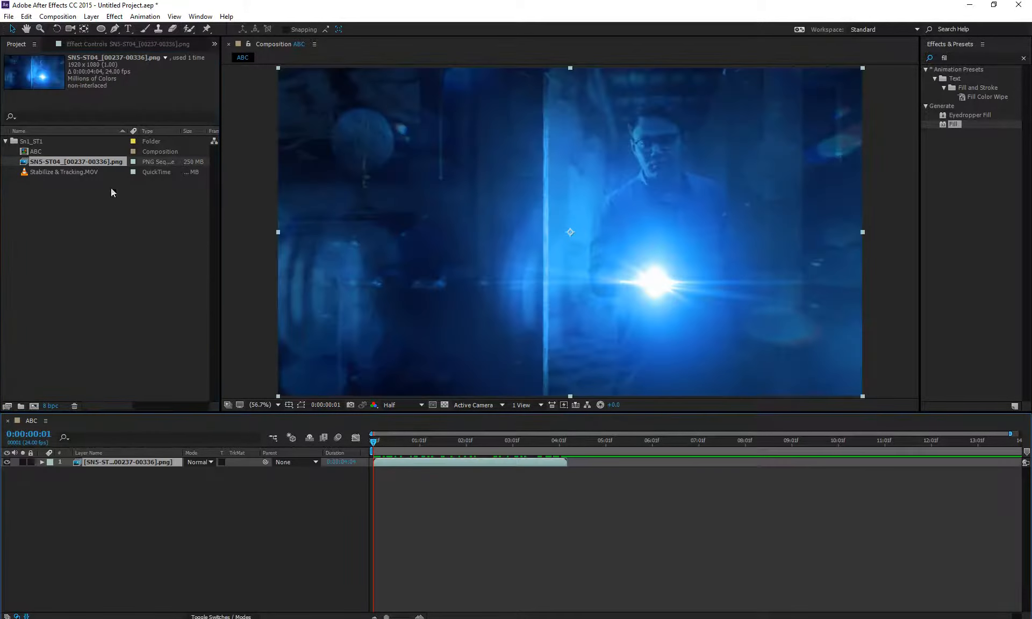
click(92, 45)
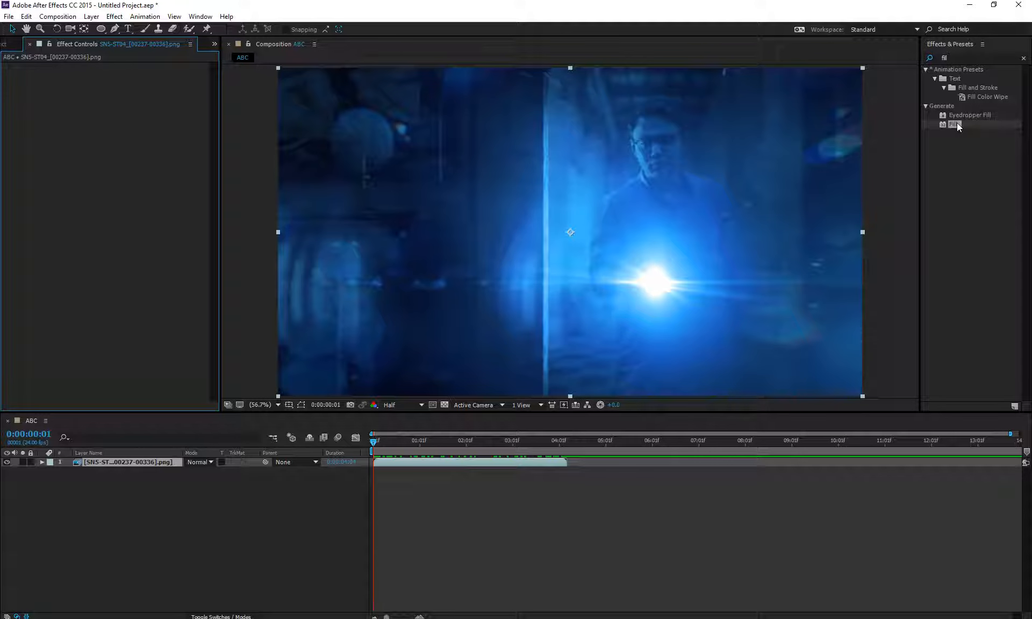
key(Delete)
click(6, 45)
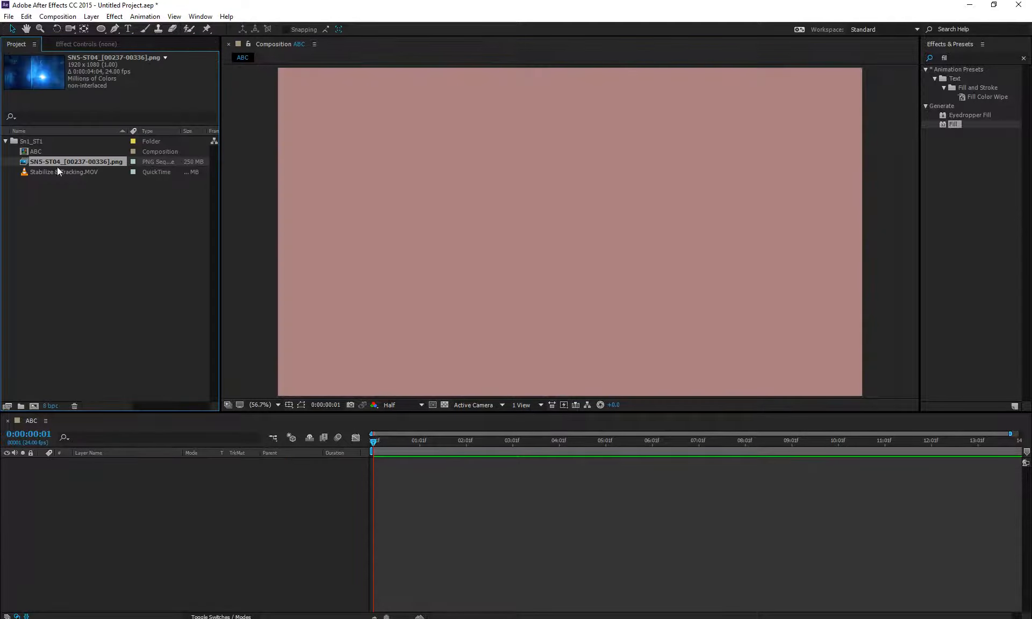
- Place the PNG sequence in the ABC timeline, and try a Fill effect at 0% opacity on it before undoing the effect
drag(60, 163, 86, 520)
drag(954, 124, 659, 193)
drag(130, 130, 42, 169)
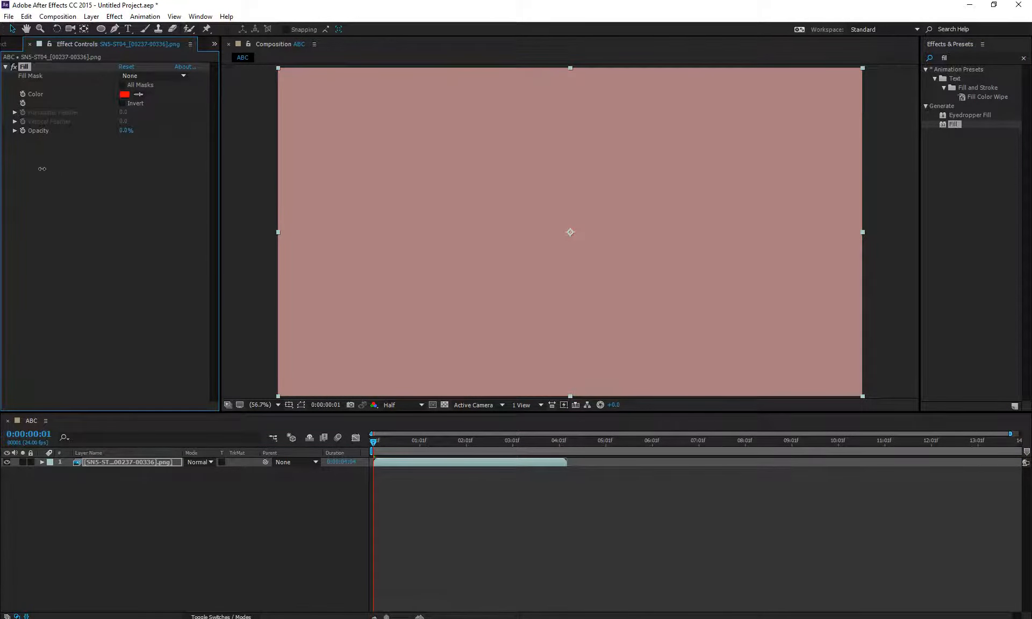
key(ctrl+z)
key(ctrl+z)
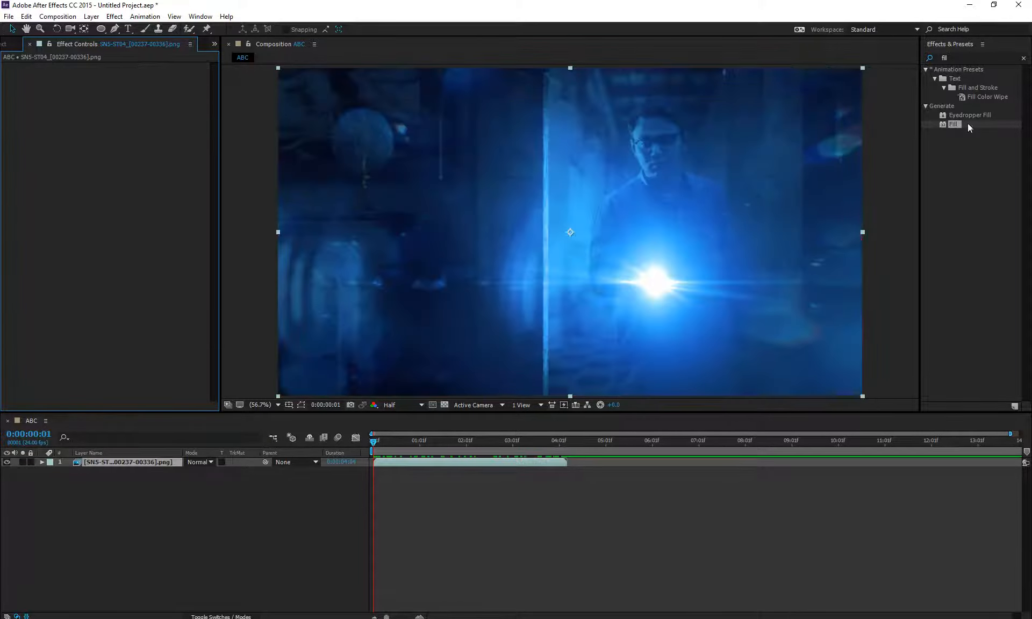
- Find the Levels effect, apply it to the PNG sequence layer, and darken the midtones to a gamma of about 0.24
click(959, 60)
text(leve)
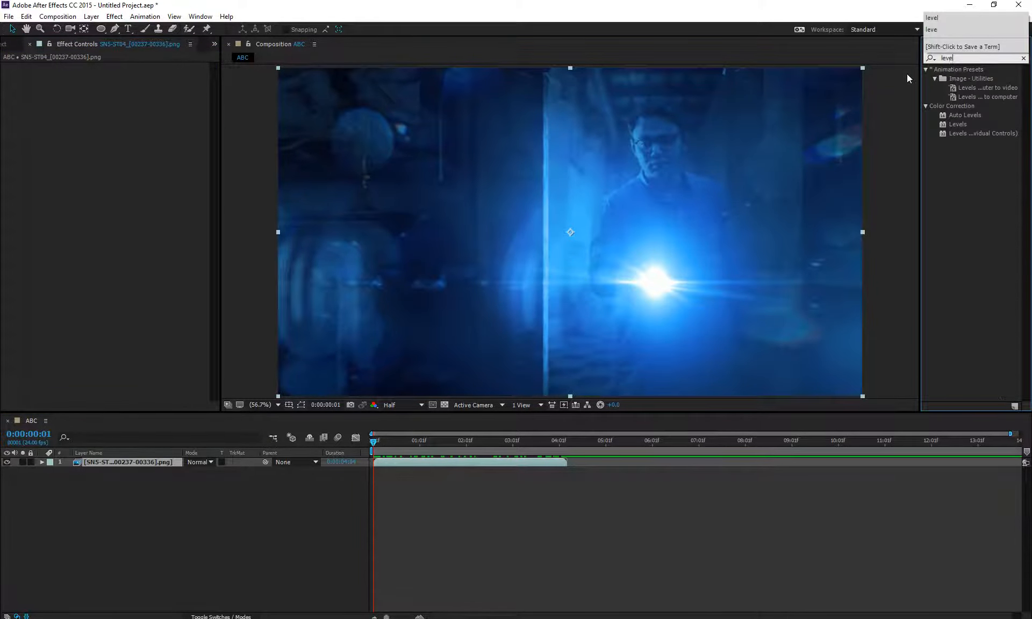
text(l)
drag(958, 124, 565, 75)
drag(92, 130, 147, 130)
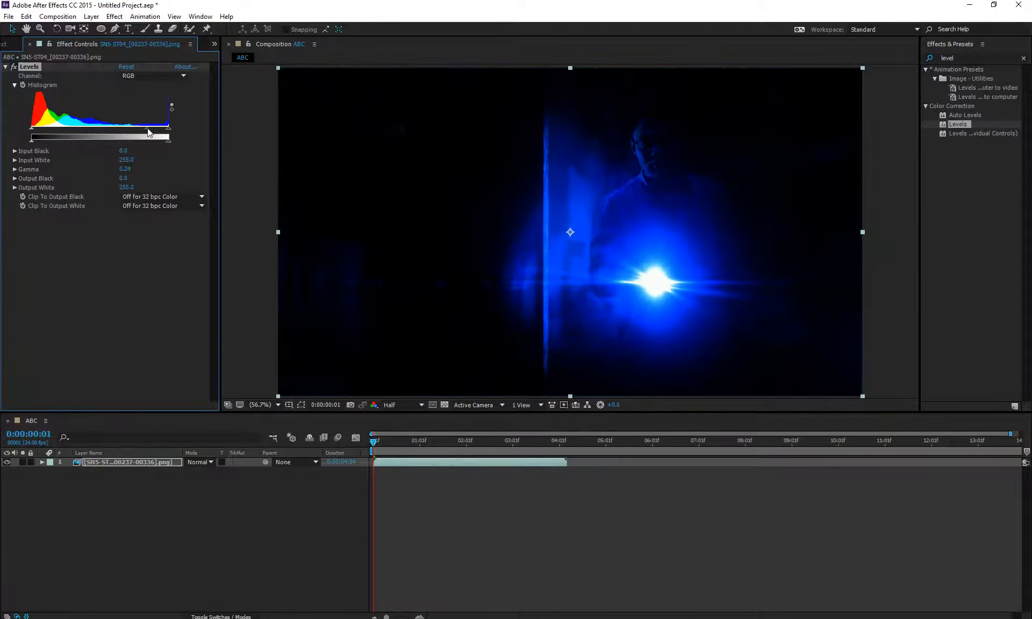
- Duplicate the PNG sequence layer, hide the upper copy, and brighten the lower layer's Levels gamma to about 2.91
click(150, 464)
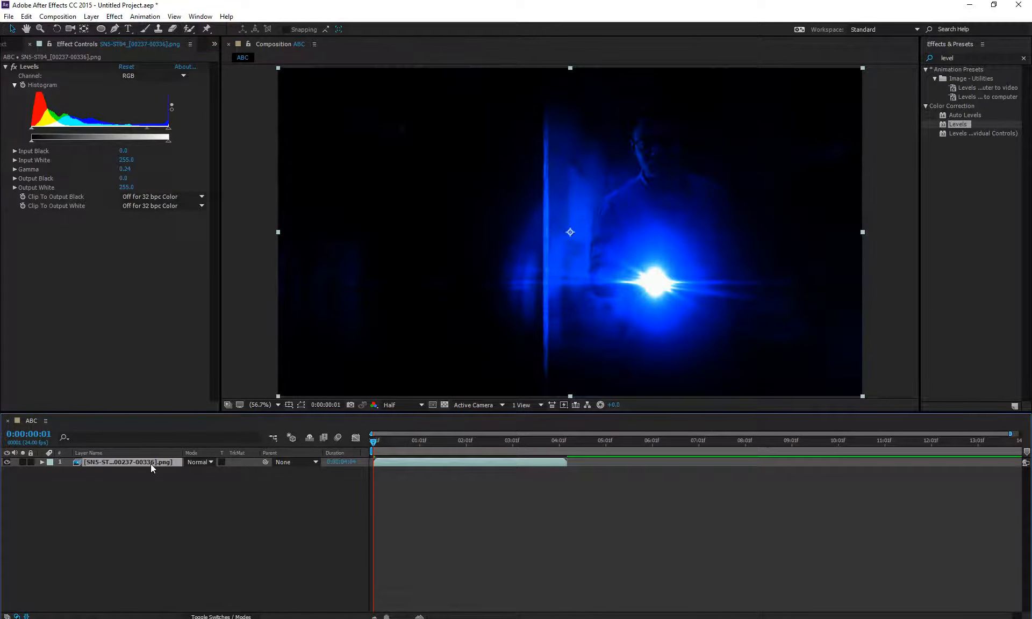
key(ctrl+d)
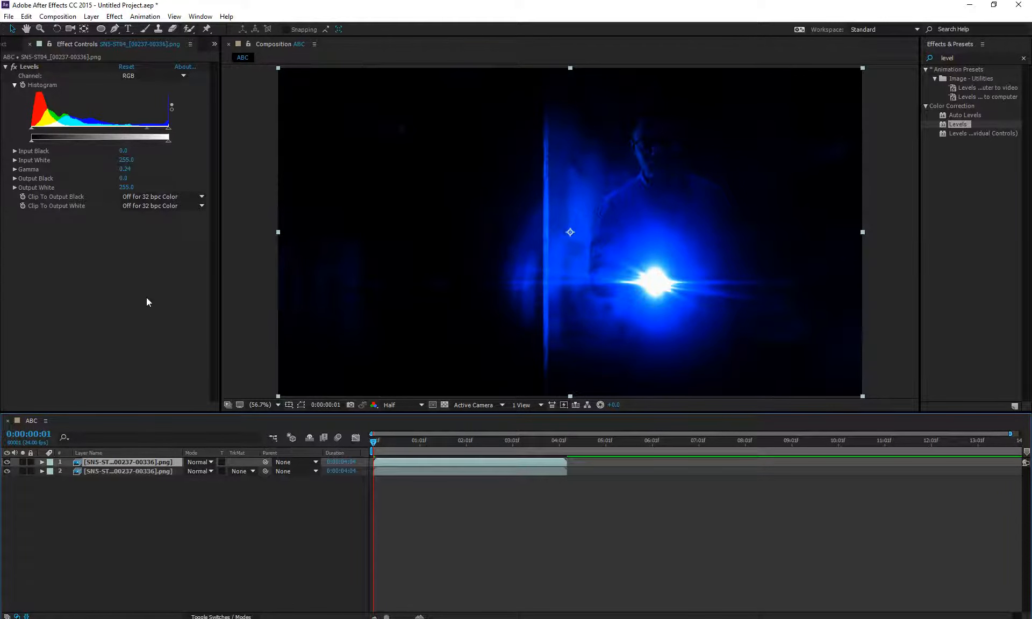
click(6, 462)
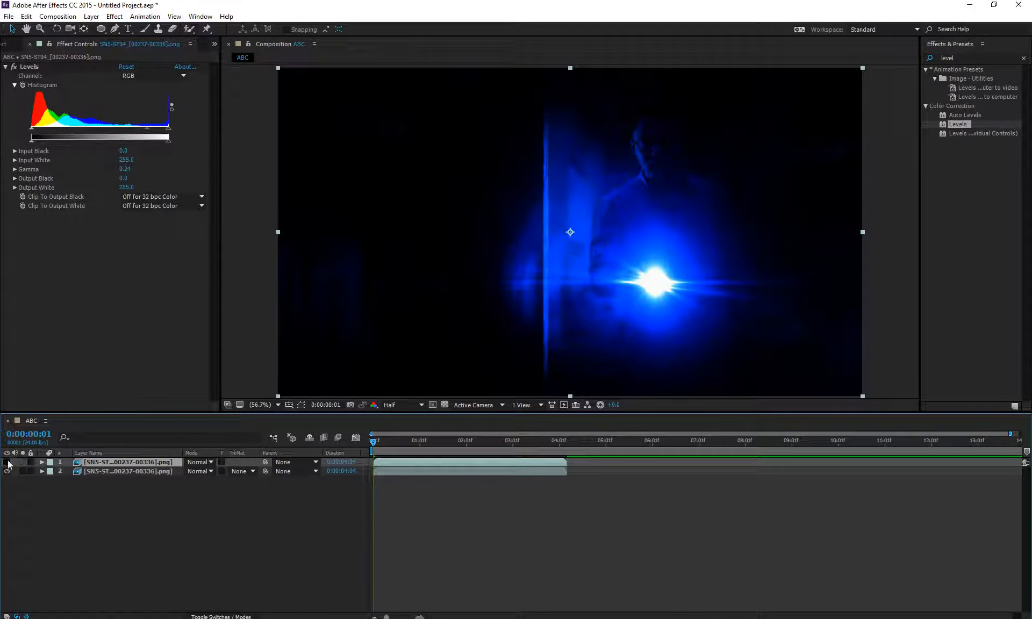
click(129, 472)
drag(91, 130, 50, 140)
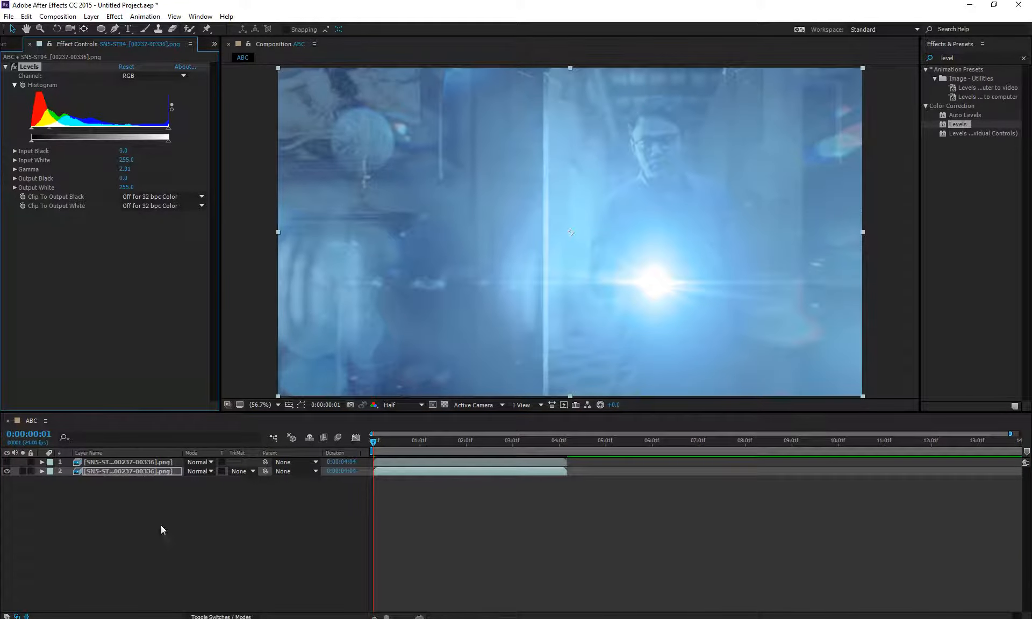
- Show the upper PNG sequence layer again, and try the Overlay blending mode on it before setting it to Hue
click(144, 470)
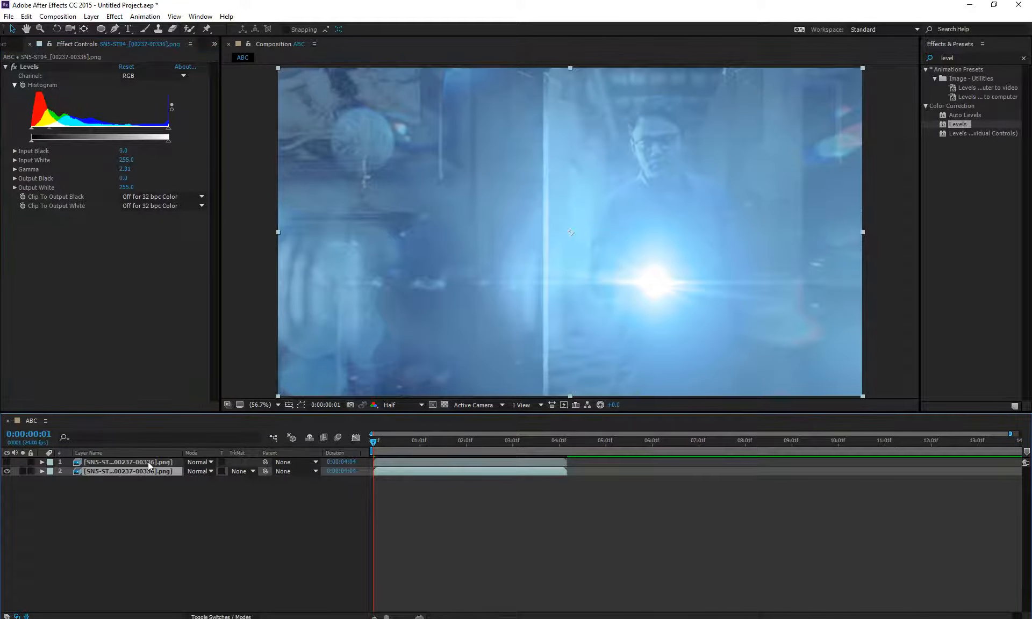
click(148, 462)
click(6, 462)
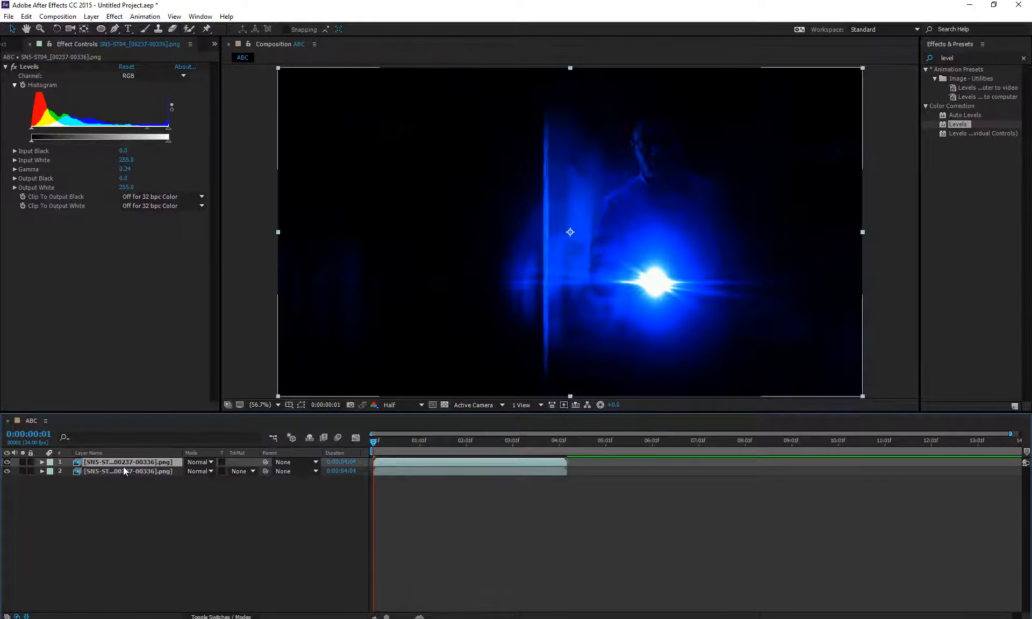
click(205, 462)
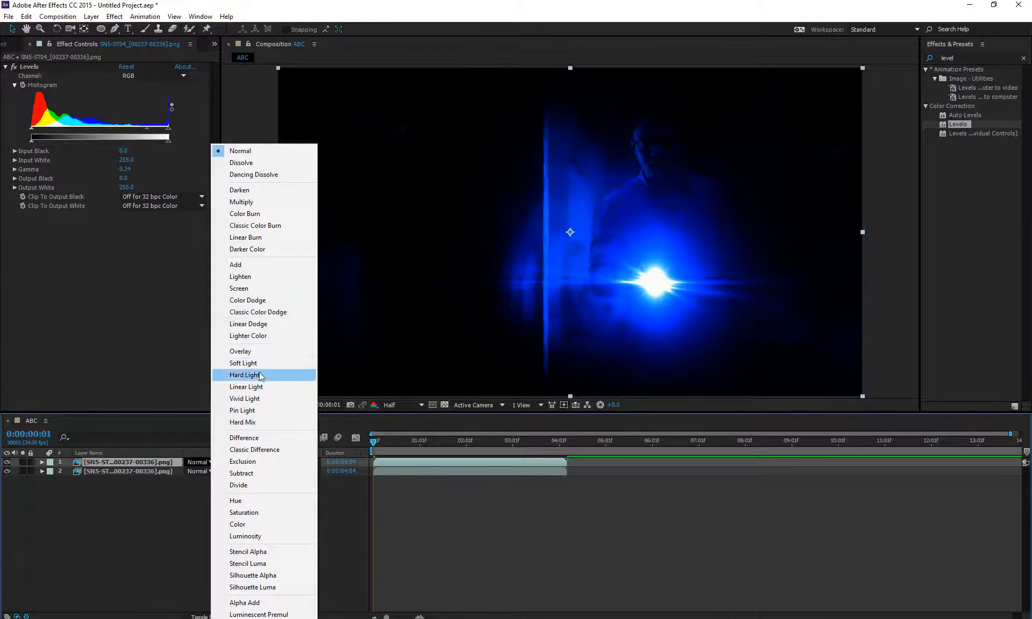
click(240, 352)
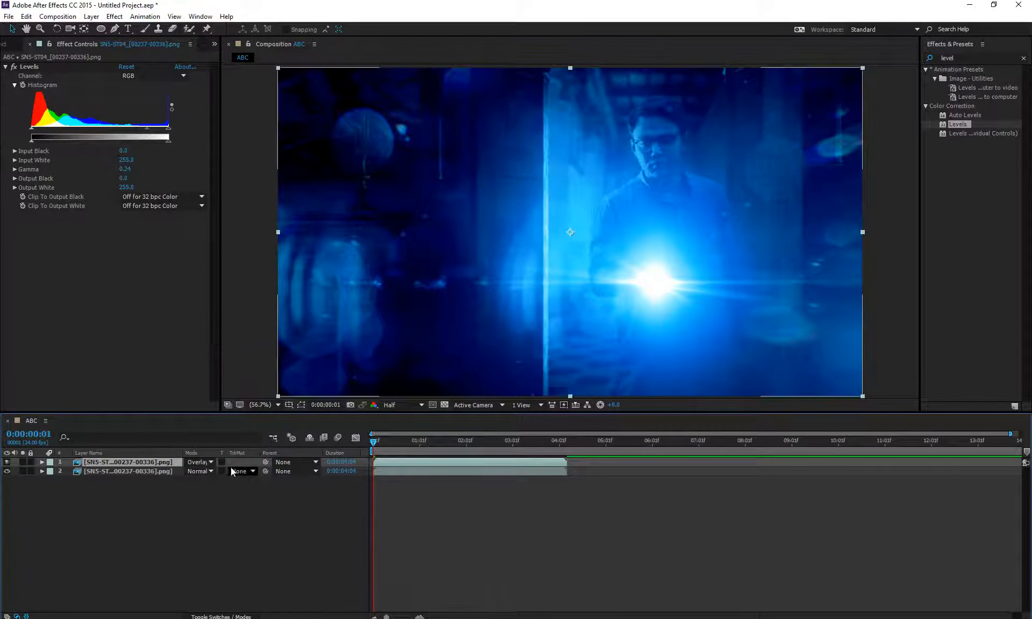
click(210, 465)
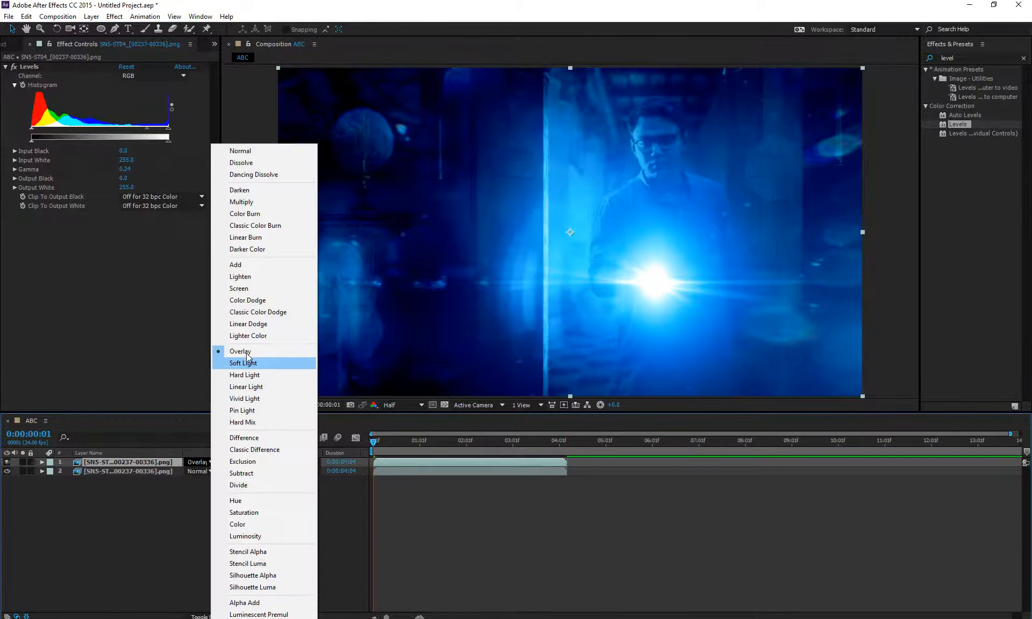
click(270, 498)
- Pre-compose both PNG sequence layers as Pre-comp 1, moving all attributes into the new composition
drag(130, 505, 67, 460)
drag(149, 500, 82, 421)
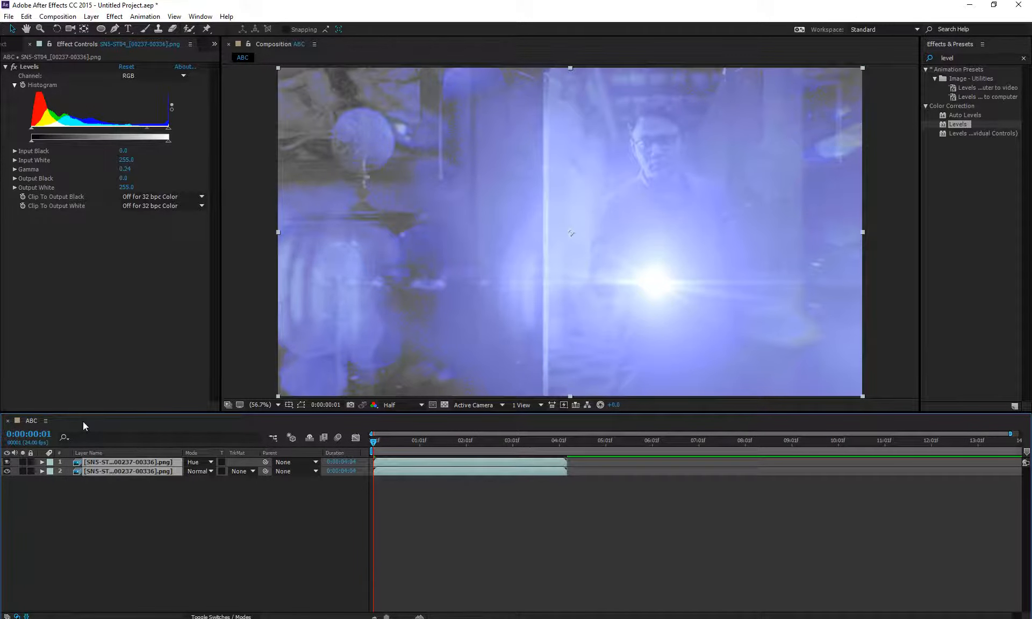
key(ctrl+shift+c)
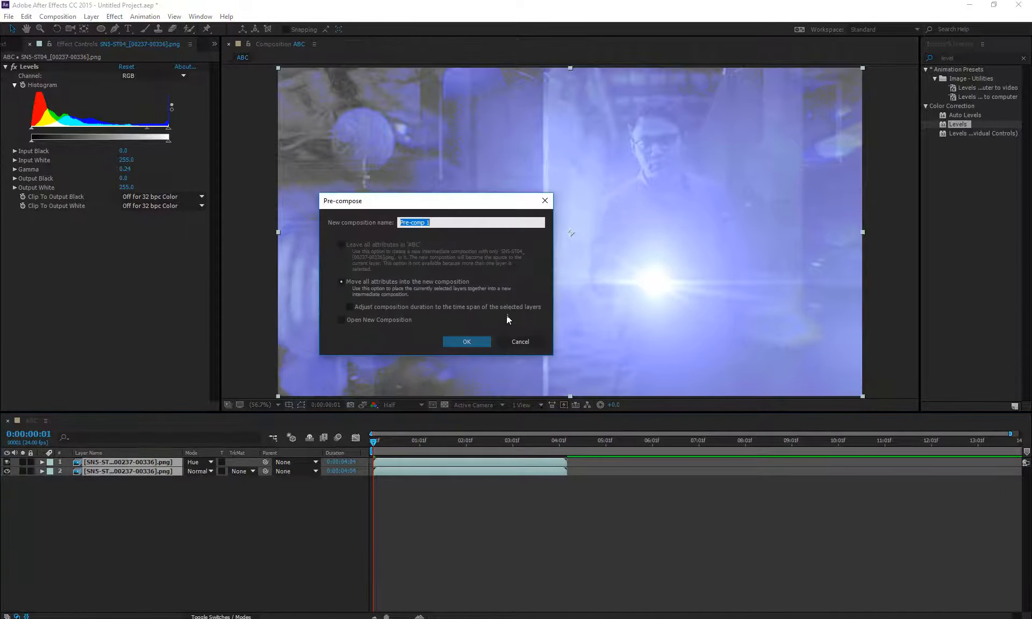
click(482, 341)
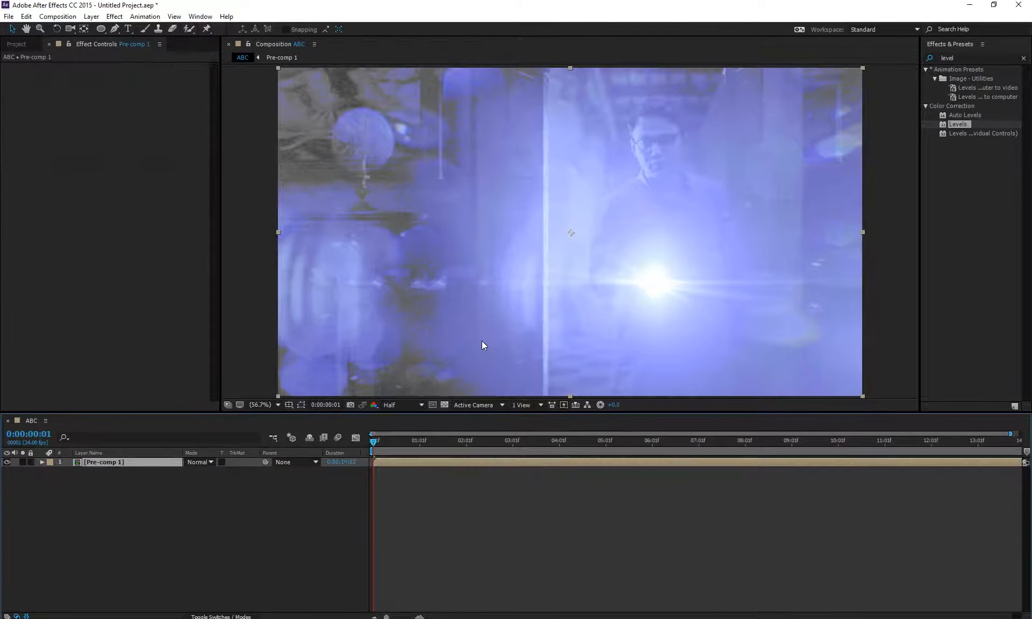
- Place Stabilize & Tracking.MOV beneath Pre-comp 1 in the ABC timeline, and blend Pre-comp 1 over it in Lighten mode
click(19, 45)
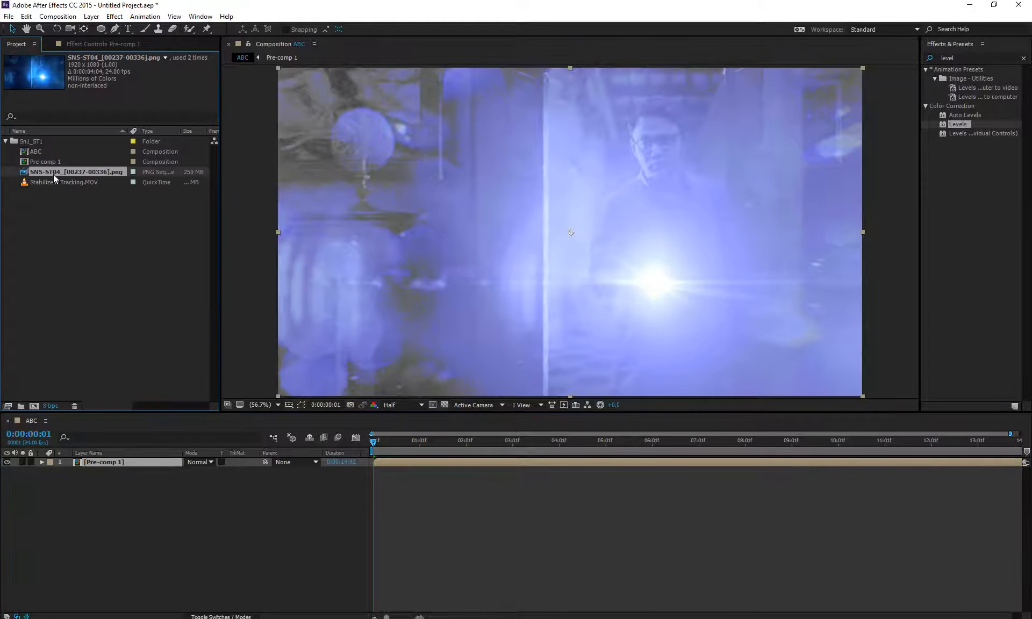
drag(59, 182, 173, 508)
click(199, 472)
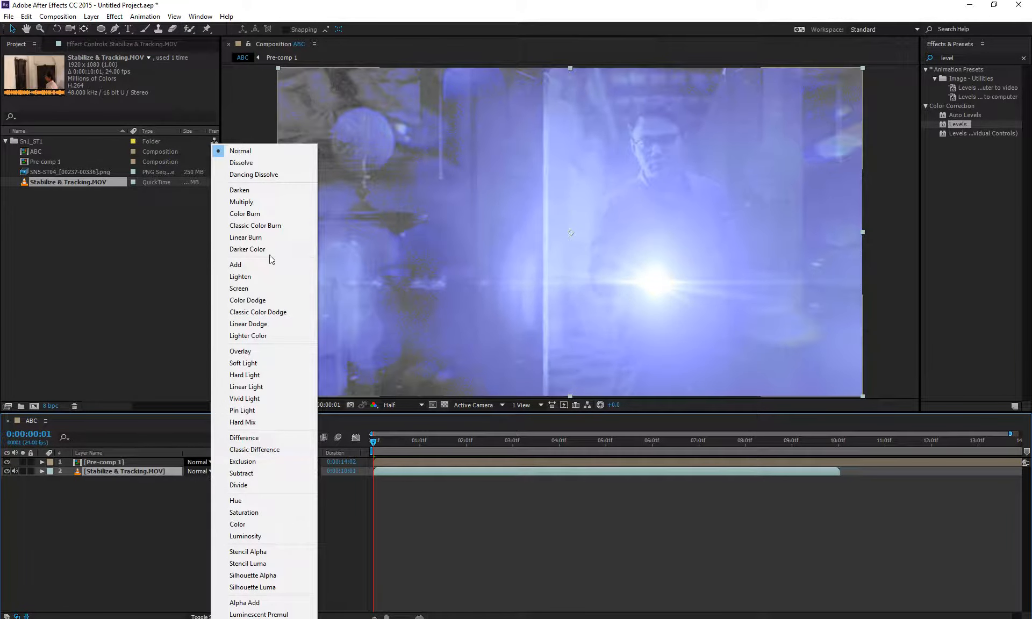
click(272, 276)
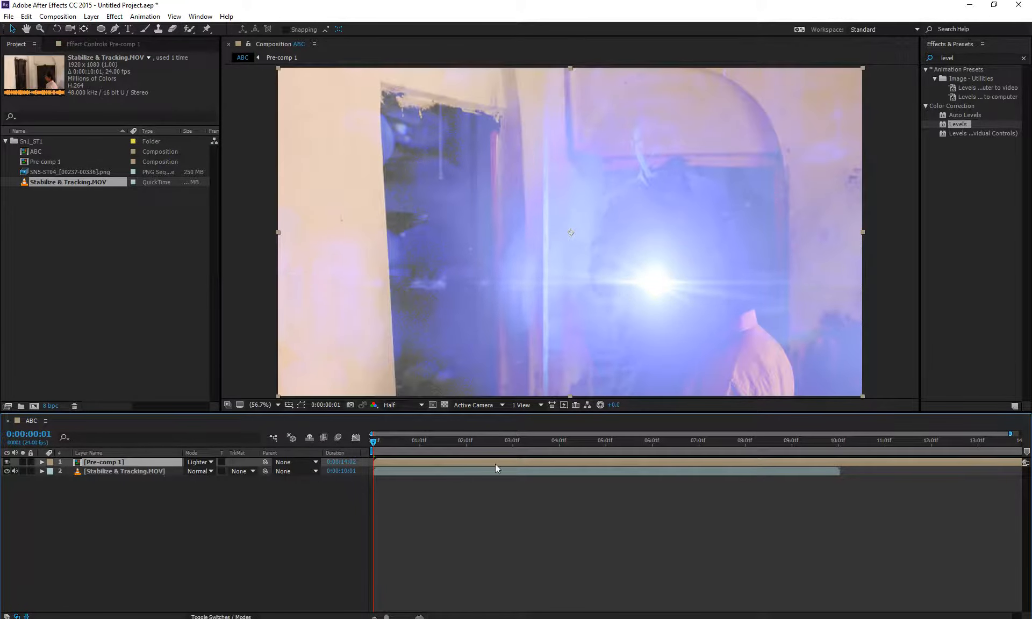
drag(425, 440, 506, 456)
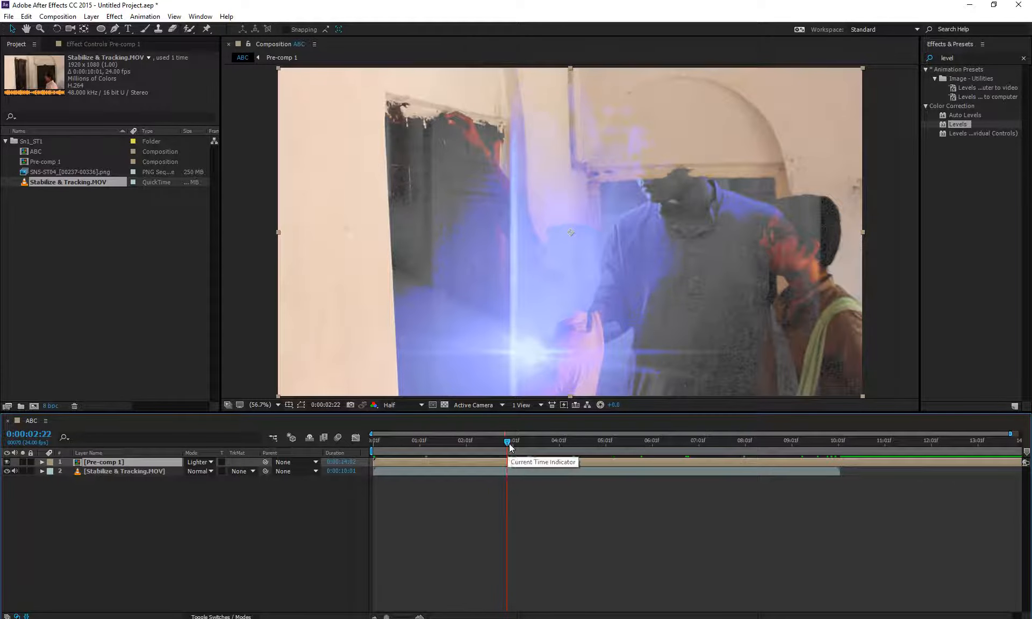
- Pre-compose the Pre-comp 1 and Stabilize & Tracking.MOV layers together into a new composition in the ABC timeline
drag(507, 449, 444, 449)
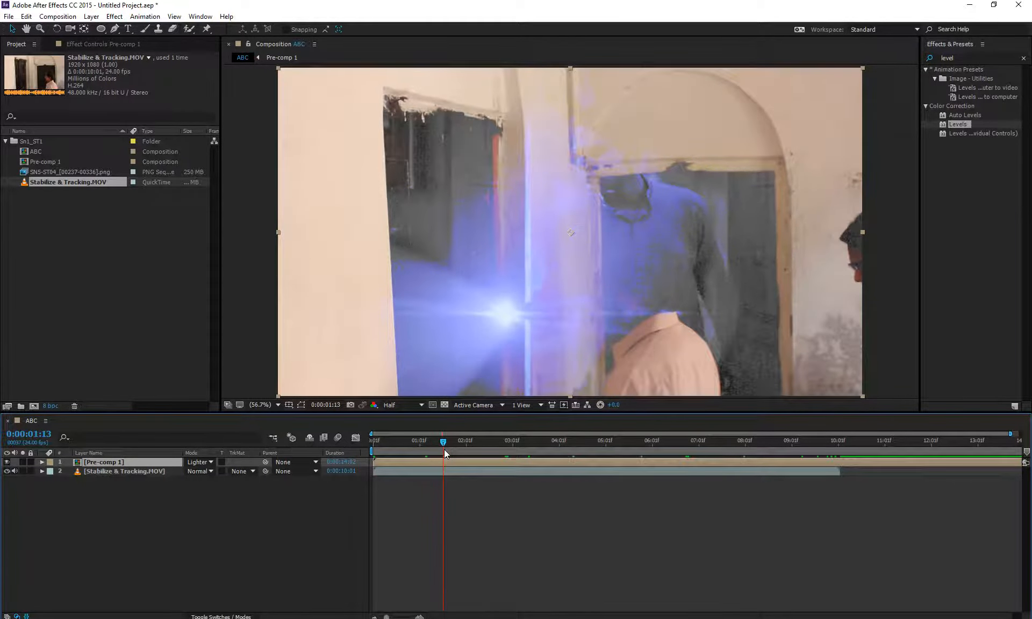
drag(140, 530, 100, 463)
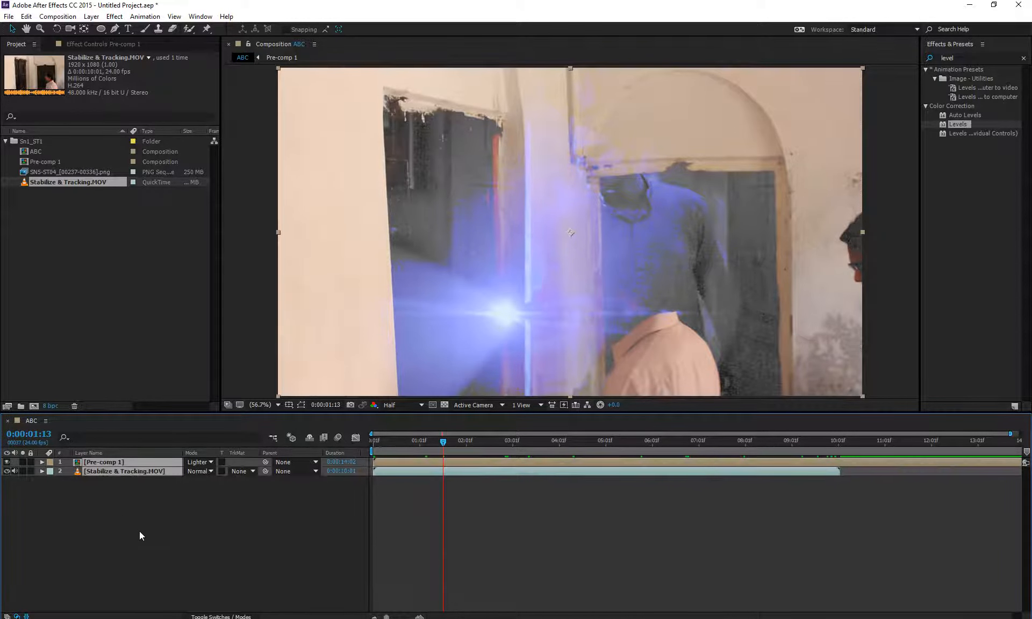
key(ctrl+shift+c)
click(467, 344)
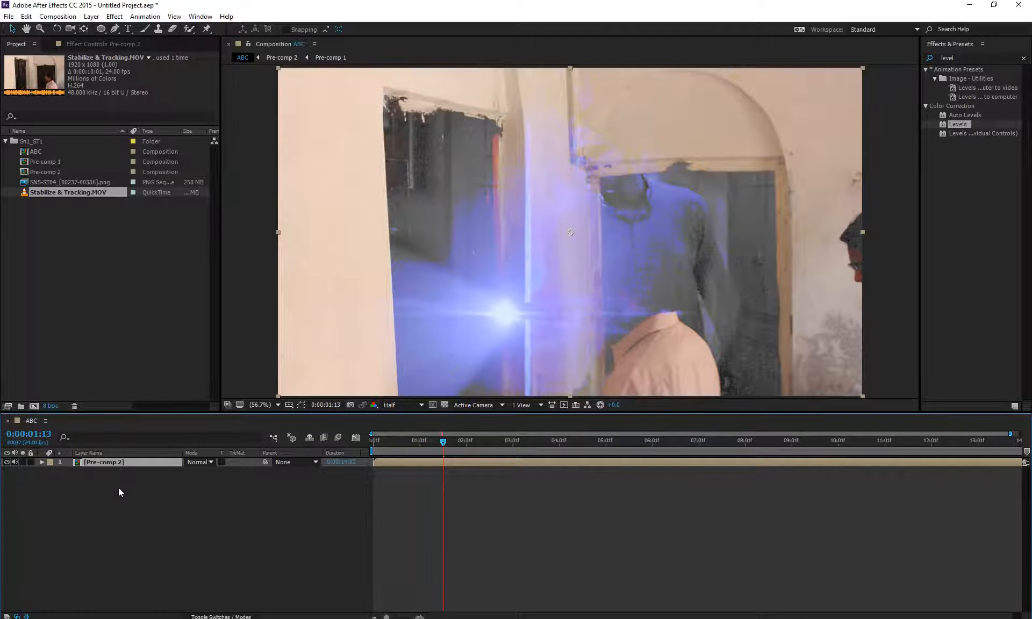
- Examine how ABC, Pre-comp 2 and Pre-comp 1 are nested using the composition mini-flowchart
key(Tab)
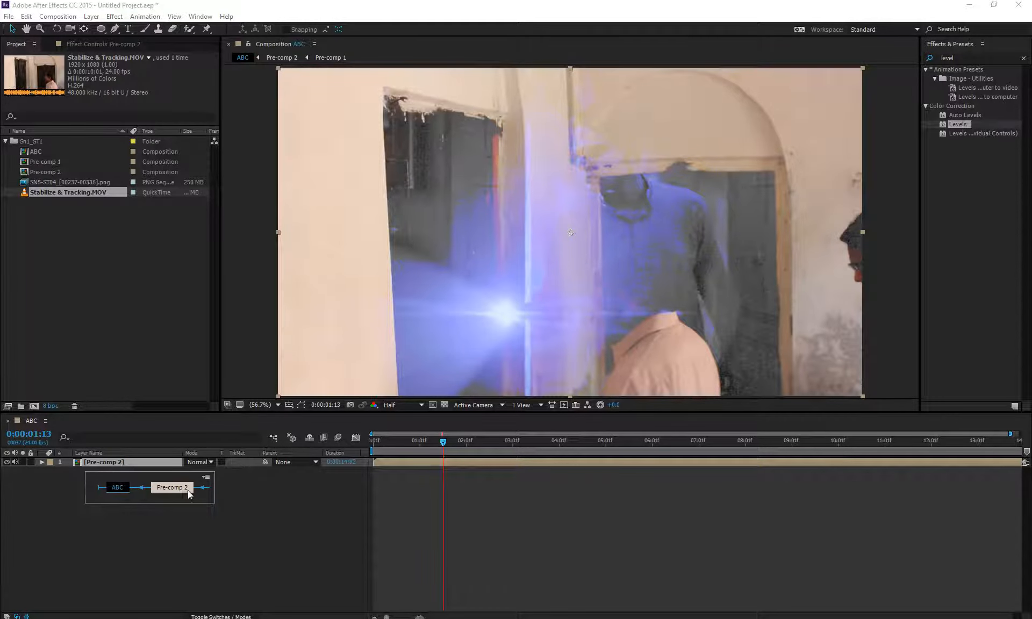
click(204, 488)
click(214, 489)
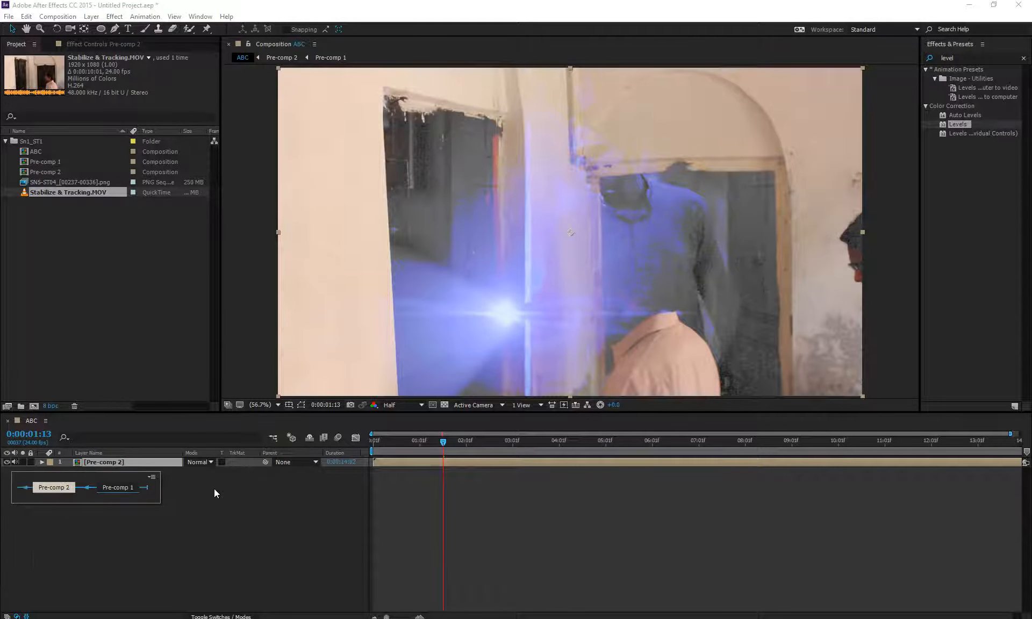
click(25, 486)
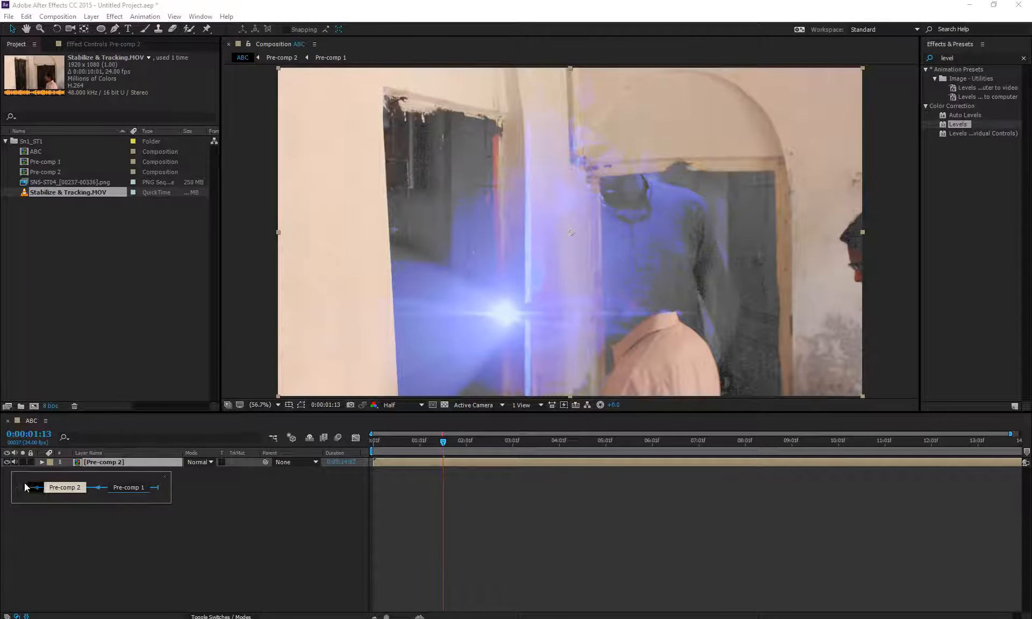
click(134, 581)
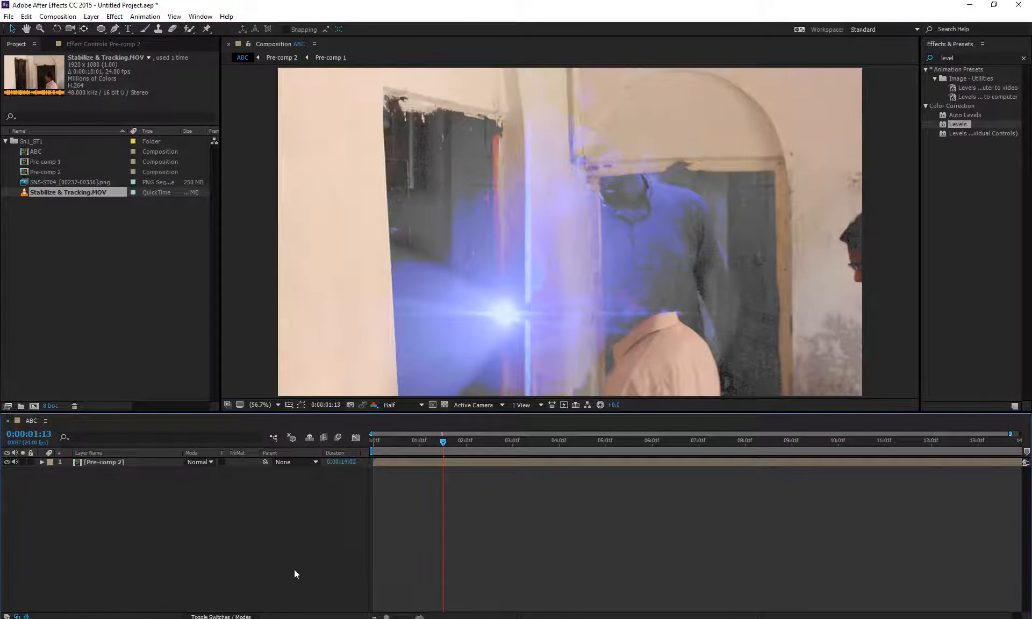
- Open the Pre-comp 2 layer from ABC, and open the Pre-comp 1 layer nested inside it
click(108, 462)
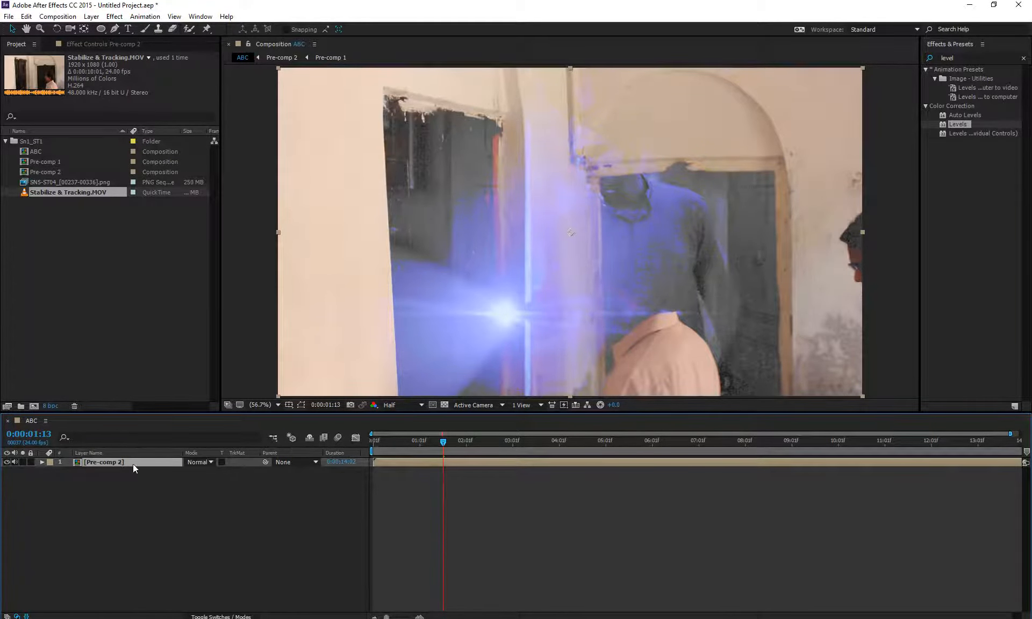
double_click(133, 463)
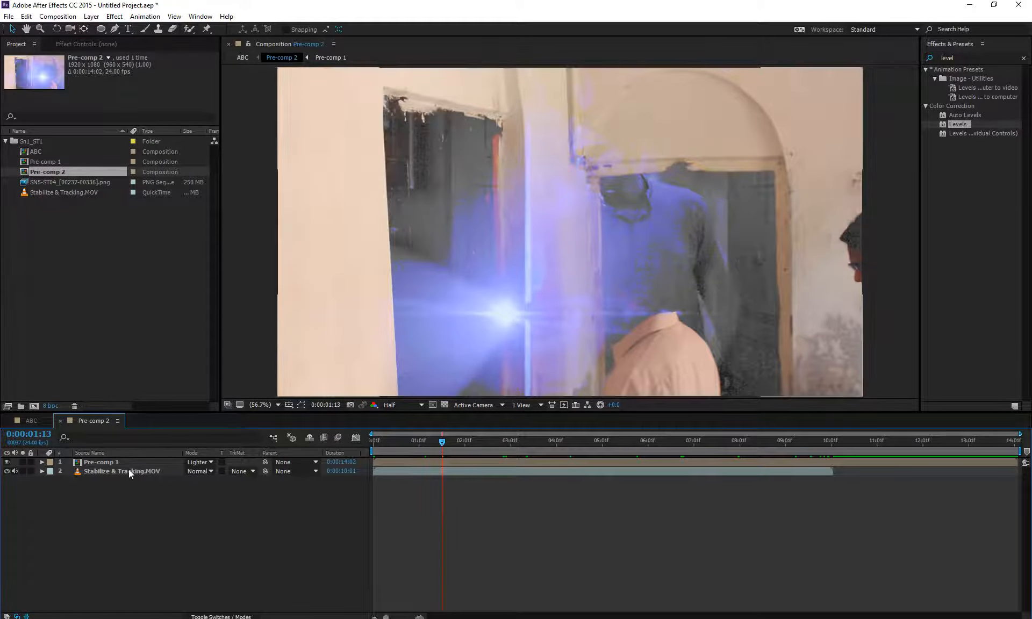
click(129, 466)
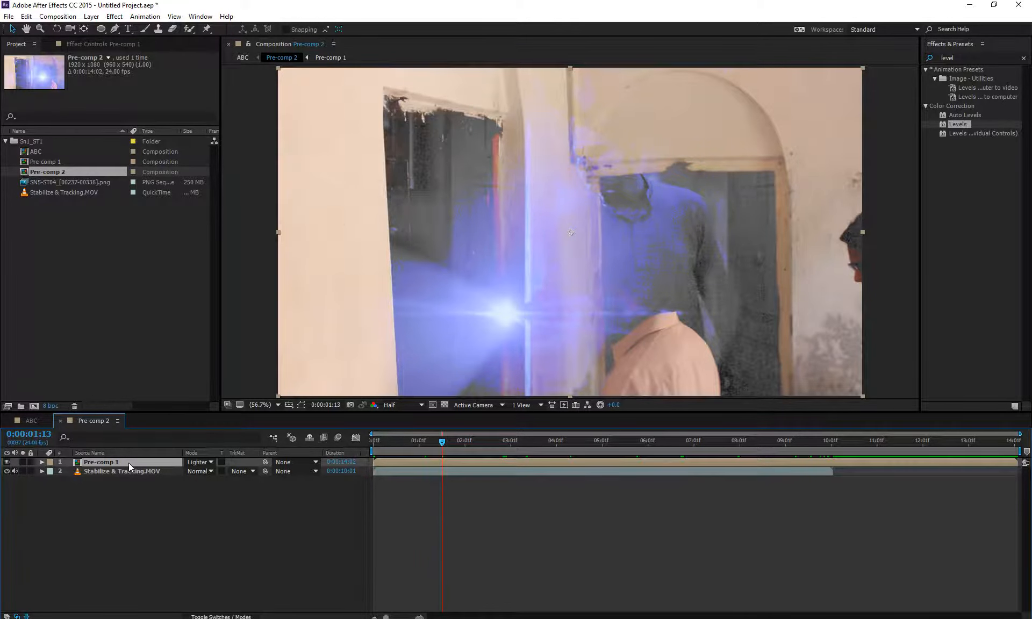
double_click(128, 463)
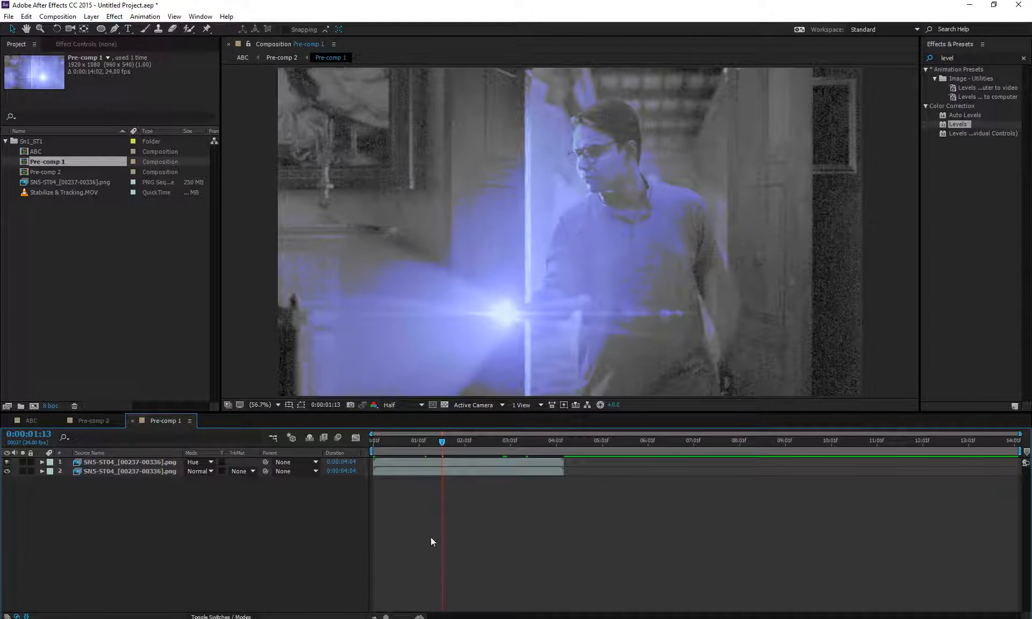
- Navigate with the mini-flowchart from Pre-comp 1 through Pre-comp 2 to ABC, into Pre-comp 1 again, and back to ABC
key(Tab)
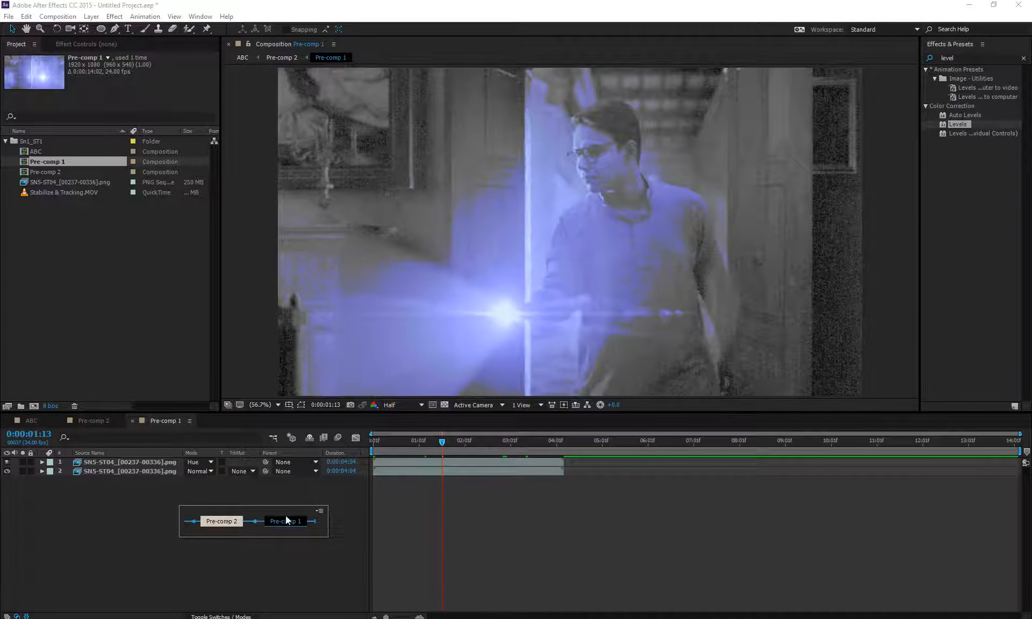
click(243, 524)
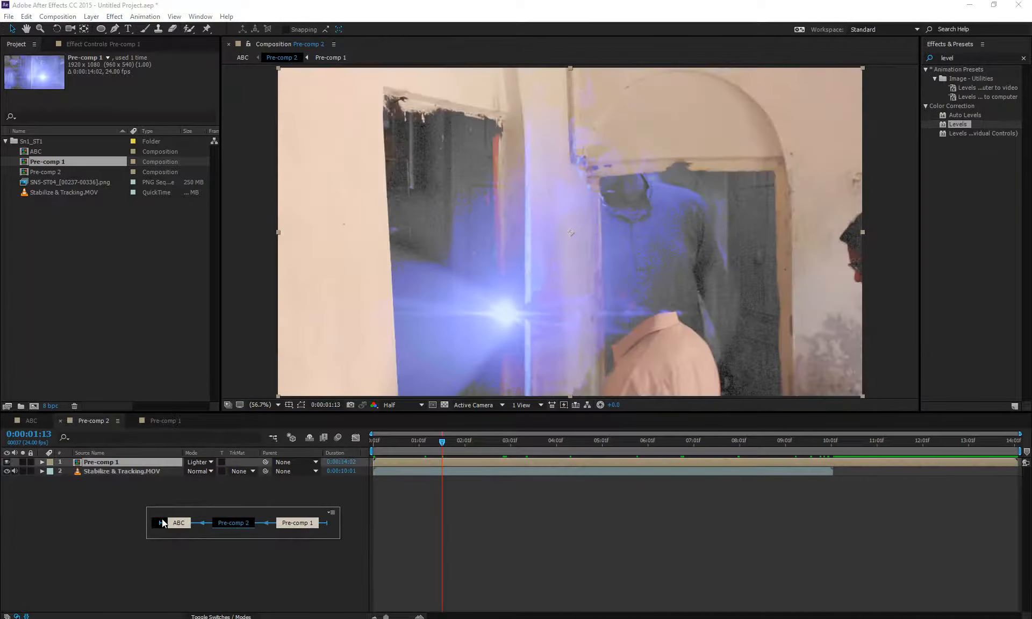
click(176, 523)
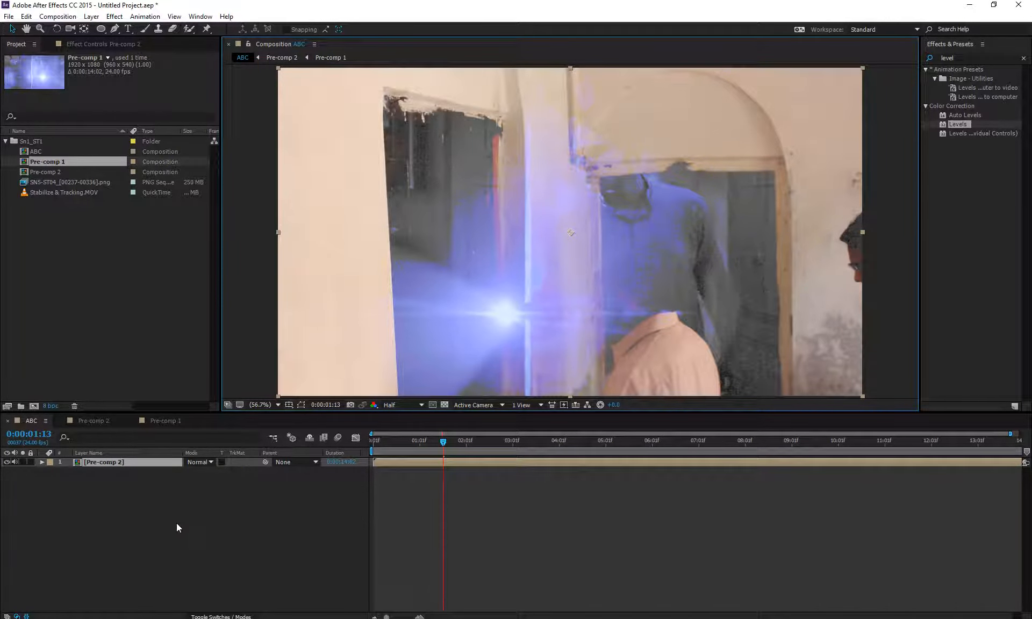
key(Tab)
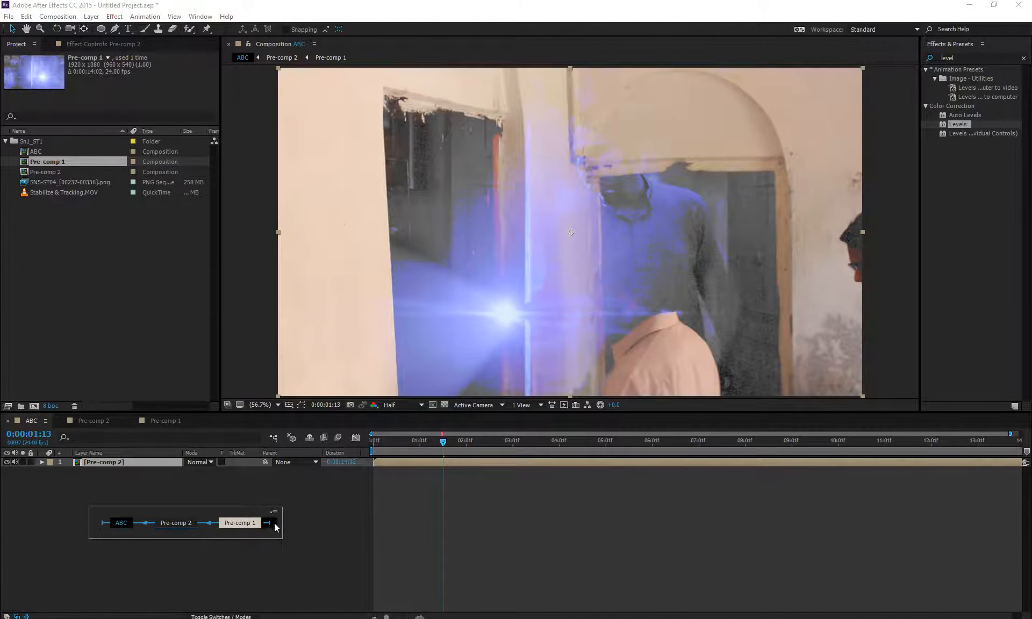
click(244, 524)
key(Tab)
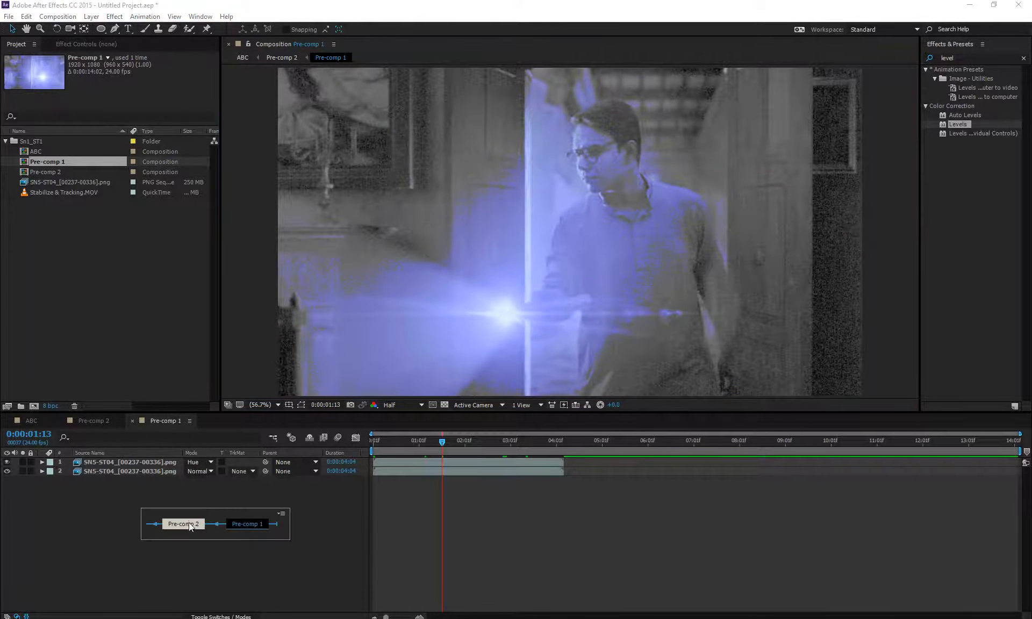
click(154, 526)
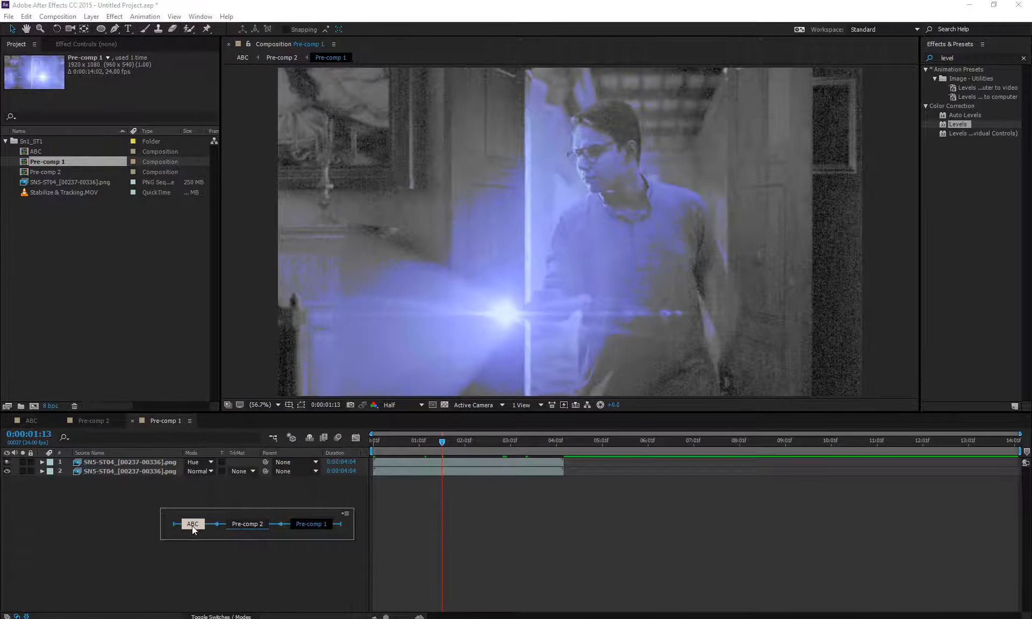
click(192, 526)
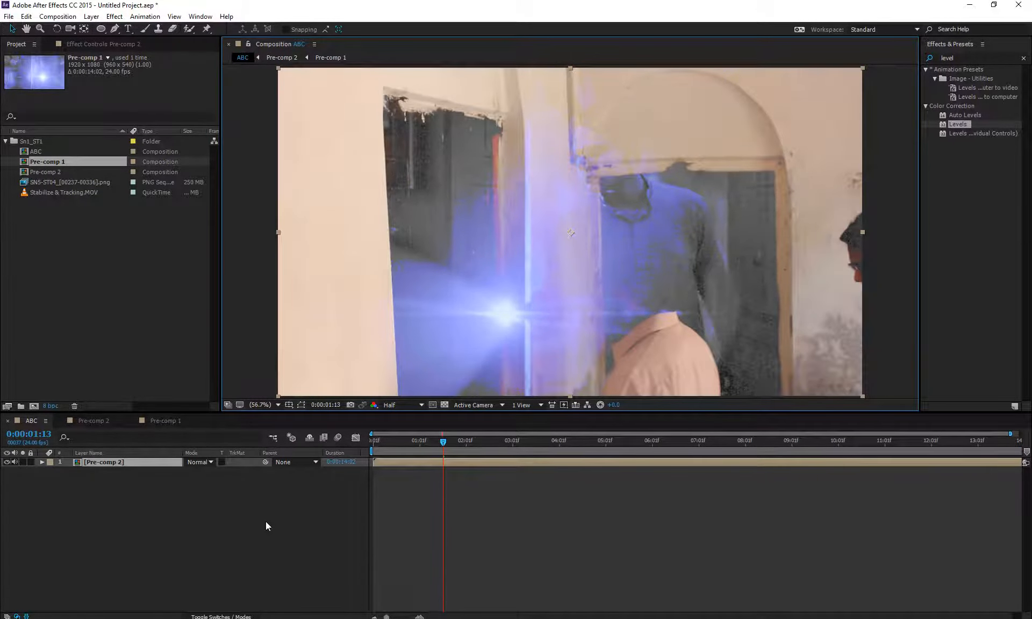
- Close the Pre-comp 2 and Pre-comp 1 timelines, leaving ABC open with no layer selected
click(62, 421)
click(61, 422)
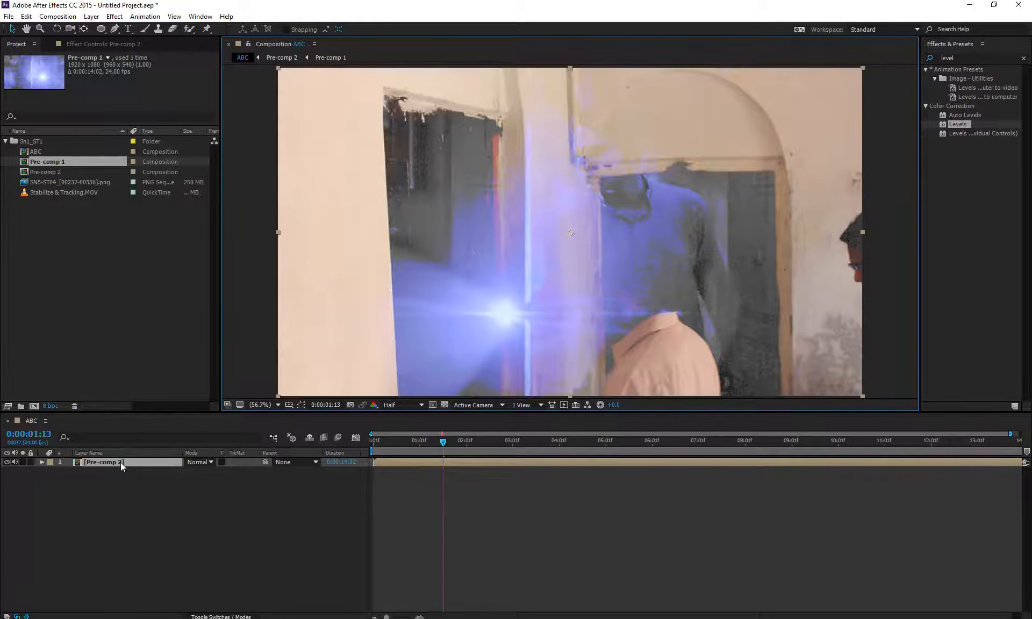
click(136, 511)
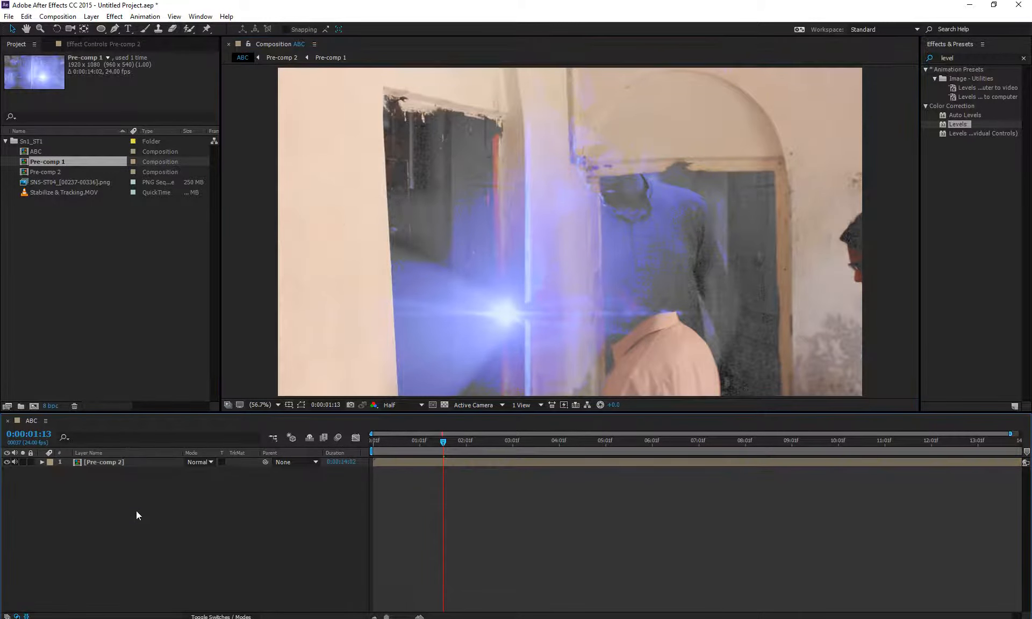
- Try to display the Pre-comp 2 layer in the general Flowchart view, and return to the ABC composition view
click(137, 462)
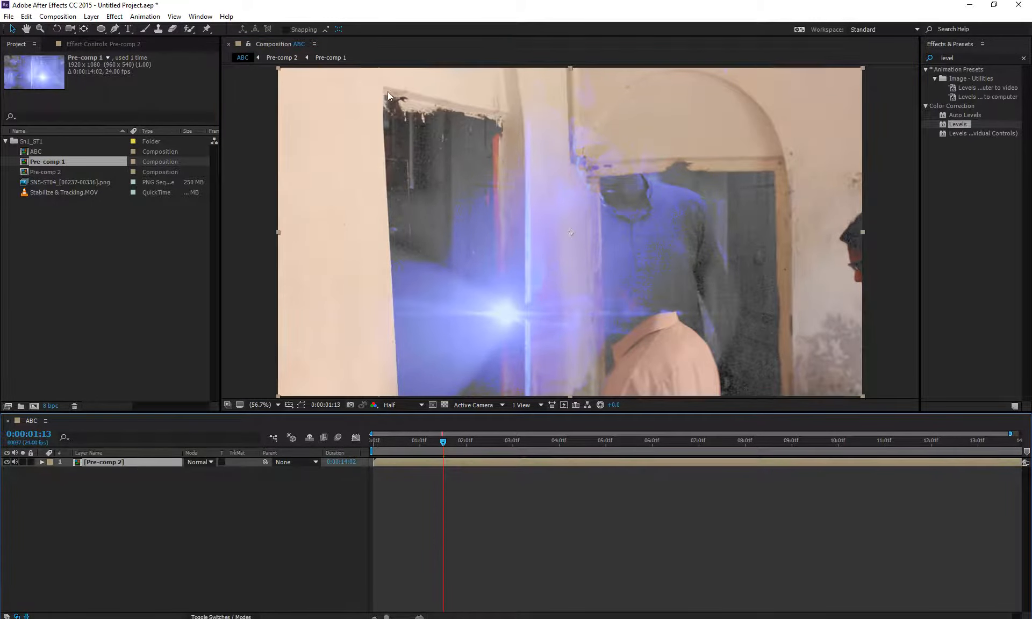
click(200, 18)
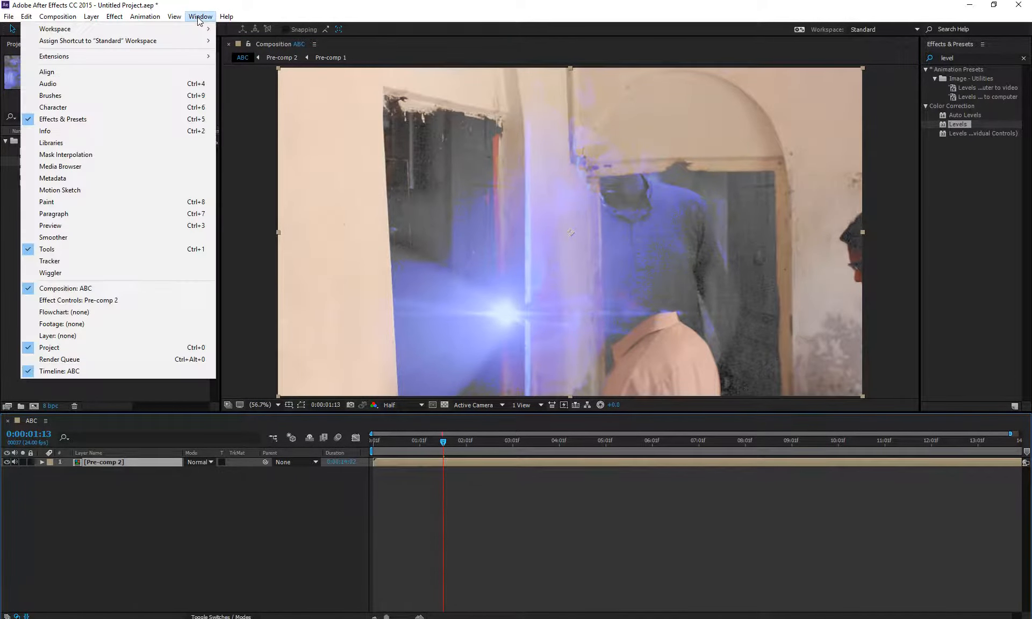
click(96, 312)
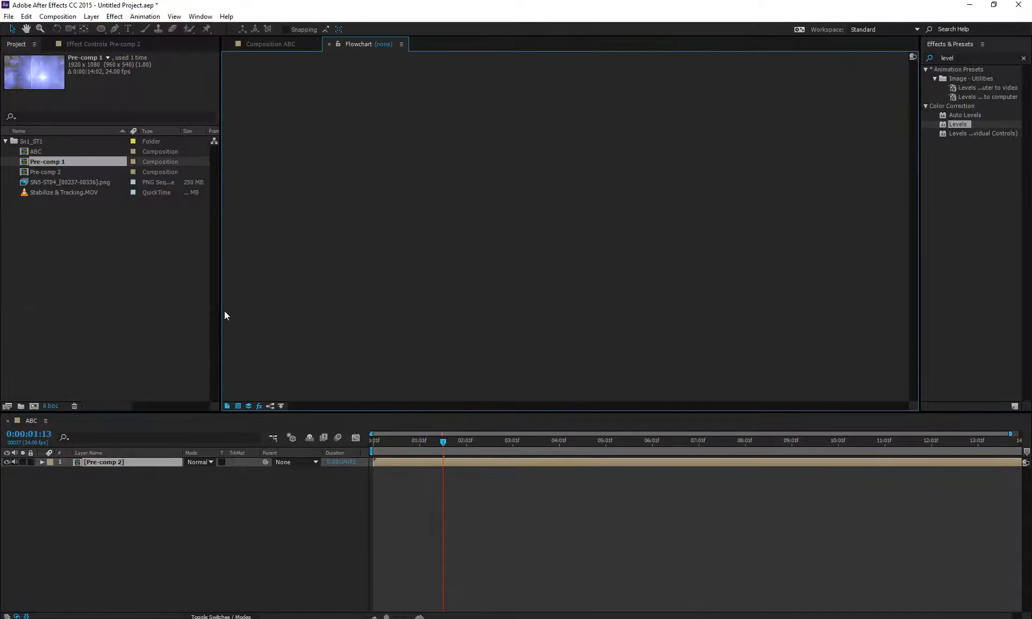
click(149, 468)
click(350, 43)
click(172, 463)
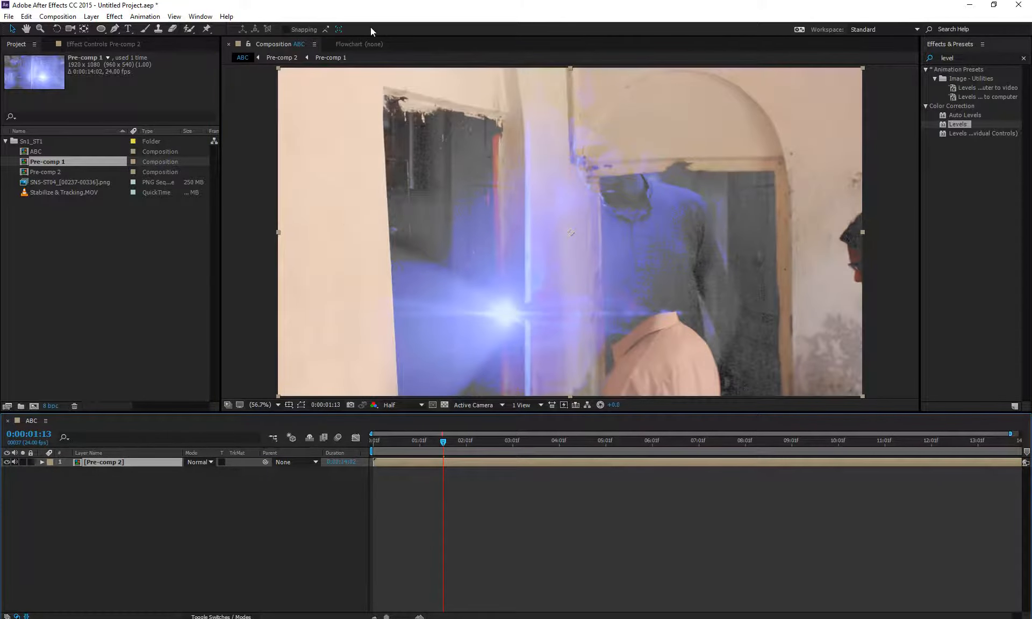
- Open the composition flowchart of ABC and expand the ABC and Pre-comp 2 nodes
right_click(324, 513)
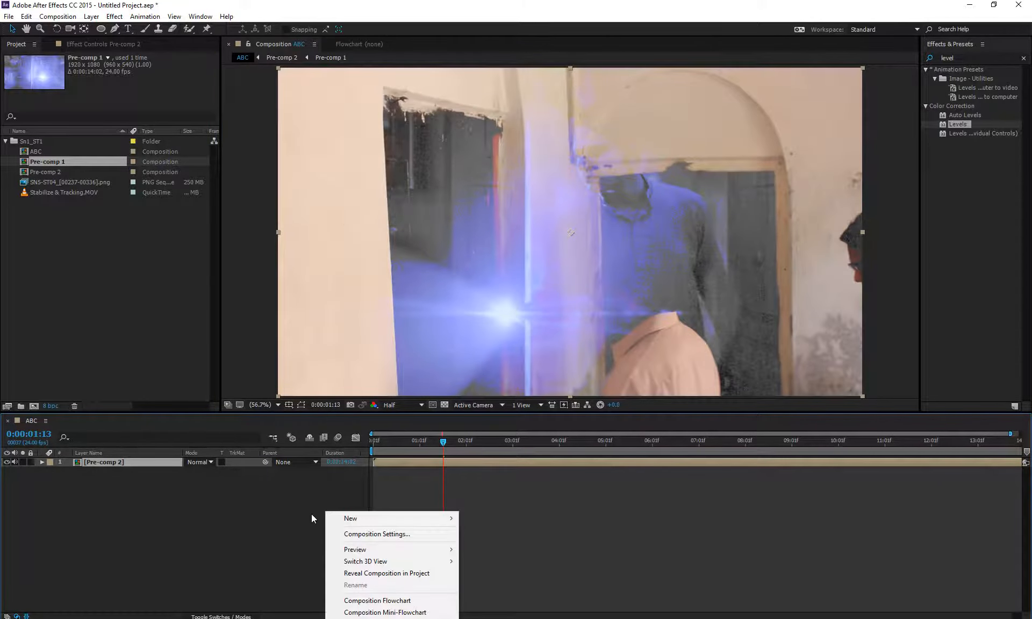
click(432, 602)
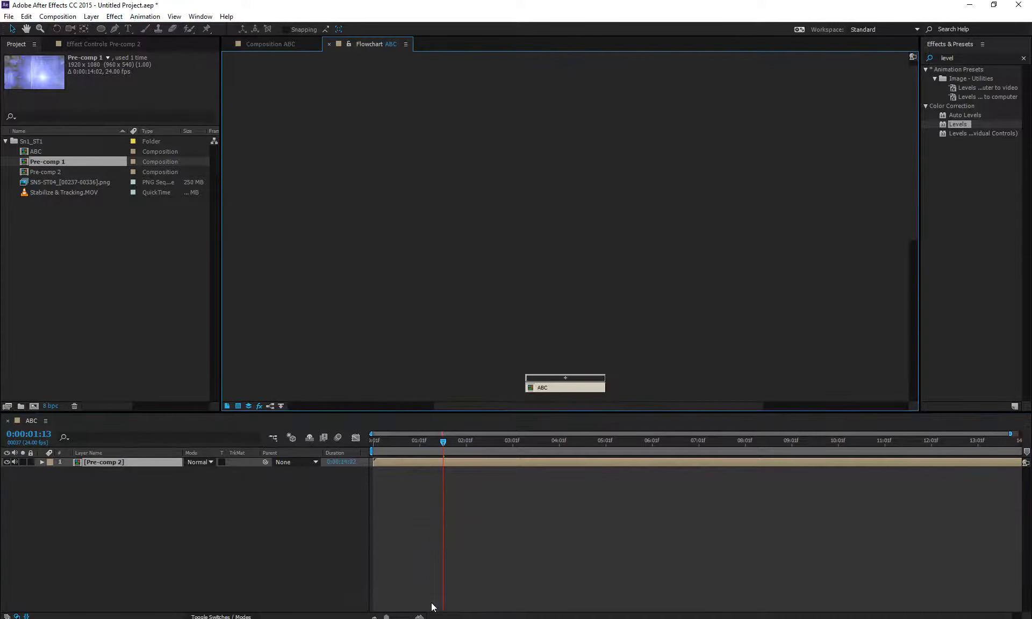
click(564, 377)
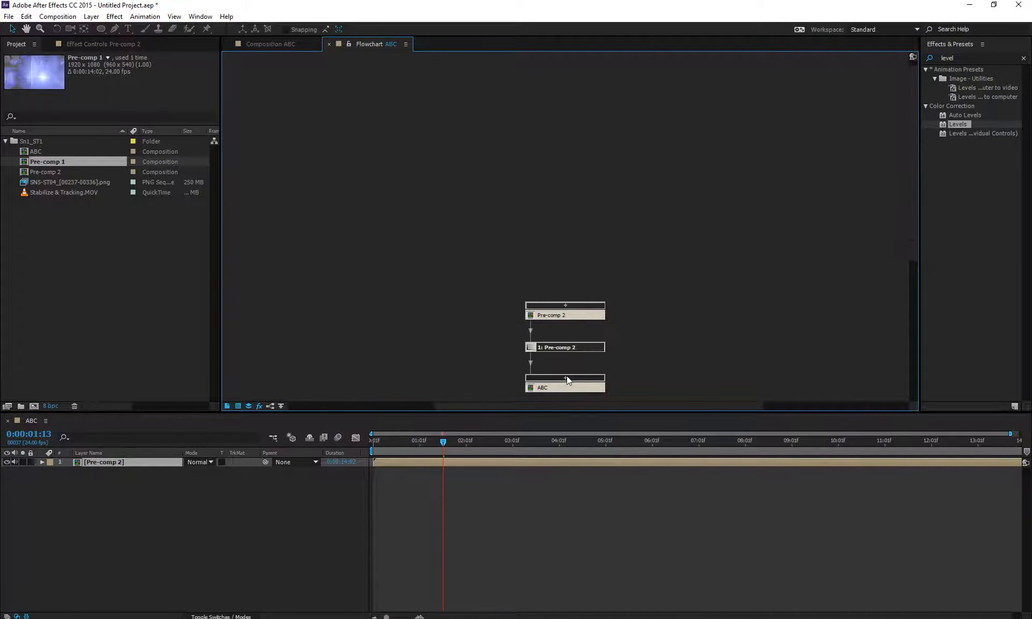
click(567, 305)
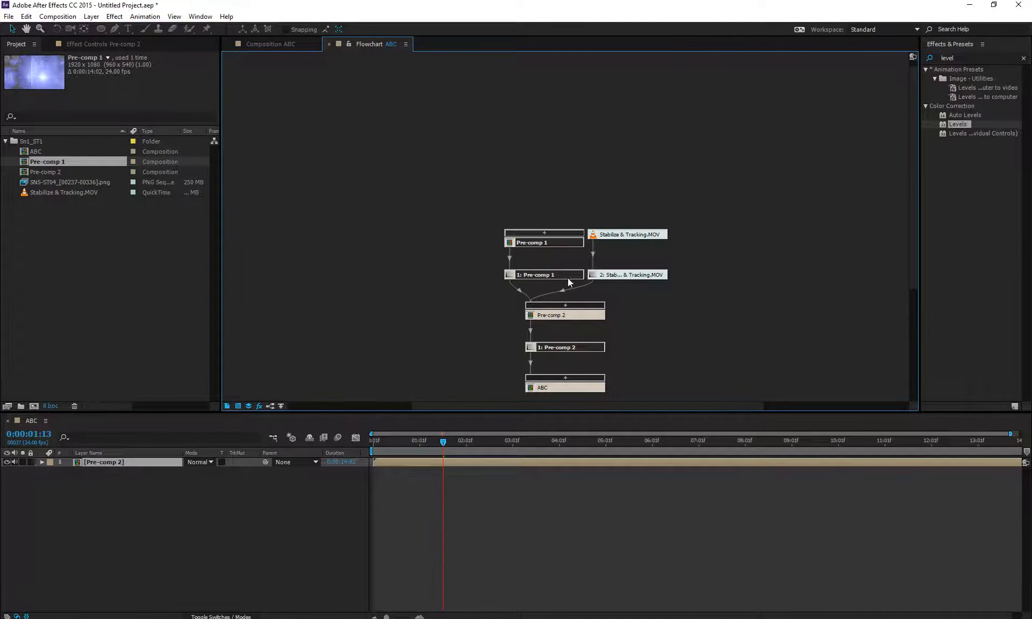
- Rearrange the flowchart by separating the Pre-comp nodes from the footage branch and moving the Stabilize & Tracking.MOV layer node closer to its source
drag(567, 278, 519, 271)
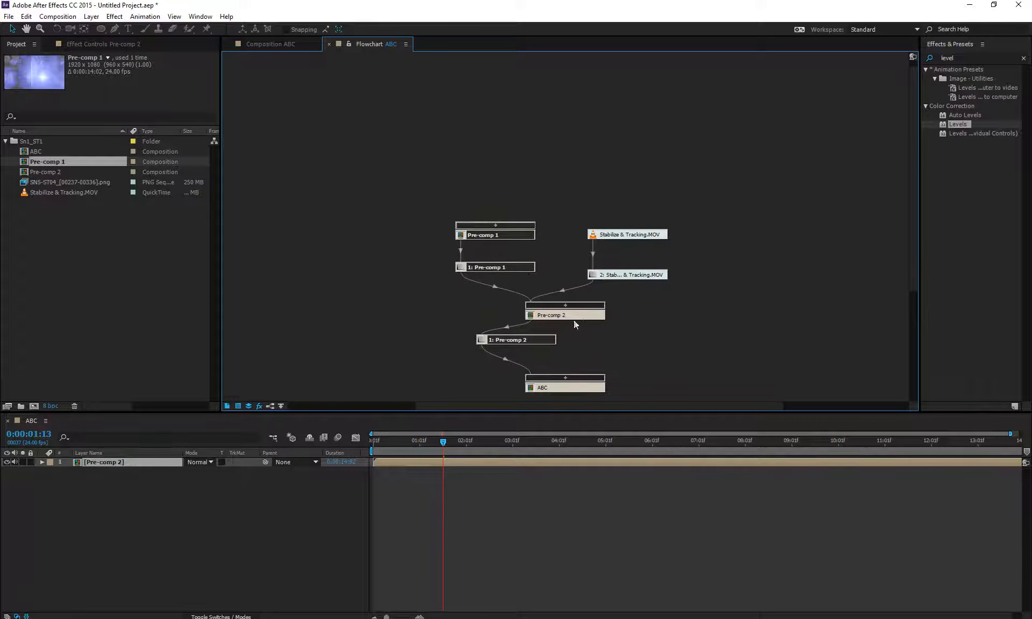
drag(545, 315, 513, 309)
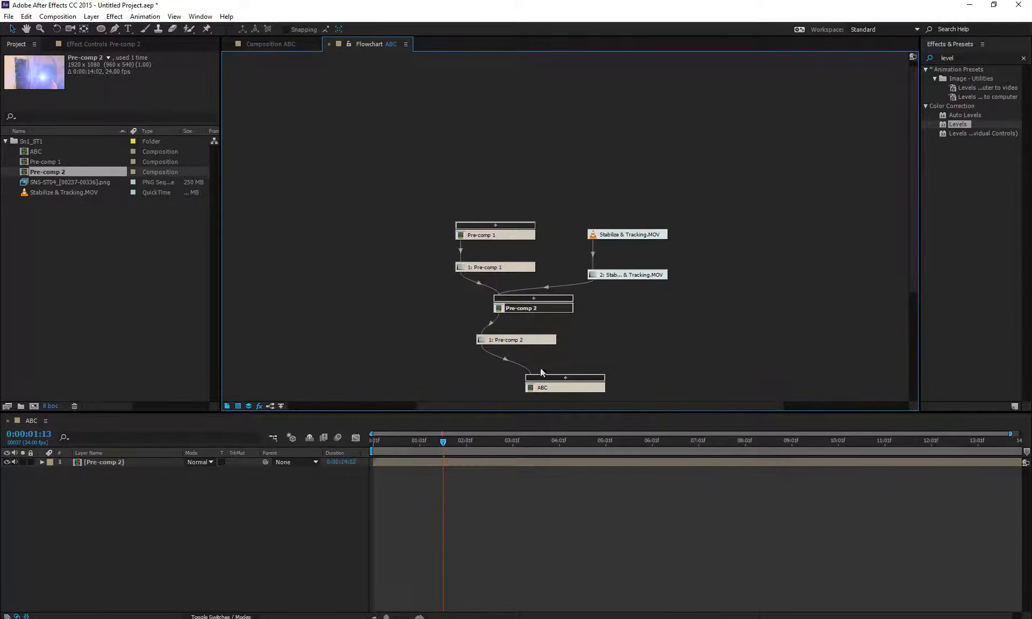
click(623, 235)
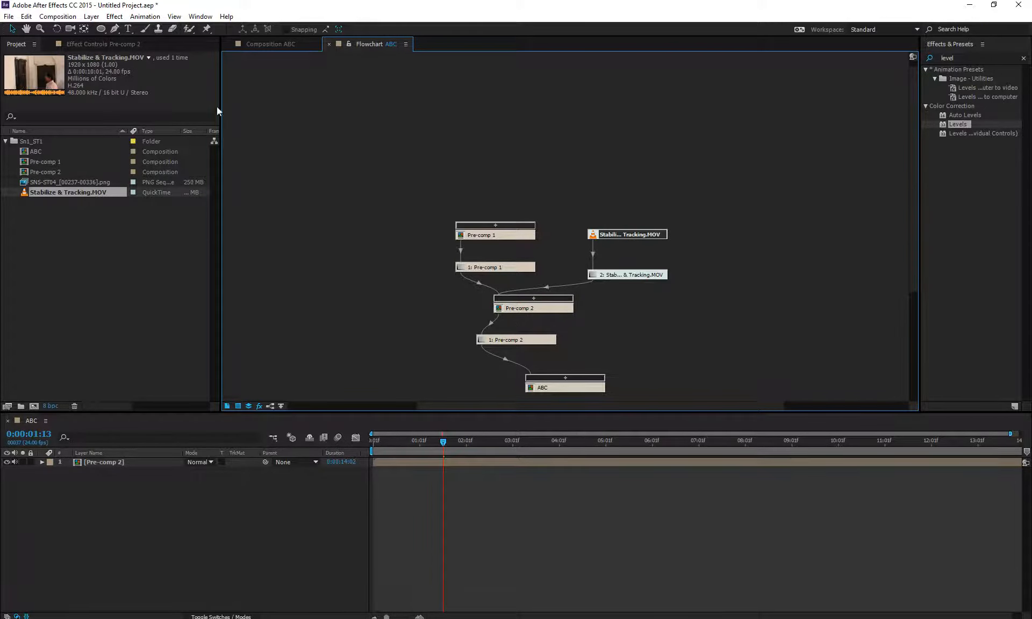
click(618, 275)
click(630, 235)
drag(629, 275, 630, 258)
click(635, 237)
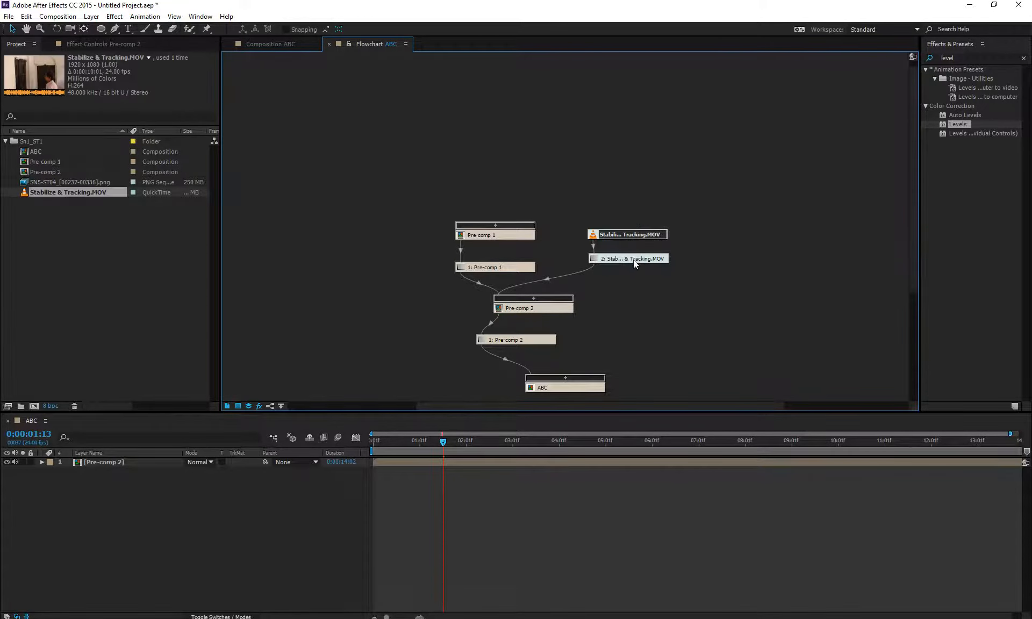
click(633, 260)
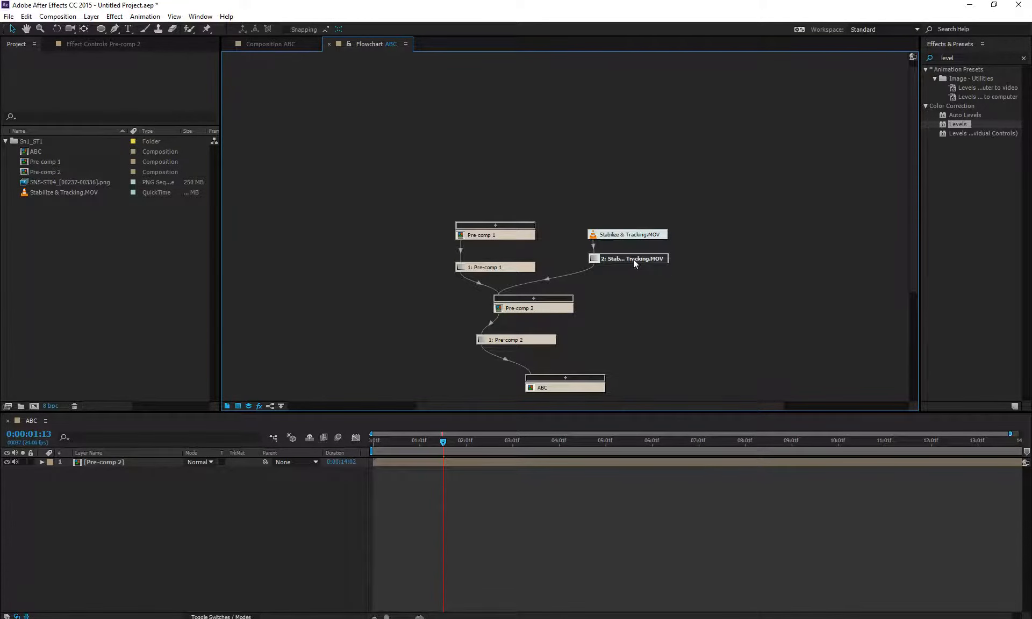
- Expand Pre-comp 1 in the flowchart, and inspect its two PNG sequence layers and their source footage
click(498, 242)
click(492, 225)
click(552, 199)
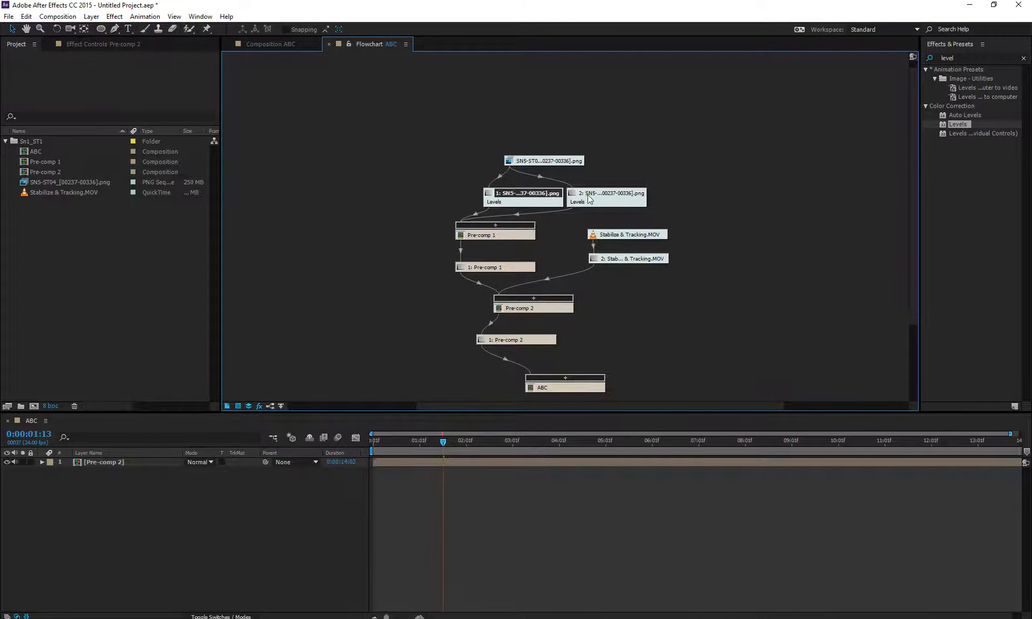
click(589, 199)
click(527, 164)
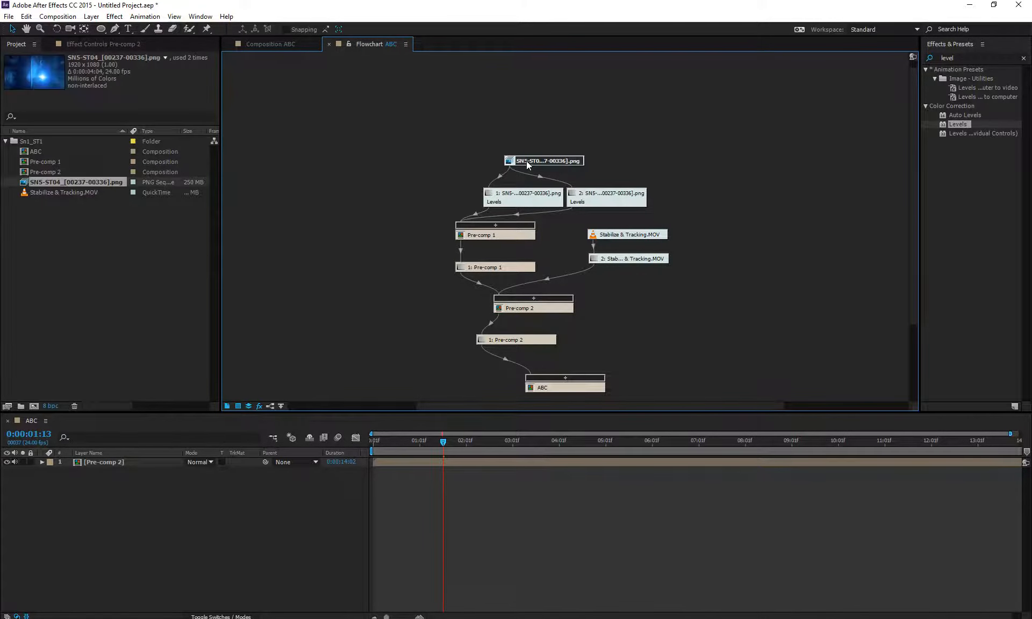
- Inspect the Levels effect on the two PNG sequence layers in the flowchart, and open the first one inside Pre-comp 1
click(530, 199)
click(624, 203)
click(496, 204)
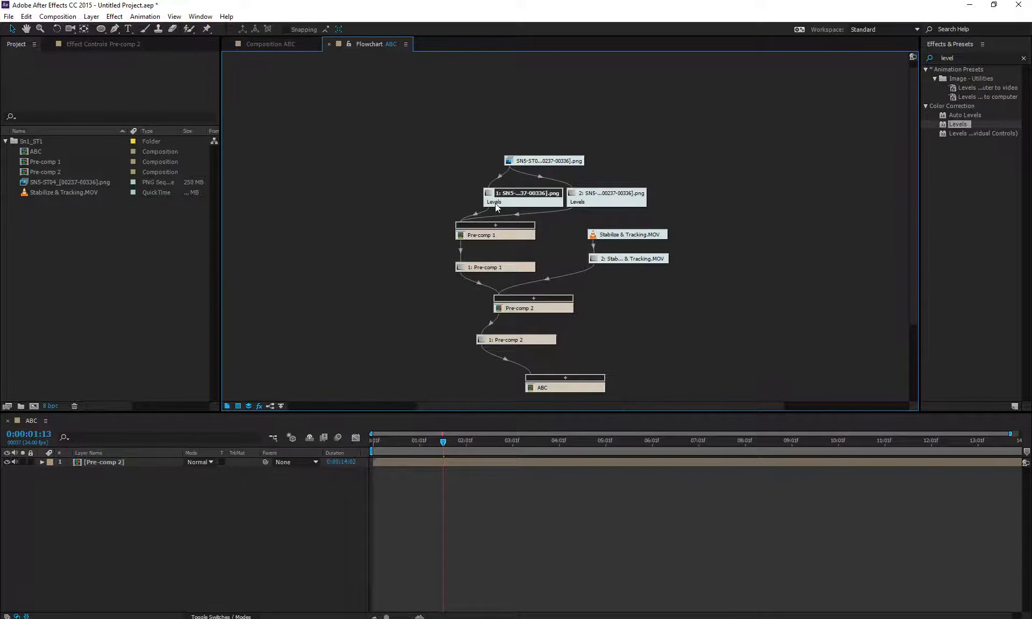
click(77, 44)
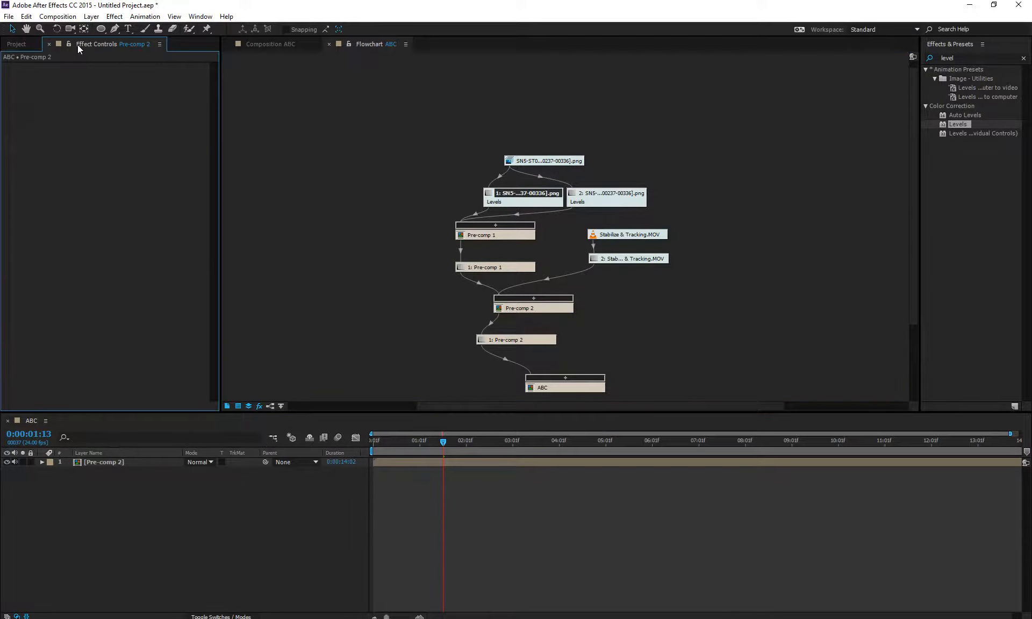
double_click(518, 205)
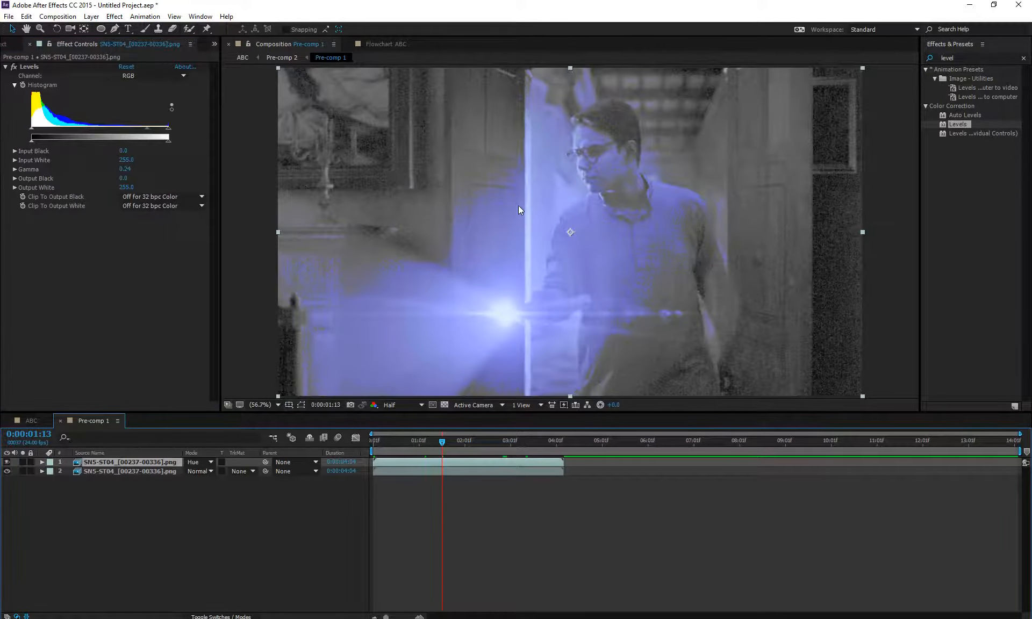
click(404, 39)
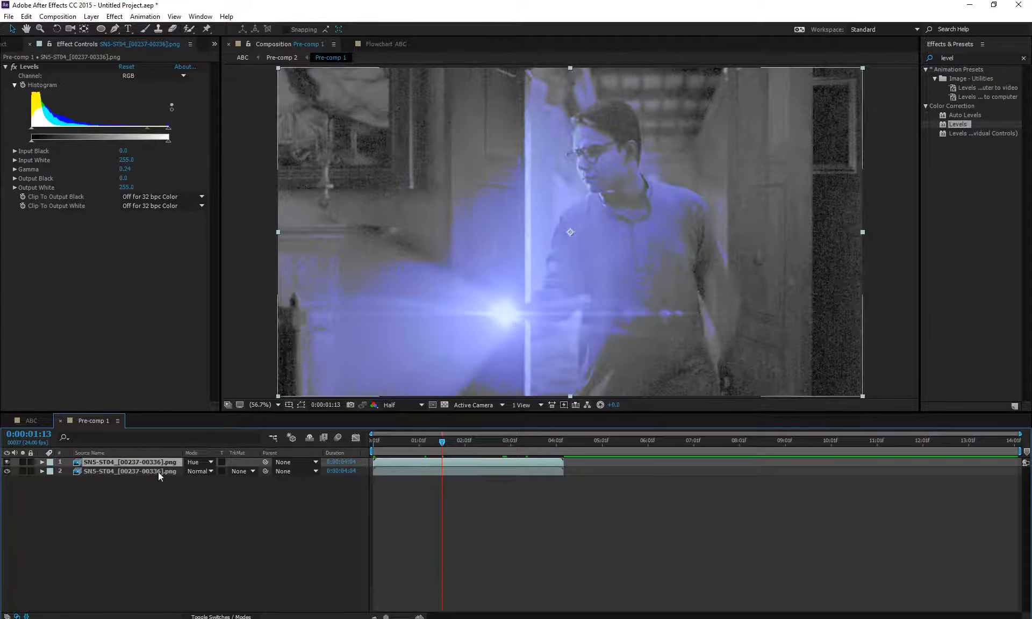
- Replace the Levels effect on the second PNG sequence layer of Pre-comp 1 with Color Balance (HLS)
click(143, 471)
click(35, 69)
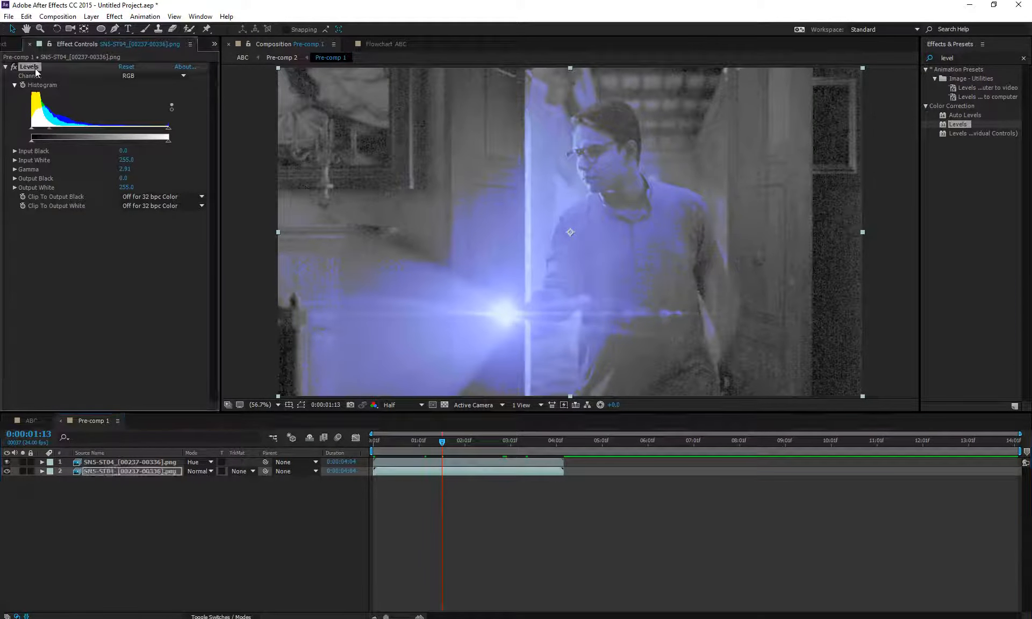
key(Delete)
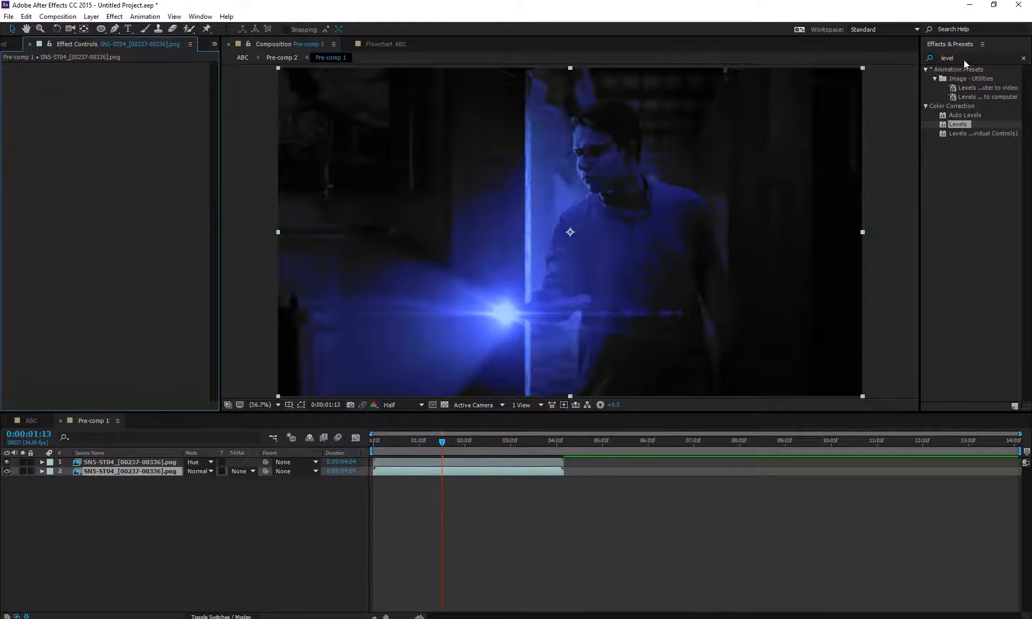
click(963, 58)
text(hls)
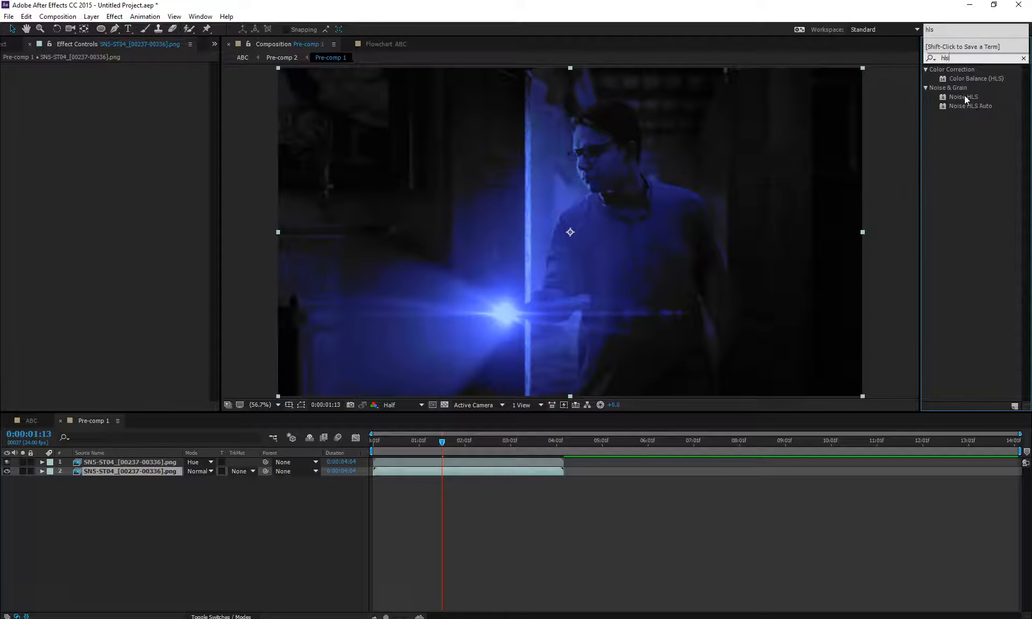
drag(975, 78, 89, 143)
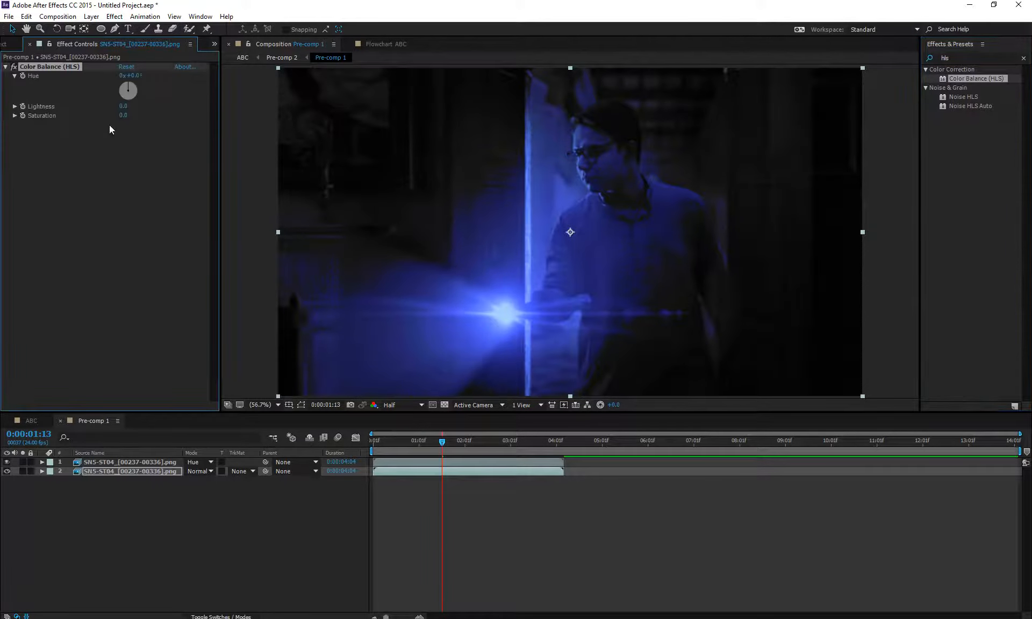
- In the ABC flowchart, raise the PNG sequence source node and spread its two layer nodes apart above Pre-comp 1
click(377, 46)
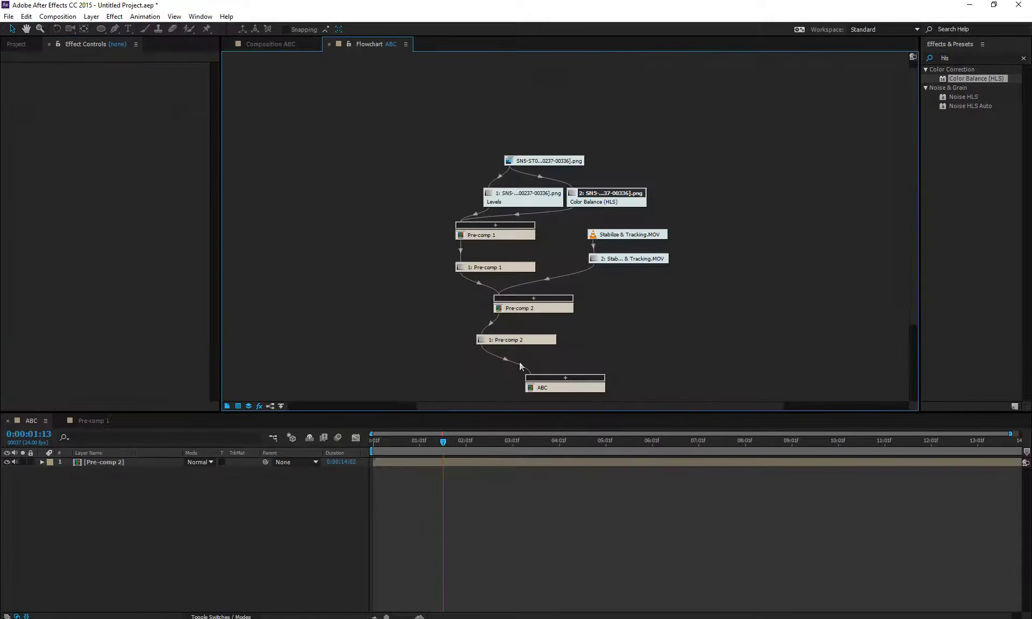
drag(547, 160, 549, 102)
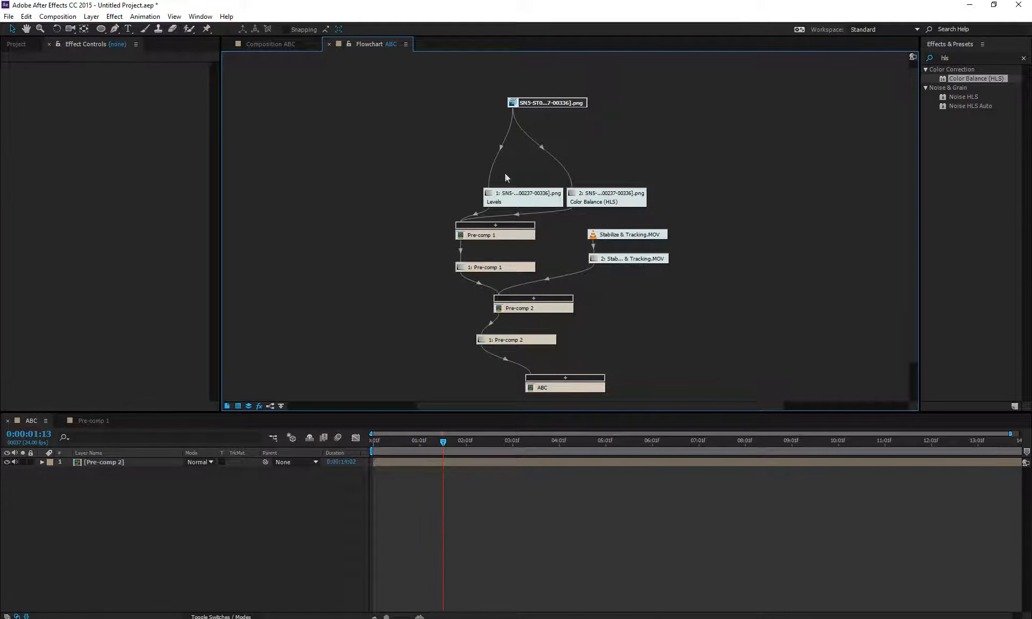
drag(543, 200, 481, 173)
drag(592, 198, 604, 159)
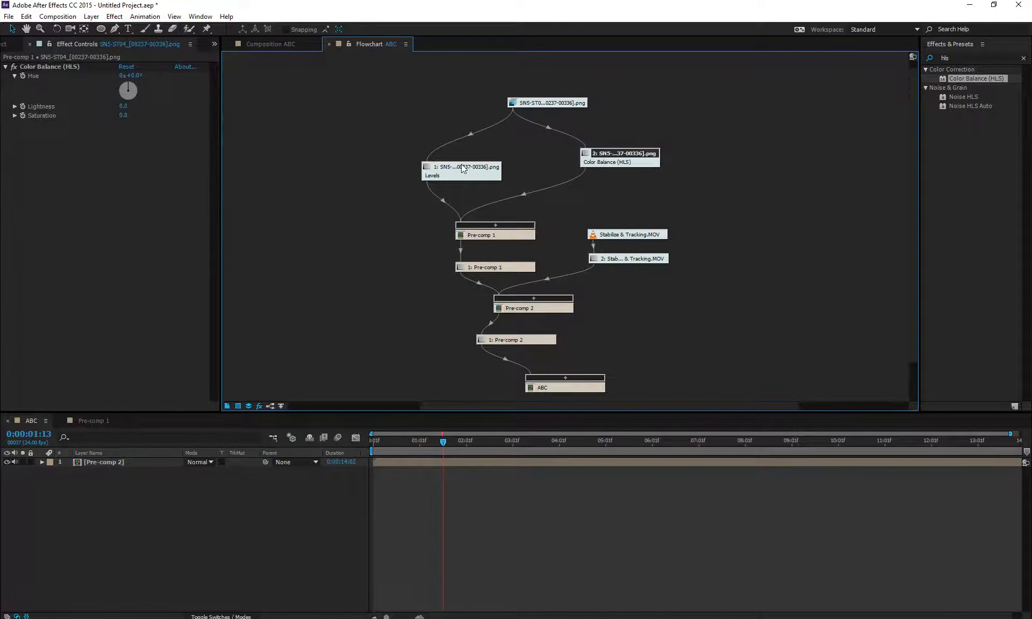
drag(464, 168, 484, 160)
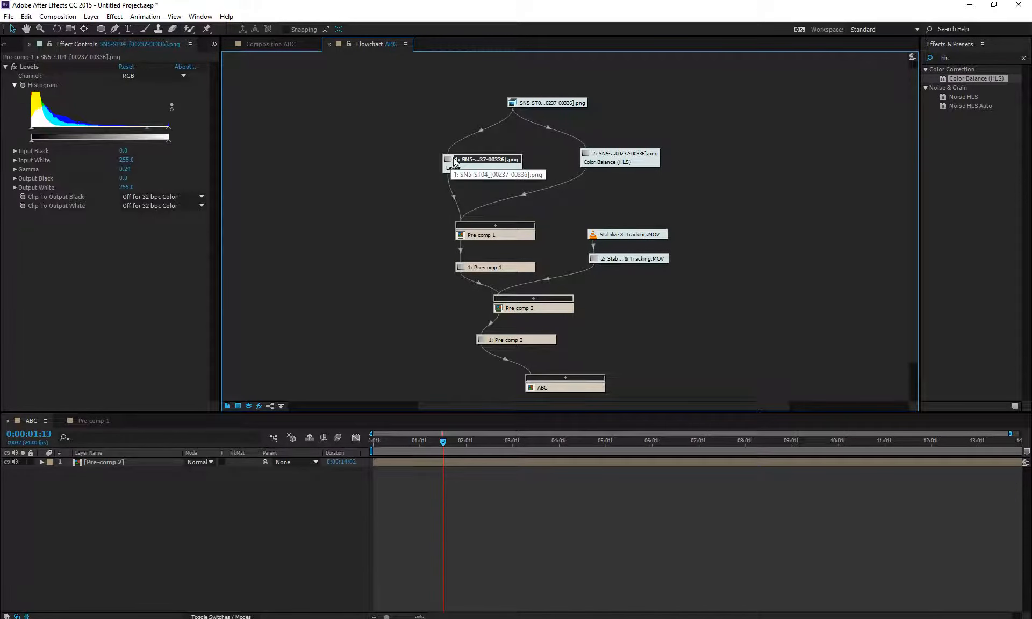
- Compare the layers in the Pre-comp 1 timeline with the flowchart, opening the composition from its node and returning to the flowchart
click(97, 422)
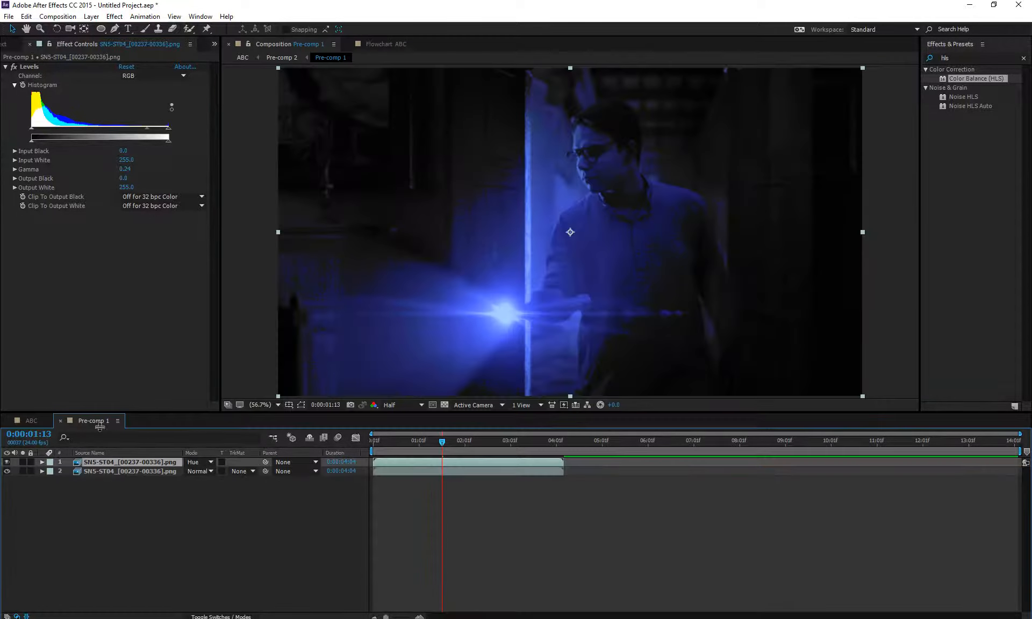
click(376, 46)
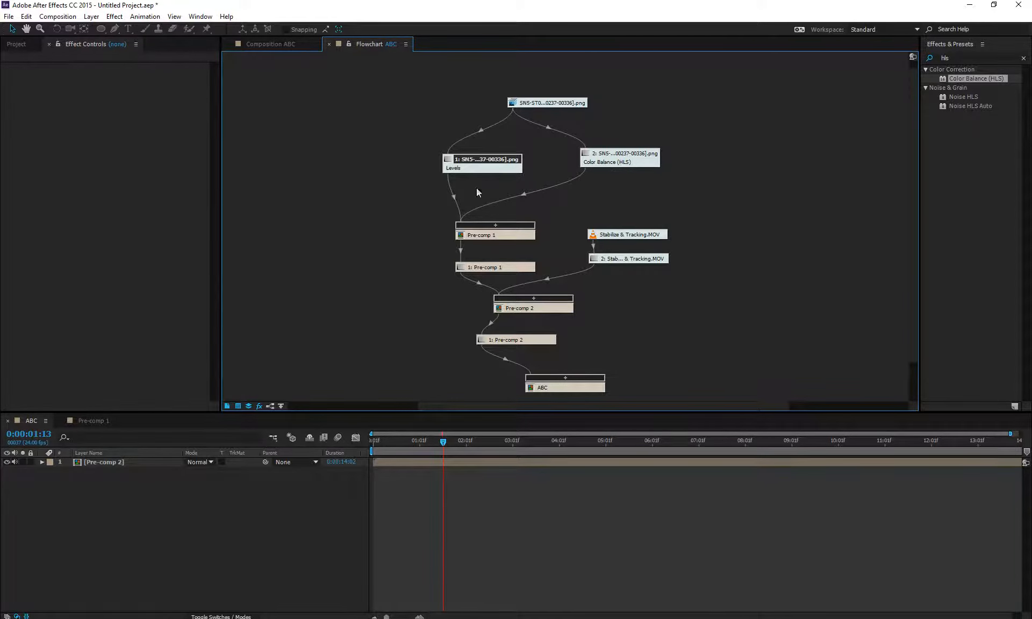
click(482, 224)
click(481, 224)
drag(486, 234, 506, 221)
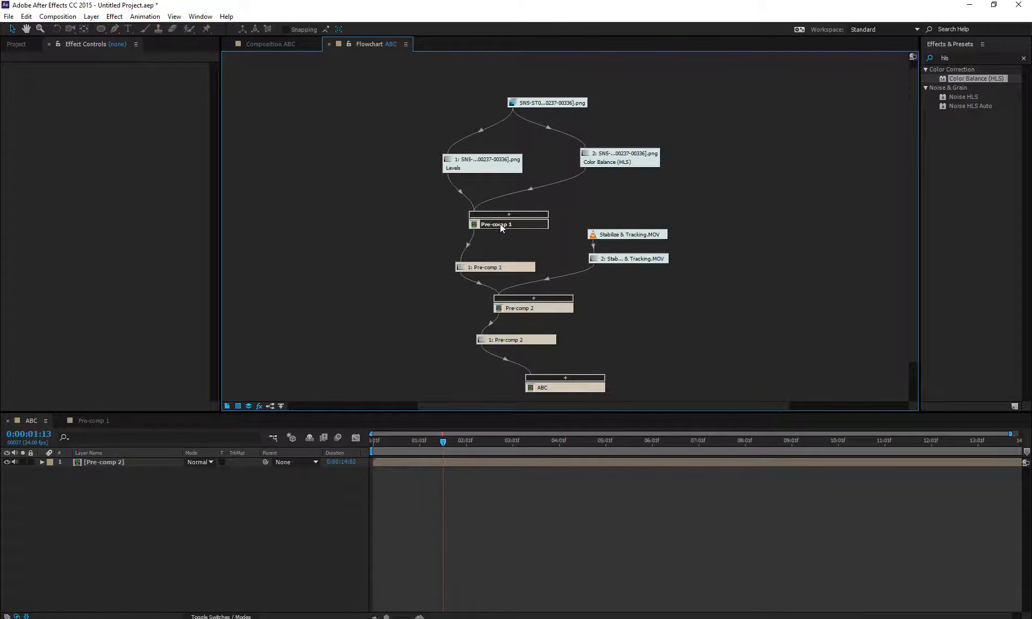
double_click(504, 222)
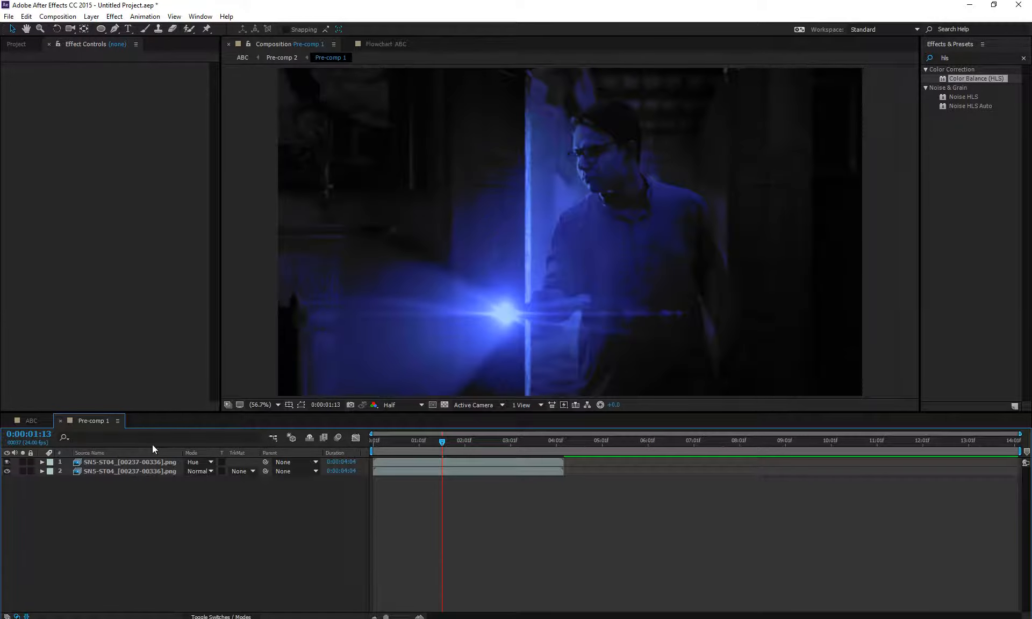
click(390, 45)
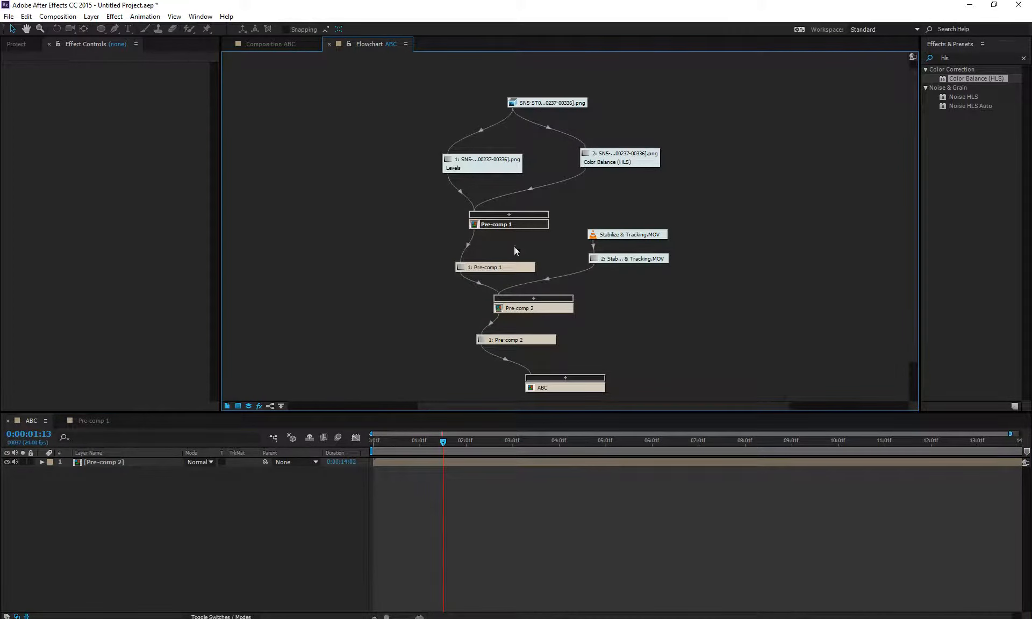
- Align the Pre-comp 1 node under the Levels layer node, bring its layer node closer beneath it, and close the flowchart
drag(514, 223, 486, 225)
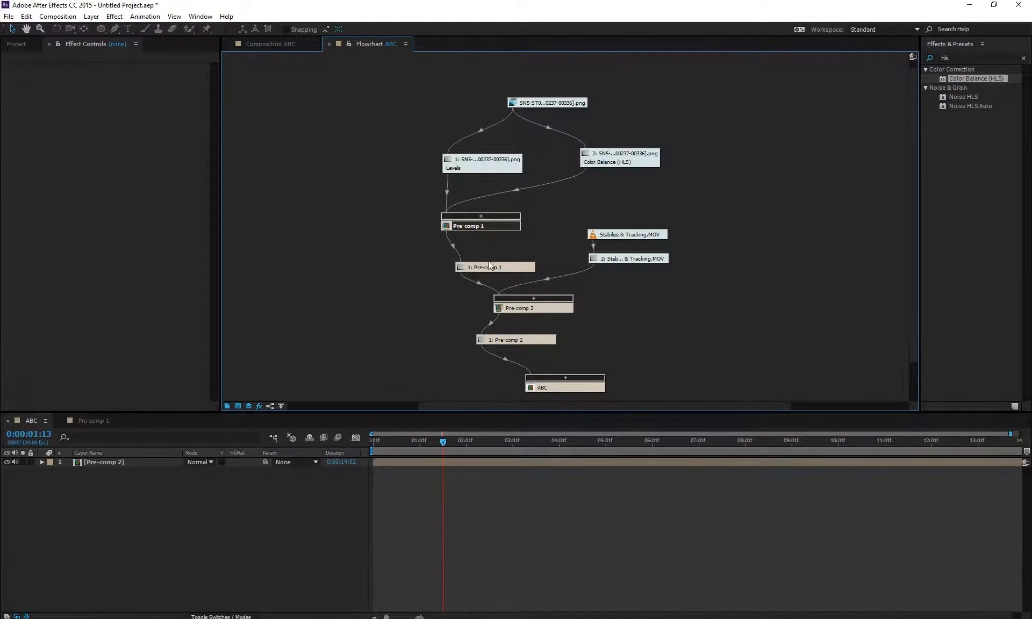
drag(491, 270, 488, 253)
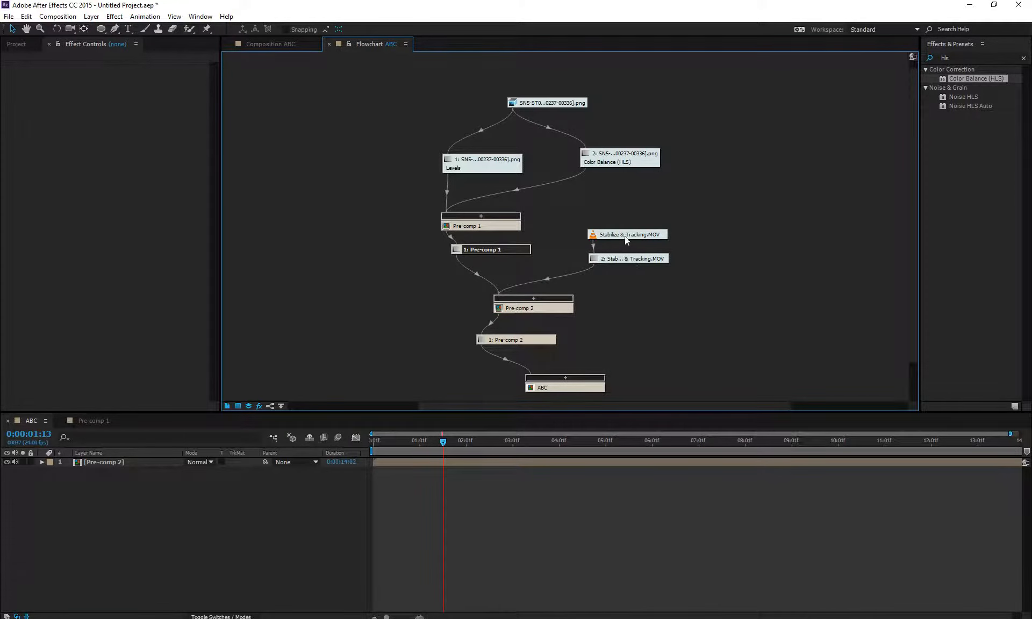
click(629, 260)
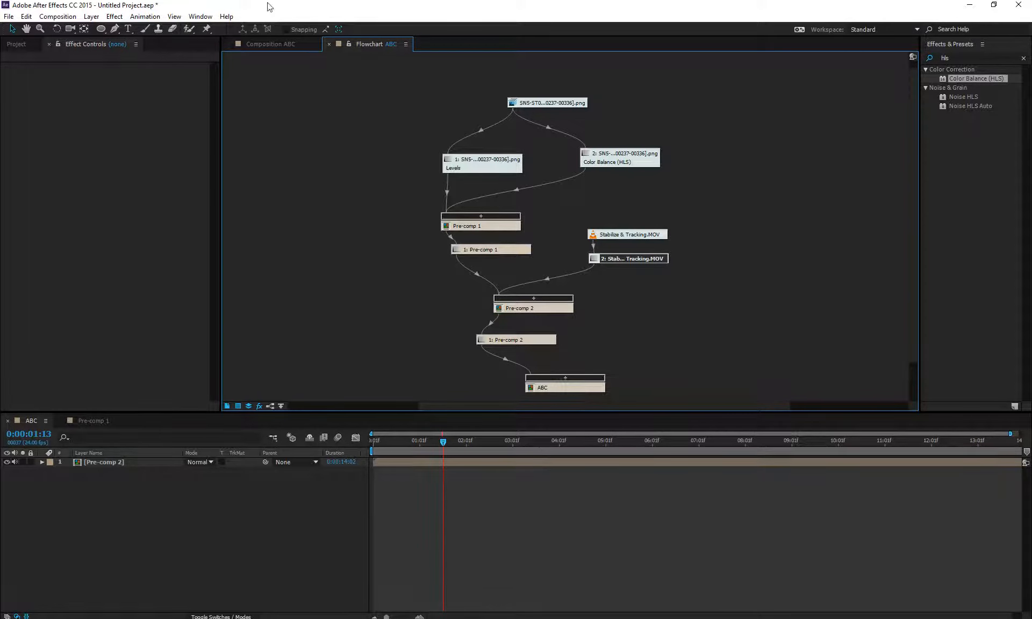
click(159, 502)
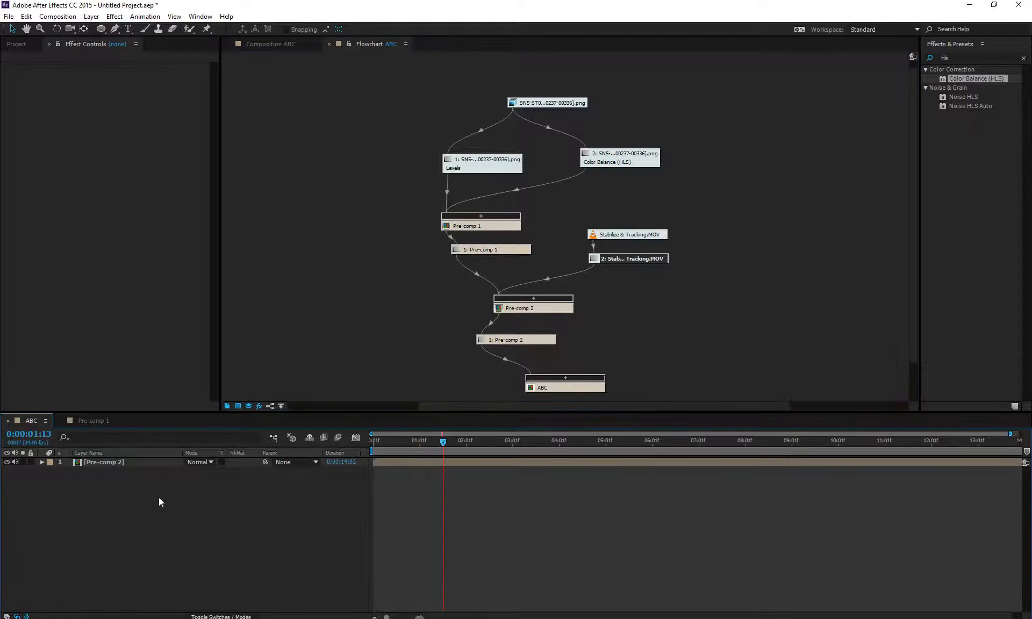
click(328, 44)
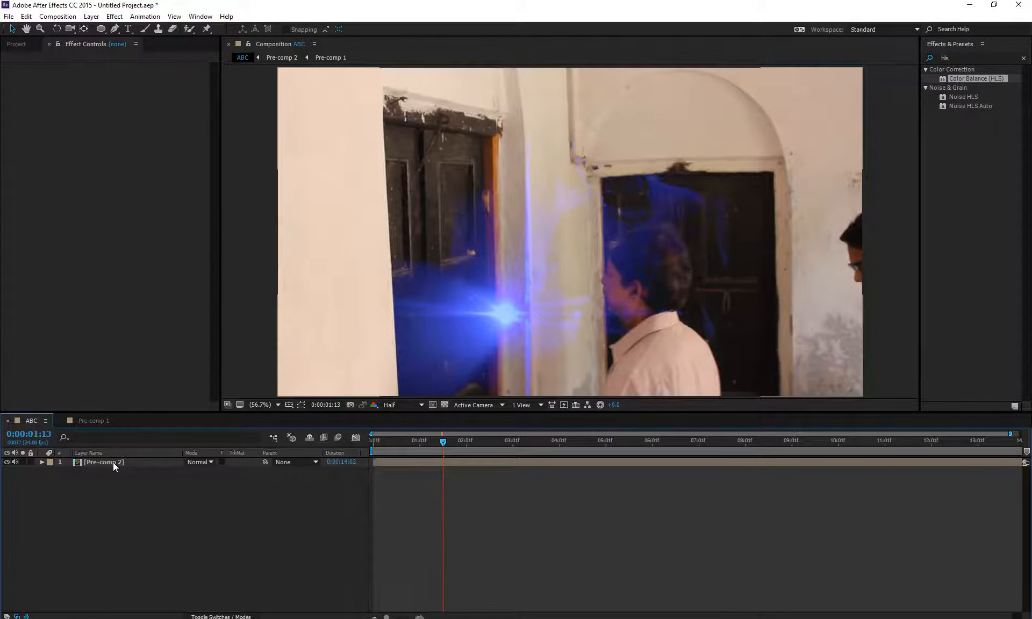
- Delete the ABC, Pre-comp 1 and Pre-comp 2 compositions from the project
click(16, 45)
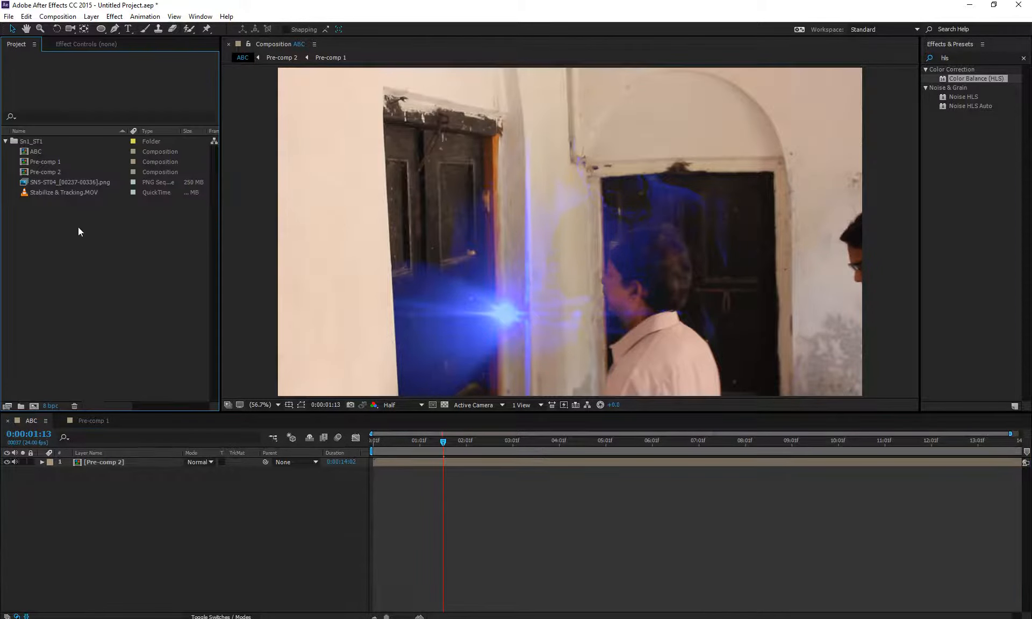
click(64, 172)
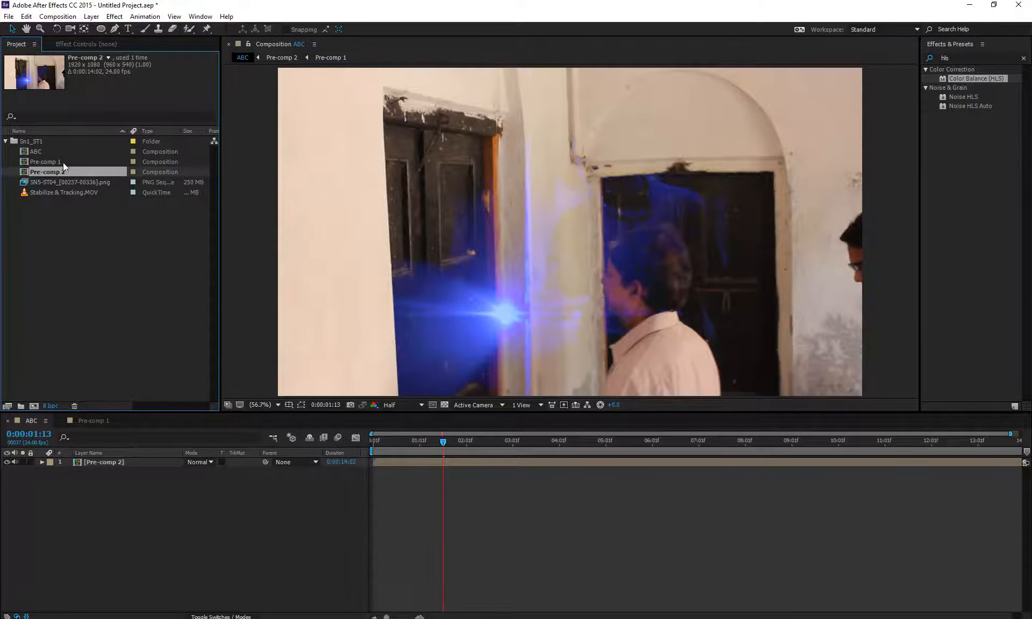
shift+click(62, 163)
shift+click(53, 152)
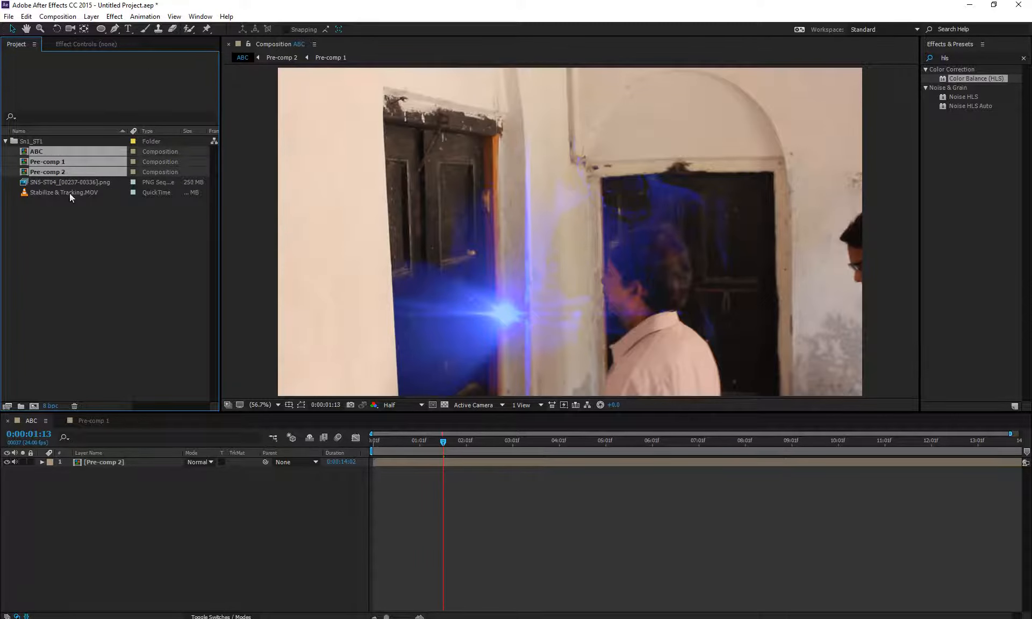
key(Delete)
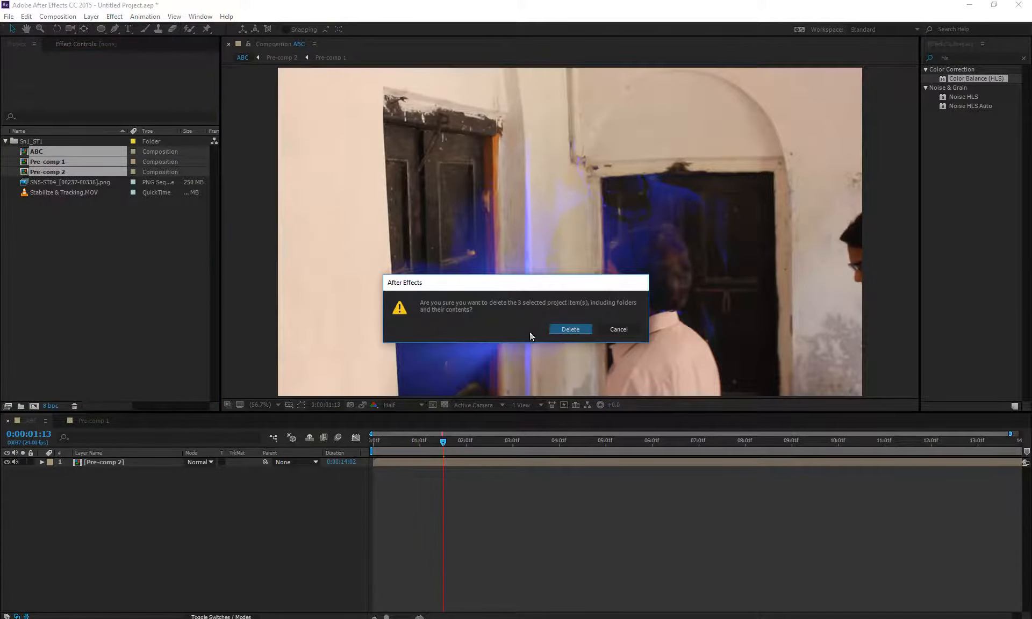
click(560, 330)
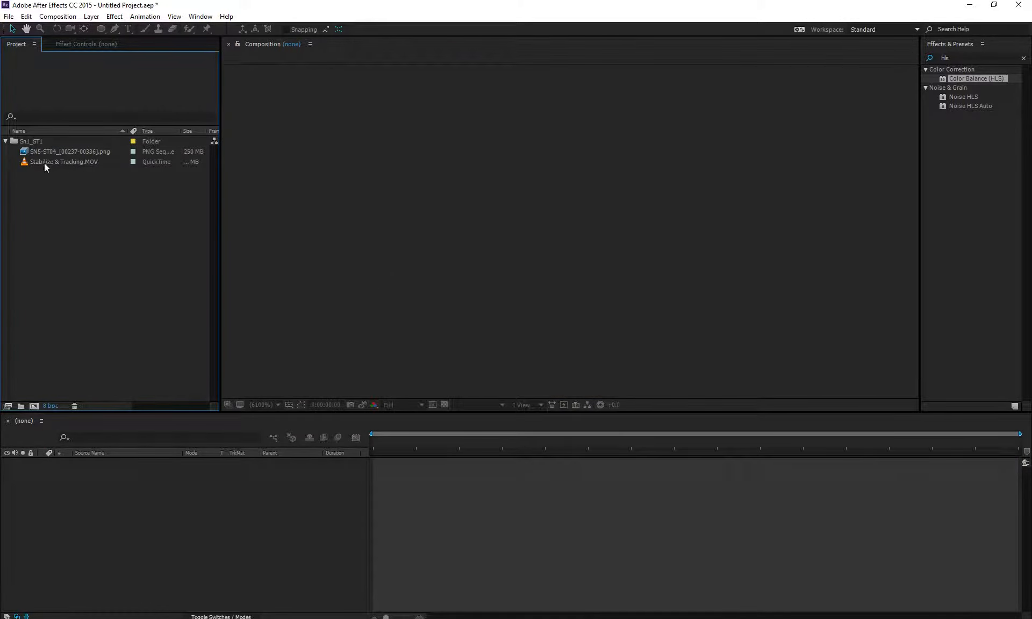
click(56, 148)
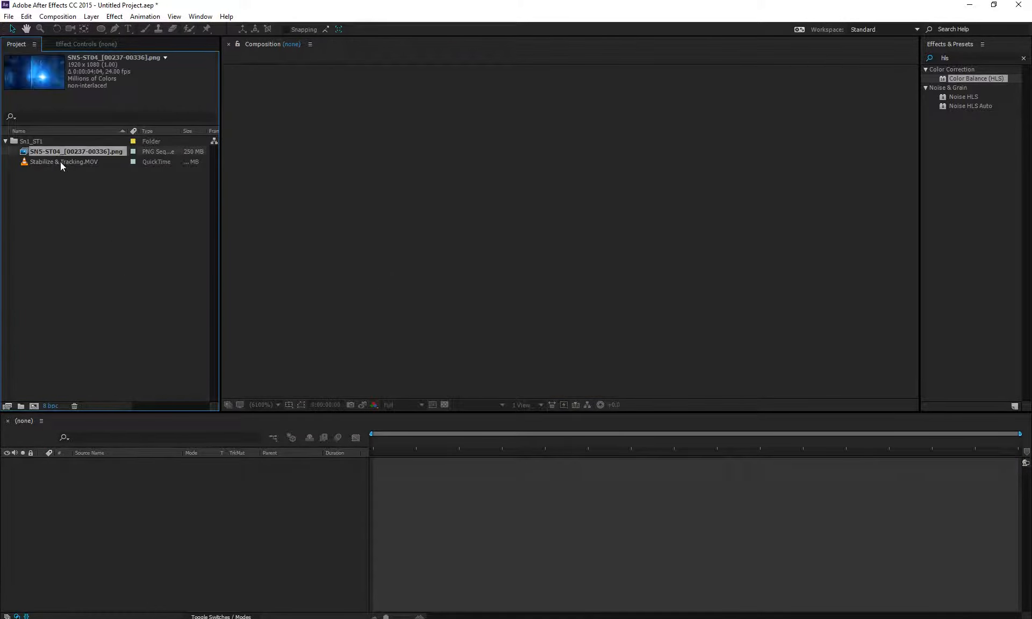
click(60, 162)
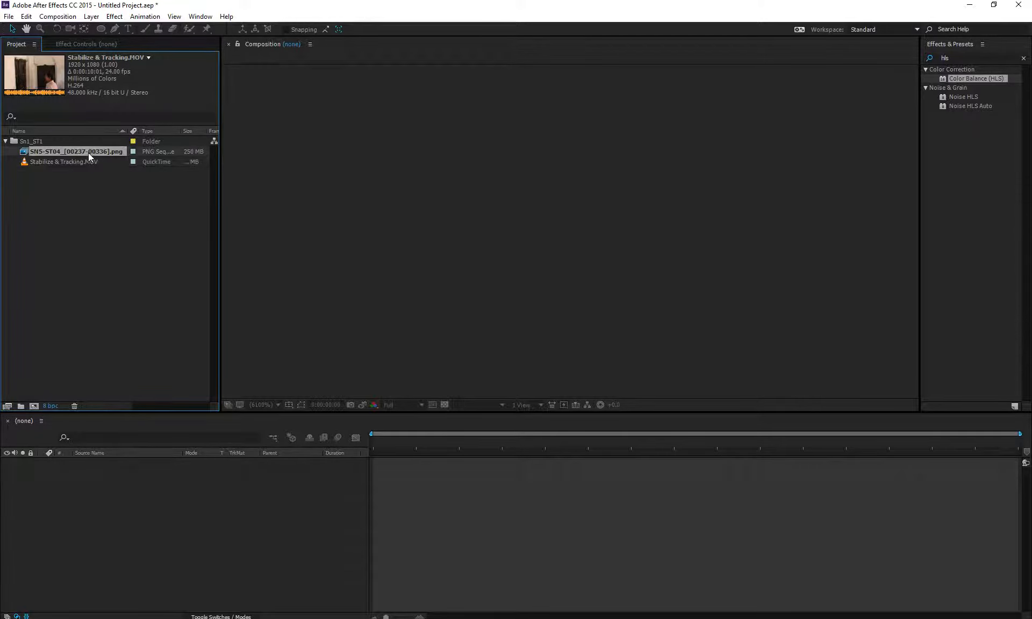
drag(89, 152, 34, 408)
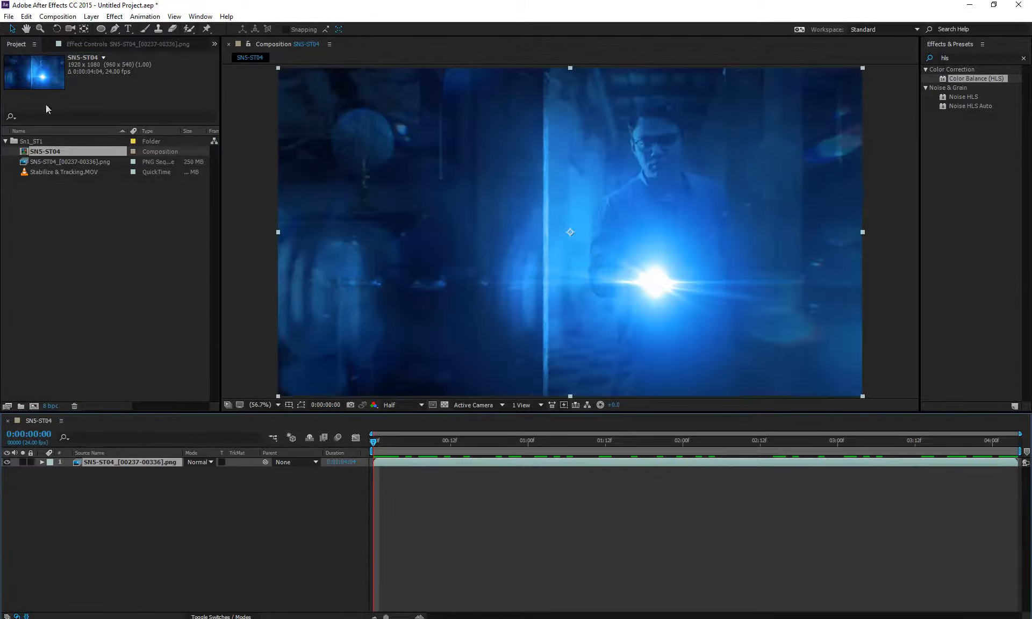
- Move the current time to 0:00:00:05, shift the PNG sequence layer forward in the timeline, and undo the shift
click(33, 439)
text(5)
key(Return)
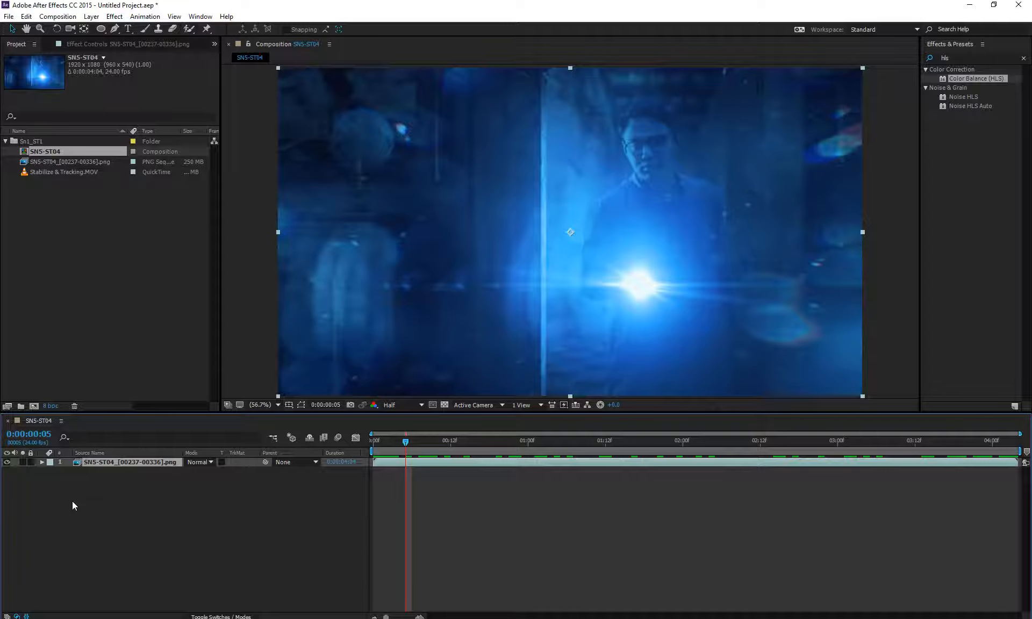
drag(419, 462, 584, 544)
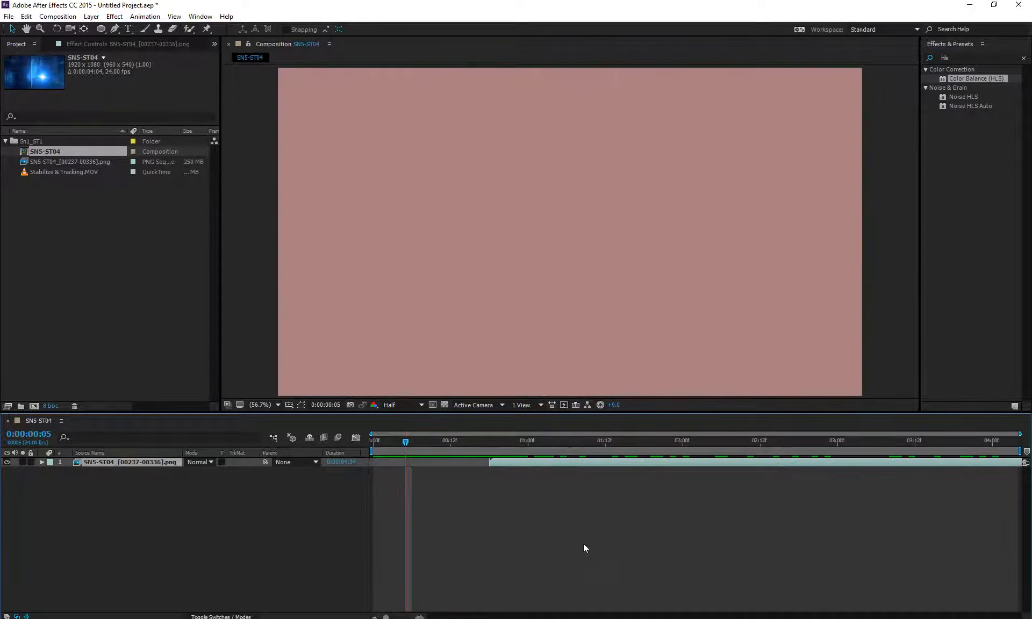
key(ctrl+z)
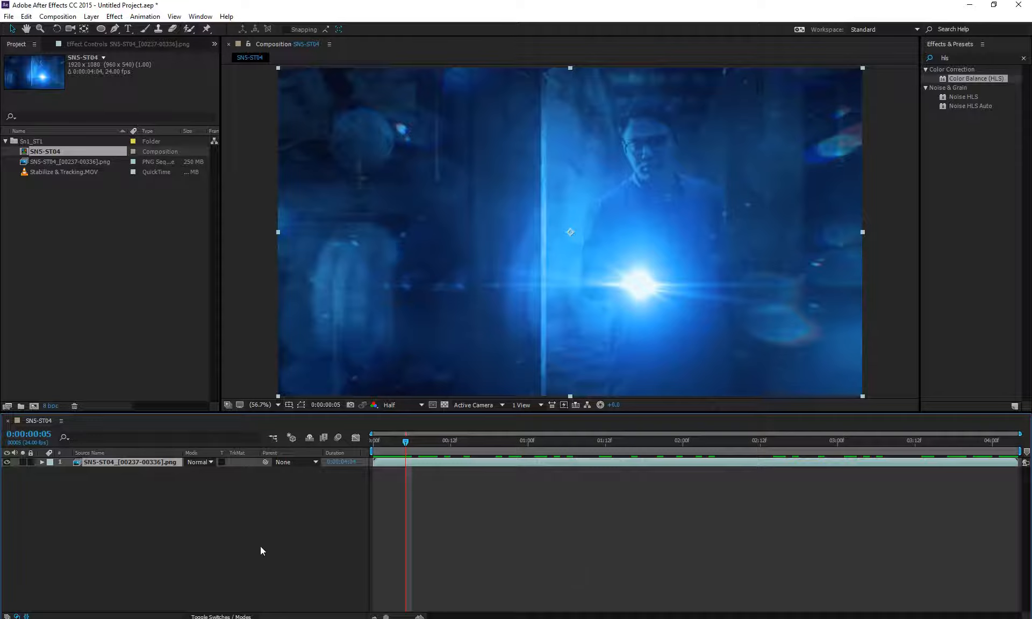
- Move the current time of the SN5-ST04 composition to 0:00:03:00
click(42, 438)
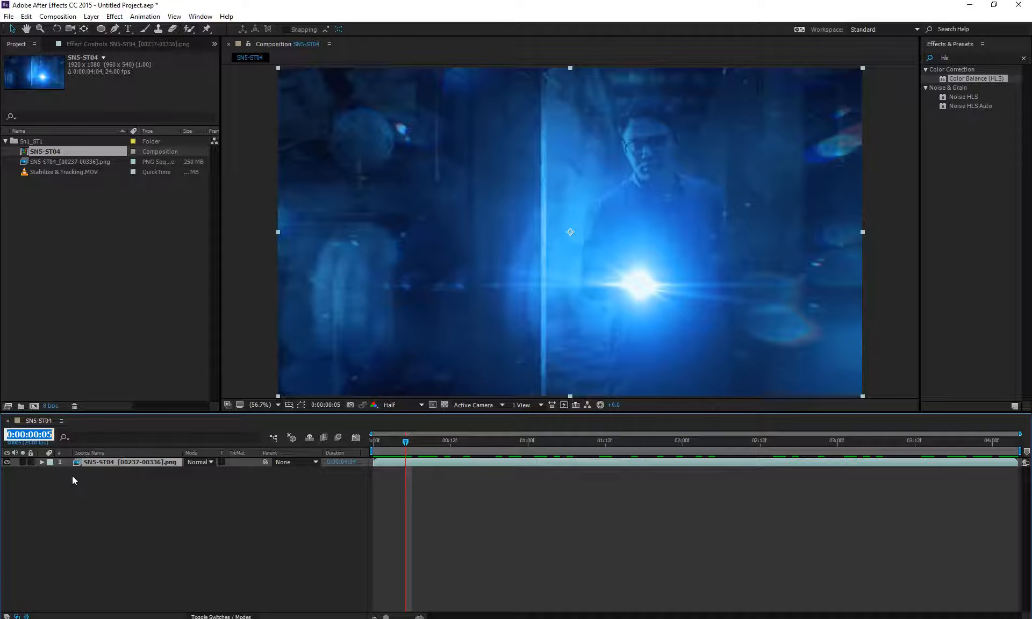
text(3)
key(Return)
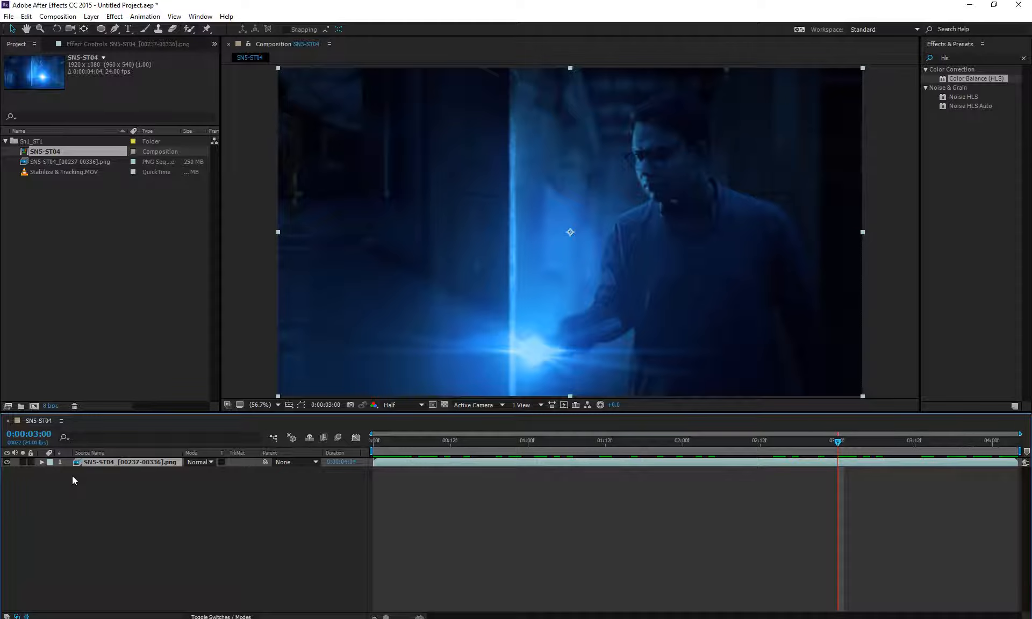
- Move the current time of the SN5-ST04 composition to 0:00:02:16
key(alt+shift+j)
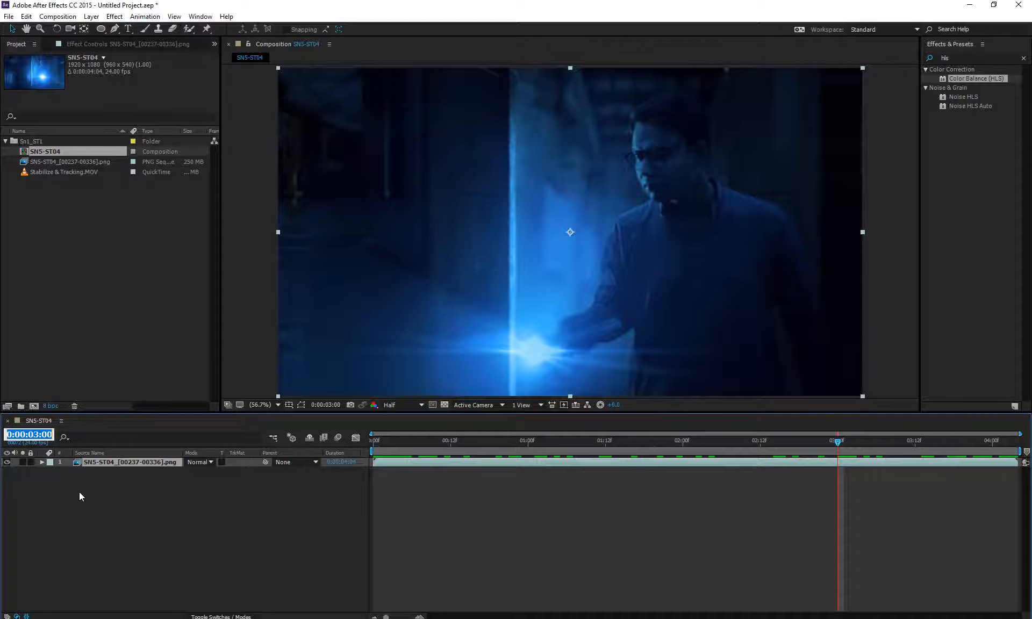
text(2.16)
key(Return)
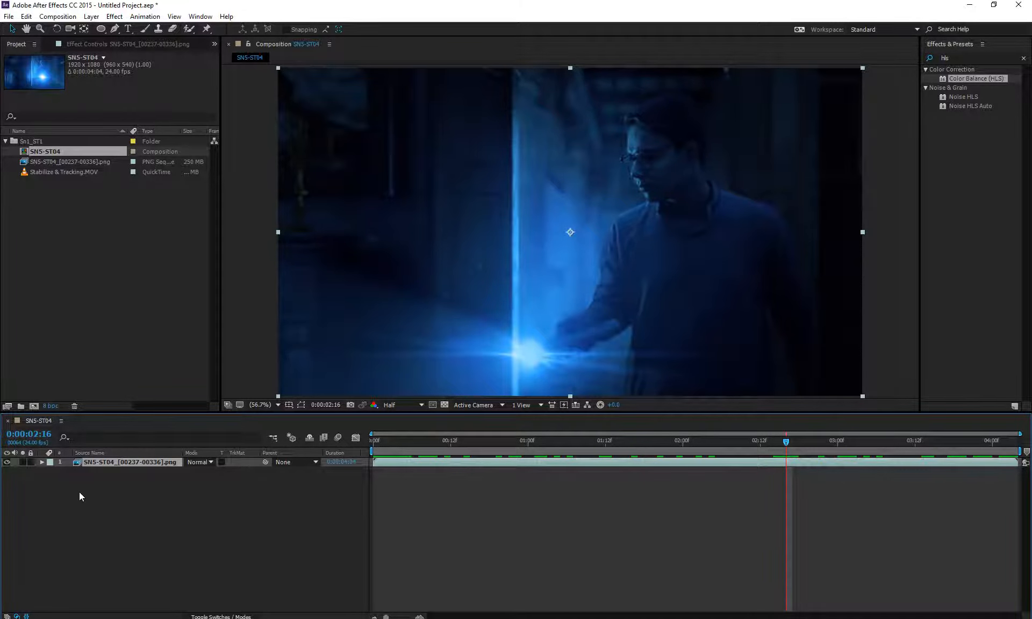
click(38, 438)
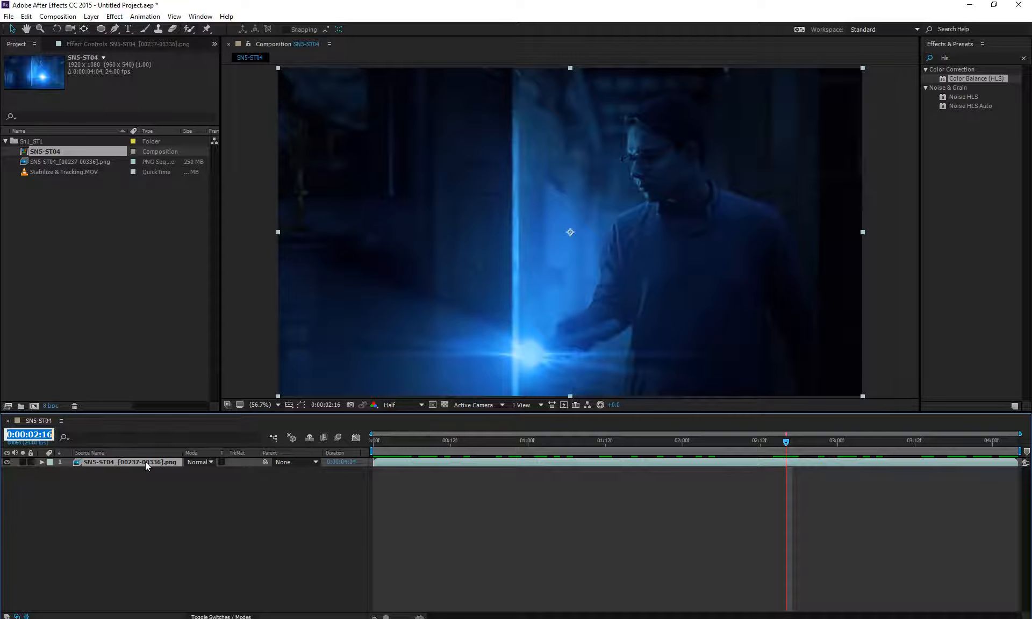
click(144, 172)
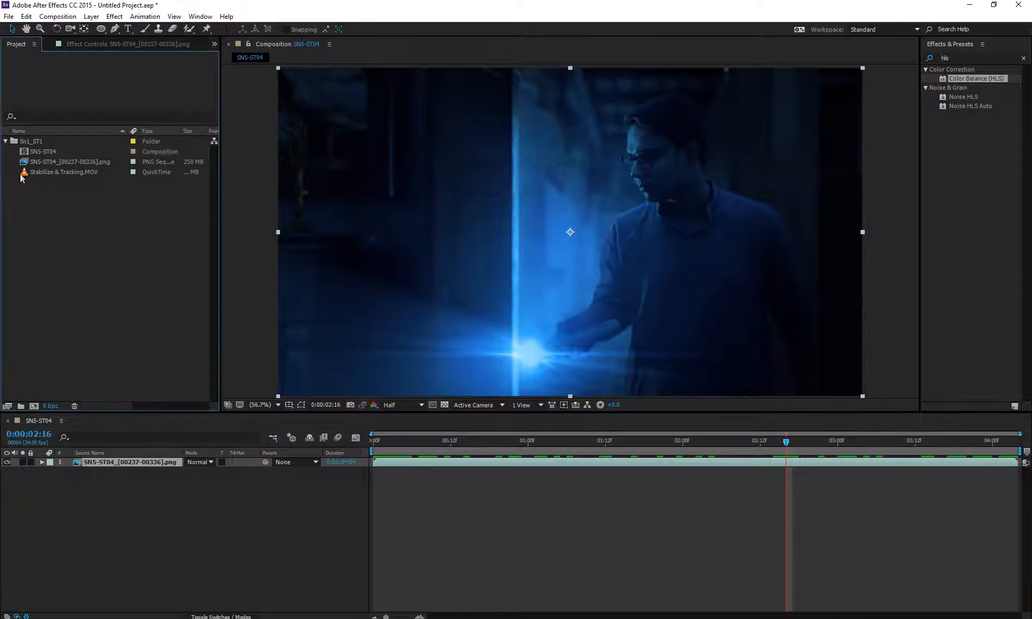
- Create a composition from Stabilize & Tracking.MOV and move its current time to 0:02:03:14 and back to 0:00:10:01
drag(42, 170, 34, 405)
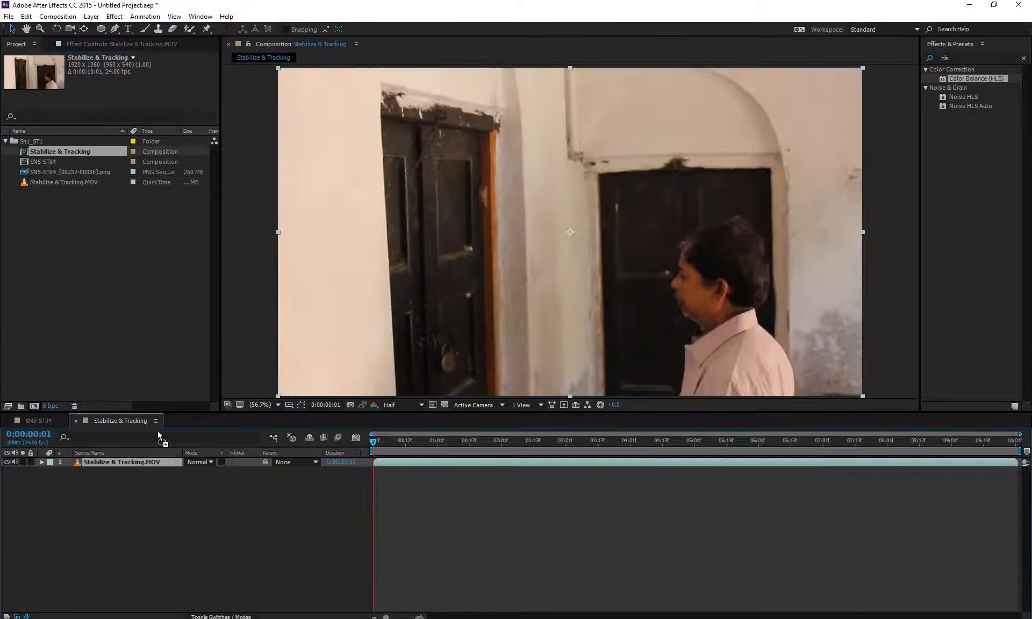
click(32, 437)
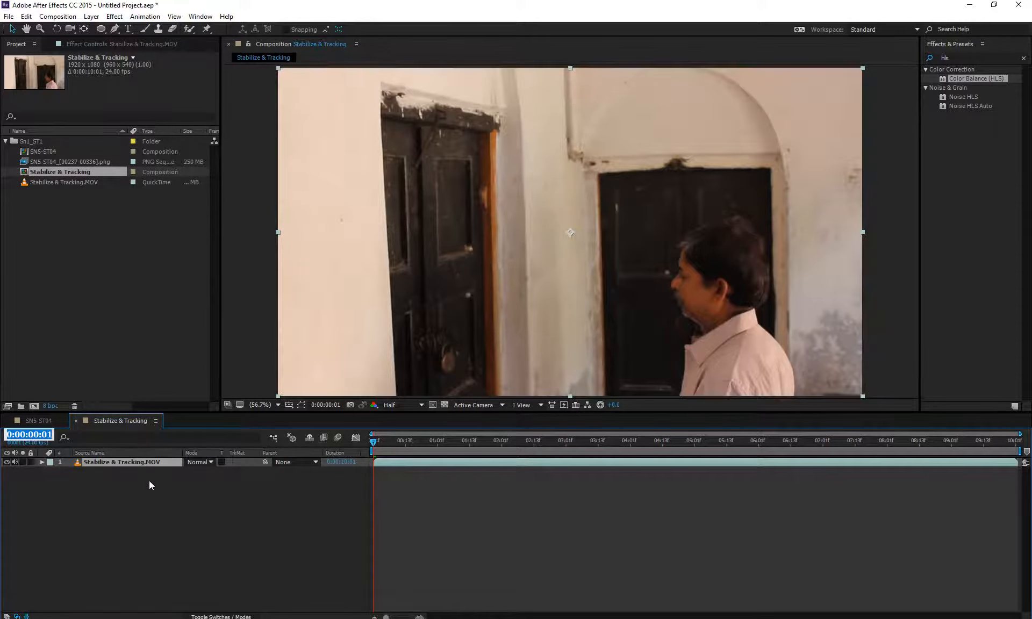
text(2.3.14)
key(Return)
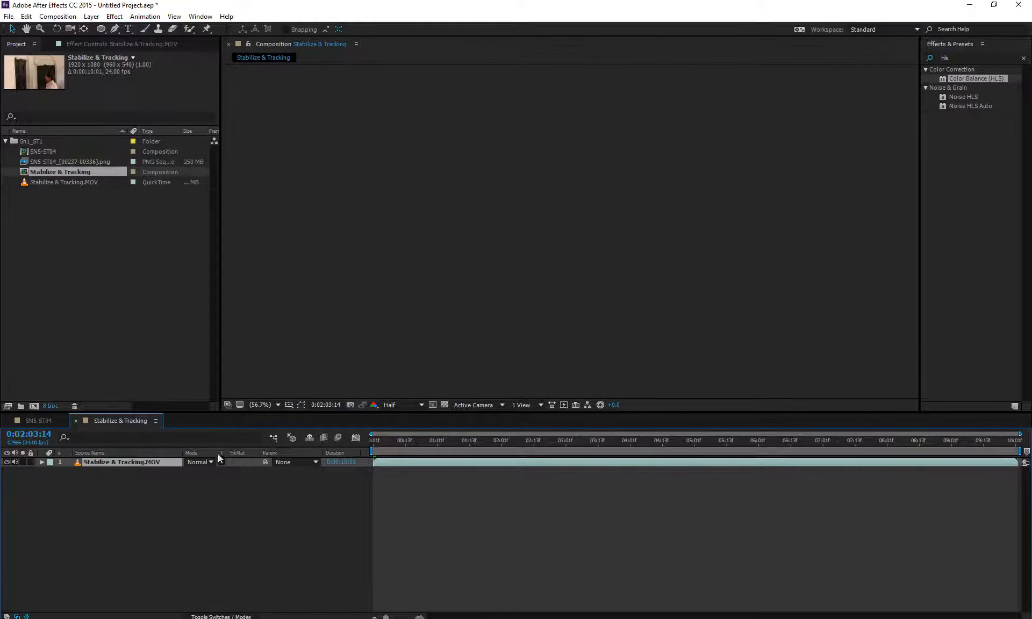
drag(795, 442, 1016, 442)
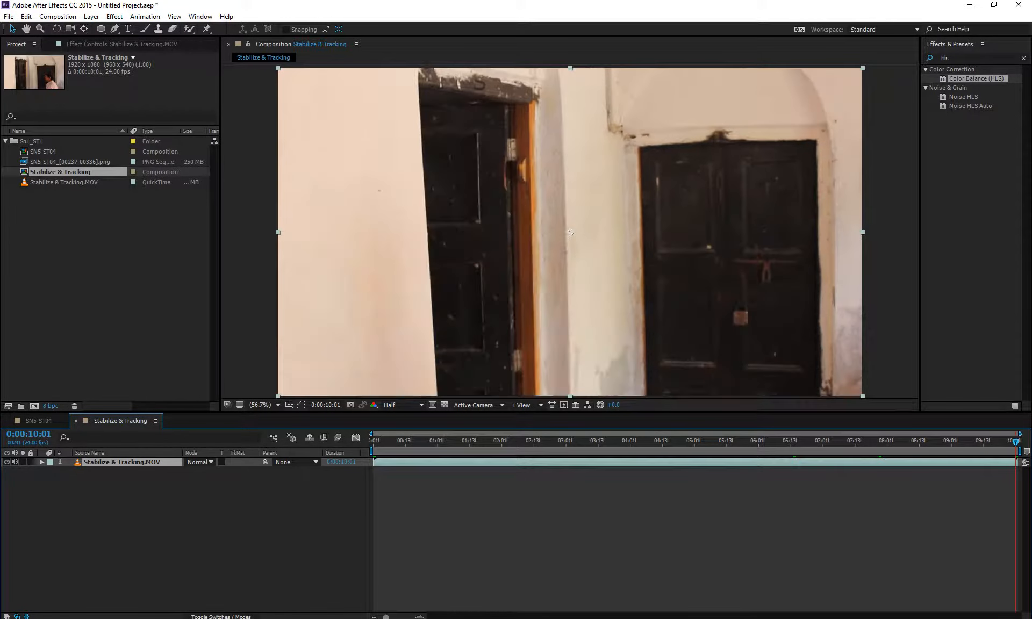
- Close the Stabilize & Tracking composition and delete it from the project
click(76, 420)
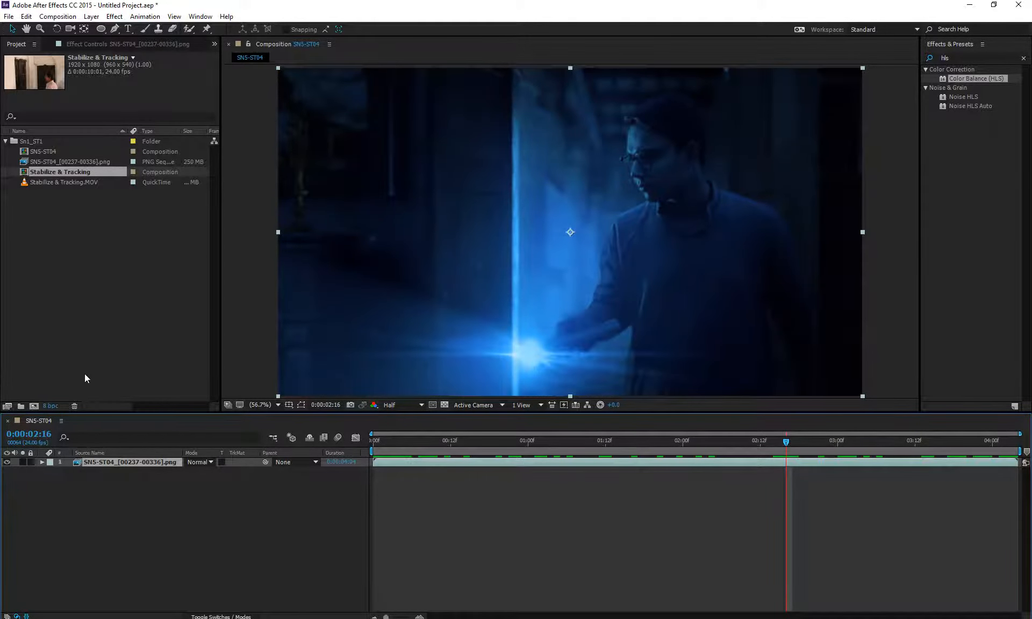
key(Delete)
key(ctrl+z)
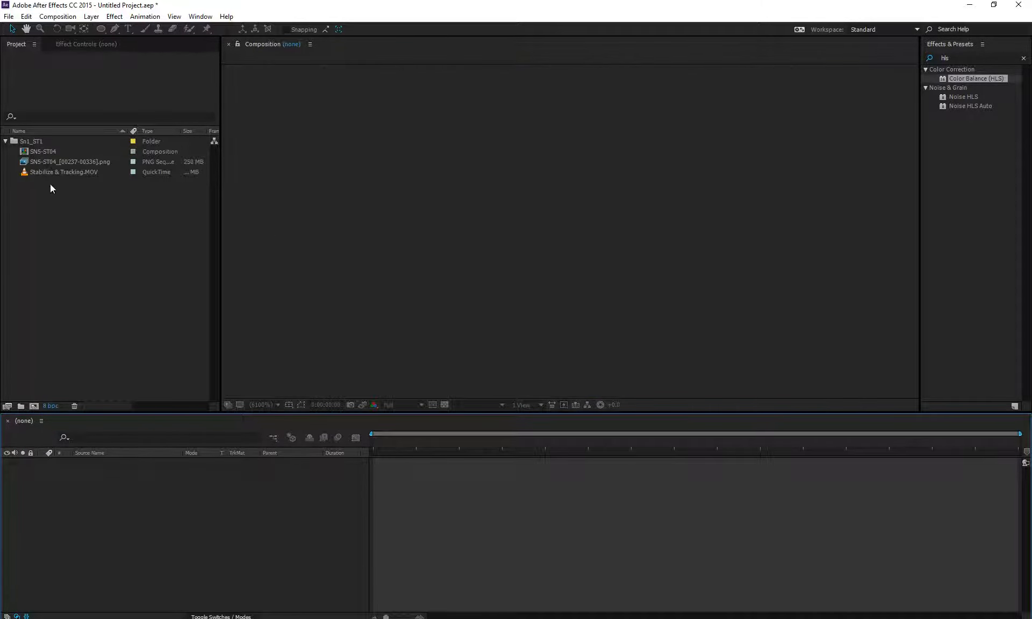
- Open the SN5-ST04 composition, scrub its current time to 0:00:00:17, and reopen the composition from the project
double_click(43, 151)
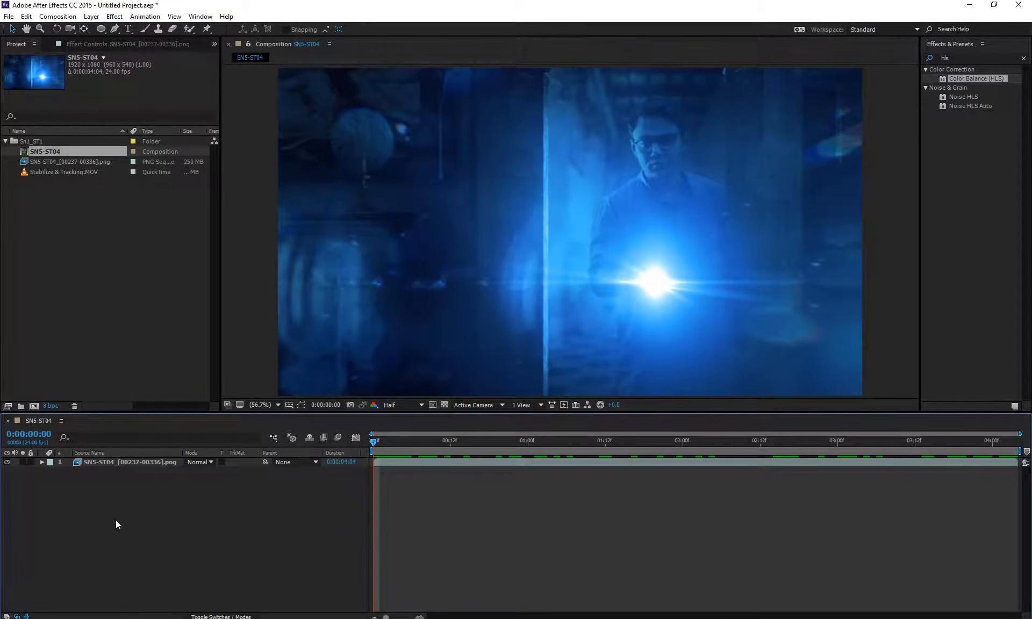
mouse_move(38, 435)
mouse_down()
mouse_move(76, 435)
mouse_move(49, 440)
mouse_up()
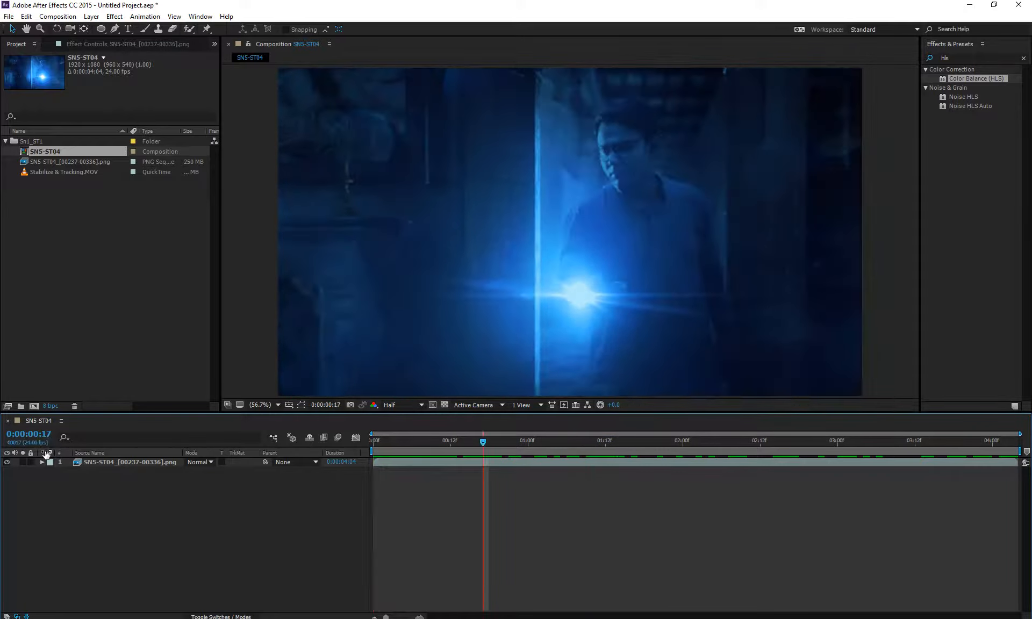
key(ctrl+z)
key(ctrl+shift+z)
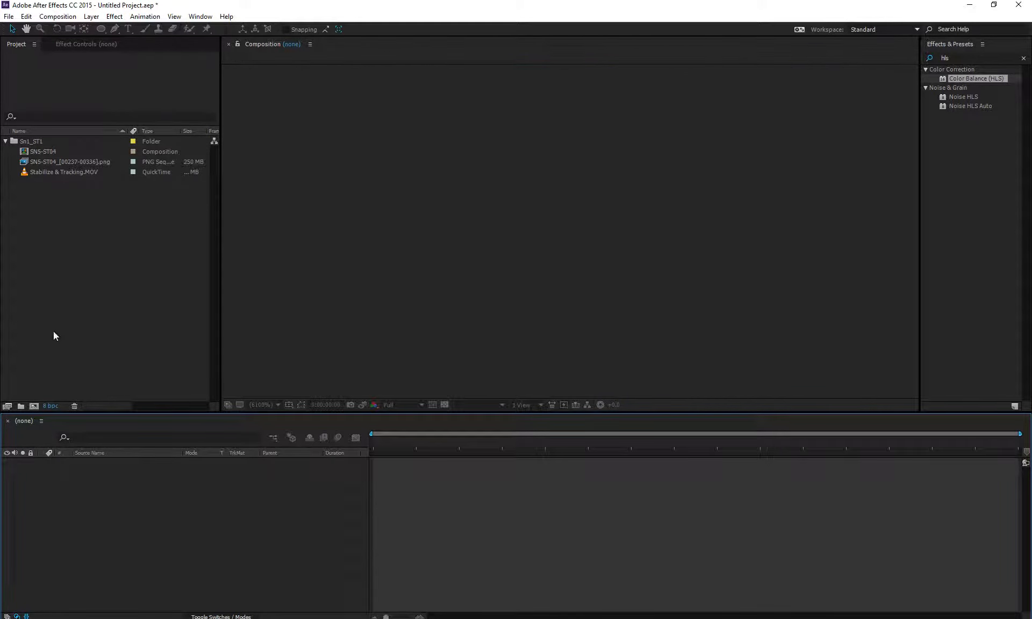
double_click(37, 153)
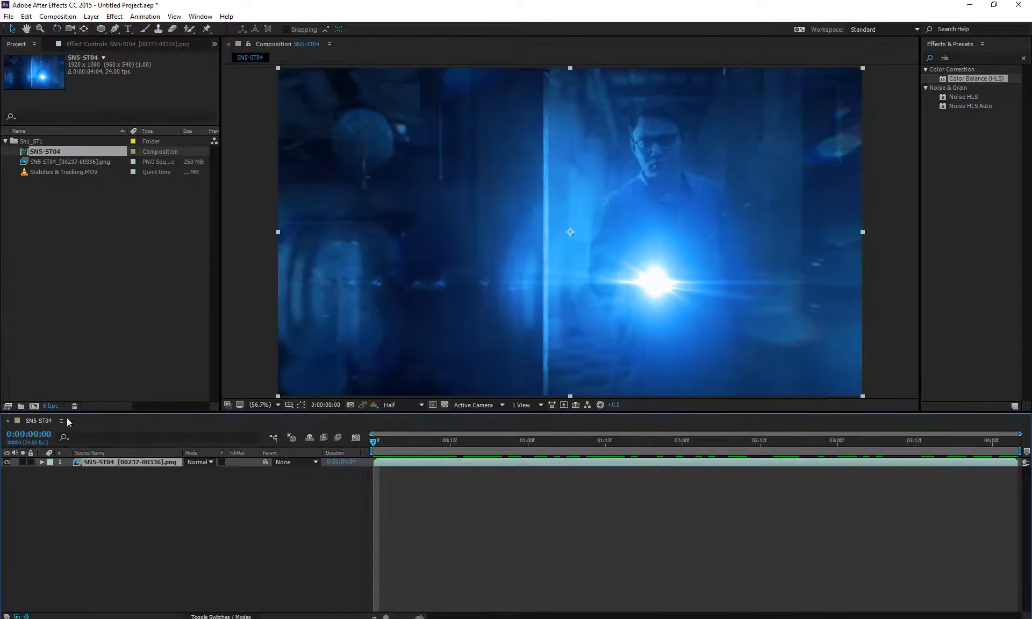
- Switch the time display from timecode to frames and move the current time to frame 50
ctrl+click(36, 438)
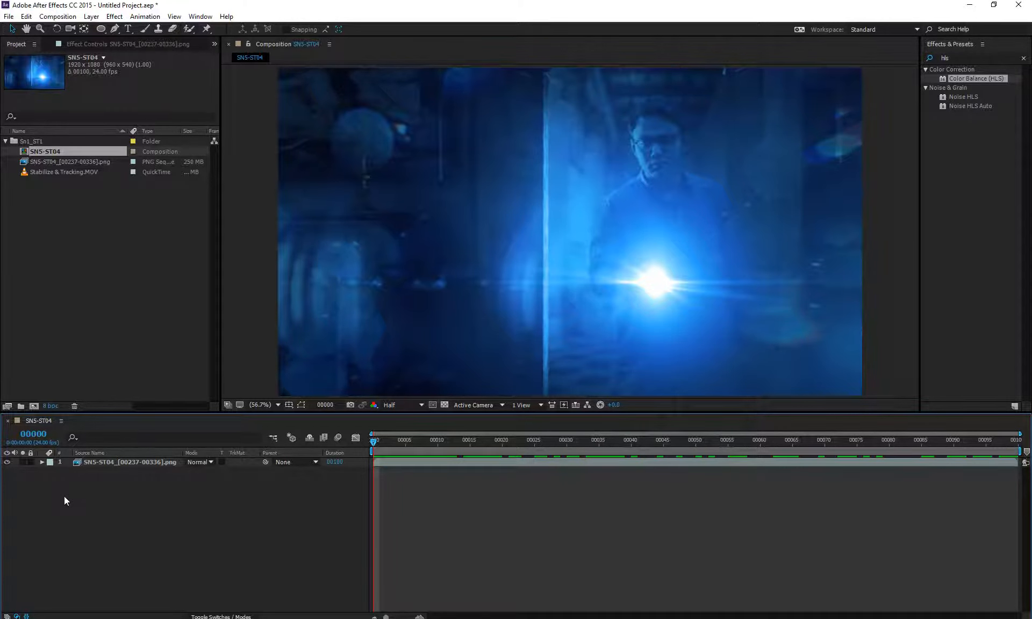
click(33, 433)
text(50)
key(Return)
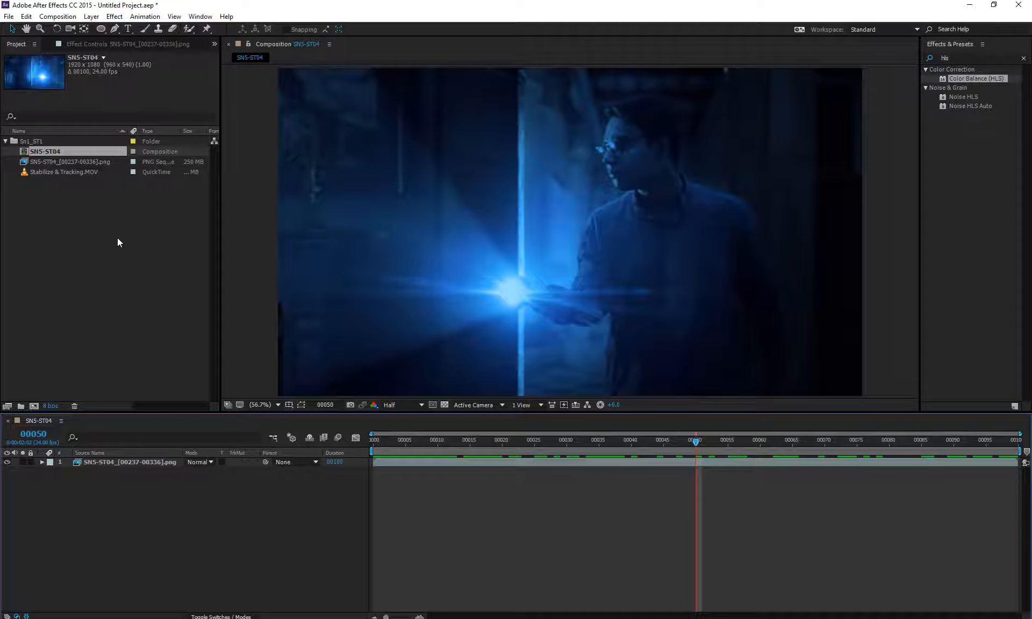
- Move the current time to frame 12 and switch the time display back to timecode
click(35, 433)
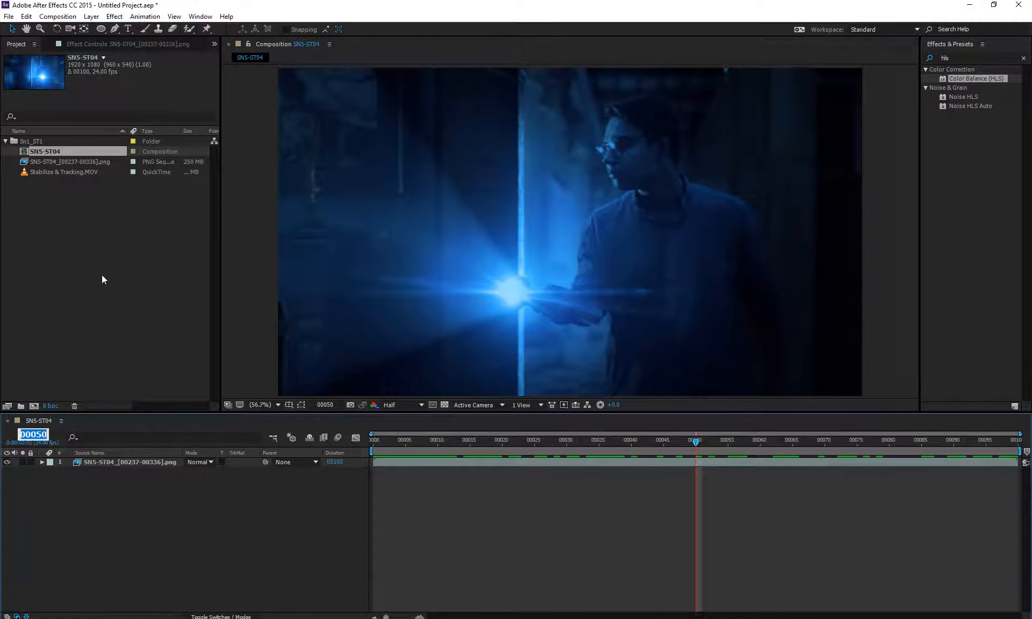
text(12)
key(Return)
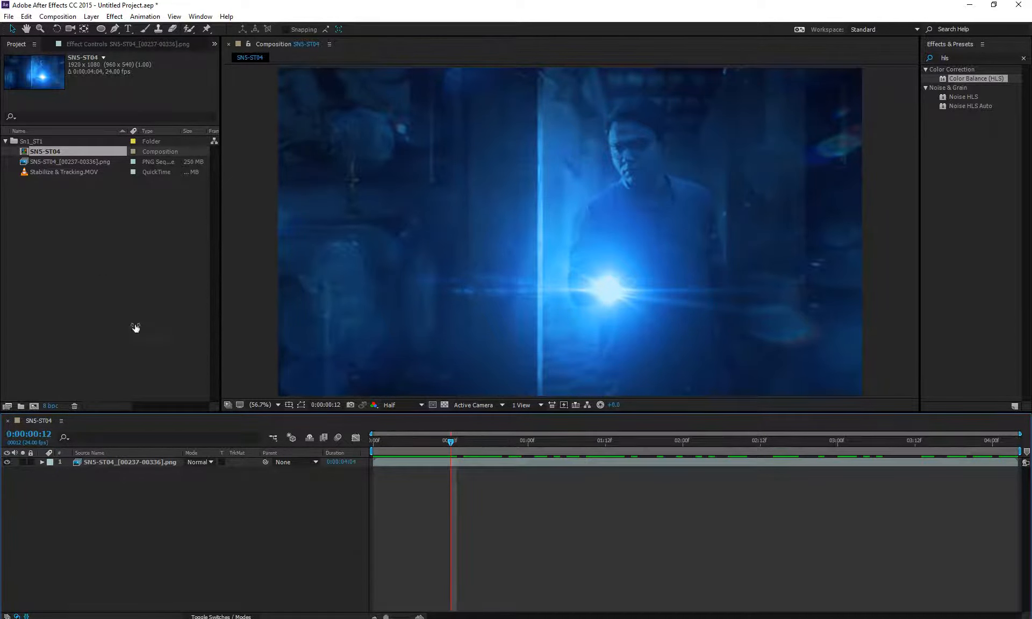
ctrl+click(35, 435)
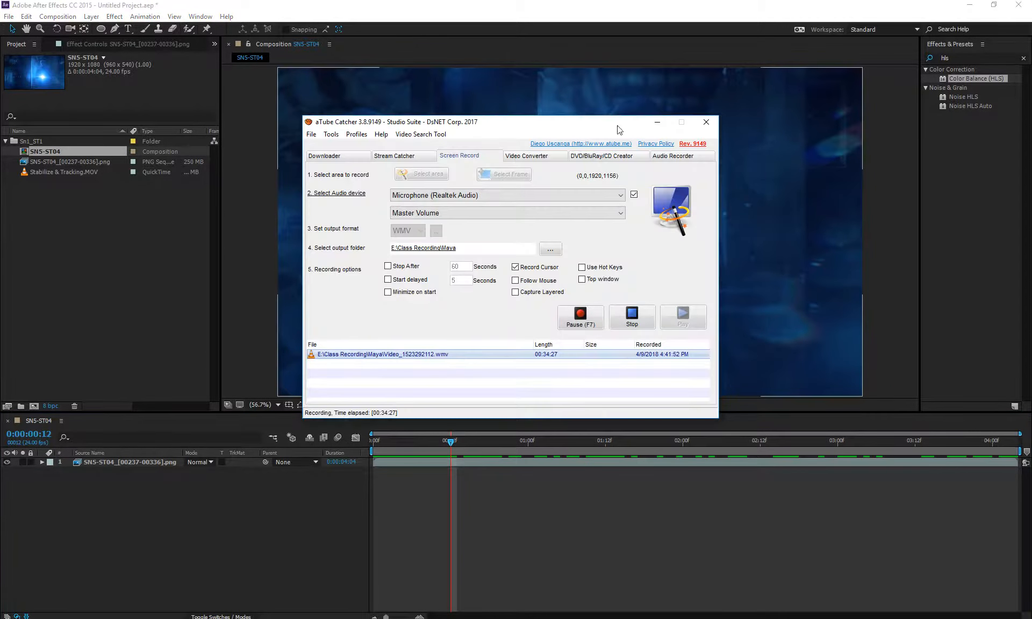
click(652, 120)
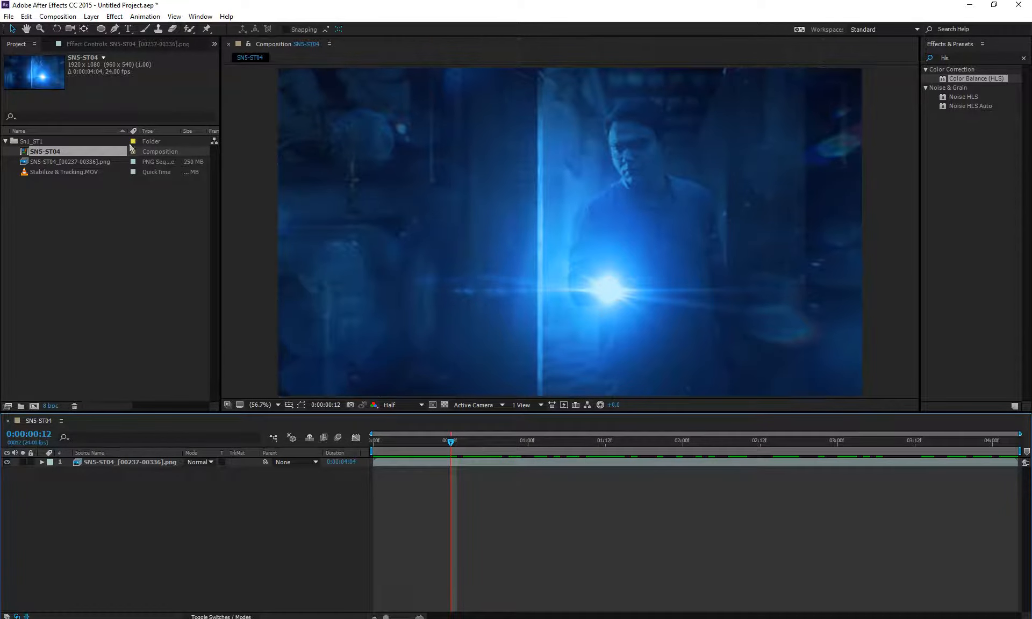
- Create a new composition from the Stabilize & Tracking.MOV footage
click(73, 171)
drag(72, 170, 34, 406)
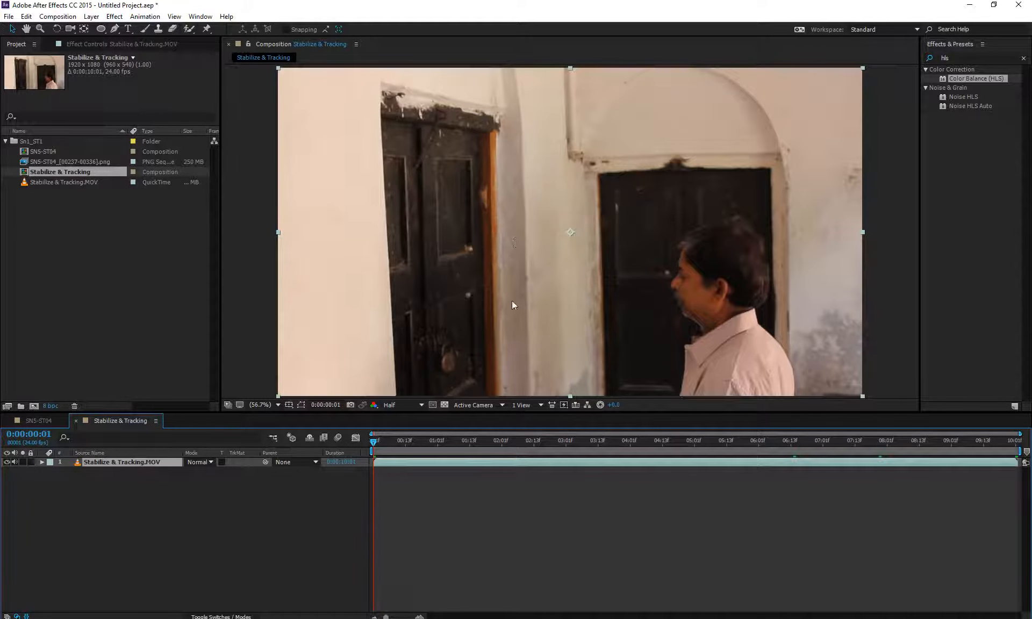
- Examine the Stabilize & Tracking footage in the composition view at magnifications between 50% and 800%
scroll(511, 301, up, 3)
scroll(512, 300, down, 3)
scroll(512, 301, up, 1)
scroll(512, 301, up, 4)
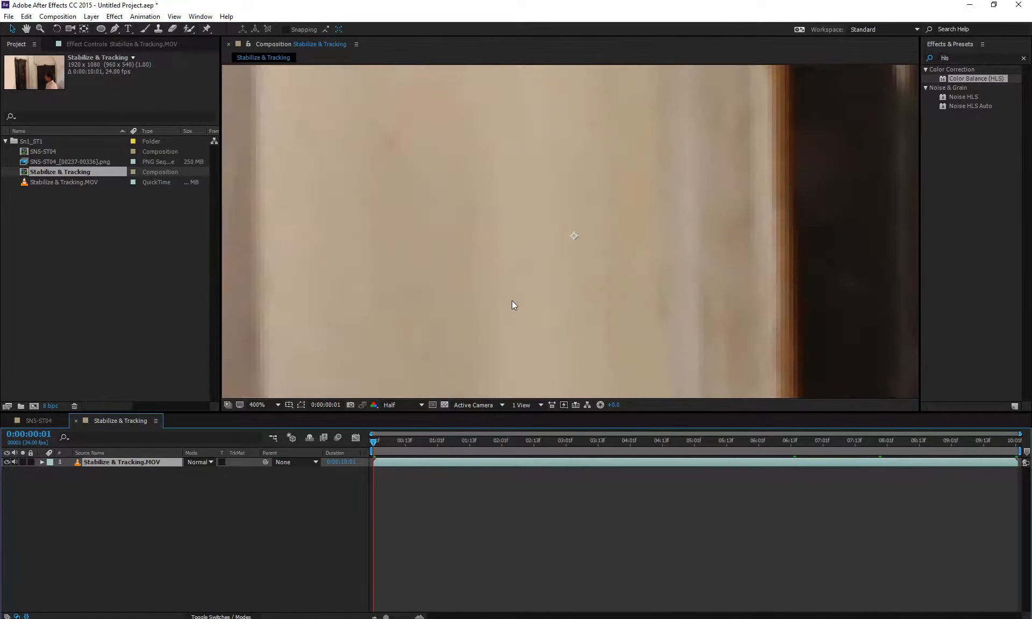
scroll(512, 301, down, 6)
scroll(512, 301, up, 6)
scroll(511, 305, down, 6)
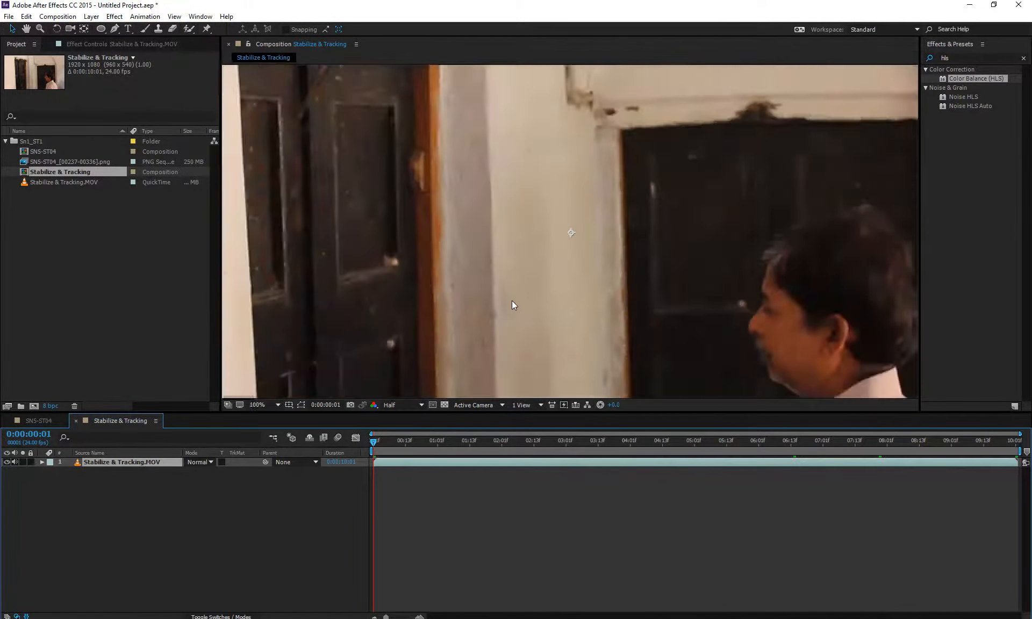
scroll(511, 304, up, 6)
scroll(511, 305, down, 3)
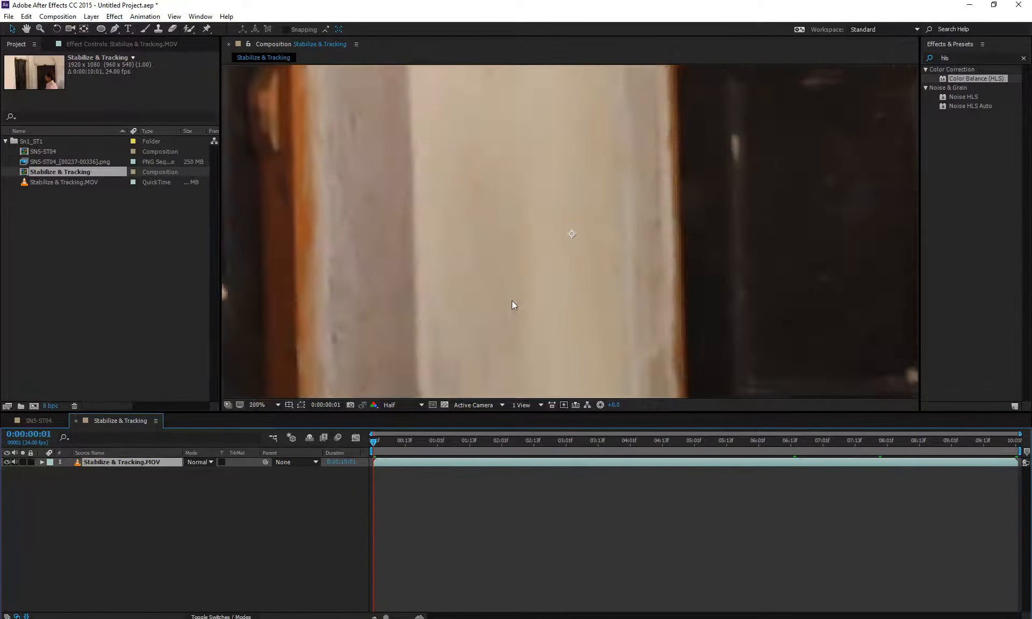
scroll(511, 304, up, 2)
scroll(511, 305, down, 1)
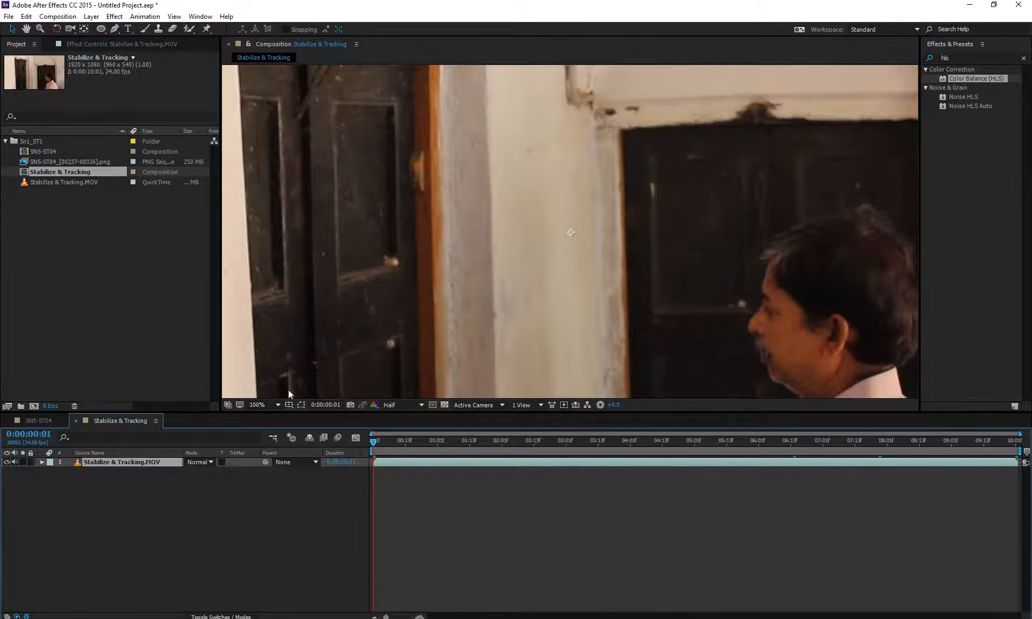
scroll(407, 317, up, 3)
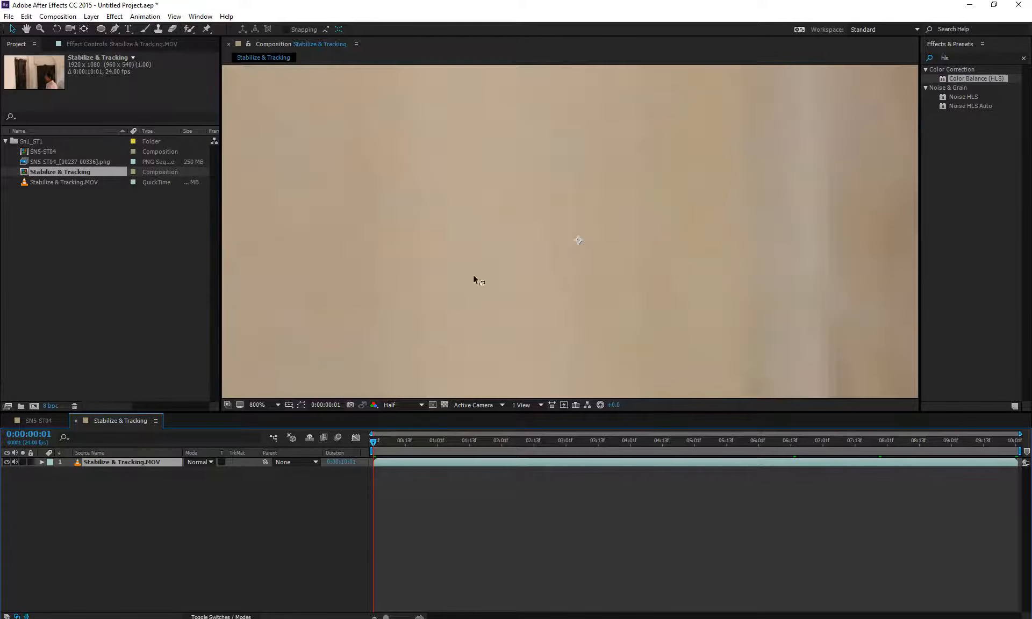
scroll(533, 234, down, 5)
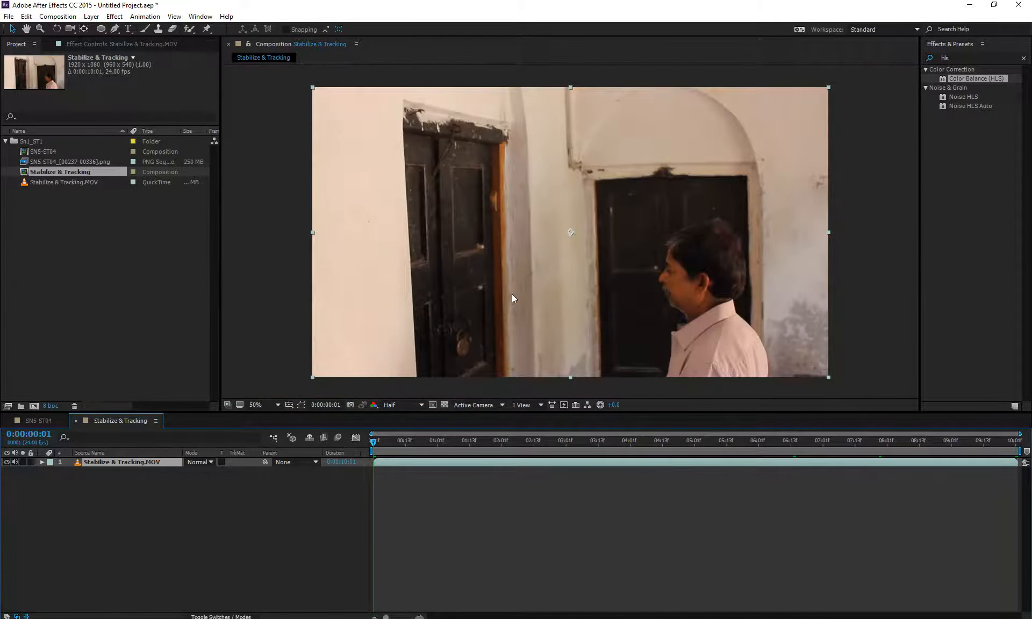
scroll(511, 295, up, 5)
scroll(511, 295, down, 5)
scroll(512, 295, up, 3)
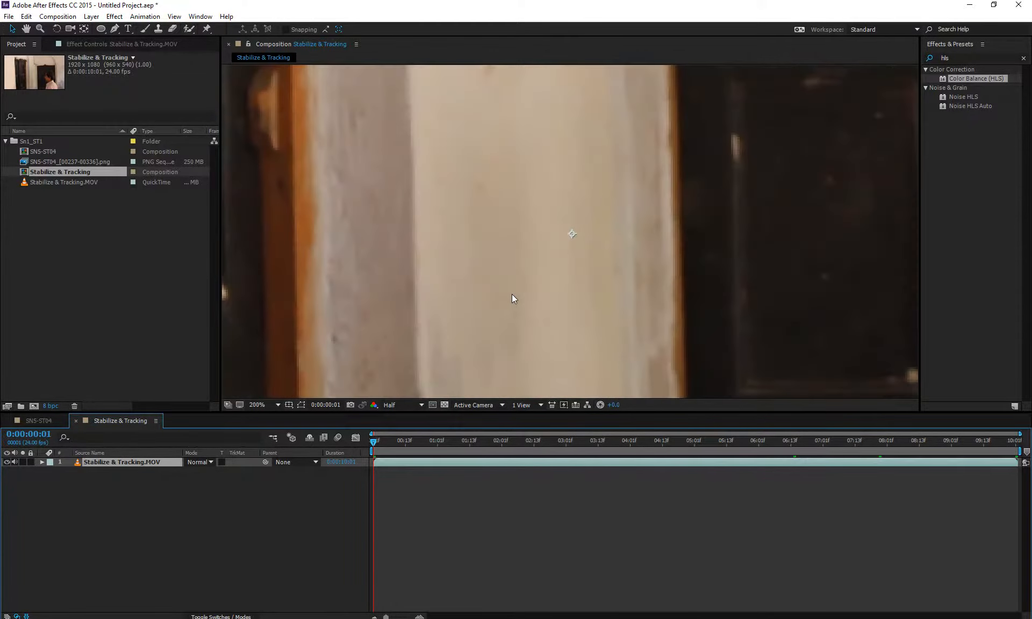
scroll(511, 295, up, 1)
scroll(511, 295, down, 4)
scroll(512, 294, up, 2)
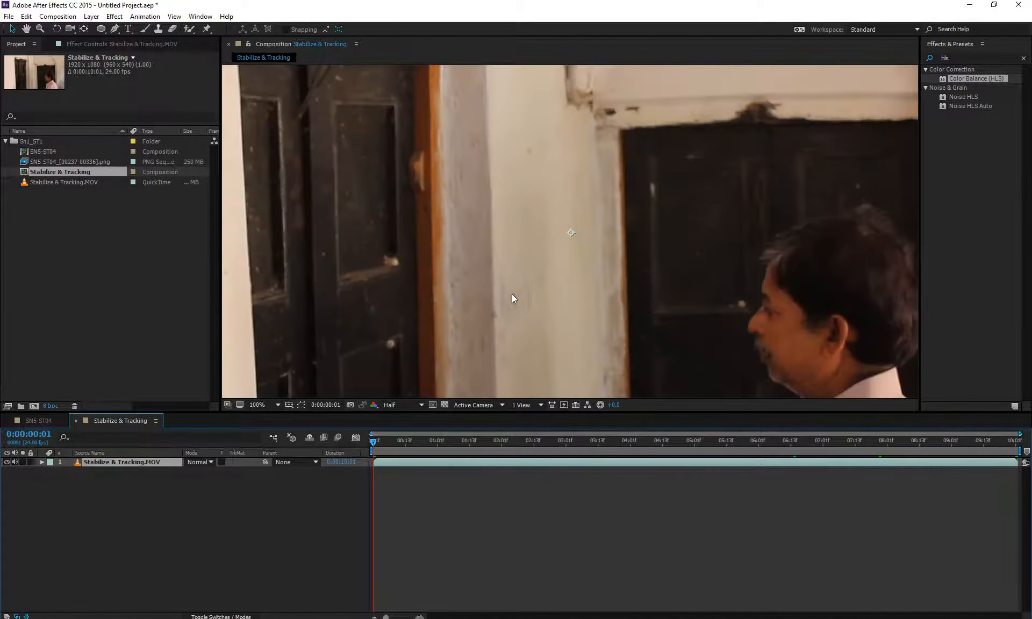
- Set the composition view magnification to Fit, slightly resize the viewer, and change the magnification to Fit up to 100%
click(264, 407)
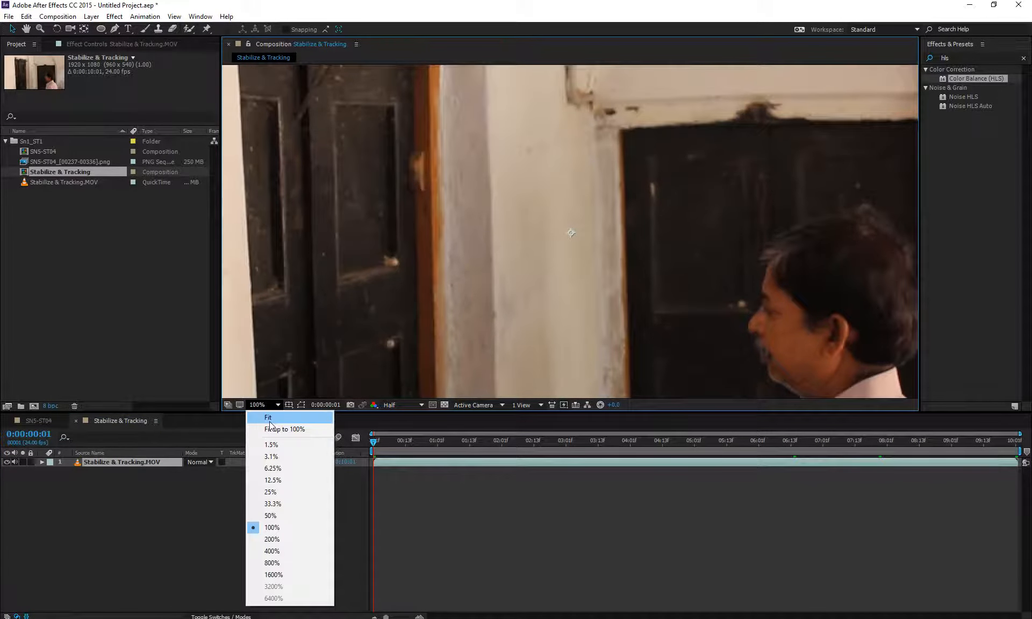
click(268, 418)
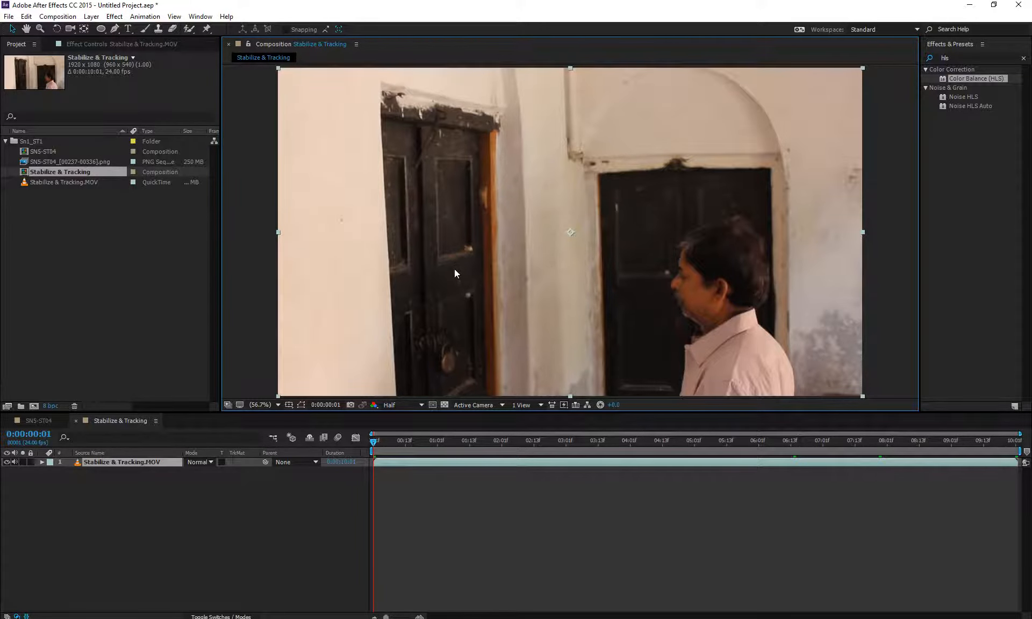
drag(401, 411, 448, 410)
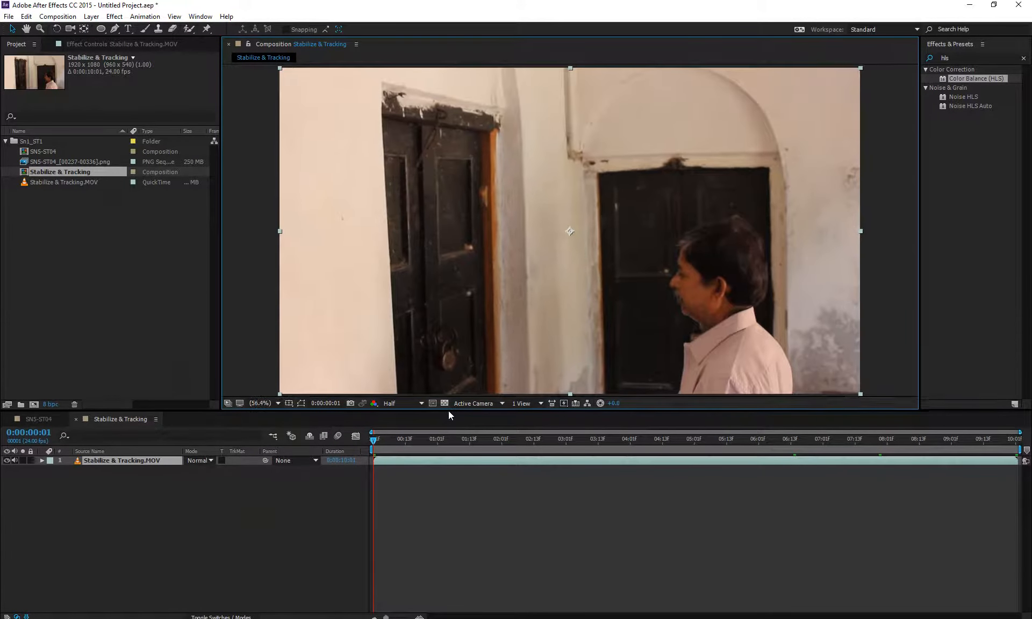
click(260, 404)
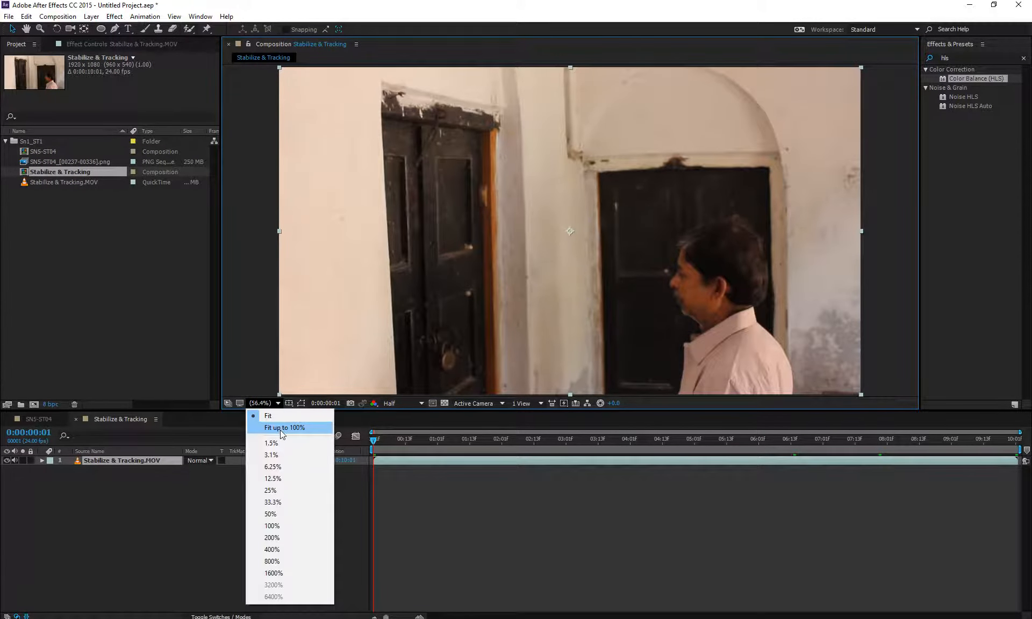
click(279, 430)
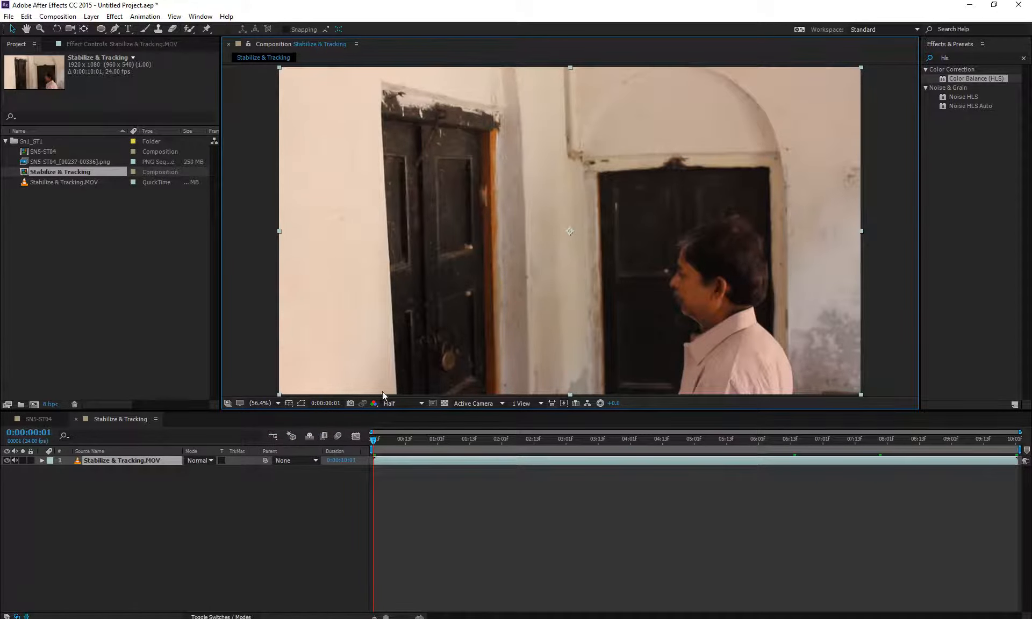
- Maximize and restore the composition viewer, adjust the divider above the timeline, and maximize the viewer again
key(grave)
key(grave)
drag(418, 414, 467, 407)
key(grave)
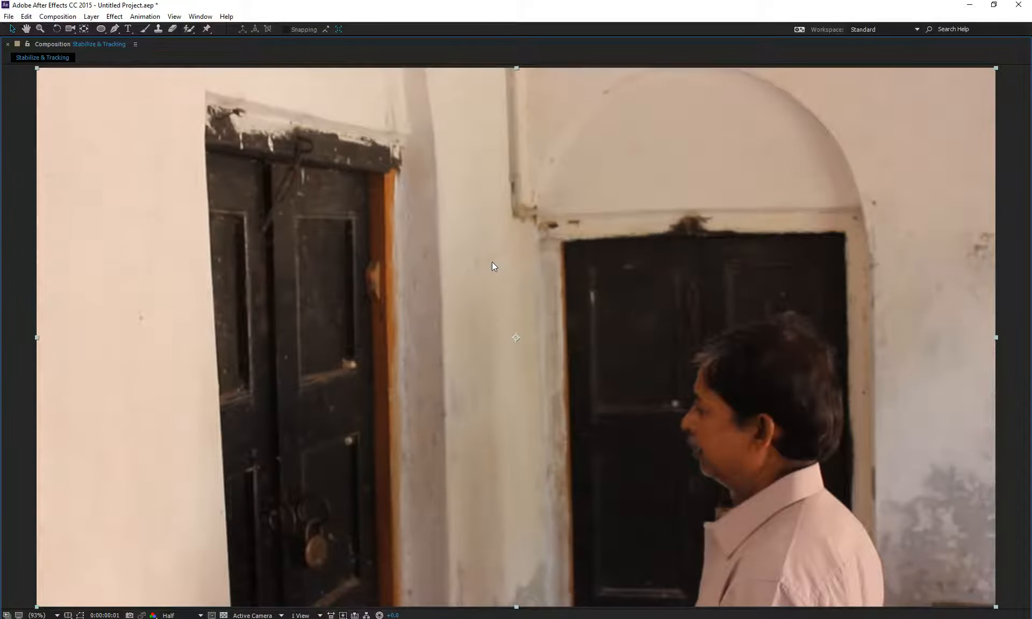
- Restore the maximized composition viewer, view the footage at 1.5% and 6.25% magnification, and set the magnification back to Fit
key(grave)
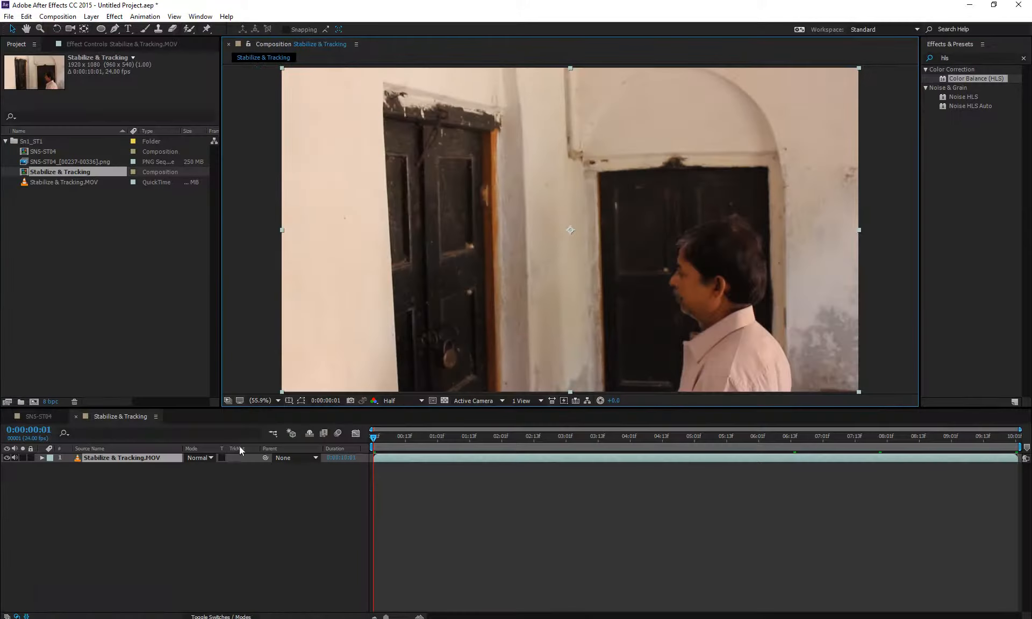
click(260, 401)
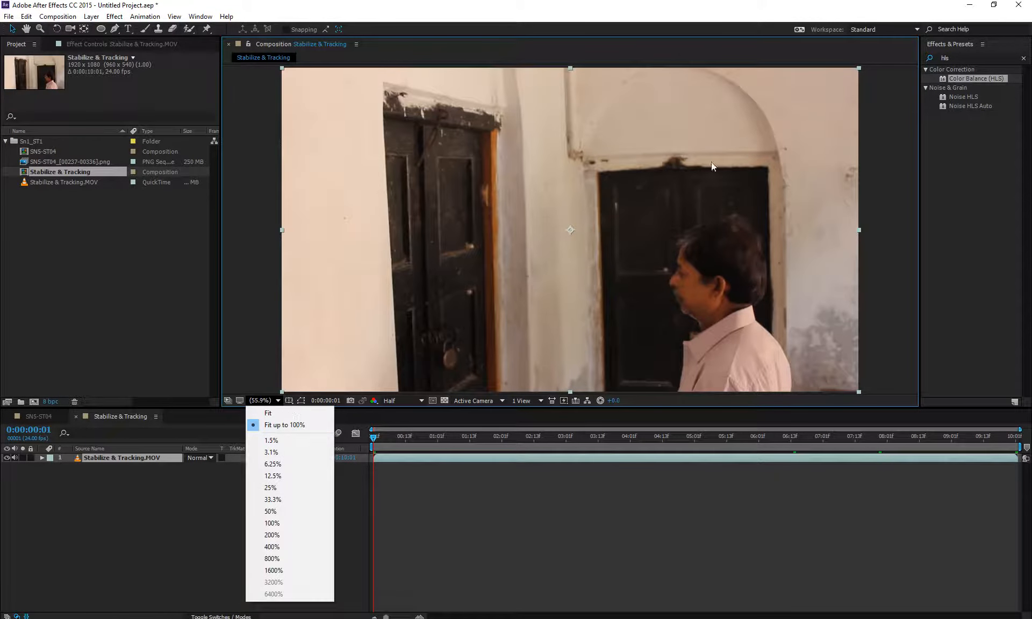
click(268, 412)
click(263, 401)
click(271, 440)
click(251, 402)
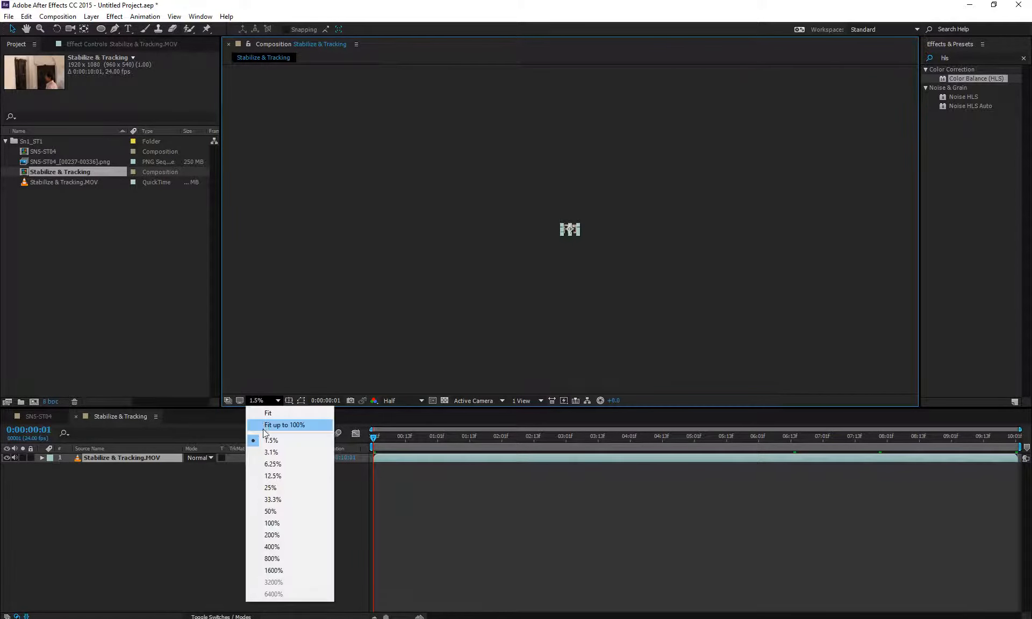
click(273, 464)
click(264, 401)
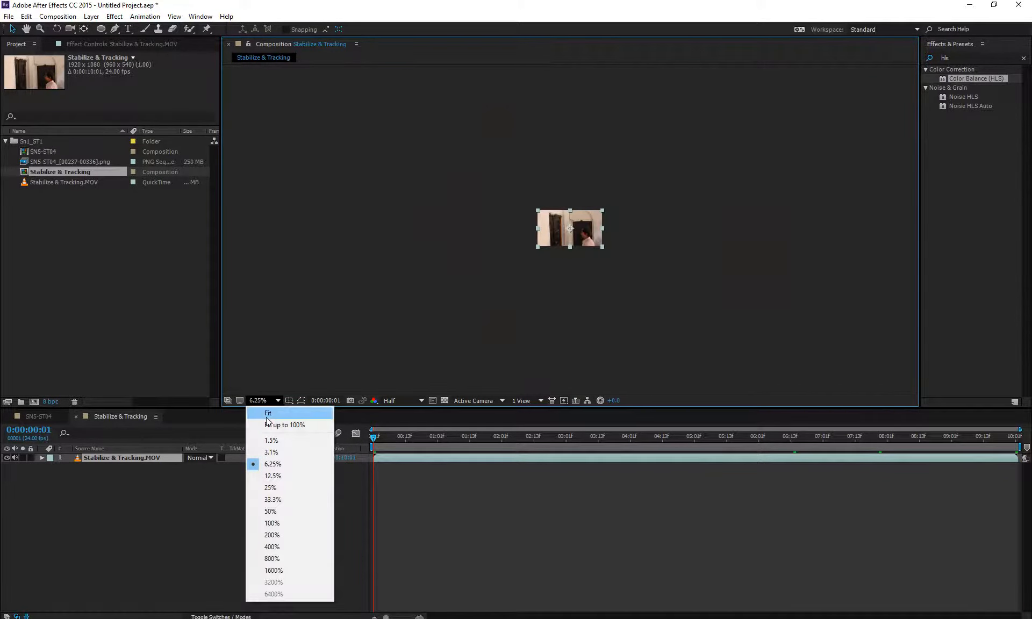
click(267, 414)
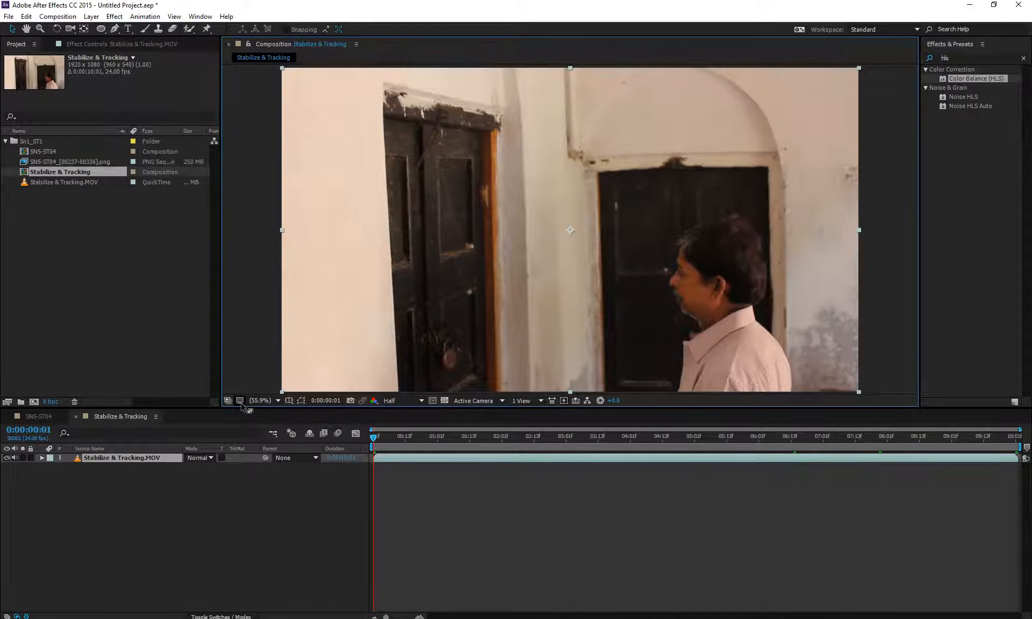
- Show the Title/Action Safe overlay over the footage and hide it again
click(288, 401)
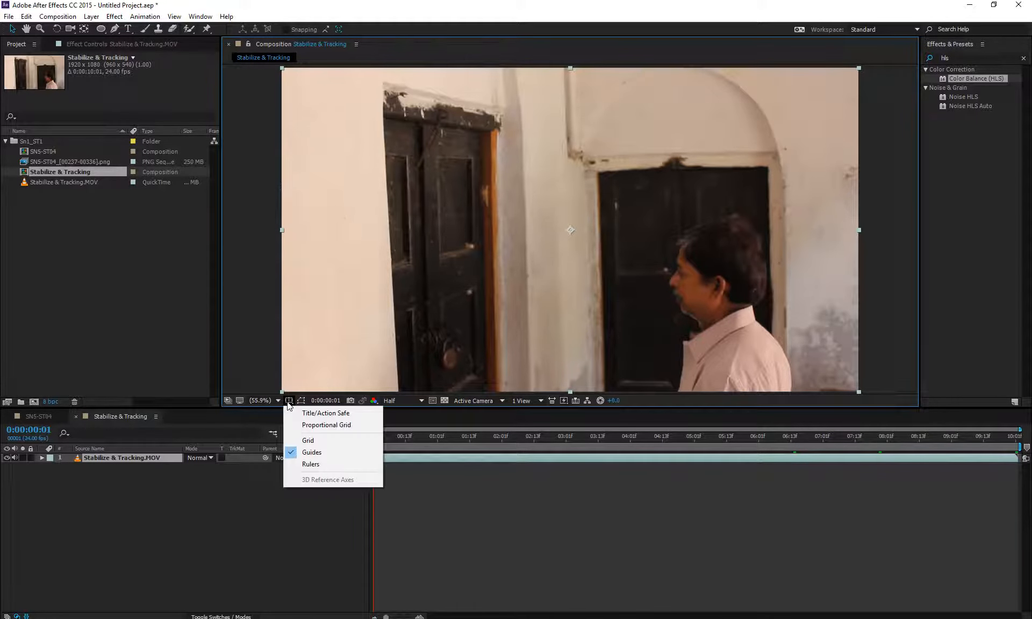
click(300, 413)
click(294, 400)
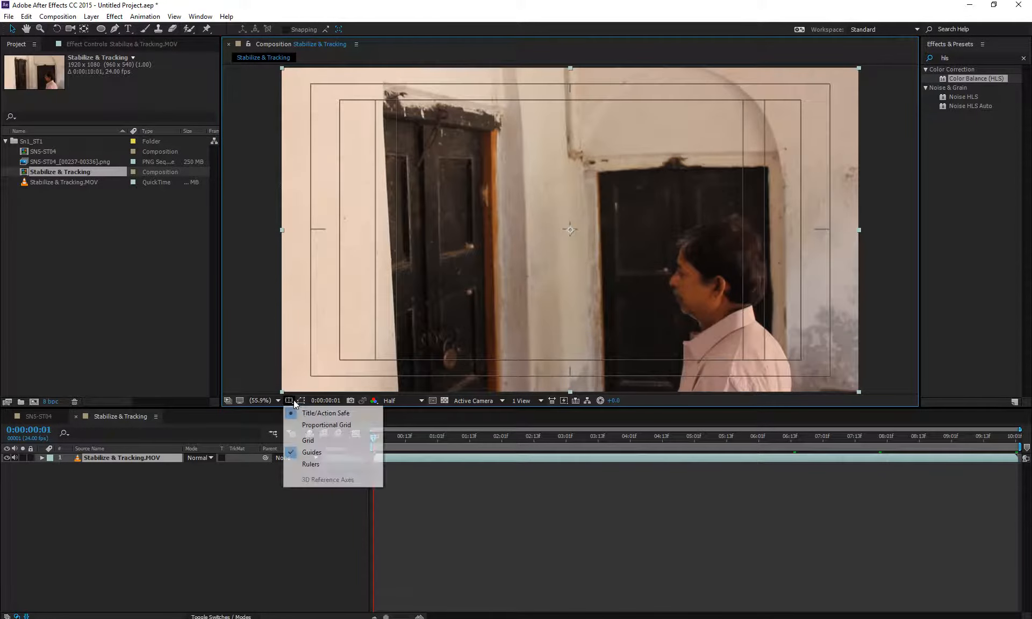
click(305, 415)
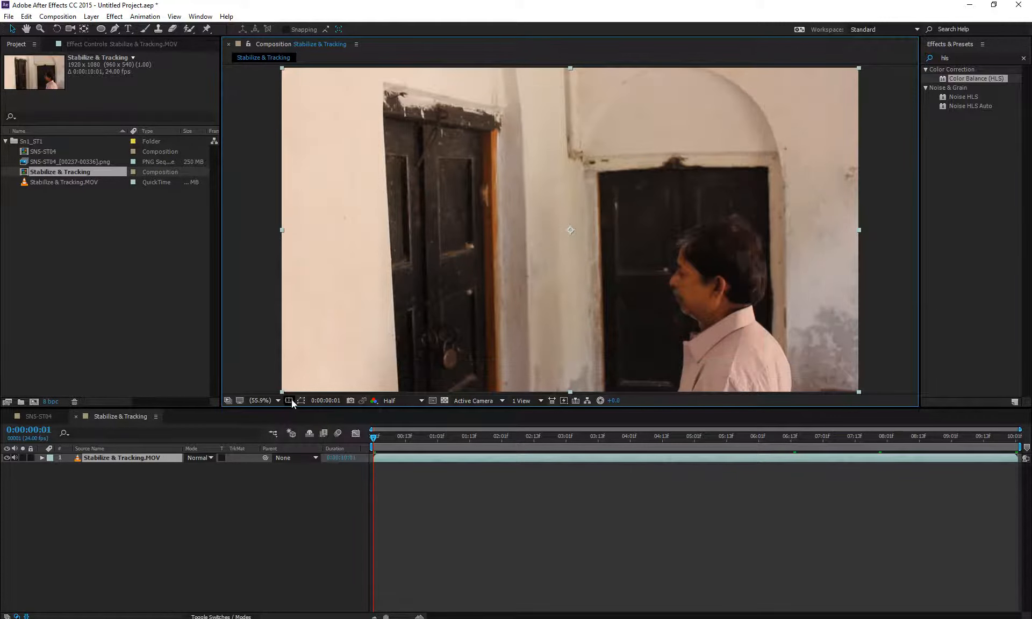
click(290, 400)
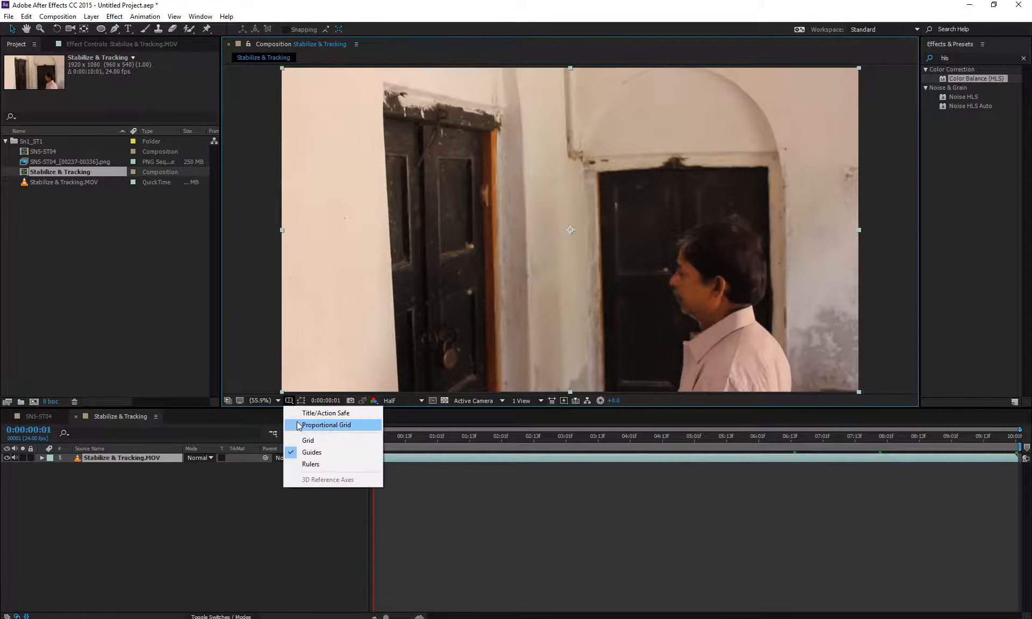
click(290, 401)
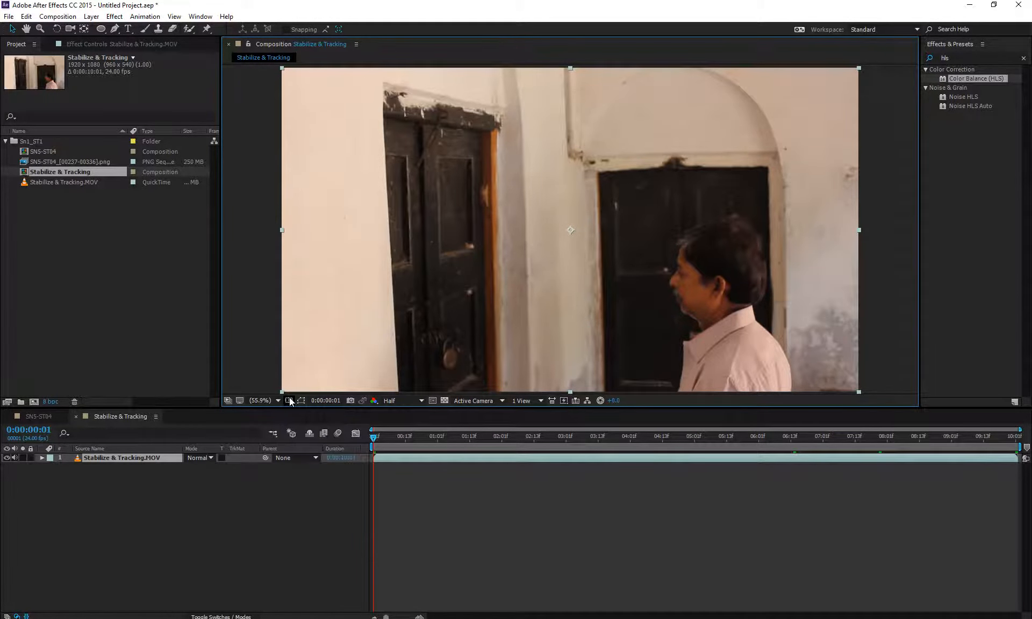
- Show the Proportional Grid over the footage and hide it again
click(289, 401)
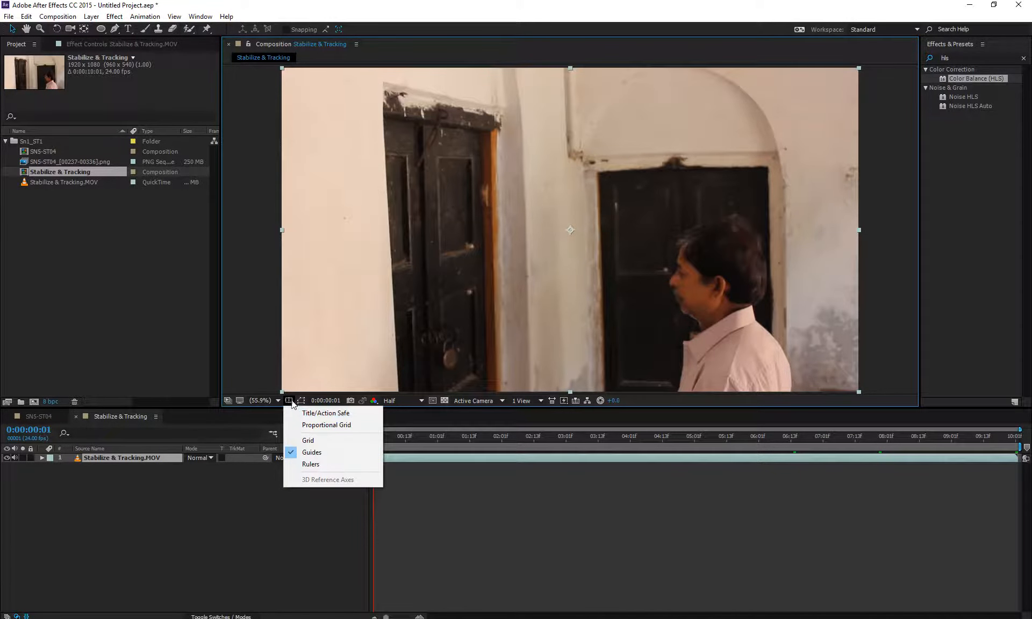
click(301, 425)
click(289, 401)
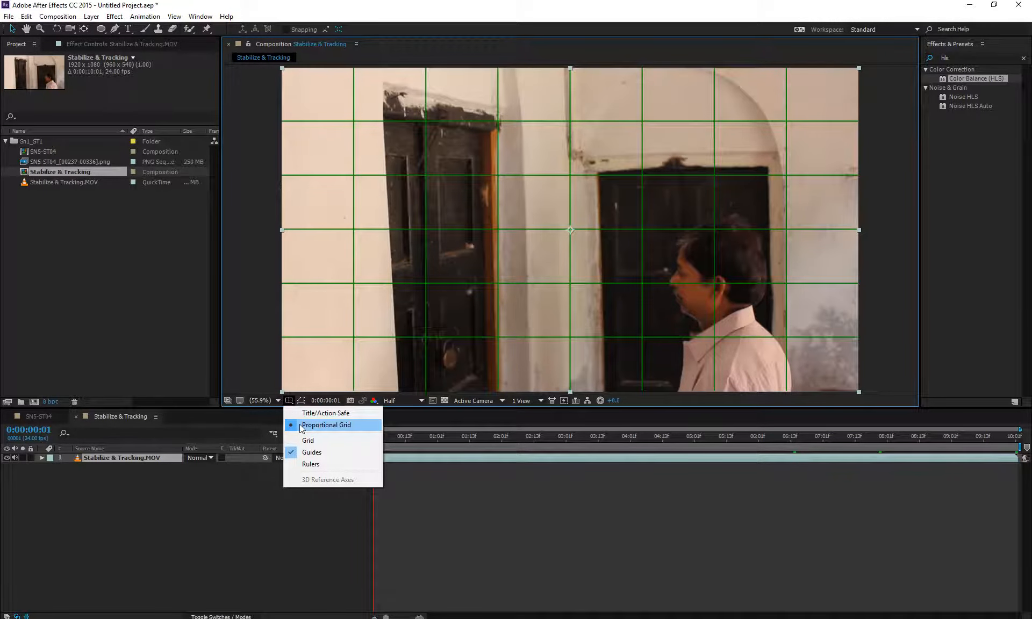
click(301, 425)
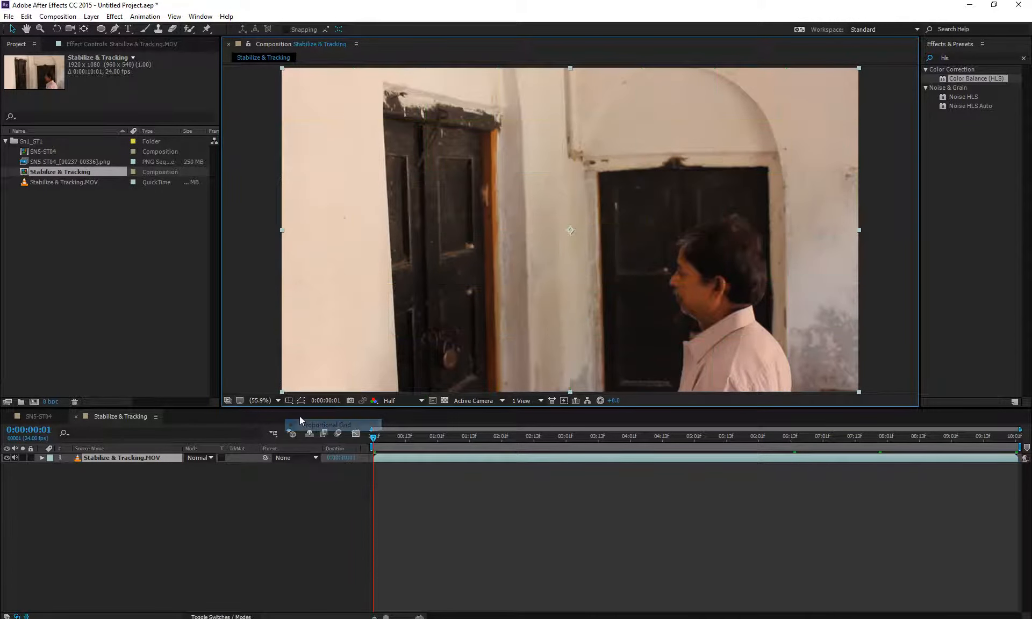
- Turn the regular Grid on in the composition view and turn it off again
click(289, 401)
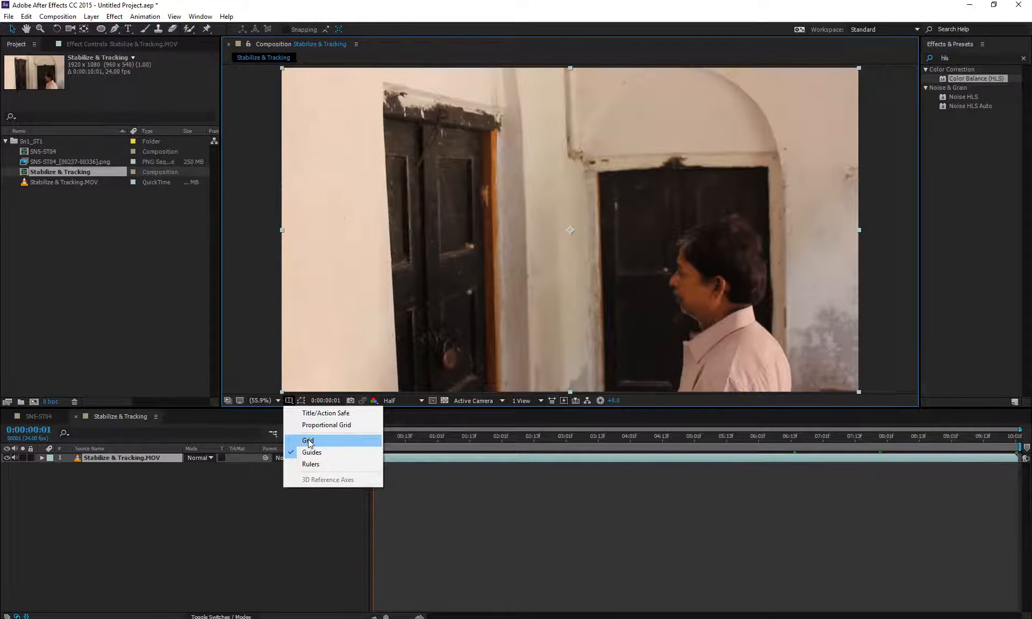
click(23, 17)
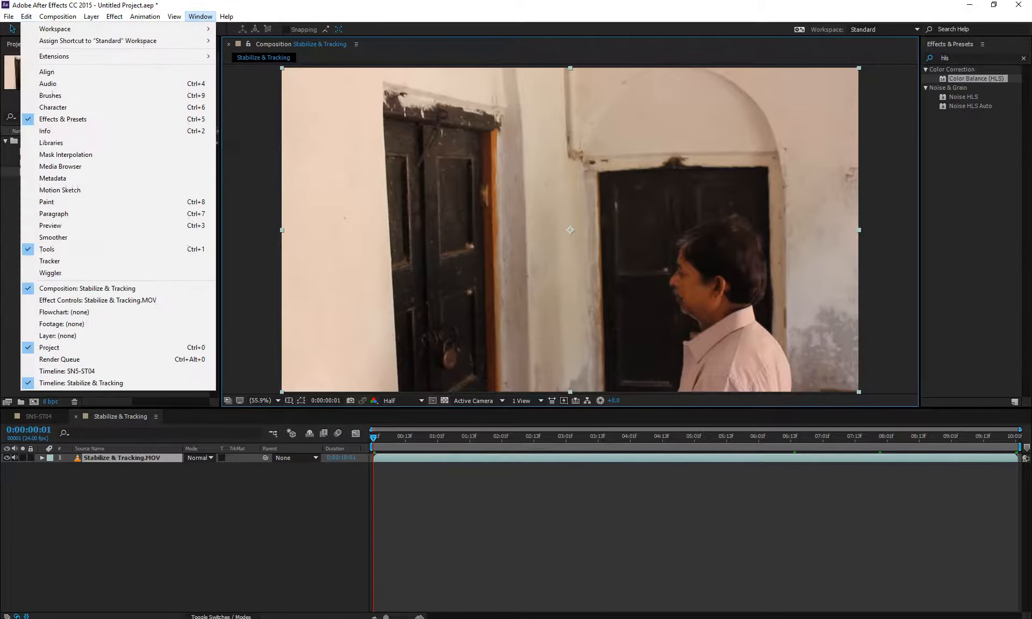
click(202, 17)
click(289, 401)
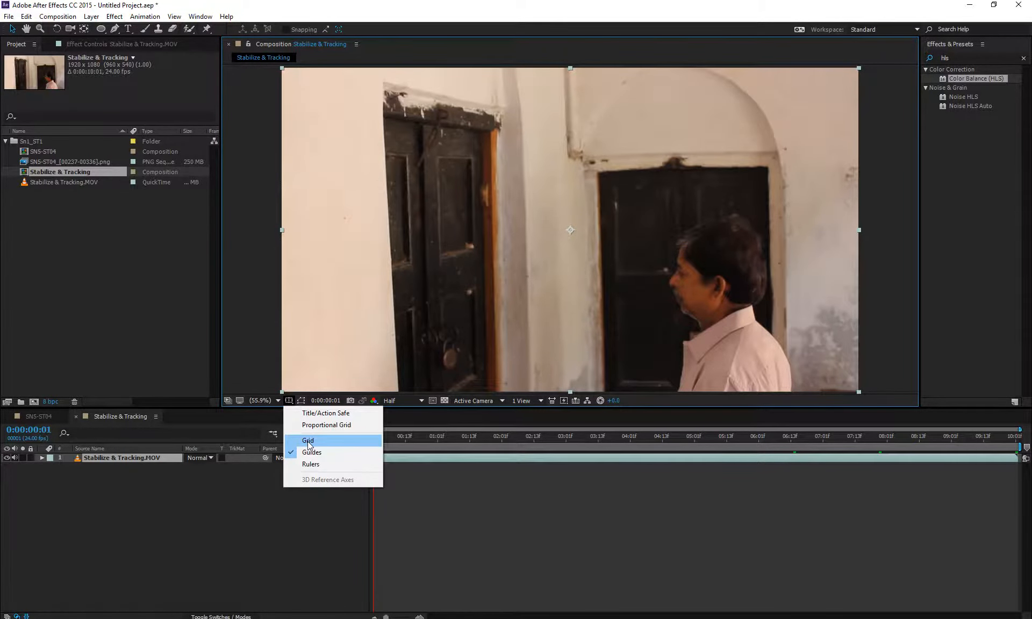
click(308, 442)
click(288, 401)
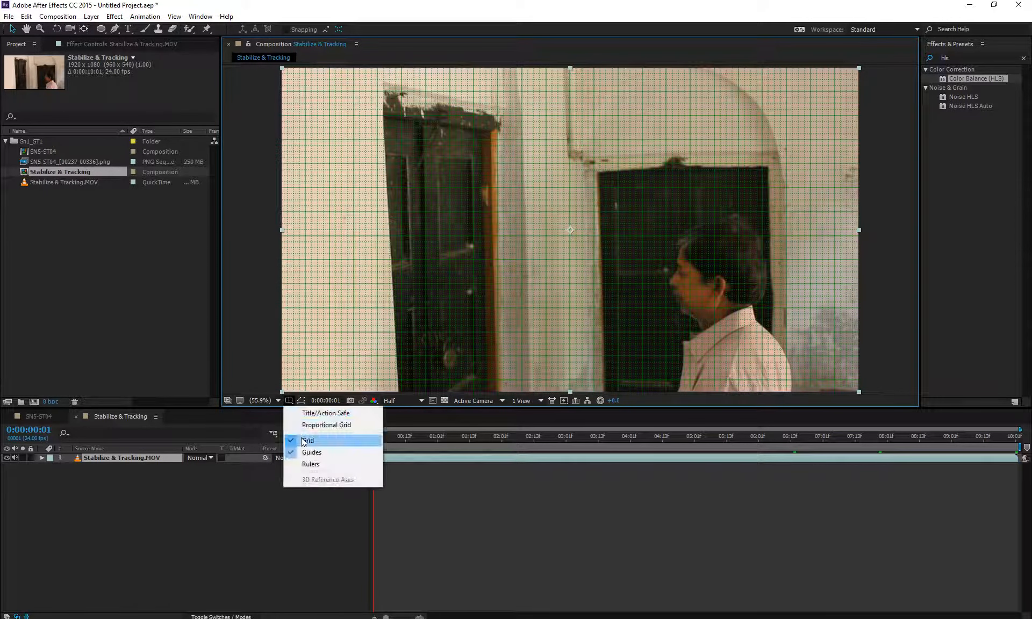
click(295, 440)
- Turn the display of Guides off and back on in the composition view
click(289, 401)
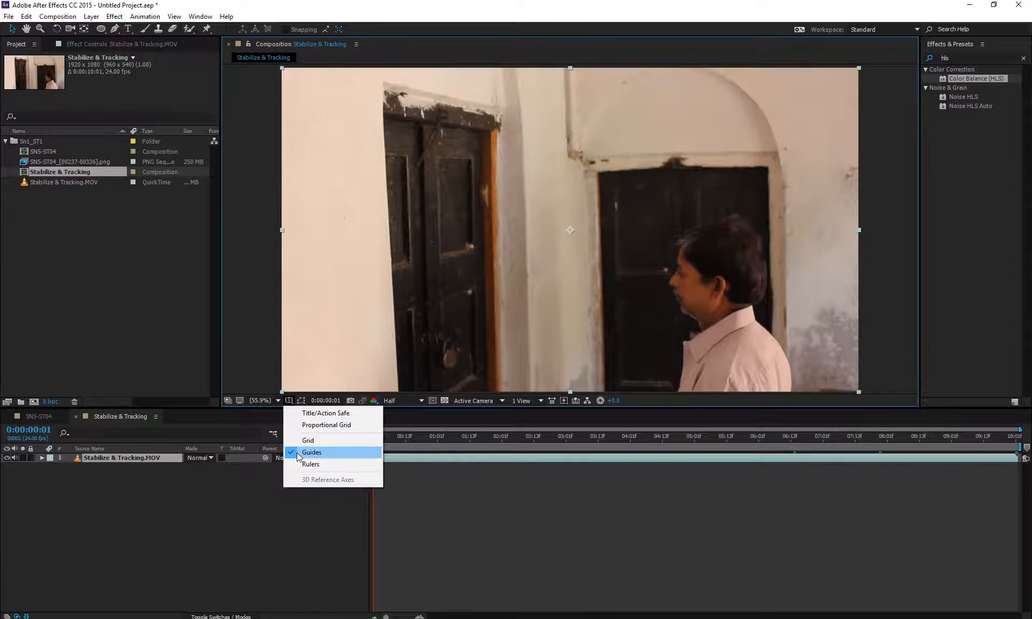
click(298, 452)
click(289, 400)
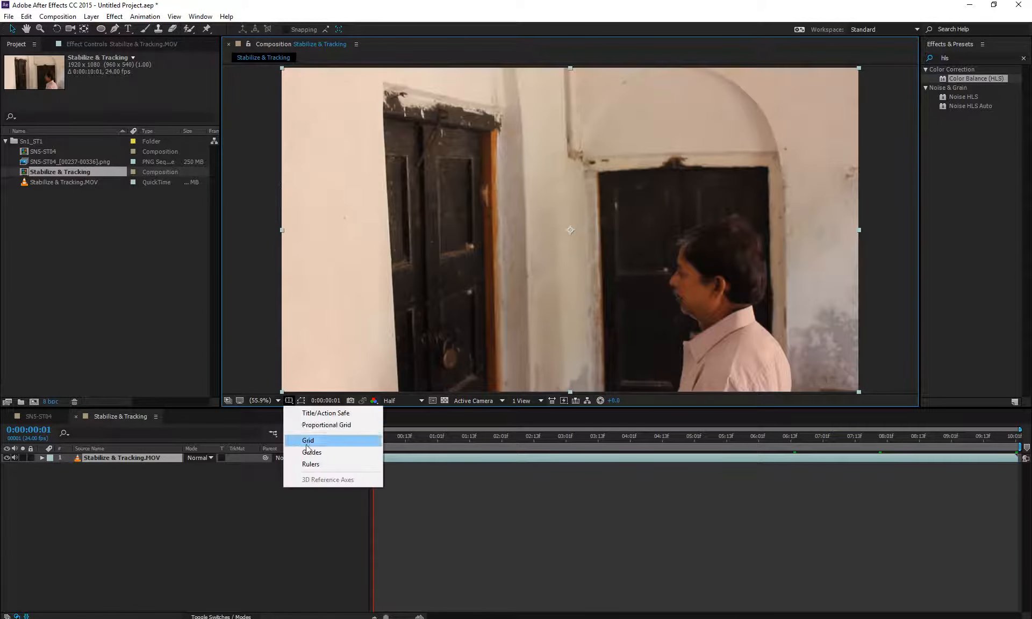
click(312, 452)
- Show the rulers and place a vertical guide at about 576 and a horizontal guide at about 310
click(289, 400)
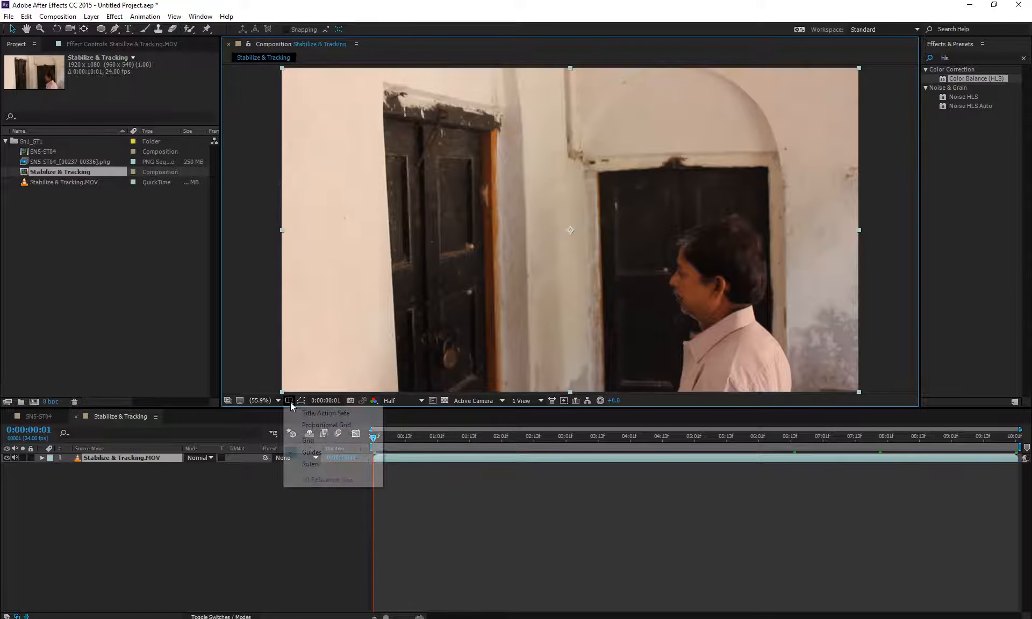
click(301, 466)
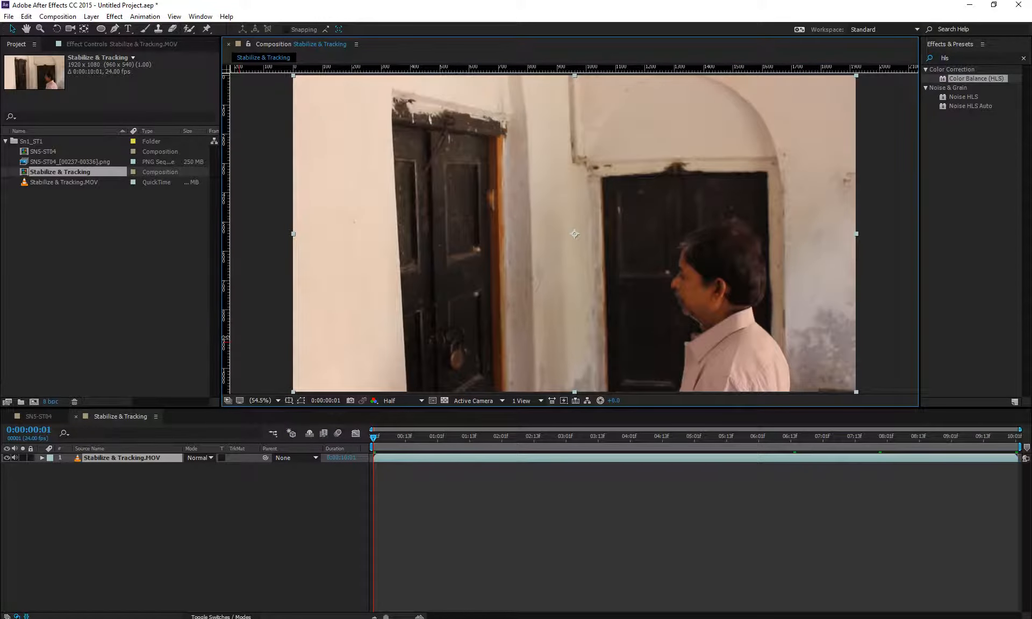
drag(226, 328, 462, 323)
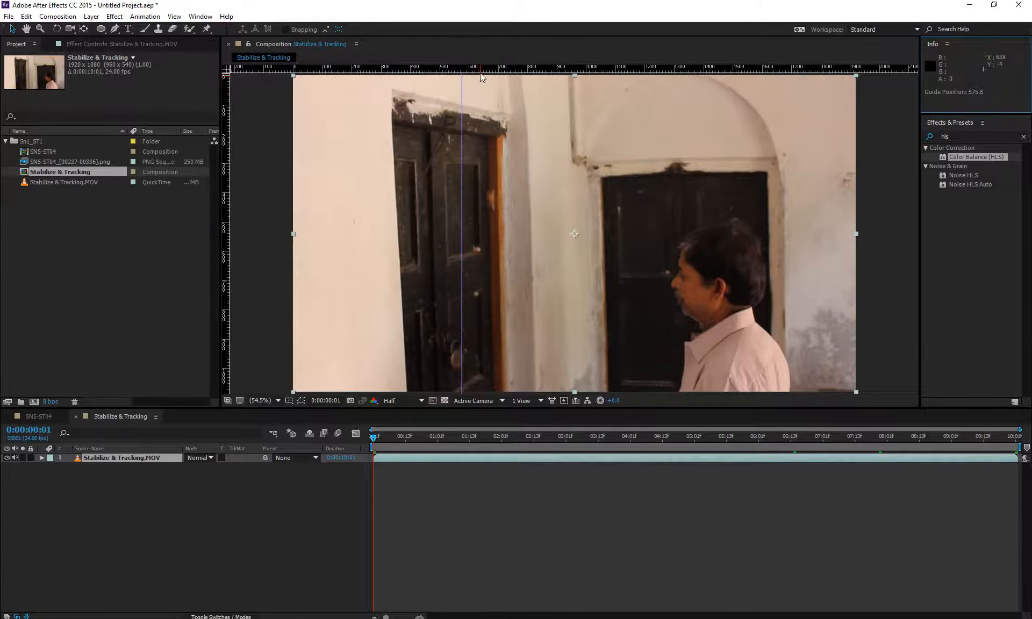
drag(482, 71, 491, 166)
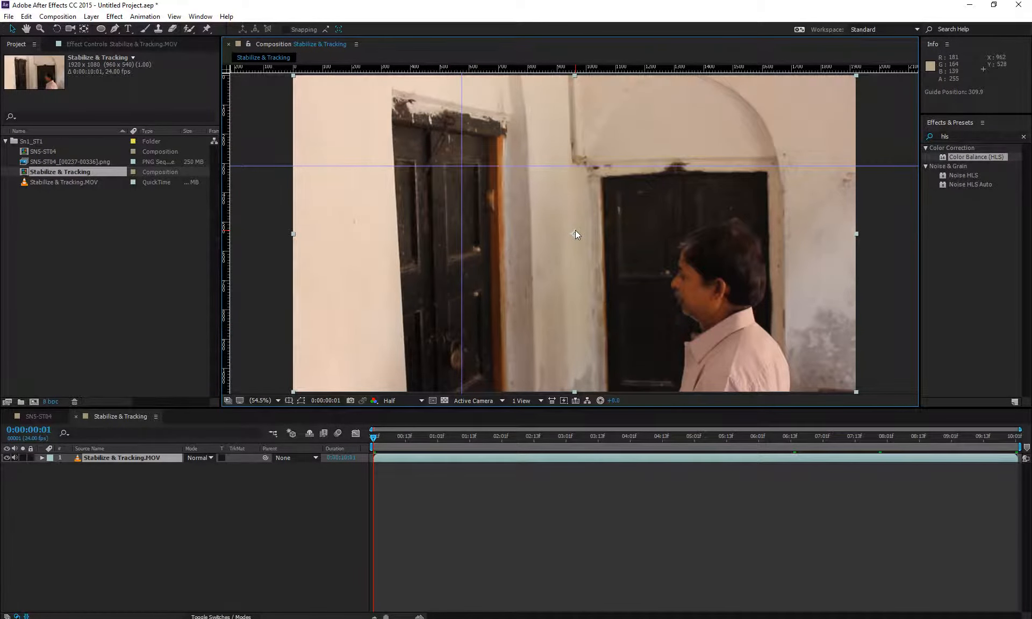
- Undo and redo the horizontal guide, and remove both guides from the composition view
key(ctrl+z)
key(ctrl+shift+z)
drag(482, 166, 484, 68)
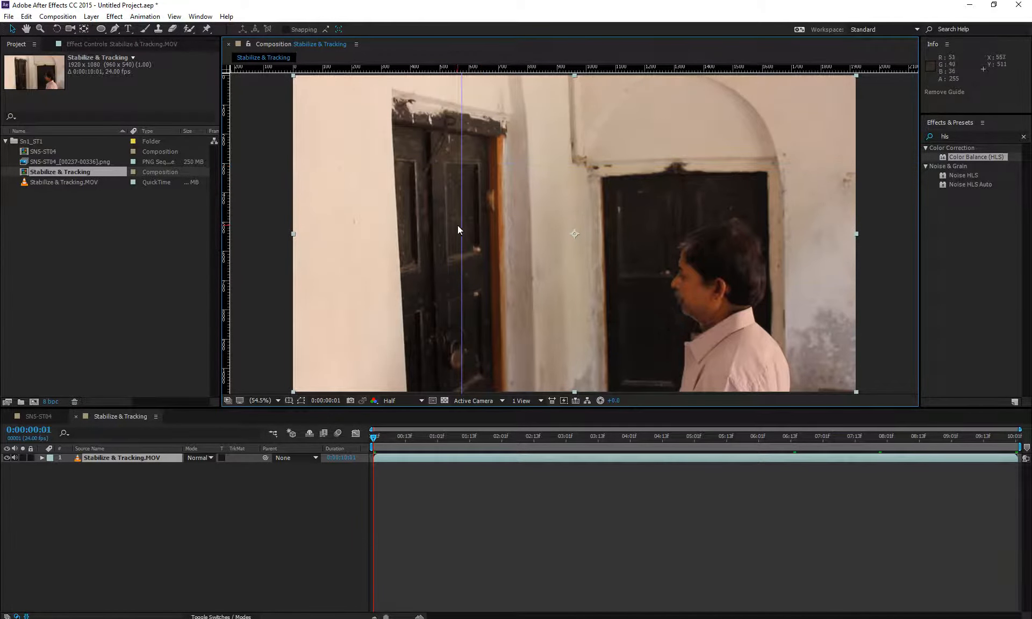
drag(461, 226, 206, 265)
- Hide the rulers around the composition view and show them again
scroll(408, 260, up, 1)
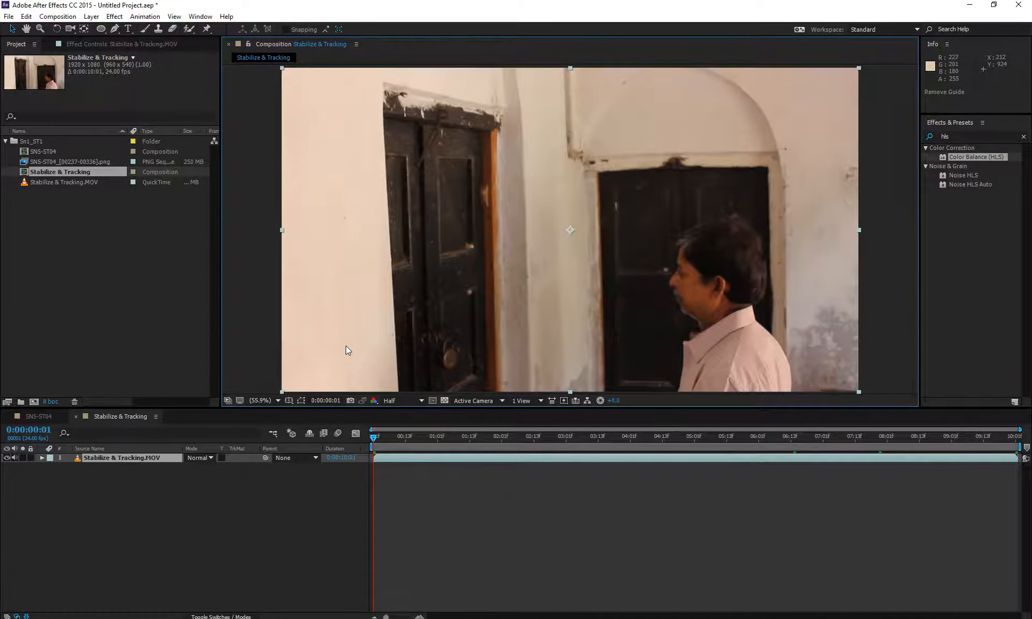
key(ctrl+r)
key(ctrl+r)
key(ctrl+r)
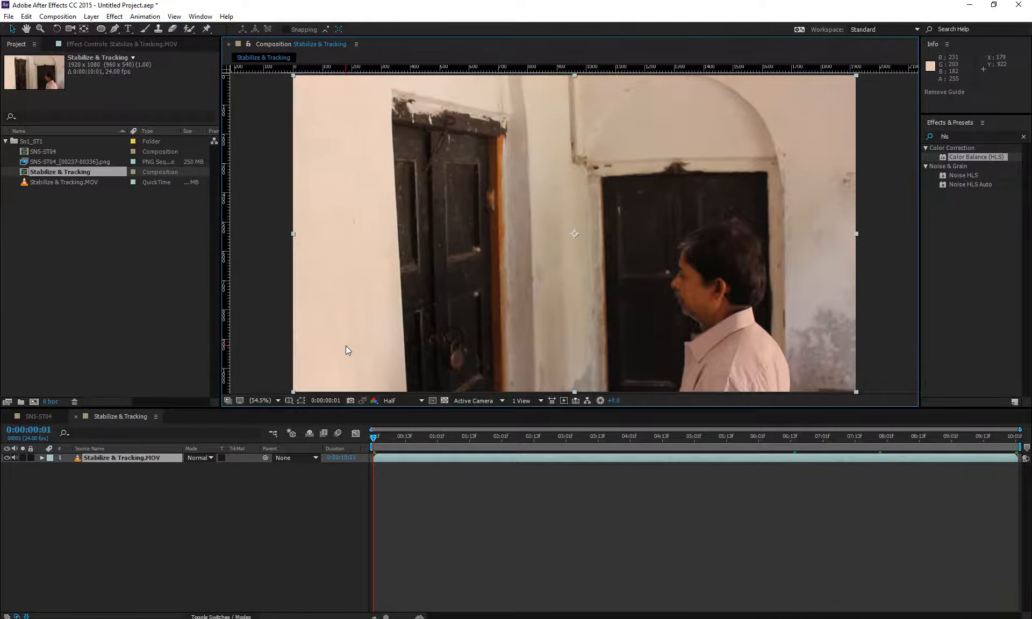
- Place a vertical guide at about 592 on the footage and undo it
drag(224, 353, 466, 348)
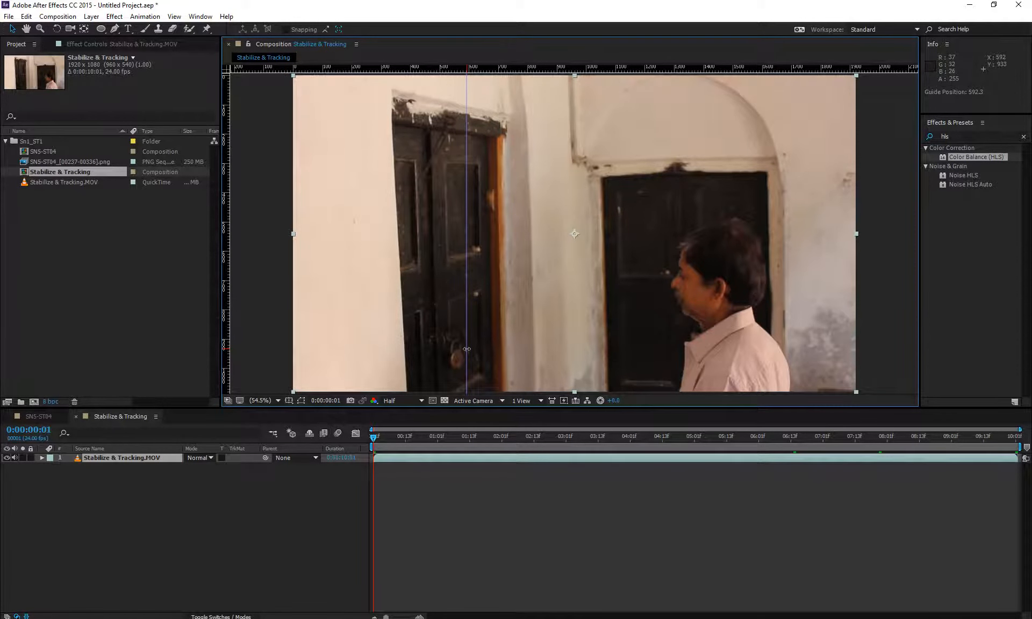
key(space)
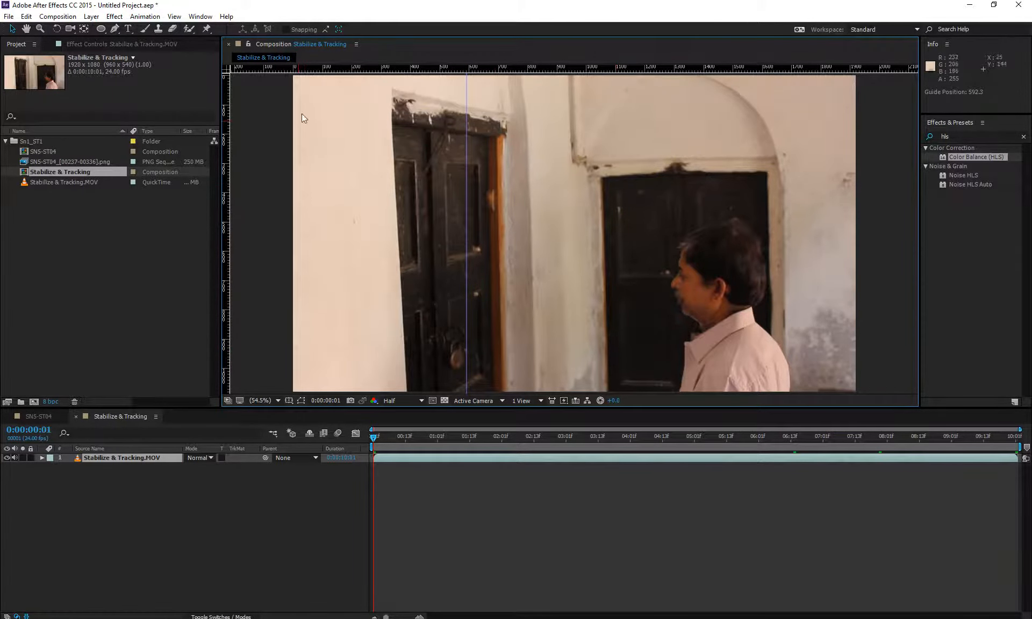
key(ctrl+z)
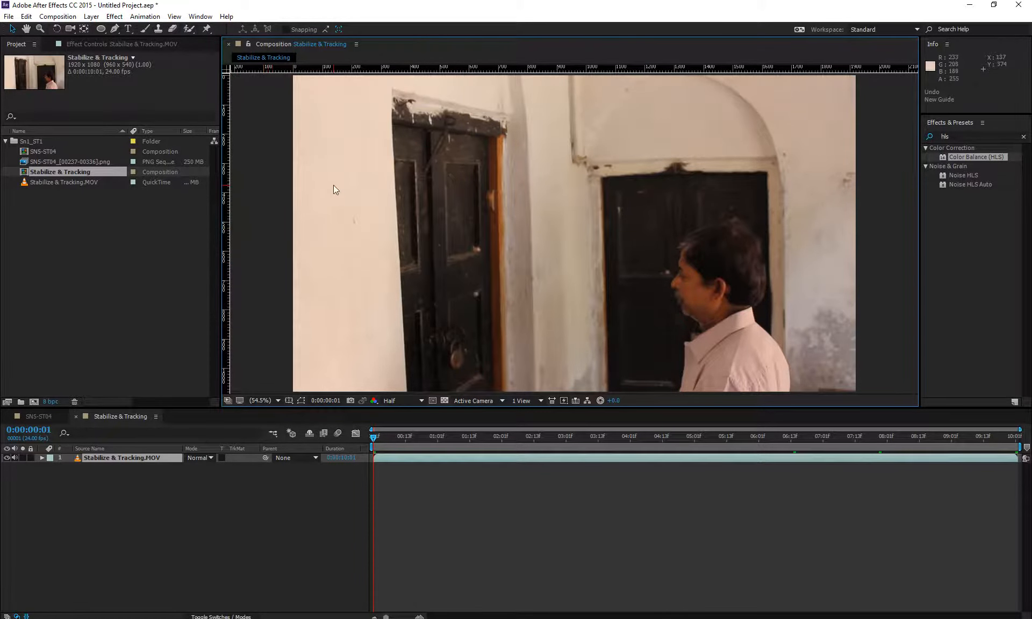
- Hide the composition view's rulers and check the grid and guide options
key(ctrl+r)
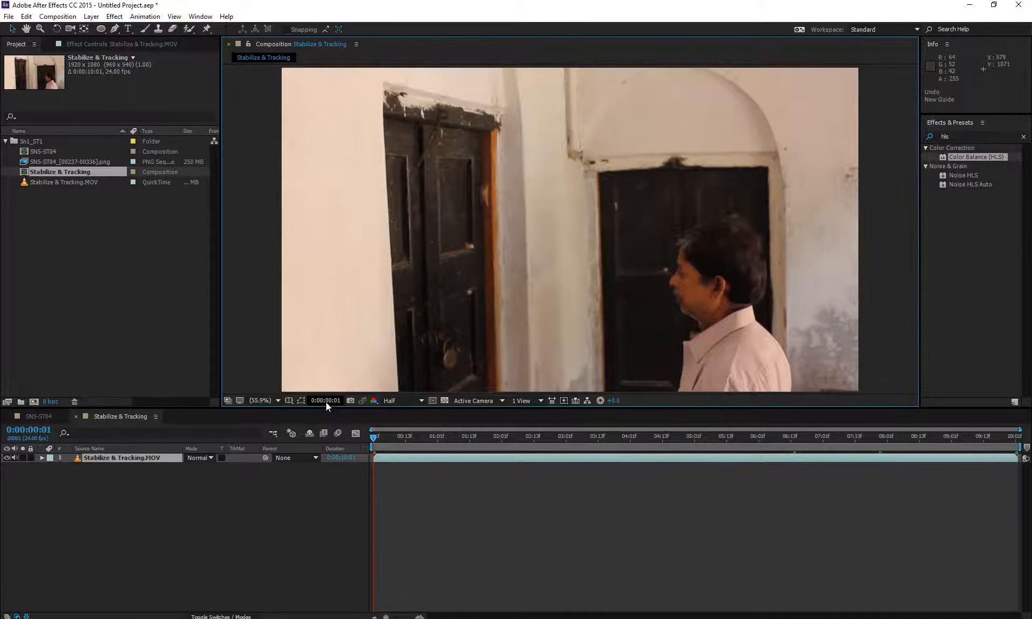
click(289, 401)
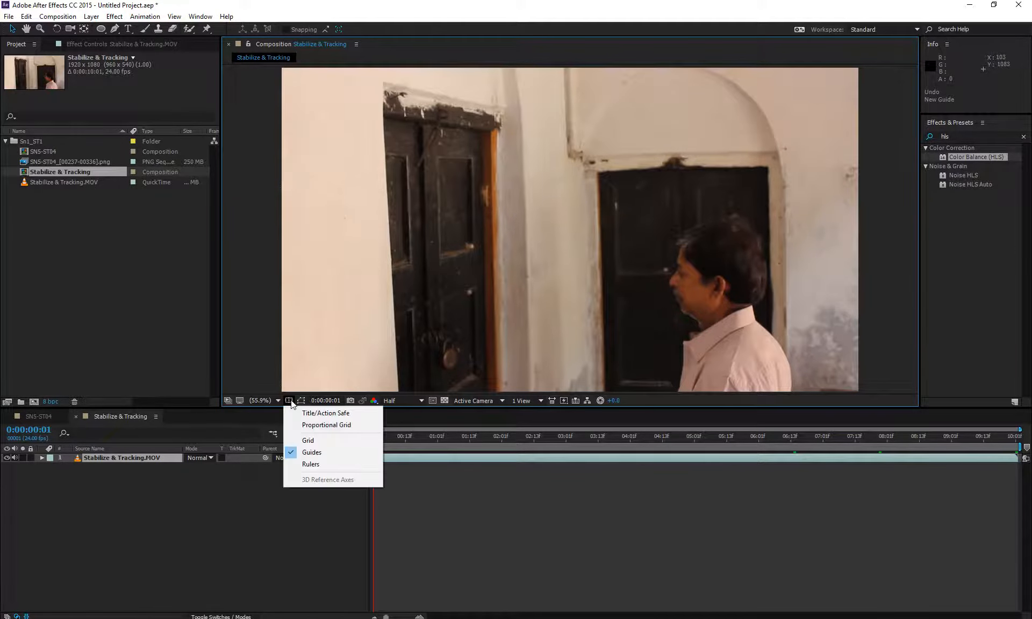
click(291, 400)
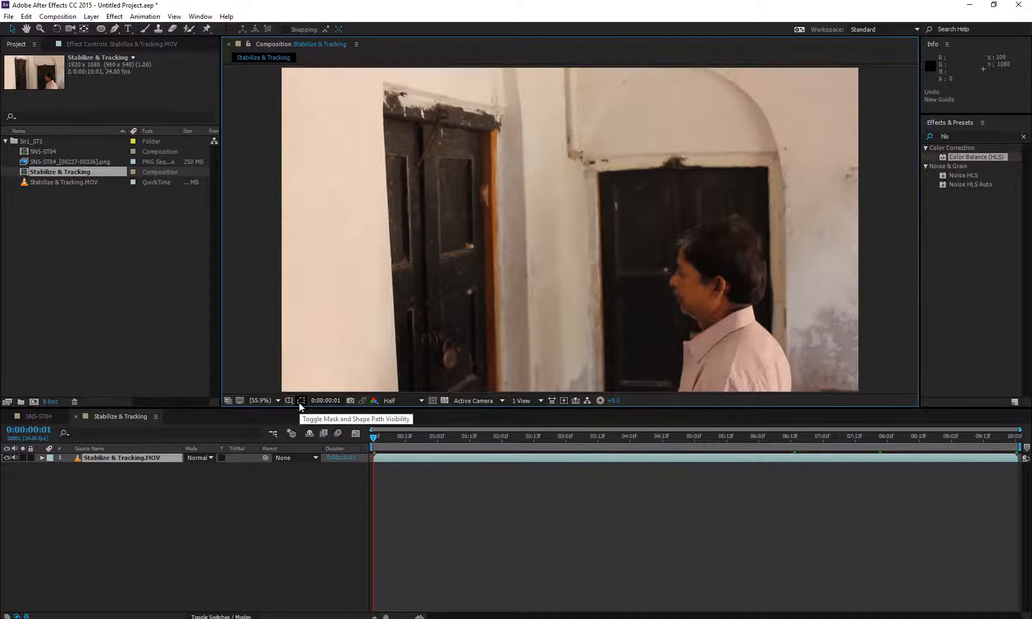
- Draw an elliptical mask about 1071 by 790 px on the Stabilize & Tracking.MOV layer and toggle mask path visibility off and on
click(101, 29)
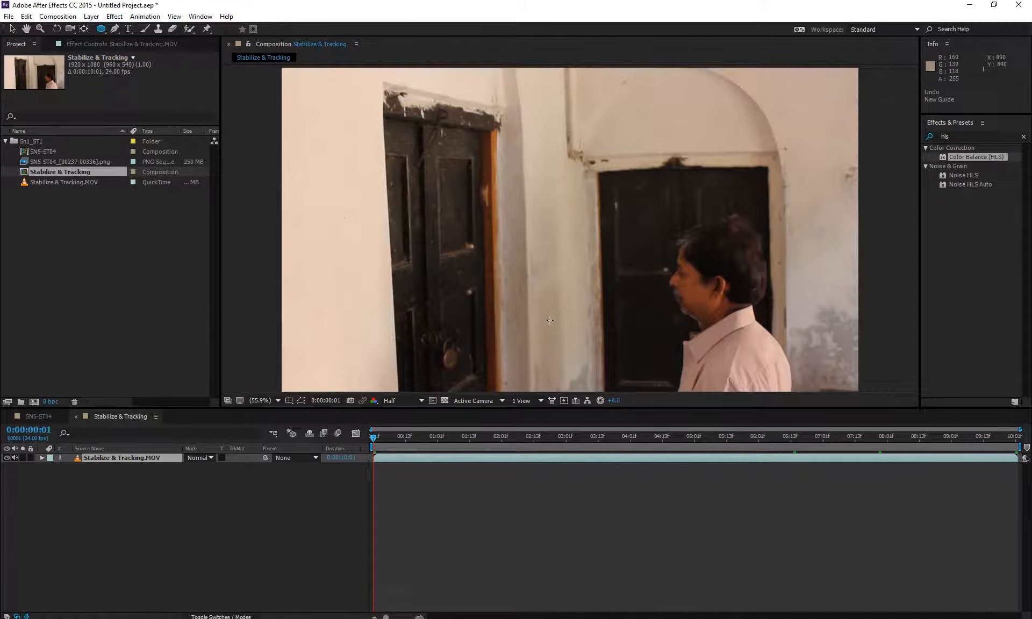
drag(336, 147, 658, 384)
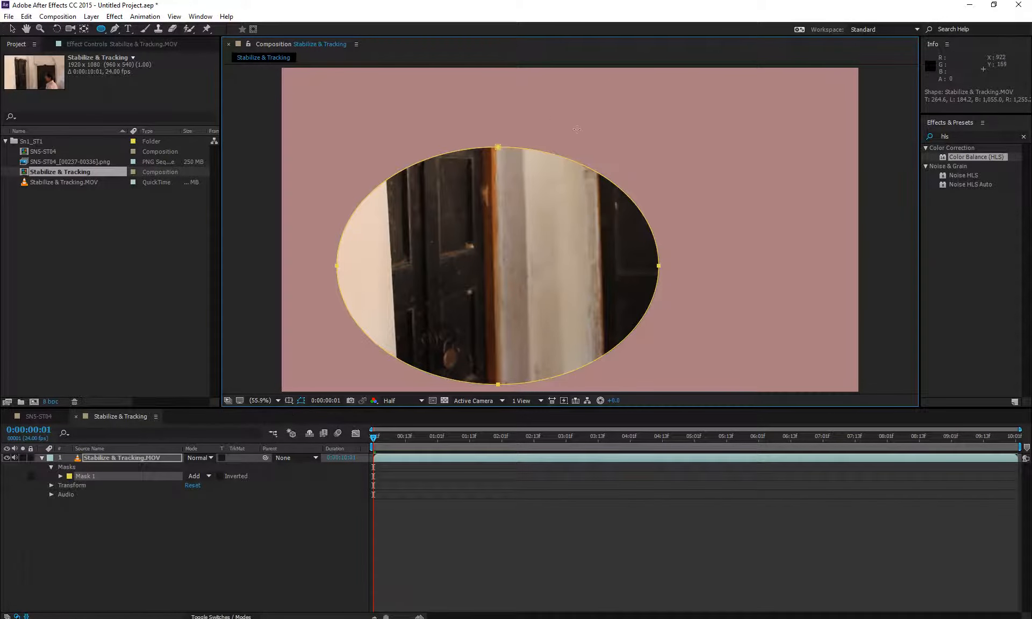
click(305, 402)
click(305, 402)
- Undo the elliptical mask and the removal of the vertical guide
key(ctrl+z)
key(ctrl+z)
key(ctrl+z)
key(ctrl+z)
key(ctrl+z)
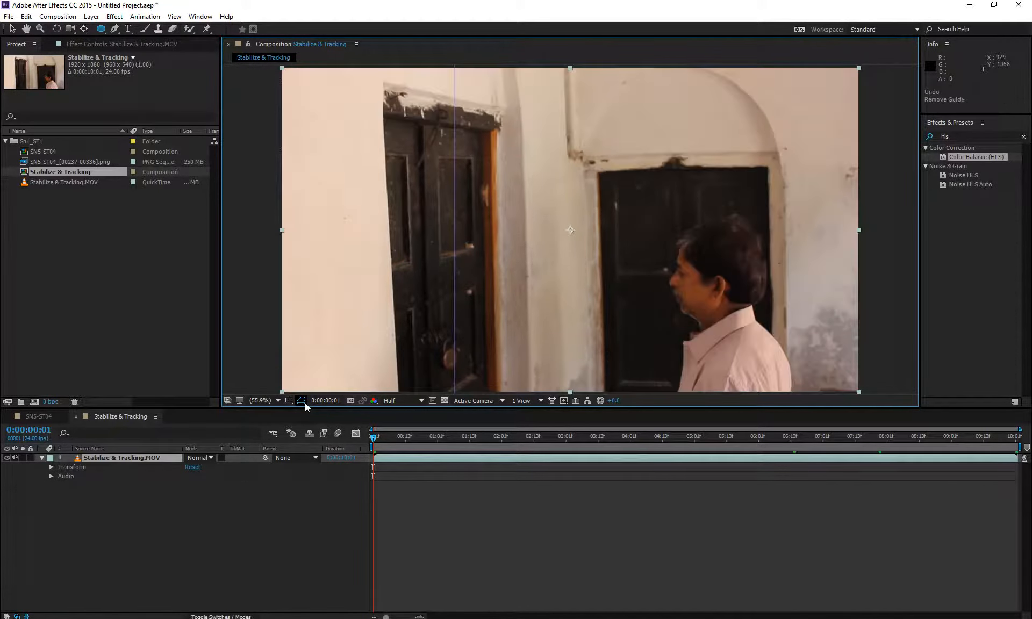
- Check the Go to Time dialog without changing the time, and remove the vertical guide from the footage
click(324, 401)
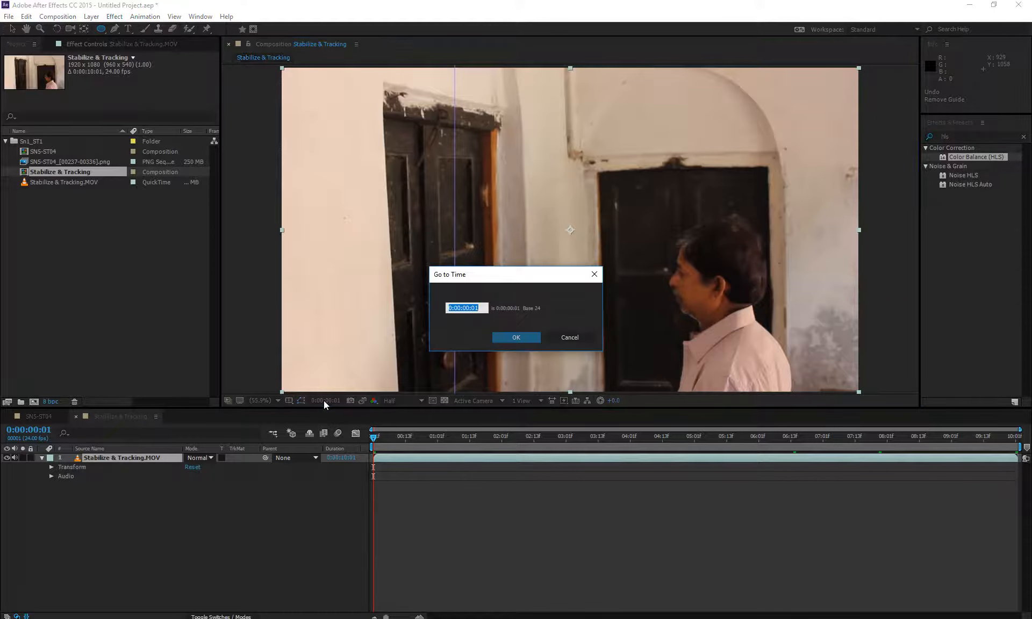
click(577, 340)
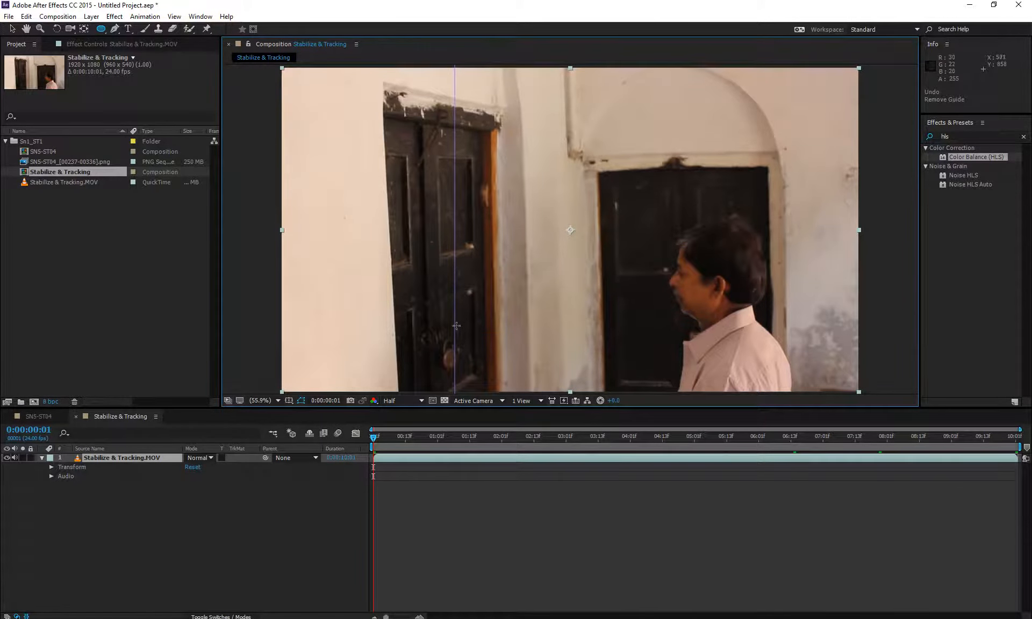
key(v)
drag(456, 325, 234, 320)
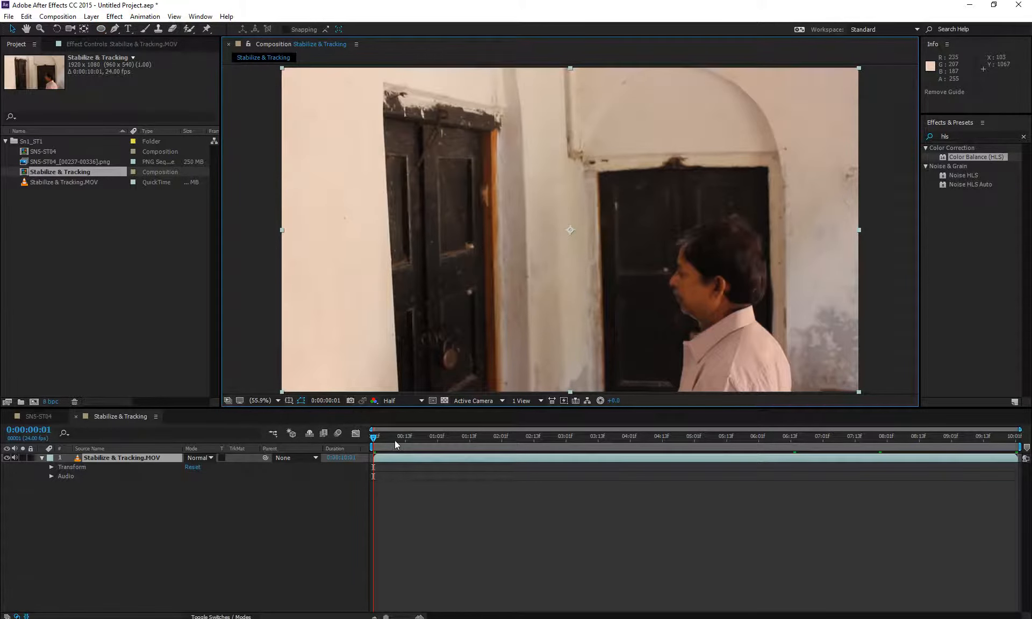
- Move the current time to 0:00:02:18 in the Stabilize & Tracking composition and take a snapshot of that frame
drag(395, 444, 580, 457)
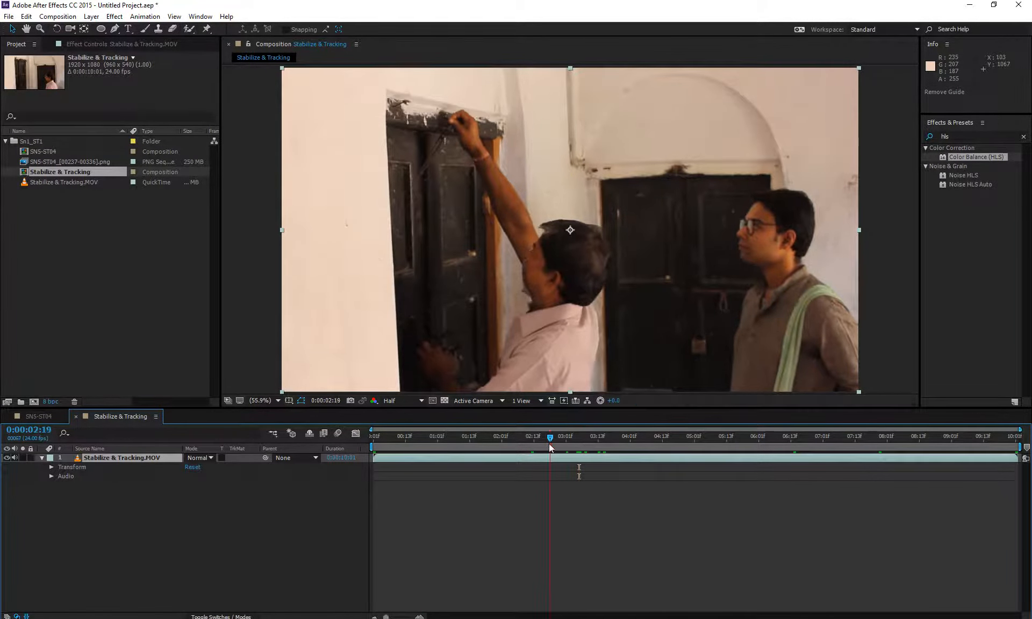
drag(582, 434, 547, 436)
click(425, 523)
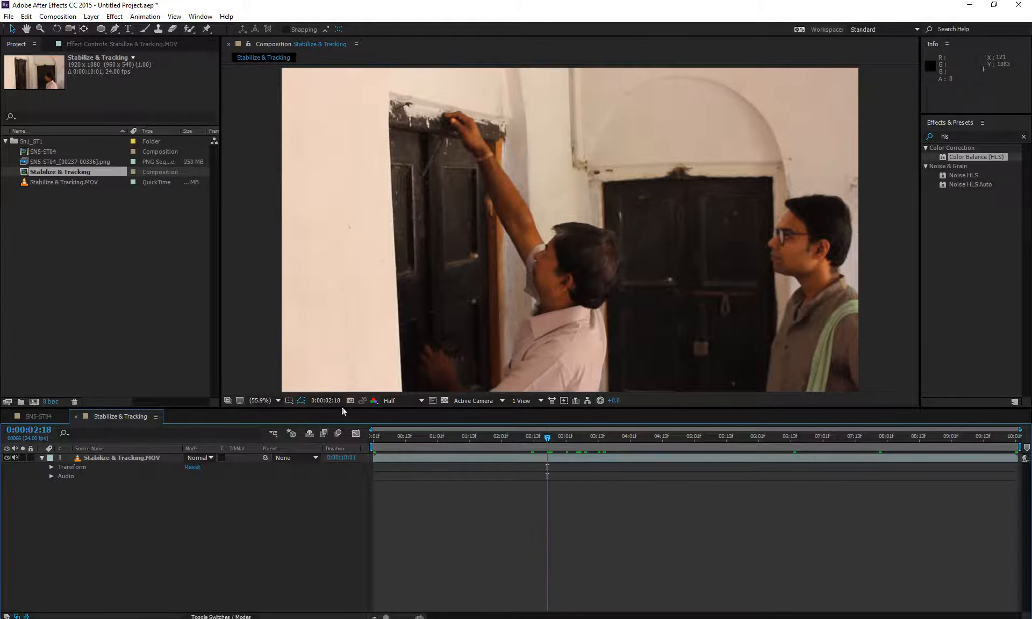
click(348, 400)
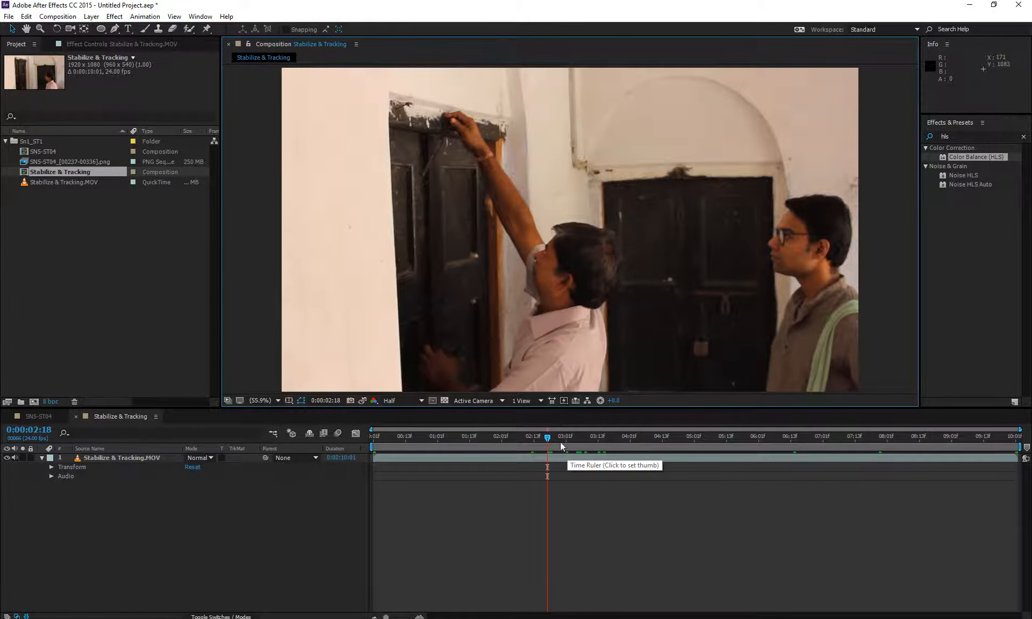
- Move the current time to 0:00:05:17 and compare that frame repeatedly with the stored snapshot
drag(562, 434, 737, 436)
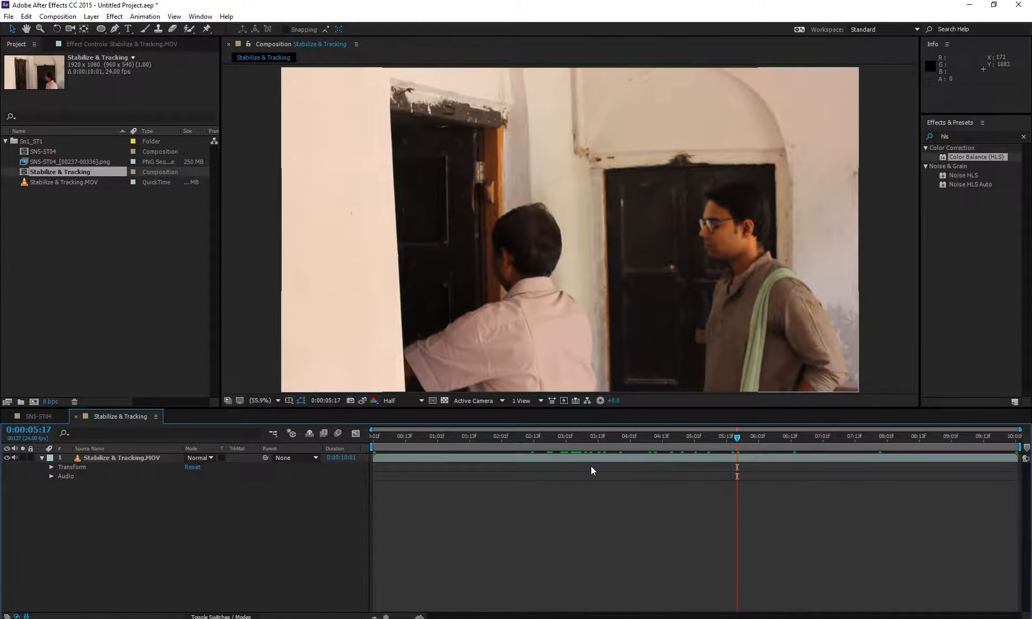
click(363, 401)
click(363, 401)
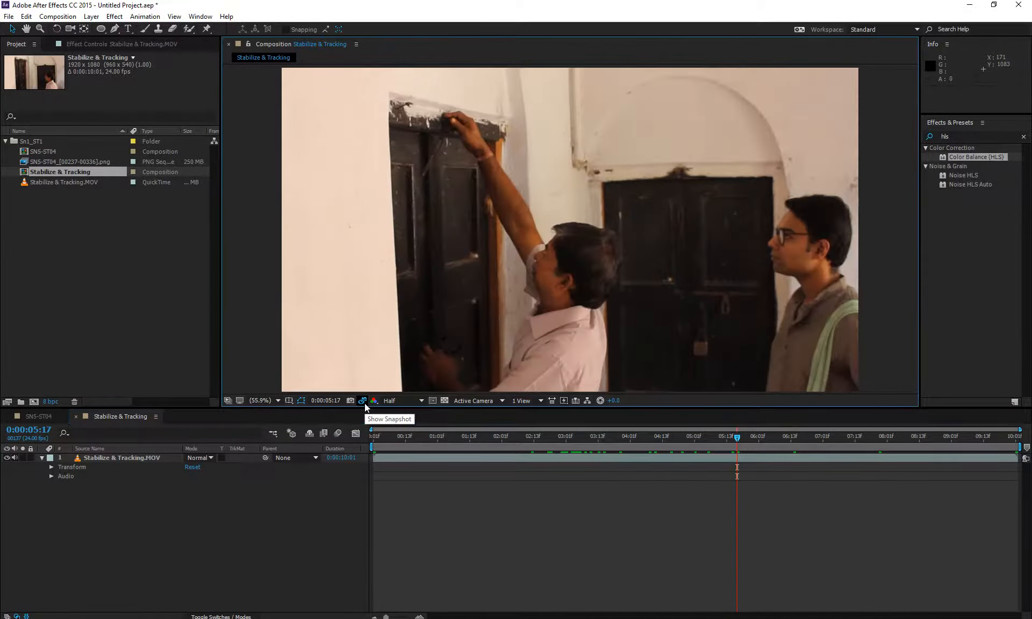
click(363, 401)
click(363, 401)
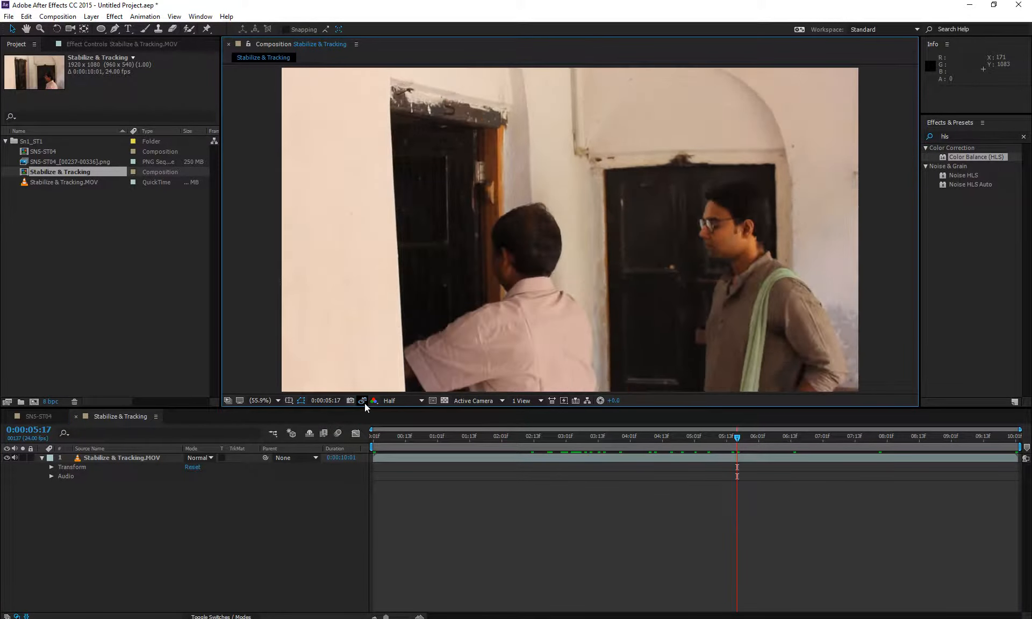
click(364, 402)
click(364, 401)
click(364, 402)
click(363, 401)
- Switch to the SN5-ST04 composition, compare its frame with the stored snapshot and take a new snapshot at 0:00:00:12
click(36, 417)
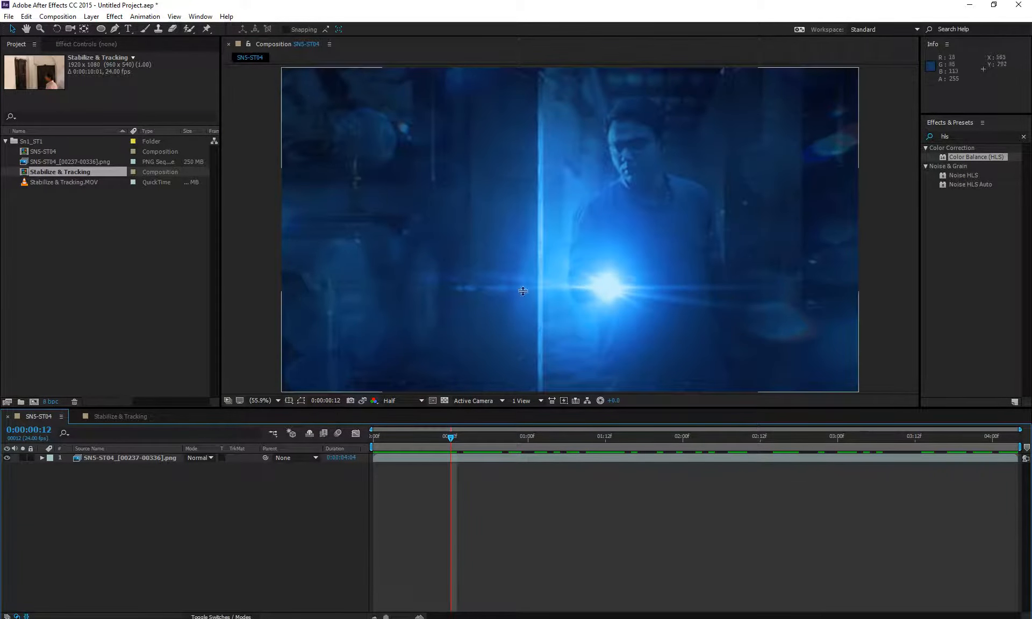
click(364, 402)
click(365, 402)
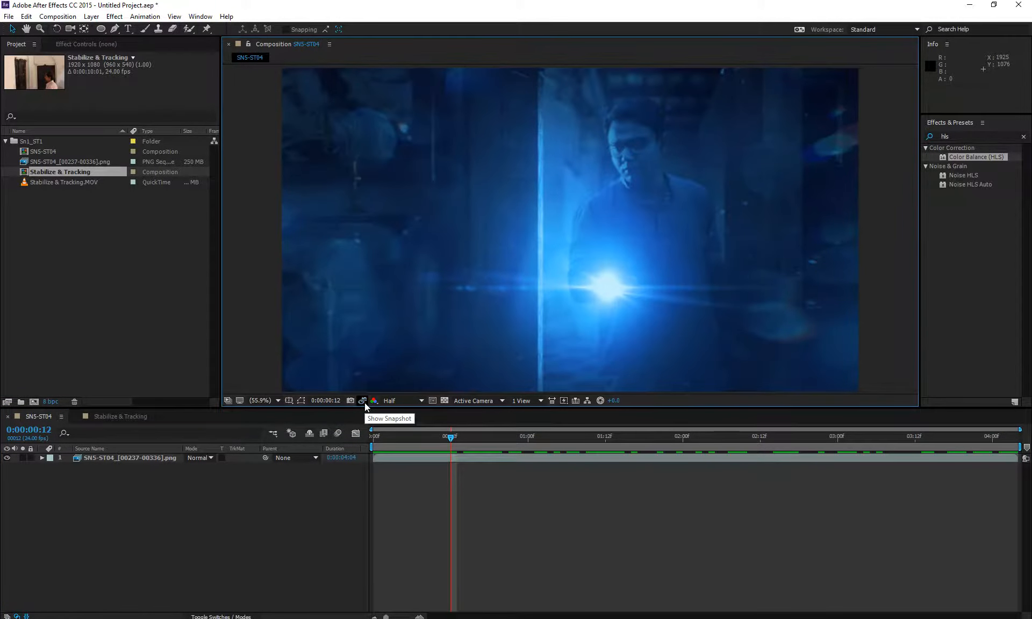
click(364, 402)
click(364, 402)
click(365, 402)
key(F5)
key(F5)
key(F5)
- Return to the Stabilize & Tracking composition and compare its frame at 0:00:05:17 with the SN5-ST04 snapshot
click(125, 417)
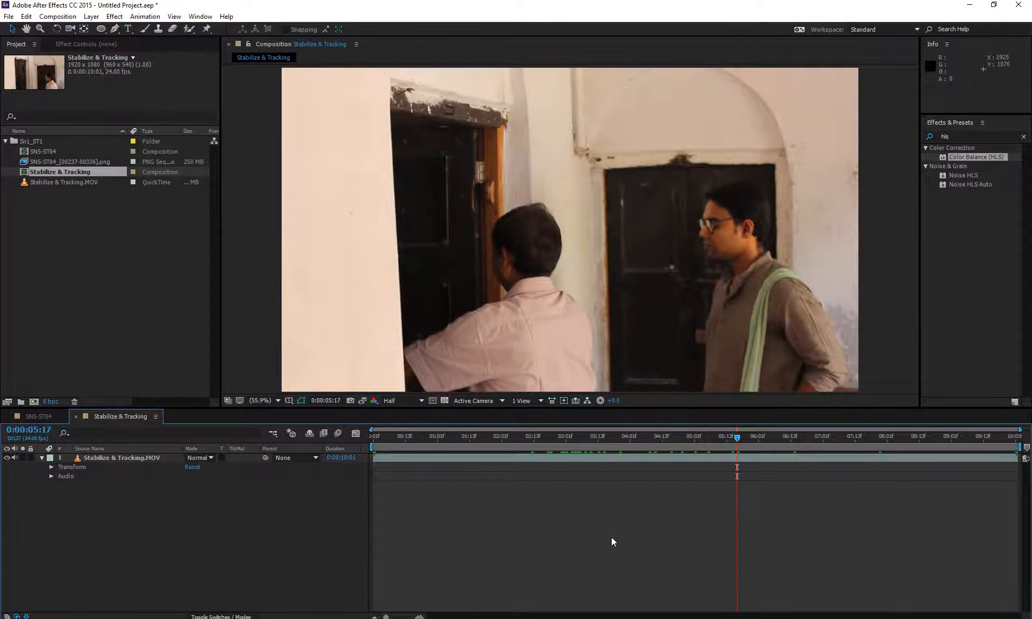
key(F5)
key(F5)
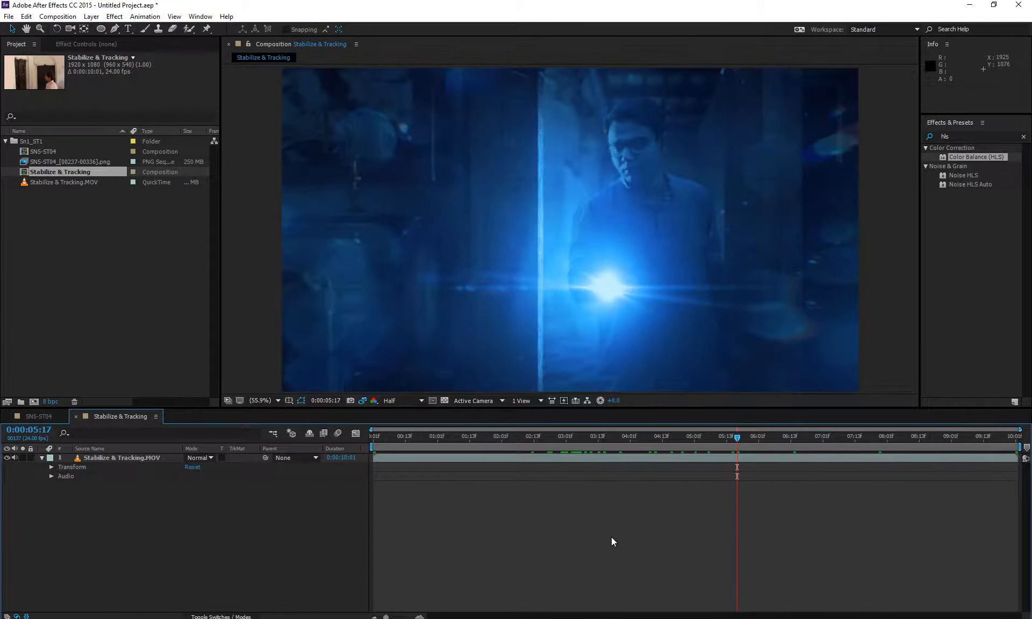
key(F5)
key(F5)
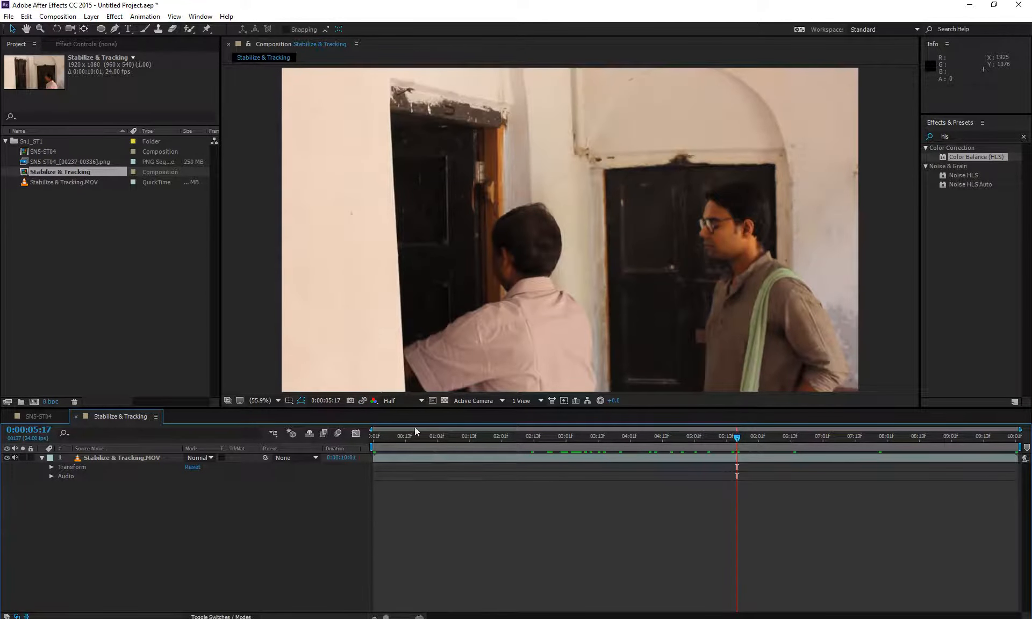
- Open the color channel display options for the composition view
click(374, 401)
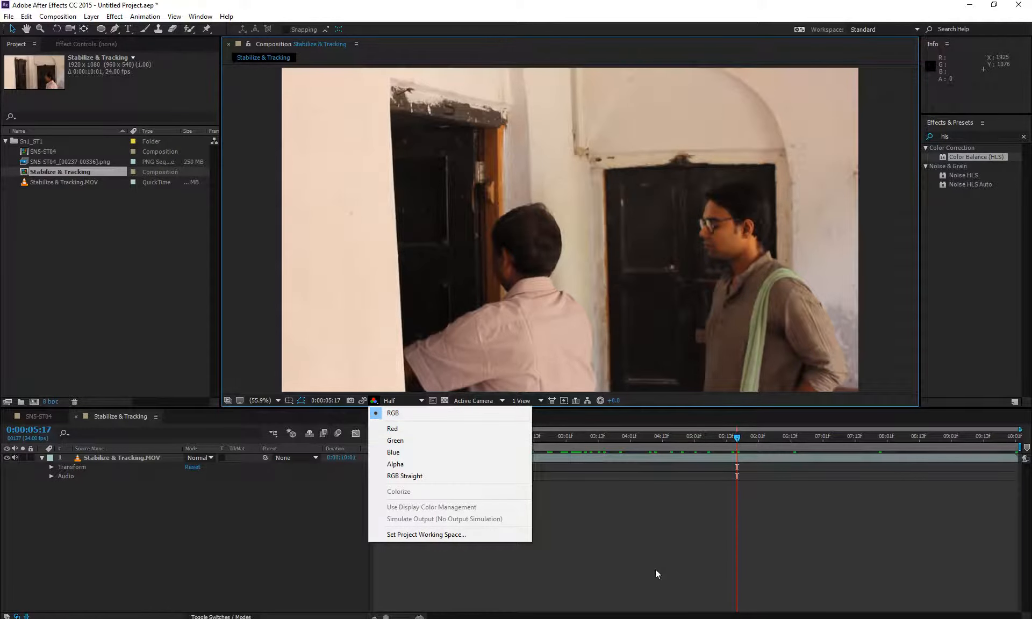
- Set the composition's preview resolution to Full and fit the frame to the viewer
click(411, 400)
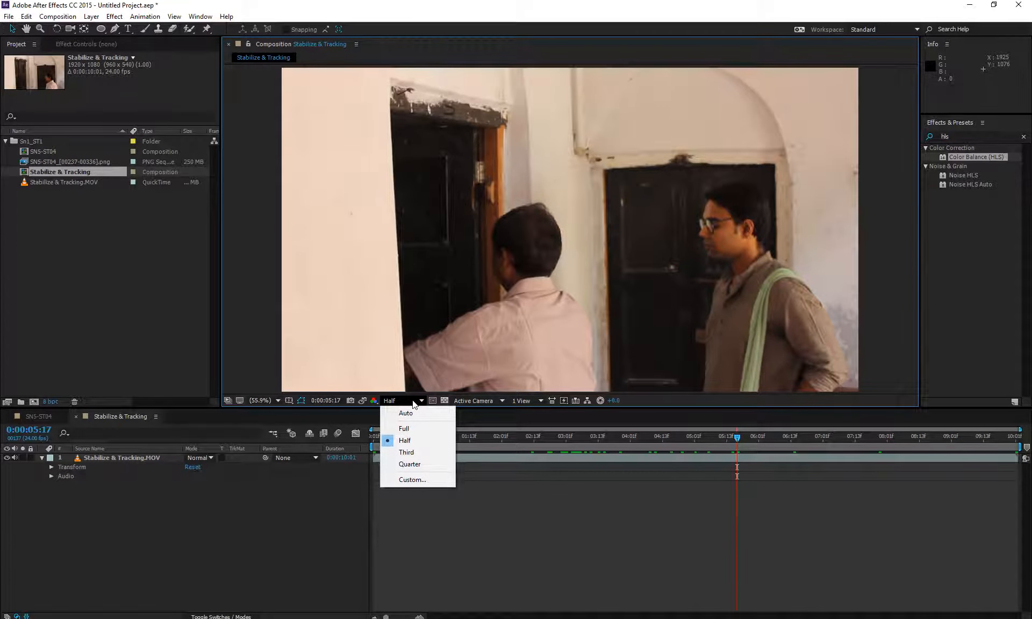
click(413, 429)
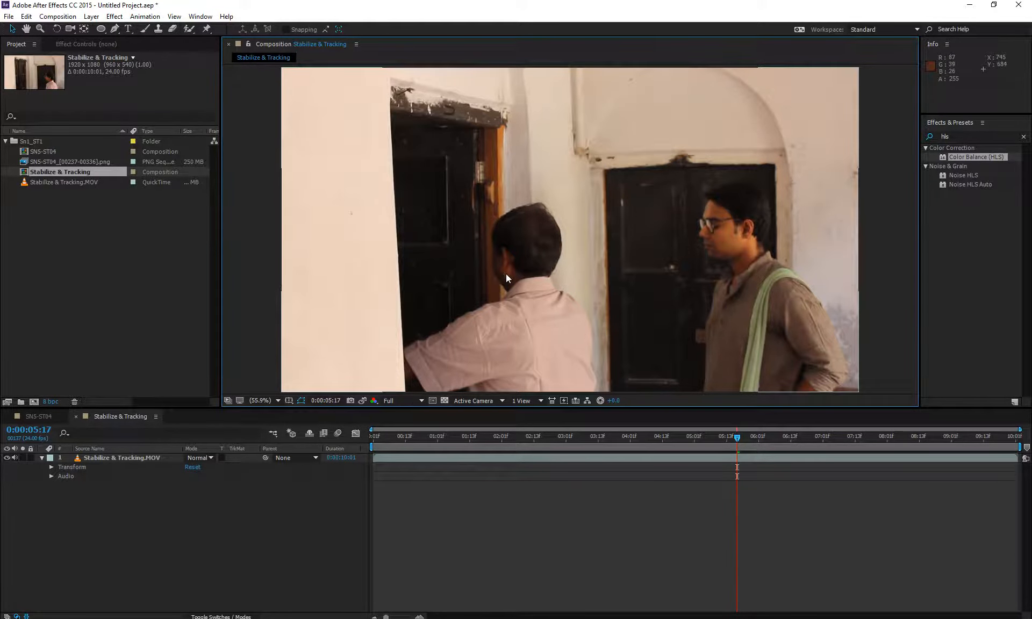
scroll(505, 276, up, 6)
scroll(505, 276, down, 6)
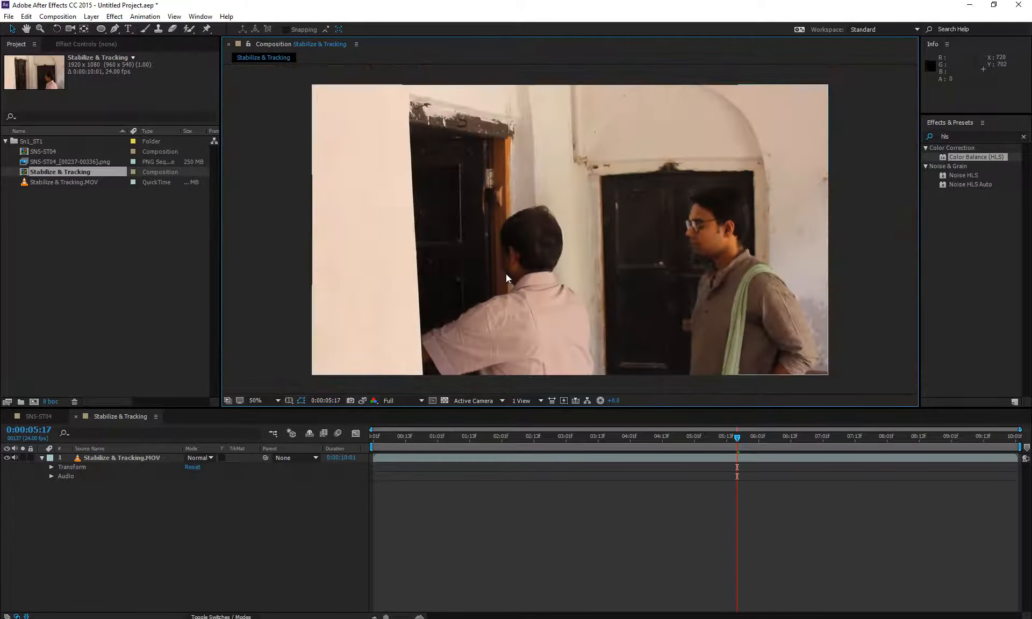
click(276, 401)
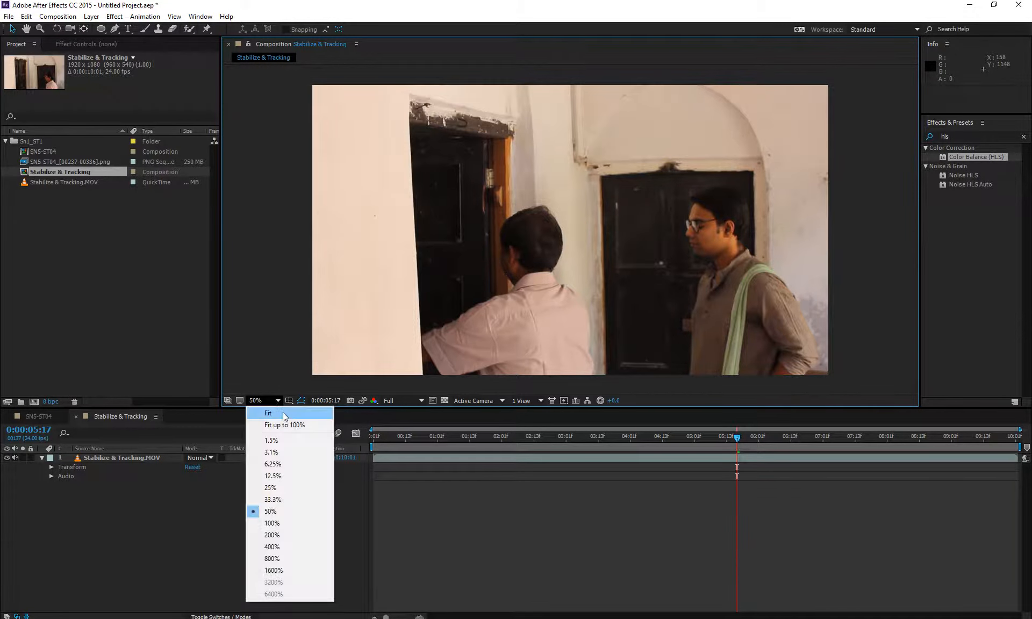
click(283, 413)
- Compare Half and Full preview resolution on the edge of the front man's hair, finishing at Half
click(397, 401)
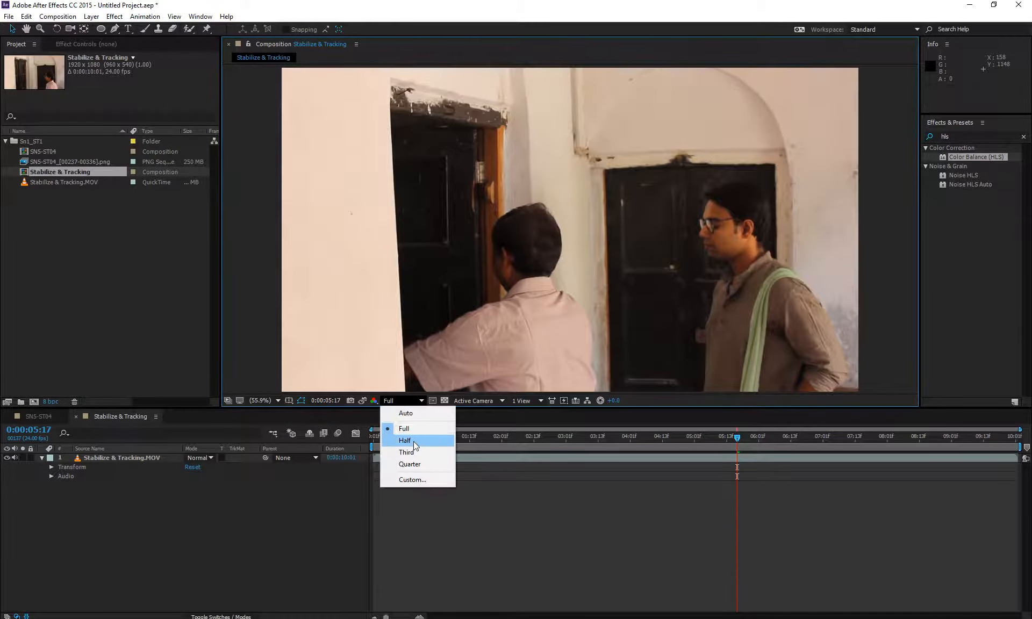
click(414, 441)
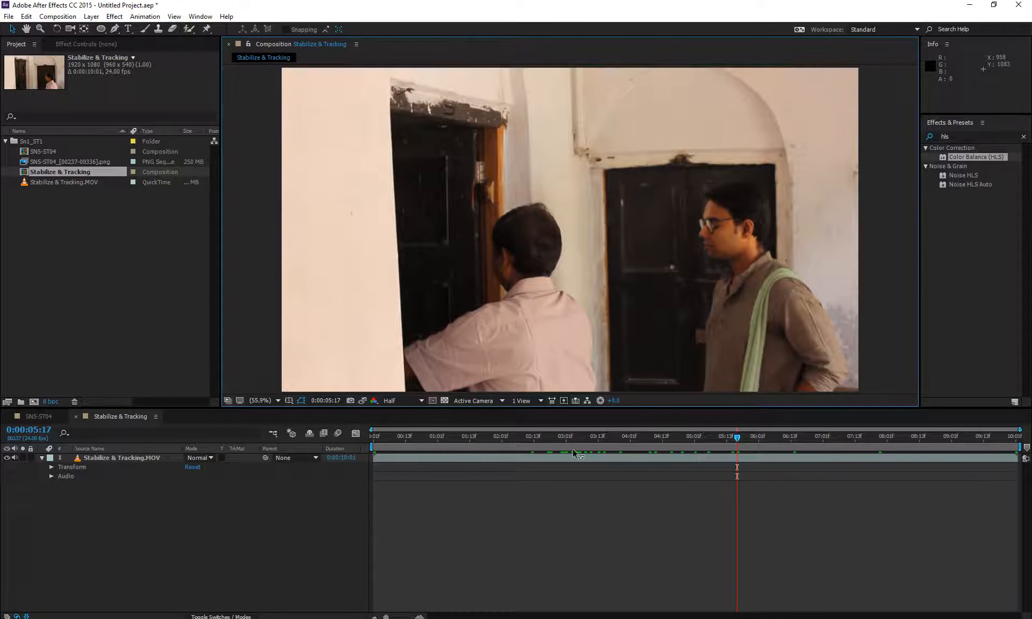
scroll(544, 257, up, 7)
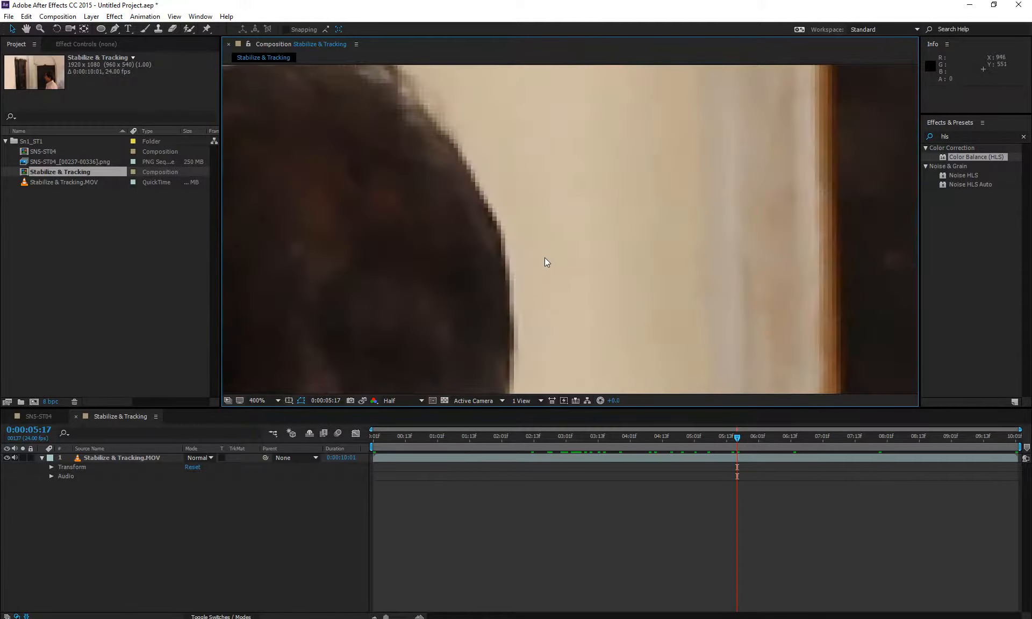
click(390, 400)
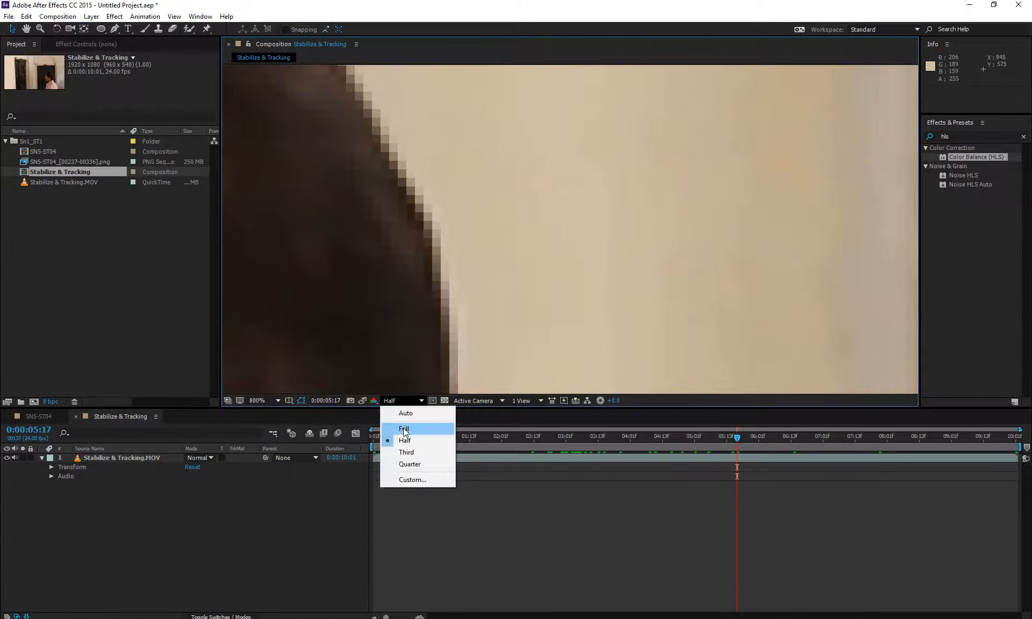
click(391, 409)
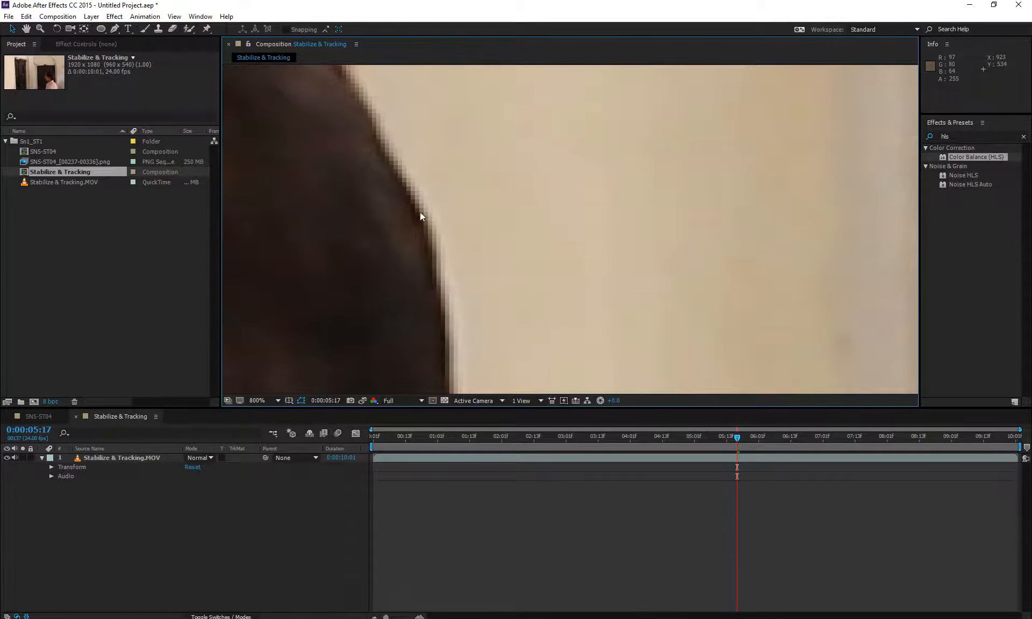
click(398, 401)
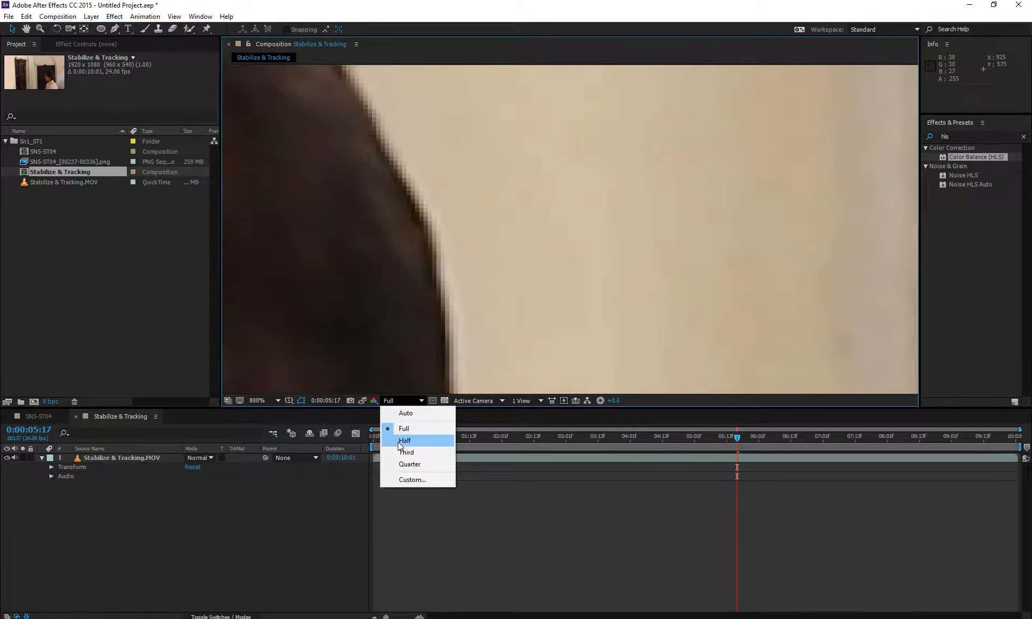
click(398, 441)
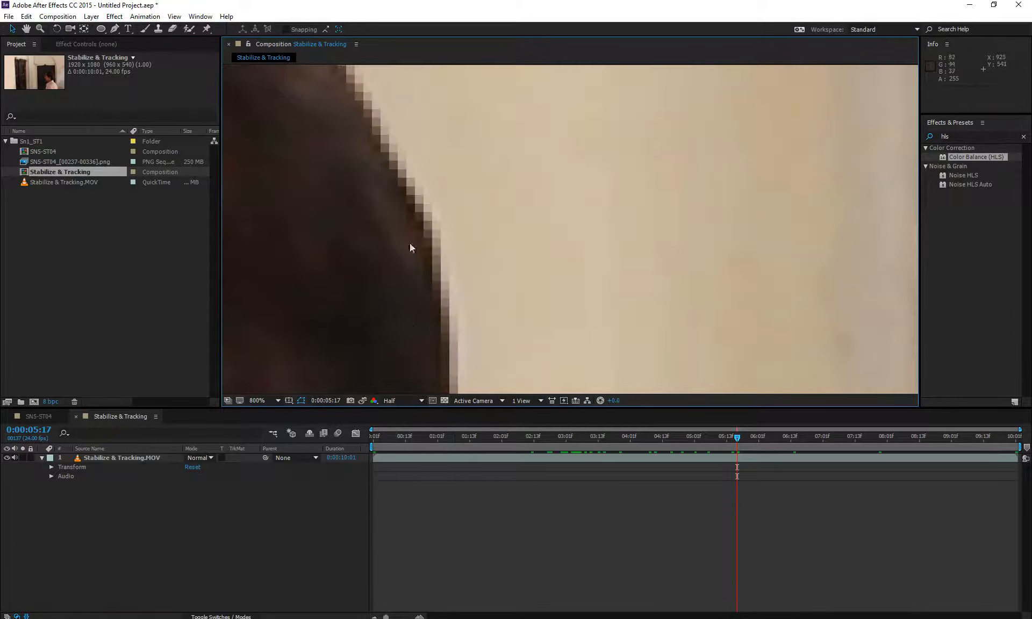
- Lower the preview resolution to Third and fit the whole frame in the viewer again
click(400, 403)
click(405, 454)
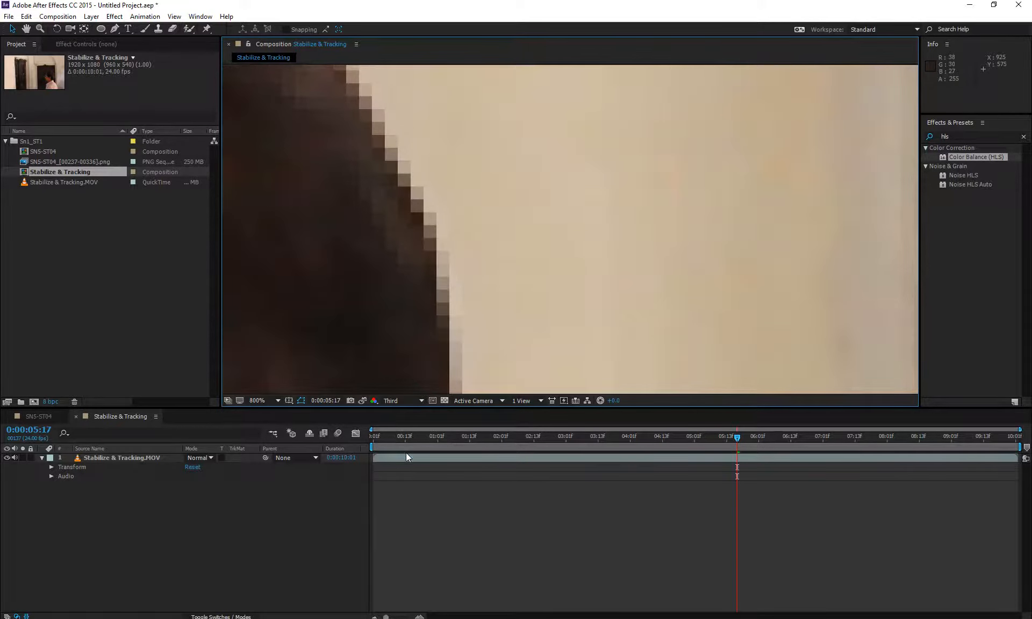
scroll(427, 281, down, 5)
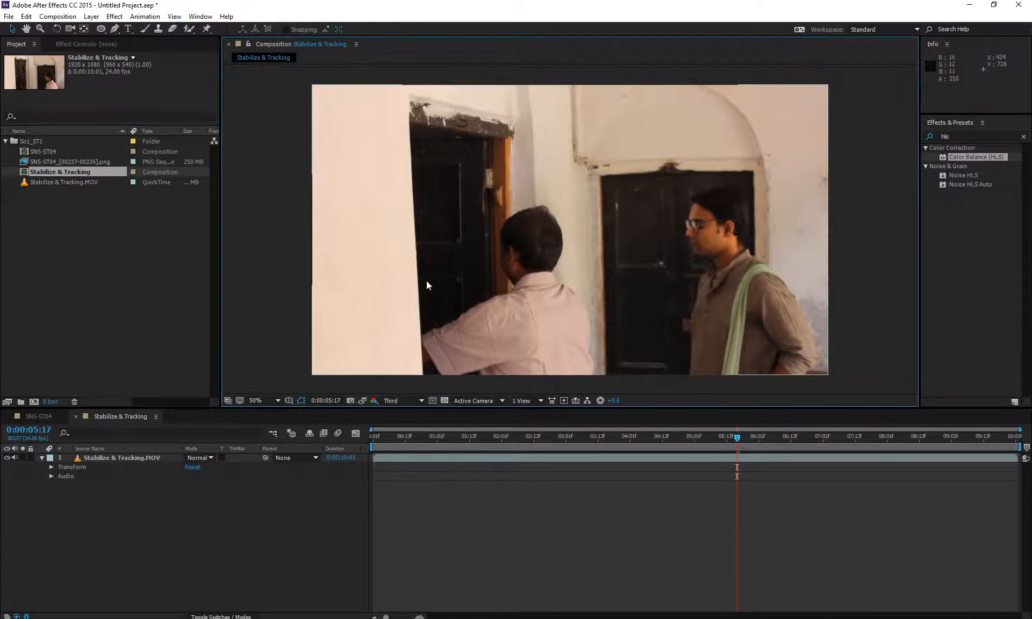
key(slash)
click(254, 401)
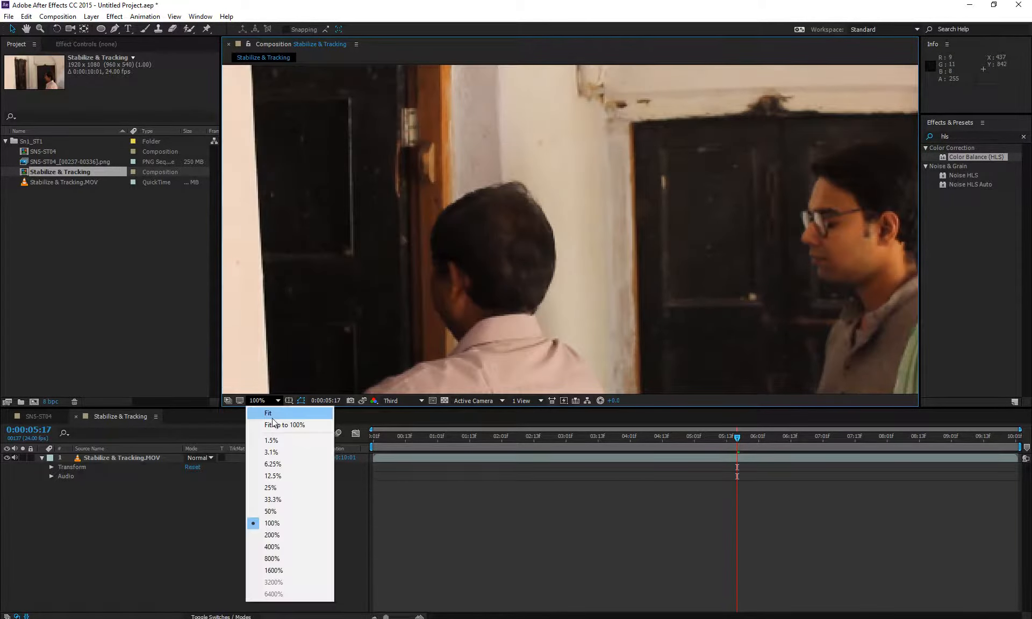
click(274, 415)
- Set the preview resolution to Quarter and scrub the clip to 0:00:06:05
click(396, 401)
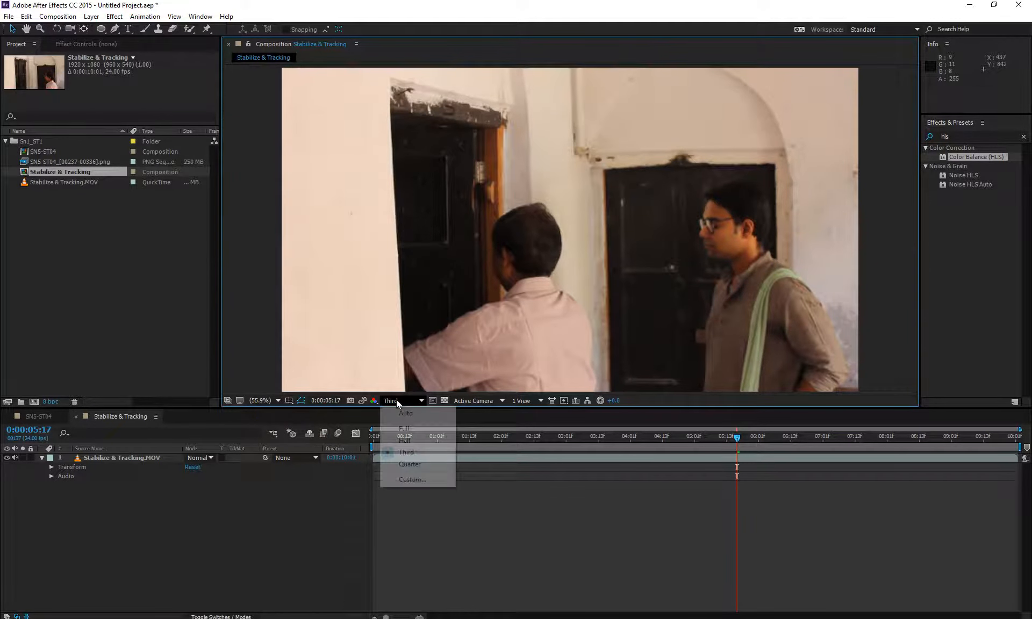
click(403, 464)
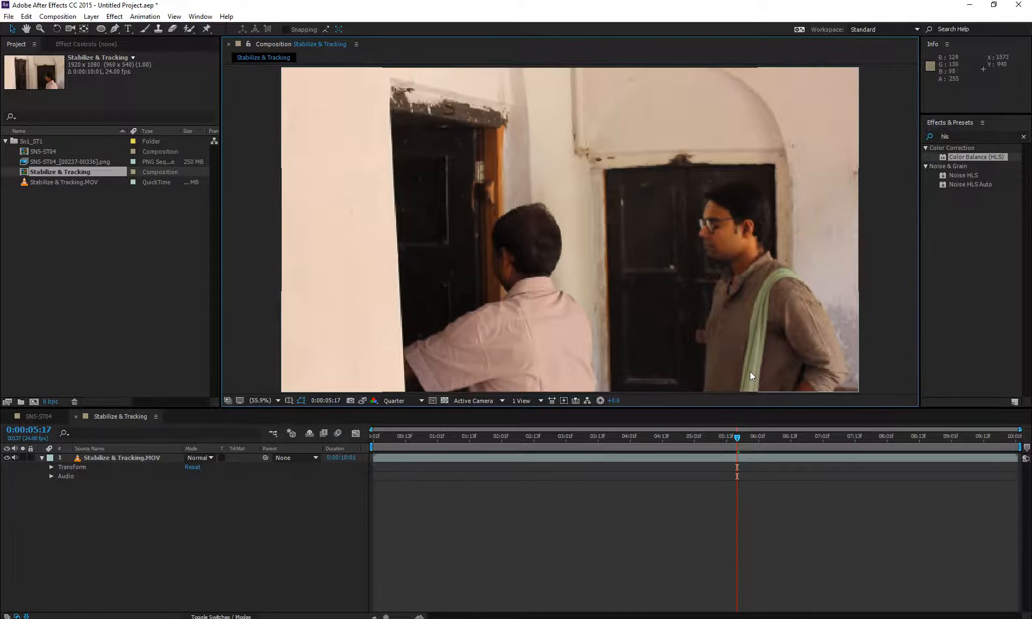
drag(697, 437, 769, 455)
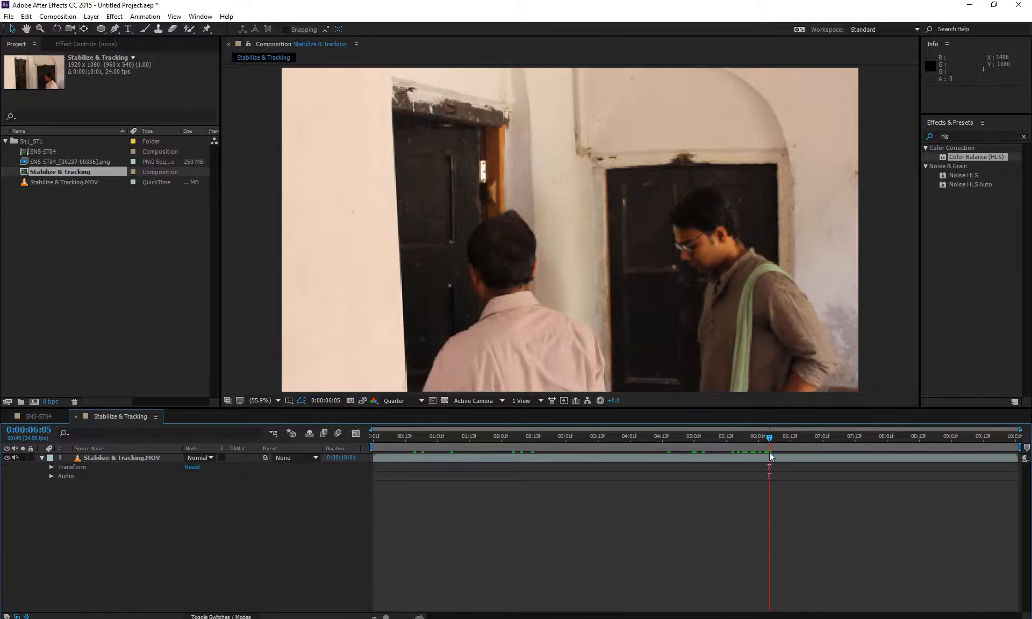
- Set a custom preview resolution that renders every 15 pixels horizontally and every 15 pixels vertically
click(393, 402)
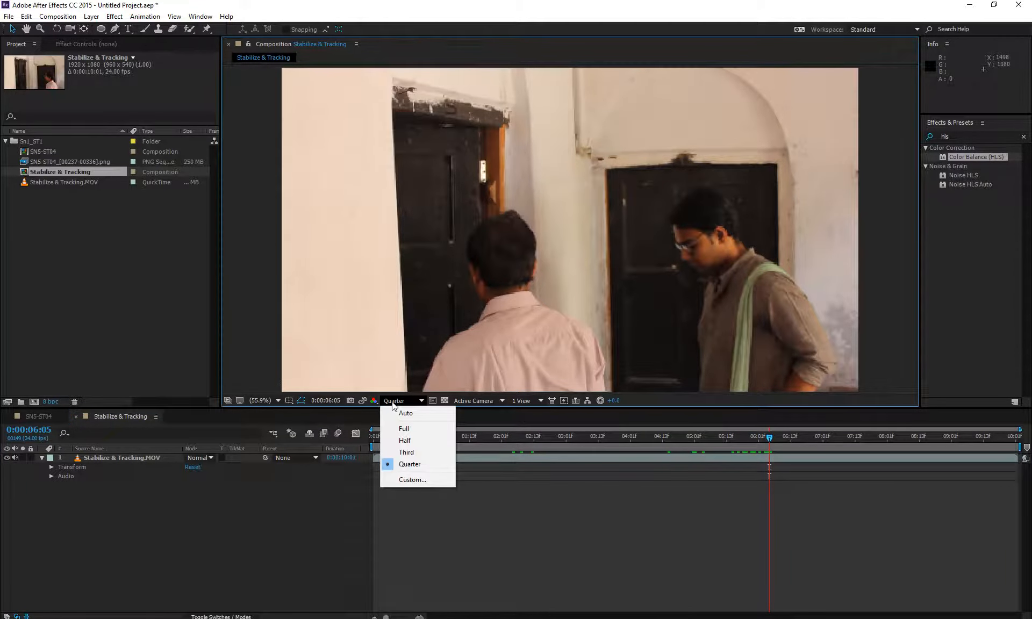
click(411, 479)
drag(510, 243, 755, 164)
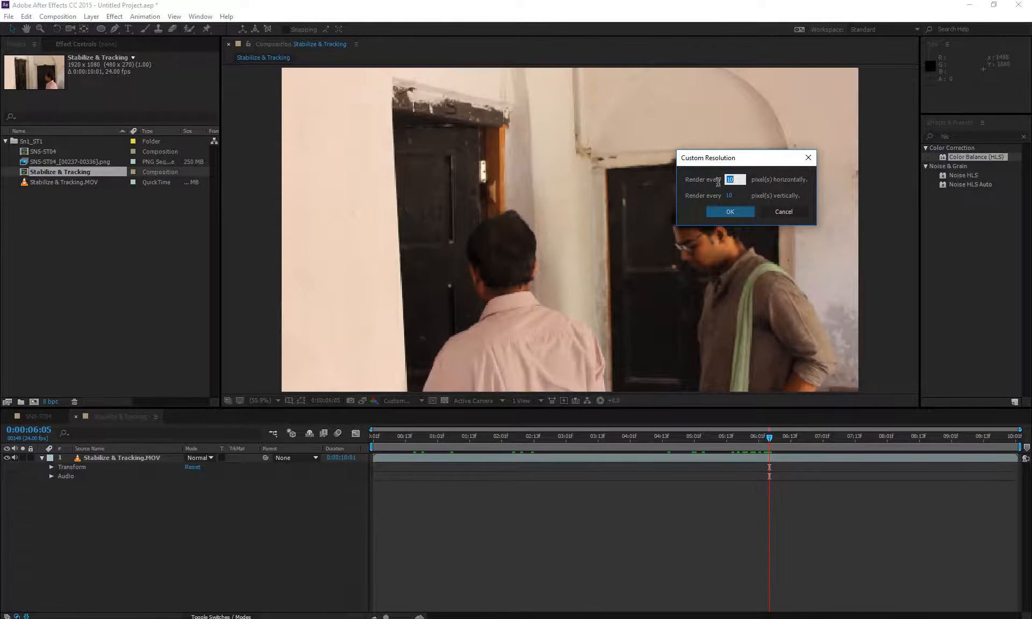
text(15)
click(731, 196)
text(15)
click(723, 210)
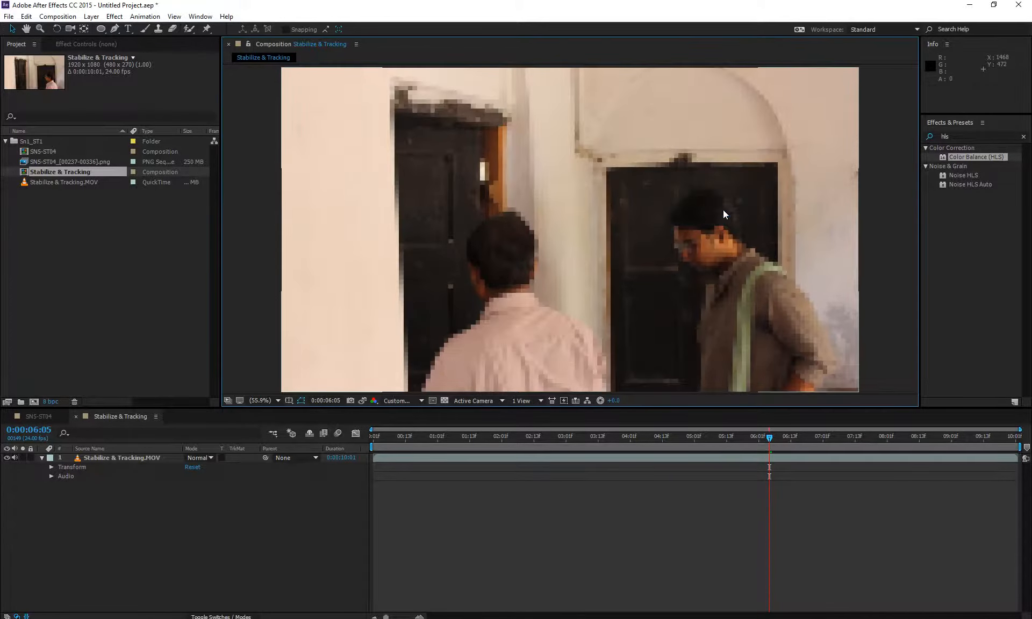
- Change the custom preview resolution to render every 5 pixels
click(391, 399)
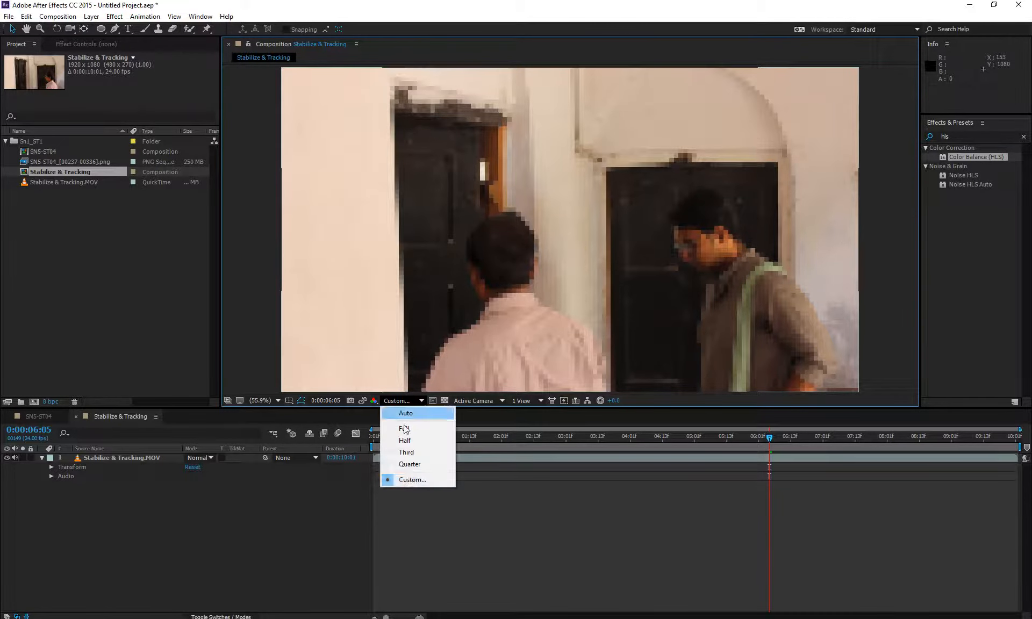
click(408, 481)
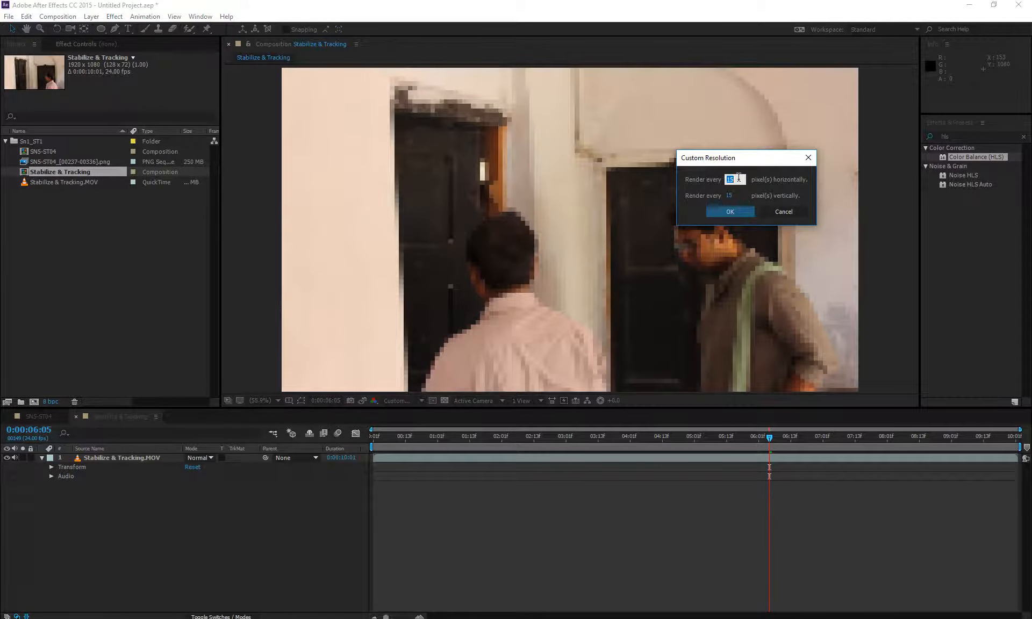
text(5)
click(727, 211)
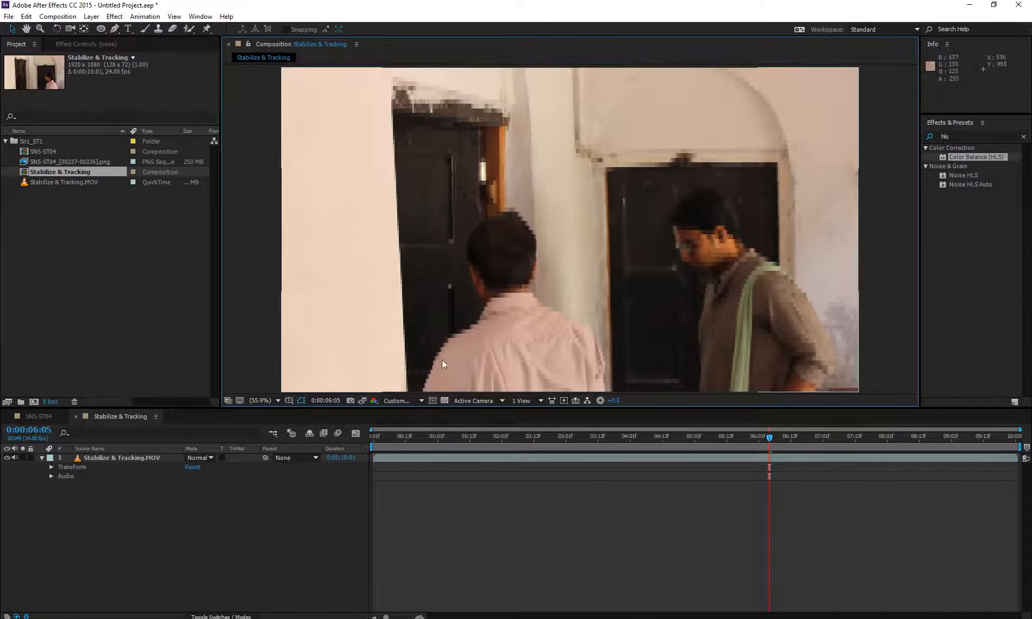
- Return the composition's preview resolution to Half
click(390, 401)
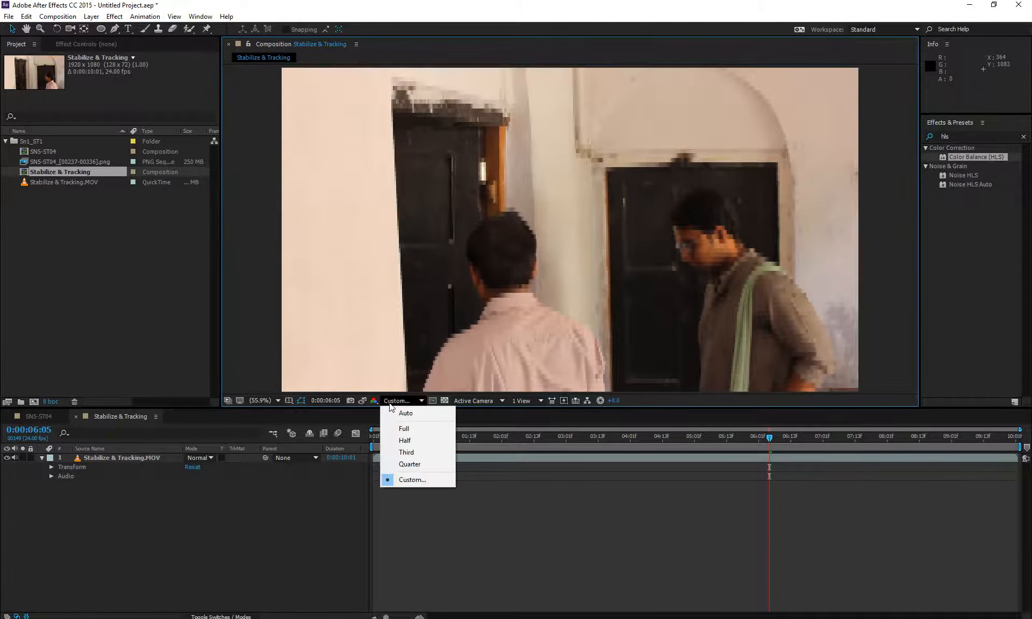
click(404, 441)
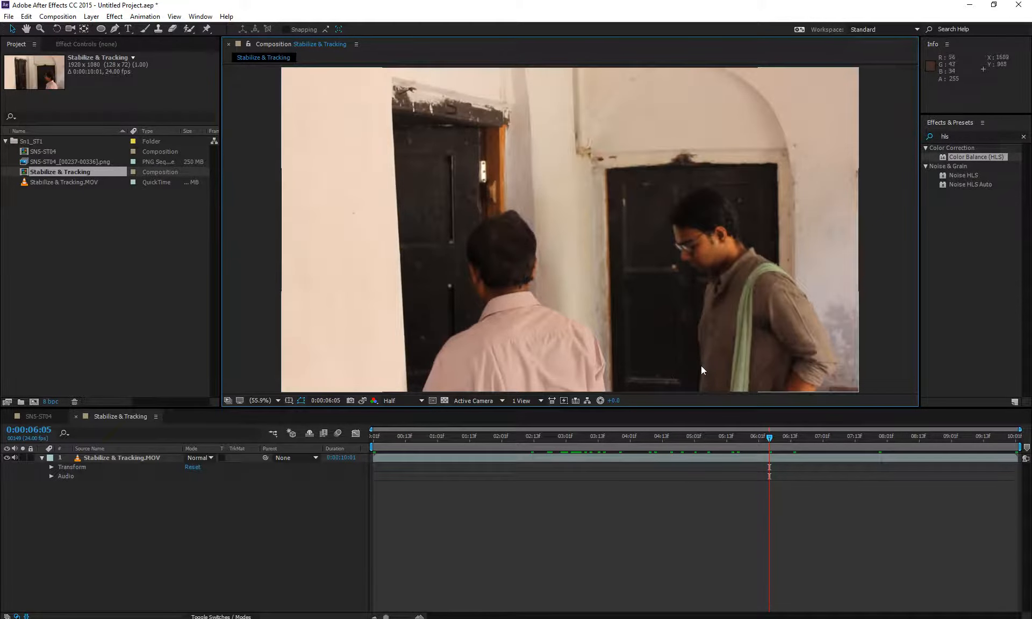
click(405, 401)
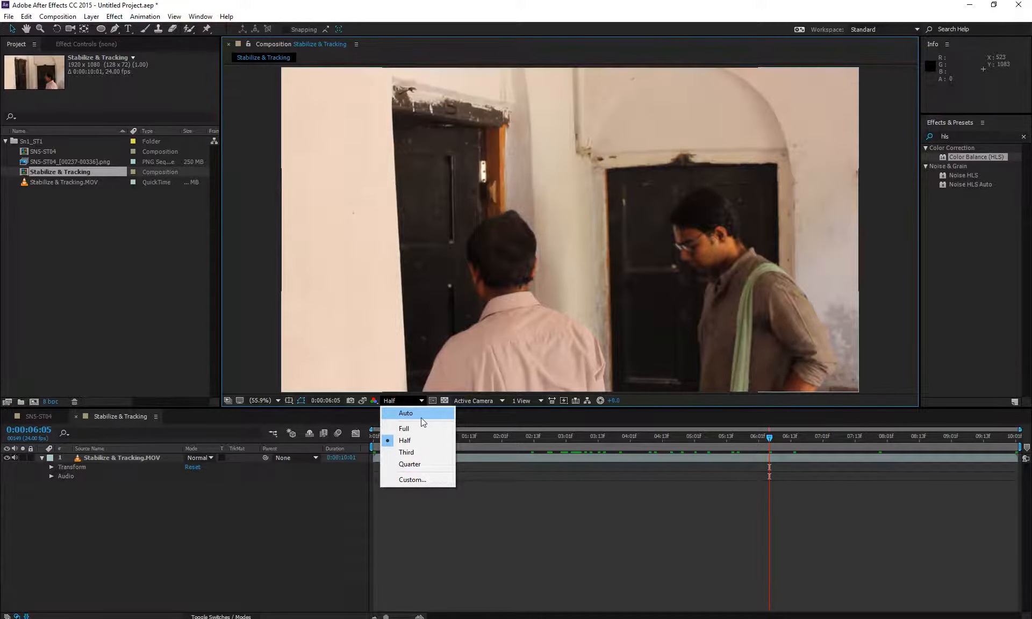
click(397, 400)
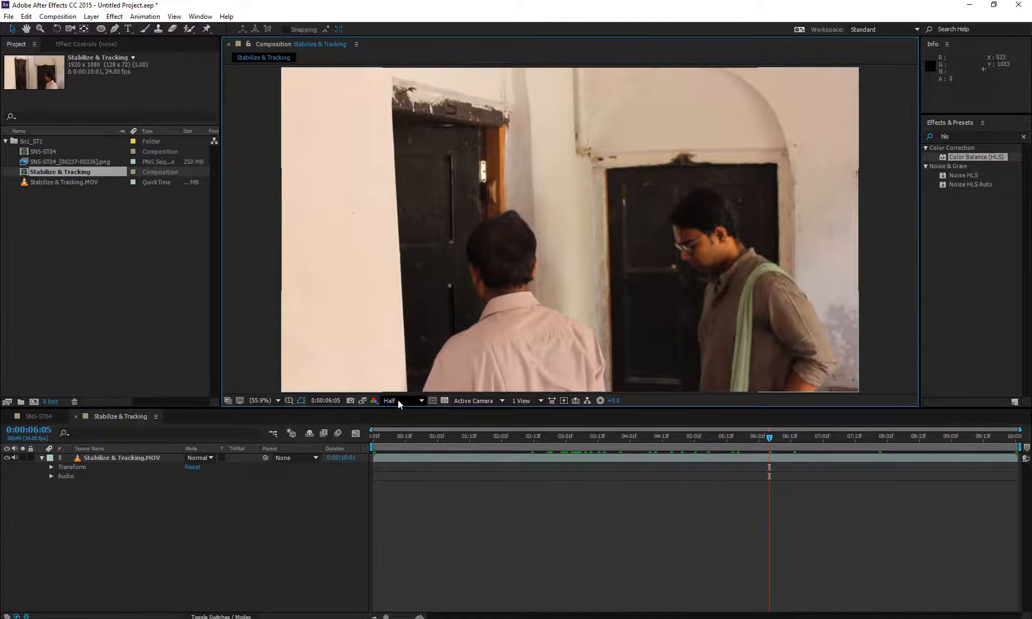
- Draw a region of interest around the head of the man with glasses and shrink it by its upper-left corner
click(432, 400)
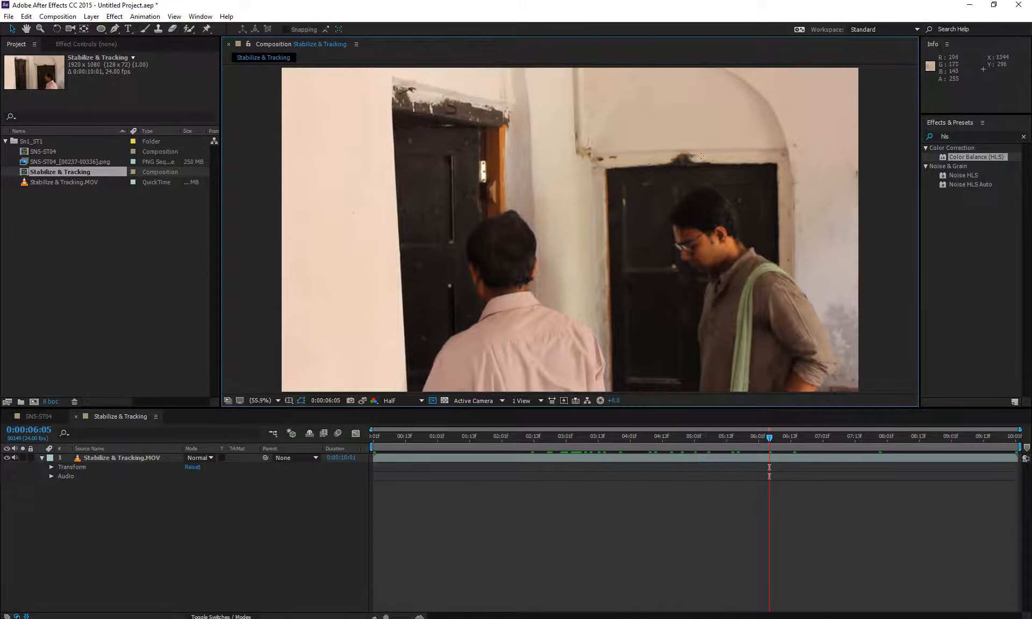
drag(608, 100, 796, 270)
key(ctrl+z)
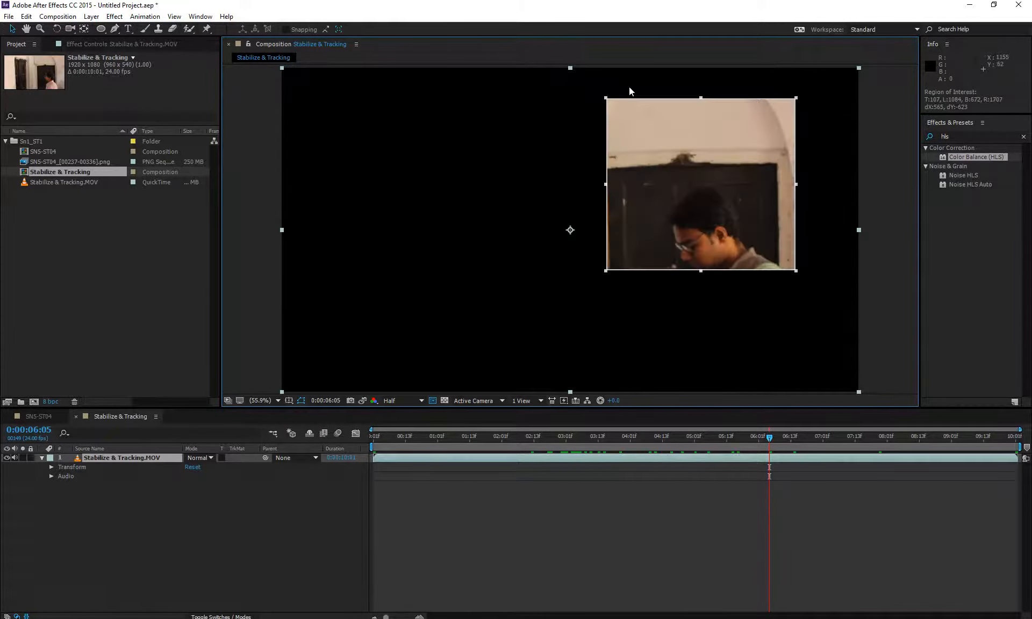
drag(609, 97, 623, 162)
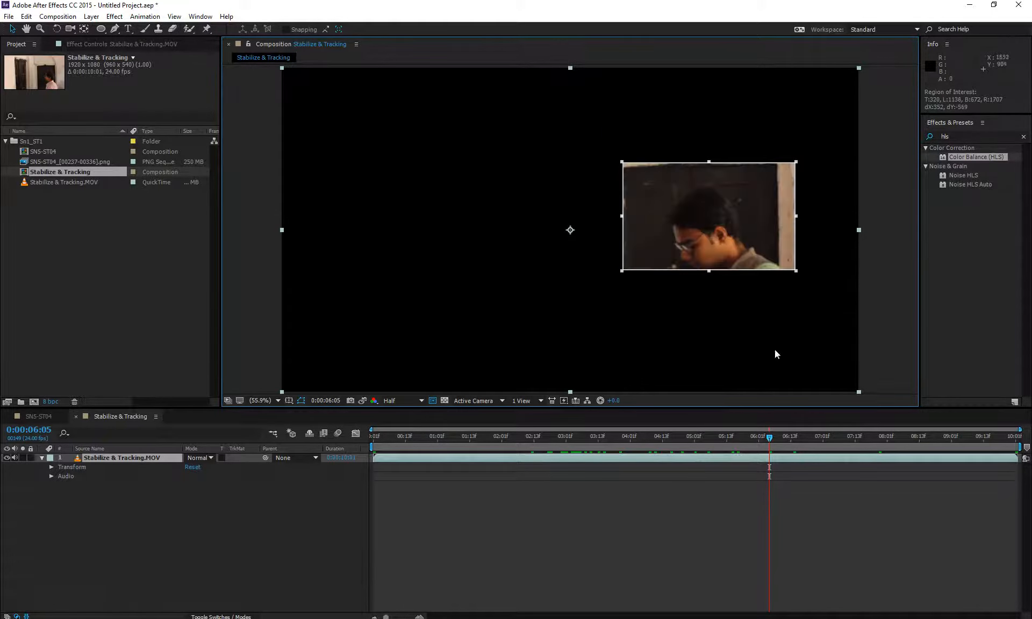
- Scrub the clip back to 0:00:02:20 to preview the footage inside the region of interest
drag(769, 441, 589, 466)
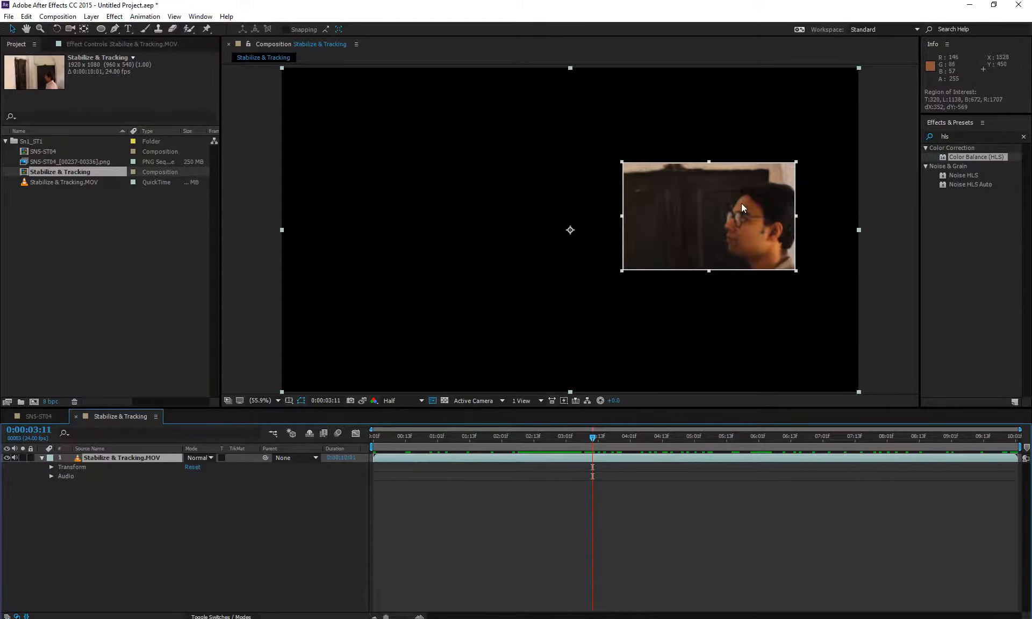
mouse_move(569, 449)
mouse_down()
mouse_move(527, 454)
mouse_move(553, 445)
mouse_up()
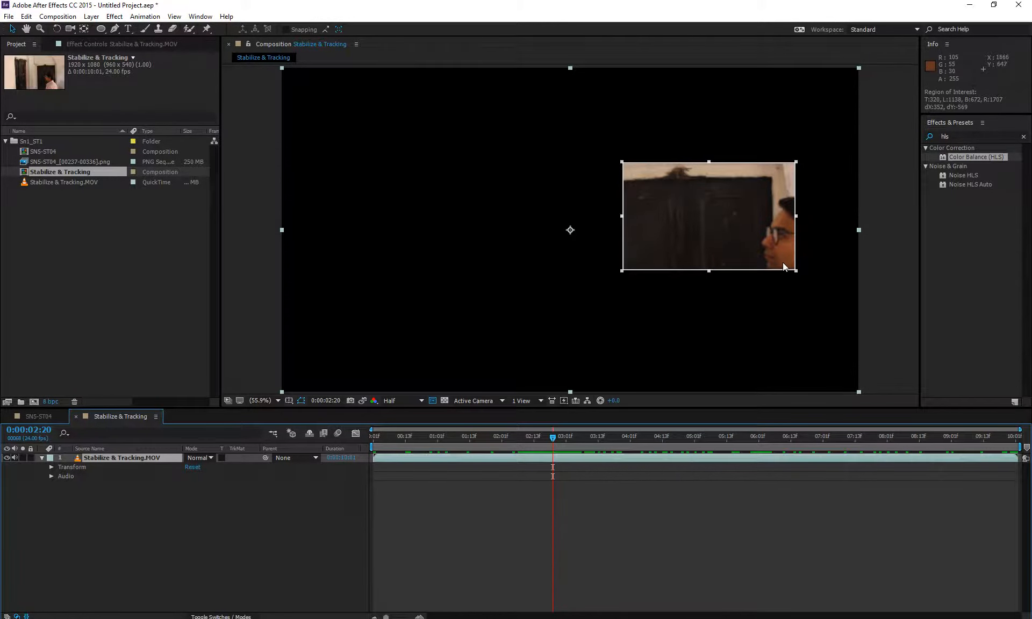
- Turn off the region of interest to show the full frame, and enable the transparency grid
click(431, 404)
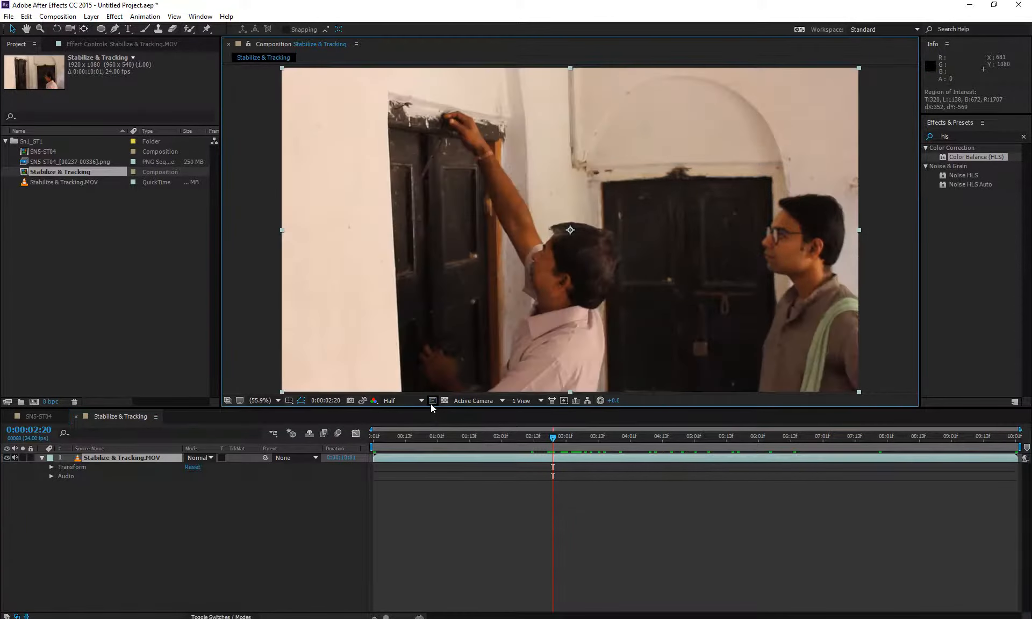
click(430, 404)
click(431, 404)
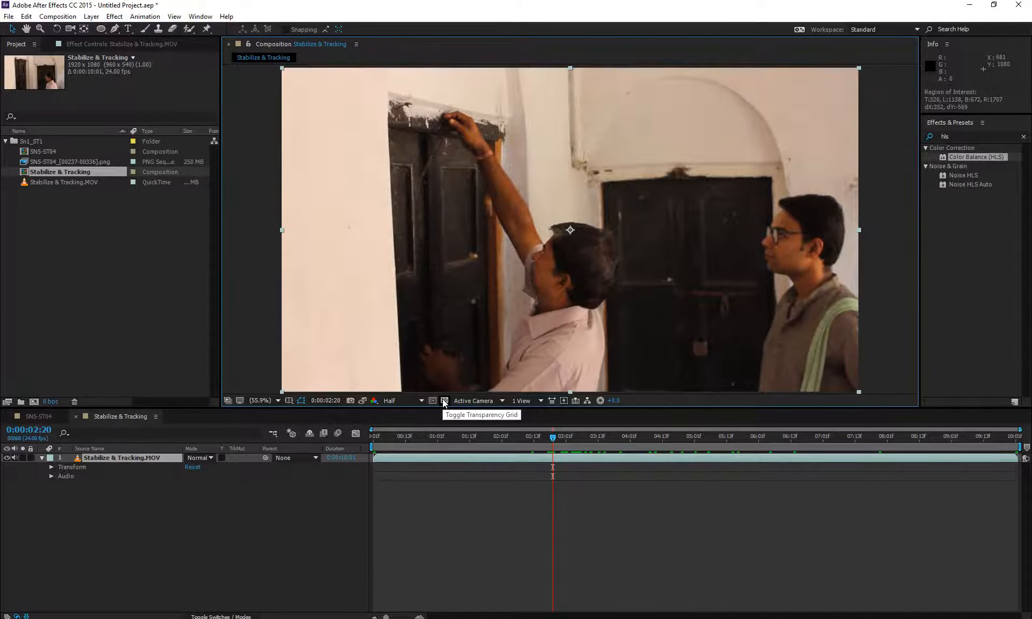
click(444, 402)
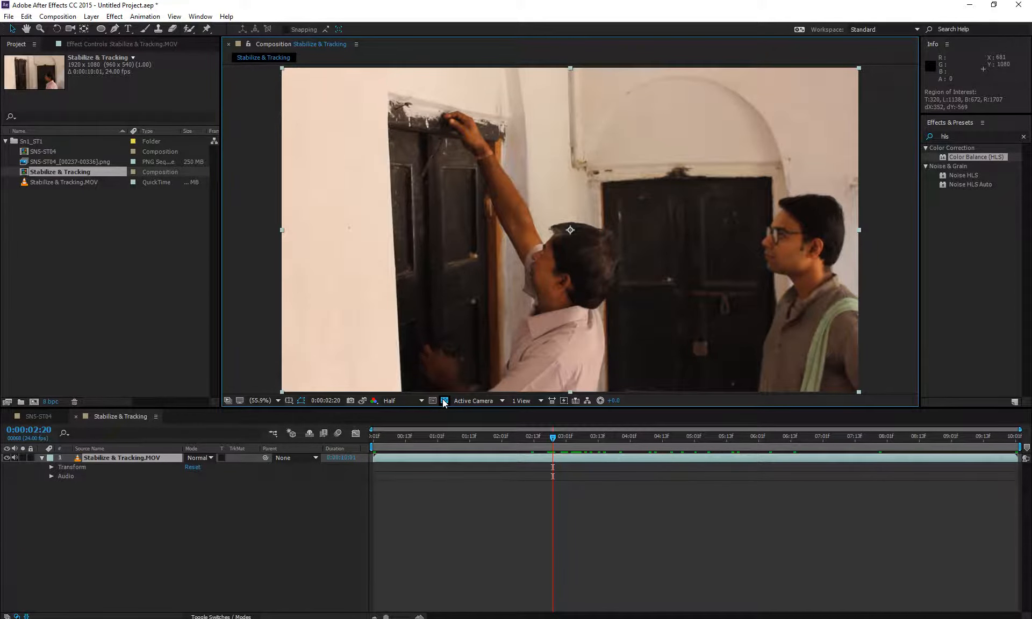
- Draw an elliptical mask on the Stabilize & Tracking.MOV layer around the man reaching up to the door
click(100, 29)
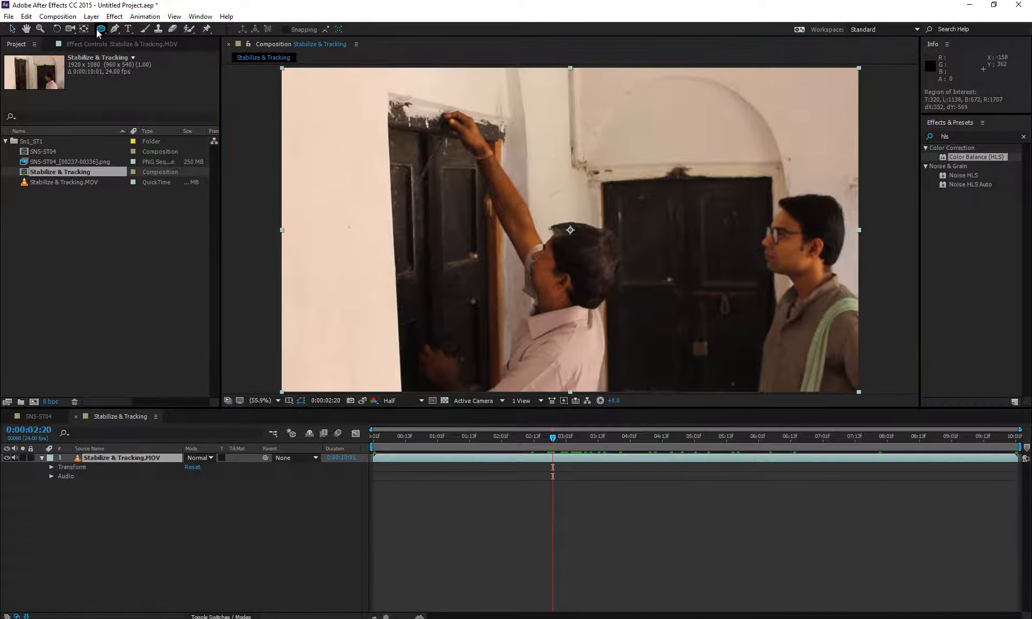
mouse_move(374, 125)
mouse_down()
mouse_move(583, 288)
mouse_move(687, 338)
mouse_up()
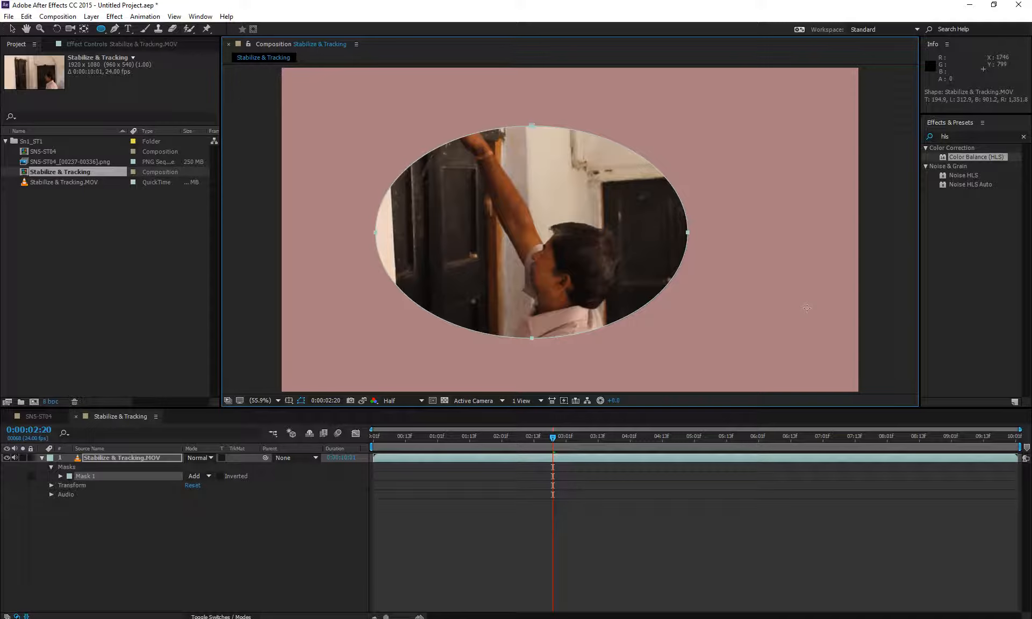
key(b)
key(ctrl+z)
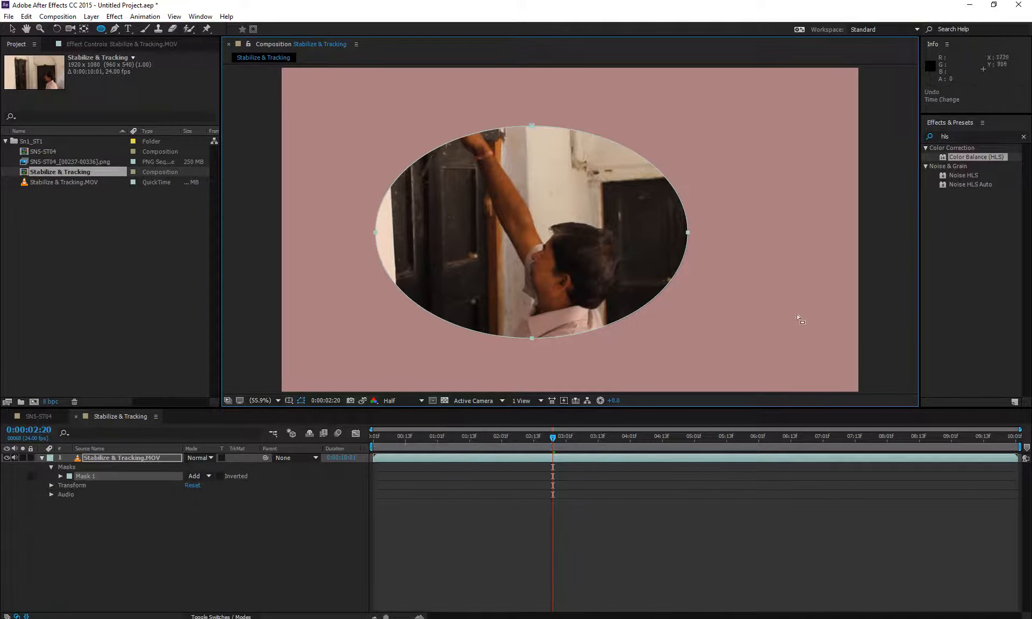
- Toggle the transparency grid on and off to inspect the masked-out area, and undo the elliptical mask
click(445, 401)
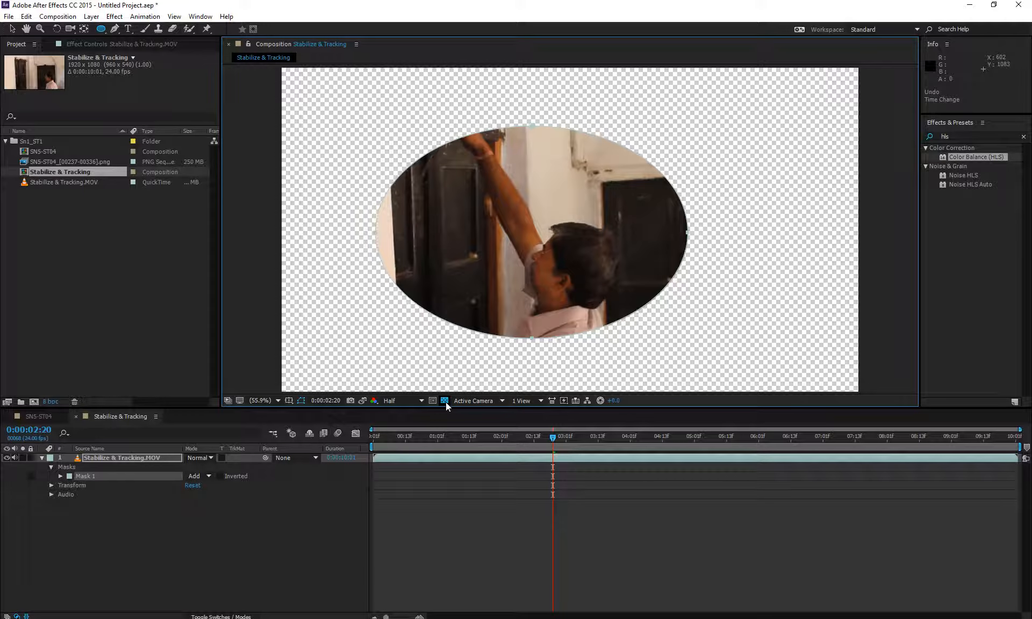
click(445, 401)
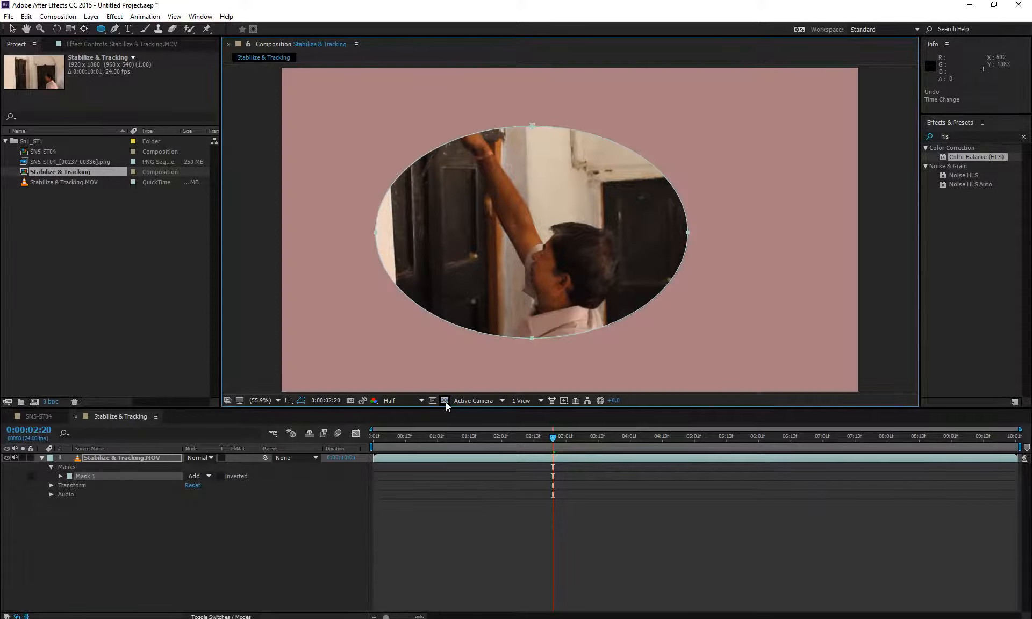
key(ctrl+z)
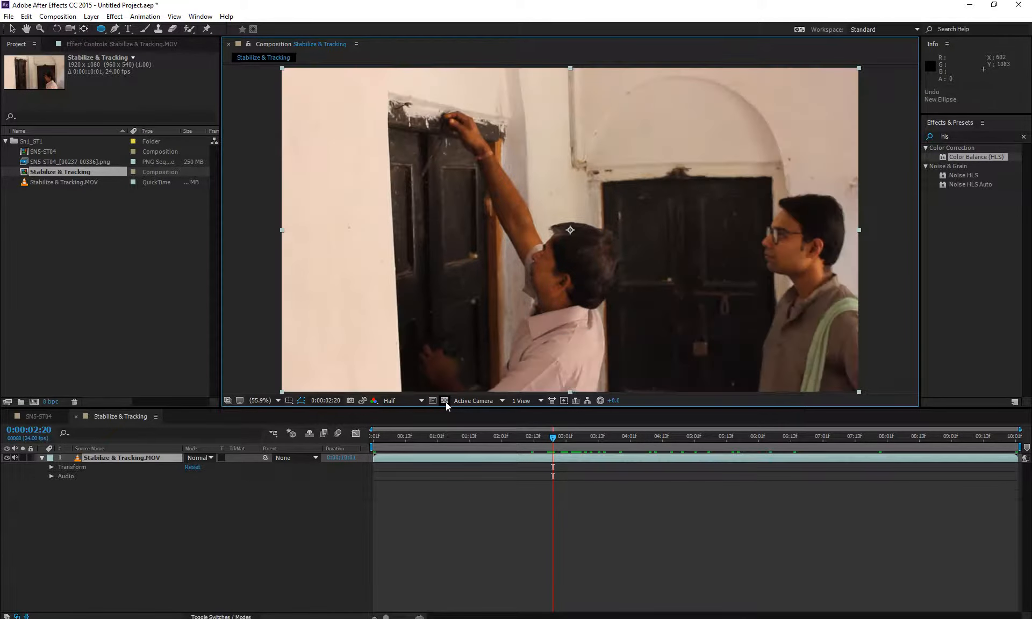
- Look through the available 3D views and switch the viewer to the 4 Views - Left layout
click(458, 402)
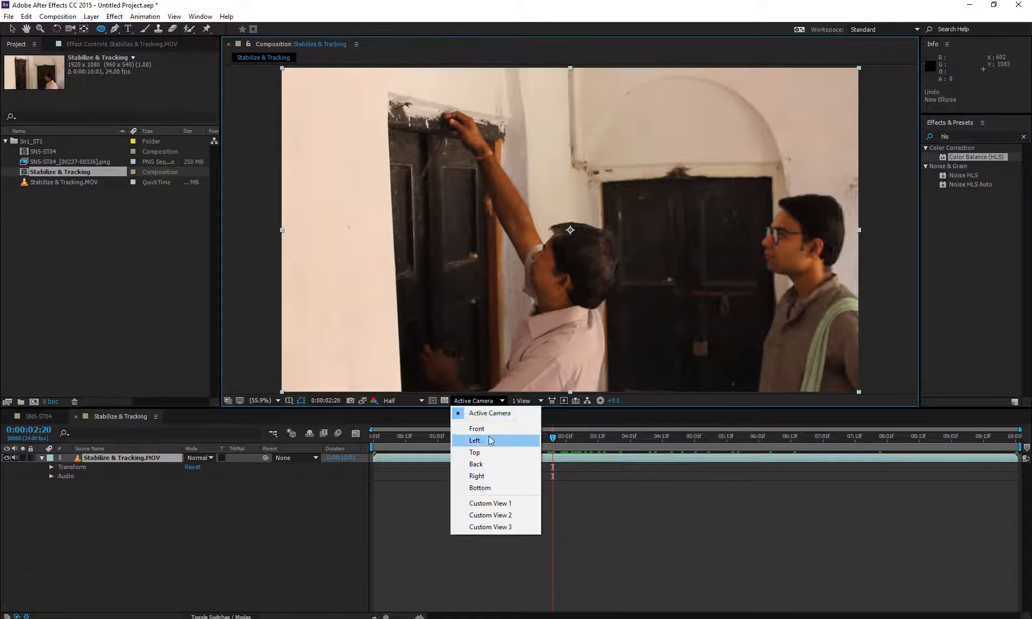
click(520, 403)
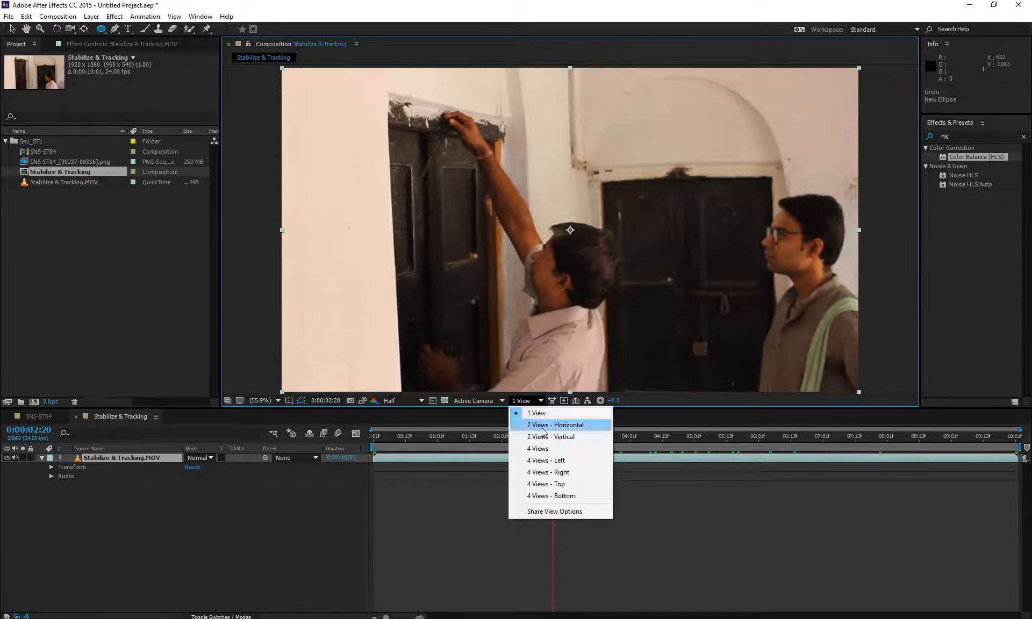
click(544, 461)
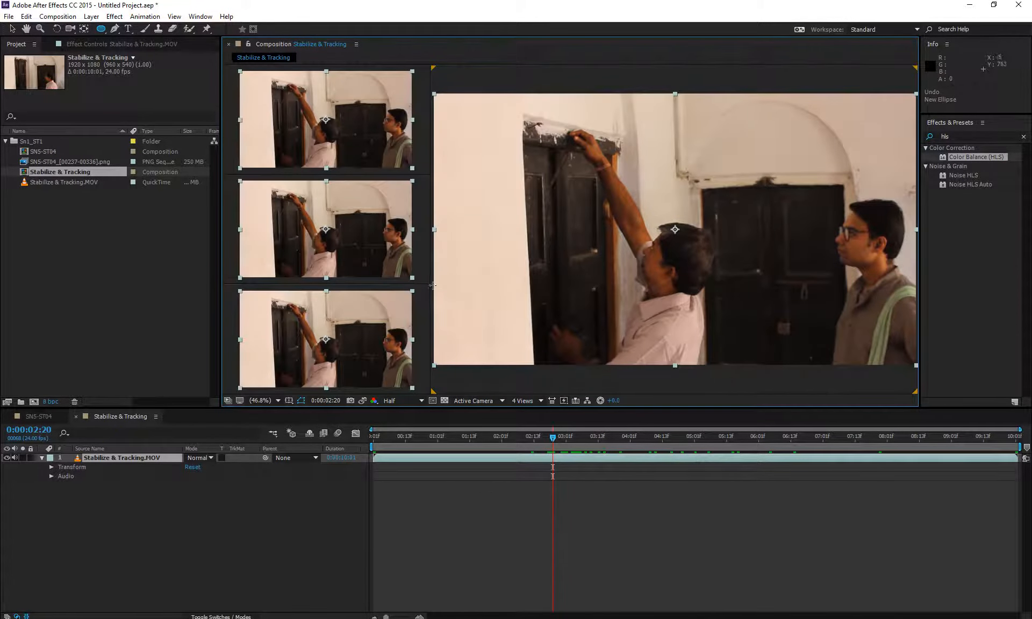
- Switch the viewer to the stacked 2 Views - Vertical layout and return it to 1 View
click(522, 401)
click(537, 431)
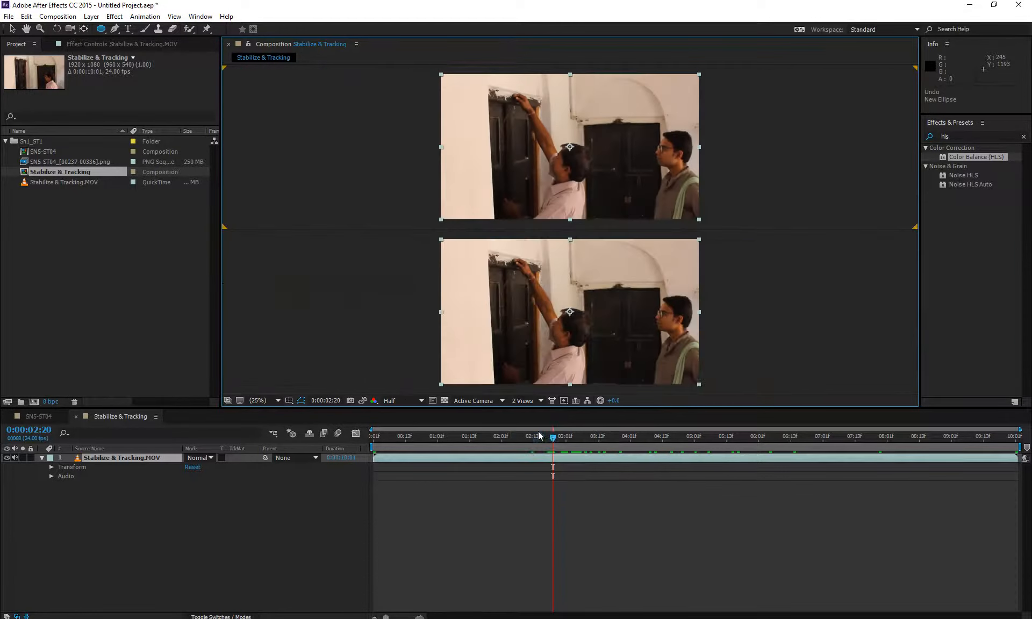
click(533, 402)
click(537, 414)
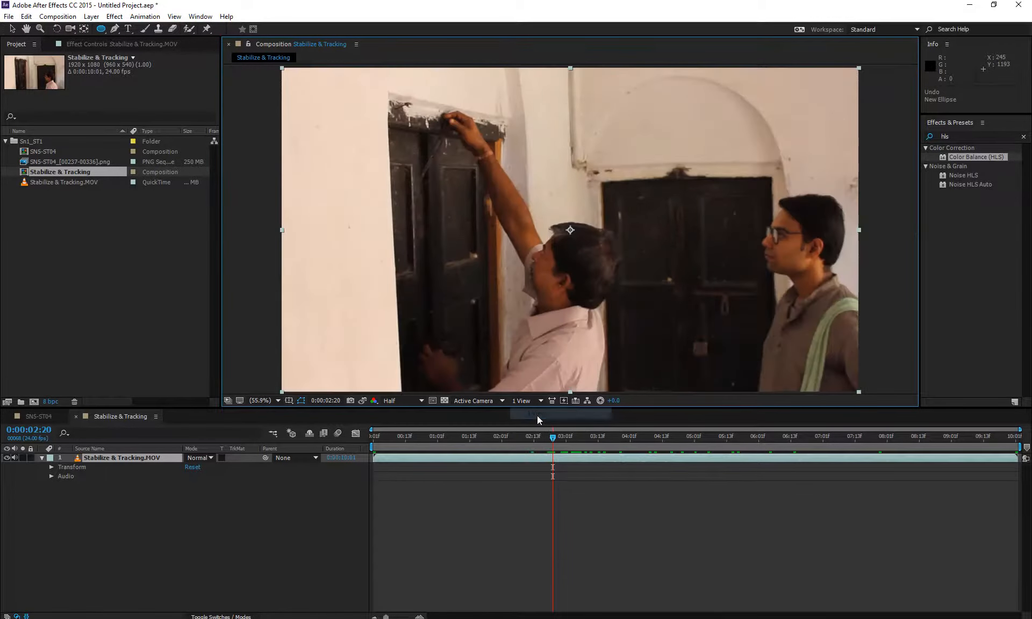
click(522, 401)
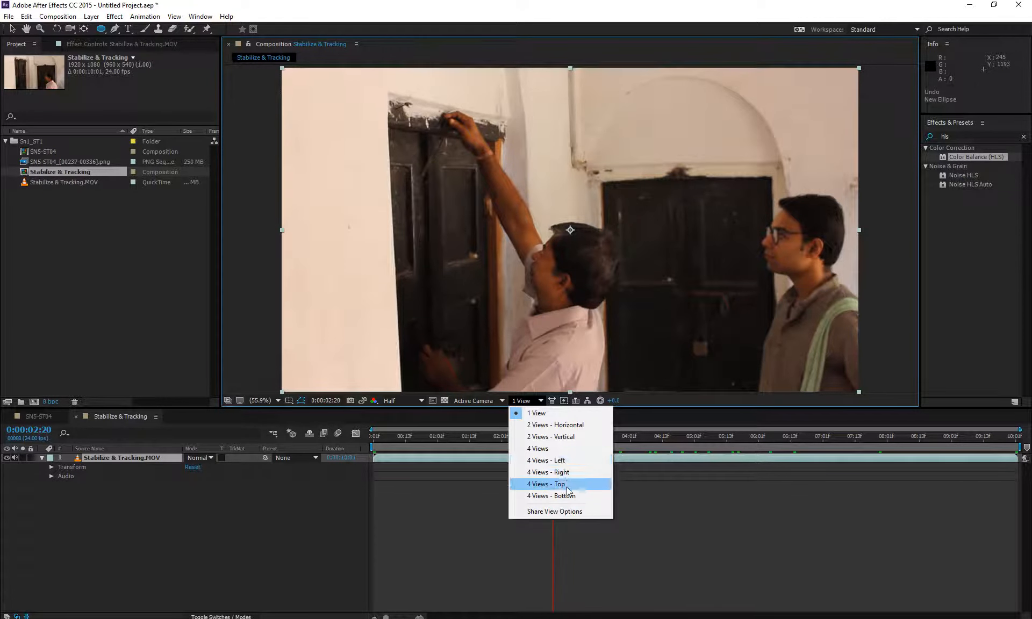
click(536, 403)
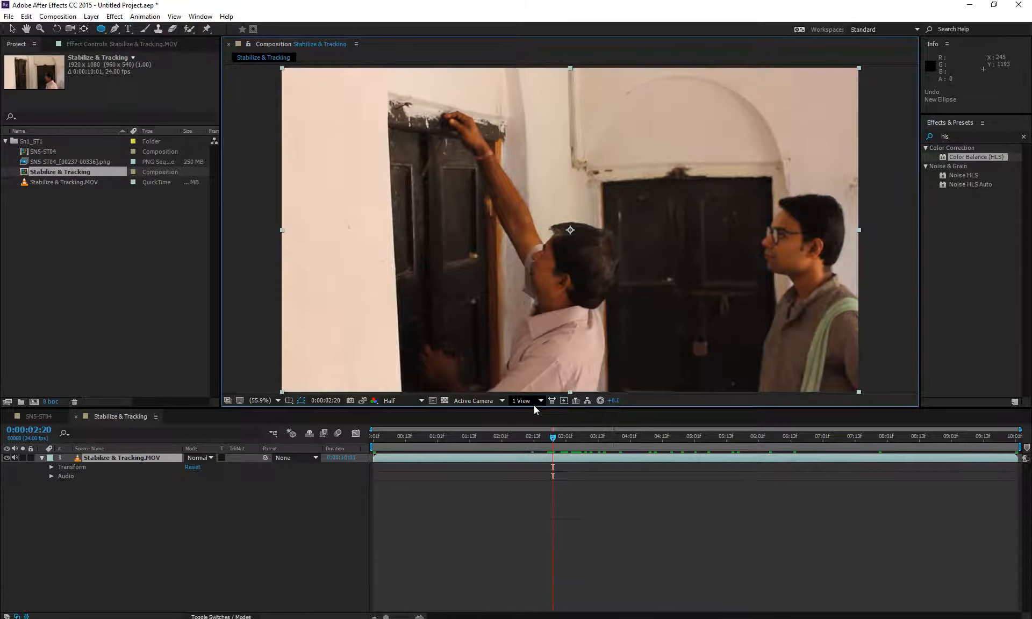
- Set Fast Previews to Adaptive Resolution and scrub the clip to try it out
click(563, 401)
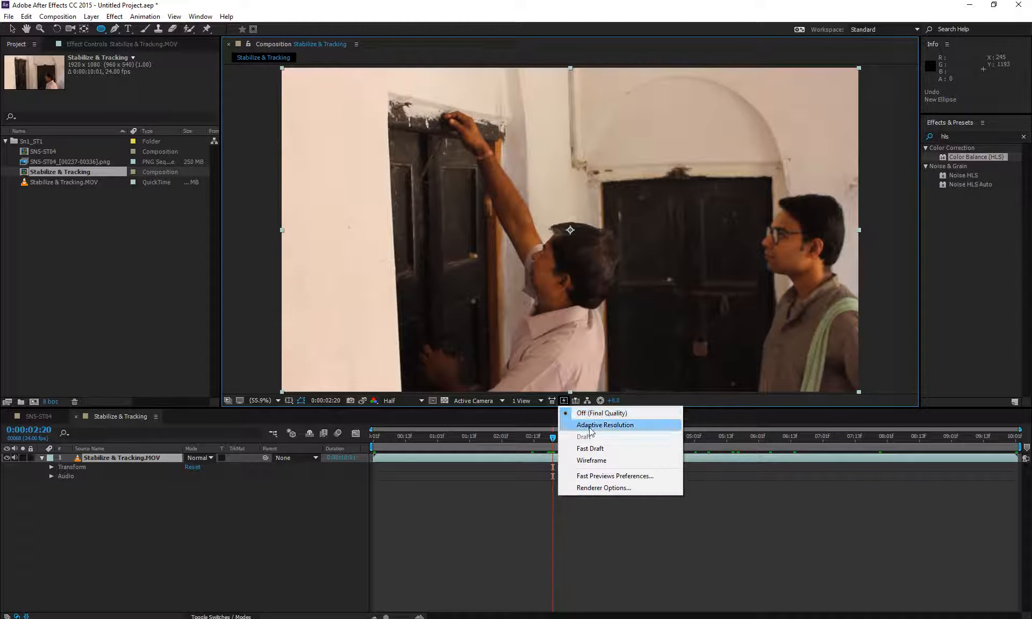
click(582, 423)
click(564, 400)
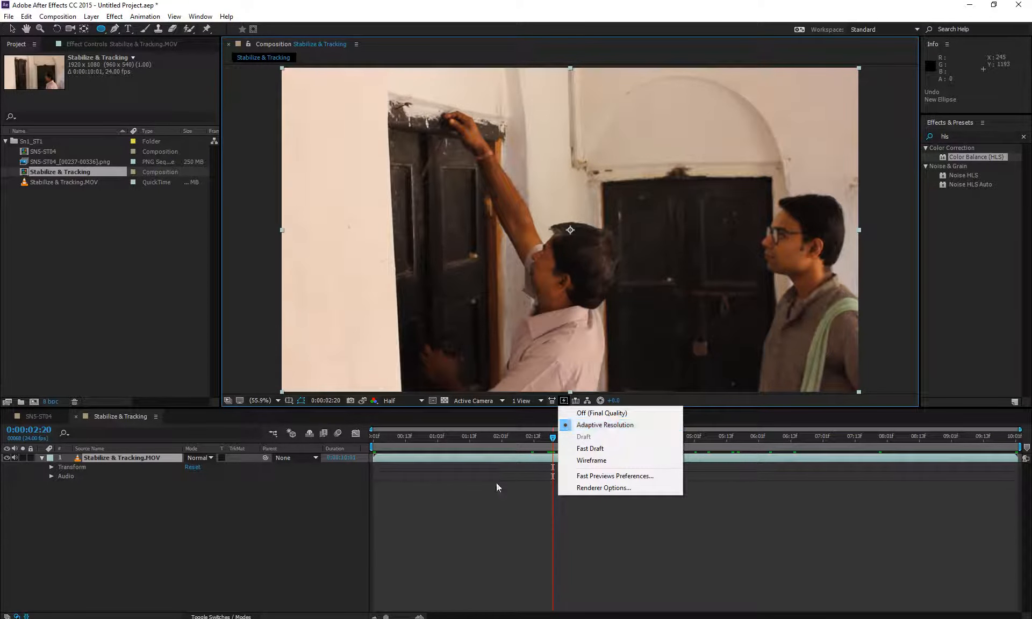
click(492, 504)
drag(511, 442, 497, 492)
- Set Fast Previews back to Off (Final Quality) and scrub the clip to 0:00:02:06
click(564, 401)
click(578, 415)
drag(506, 436, 488, 461)
click(528, 462)
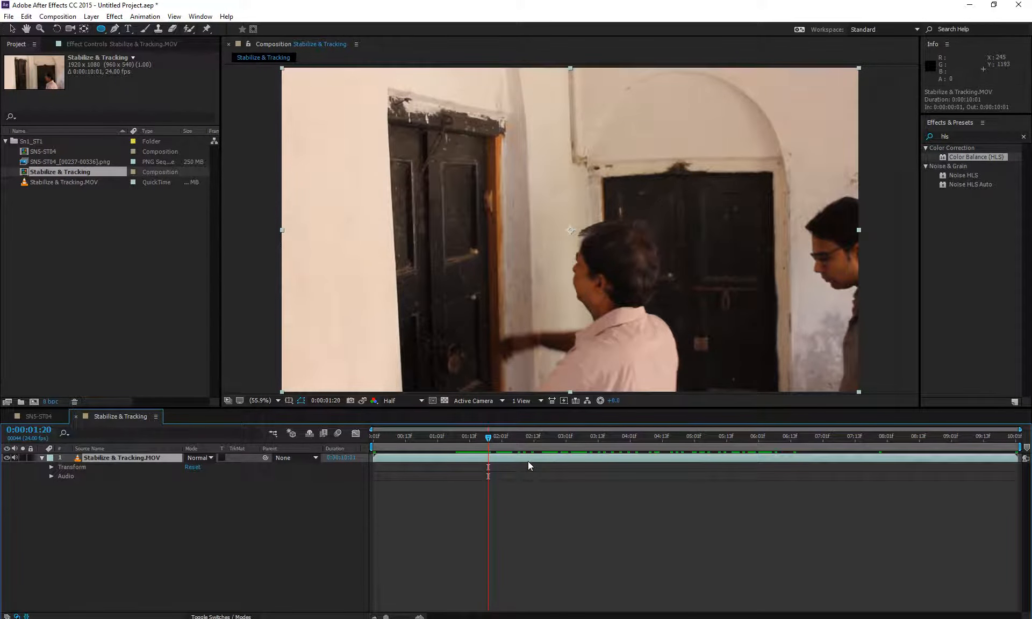
drag(488, 437, 514, 482)
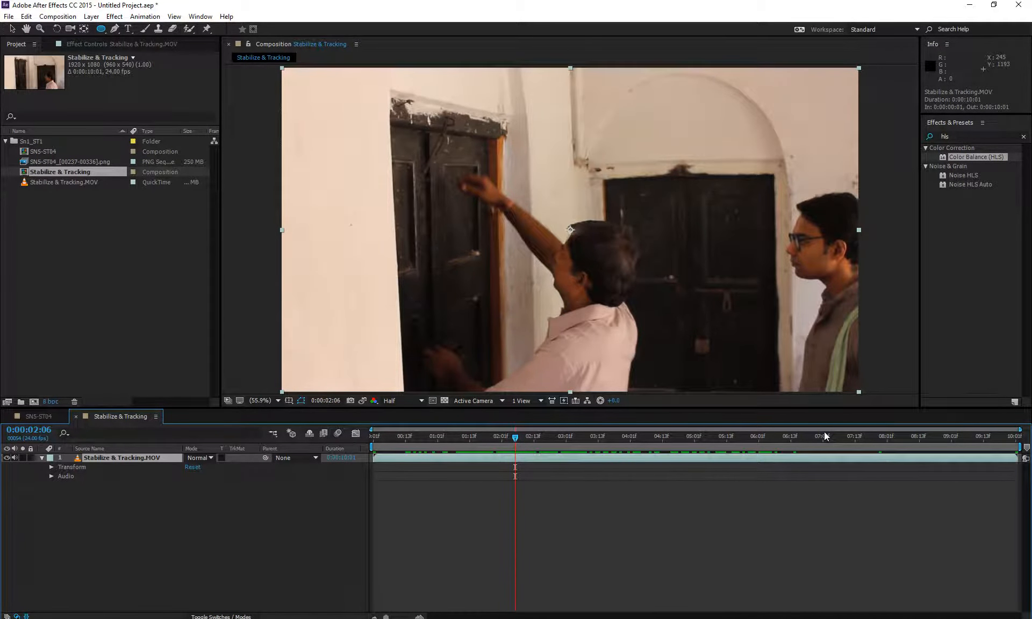
- Deselect the video layer and move the current time to 0:00:07:11 and back to 0:00:03:01
click(563, 401)
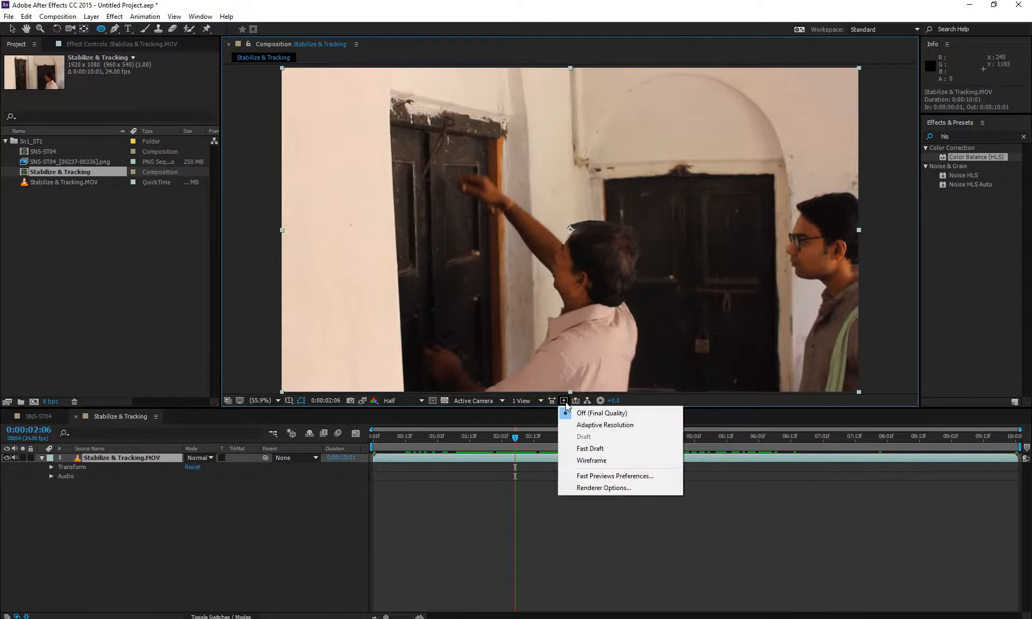
click(840, 501)
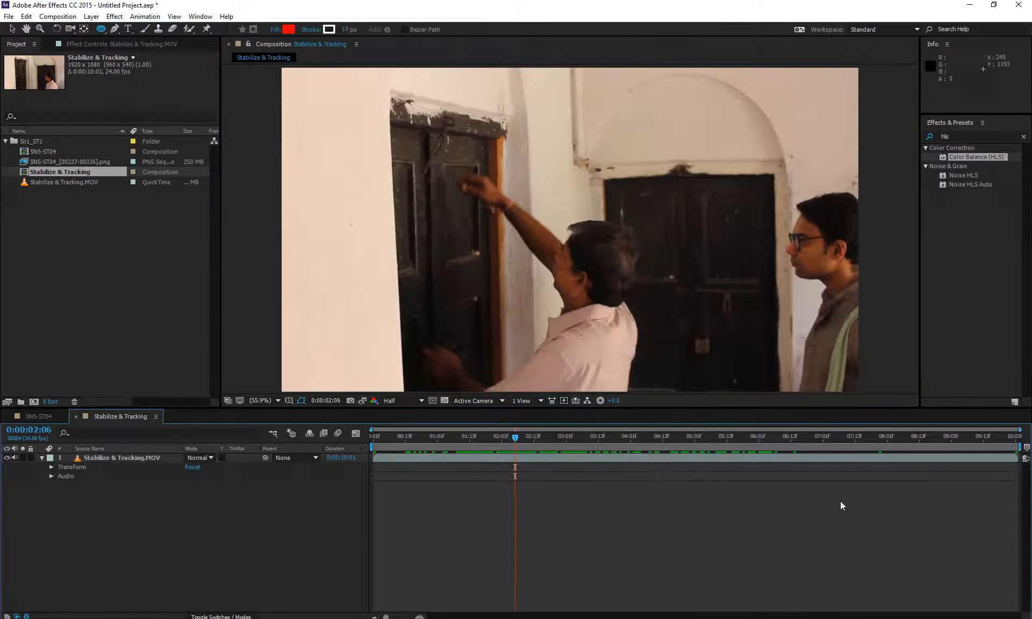
click(850, 443)
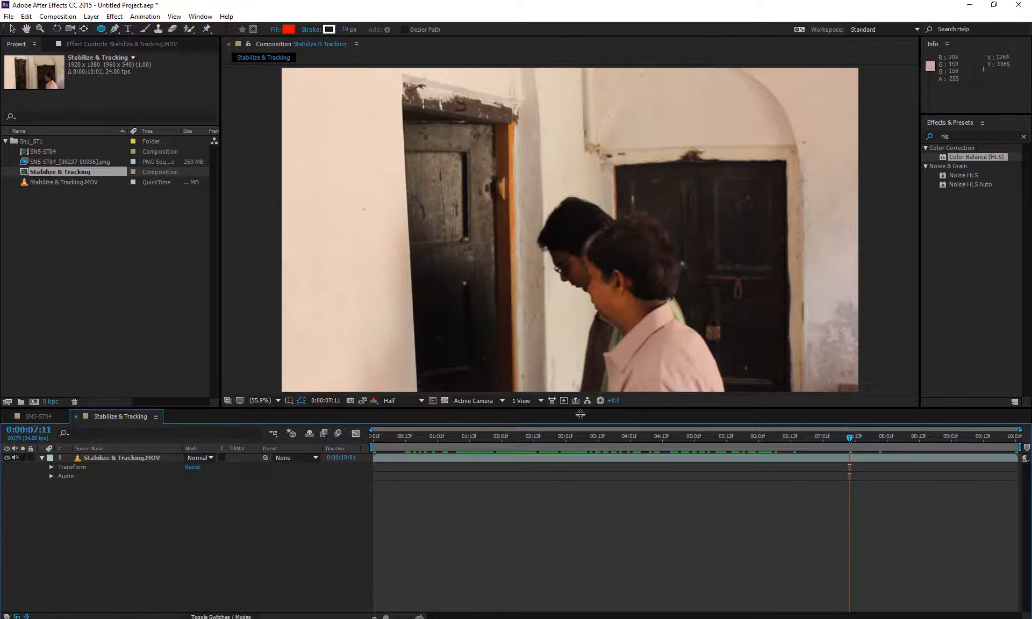
drag(582, 436, 565, 452)
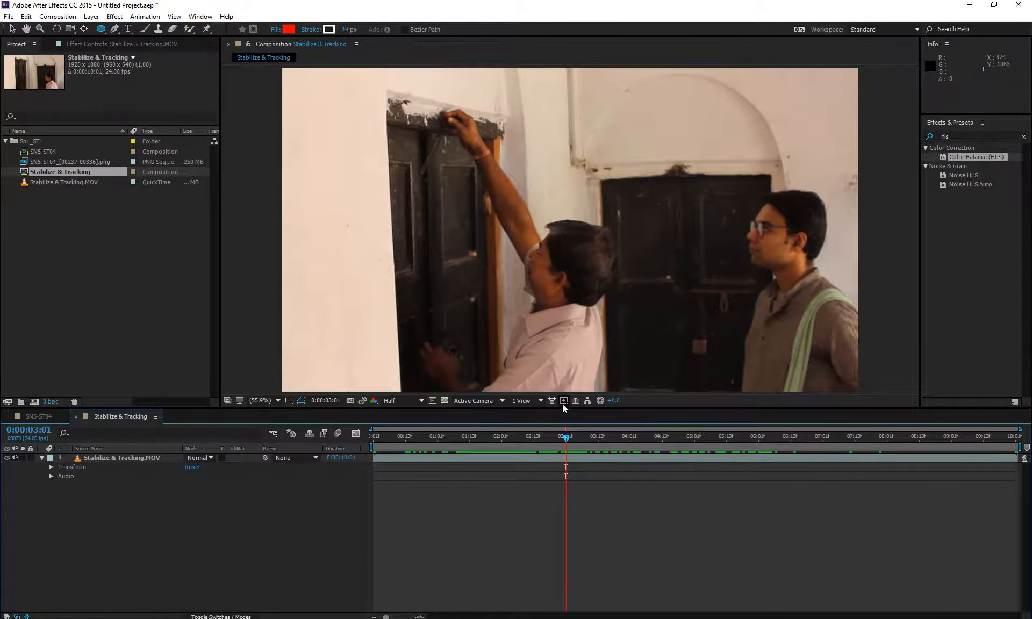
- Maximize the composition viewer to fill the window and restore it to its normal size
click(563, 403)
click(552, 428)
key(grave)
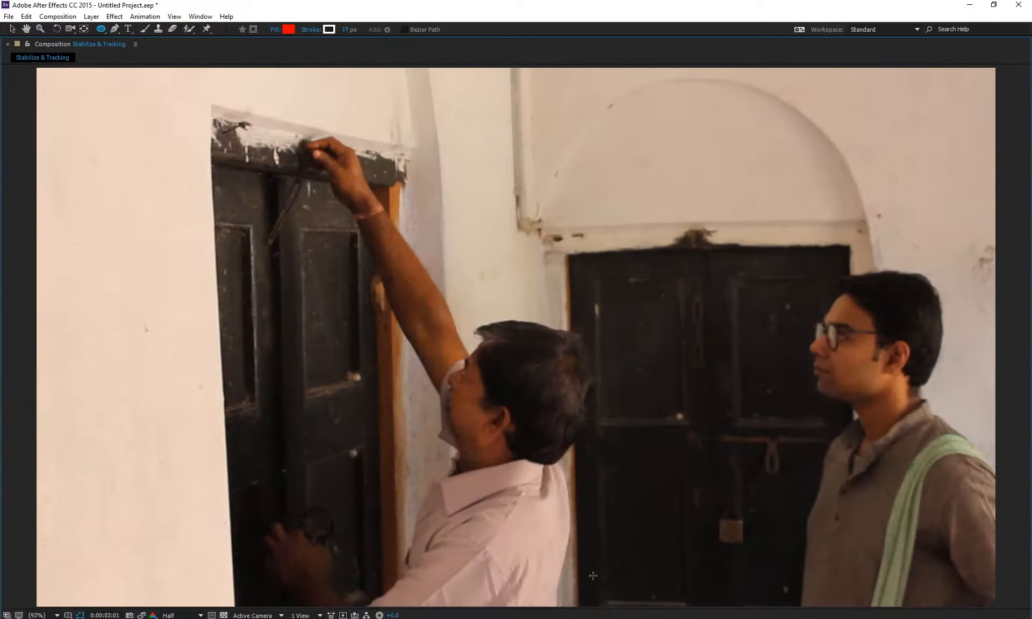
key(grave)
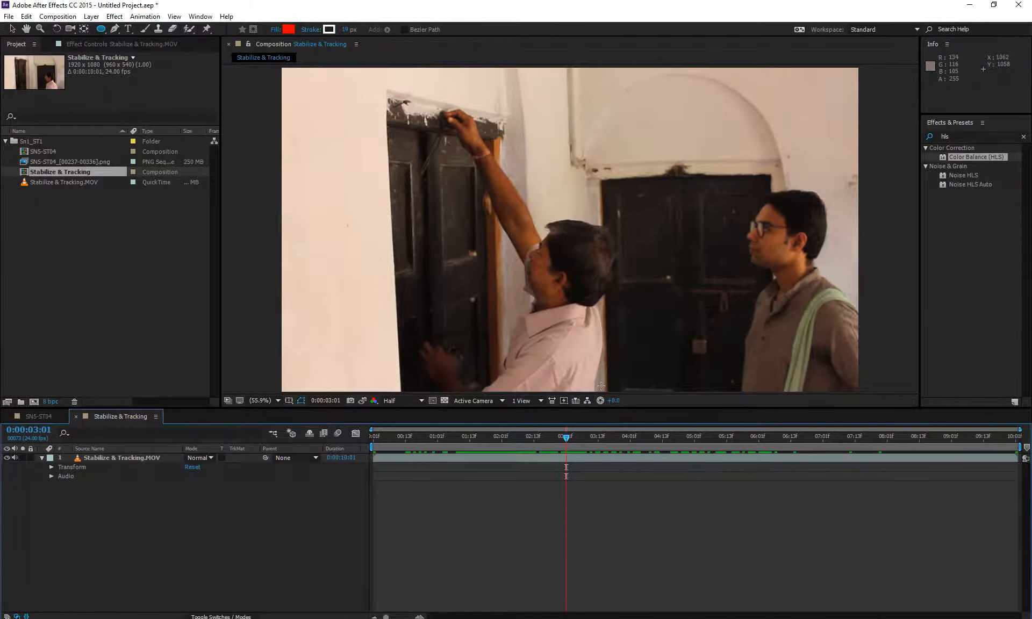
- Close the timelines of both compositions and reopen the SN5-ST04 timeline from its composition viewer
click(75, 416)
click(8, 417)
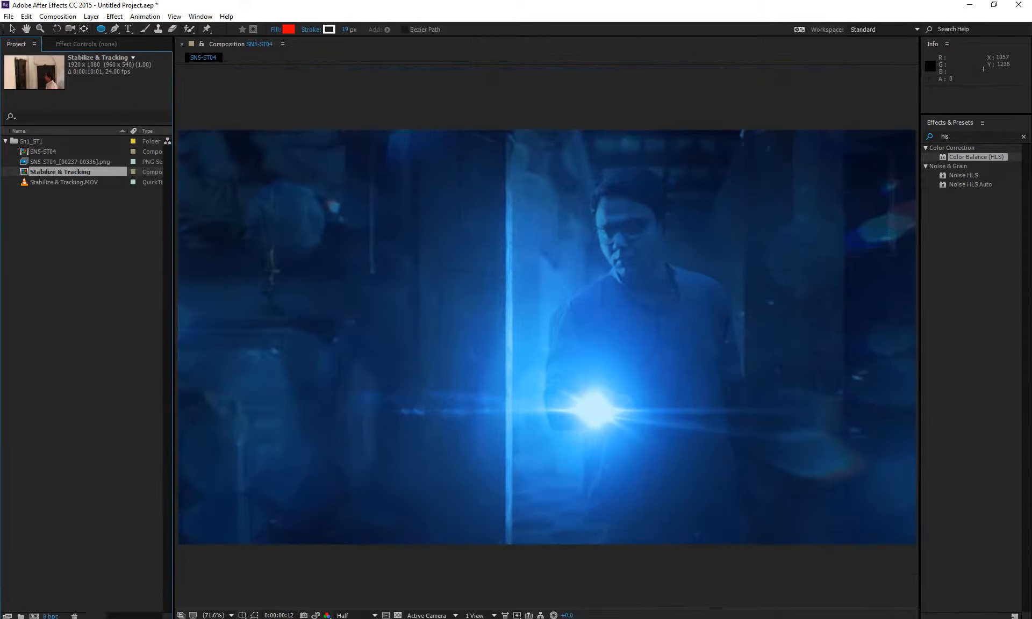
click(529, 615)
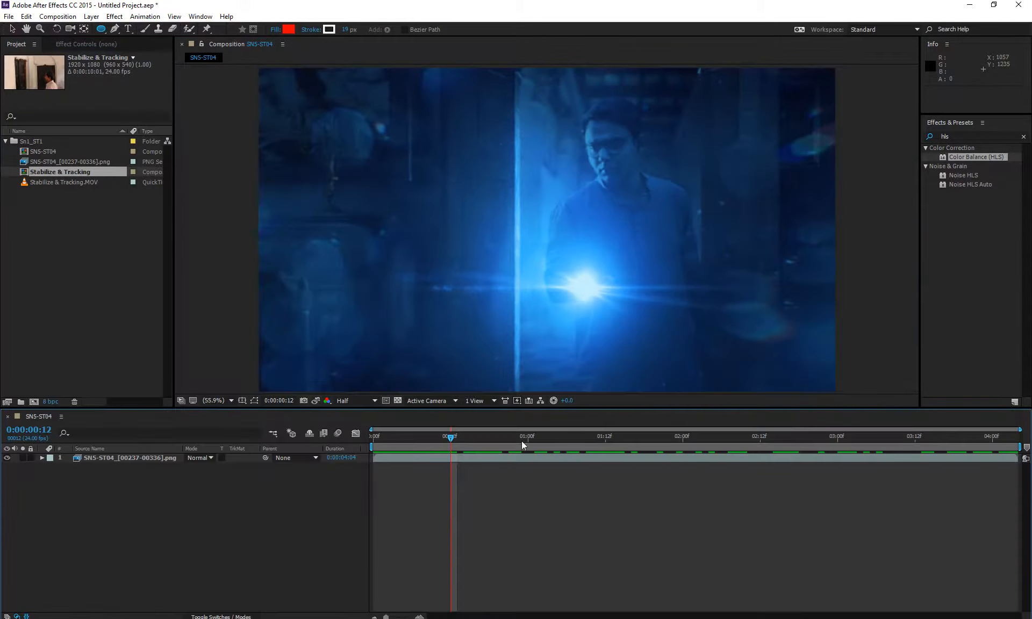
- Open the flowchart of the SN5-ST04 composition and close it again
click(540, 401)
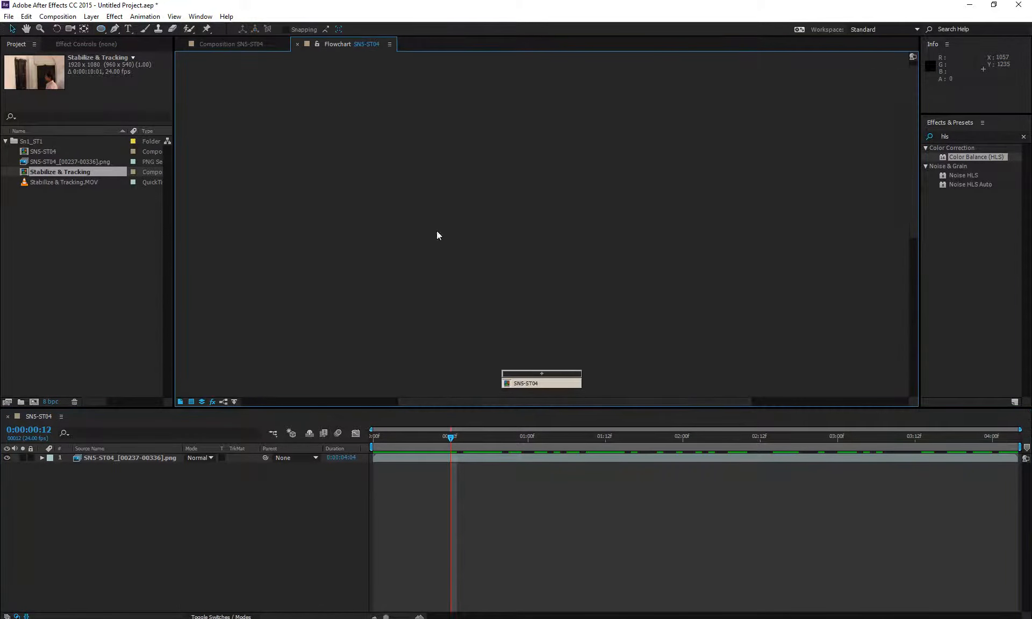
click(295, 44)
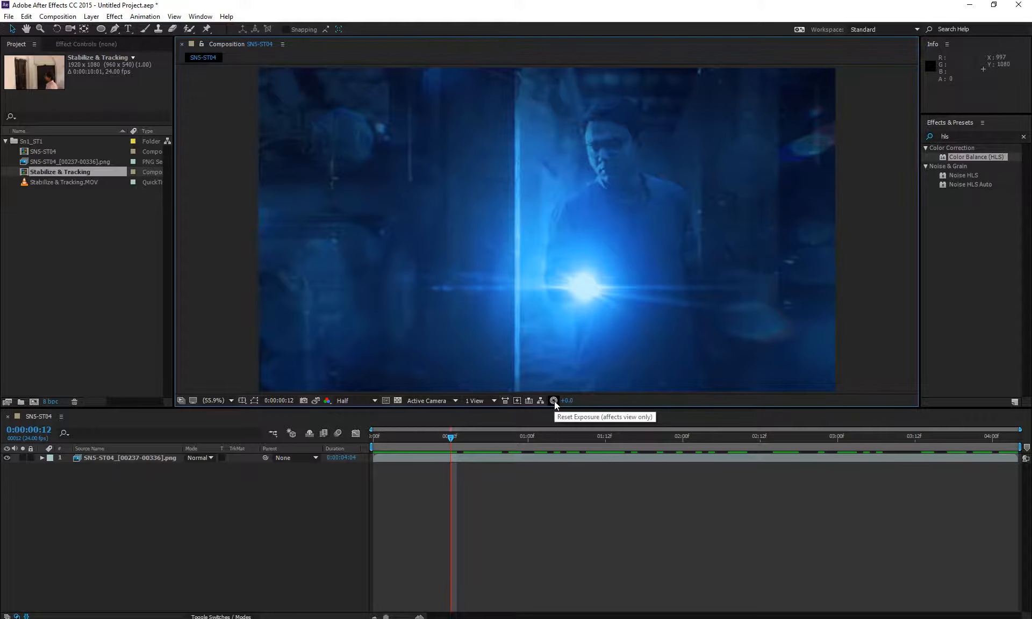
- Raise the viewer exposure to +3.2 to brighten the SN5-ST04 preview and reset it to 0
drag(566, 402, 608, 428)
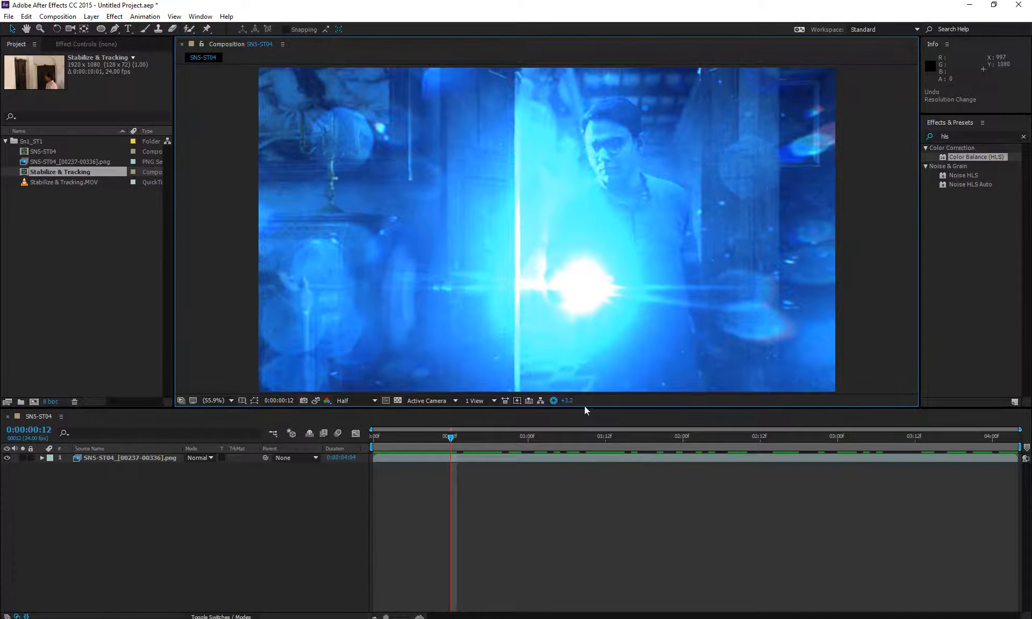
click(566, 402)
text(0)
key(Return)
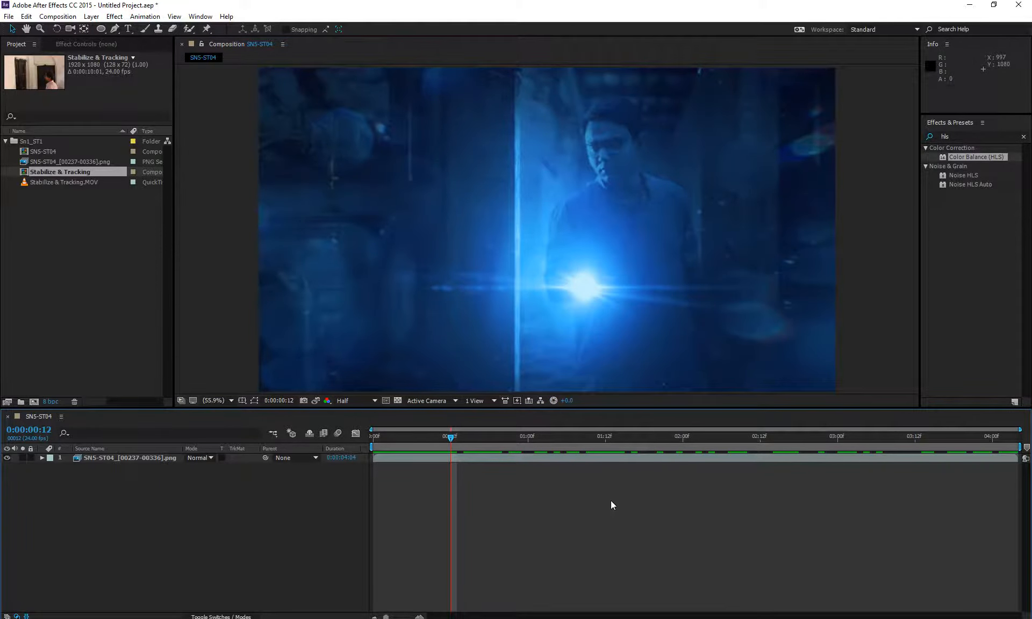
- Raise the viewer exposure to +7.1 to overexpose the preview and set it back to 0
drag(569, 403, 607, 403)
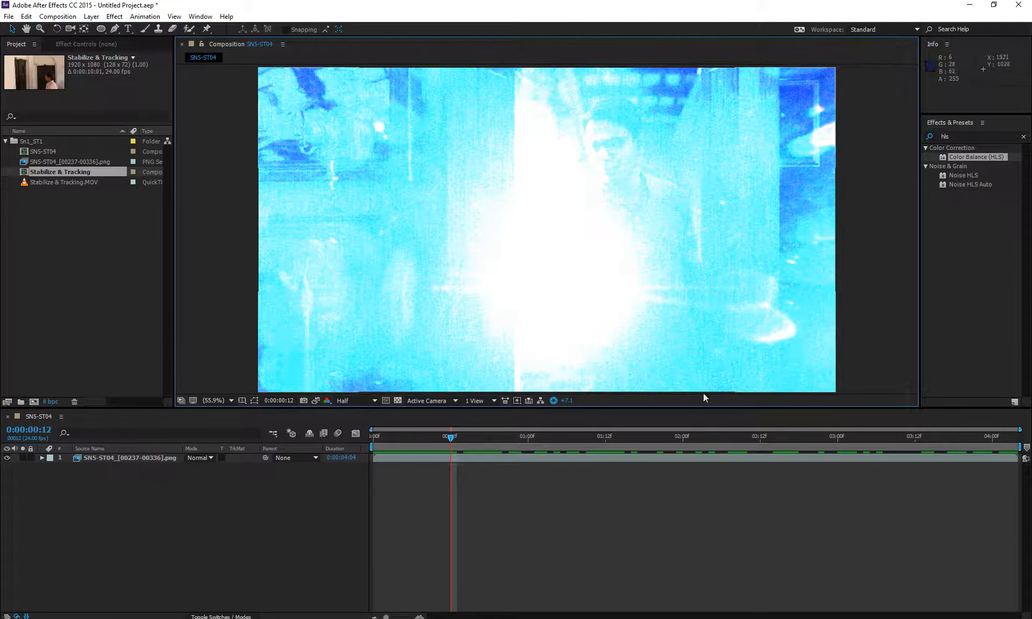
click(570, 402)
text(0)
key(Return)
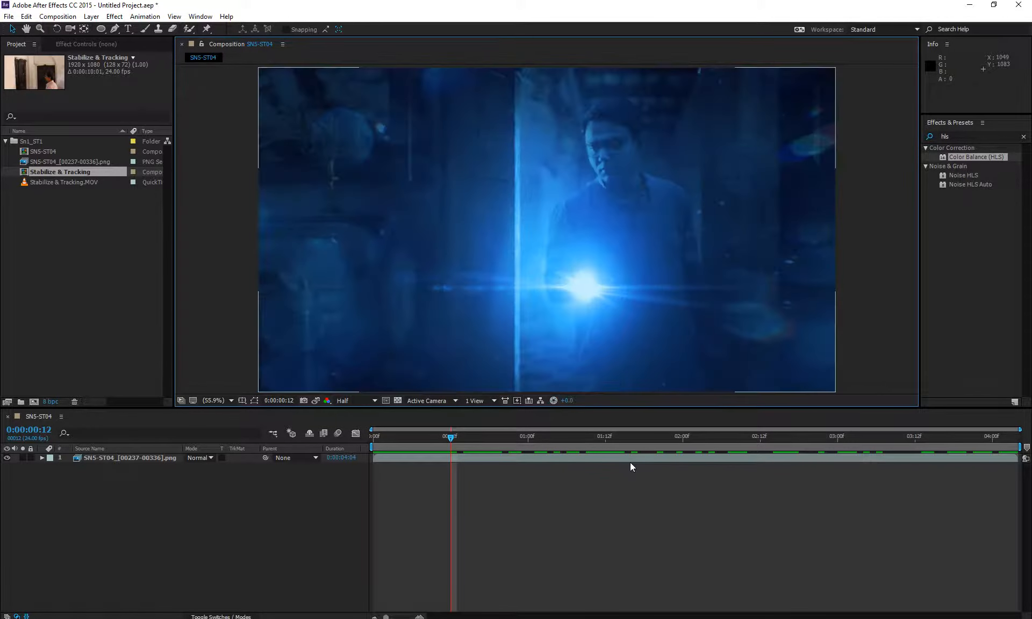
click(627, 506)
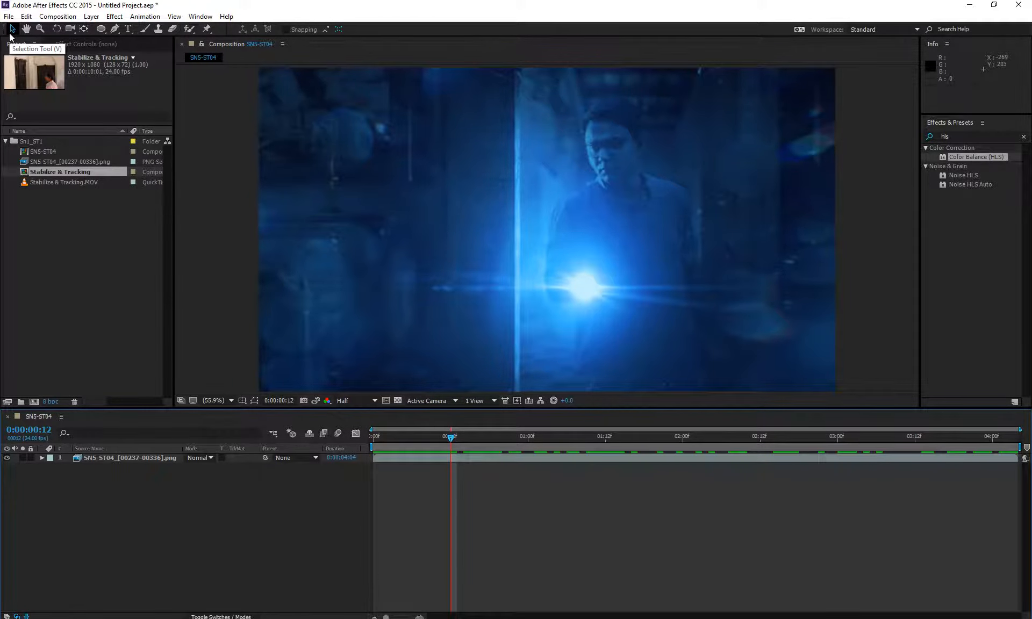
- Pan the SN5-ST04 frame around the viewer with the Hand tool, switching back to the Selection tool between moves
click(343, 143)
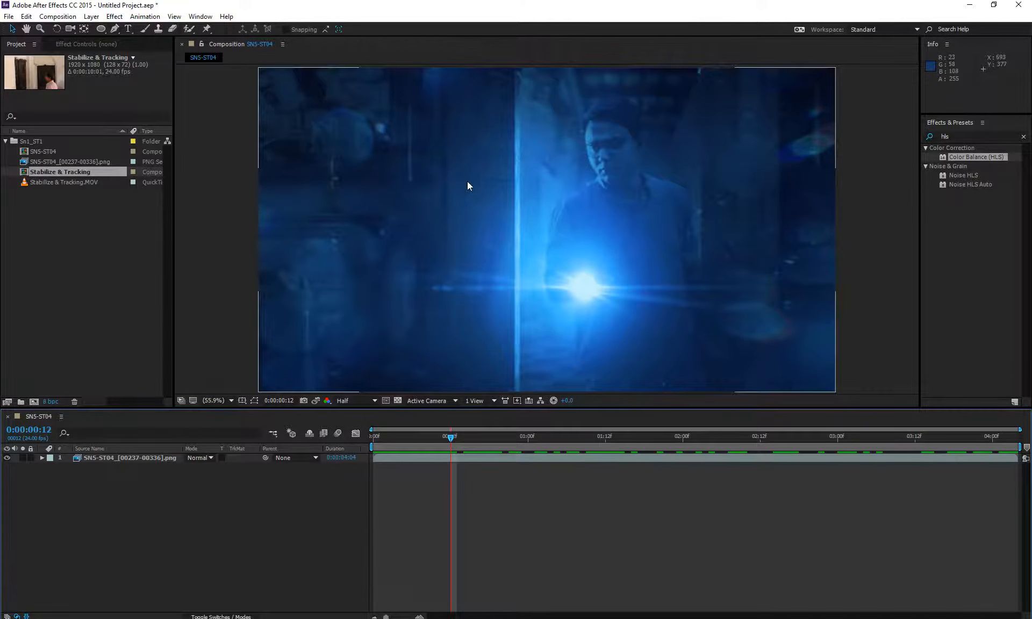
key(h)
mouse_move(546, 205)
mouse_down()
mouse_move(500, 202)
mouse_move(509, 131)
mouse_move(527, 329)
mouse_move(445, 177)
mouse_move(574, 169)
mouse_move(668, 203)
mouse_move(529, 264)
mouse_move(428, 207)
mouse_move(537, 138)
mouse_move(657, 212)
mouse_move(548, 193)
mouse_move(564, 201)
mouse_up()
key(v)
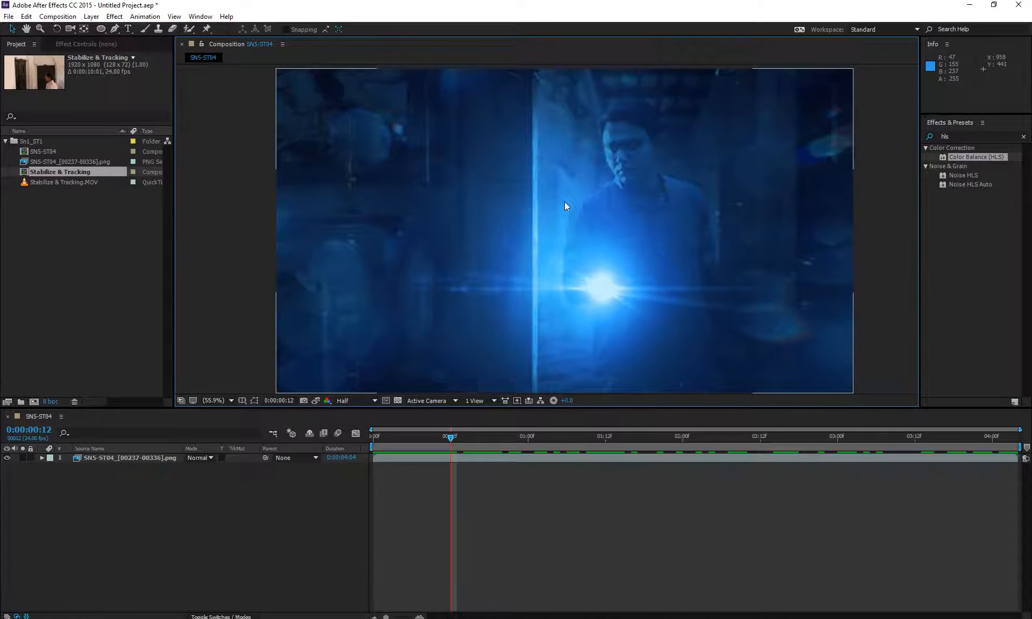
key(h)
mouse_move(587, 232)
mouse_down()
mouse_move(467, 123)
mouse_move(489, 218)
mouse_move(606, 225)
mouse_move(585, 203)
mouse_move(515, 275)
mouse_move(535, 183)
mouse_move(572, 221)
mouse_up()
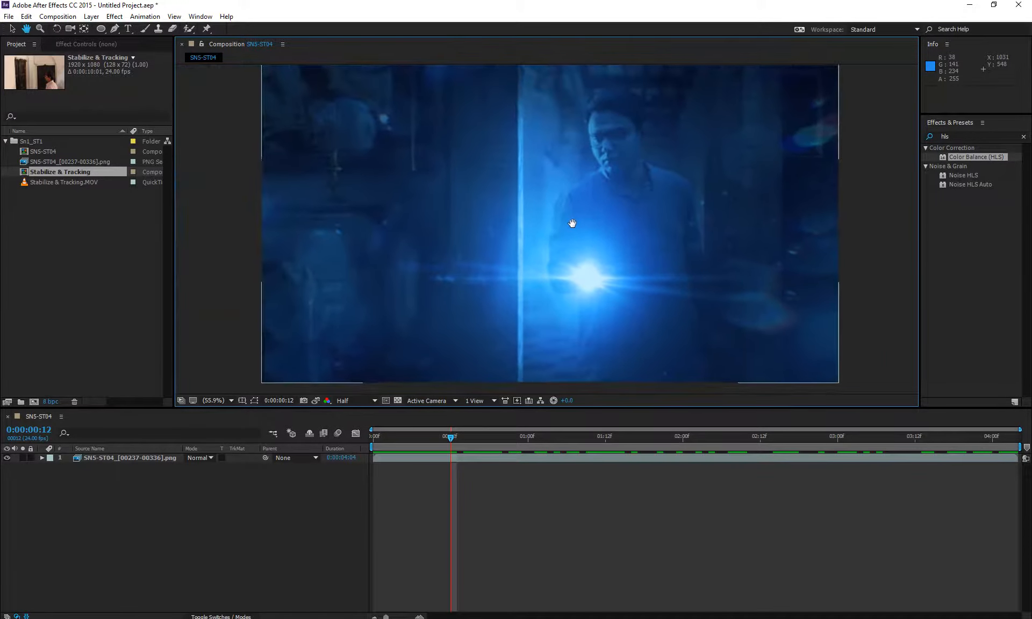
- Shift the SN5-ST04 frame slightly in the viewer and play the preview, stopping it at 0:00:01:11
key(space)
drag(544, 183, 546, 192)
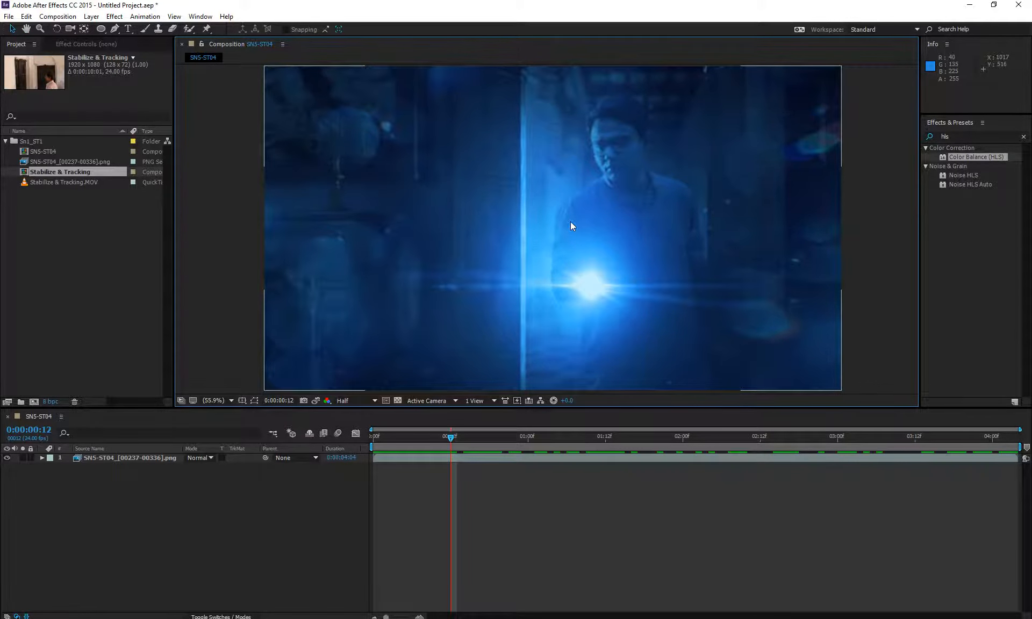
key(space)
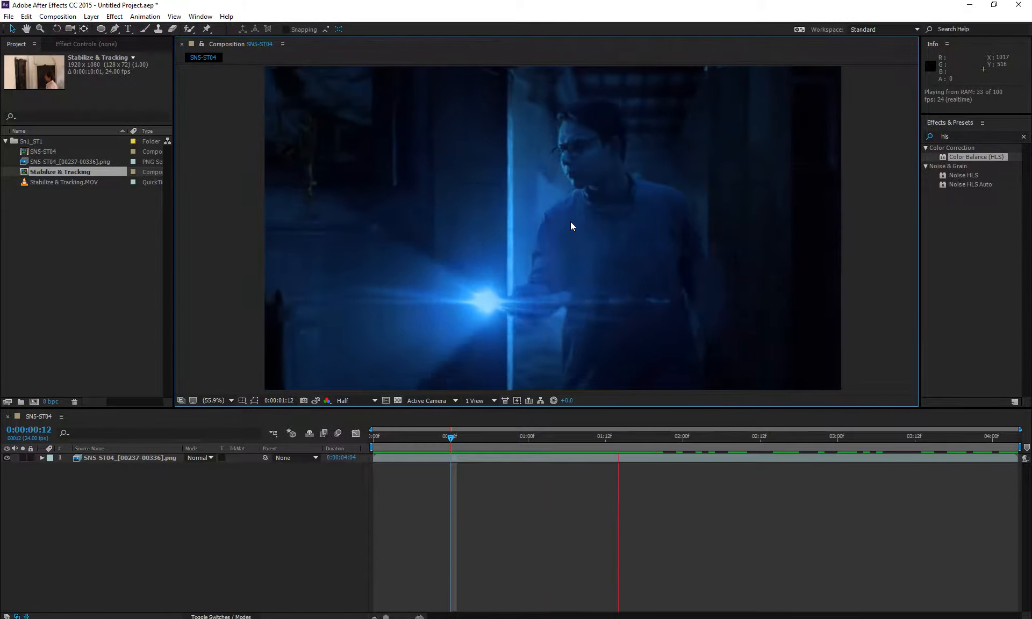
key(space)
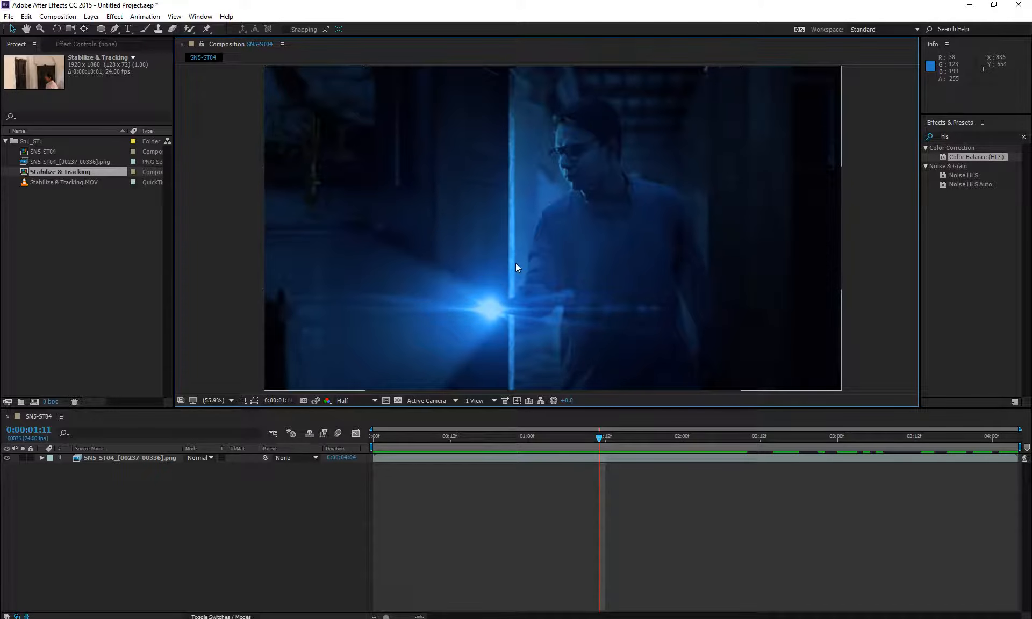
- Zoom the SN5-ST04 view in to 100% with the Zoom tool and return the magnification to Fit
key(z)
click(536, 206)
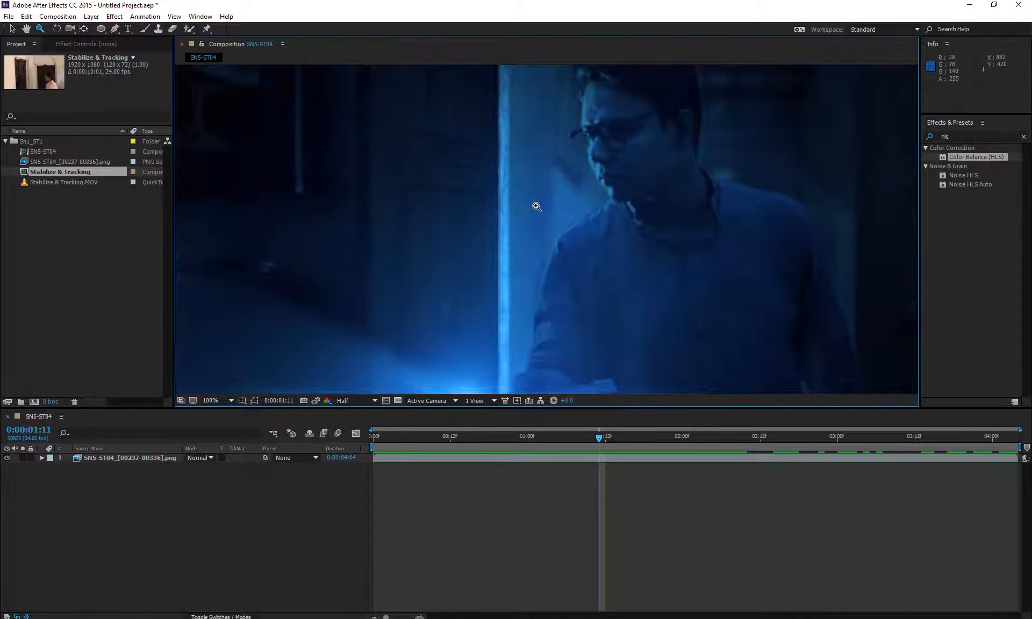
key(v)
click(227, 400)
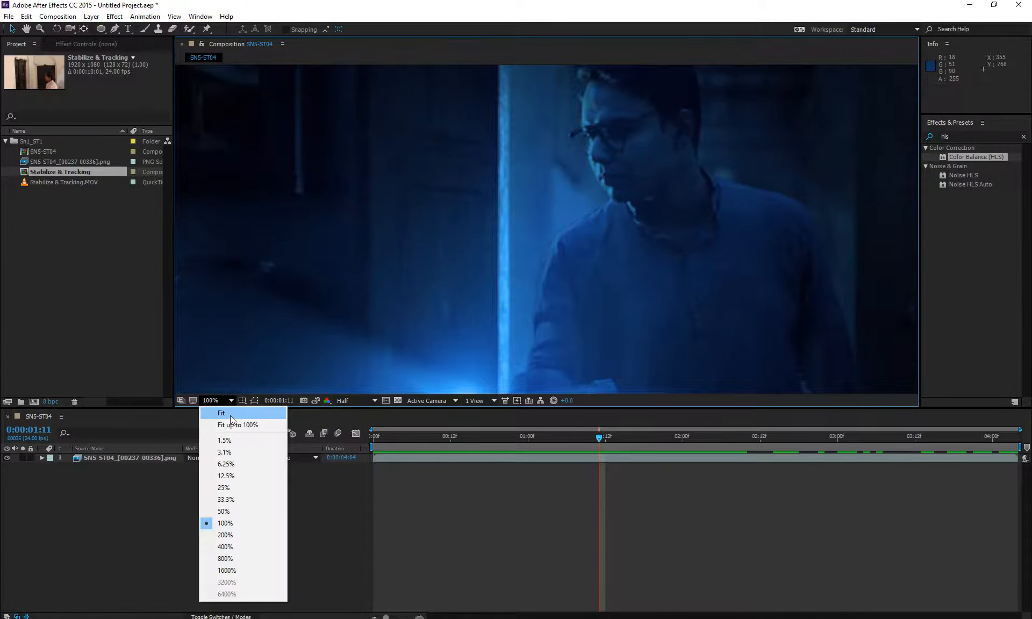
click(230, 415)
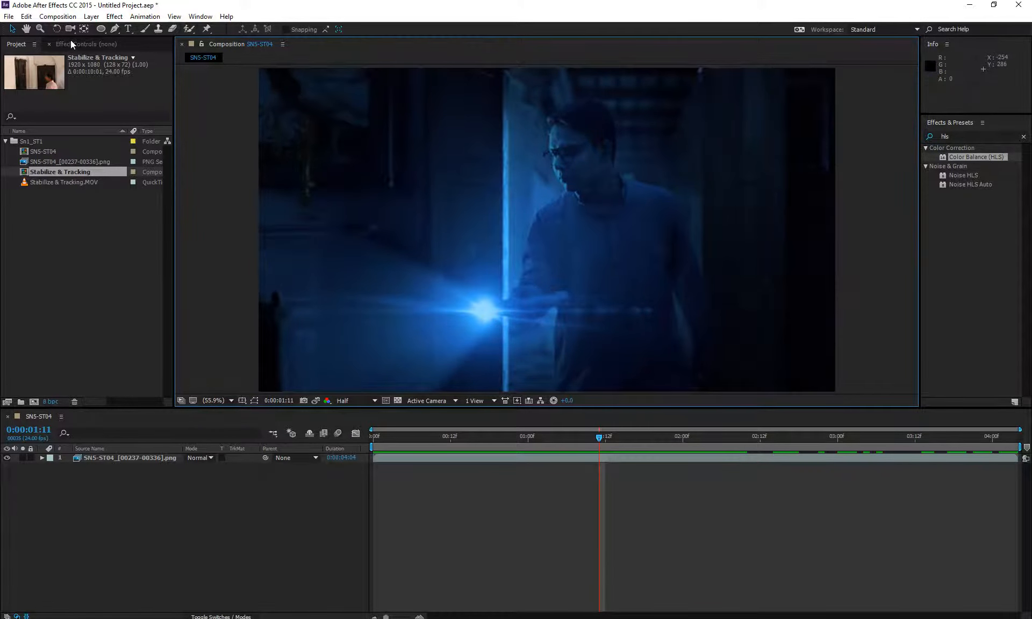
- Rotate the SN5-ST04 image sequence layer about 32° clockwise with the Rotation tool and undo the rotation
click(59, 30)
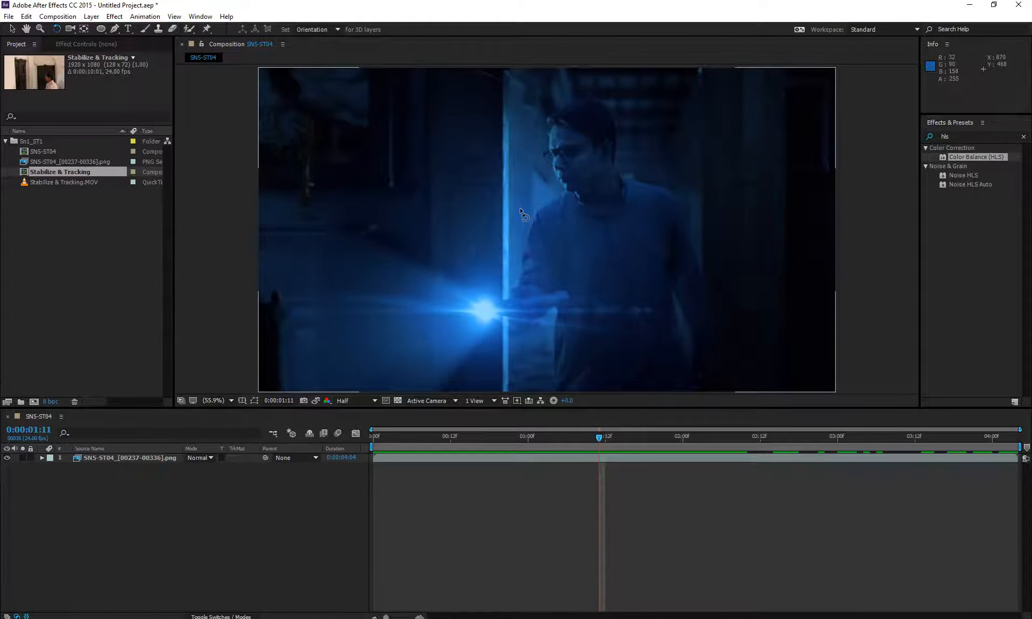
click(508, 458)
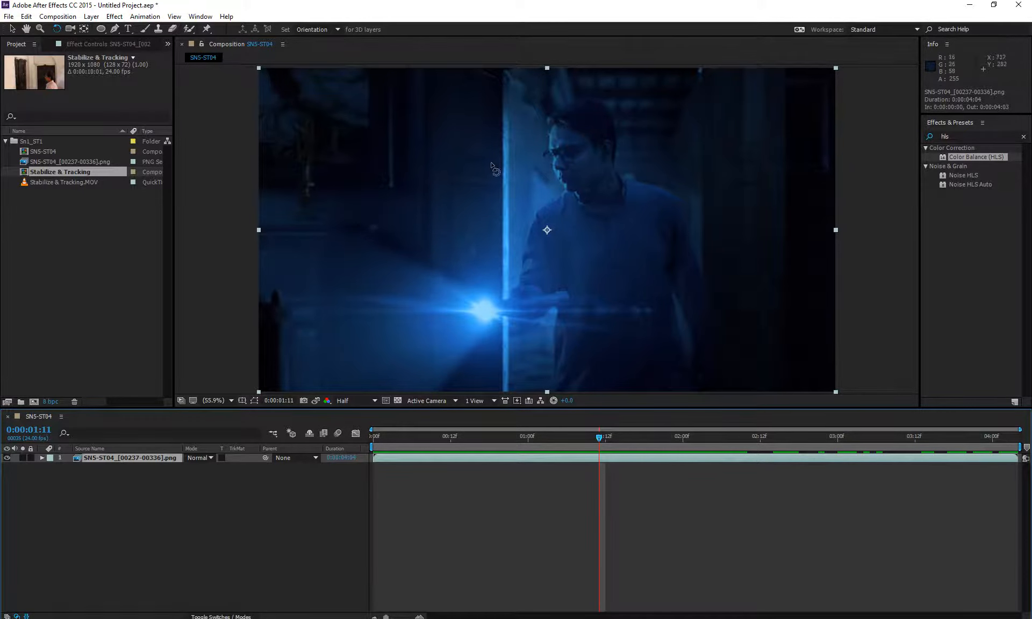
drag(804, 230, 750, 350)
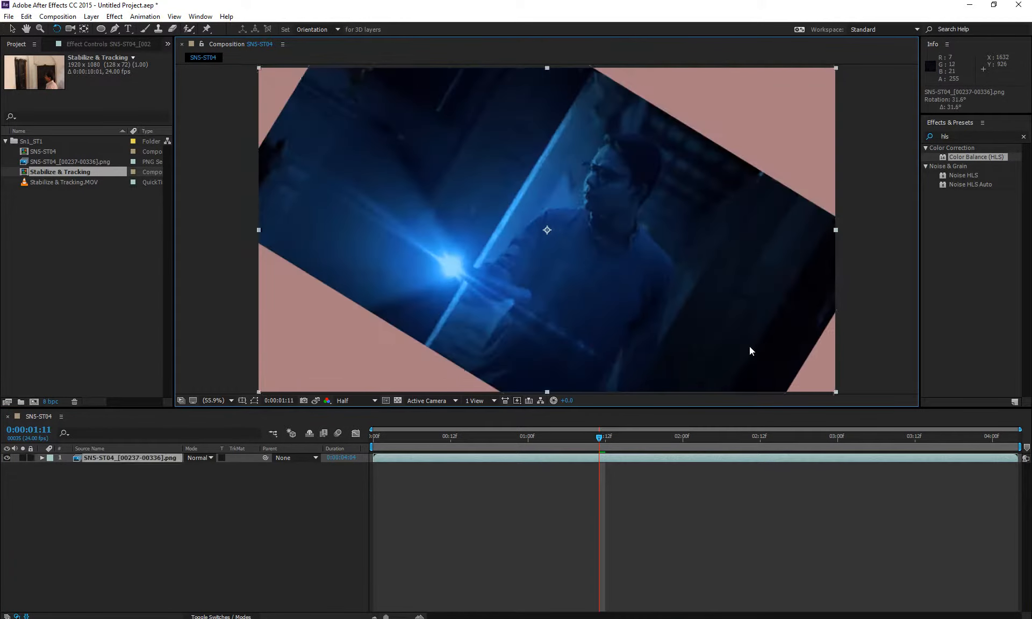
key(ctrl+z)
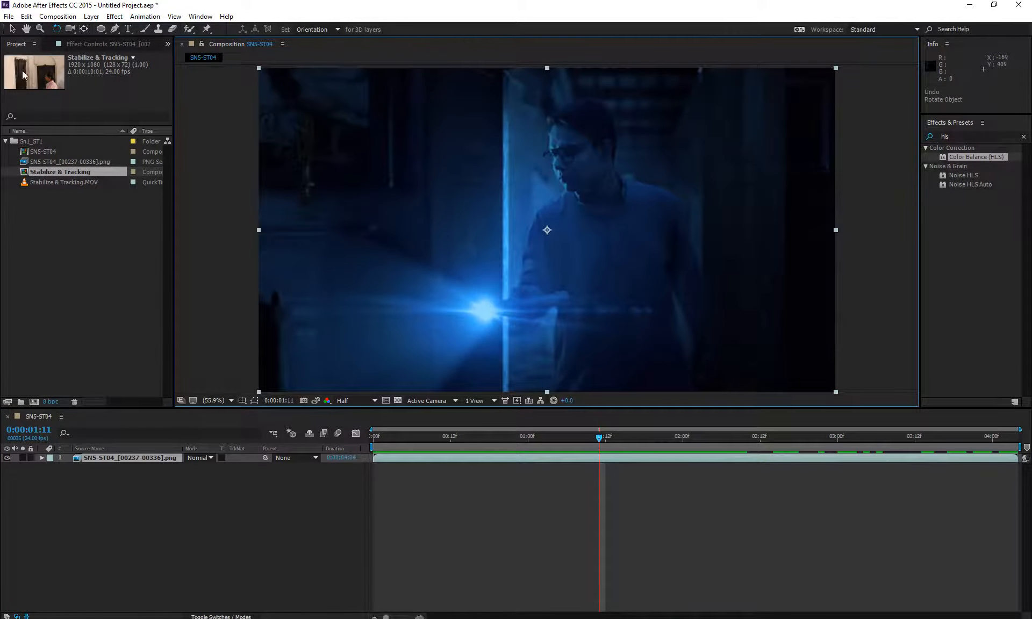
- Move the layer's anchor point toward its upper-left area with the Pan Behind tool, rotate the layer around it, and undo both changes
click(70, 29)
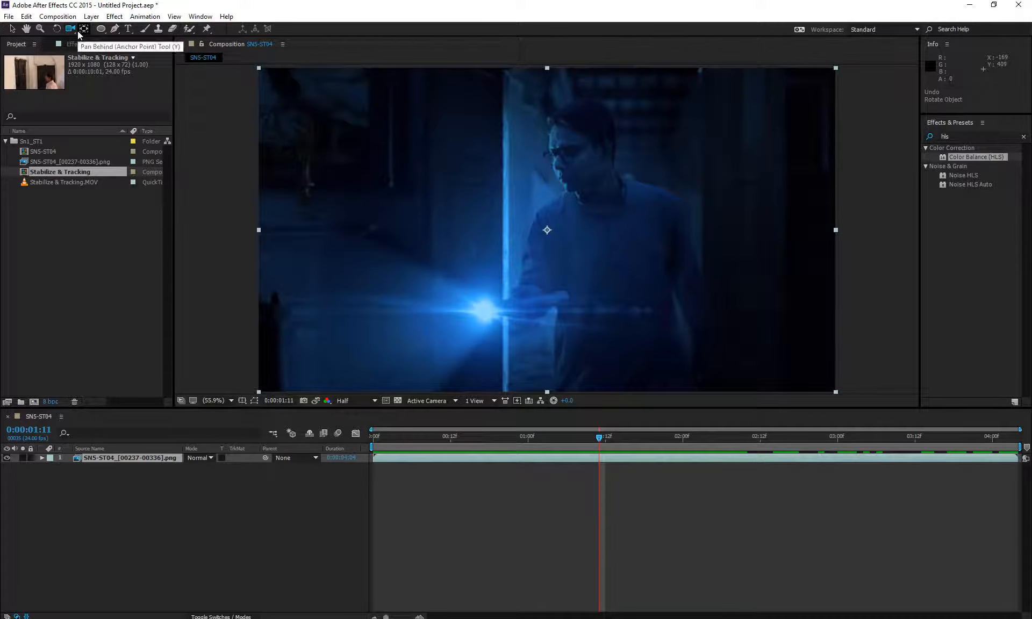
click(83, 29)
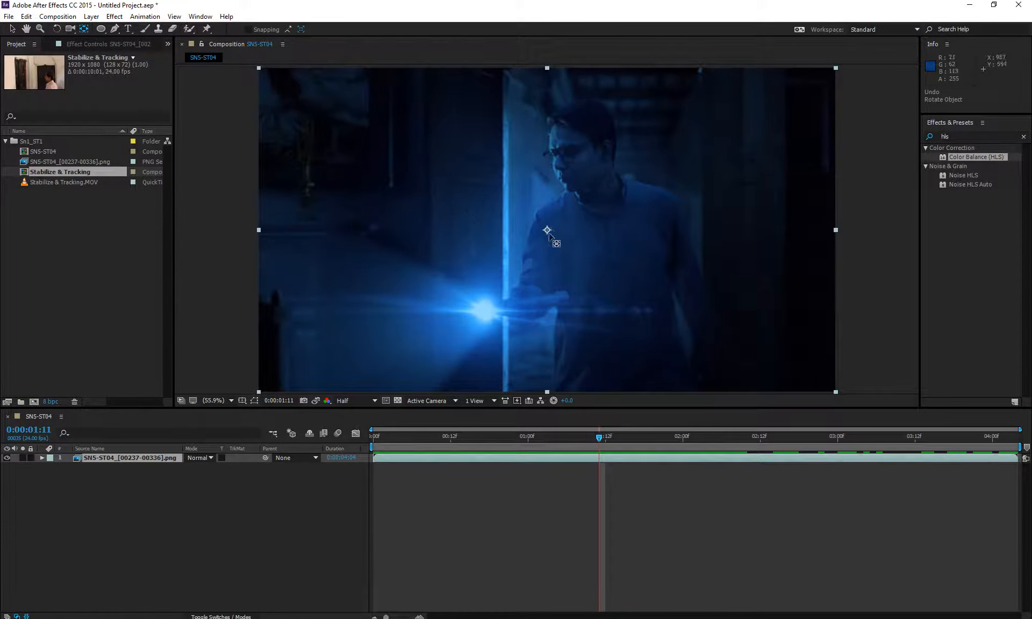
drag(547, 230, 358, 154)
key(w)
drag(674, 183, 665, 72)
key(y)
key(ctrl+z)
key(ctrl+z)
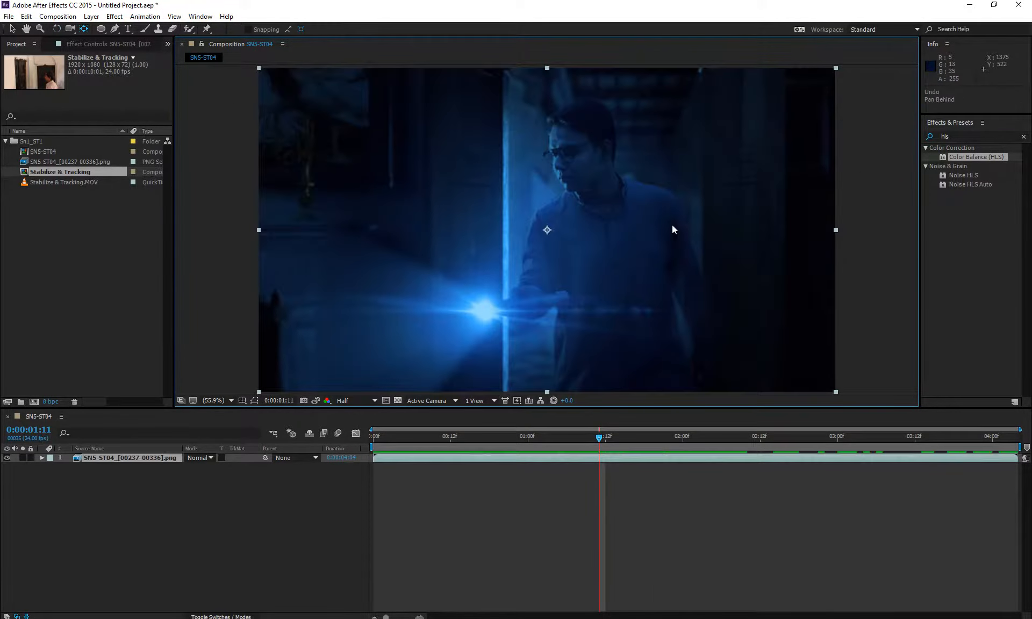
- Look through the available shape tools, including Rectangle, Rounded Rectangle, Ellipse, Polygon and Star
click(102, 31)
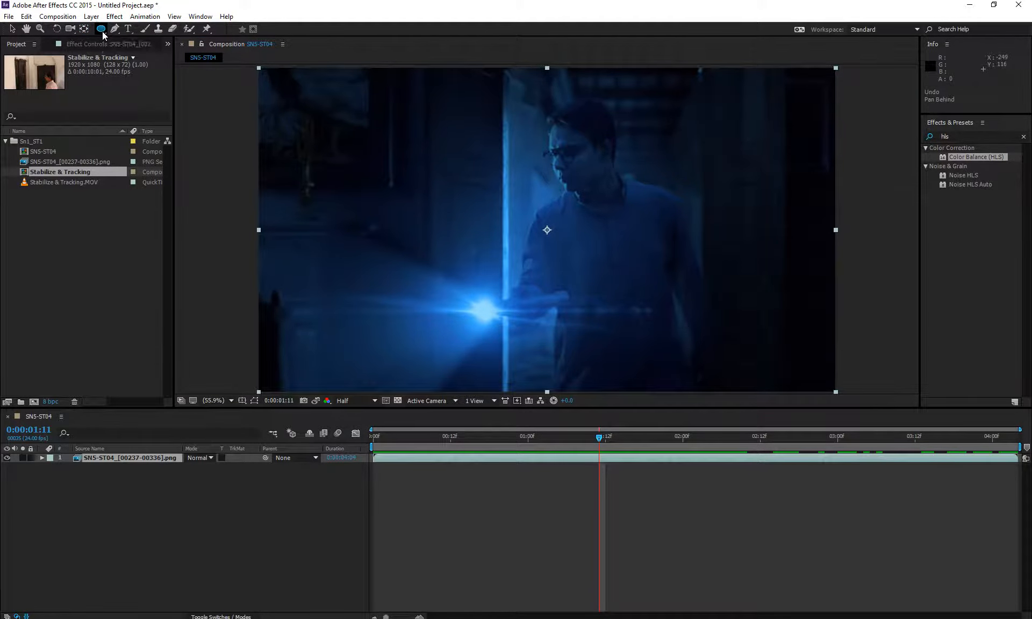
click(102, 31)
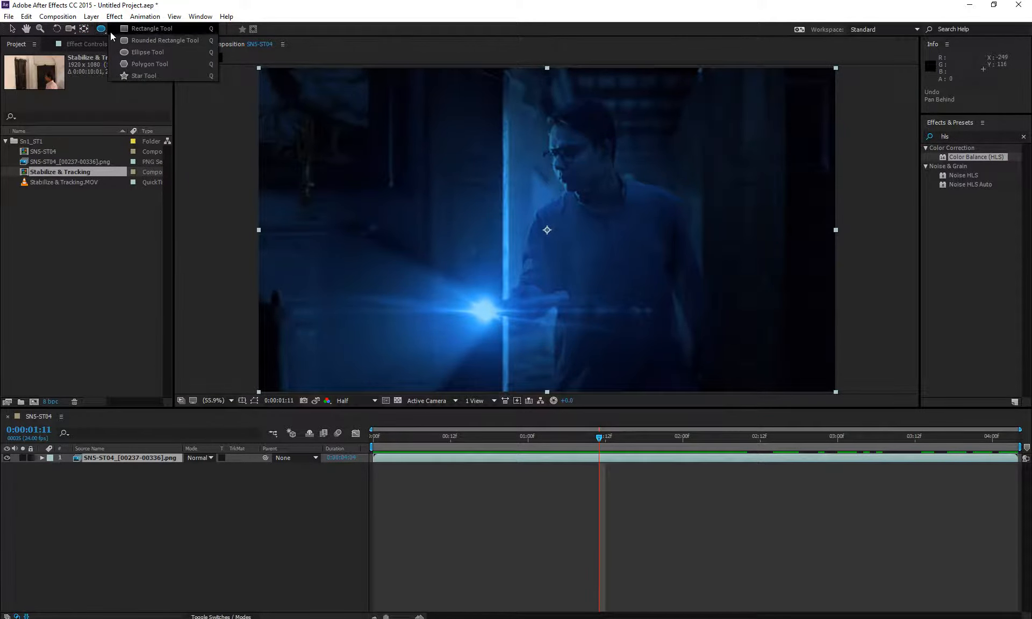
click(113, 16)
click(113, 10)
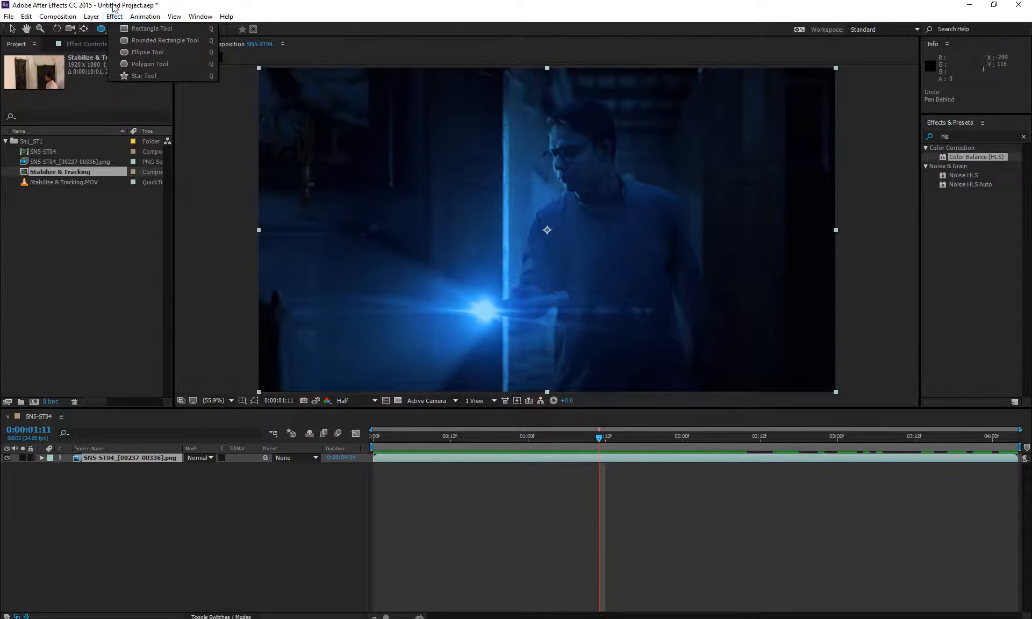
click(101, 31)
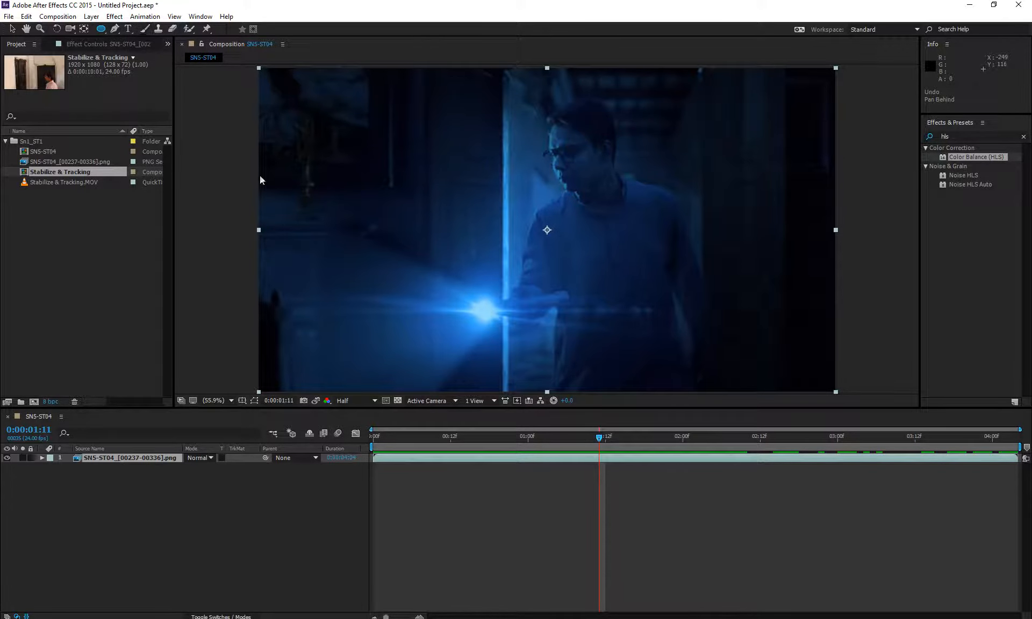
- Move the current time to 0:00:00:00 and activate the Brush tool
drag(412, 437, 368, 435)
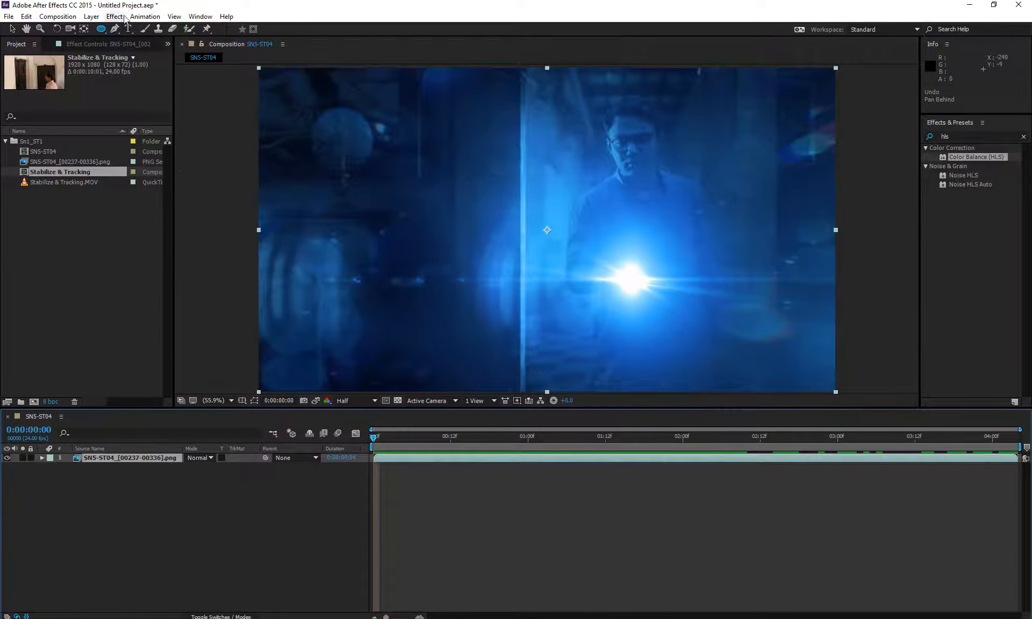
click(142, 30)
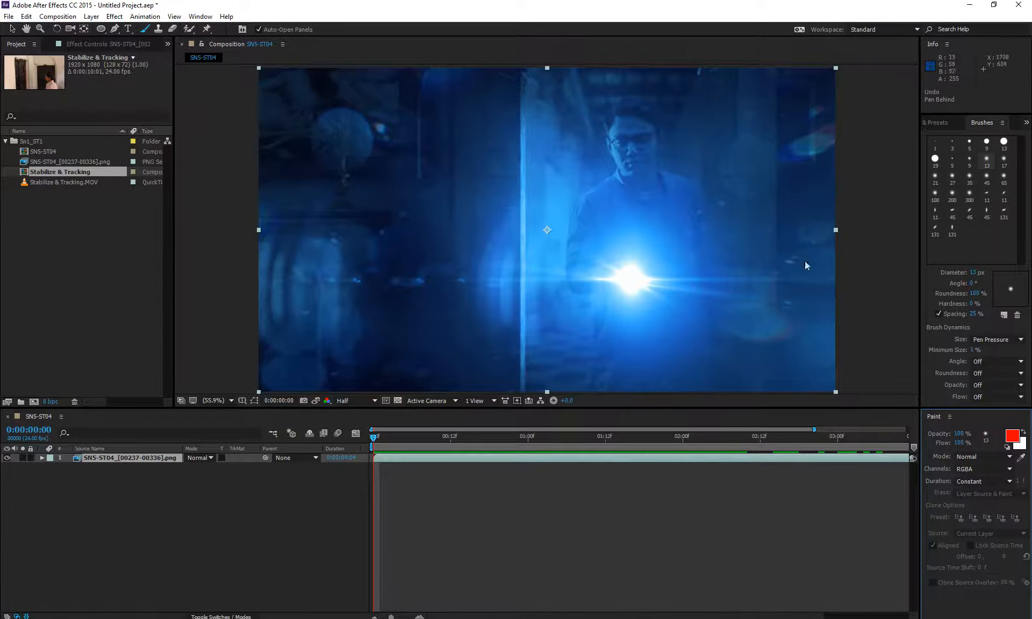
click(359, 269)
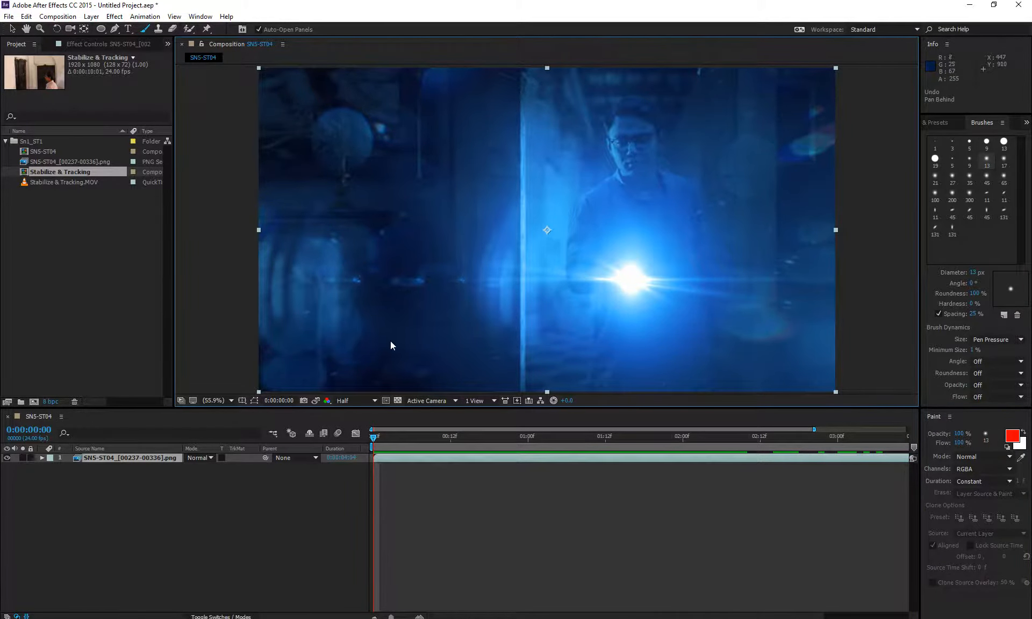
click(128, 29)
click(143, 29)
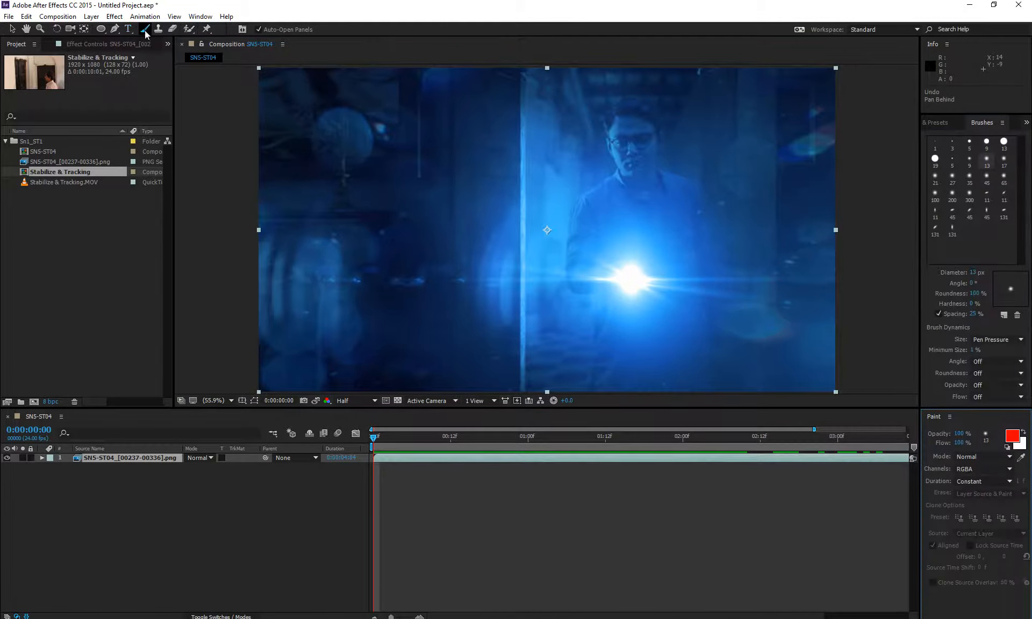
- Open the SN5-ST04 image sequence layer in its own Layer viewer, comparing it with the Composition viewer
click(156, 460)
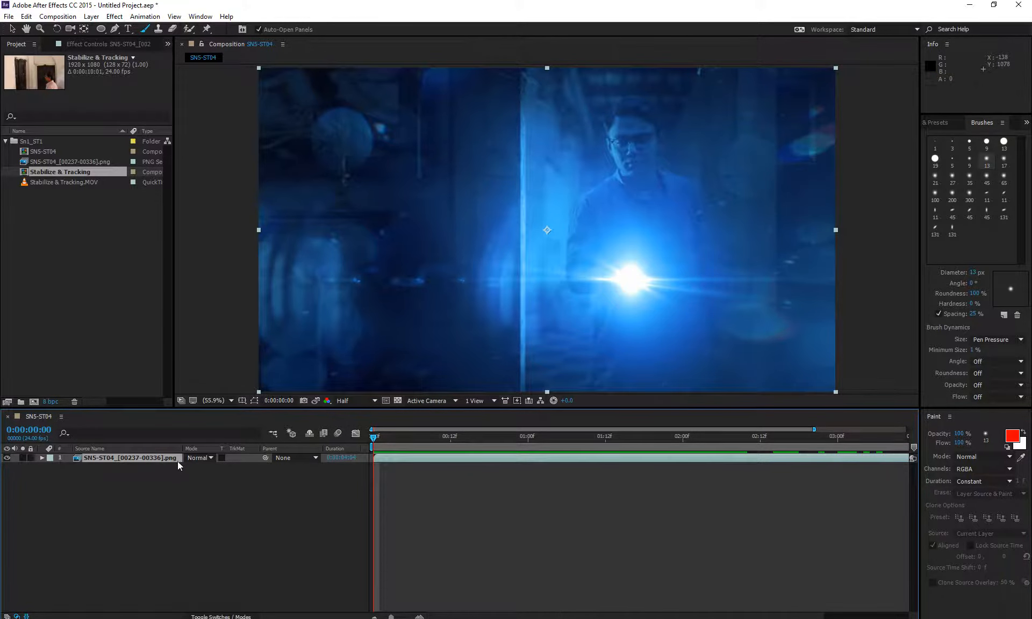
double_click(177, 461)
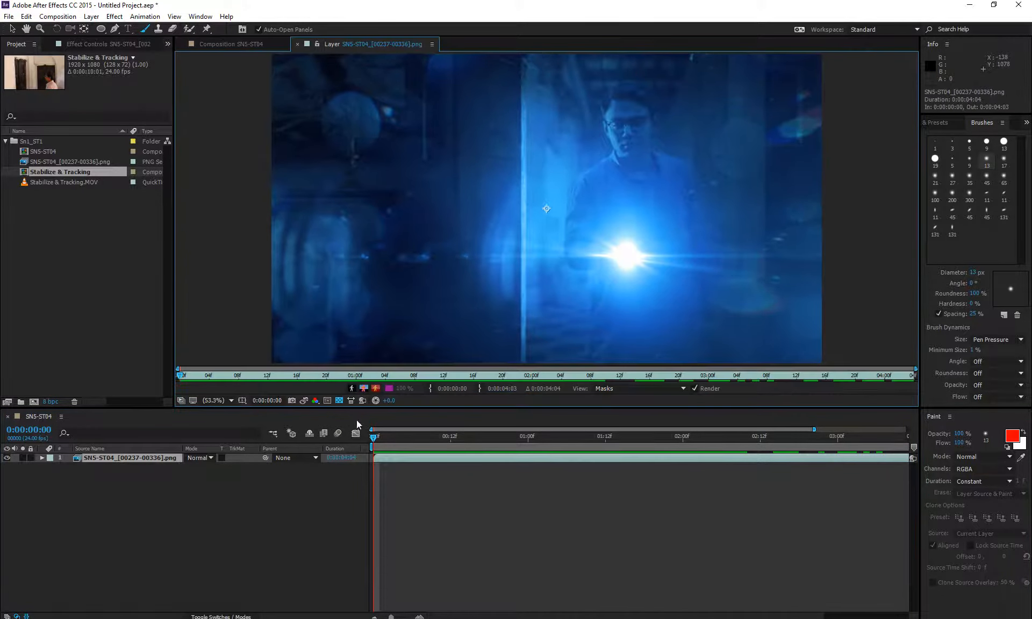
click(243, 44)
click(340, 43)
click(241, 45)
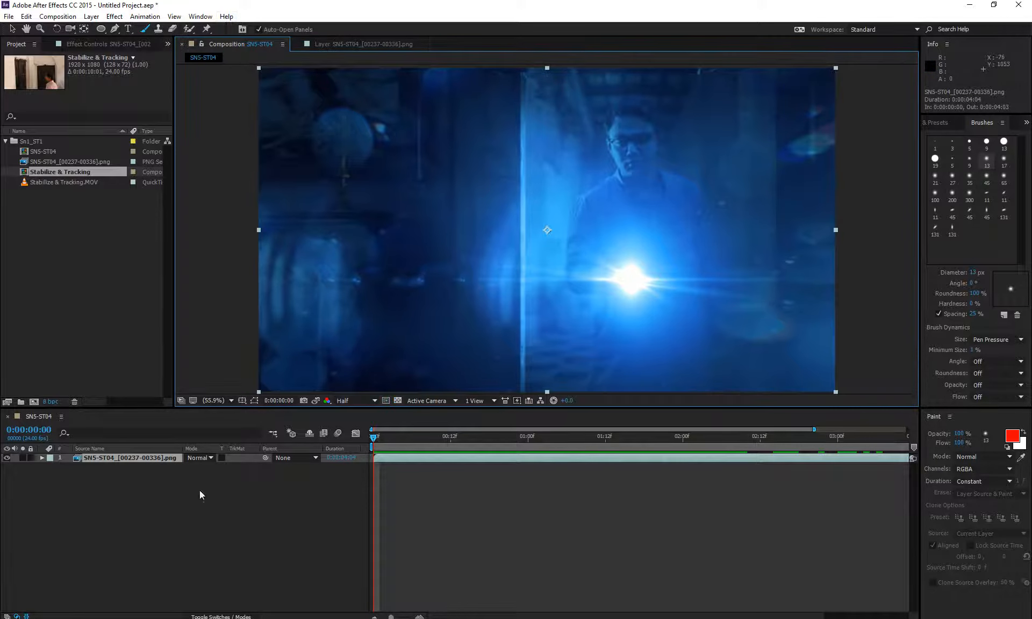
click(340, 43)
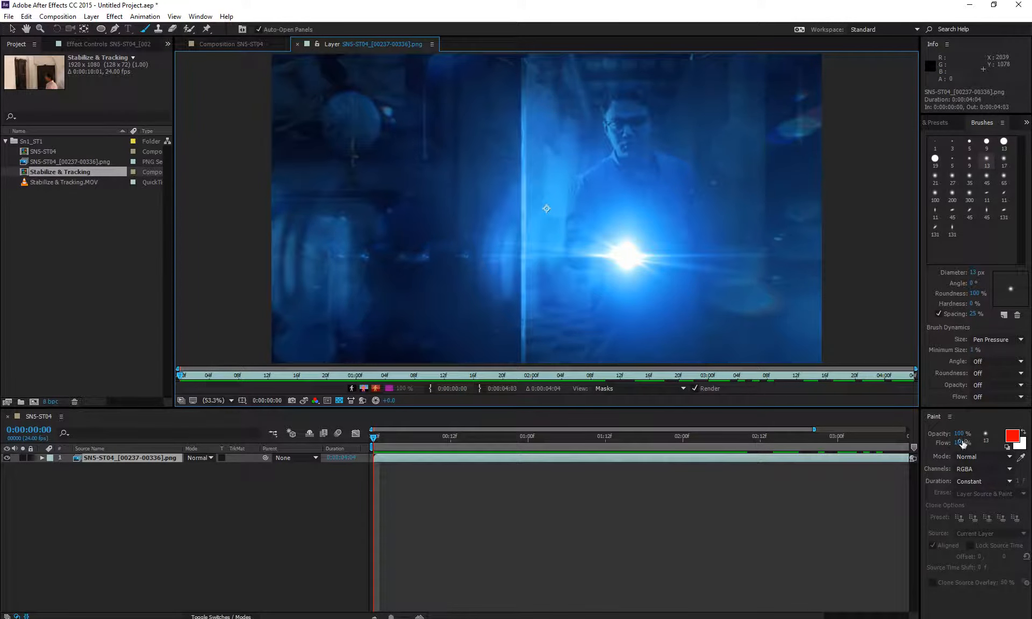
- Paint a wavy red stroke on the layer with a 64 px brush and a thin one below it with the 9 px brush
drag(973, 272, 1005, 273)
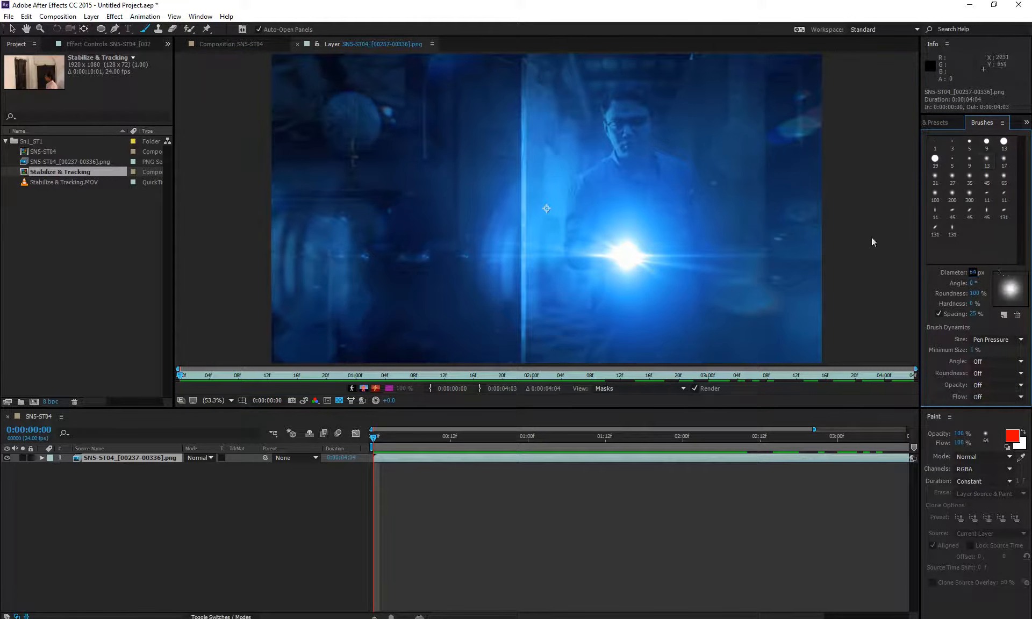
mouse_move(334, 244)
mouse_down()
mouse_move(382, 210)
mouse_move(607, 137)
mouse_move(609, 155)
mouse_move(487, 182)
mouse_move(486, 201)
mouse_move(707, 160)
mouse_move(764, 123)
mouse_up()
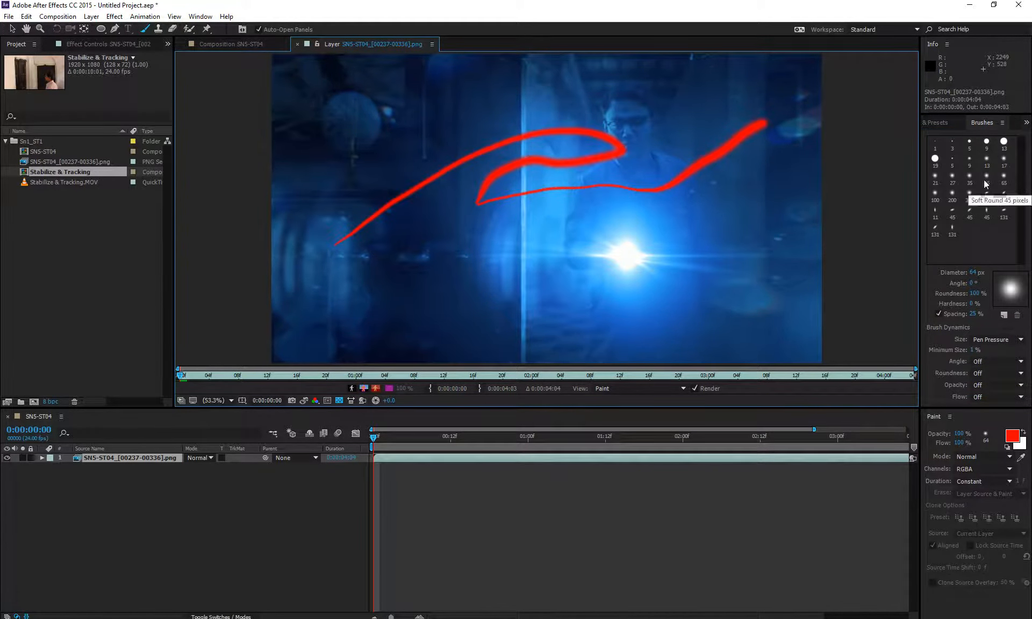
click(986, 141)
mouse_move(460, 305)
mouse_down()
mouse_move(735, 193)
mouse_move(801, 189)
mouse_up()
- Choose an angled elliptical brush tip, set its diameter to 236 px, and paint a thick looping red stroke across the layer
click(969, 210)
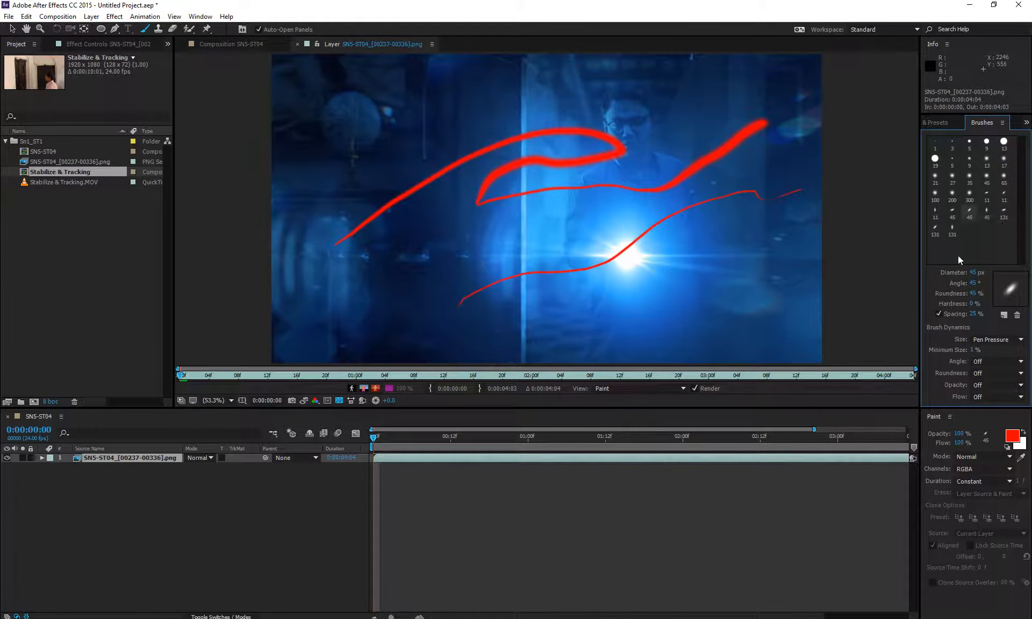
click(988, 212)
click(1002, 211)
click(952, 229)
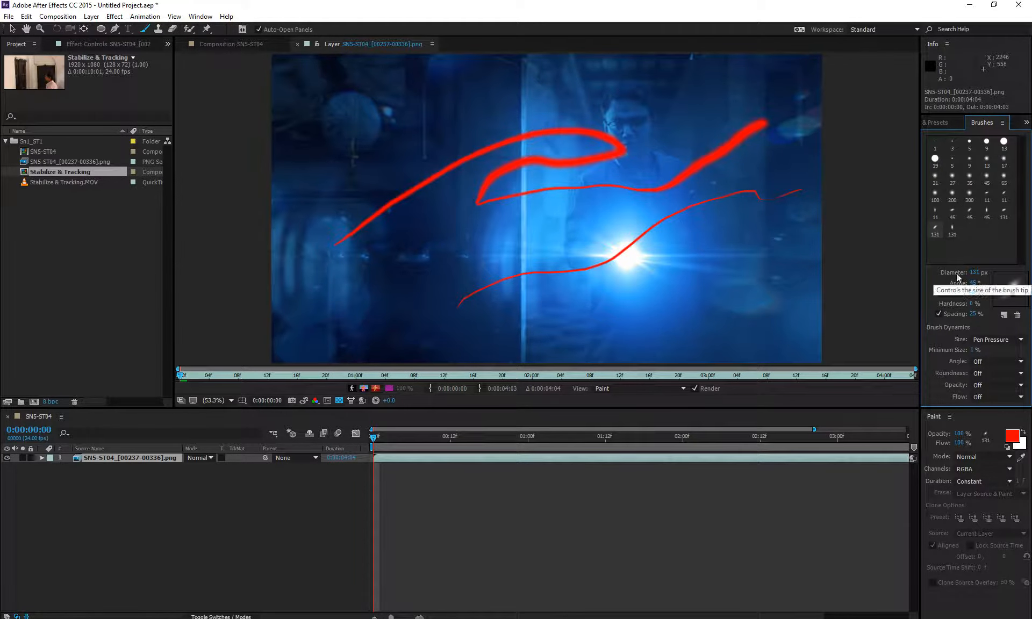
drag(975, 273, 1027, 268)
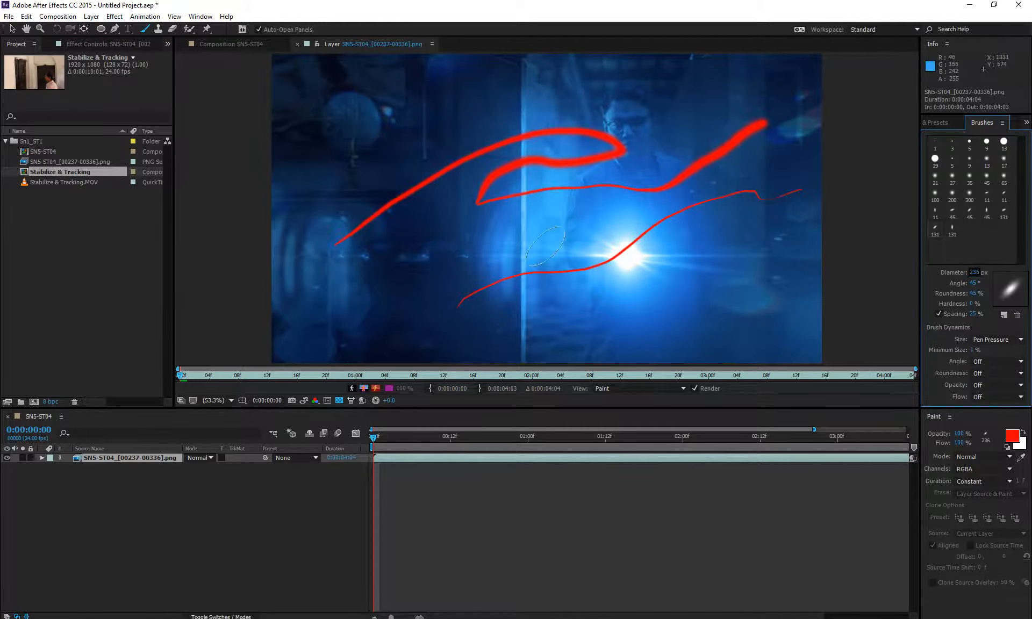
mouse_move(417, 267)
mouse_down()
mouse_move(569, 278)
mouse_move(774, 237)
mouse_move(574, 170)
mouse_move(336, 137)
mouse_up()
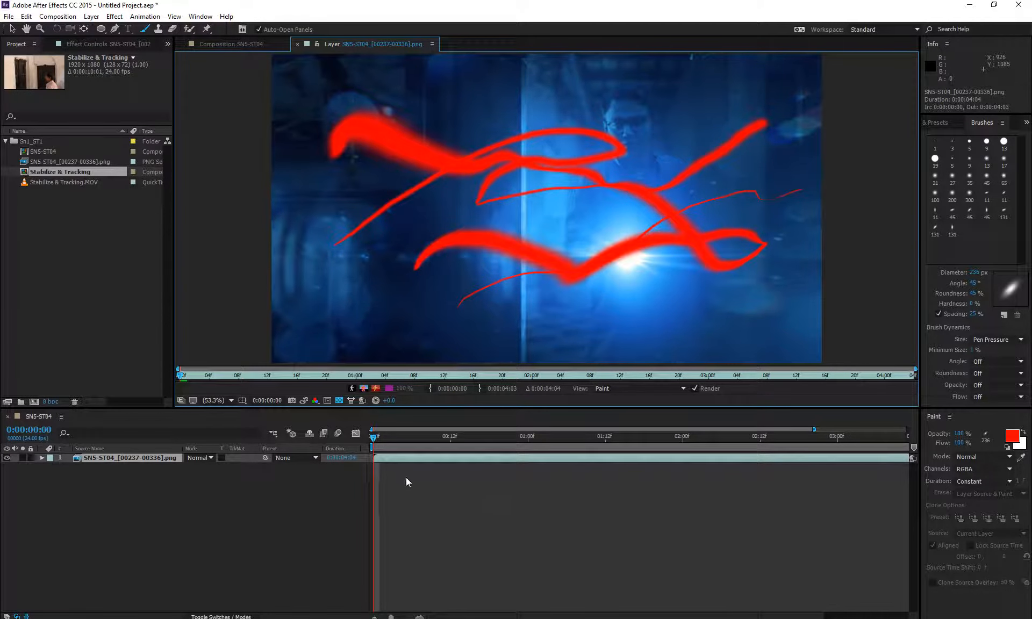
- Return to the SN5-ST04 composition view and reveal the layer's Paint effect in both the effect controls and the timeline
click(248, 45)
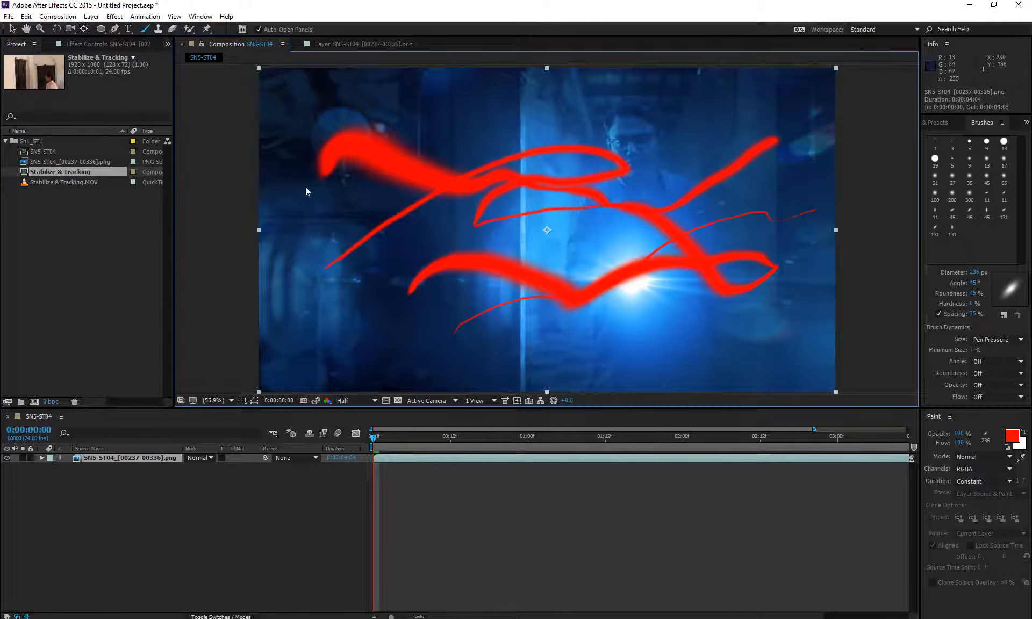
click(96, 44)
click(37, 68)
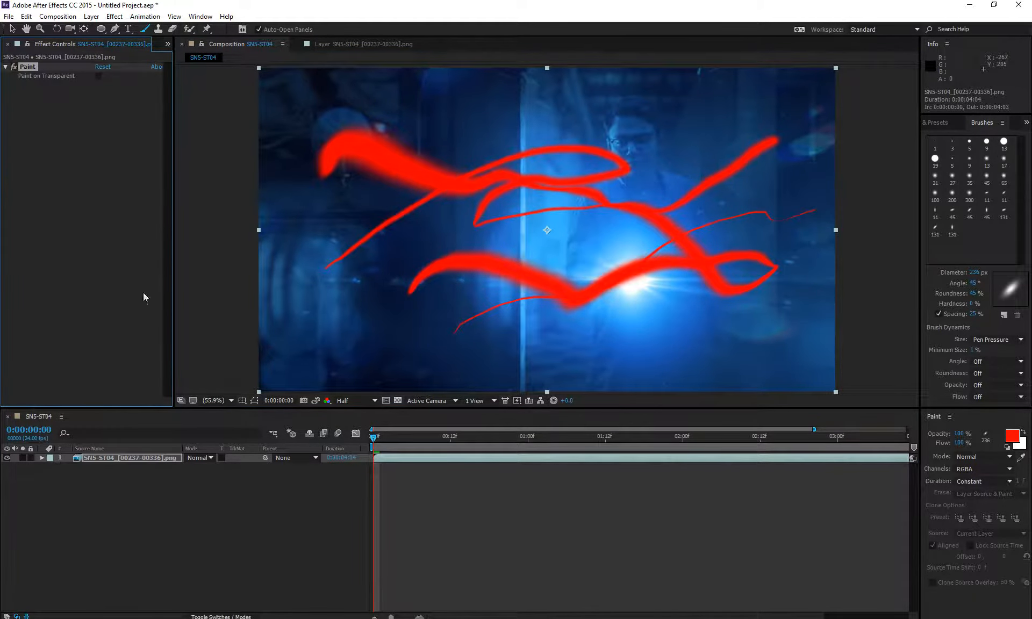
click(41, 458)
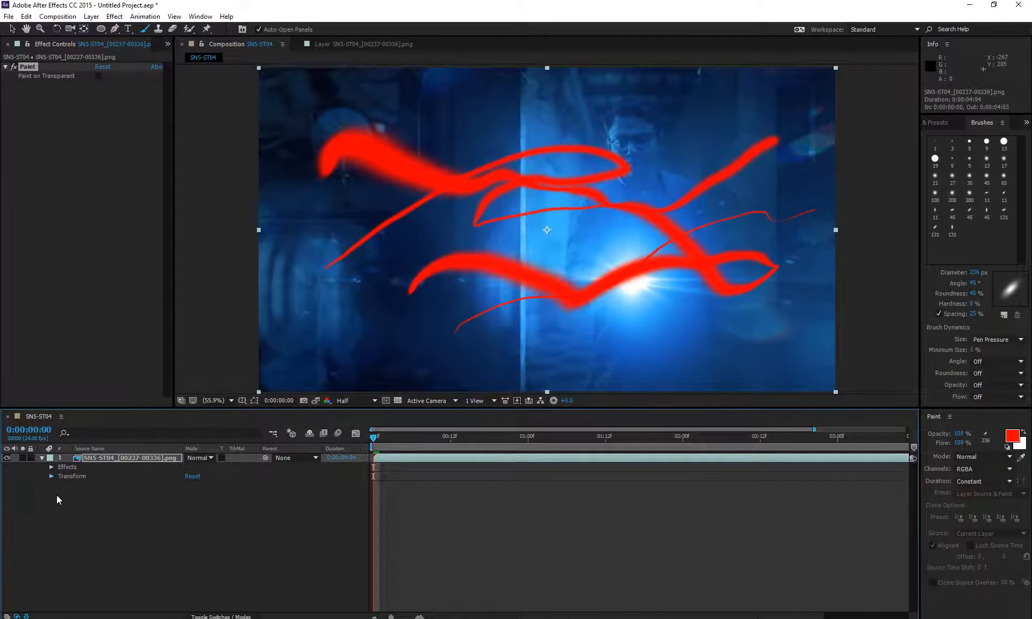
click(51, 468)
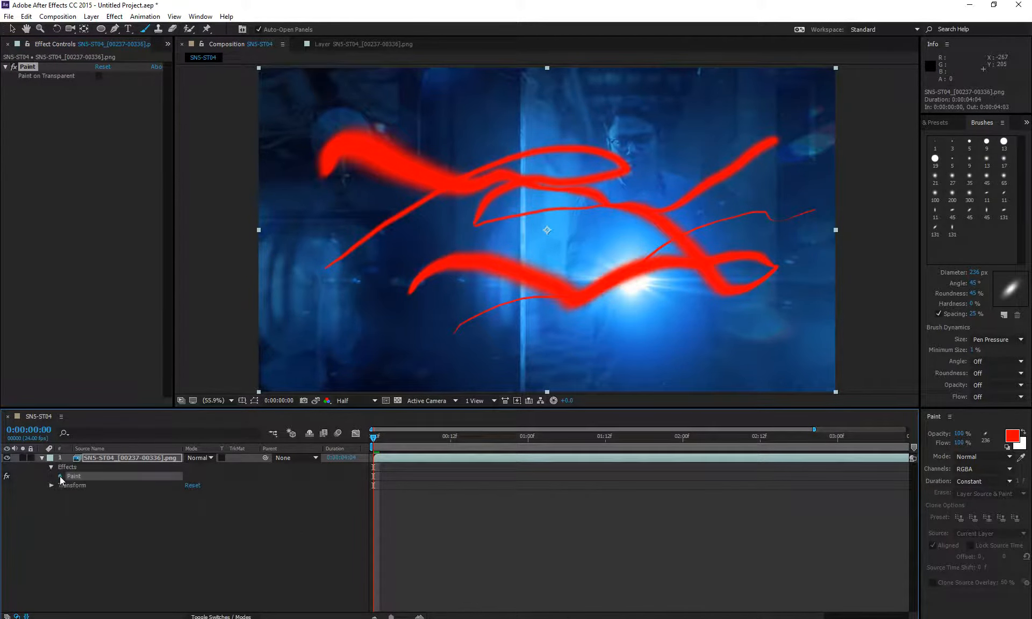
- List the Paint effect's strokes in the timeline and stagger the start times of Brush 2, Brush 3 and Brush 4, previewing from the first frame
click(60, 477)
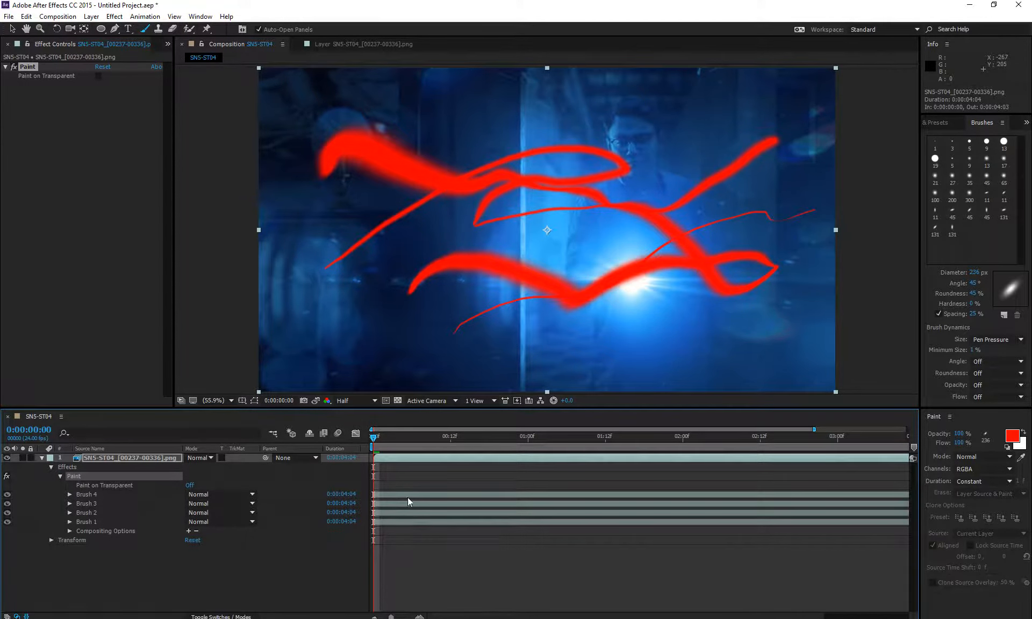
mouse_move(404, 496)
mouse_down()
mouse_move(446, 494)
mouse_move(436, 514)
mouse_up()
click(433, 517)
mouse_move(376, 437)
mouse_down()
mouse_move(443, 443)
mouse_move(372, 446)
mouse_up()
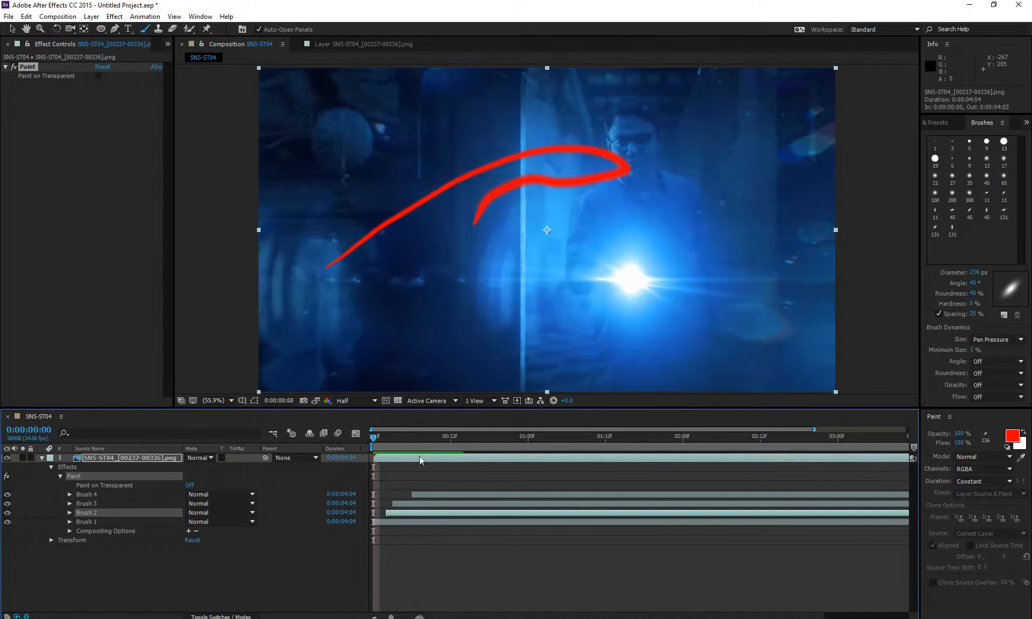
- Undo the stroke timing changes and all the red brush strokes on the SN5-ST04 layer
key(ctrl+z)
key(ctrl+z)
key(ctrl+z)
key(ctrl+z)
key(ctrl+z)
key(ctrl+z)
key(ctrl+z)
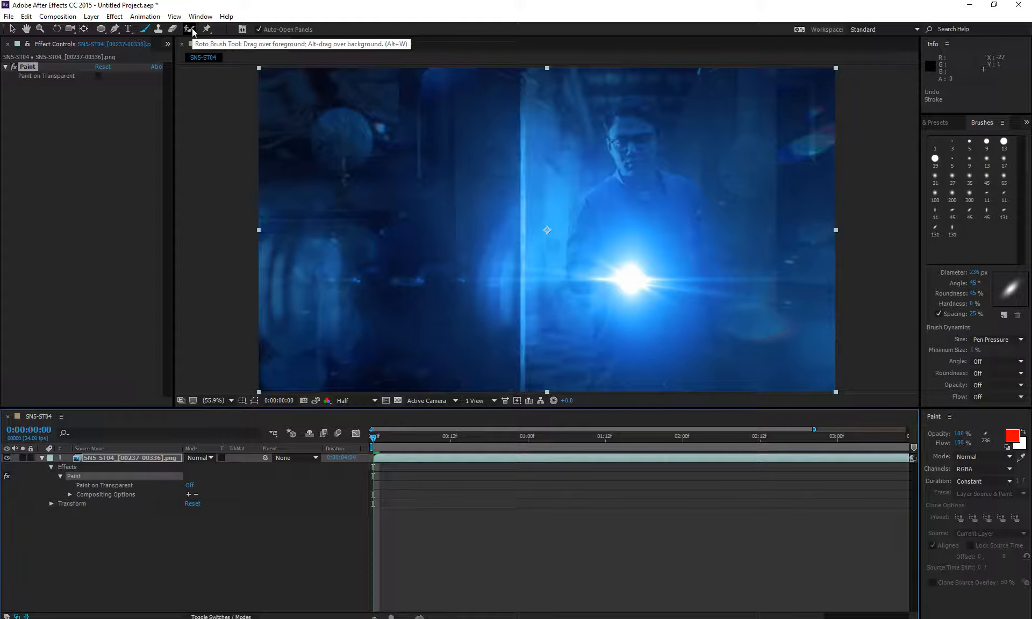
click(306, 618)
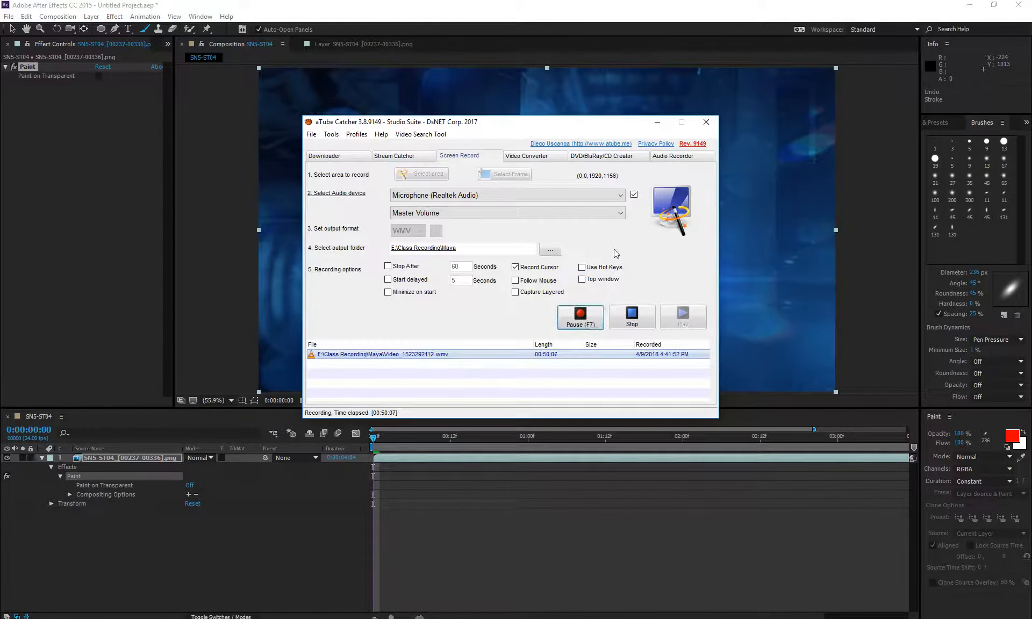
click(657, 121)
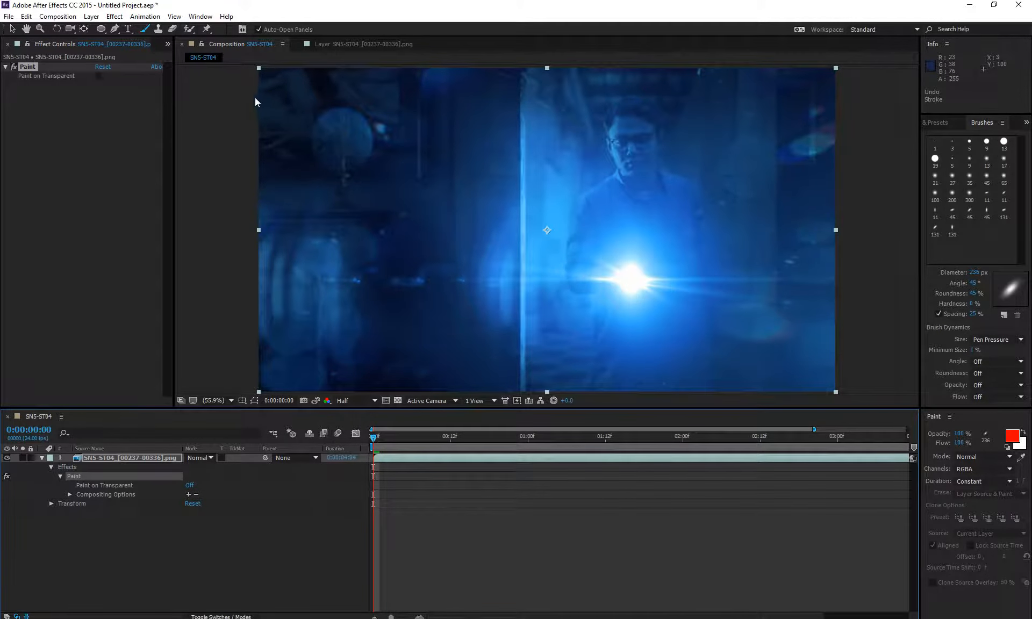
- Activate the Roto Brush tool, then widen the project area and select the SN5-ST04 composition in the project list
click(187, 32)
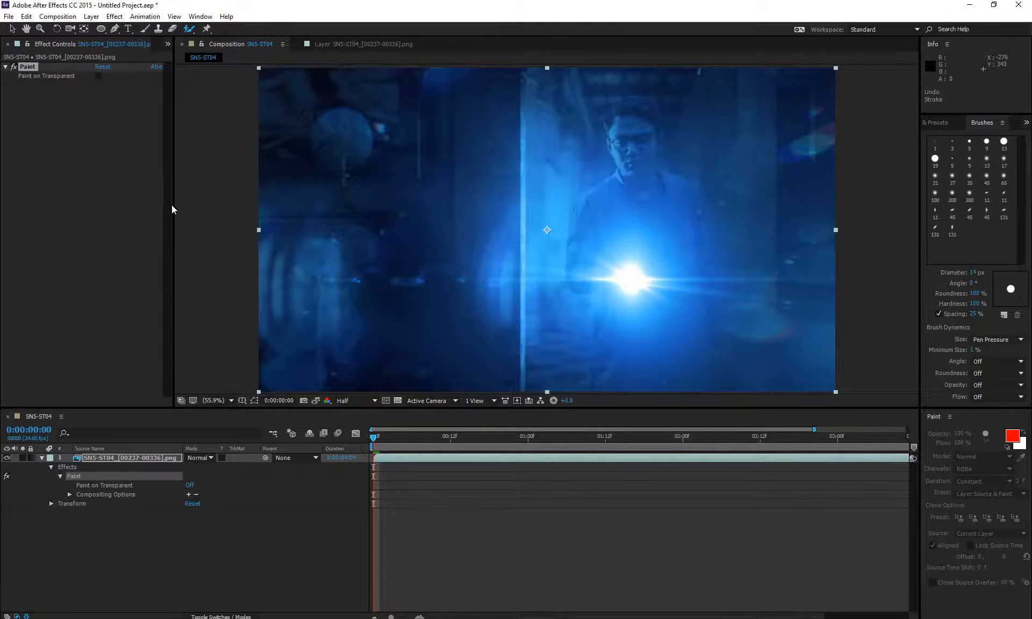
drag(175, 211, 225, 210)
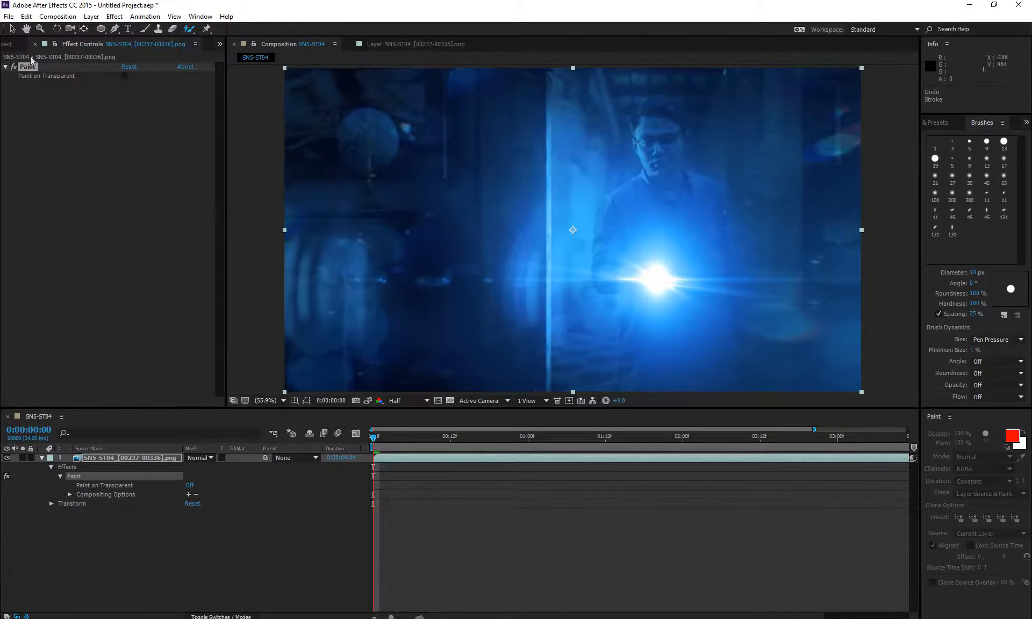
click(17, 45)
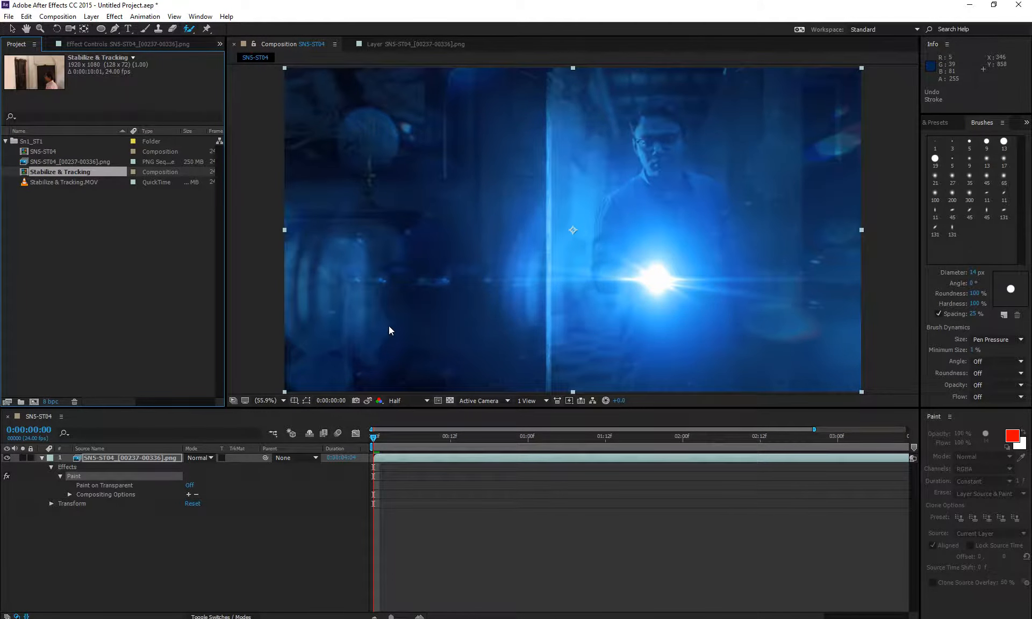
click(53, 151)
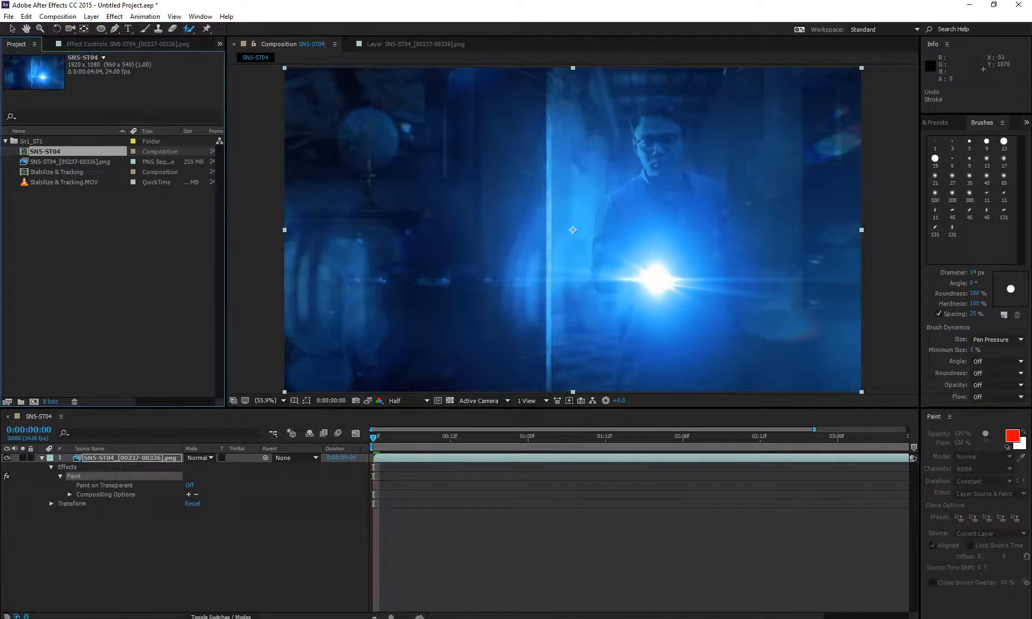
click(307, 618)
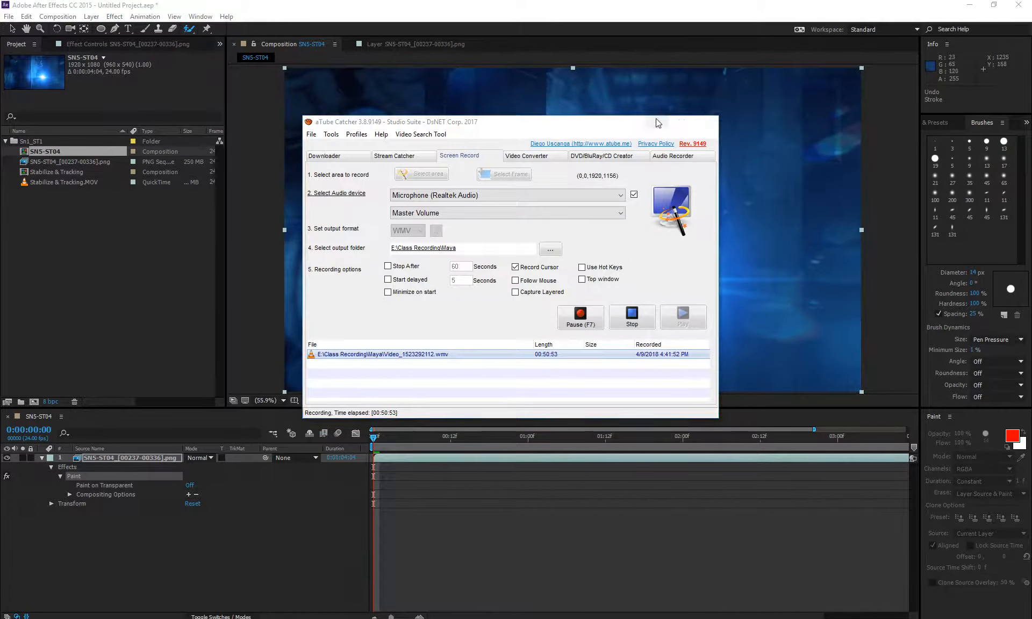
click(654, 122)
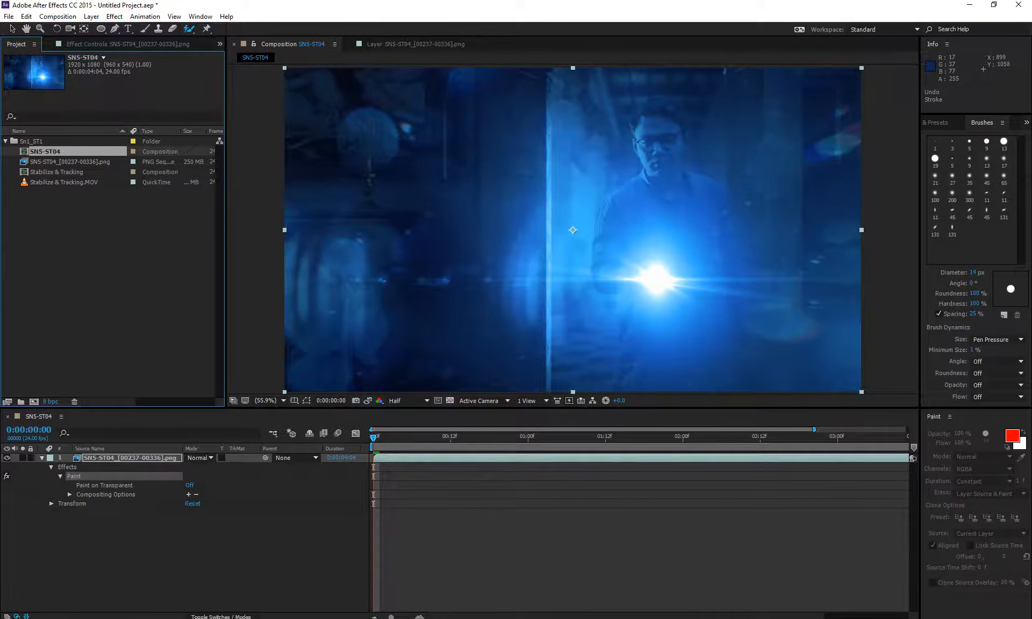
- Deselect the layer and preview the SN5-ST04 composition, stopping playback at 0:00:00:19
click(447, 576)
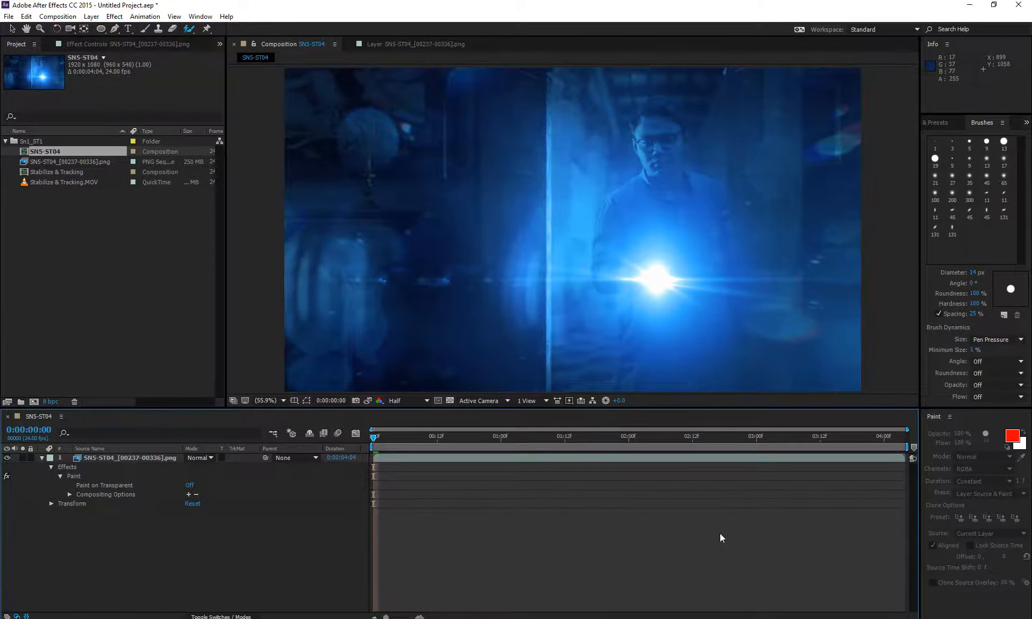
key(space)
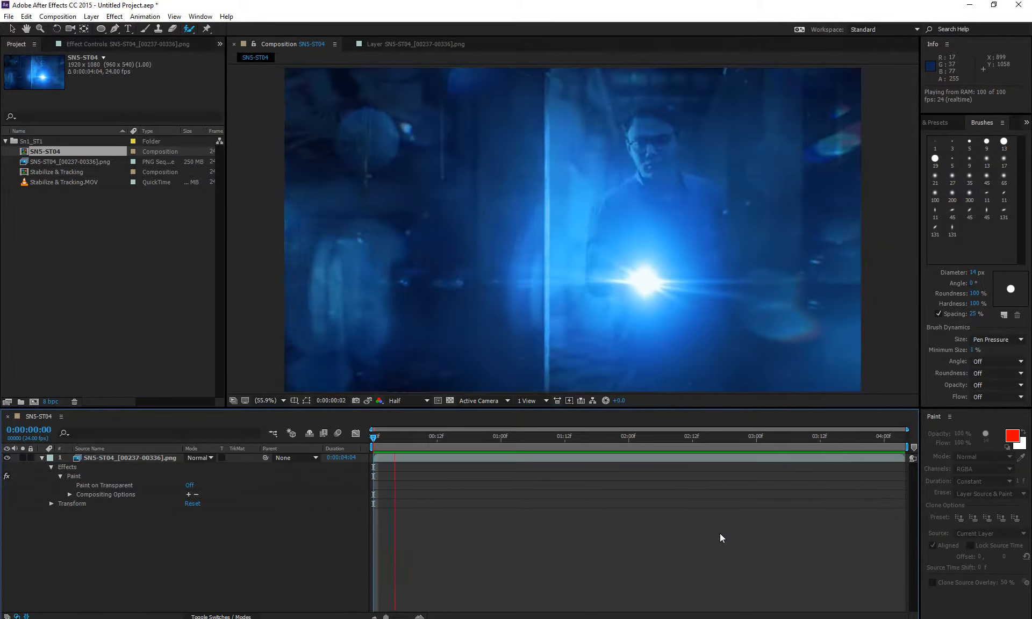
key(space)
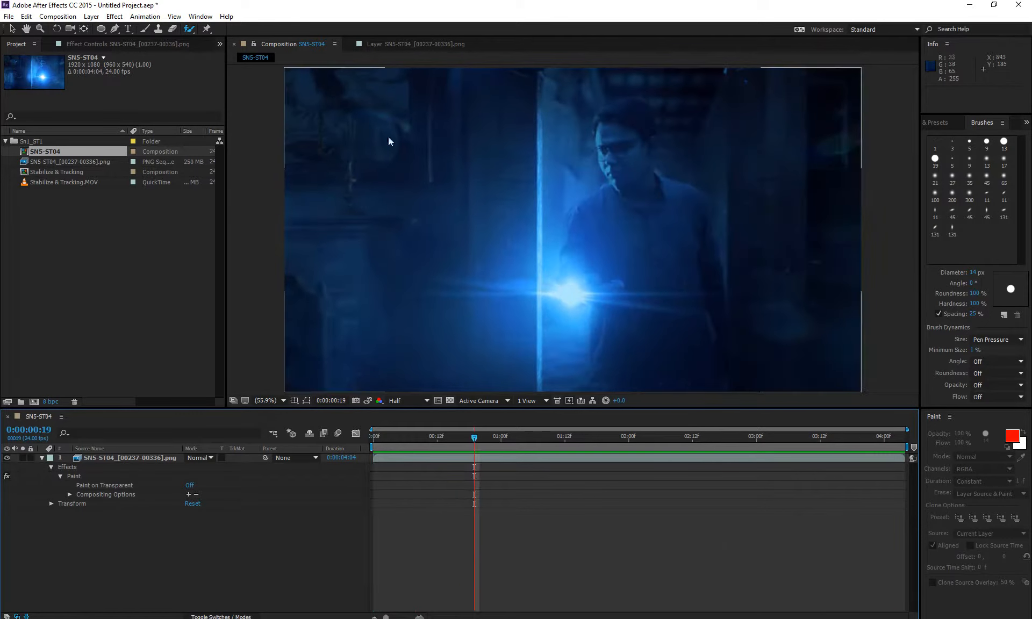
- View the Stabilize & Tracking.MOV footage and create a new composition from it
double_click(51, 182)
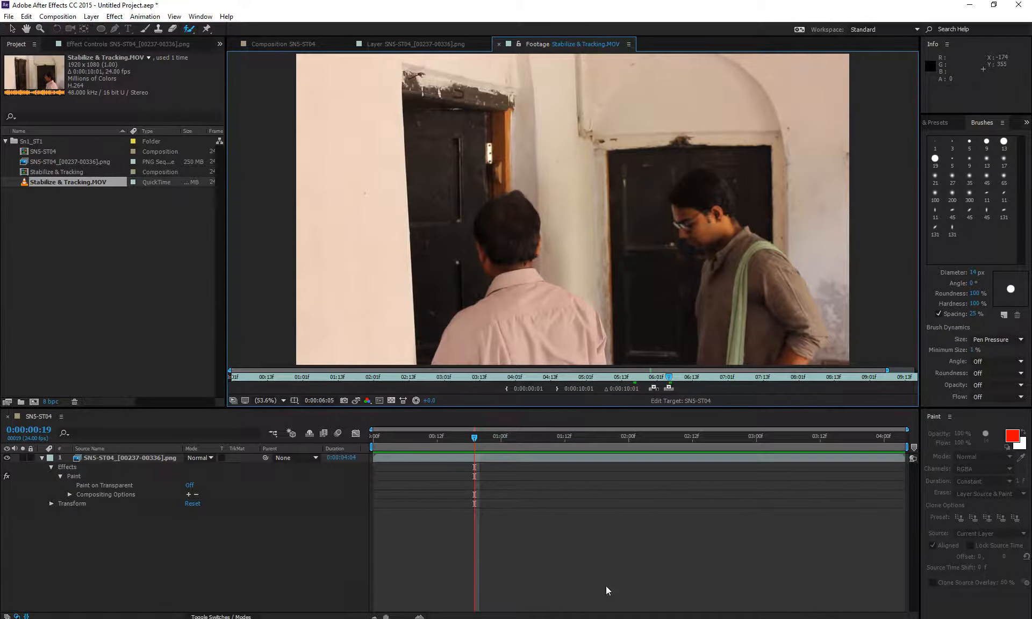
click(264, 44)
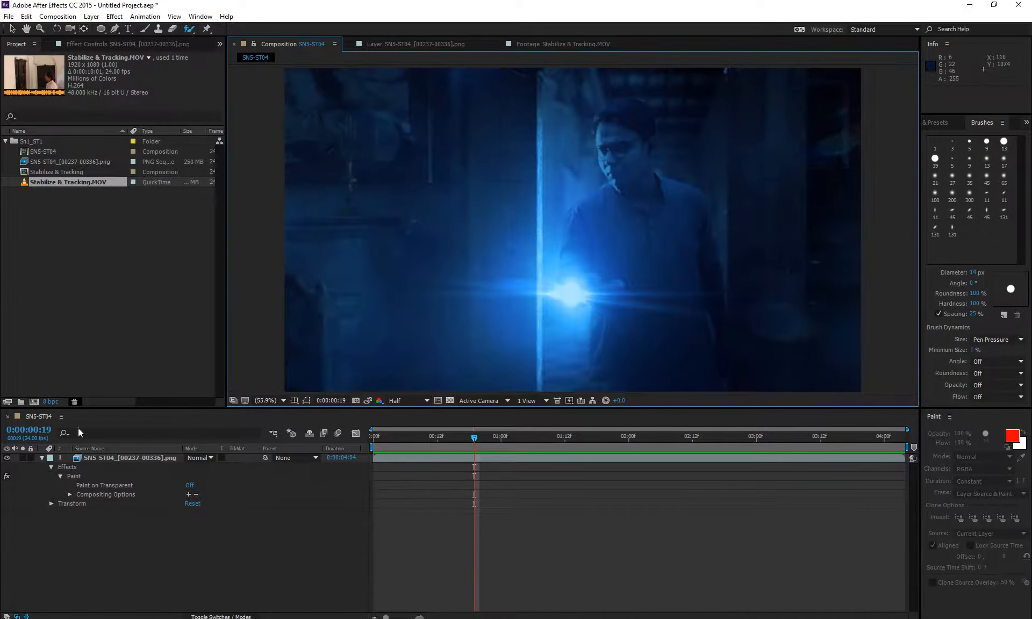
drag(43, 181, 34, 402)
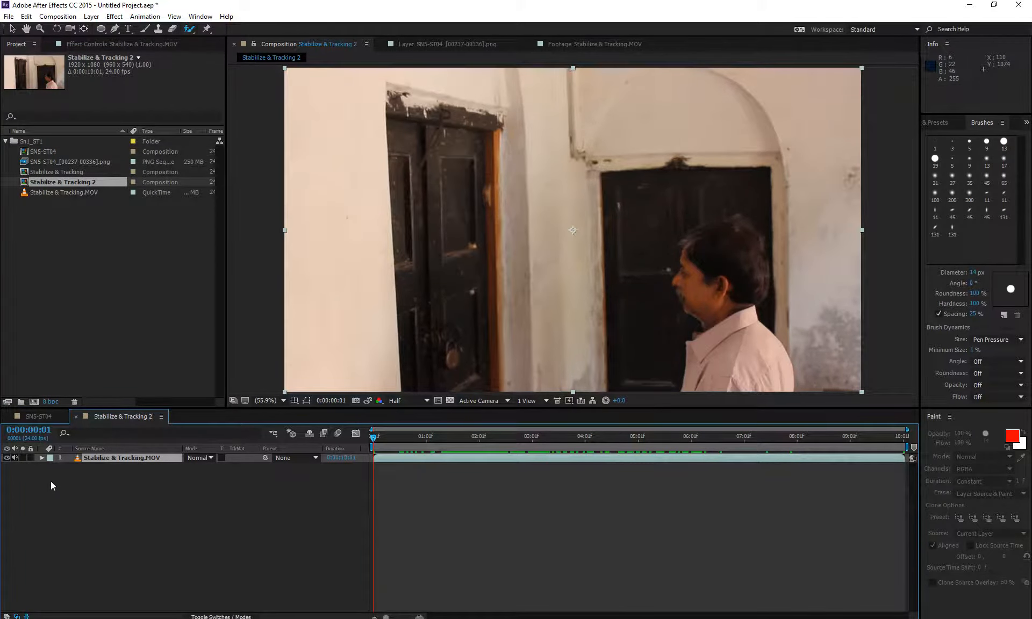
- Play through the Stabilize & Tracking 2 composition and move the current time back to 0:00:04:15
key(space)
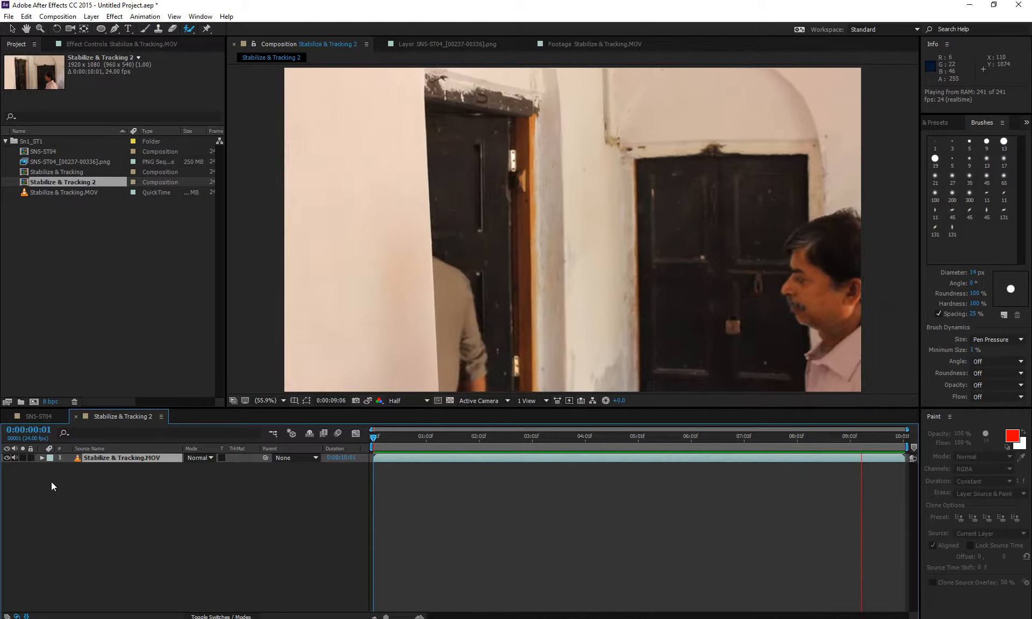
key(space)
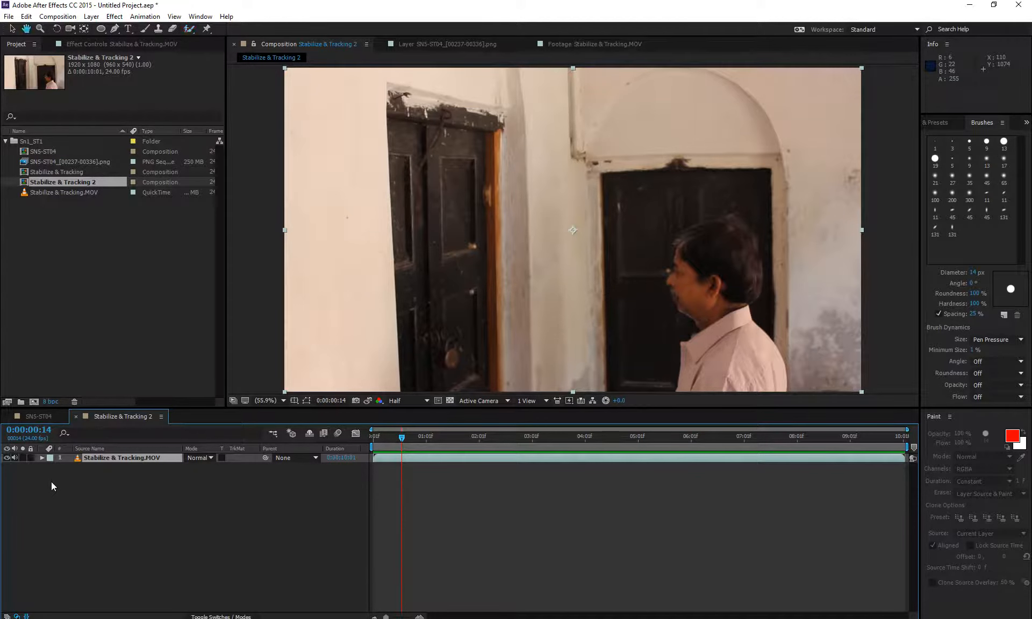
key(space)
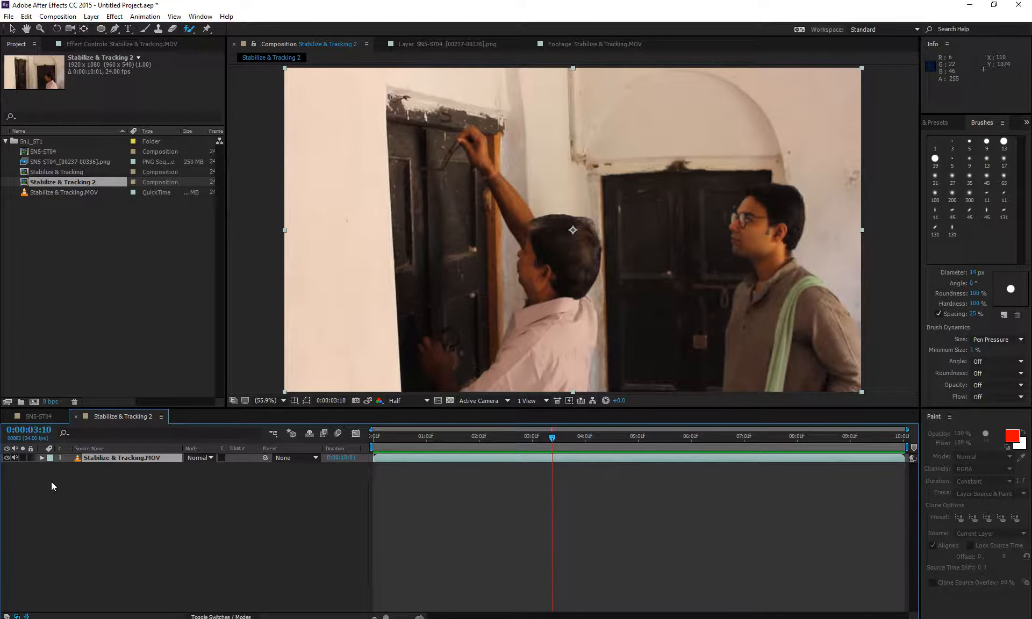
key(space)
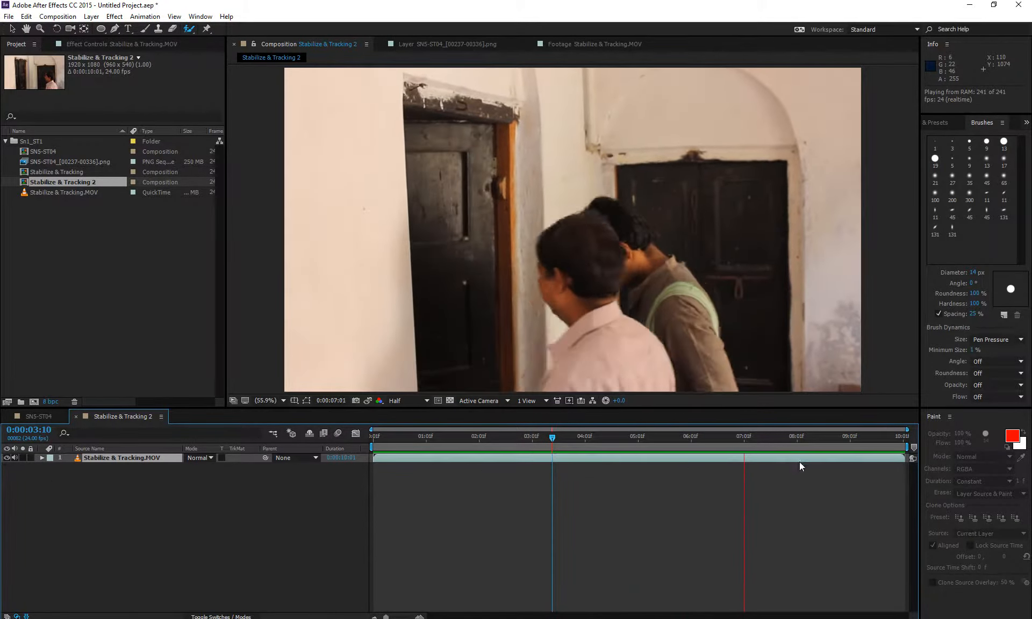
key(space)
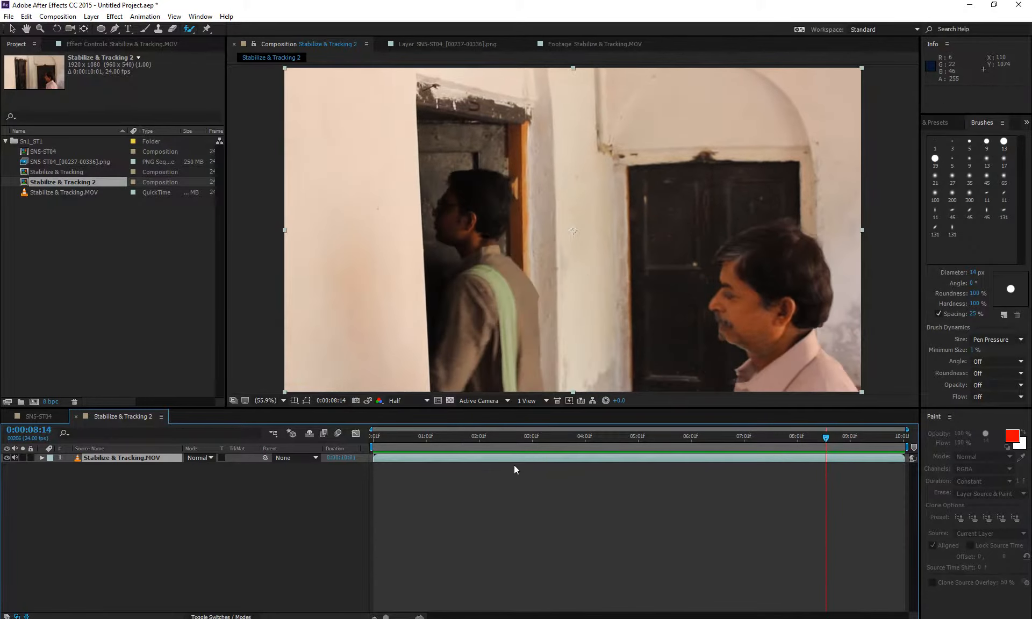
drag(840, 447, 617, 451)
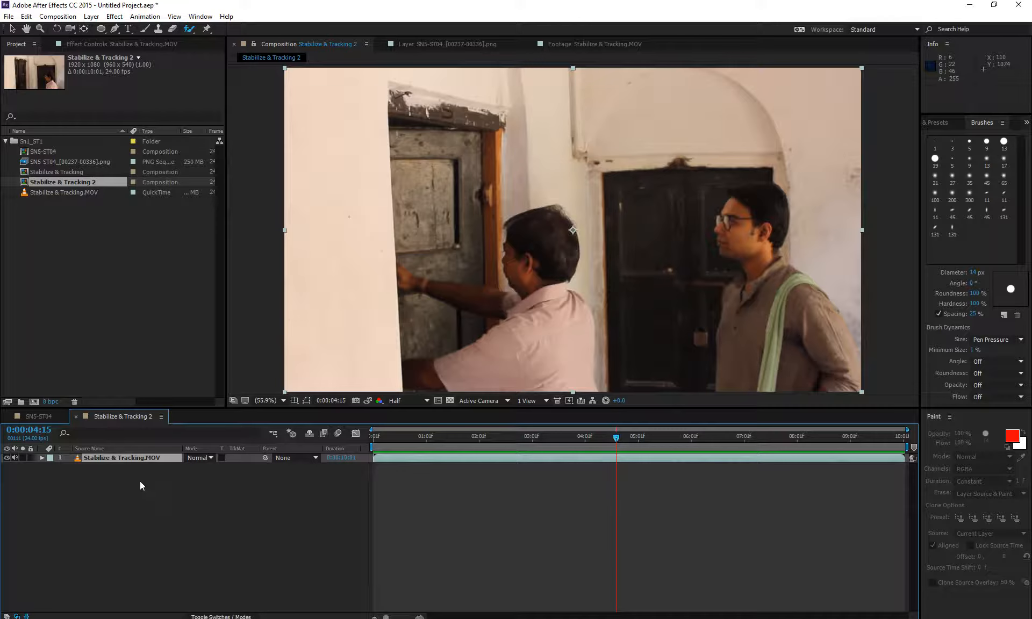
- Nudge the Stabilize & Tracking.MOV layer 6 px to the right and return it to position 960, 540
key(Right)
key(Right)
key(Right)
key(Right)
key(Right)
key(Right)
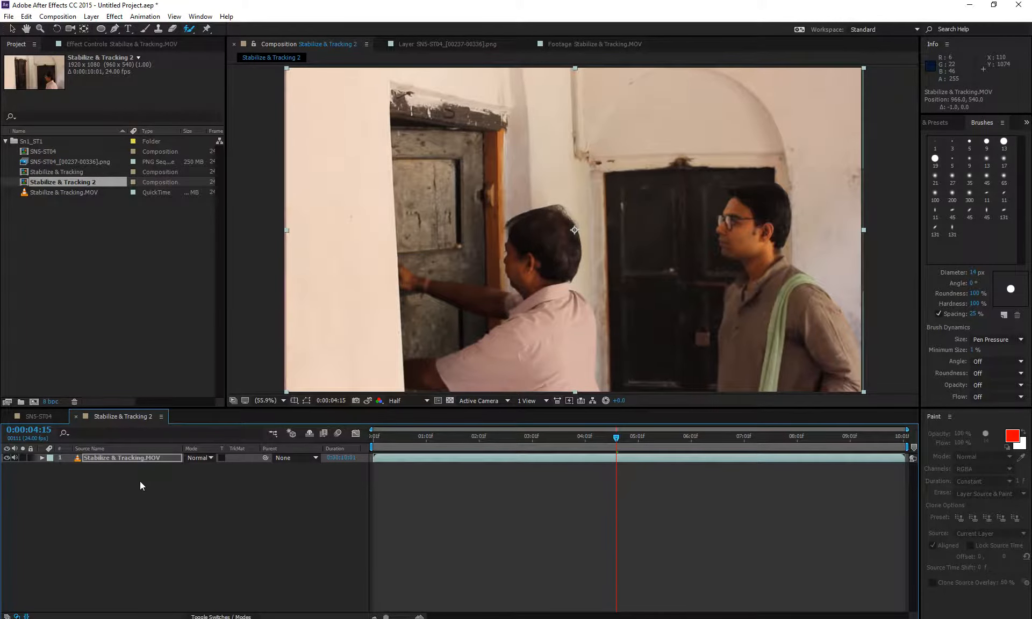
key(Left)
key(Left)
key(Left)
key(Left)
key(Left)
key(Left)
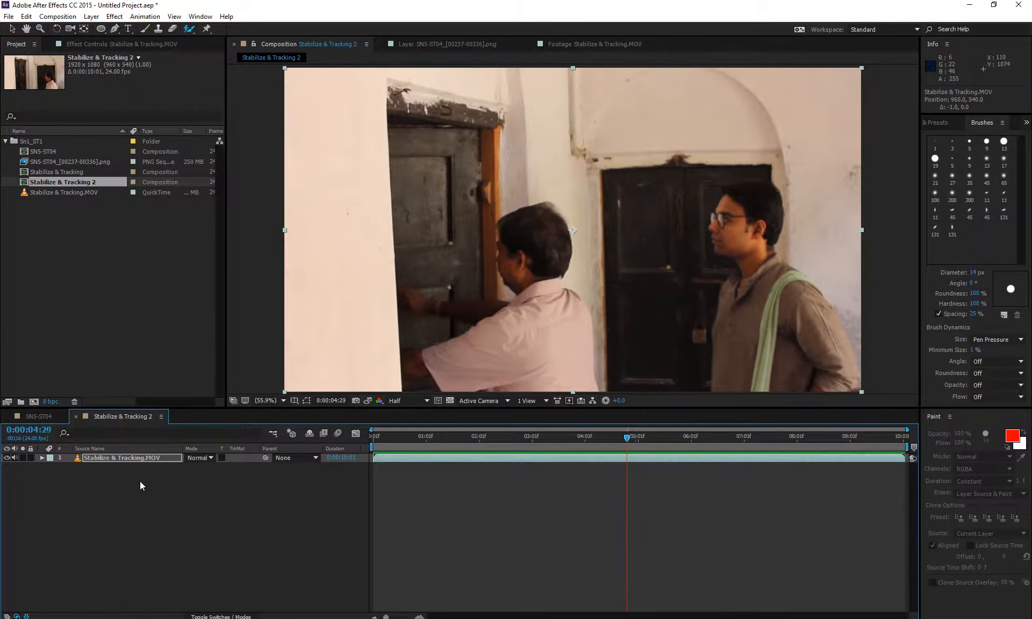
- Step backward and forward through the footage one frame at a time between about 0:00:04:12 and 0:00:04:19, ending at 0:00:04:16
key(Page_Up)
key(Page_Up)
key(Page_Up)
key(Page_Up)
key(Page_Up)
key(Page_Up)
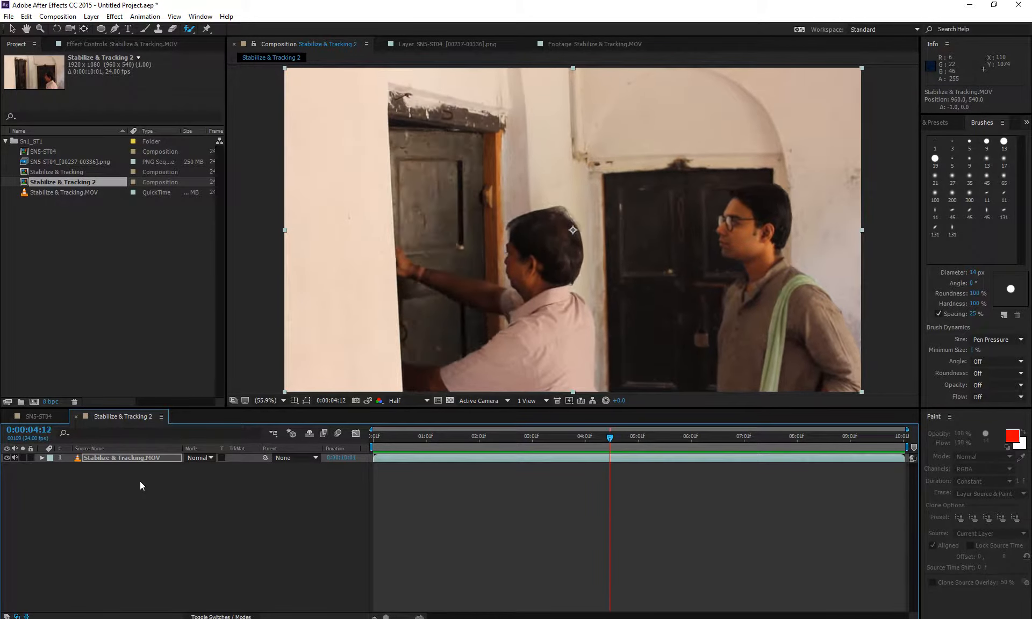
key(Page_Down)
key(Page_Down)
key(Page_Down)
key(Page_Down)
key(Page_Down)
key(Page_Down)
key(Page_Down)
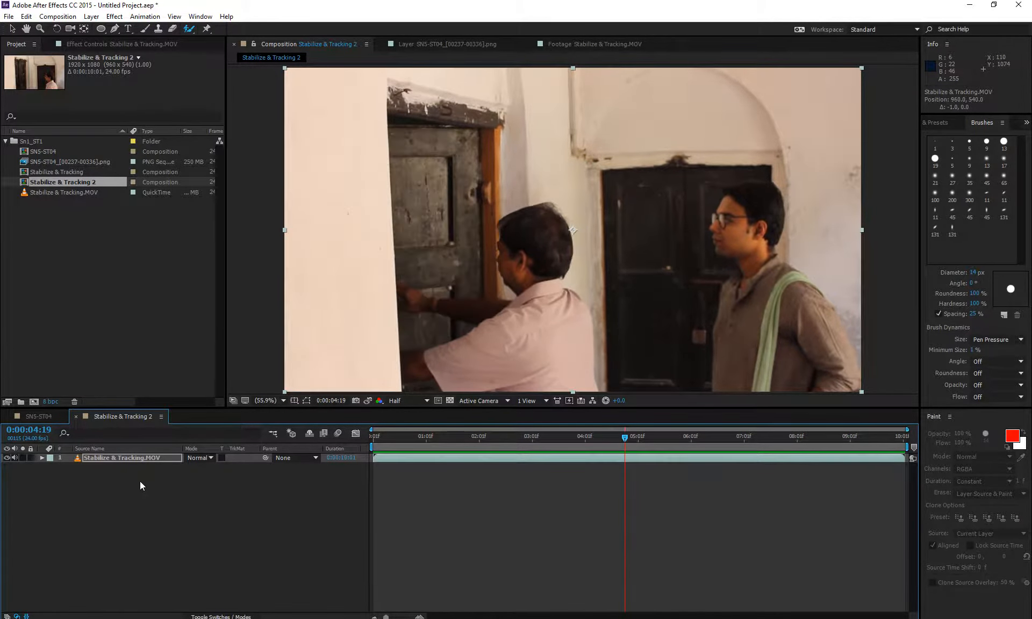
key(Page_Up)
key(Page_Up)
key(Page_Up)
key(Page_Up)
key(Page_Up)
key(Page_Up)
key(Page_Up)
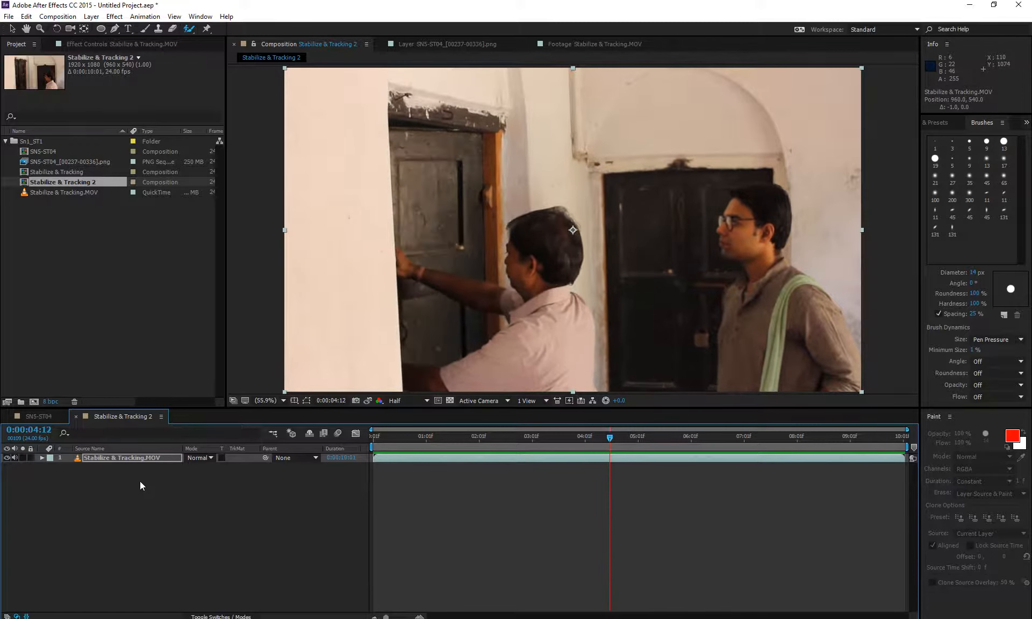
key(Page_Down)
key(Page_Down)
key(Page_Down)
key(Page_Down)
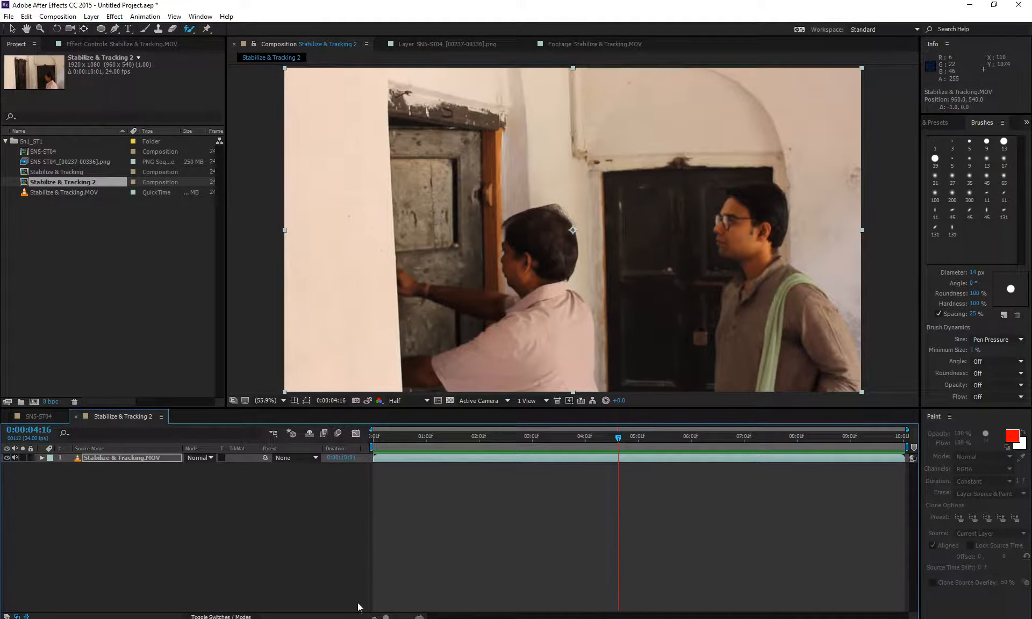
- Set the current time to 0:00:03:11, zoom the timeline in to individual frames there, and return to the full duration
drag(385, 617, 385, 616)
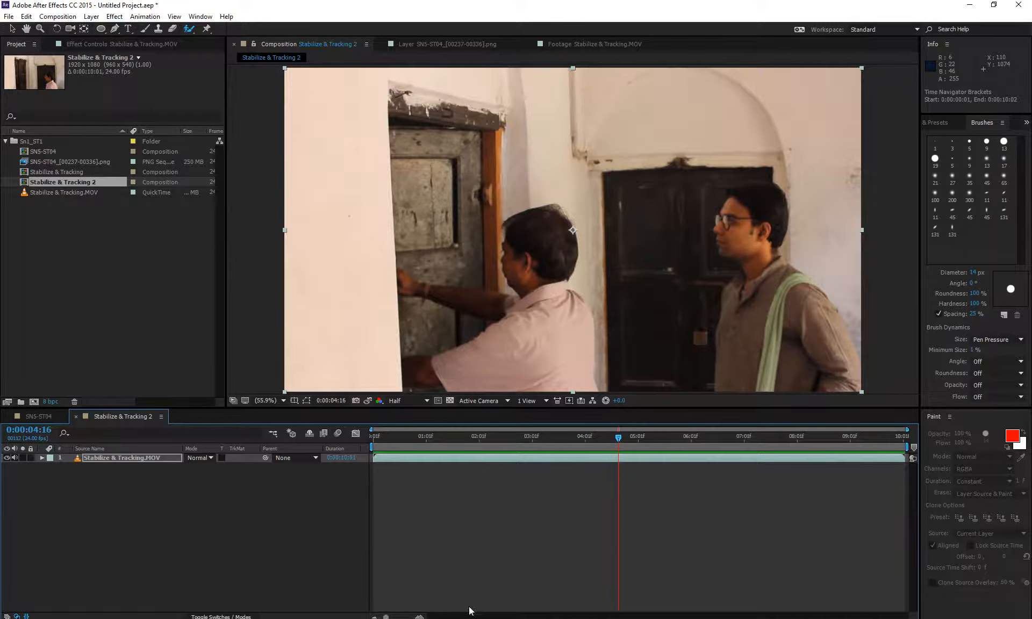
mouse_move(388, 617)
mouse_down()
mouse_move(398, 617)
mouse_move(387, 617)
mouse_up()
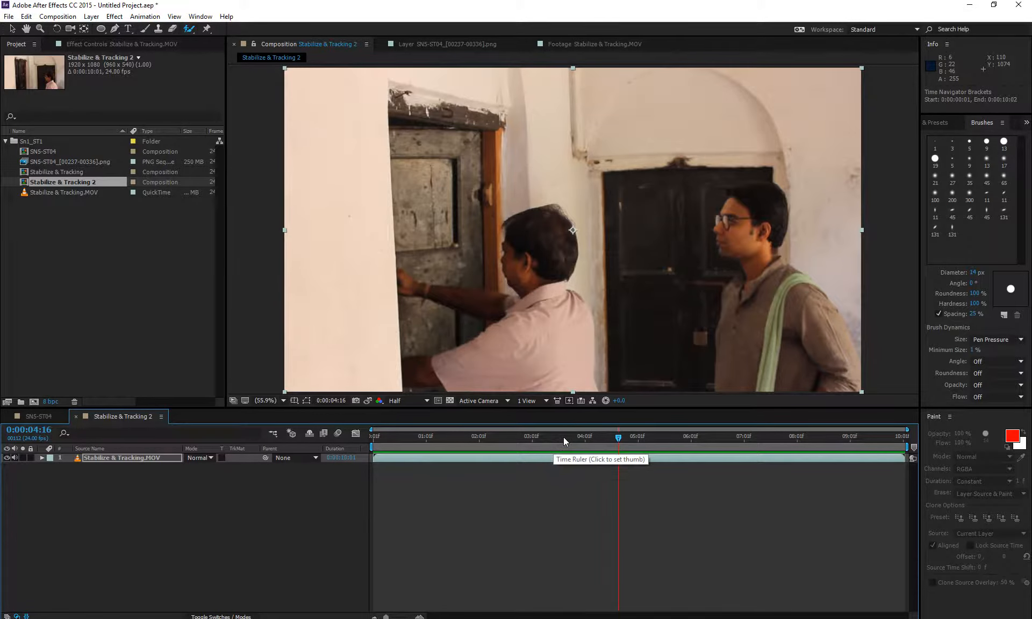
mouse_move(563, 436)
mouse_down()
mouse_move(524, 443)
mouse_move(554, 440)
mouse_up()
click(423, 617)
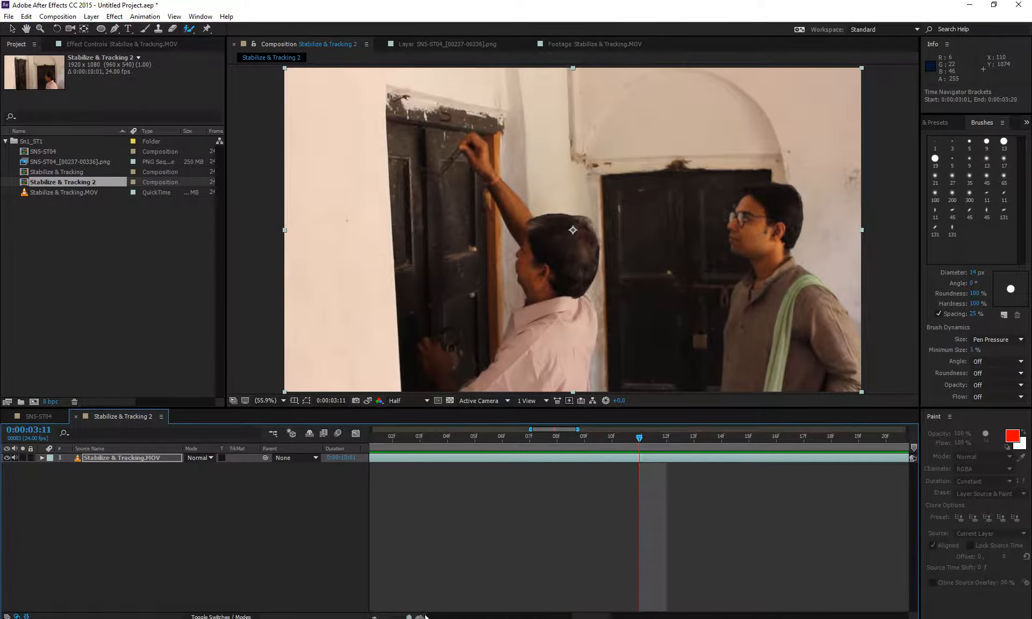
key(semicolon)
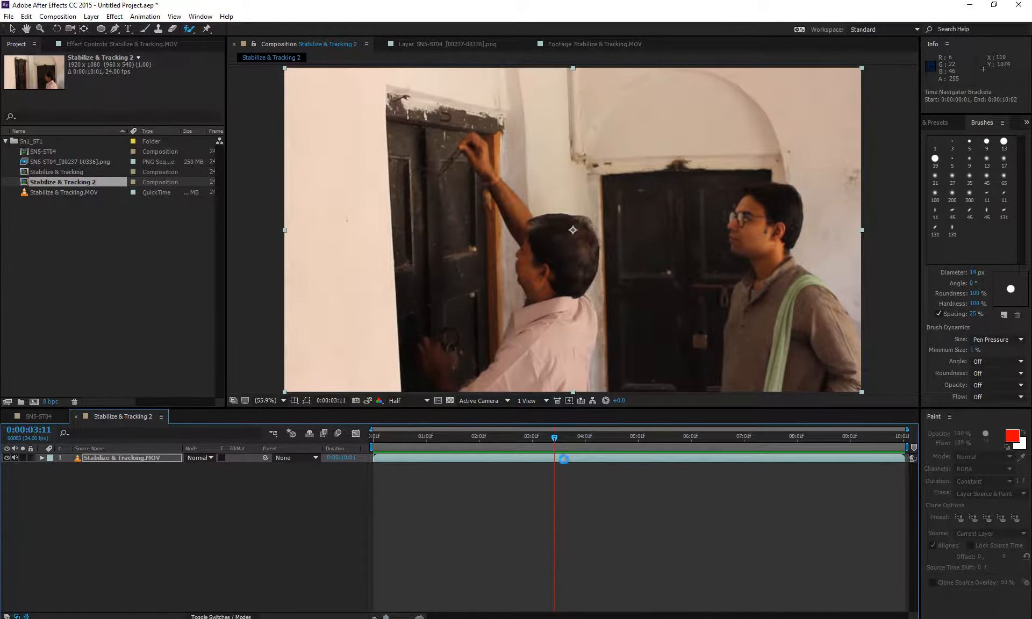
- Zoom into the timeline around four seconds, set the current time to 0:00:04:02, and extend the time navigator brackets over the whole duration
drag(557, 434, 597, 454)
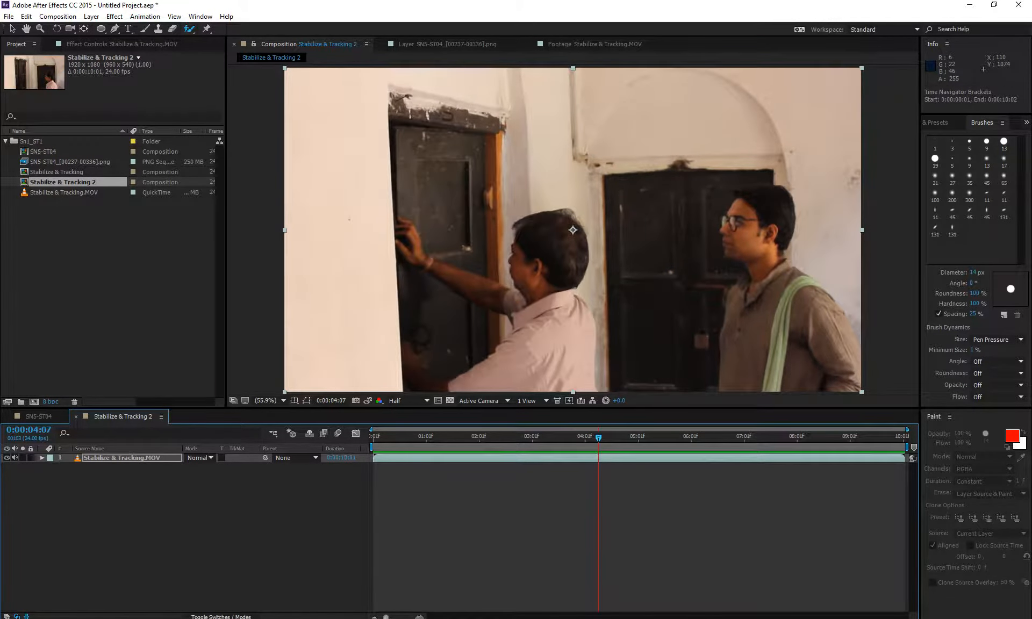
mouse_move(383, 616)
mouse_down()
mouse_move(396, 616)
mouse_move(385, 617)
mouse_up()
drag(386, 617, 409, 617)
drag(505, 447, 585, 448)
drag(486, 446, 505, 446)
drag(594, 428, 907, 430)
drag(485, 430, 371, 430)
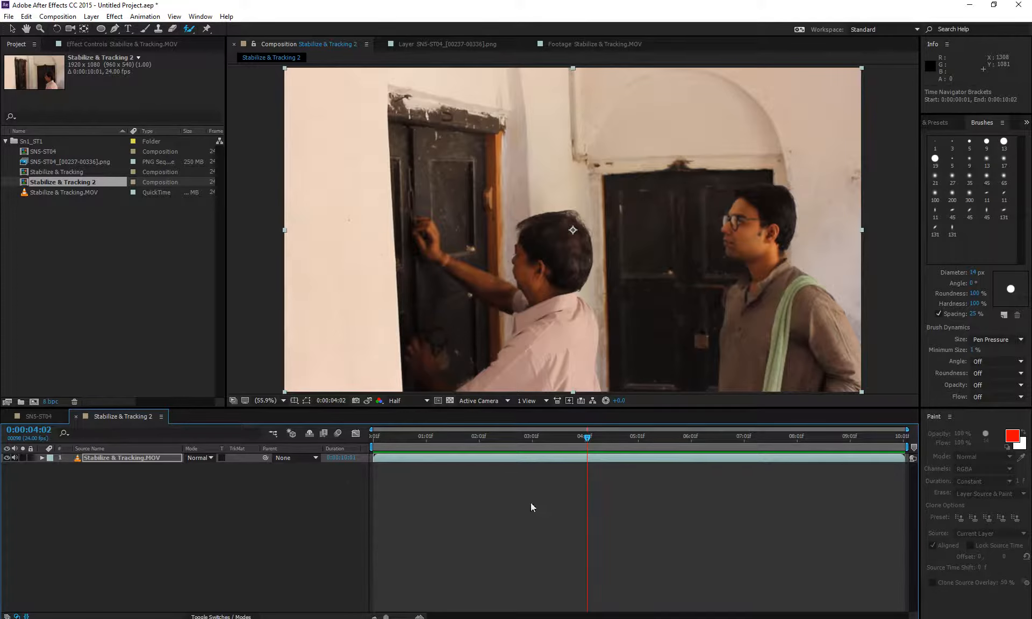
- Zoom the timeline in around 0:00:04:02, look at a range past the current time, recentre on the current time, and restore the full duration
drag(386, 616, 407, 616)
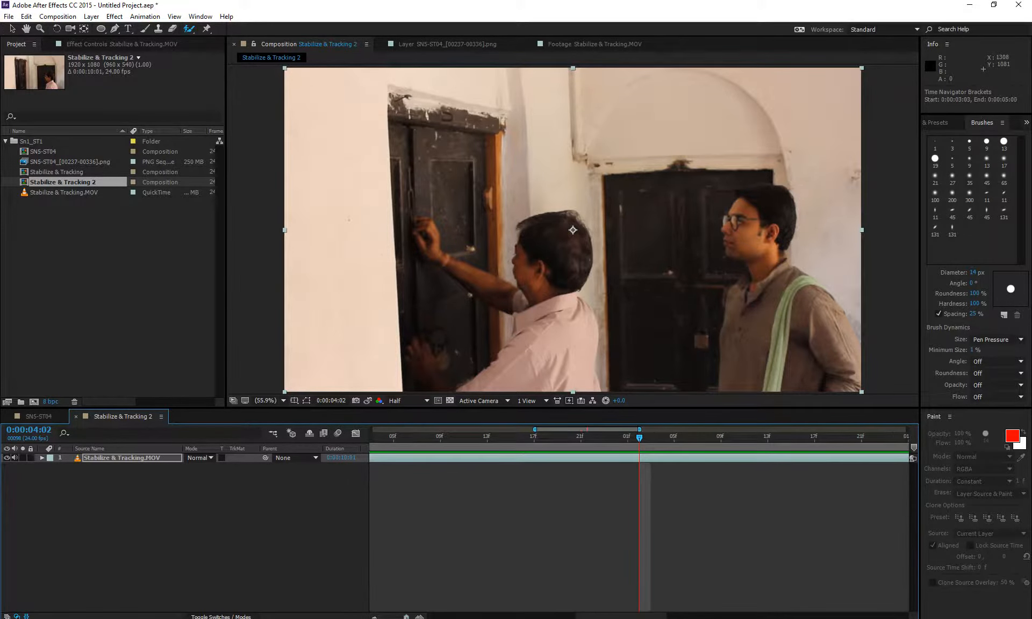
drag(585, 425, 706, 439)
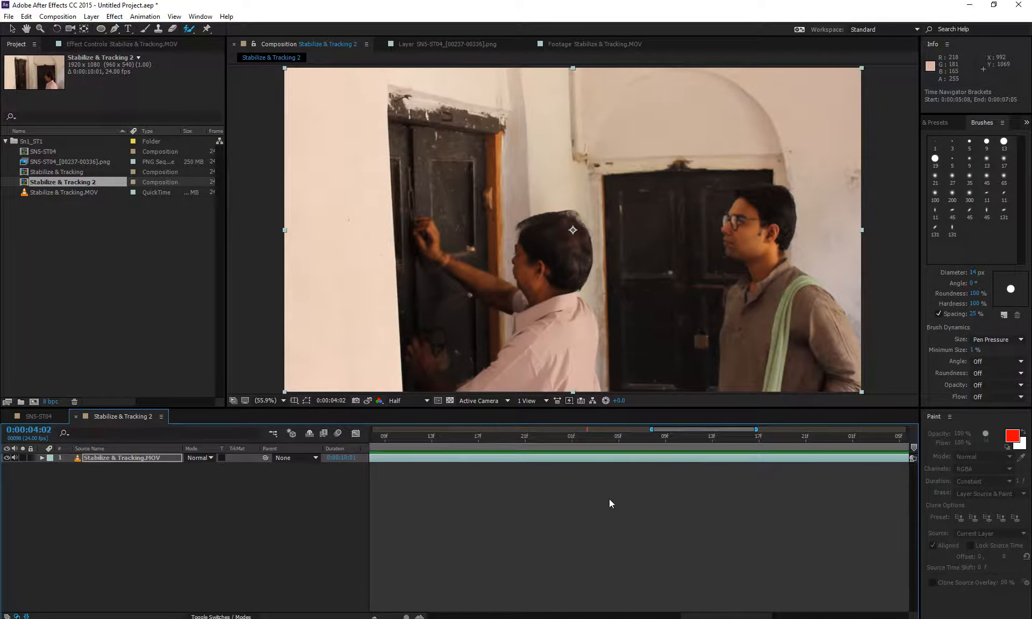
key(d)
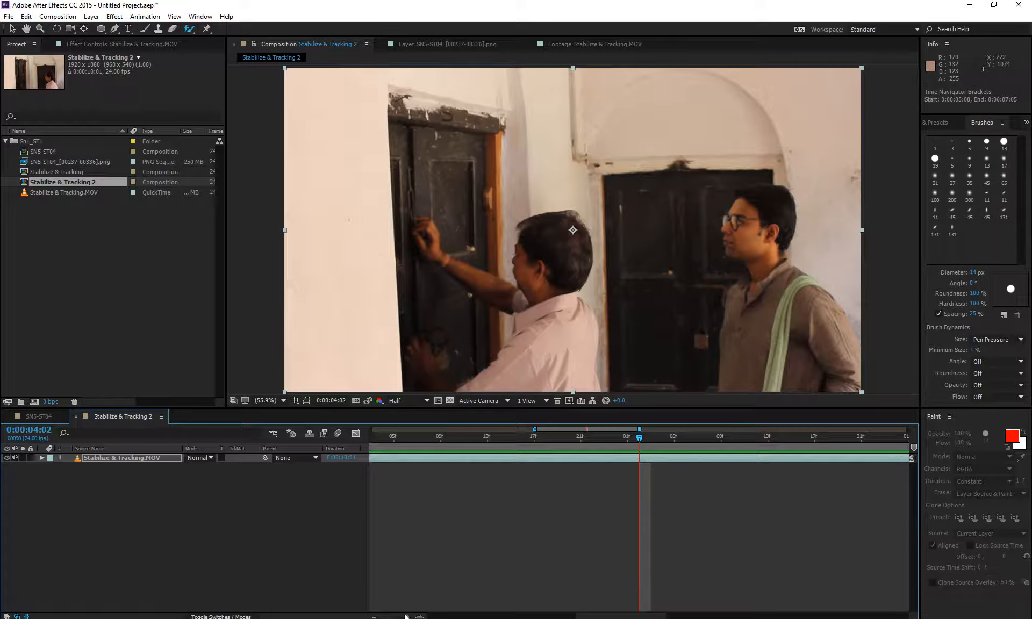
key(semicolon)
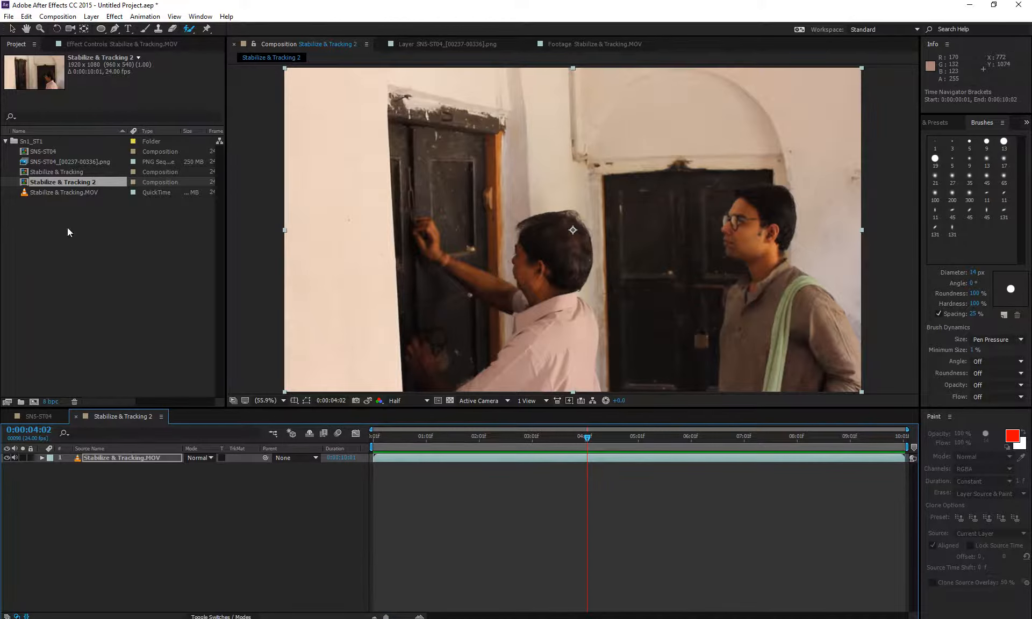
- Trim the start of the Stabilize & Tracking.MOV layer to the current time, 0:00:04:02, and check the cut at frame level
click(114, 463)
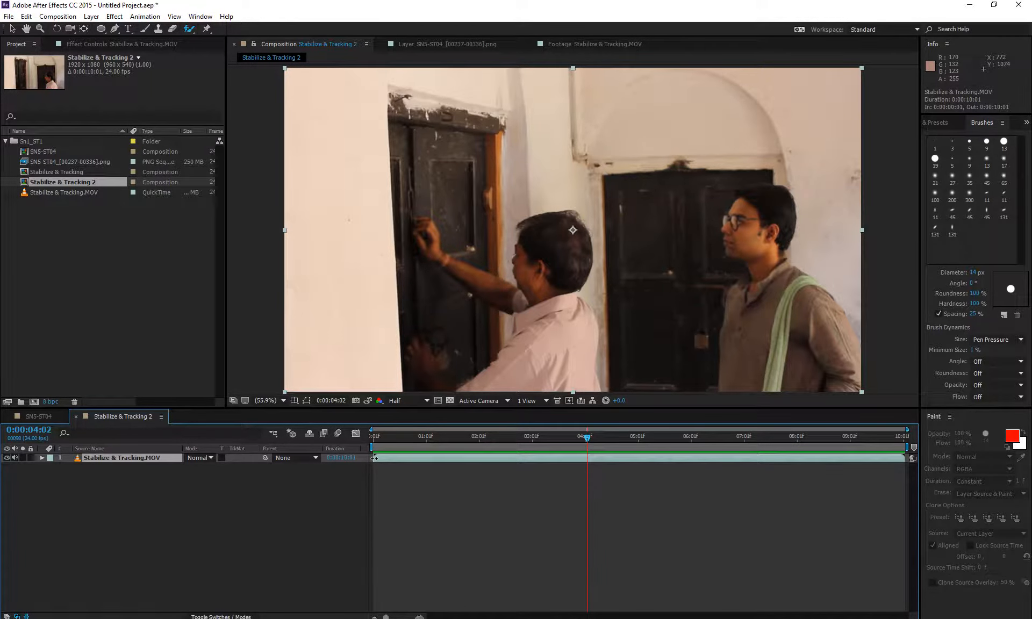
drag(372, 457, 512, 457)
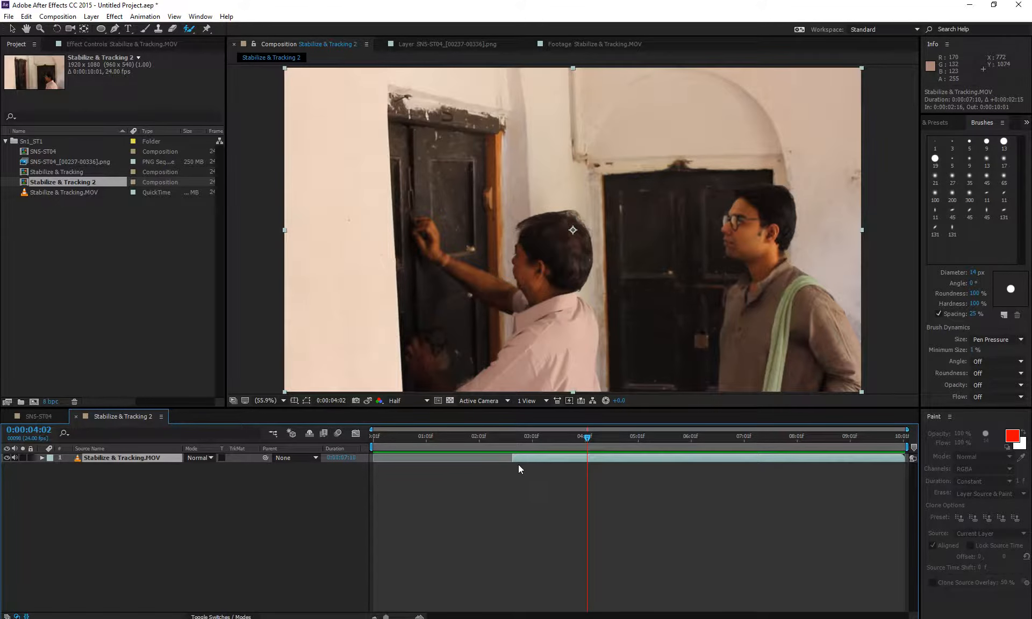
drag(512, 458, 578, 457)
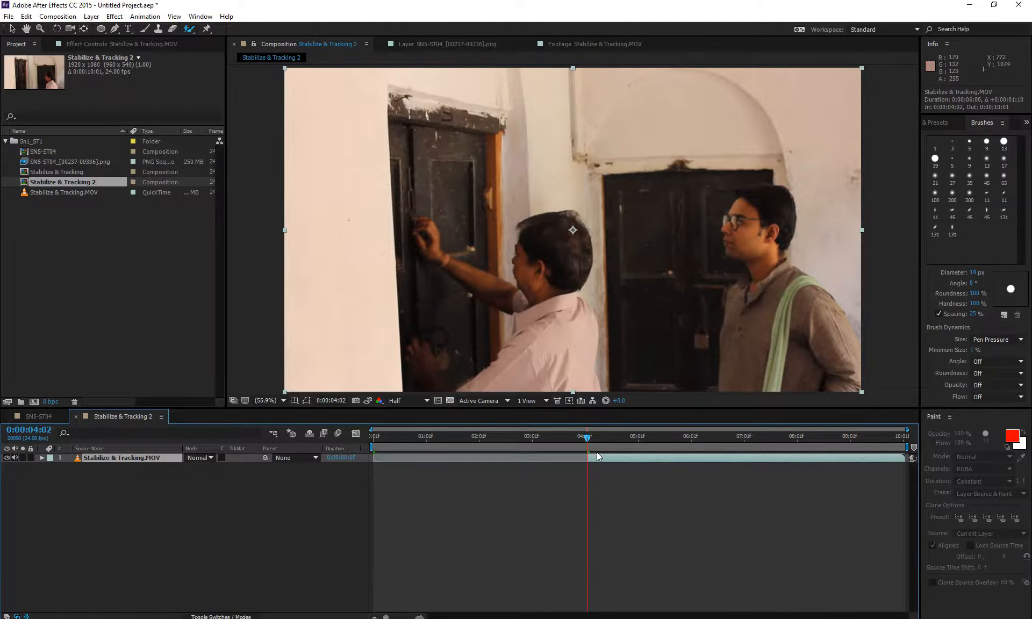
drag(588, 458, 588, 464)
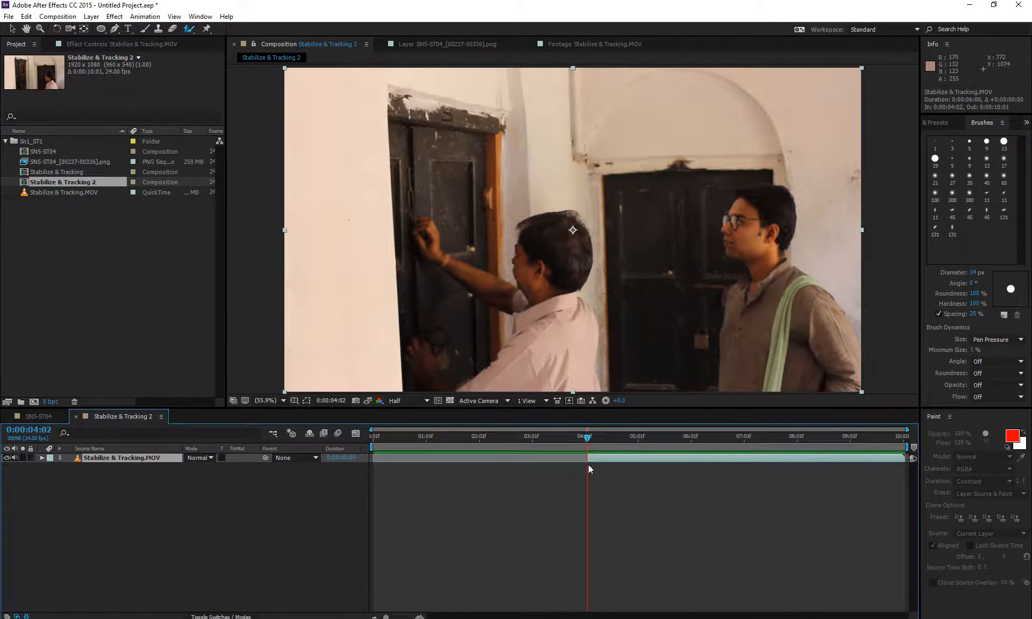
drag(386, 617, 409, 617)
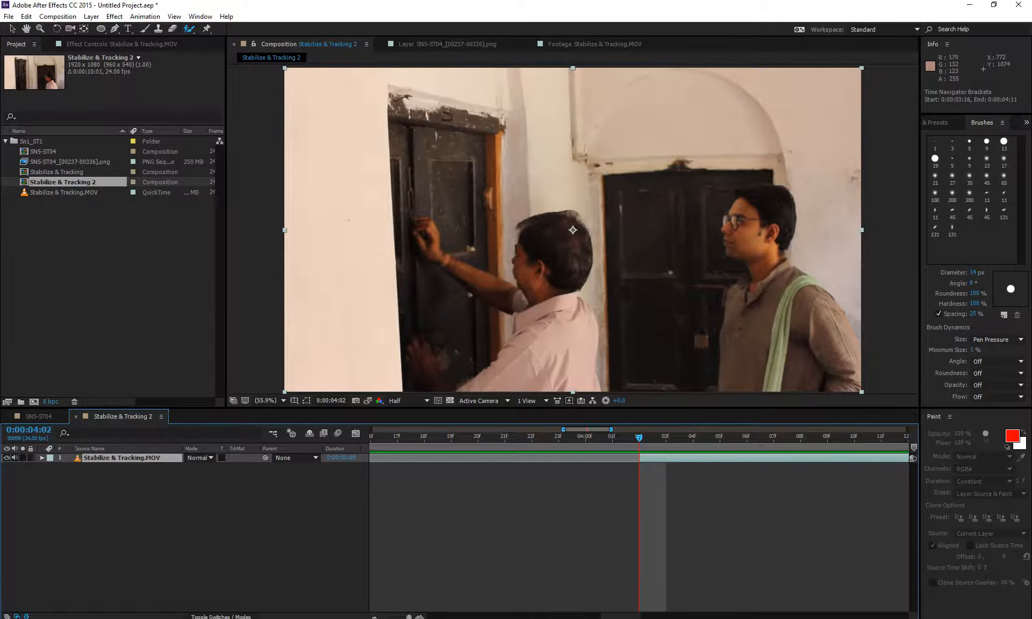
drag(409, 616, 386, 617)
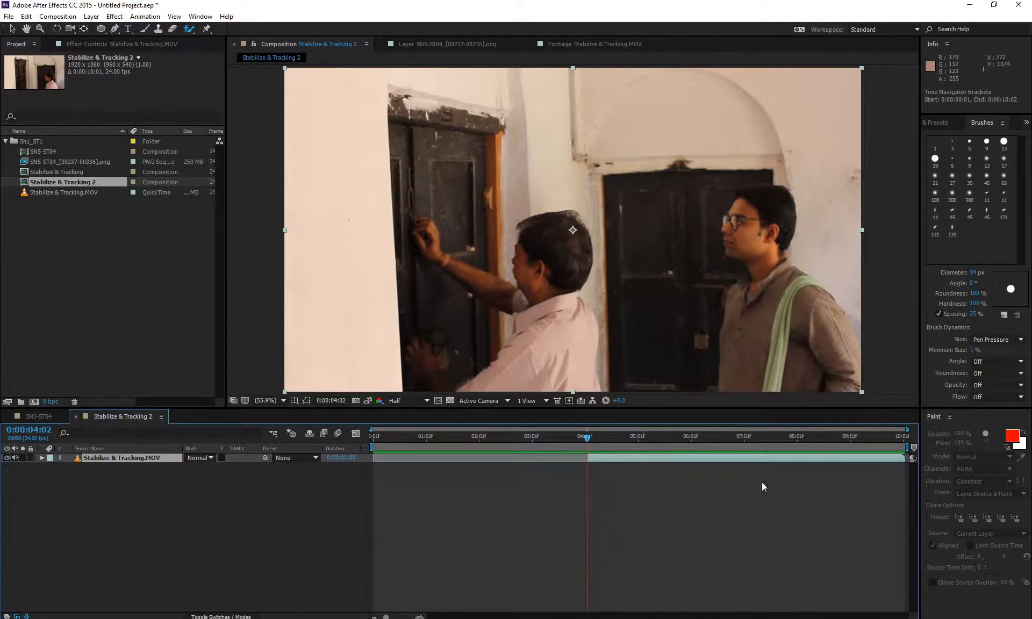
- Try shortening the end of the Stabilize & Tracking.MOV layer to between seven and eight seconds, and undo all of its trims
drag(904, 458, 777, 465)
key(ctrl+z)
key(ctrl+z)
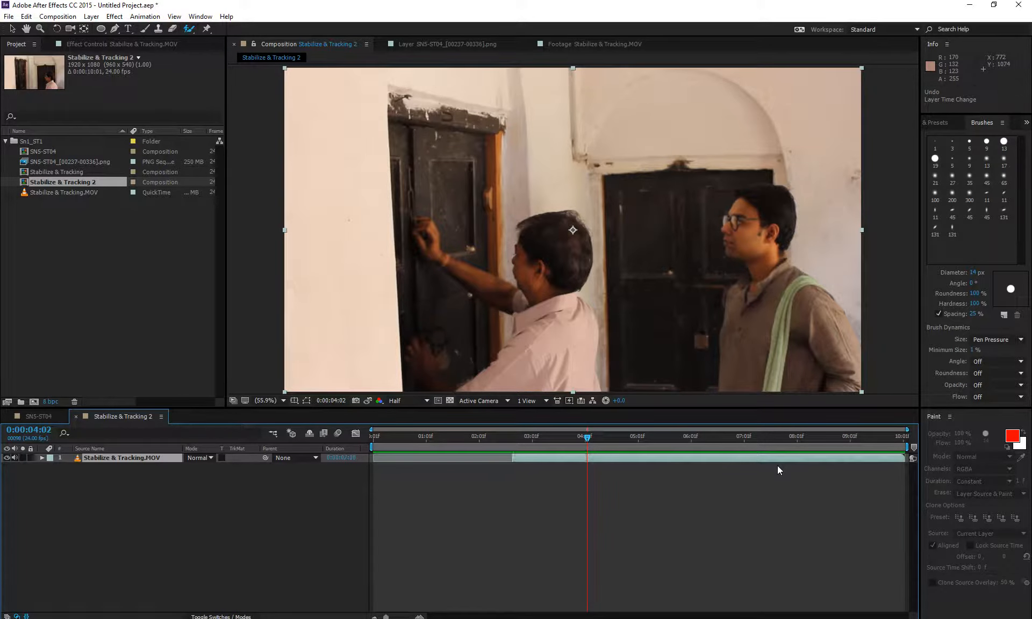
key(ctrl+z)
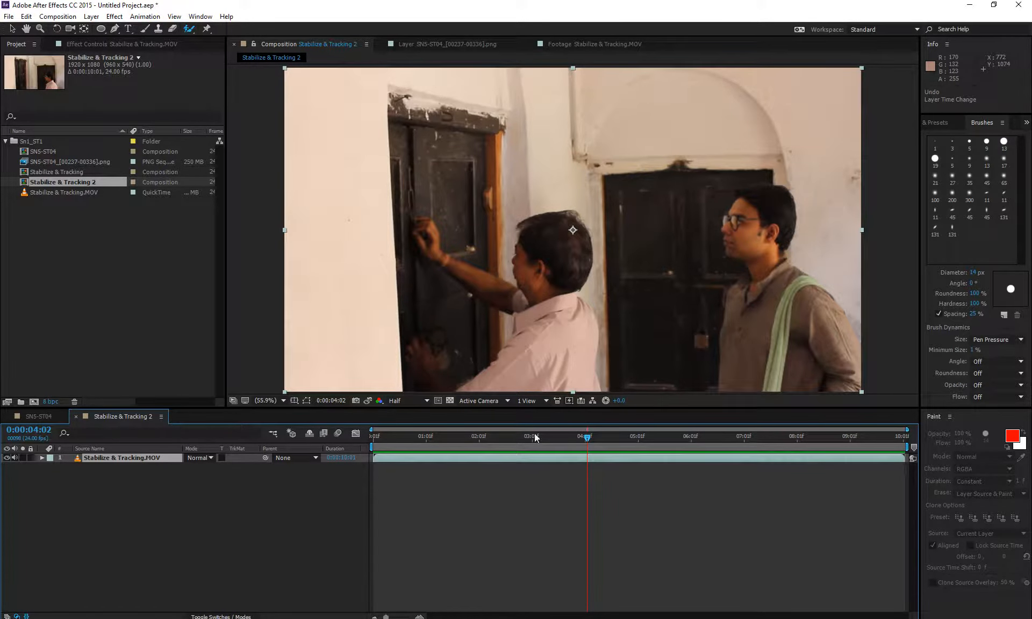
- Set the current time to 0:00:02:01 and trim the start of the Stabilize & Tracking.MOV layer exactly to it
drag(535, 434, 479, 475)
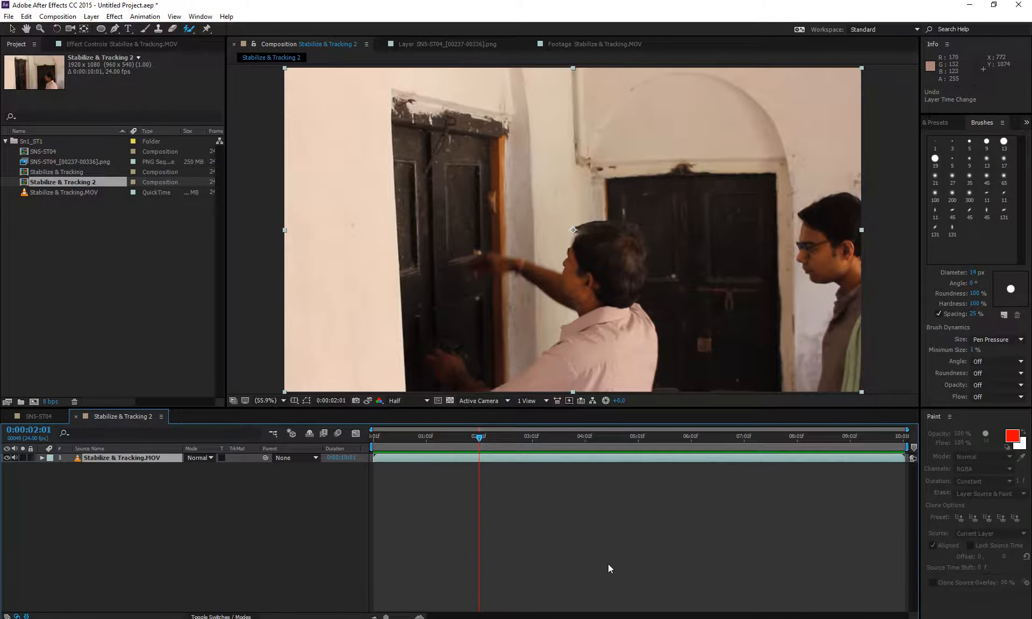
drag(372, 459, 459, 459)
key(ctrl+z)
key(alt+bracketleft)
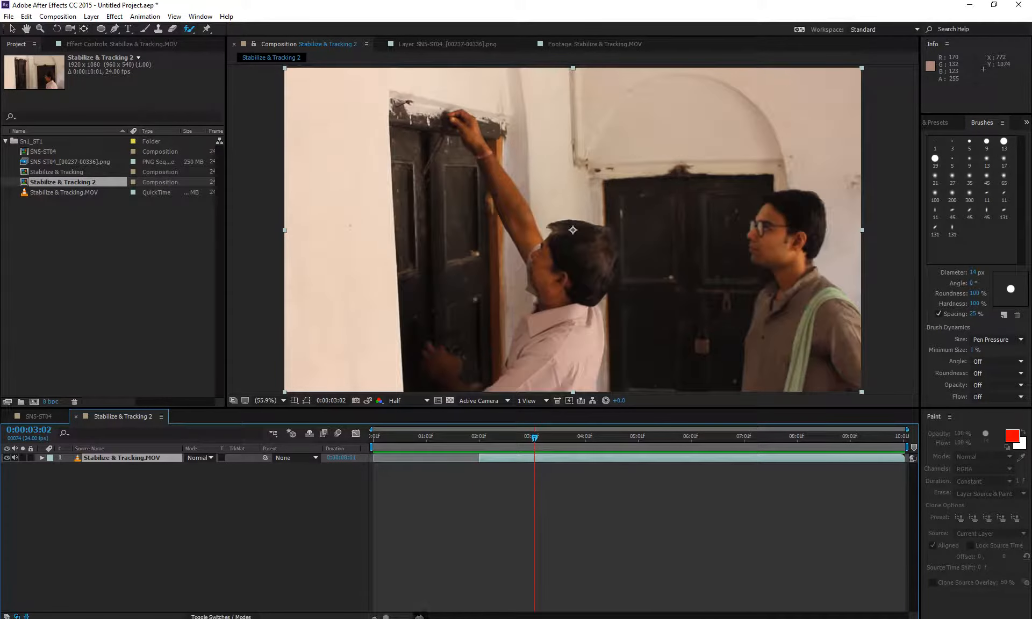
- Trim the end of the Stabilize & Tracking.MOV layer to the current time, 0:00:03:02, with the timeline zoomed to frames, and restore the full duration
click(420, 617)
click(420, 616)
click(419, 616)
click(420, 616)
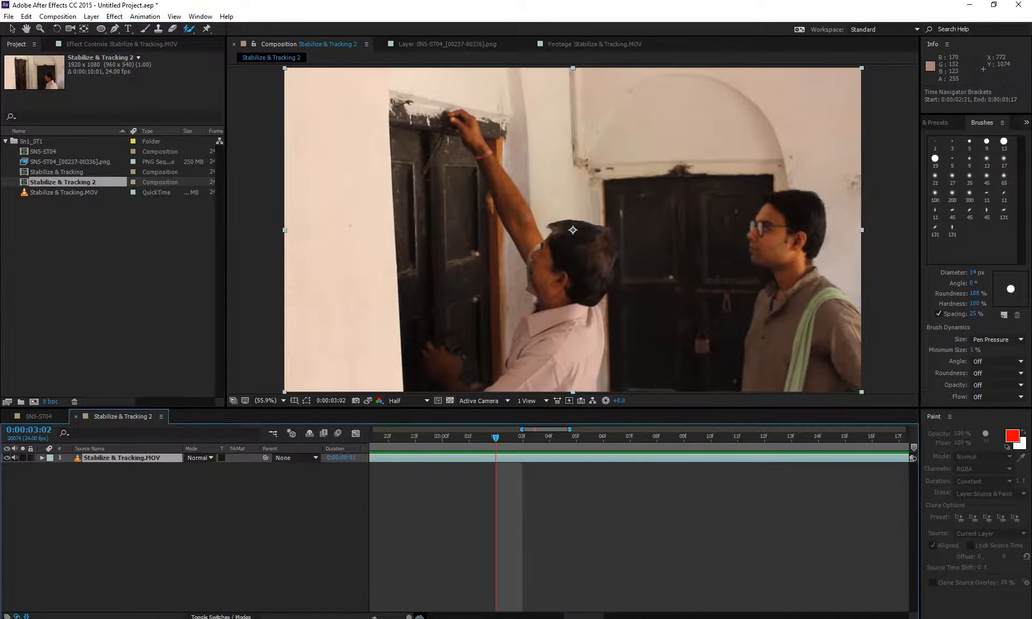
drag(583, 616, 577, 616)
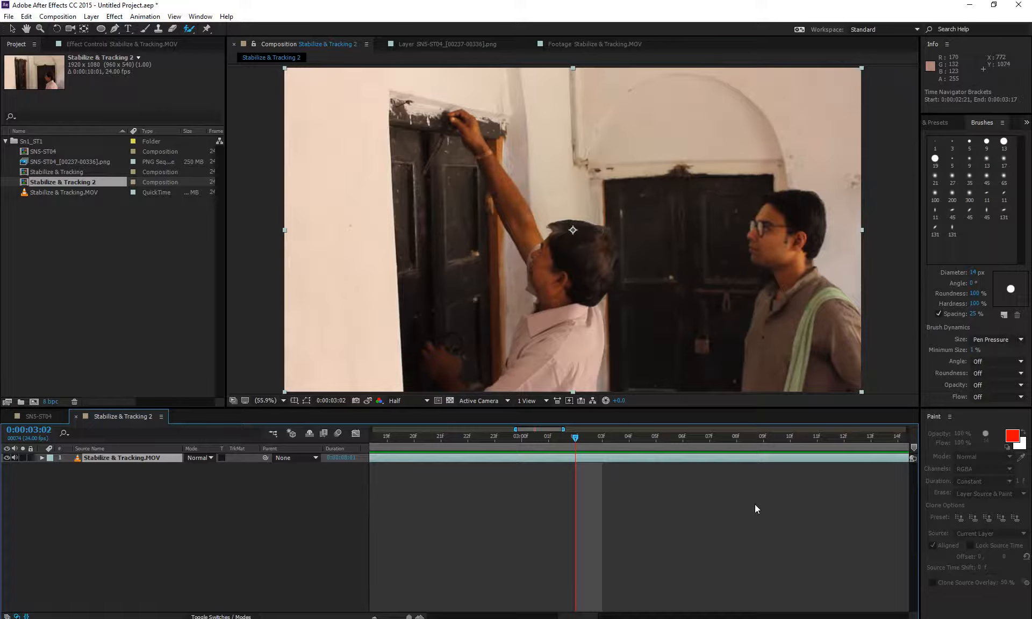
key(alt+bracketright)
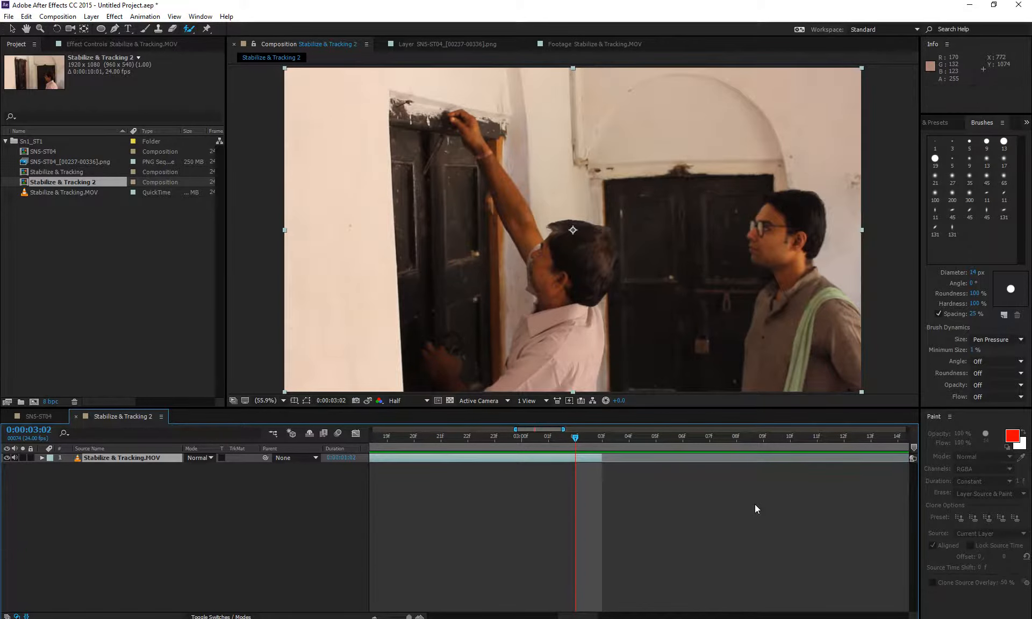
drag(408, 617, 389, 617)
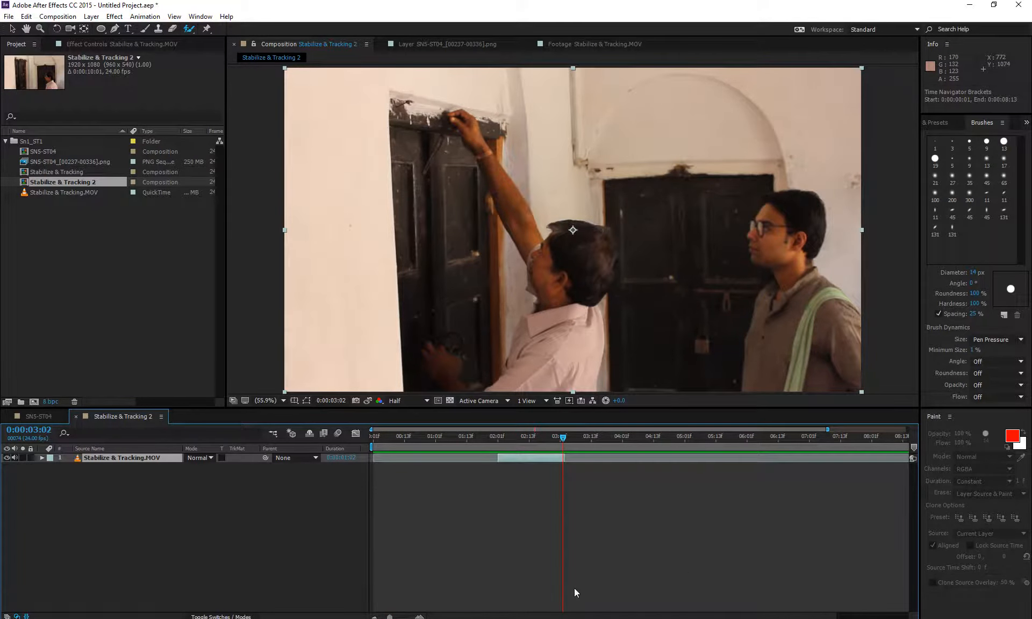
click(374, 617)
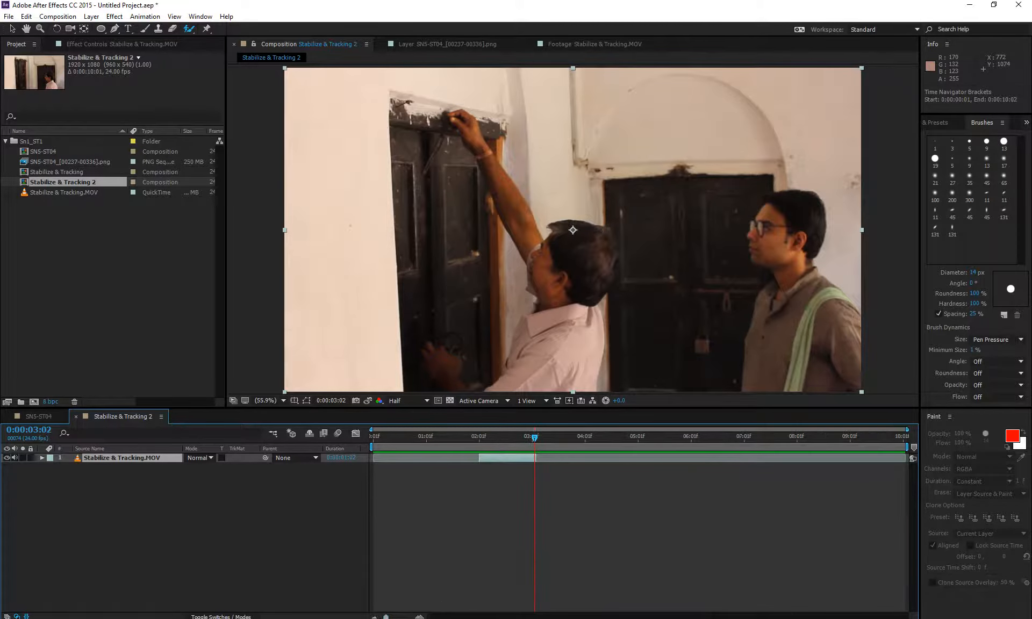
- Jump the current time to the composition's start, its end, and the trimmed layer's in point at 0:00:02:01
key(Home)
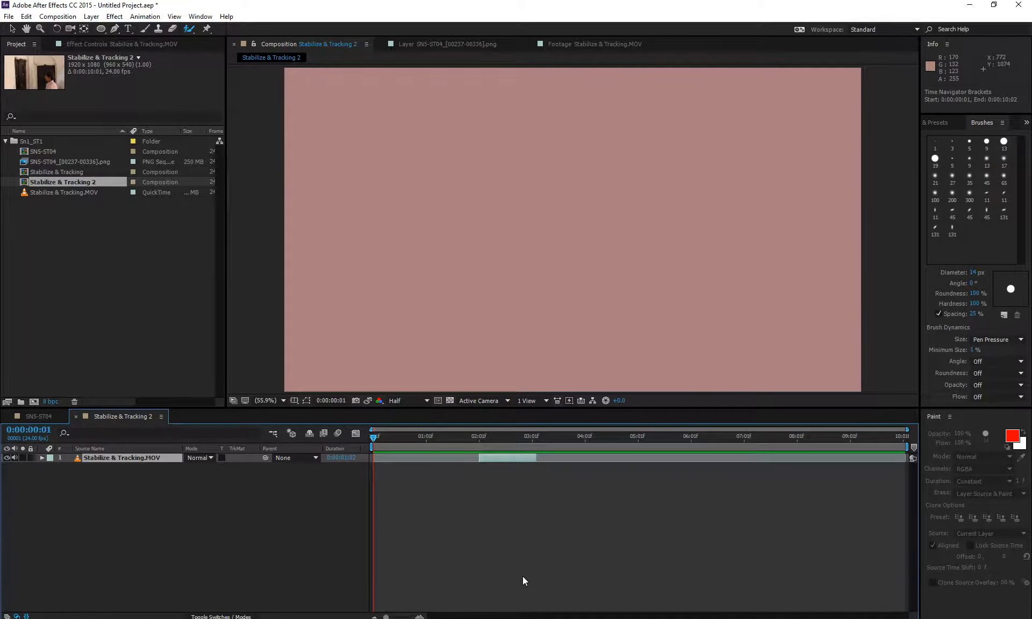
key(End)
key(i)
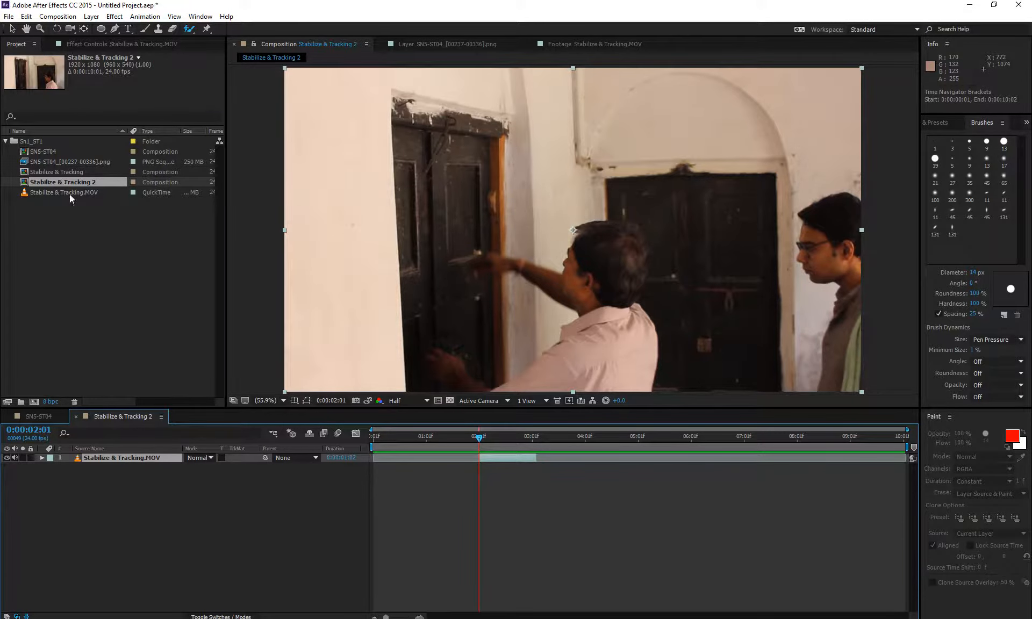
- Add Stabilize & Tracking.MOV again beneath the existing layer and trim it to run from 0:00:03:07 to 0:00:05:14
drag(69, 194, 132, 536)
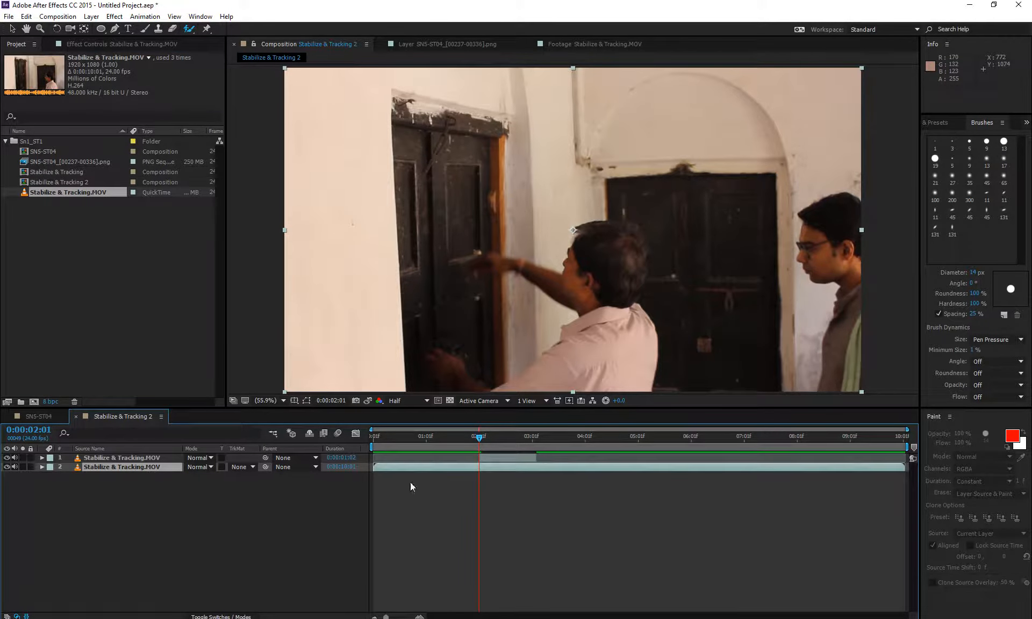
drag(378, 468, 545, 468)
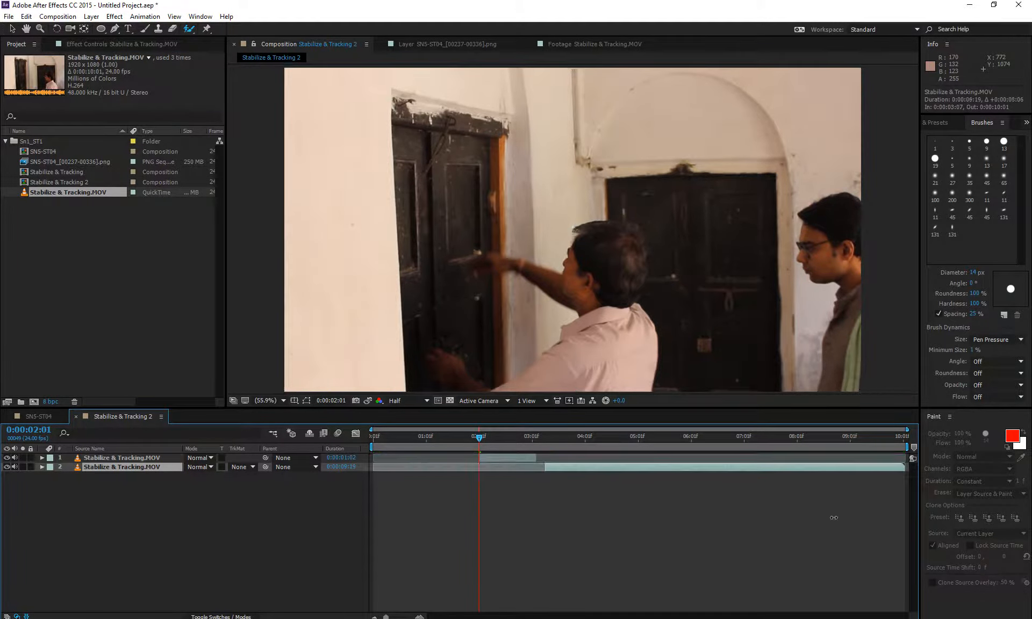
drag(902, 468, 668, 468)
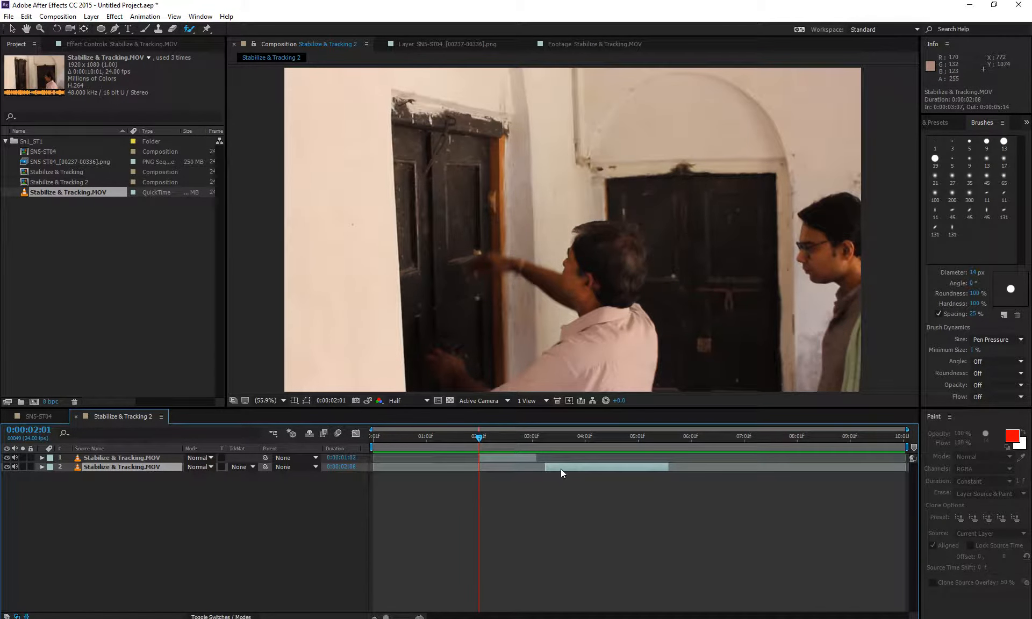
- Jump the current time back and forth between the lower layer's in point at 0:00:03:07 and its out point at 0:00:05:14
key(i)
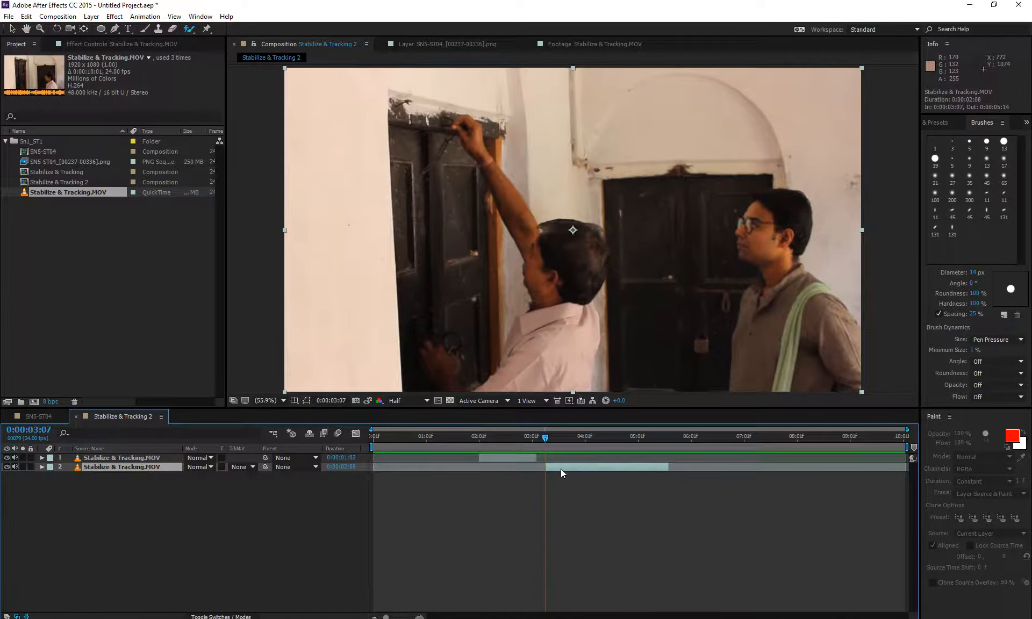
key(o)
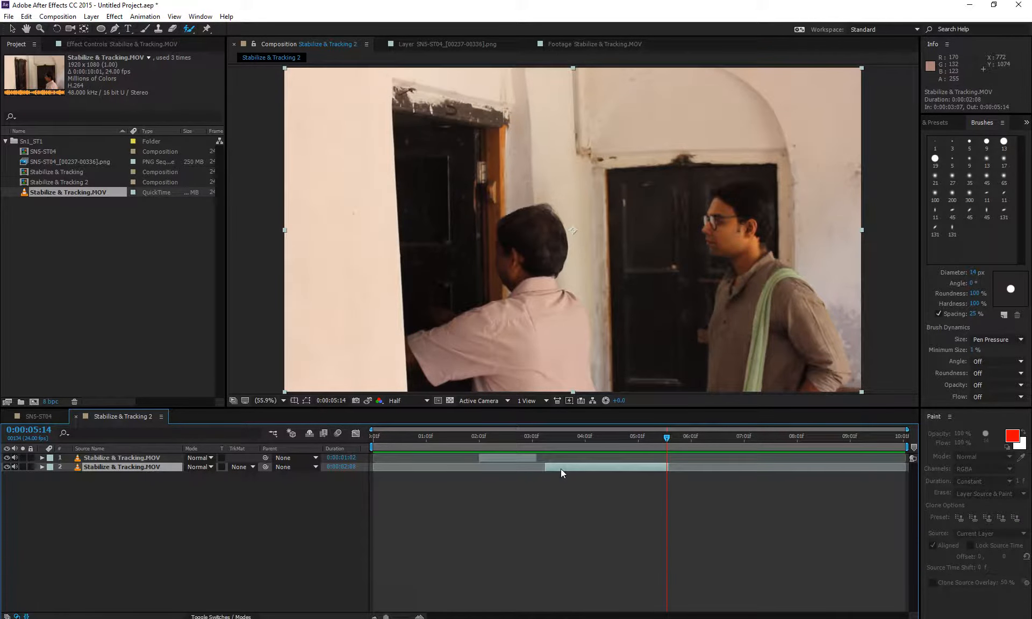
key(i)
key(o)
key(i)
key(o)
- Set the current time to 0:00:01:22 and slide the upper trimmed layer along the timeline until it starts at about 0:00:02:23
click(526, 437)
drag(525, 437, 527, 468)
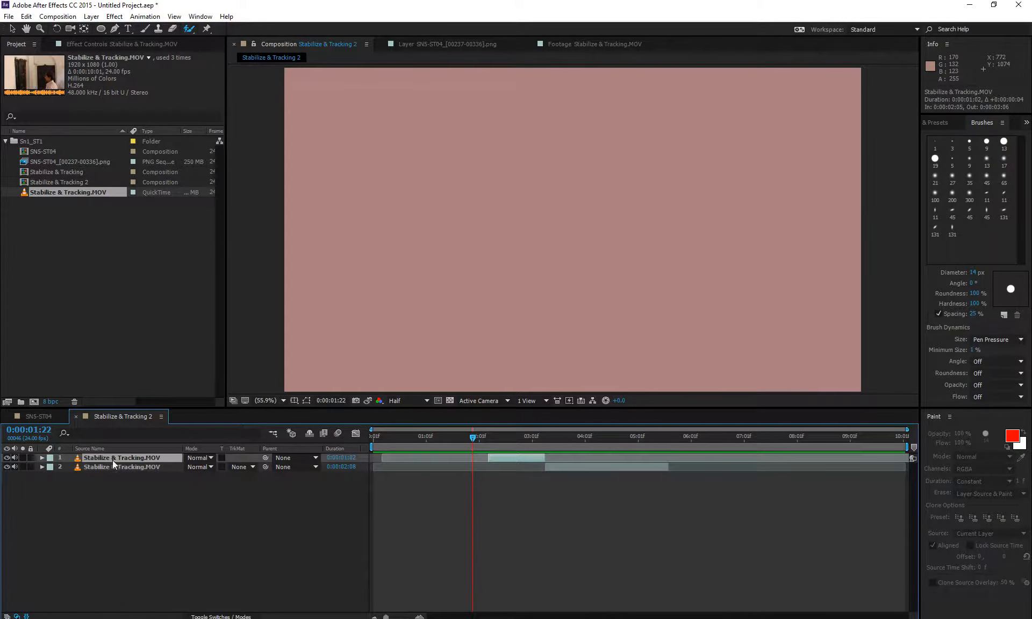
drag(112, 460, 129, 478)
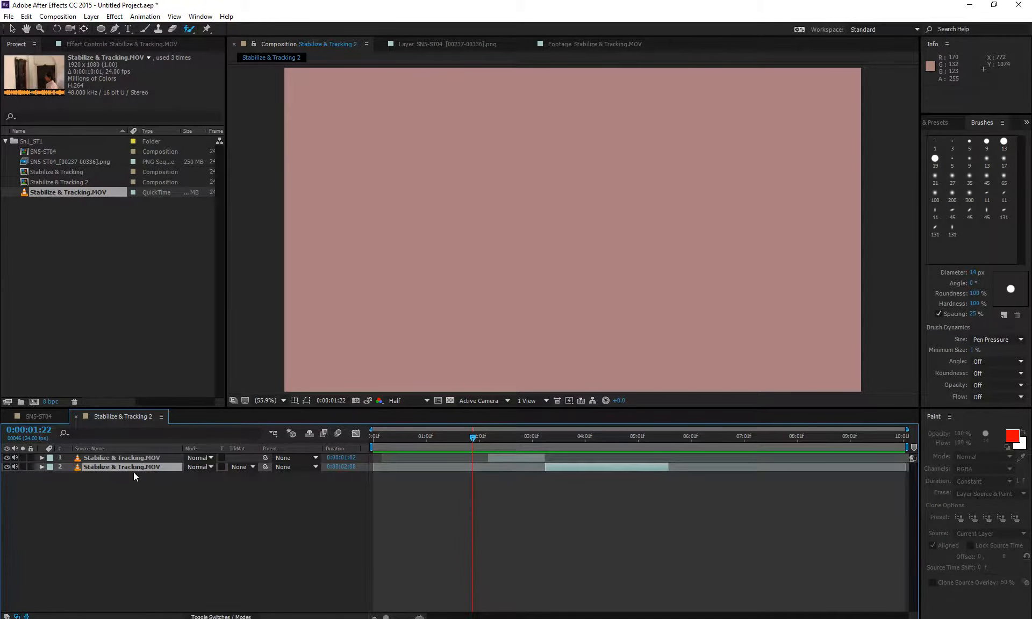
drag(521, 458, 572, 487)
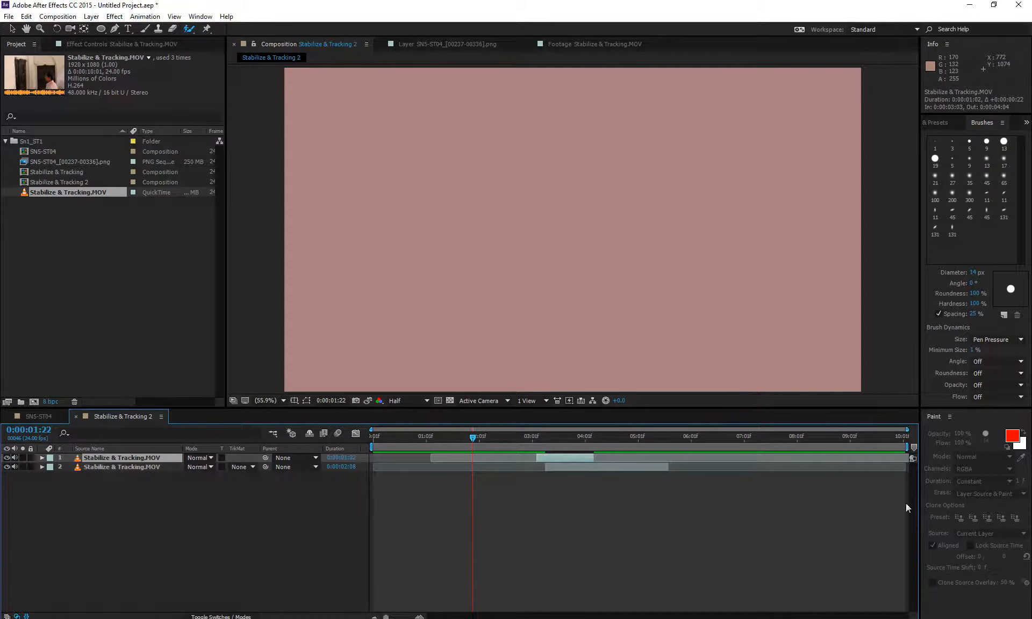
mouse_move(548, 452)
mouse_down()
mouse_move(556, 456)
mouse_move(547, 459)
mouse_up()
- Slide the upper layer so it starts at the current time, 0:00:01:22, and check the alignment at frame level
drag(549, 457, 493, 459)
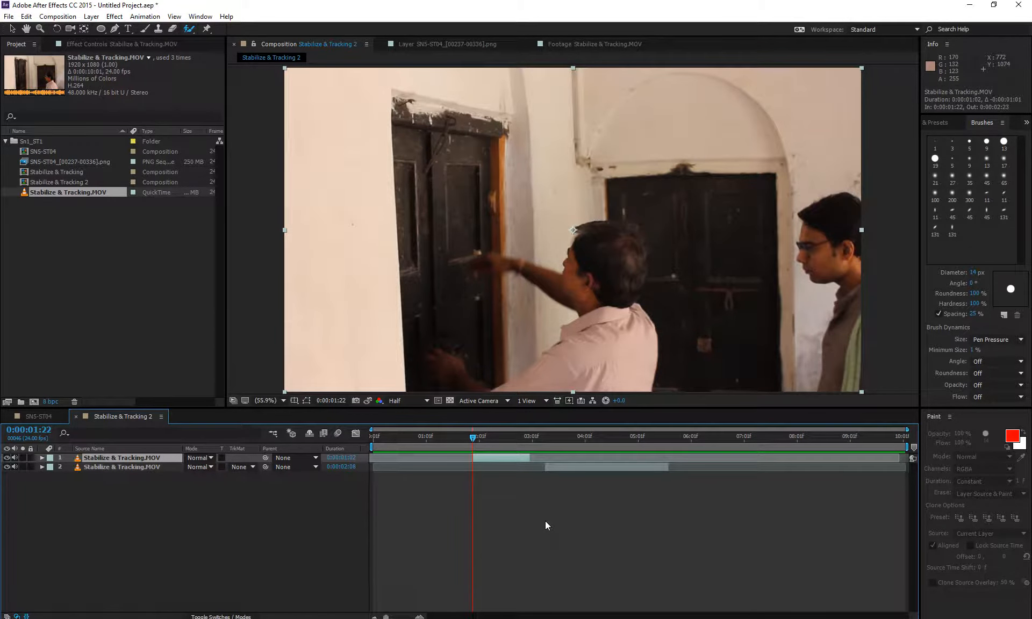
key(equal)
key(equal)
key(equal)
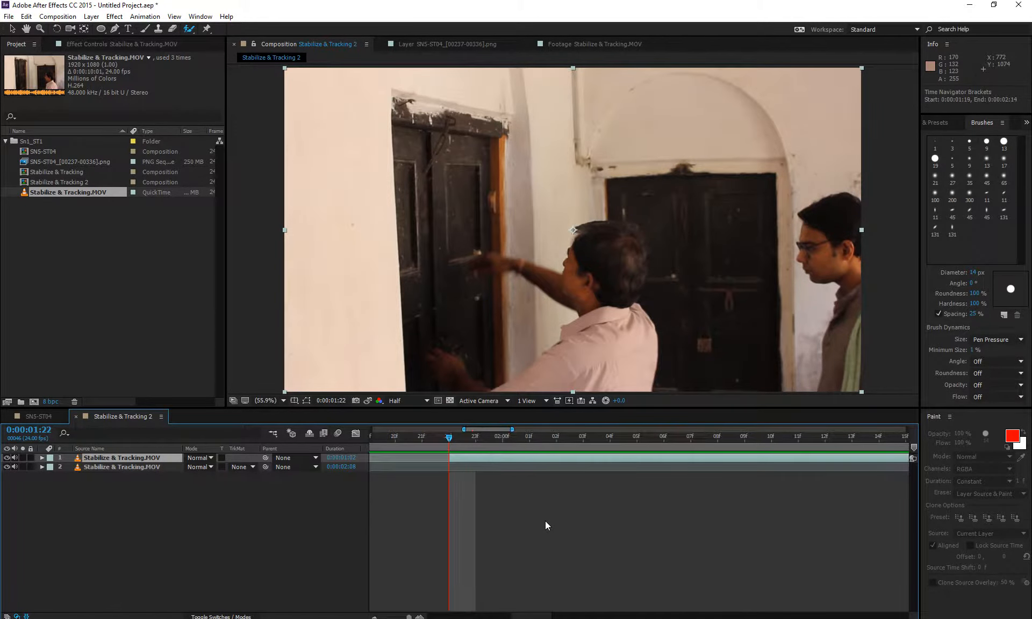
key(minus)
key(minus)
key(minus)
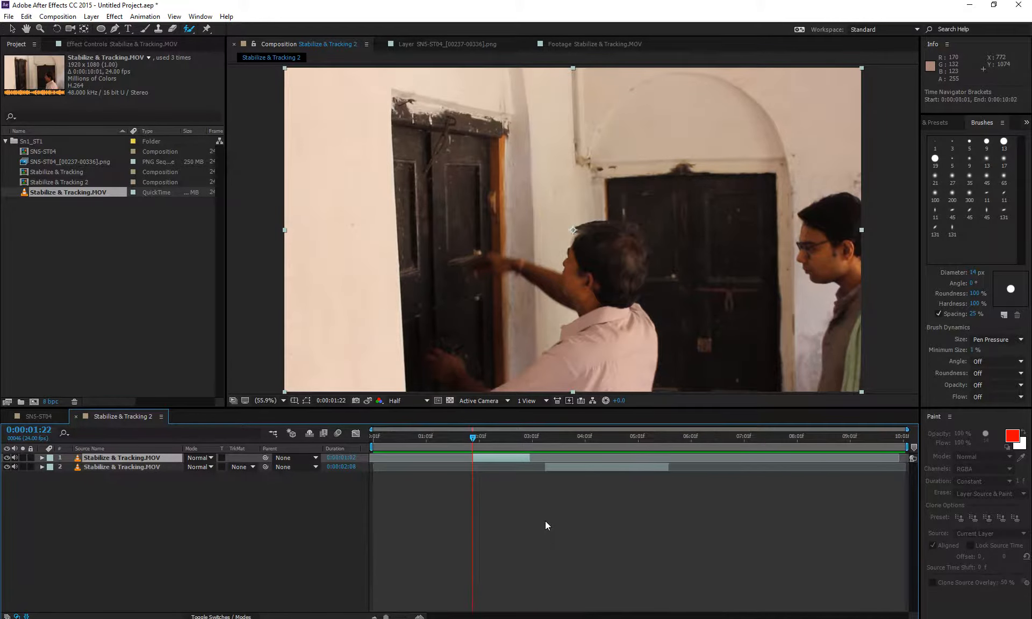
- Undo the slide, move the upper layer's in point directly to the current time, 0:00:01:22, and undo that move as well
key(ctrl+z)
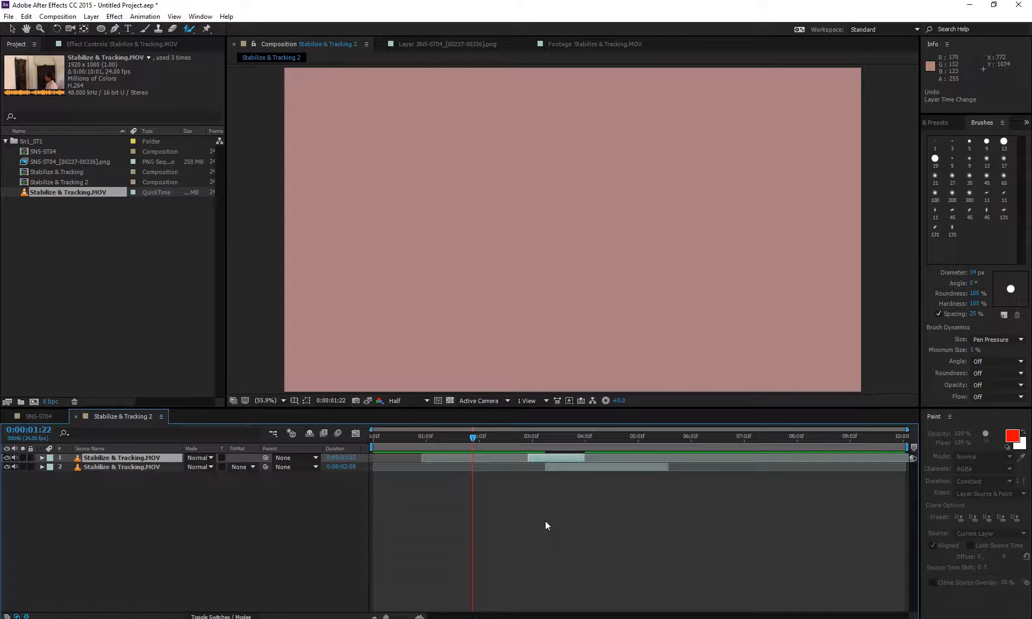
key(bracketleft)
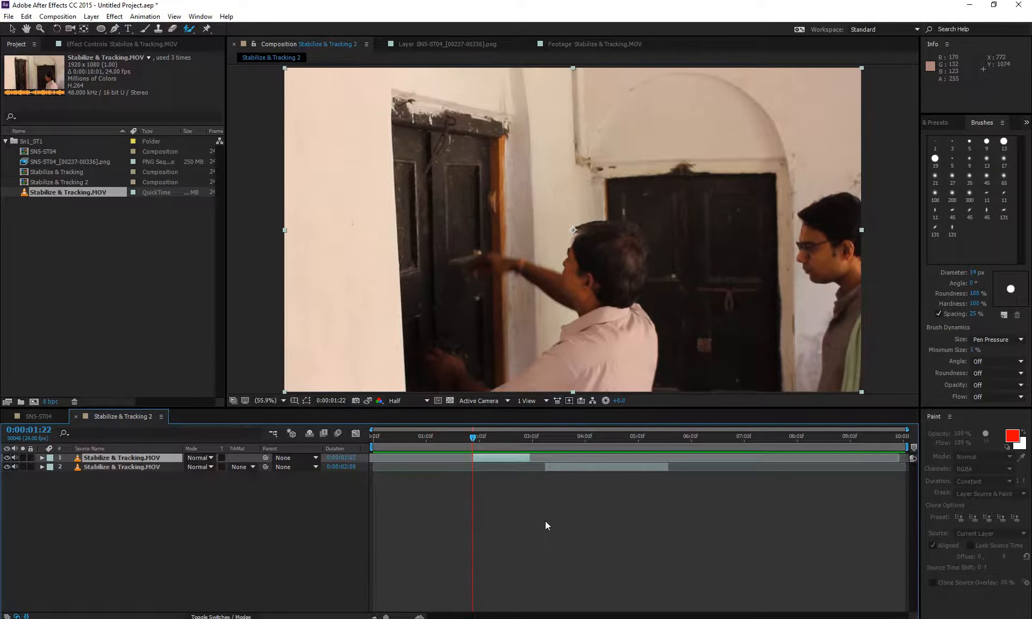
key(ctrl+z)
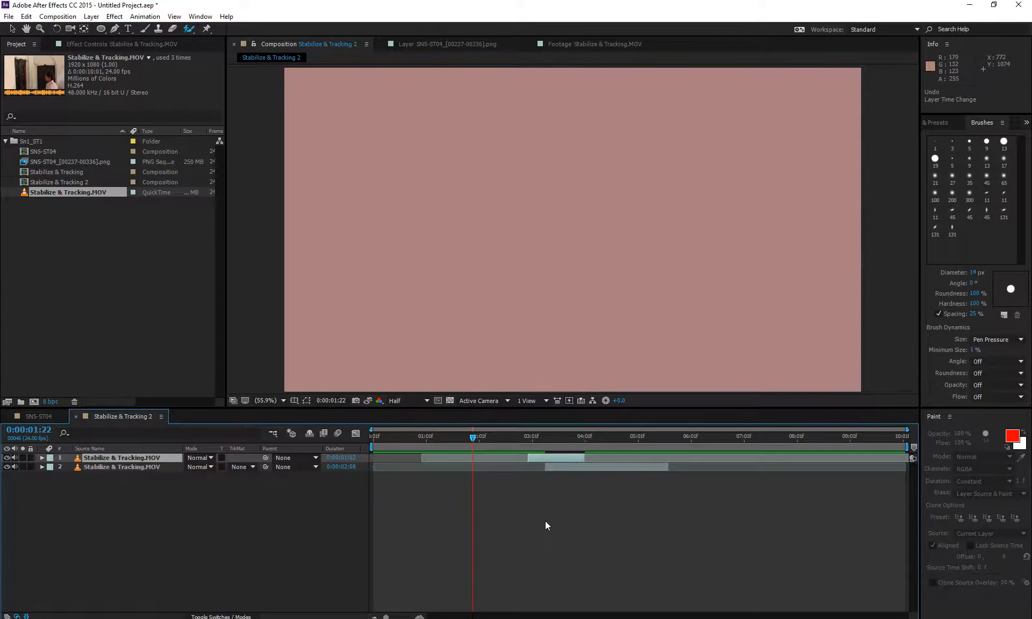
- Trim the upper layer's in point at 0:00:01:22, undo the trim, and move the whole layer to start at the current time
key(alt+bracketleft)
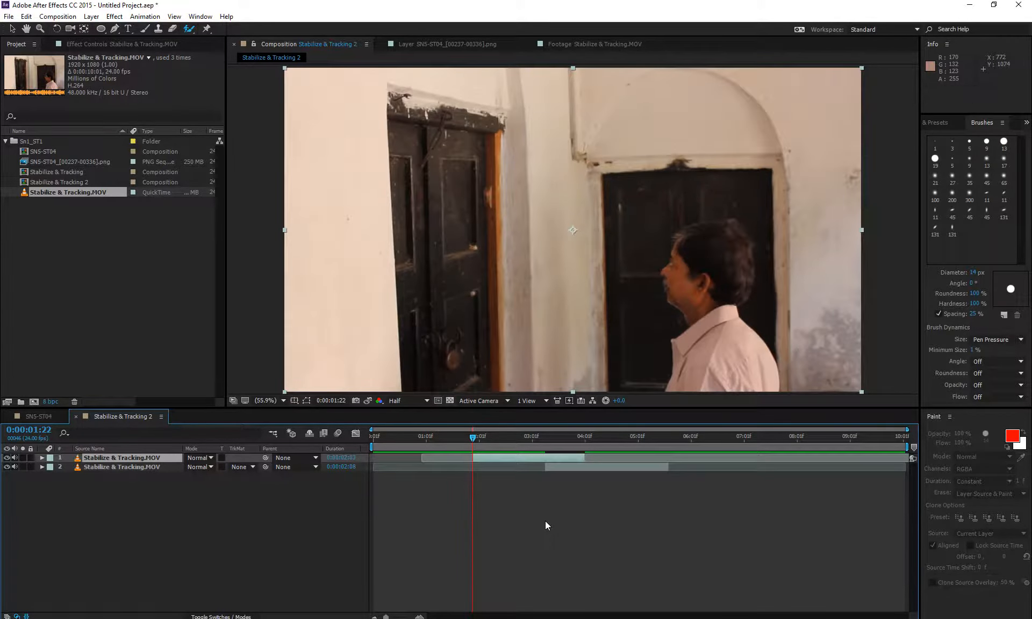
key(ctrl+z)
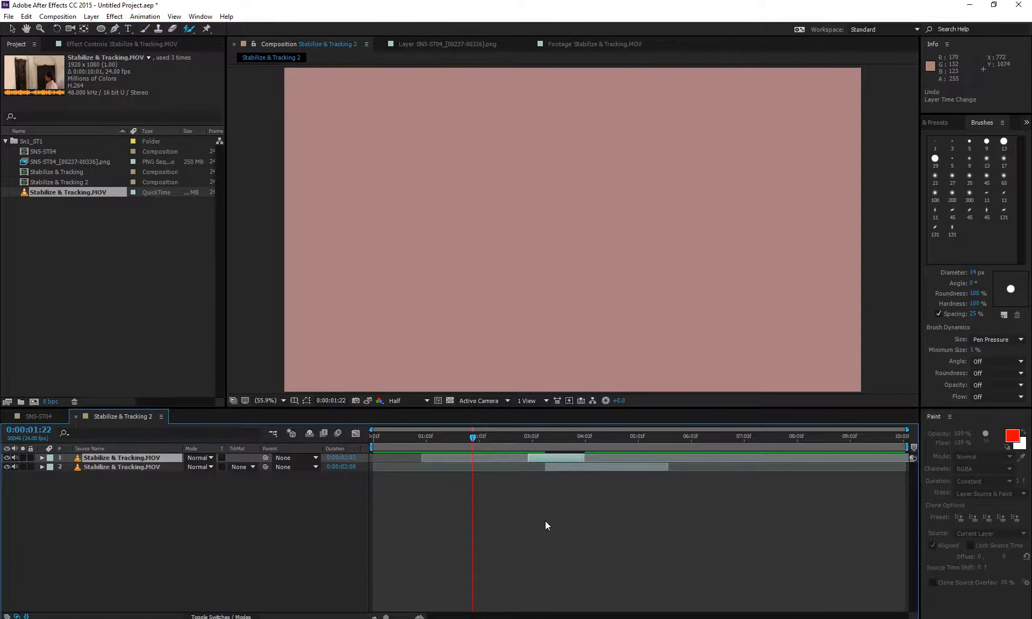
key(bracketleft)
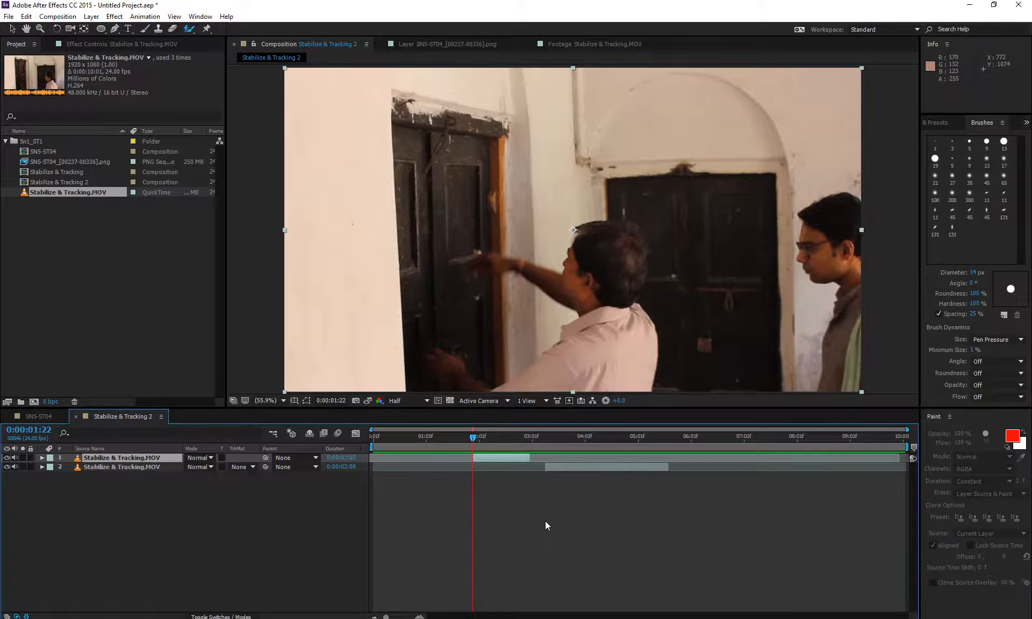
- Shift the lower layer to start at 0:00:03:12, end it at 0:00:05:13, and check its out point at frame level
drag(515, 438, 639, 435)
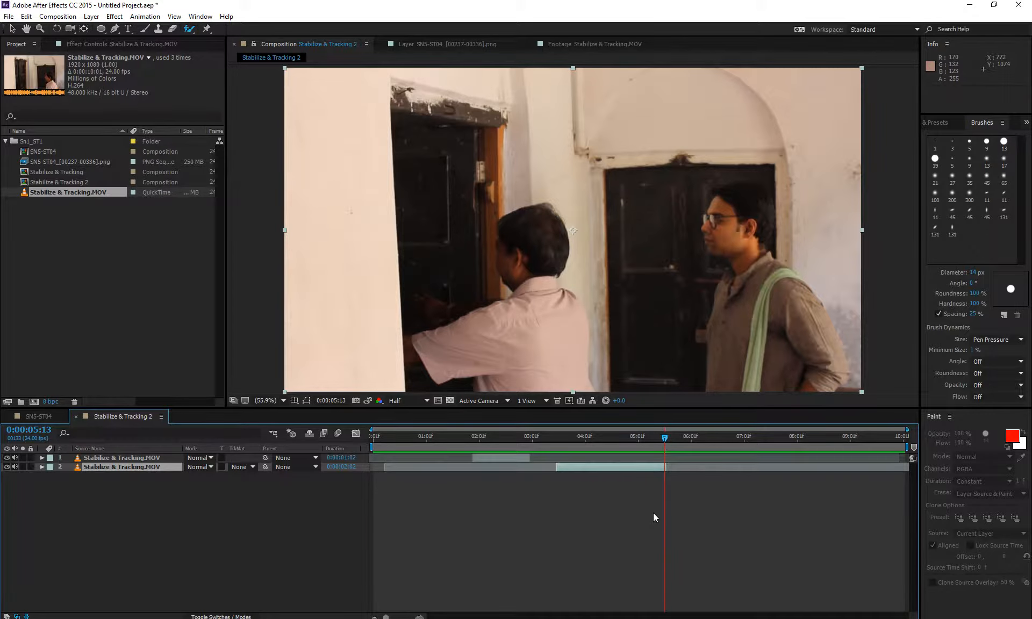
key(equal)
key(equal)
key(equal)
key(equal)
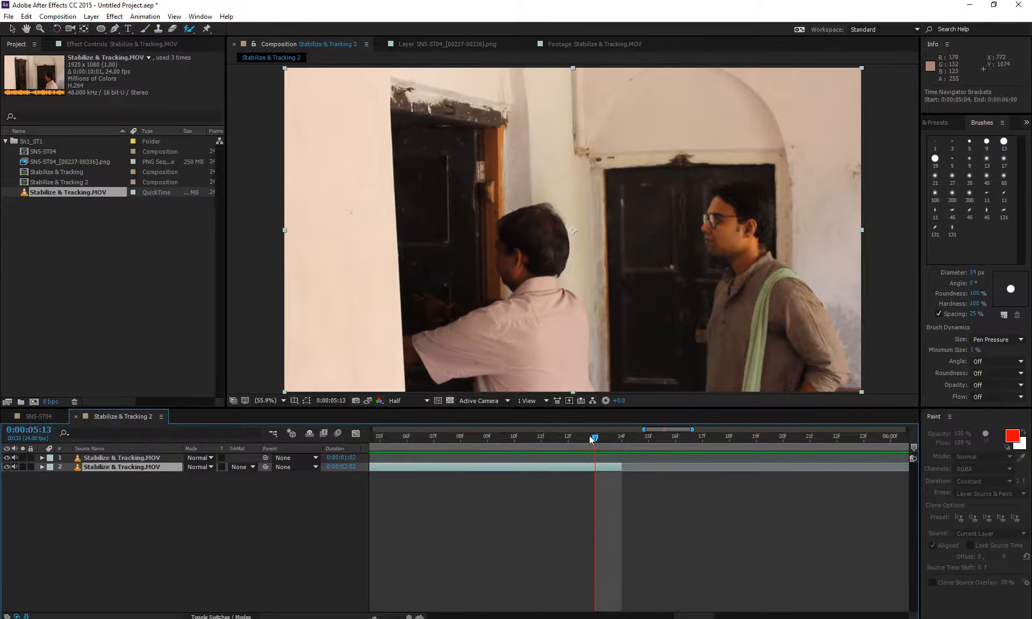
drag(589, 435, 621, 465)
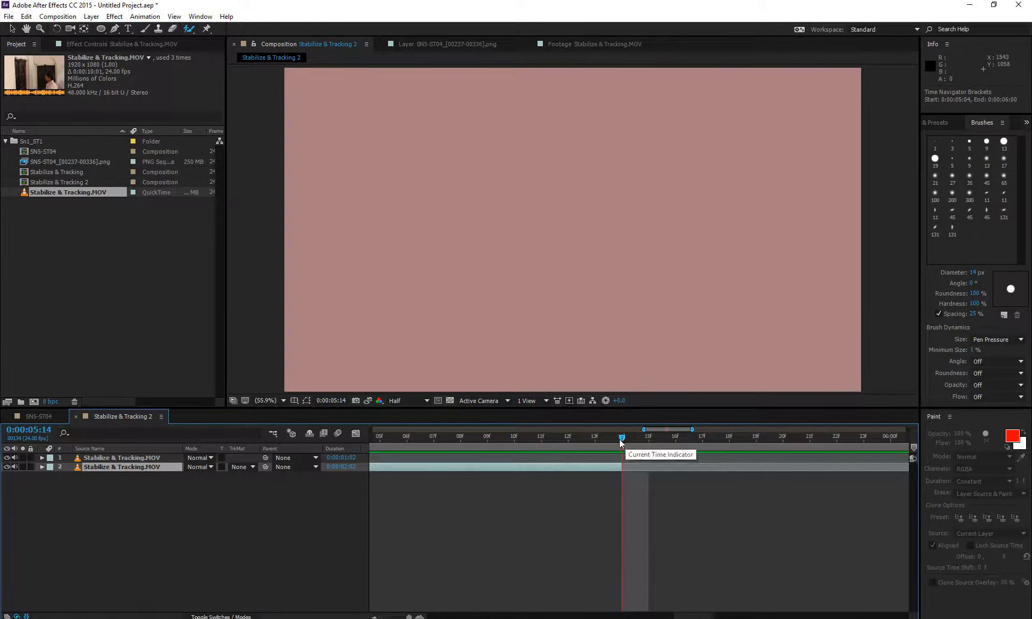
click(602, 447)
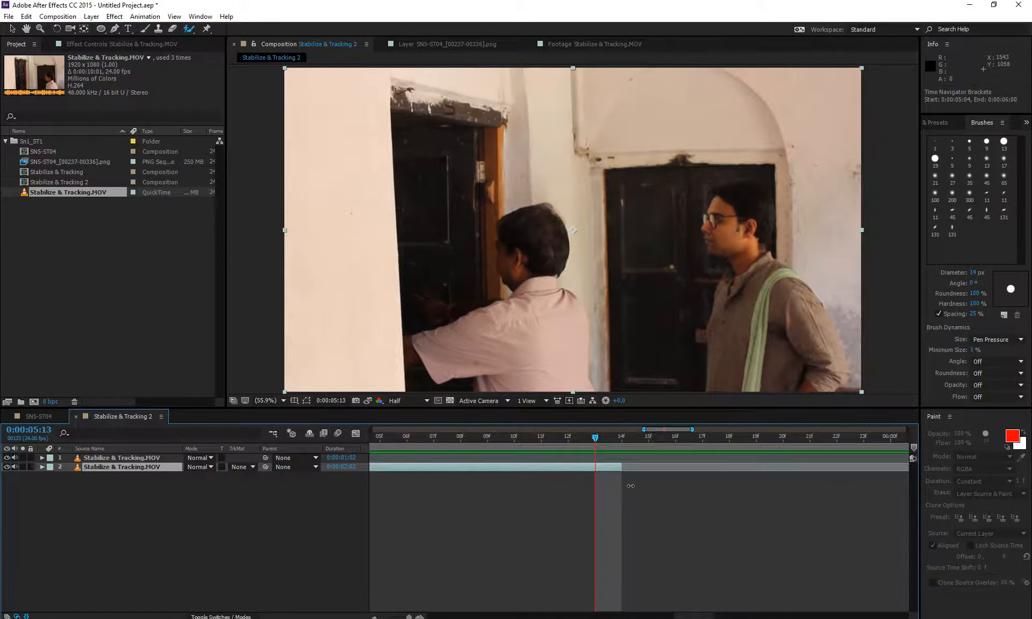
key(minus)
key(minus)
key(minus)
key(minus)
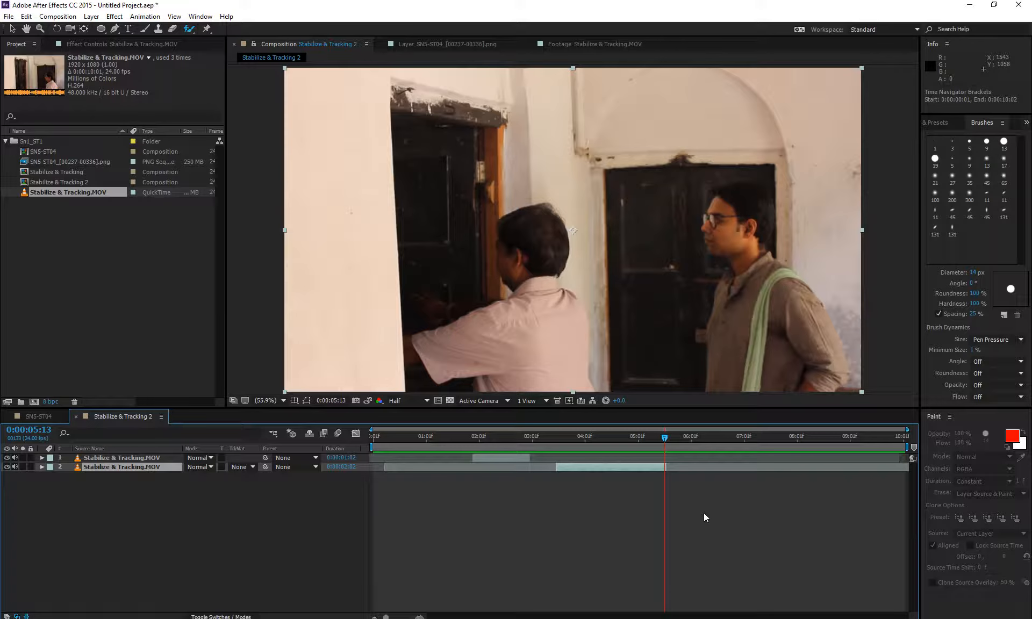
click(47, 164)
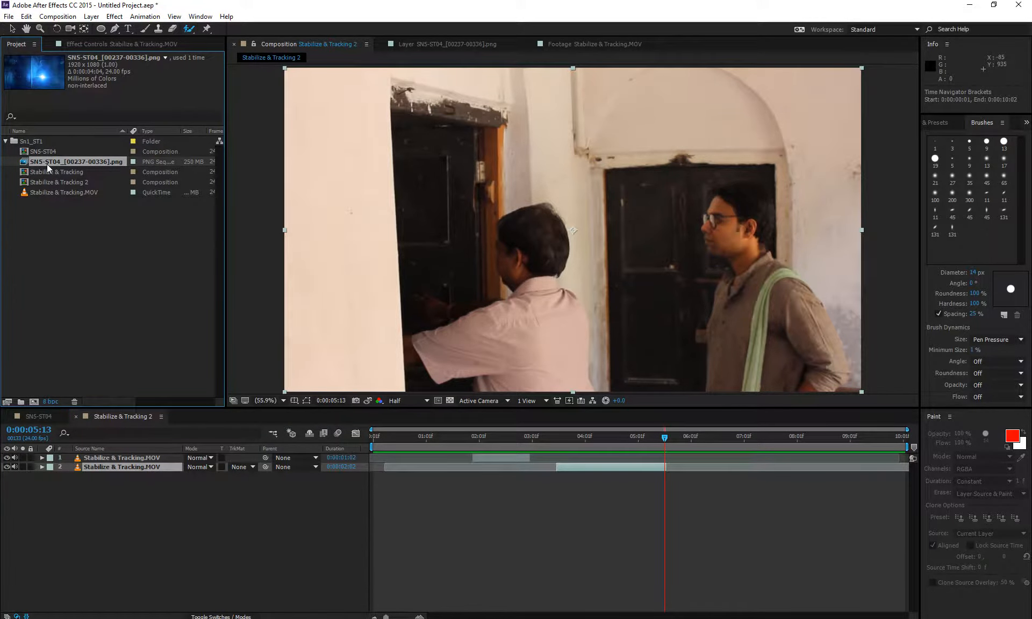
drag(47, 162, 79, 161)
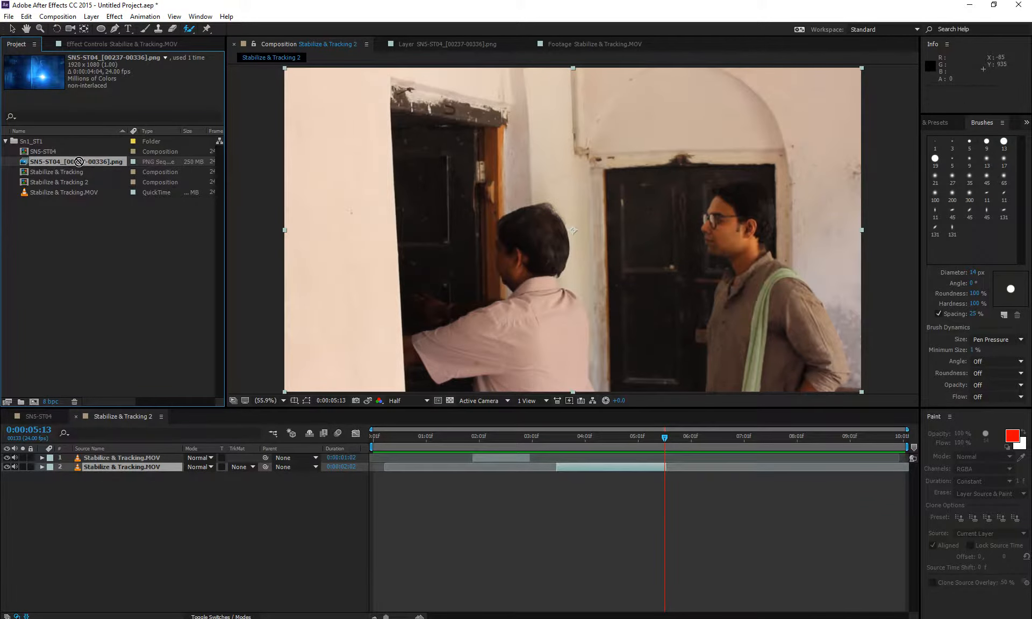
double_click(78, 162)
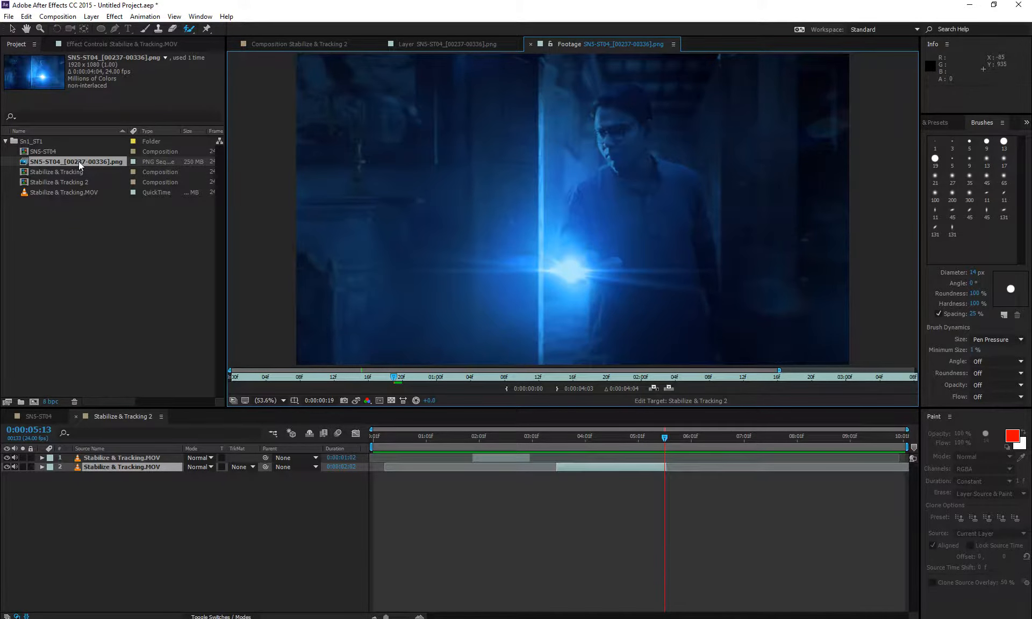
key(space)
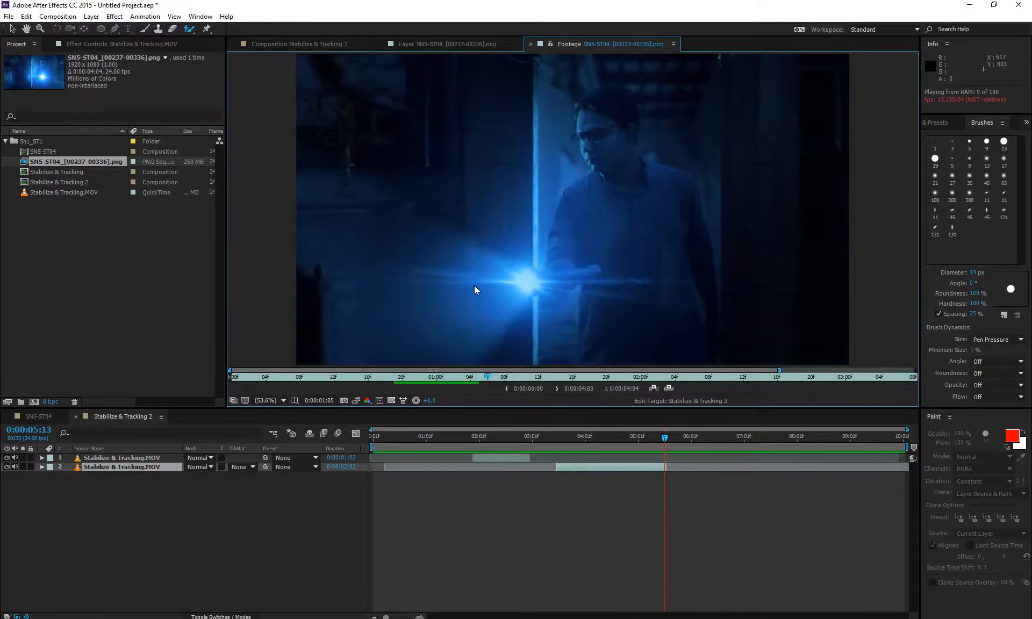
- Set the PNG sequence's in point to 0:00:01:00 and its out point to 0:00:01:23 in the Footage viewer
mouse_move(447, 376)
mouse_down()
mouse_move(272, 392)
mouse_move(436, 378)
mouse_up()
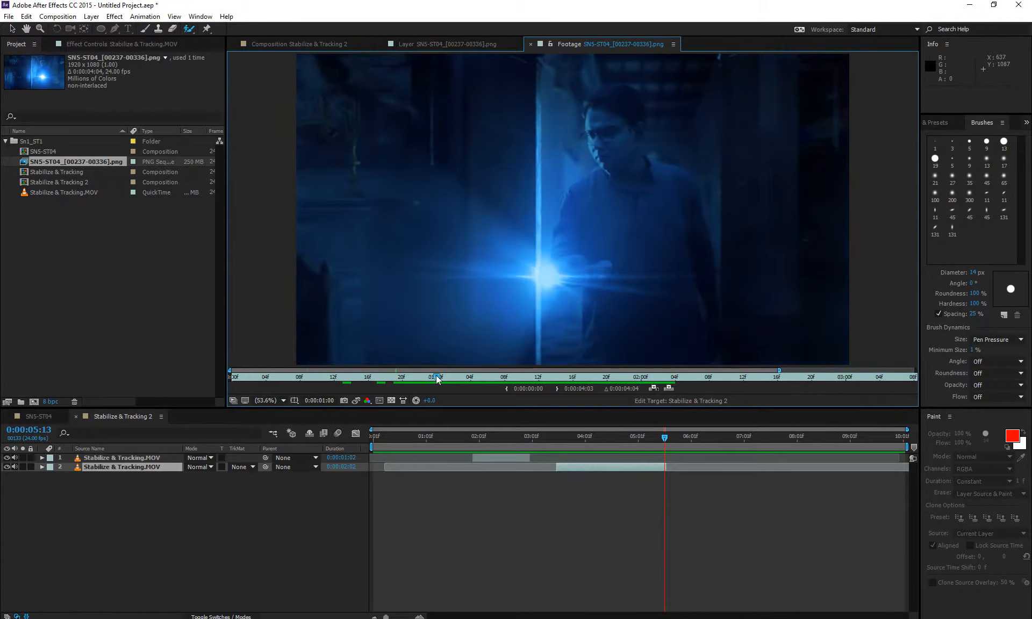
click(508, 390)
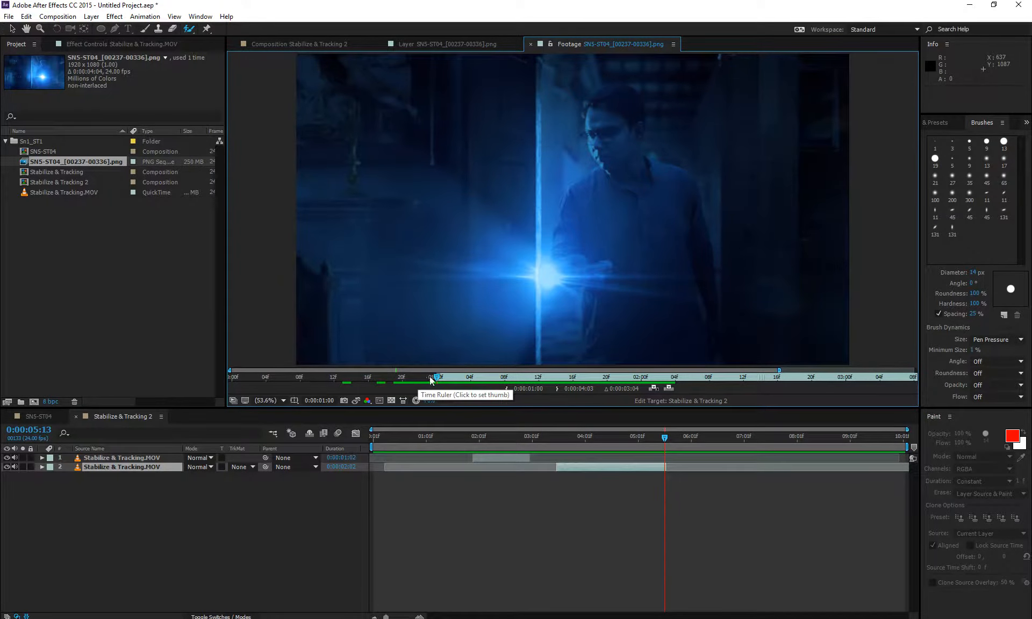
drag(437, 378, 634, 377)
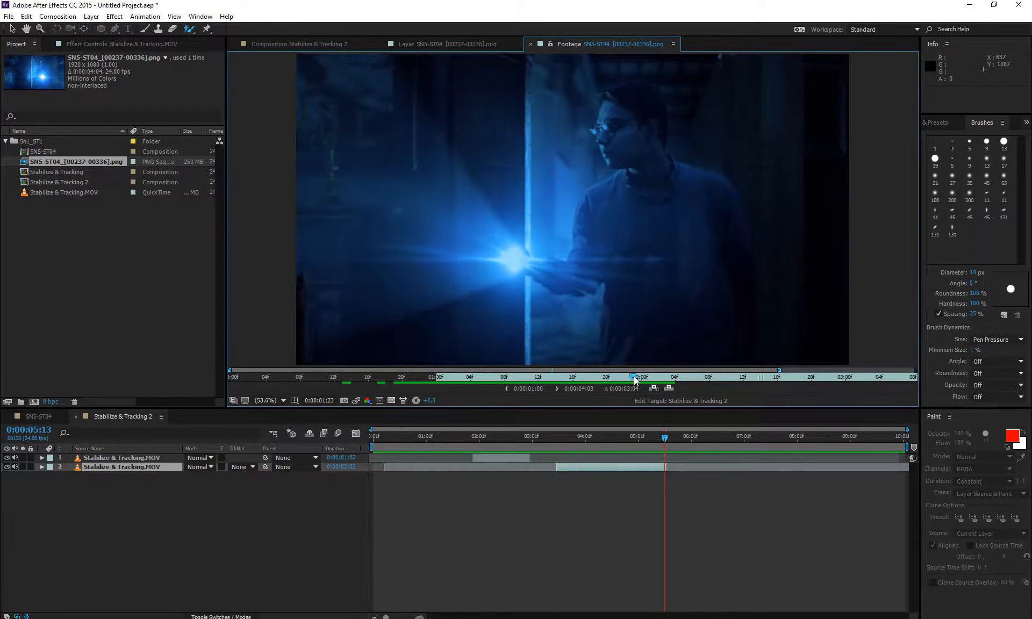
click(556, 388)
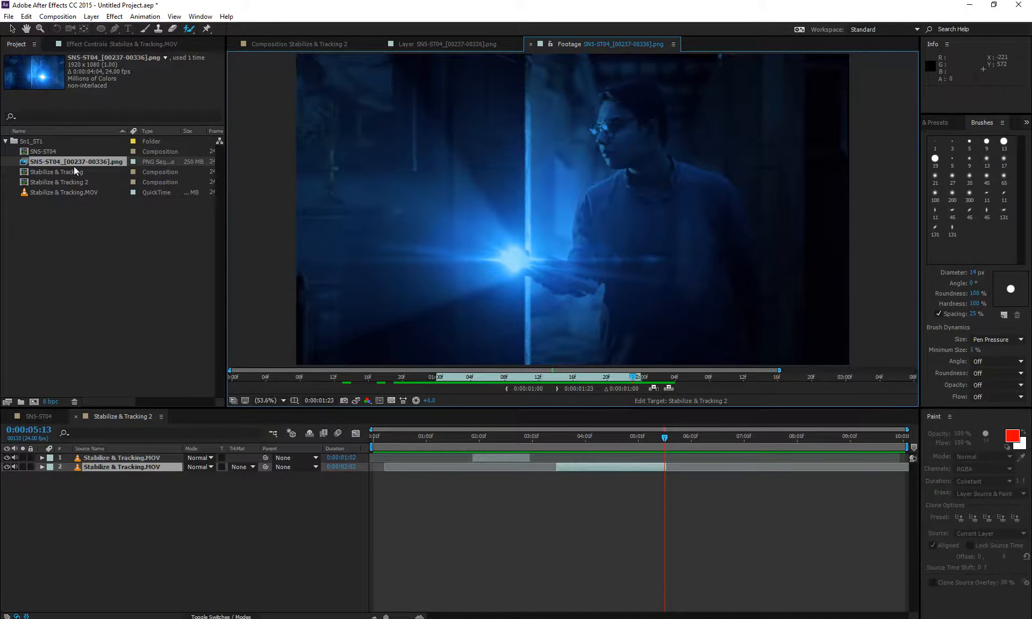
- Add the trimmed PNG sequence as the top layer of Stabilize & Tracking 2, scrub through it, and undo the addition
drag(71, 161, 153, 461)
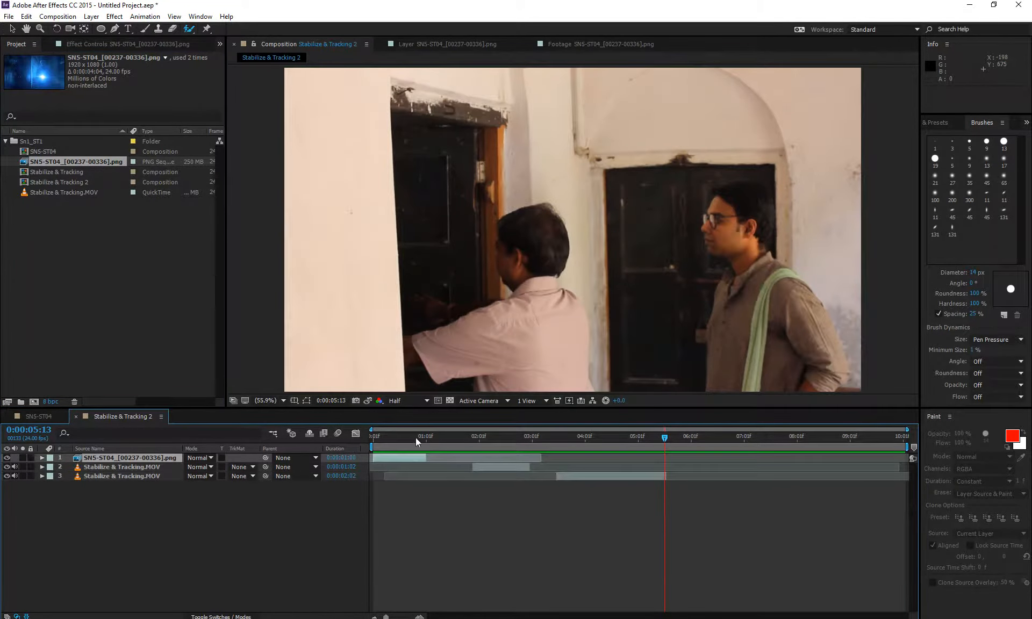
drag(416, 440, 399, 440)
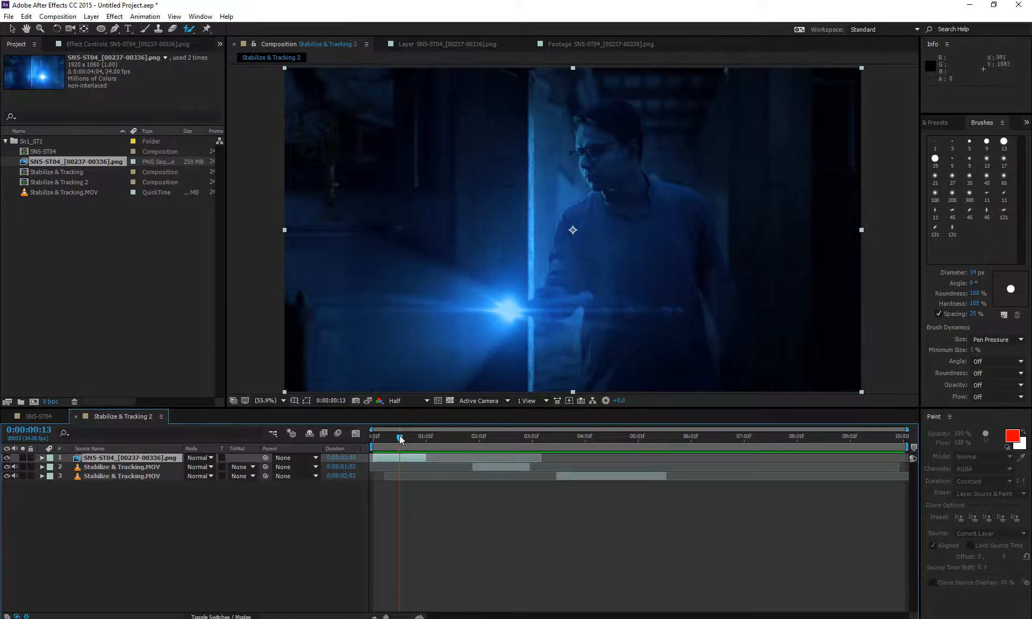
mouse_move(401, 440)
mouse_down()
mouse_move(385, 446)
mouse_move(409, 447)
mouse_up()
key(ctrl+z)
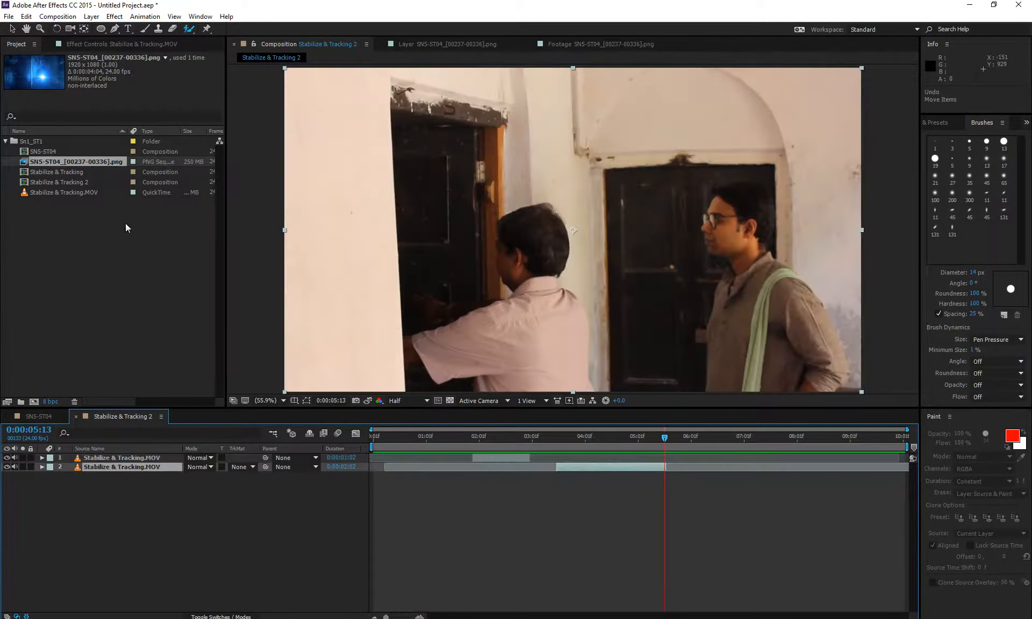
- Create a new composition from the trimmed PNG sequence, scrub through its timeline, and undo the creation
click(460, 45)
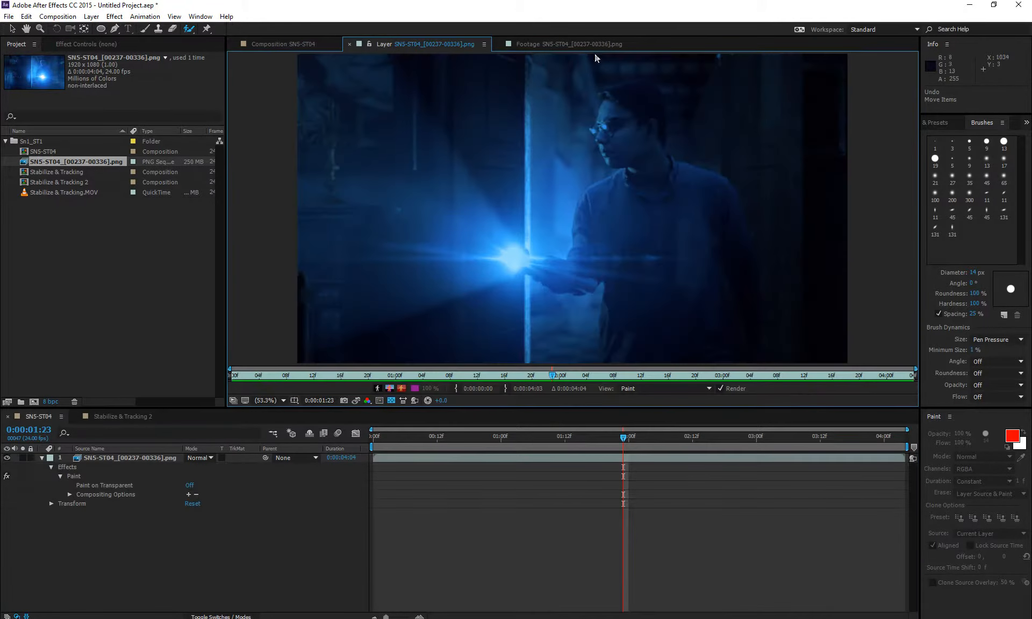
click(46, 162)
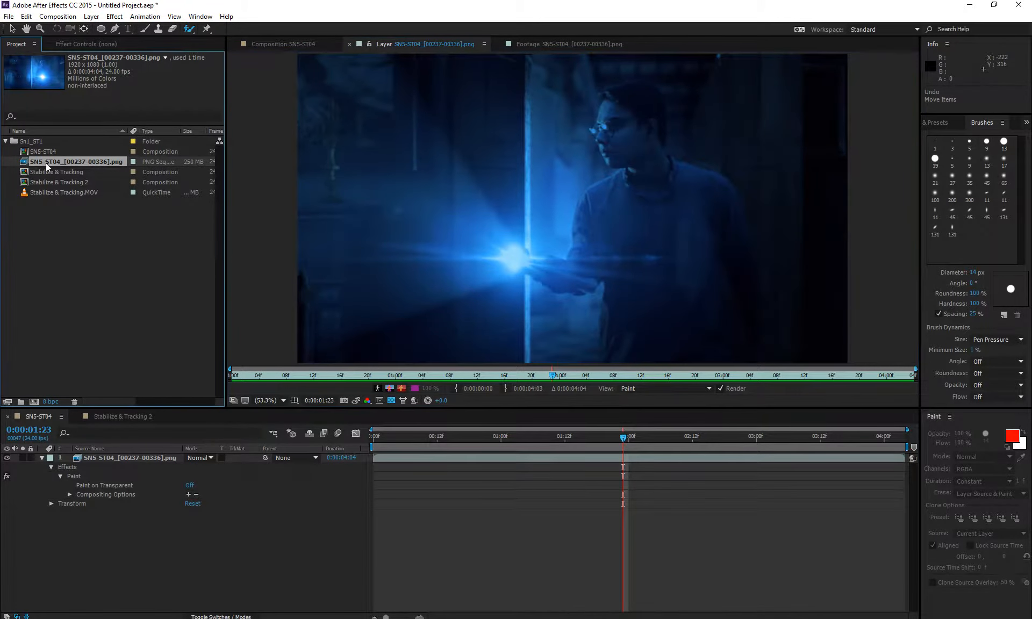
drag(70, 164, 34, 402)
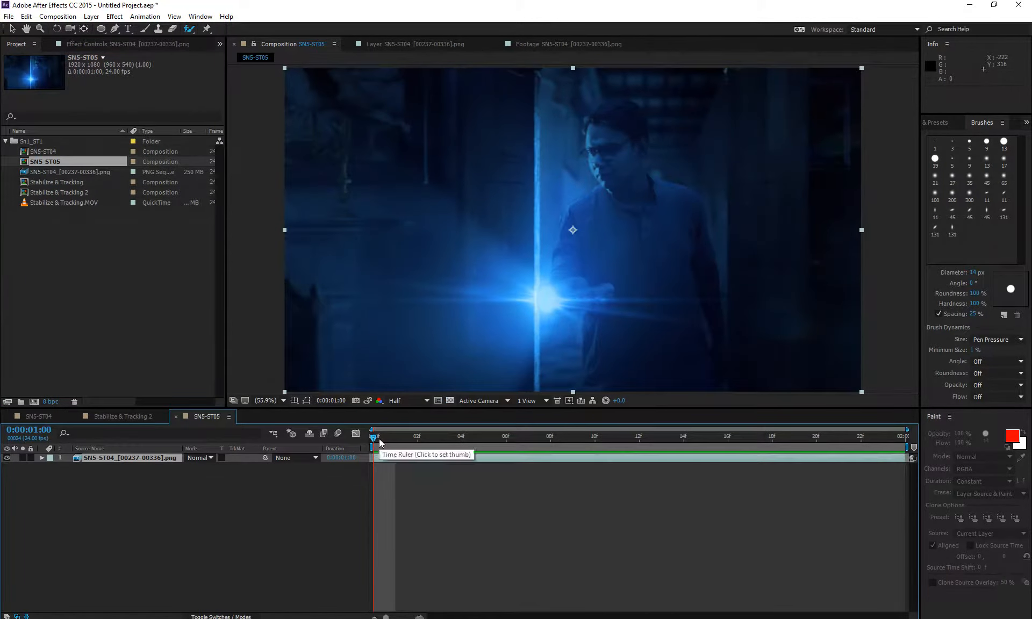
drag(379, 438, 921, 489)
key(ctrl+z)
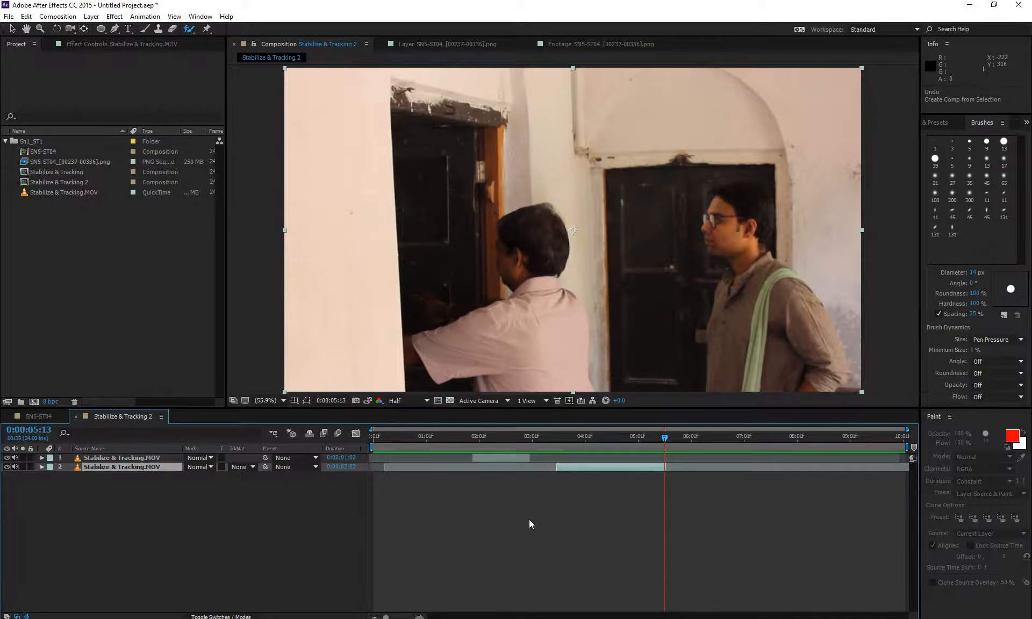
- Set the current time to the lower layer's in point at 0:00:03:12, duplicate that layer, and undo the duplication
drag(578, 438, 558, 447)
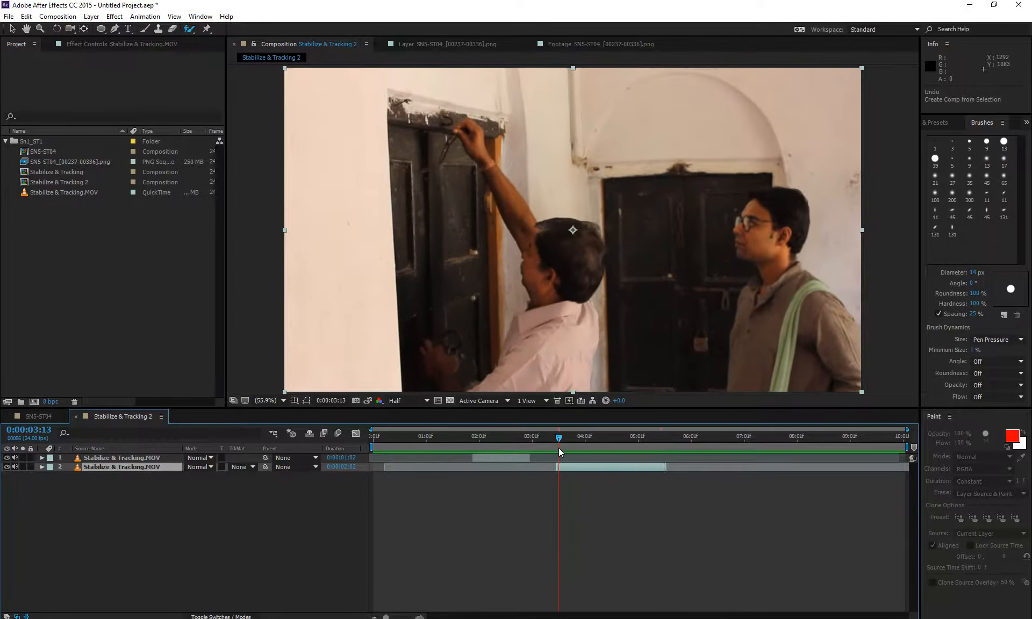
click(585, 468)
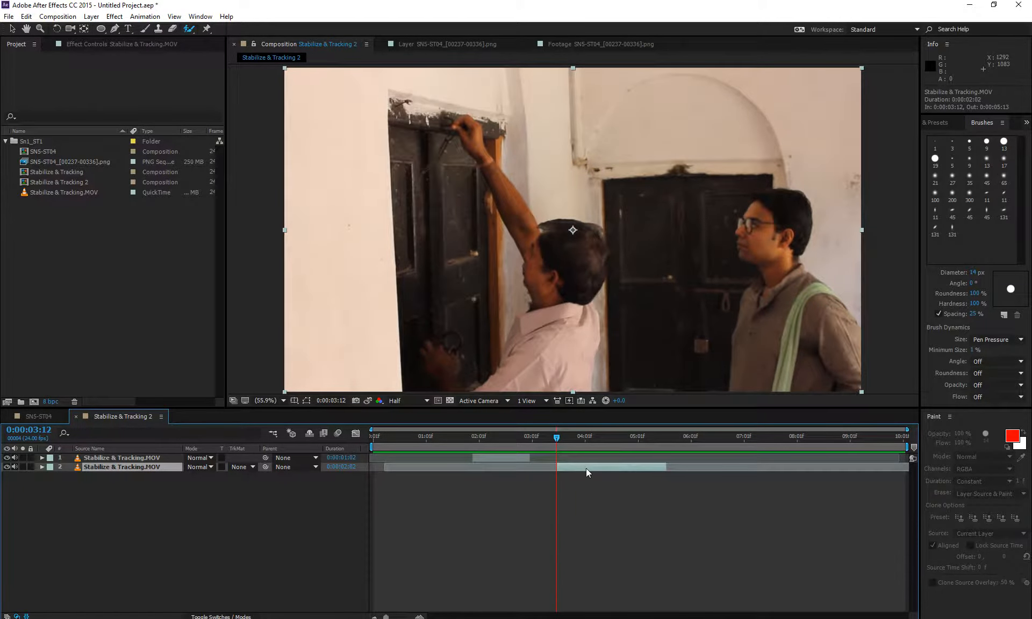
key(ctrl+d)
key(ctrl+z)
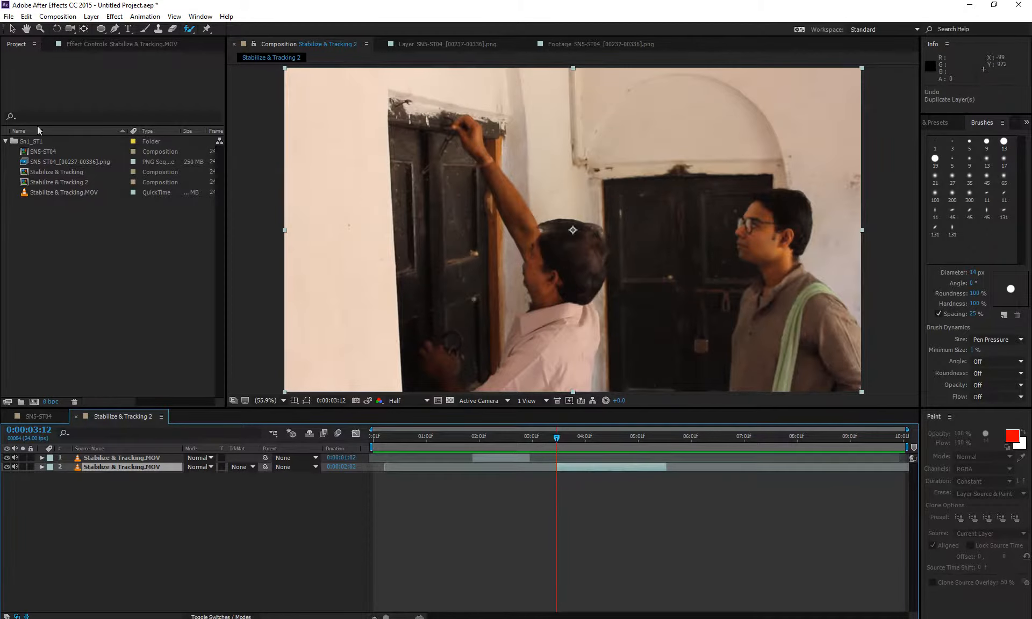
- Locate the Duplicate command, duplicate the lower layer four times, and undo all four duplications
click(88, 17)
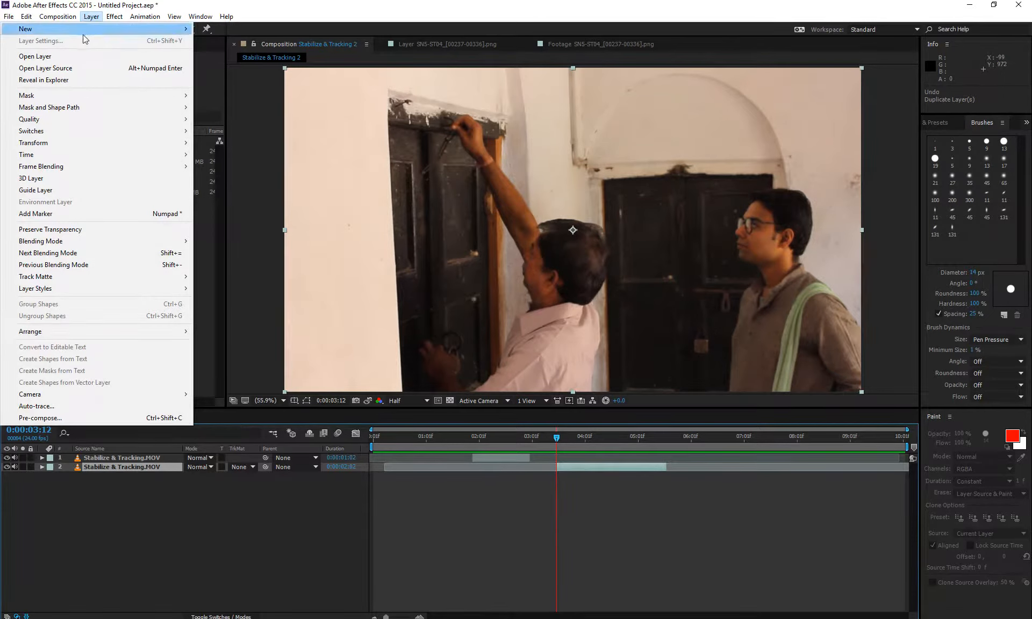
mouse_move(24, 15)
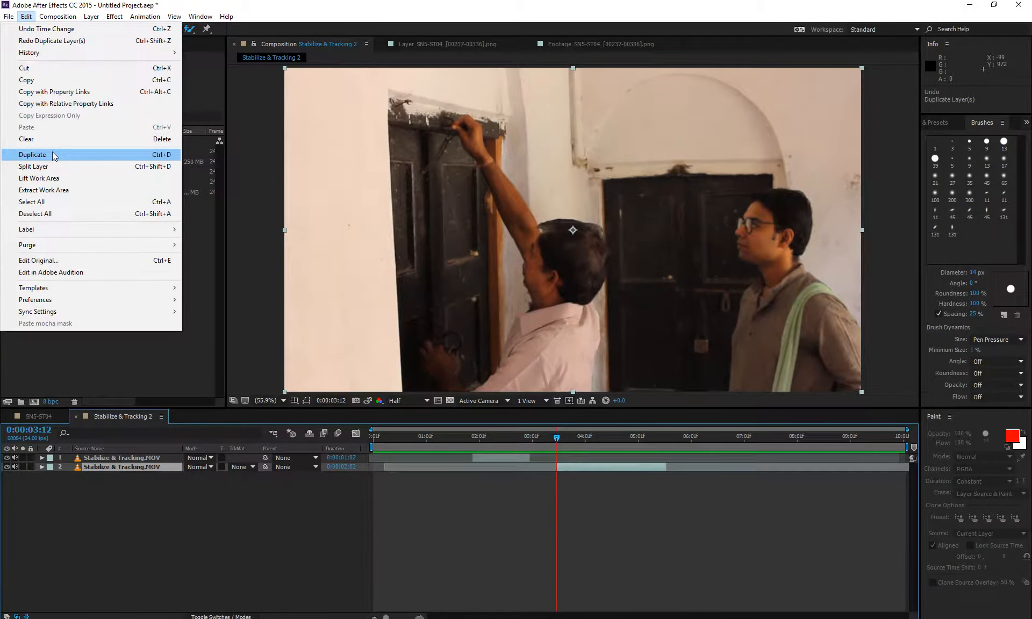
click(222, 278)
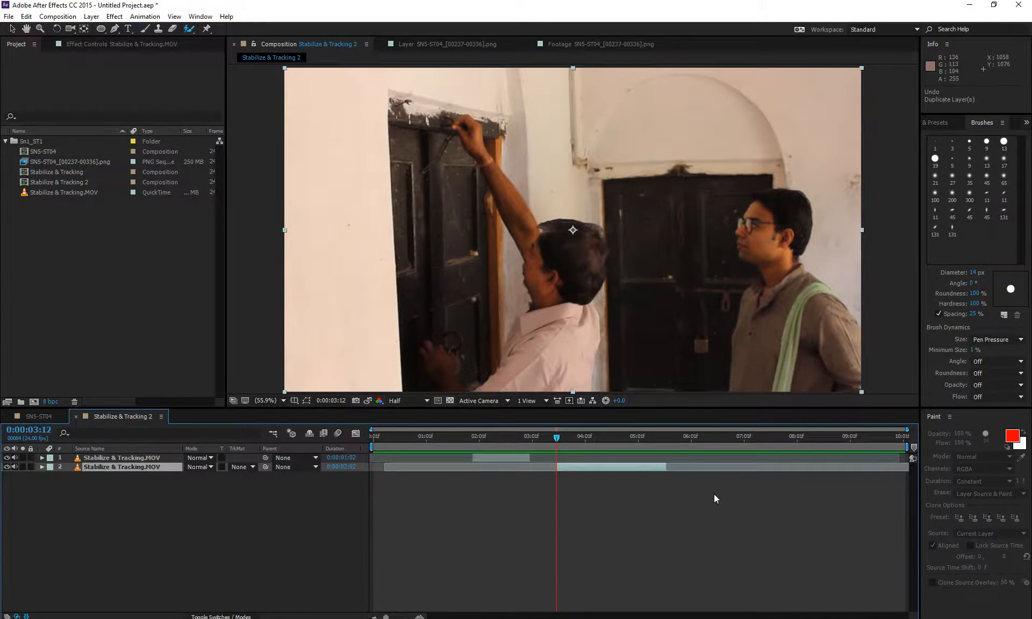
key(ctrl+d)
key(ctrl+d)
key(ctrl+d)
key(ctrl+d)
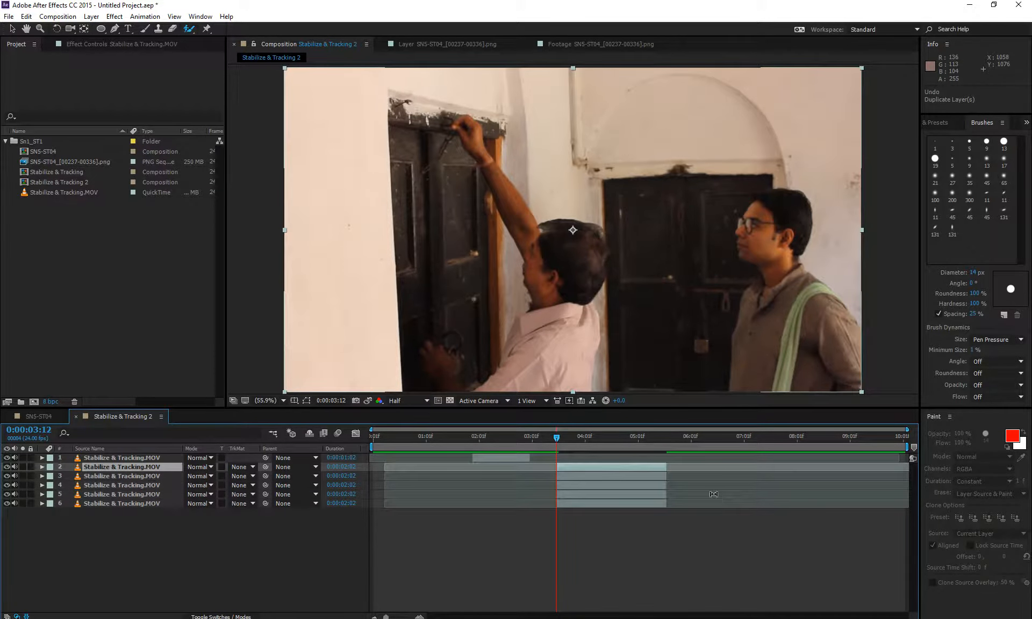
key(ctrl+z)
key(ctrl+z)
key(ctrl+z)
key(ctrl+z)
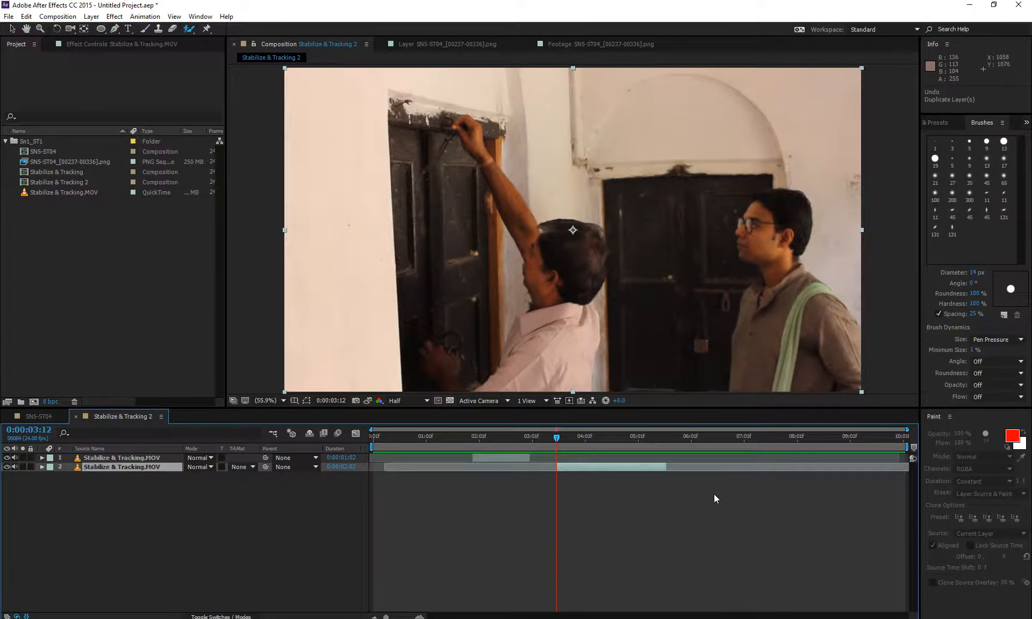
- Select both Stabilize & Tracking.MOV layers, duplicate them together, undo it, and duplicate them once more
ctrl+click(457, 457)
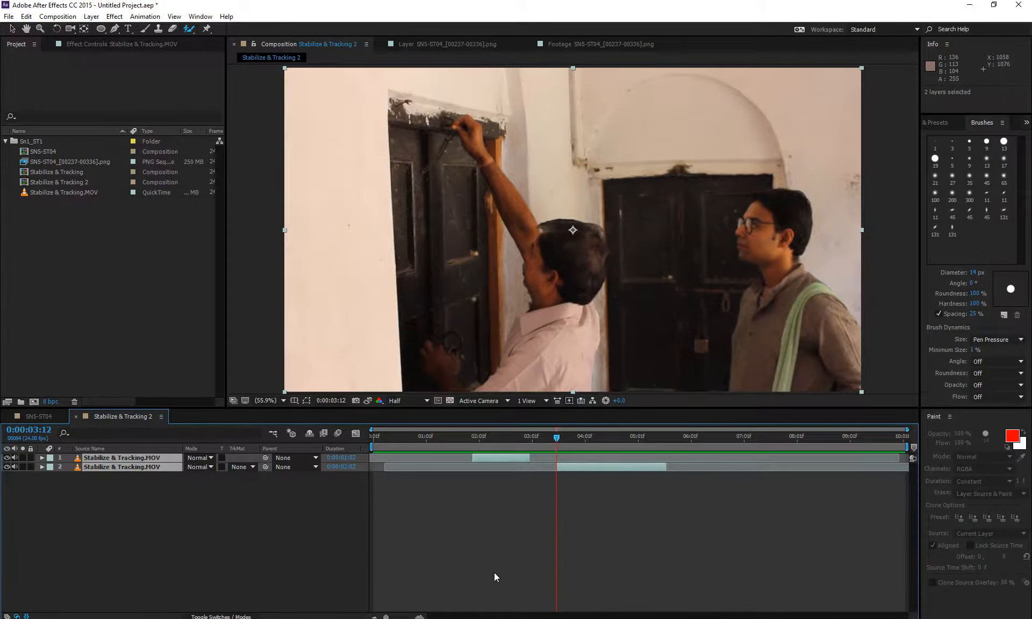
key(ctrl+d)
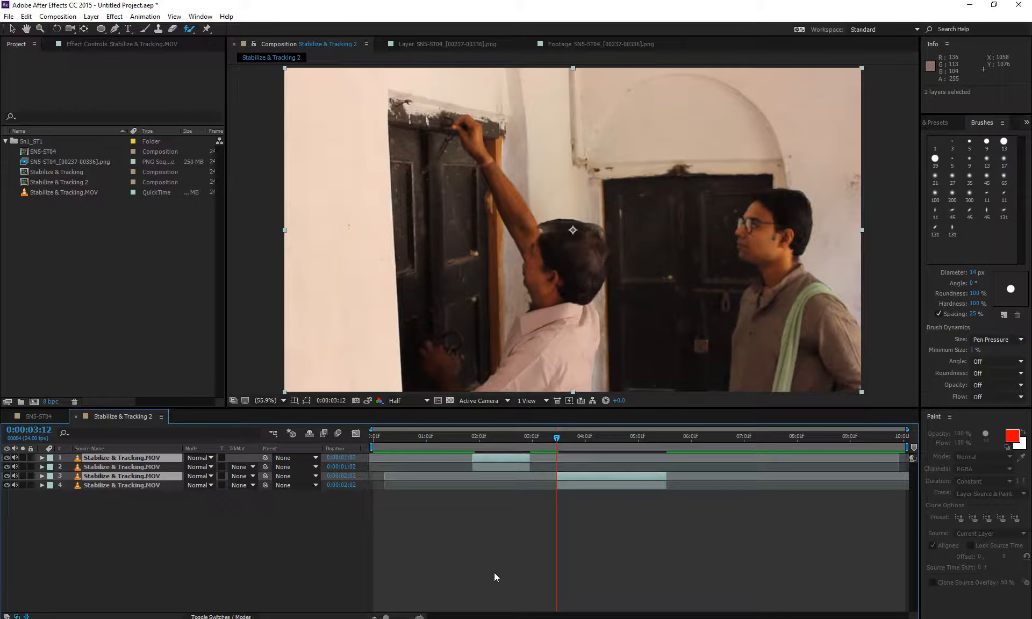
key(ctrl+z)
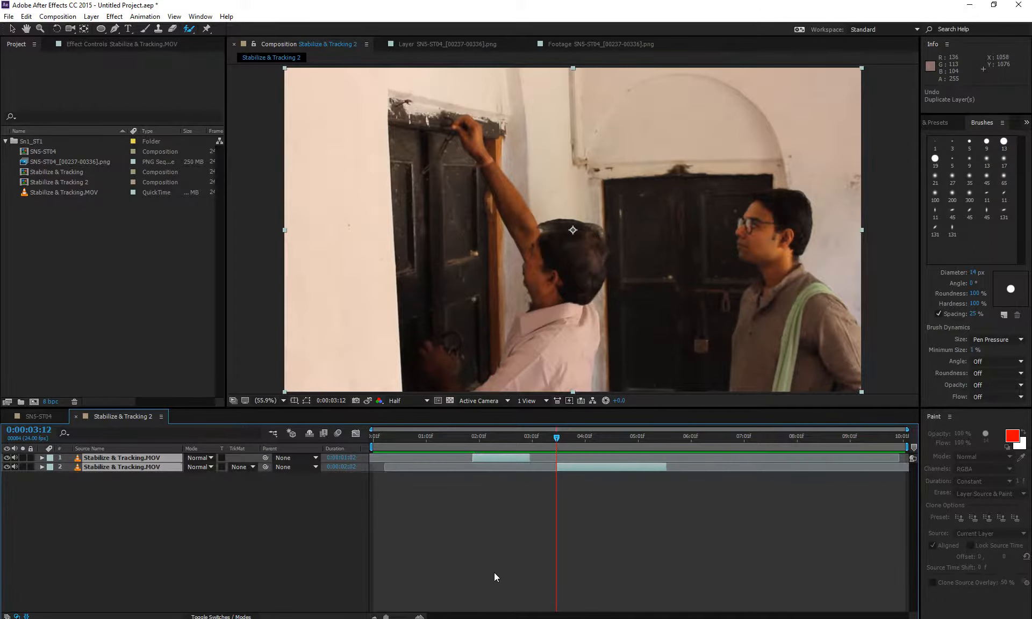
key(ctrl+d)
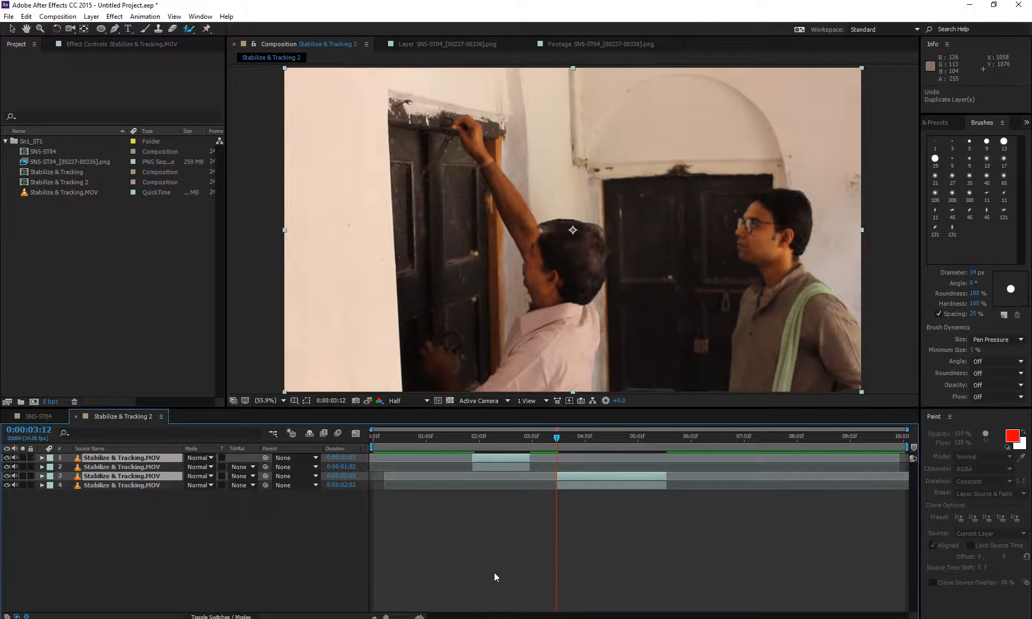
- Undo the layer duplication, copy and paste both Stabilize & Tracking.MOV layers, and undo the paste
key(ctrl+z)
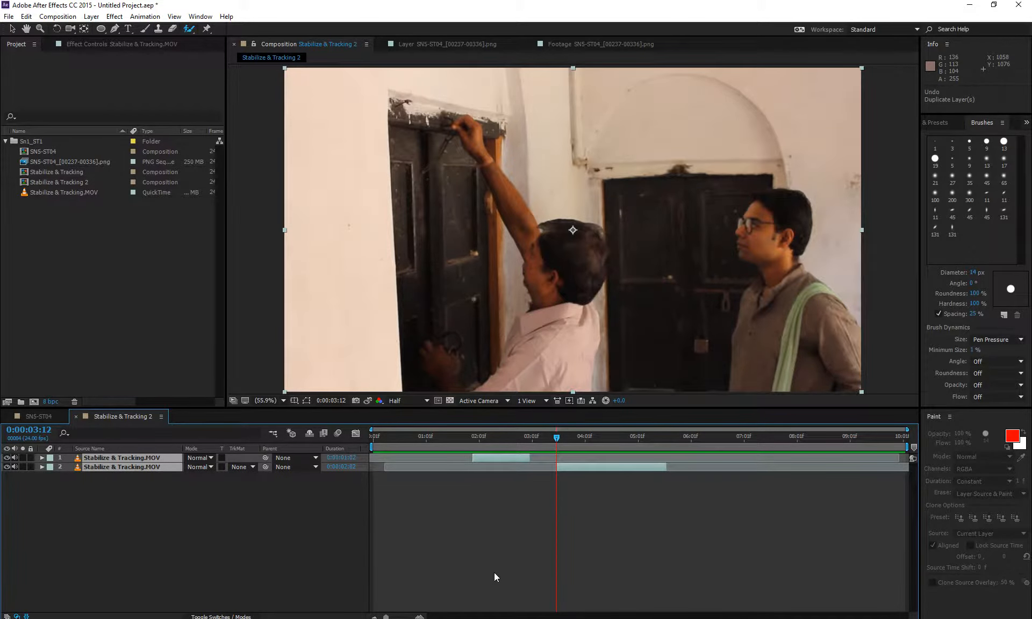
key(ctrl+c)
key(ctrl+v)
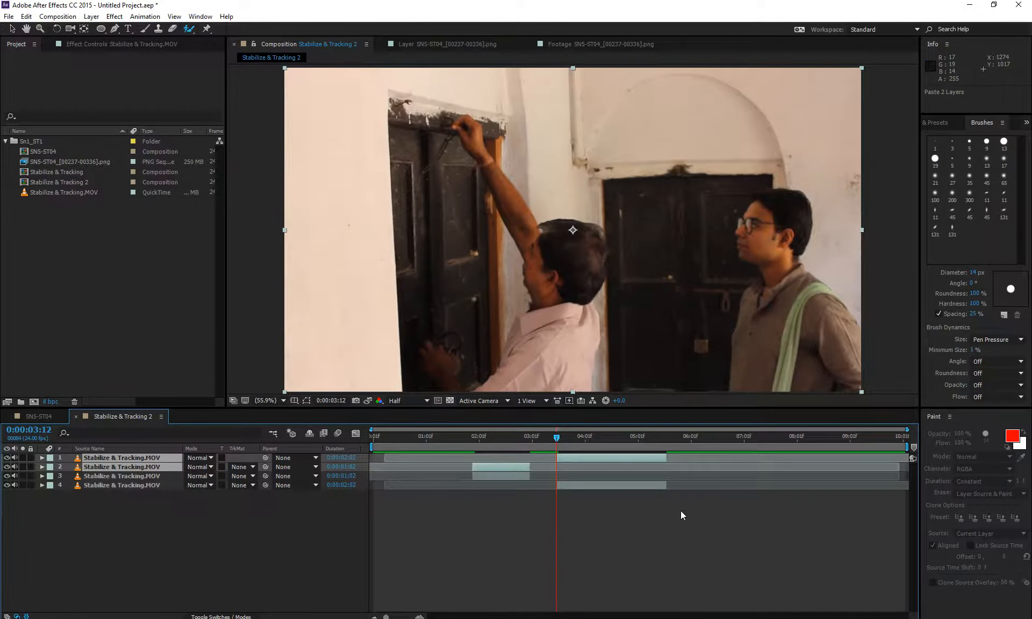
key(ctrl+z)
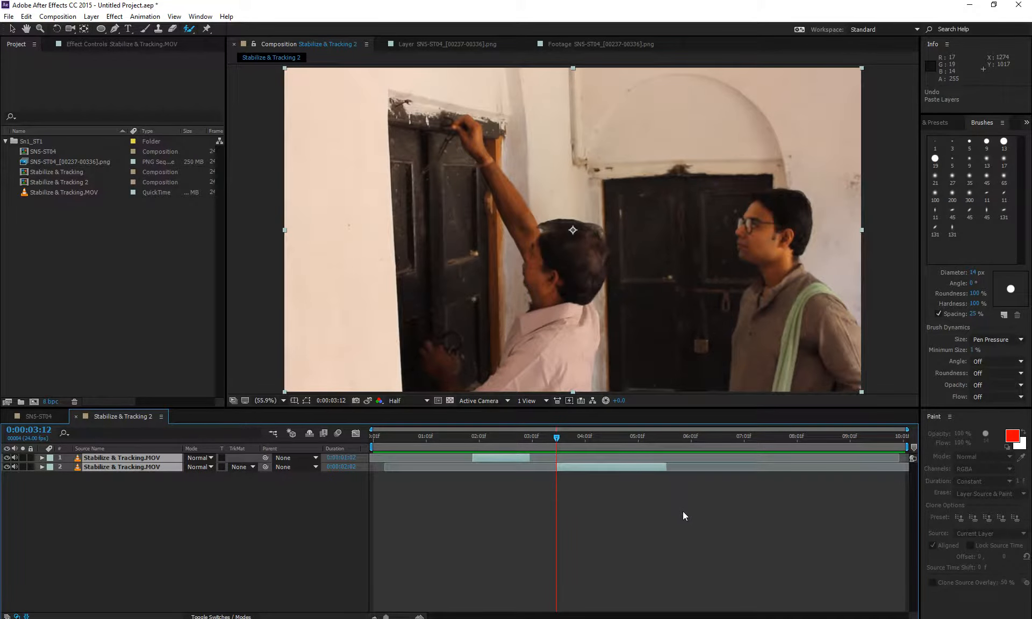
click(657, 514)
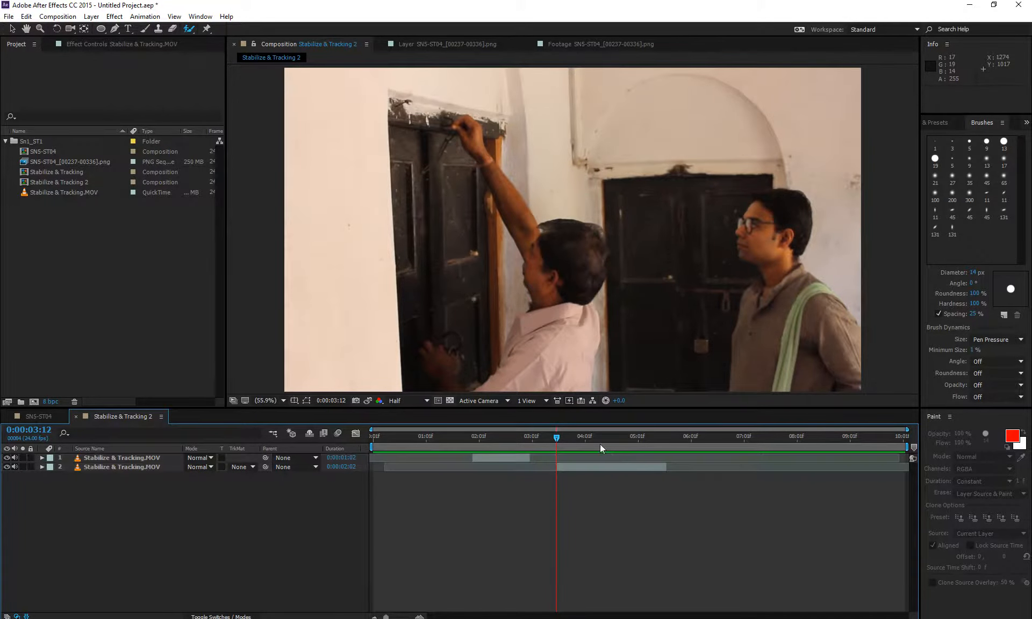
- Split the lower Stabilize & Tracking.MOV layer at 0:00:04:11
drag(576, 440, 598, 443)
click(624, 467)
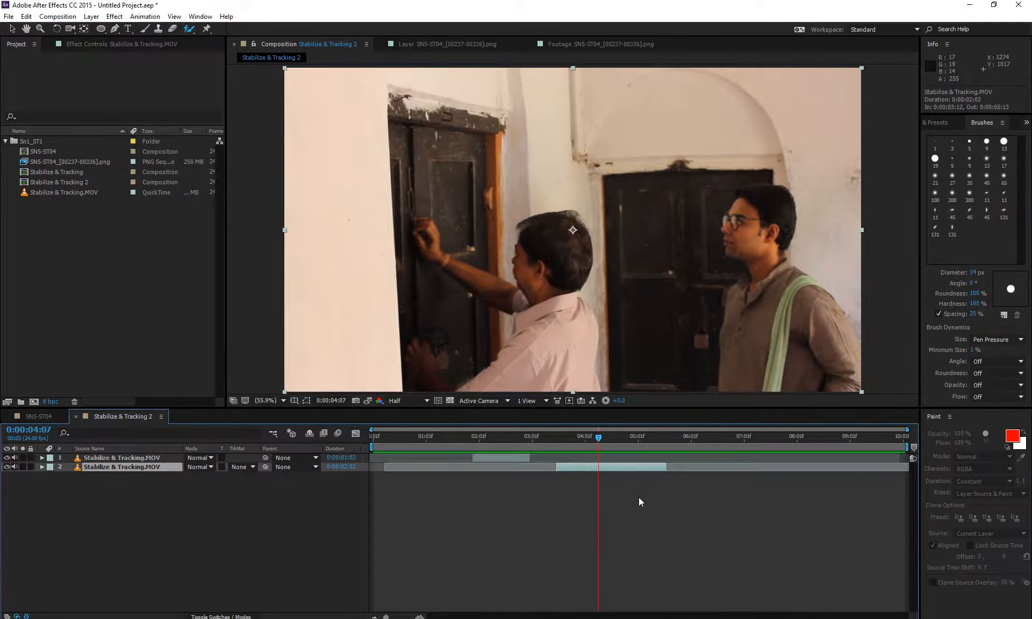
drag(599, 439, 607, 436)
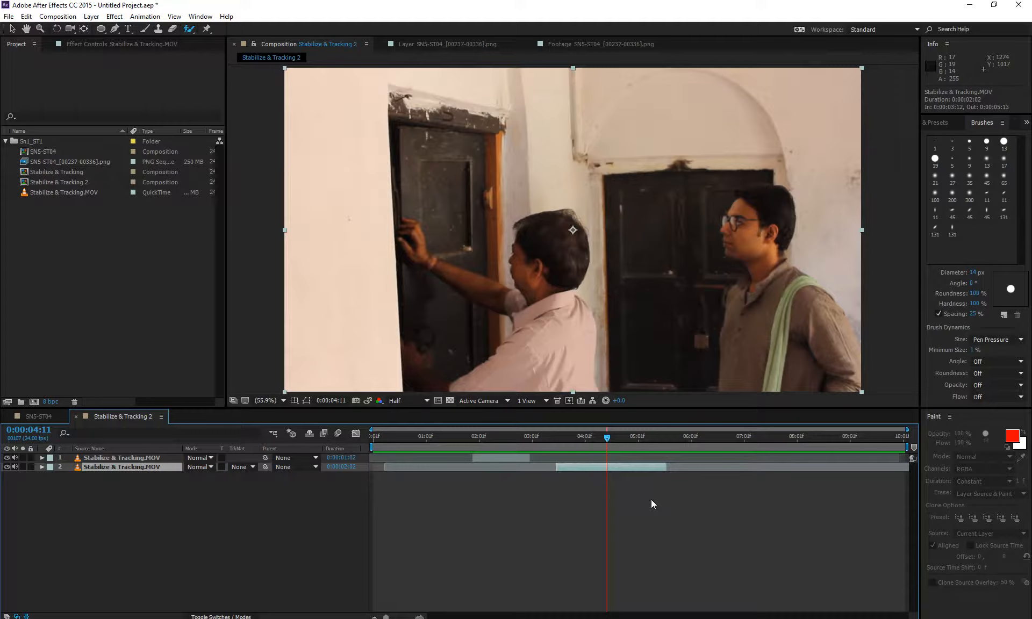
key(ctrl+shift+d)
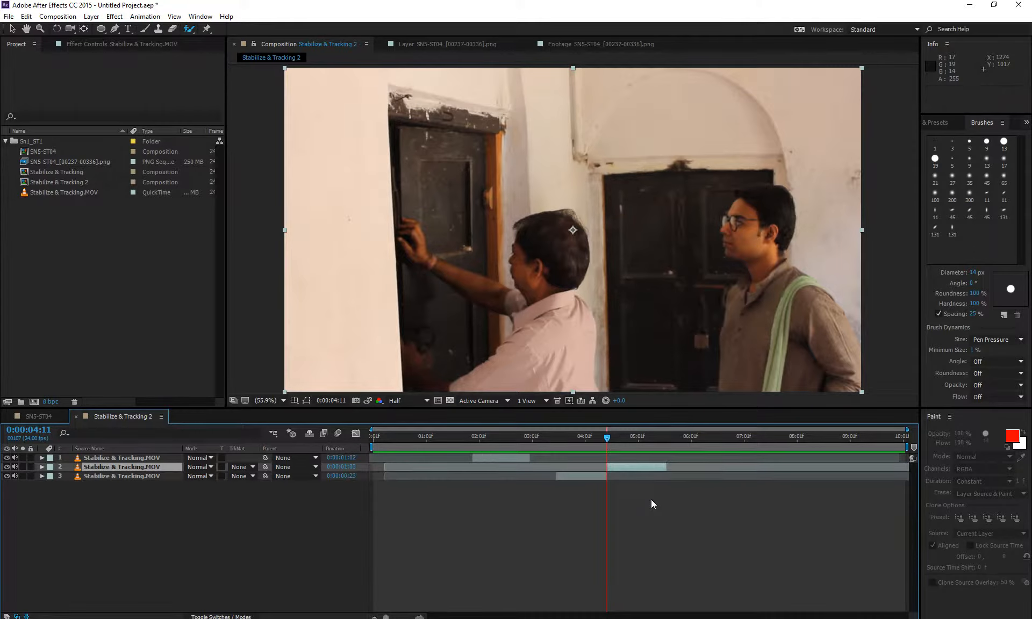
- Locate the Split Layer command among the editing commands
right_click(628, 466)
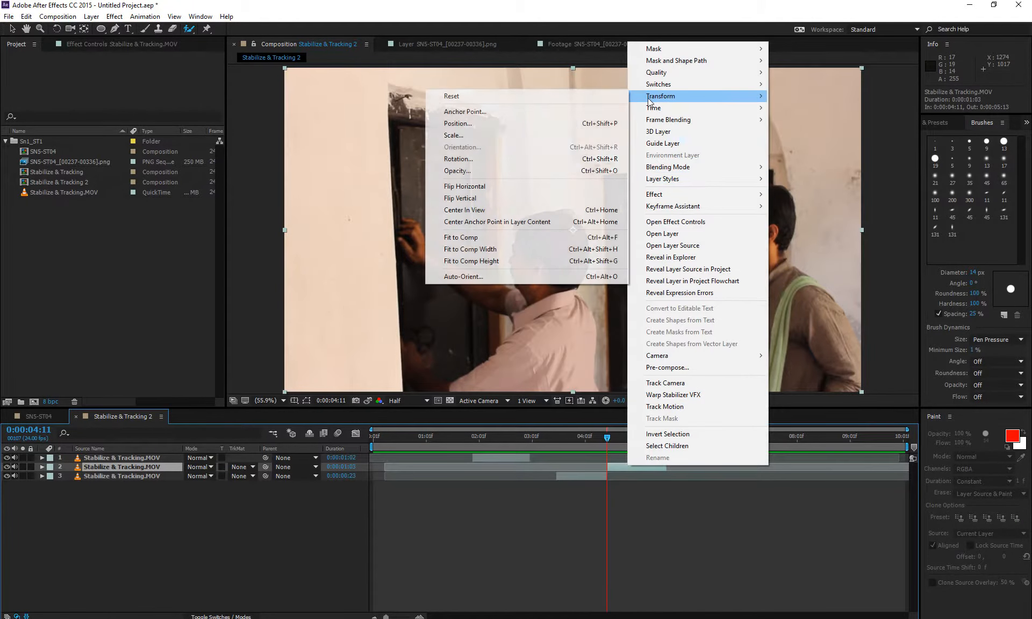
click(118, 38)
click(26, 16)
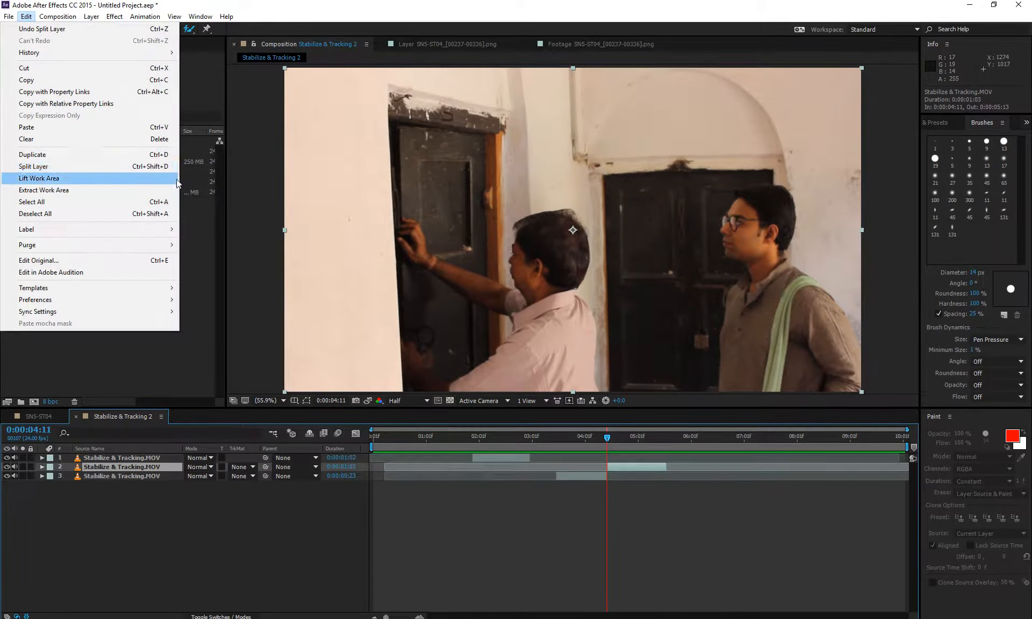
click(158, 169)
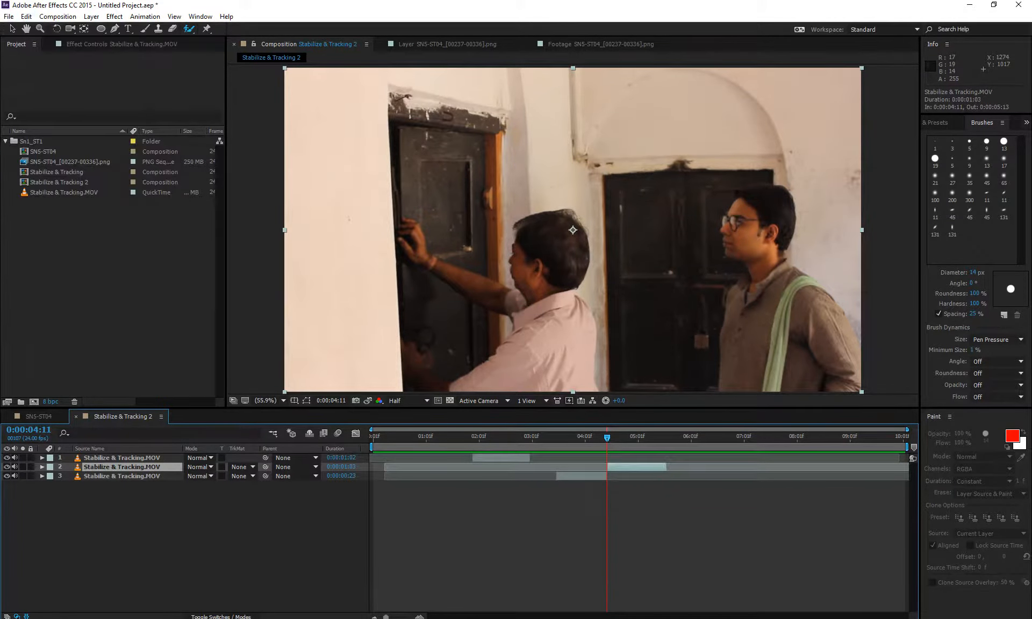
- Set the current time to 0:00:05:00 and replace the timeline's Duration column with the Stretch column
click(636, 439)
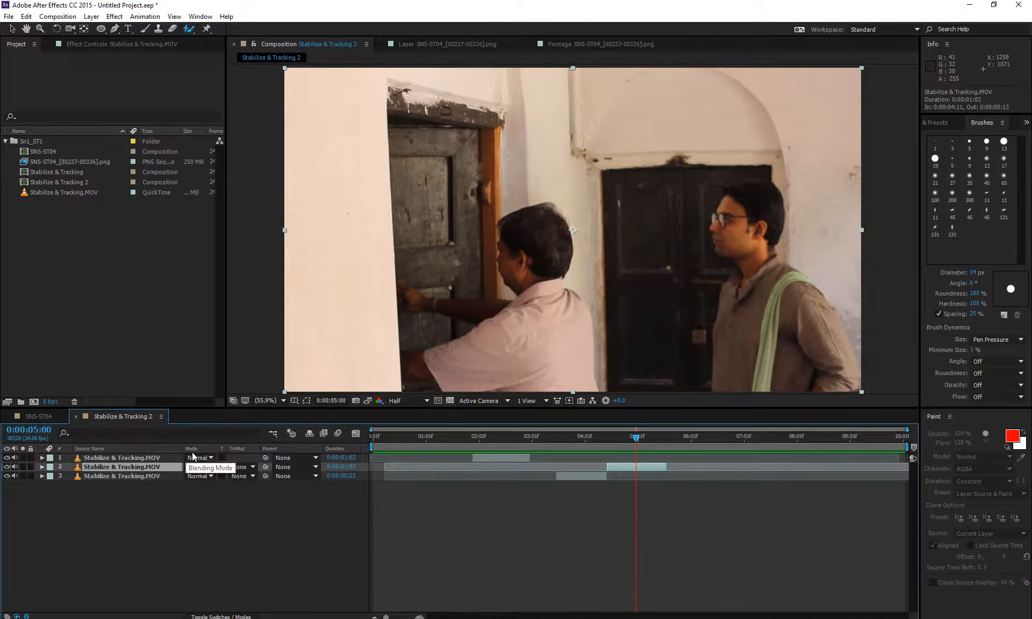
right_click(351, 455)
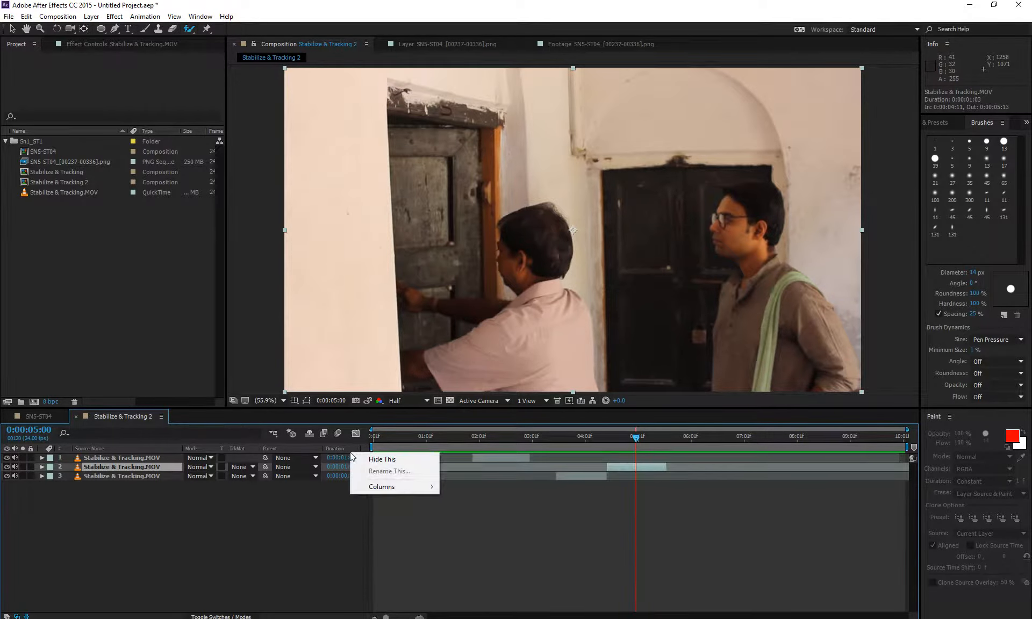
click(363, 464)
right_click(320, 447)
mouse_move(356, 482)
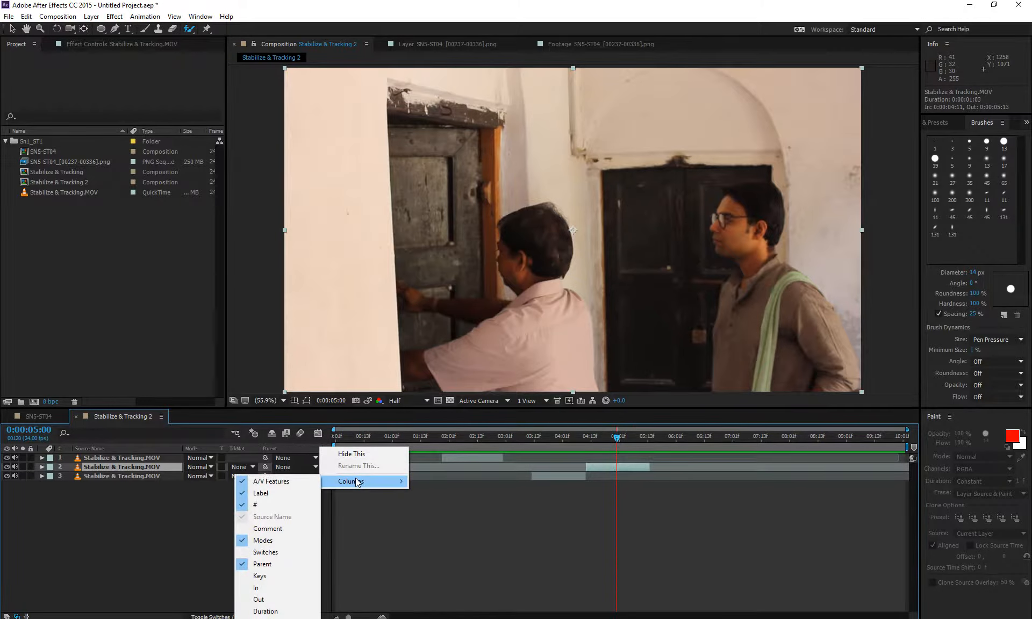
click(266, 618)
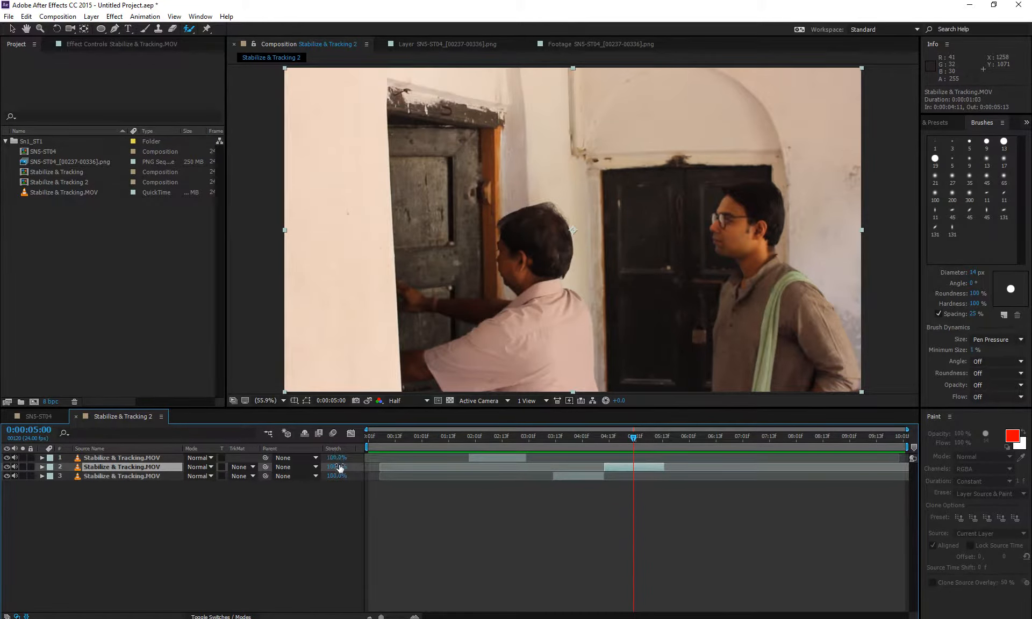
- Try increasing layer 2's stretch value directly in the timeline, undo it, then open and cancel its Time Stretch settings
drag(339, 468, 480, 482)
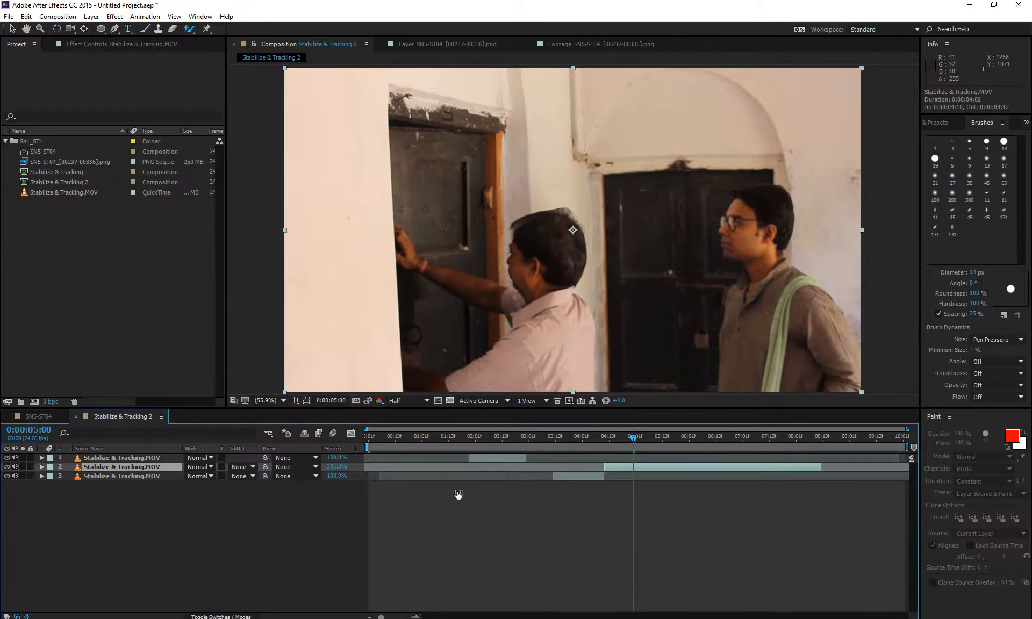
key(ctrl+z)
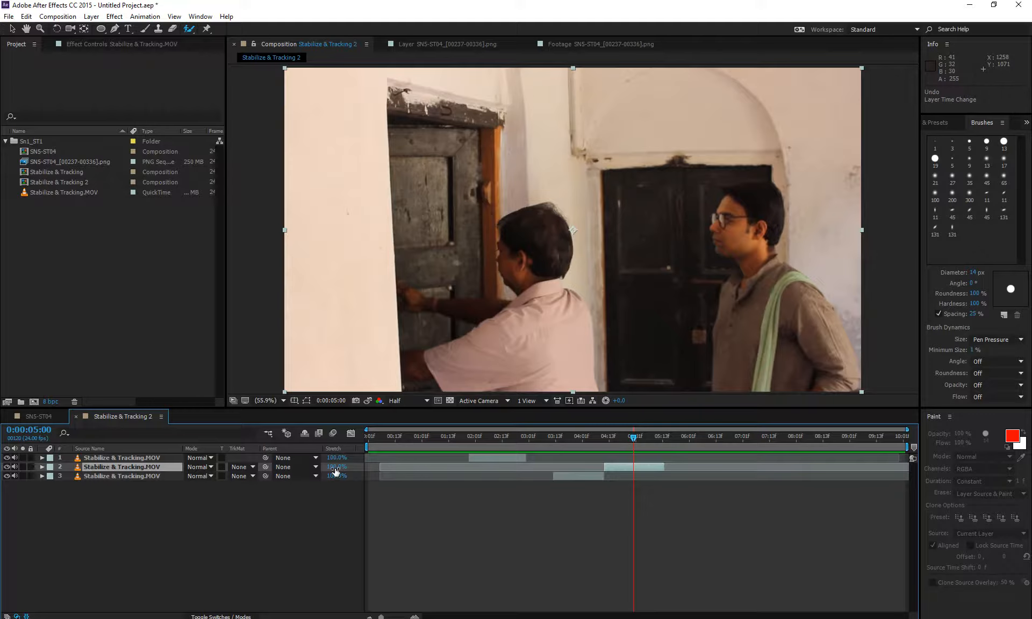
click(335, 468)
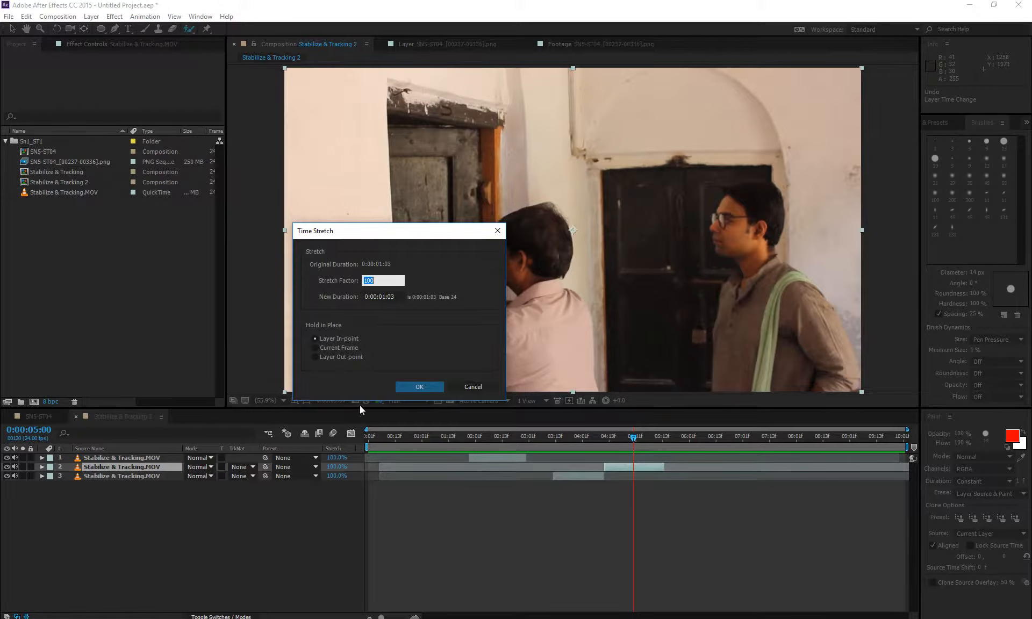
click(465, 386)
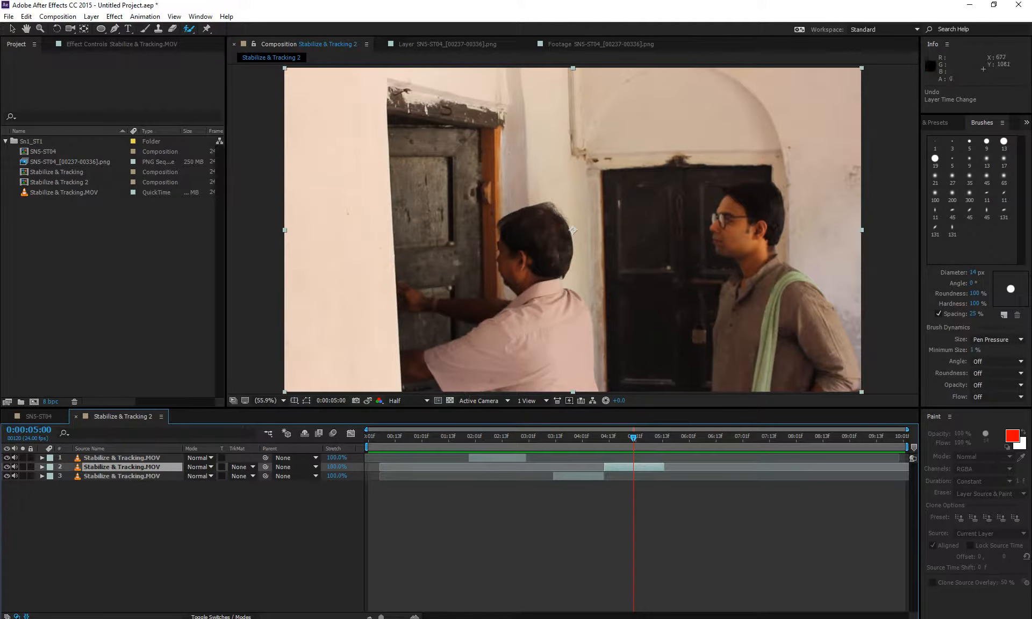
click(350, 618)
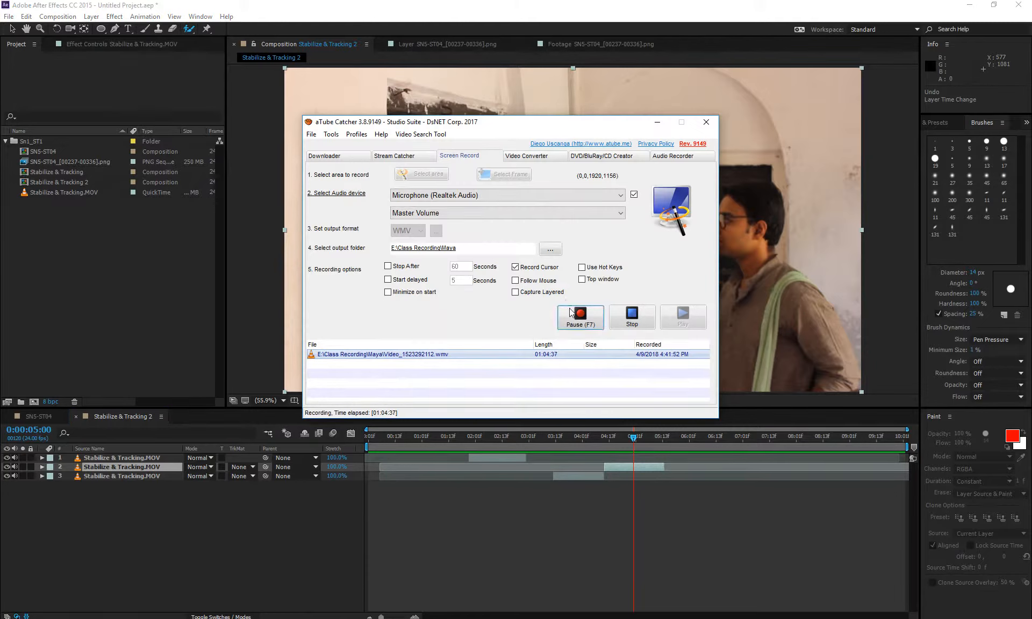
click(656, 122)
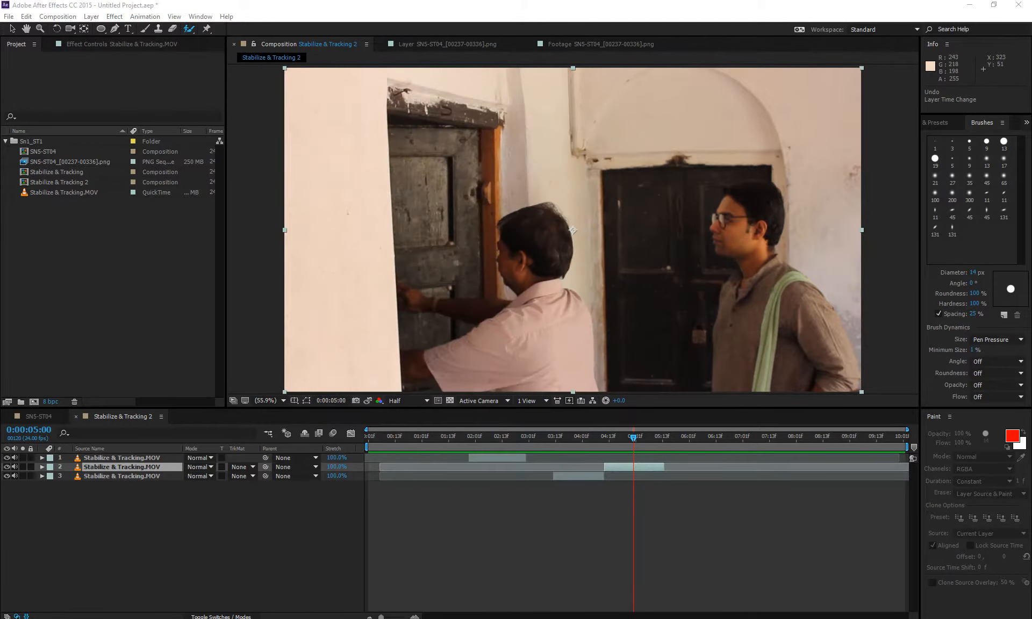
- Try a Time Stretch factor of 200 on layer 2, preview the slowed playback, and undo the stretch
click(334, 469)
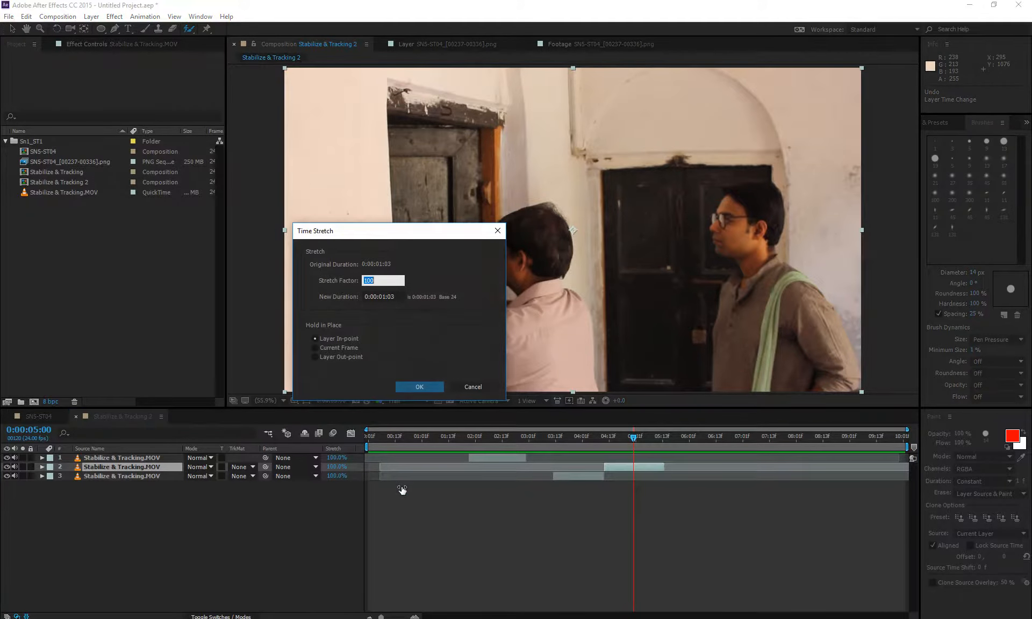
text(200)
key(Return)
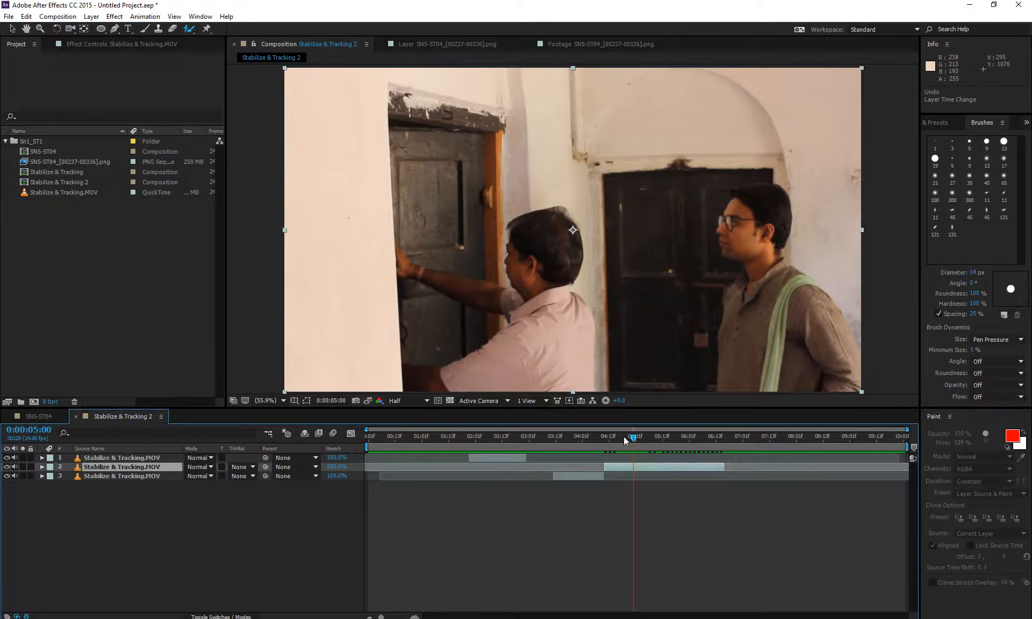
key(space)
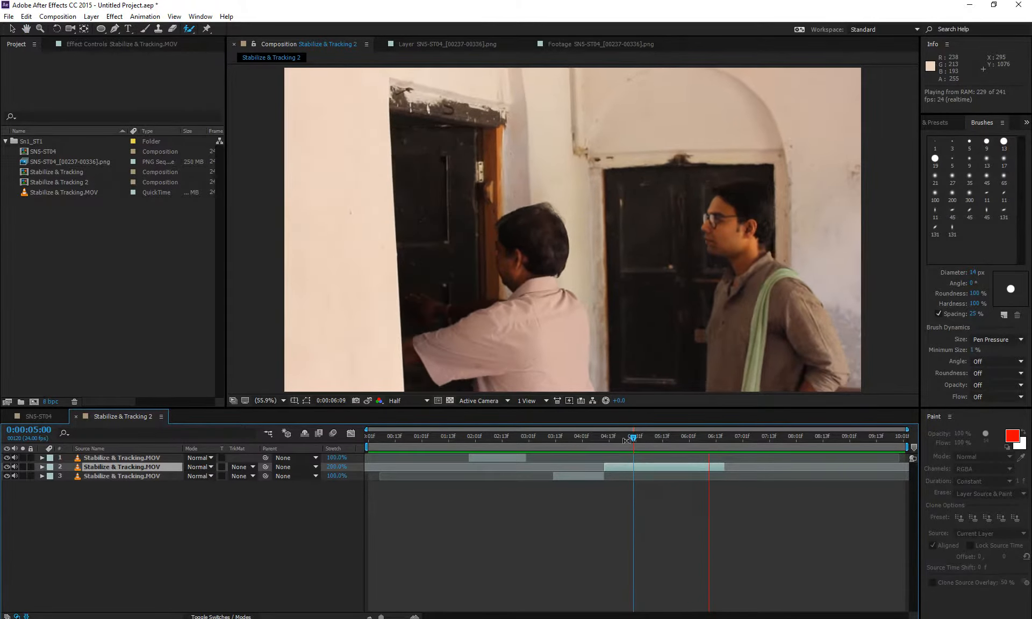
click(627, 440)
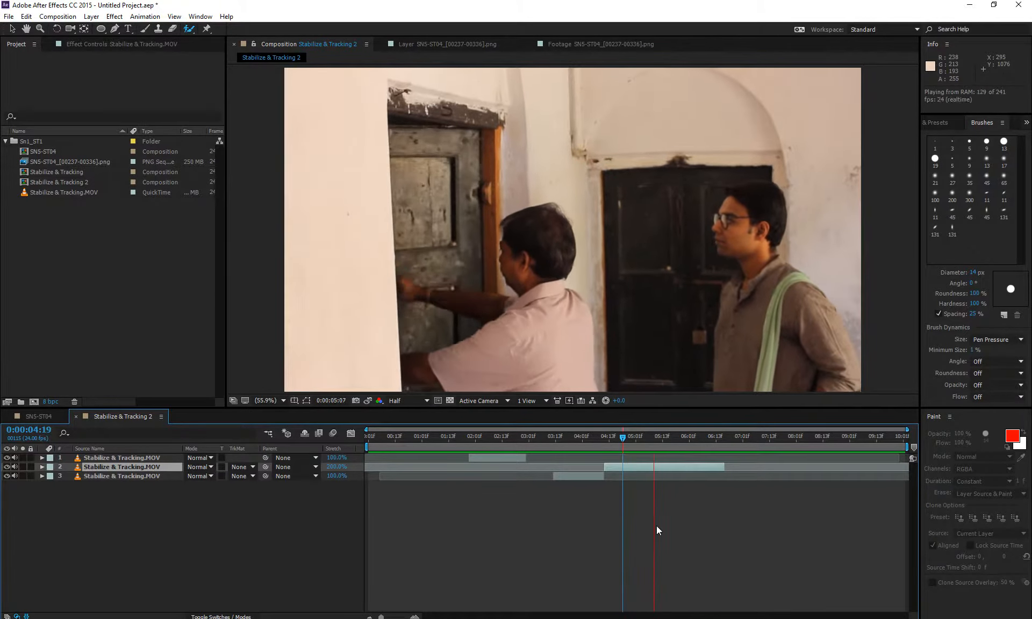
key(ctrl+z)
- Apply Freeze Frame to layer 2 at 0:00:05:00, try scrubbing over it, and undo the freeze
right_click(619, 470)
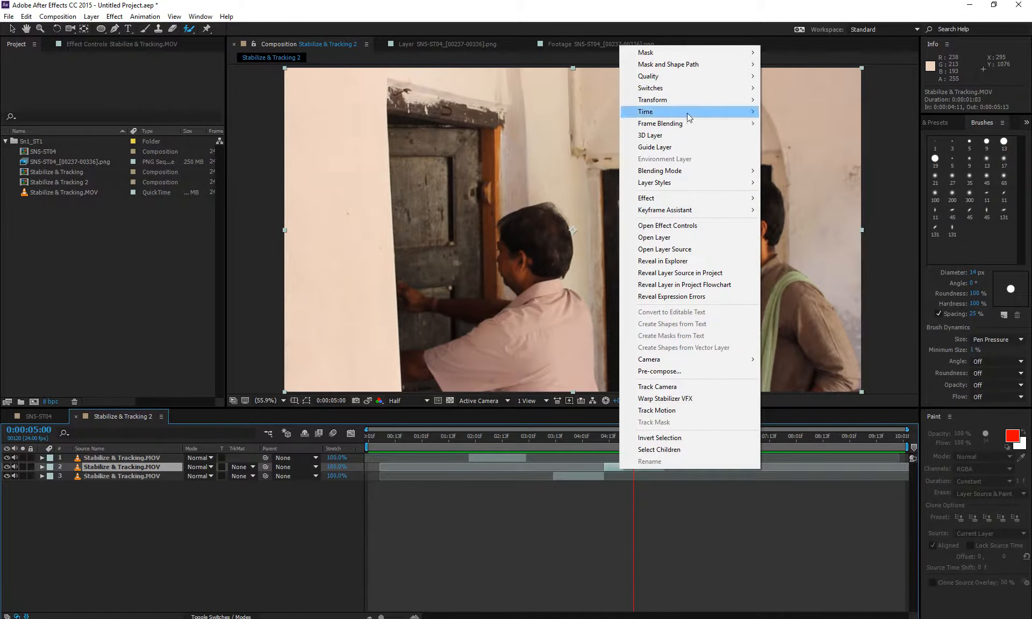
mouse_move(687, 113)
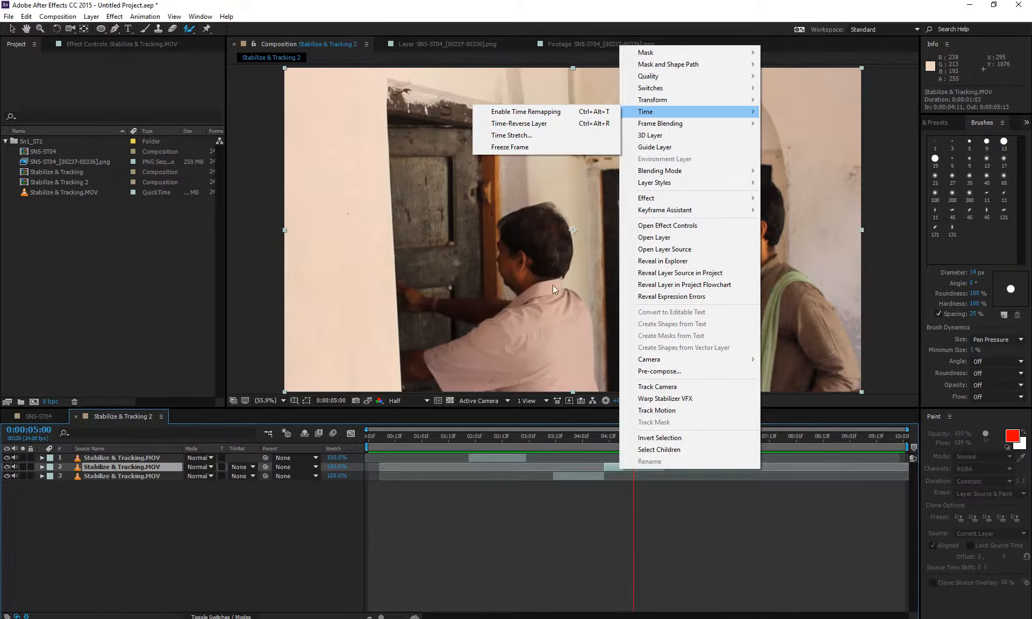
click(506, 146)
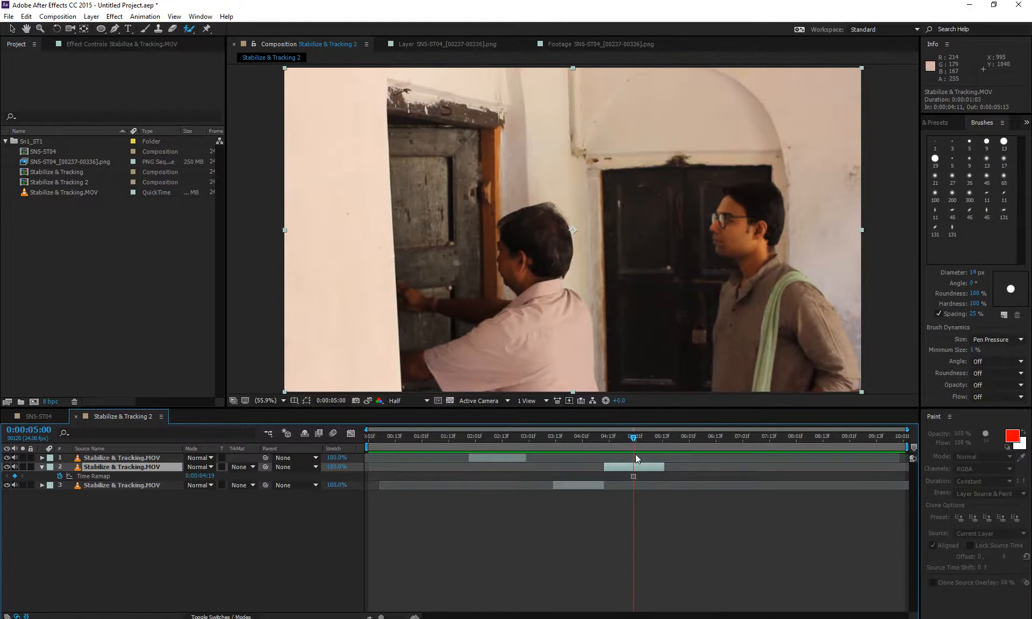
drag(631, 442, 631, 498)
key(ctrl+z)
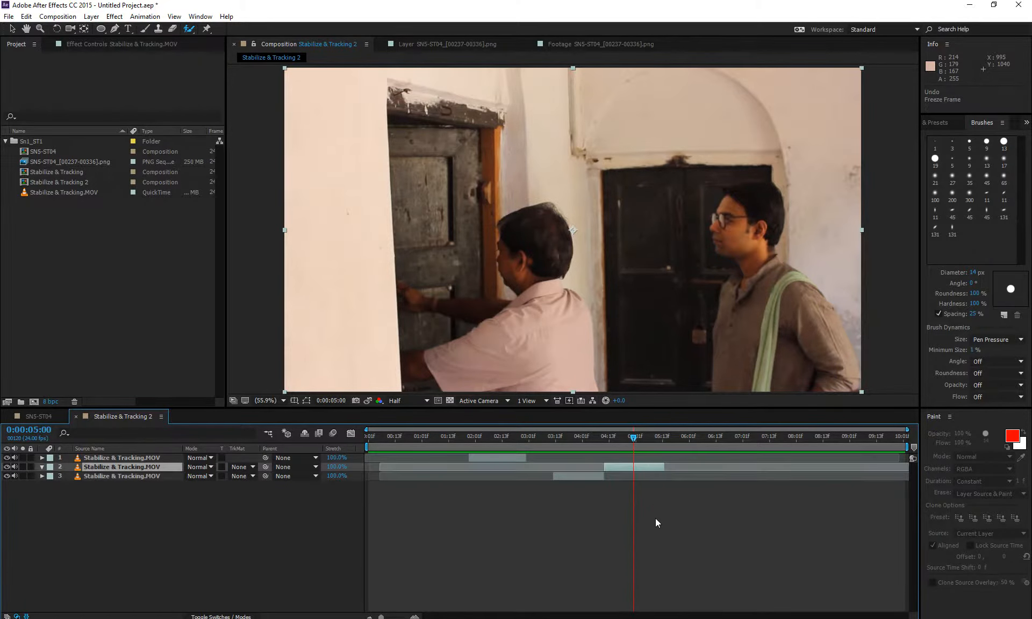
- Examine the list of columns available for the timeline, then deselect all layers
right_click(339, 450)
mouse_move(370, 484)
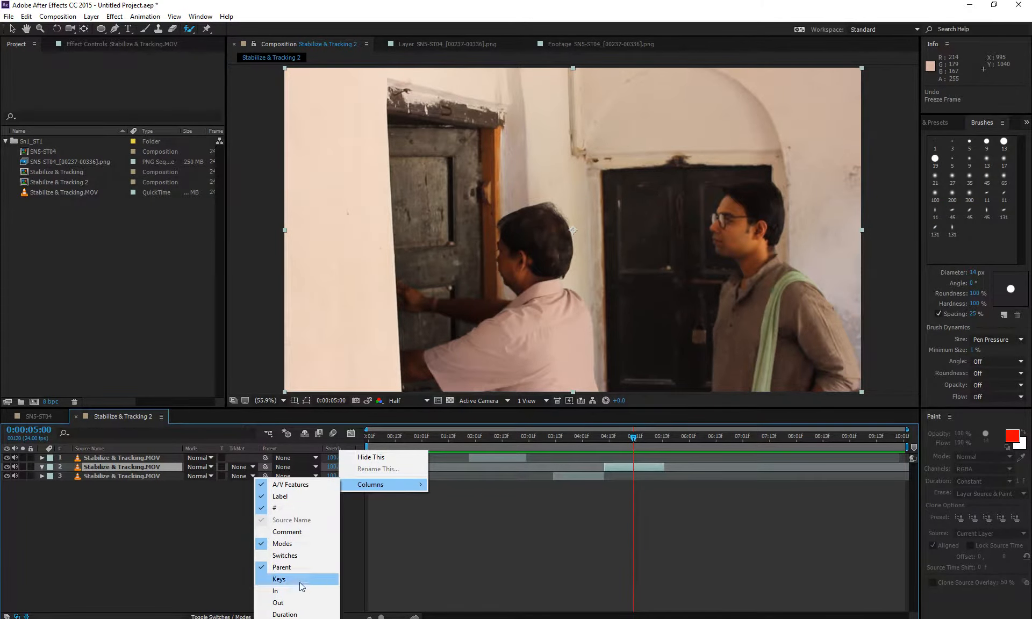
click(163, 556)
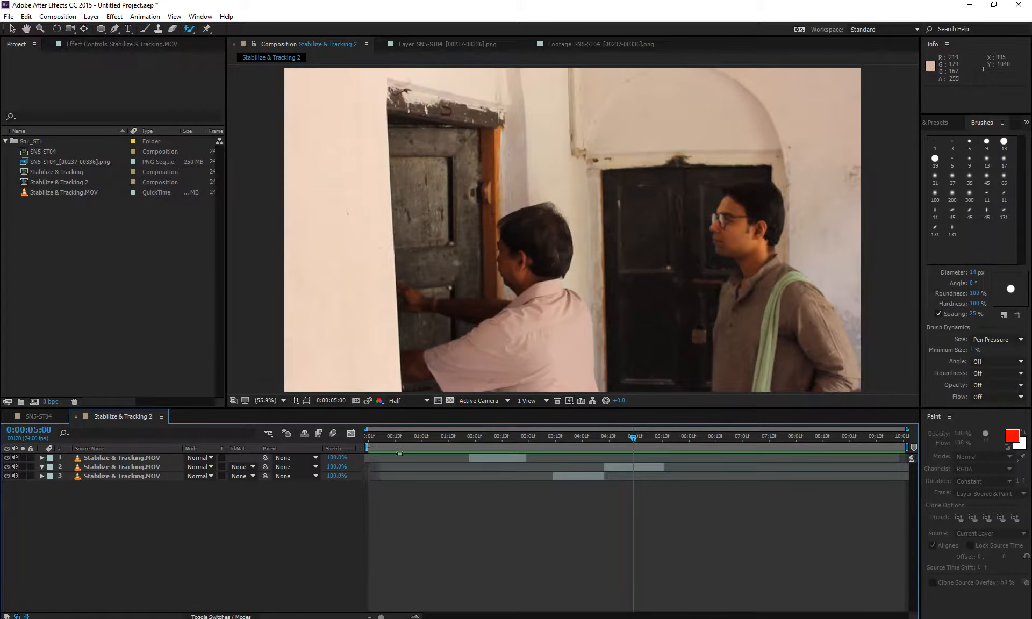
- Set the work area from 0:00:02:02 to 0:00:05:08 and preview its playback
mouse_move(905, 445)
mouse_down()
mouse_move(852, 478)
mouse_move(671, 527)
mouse_move(651, 558)
mouse_up()
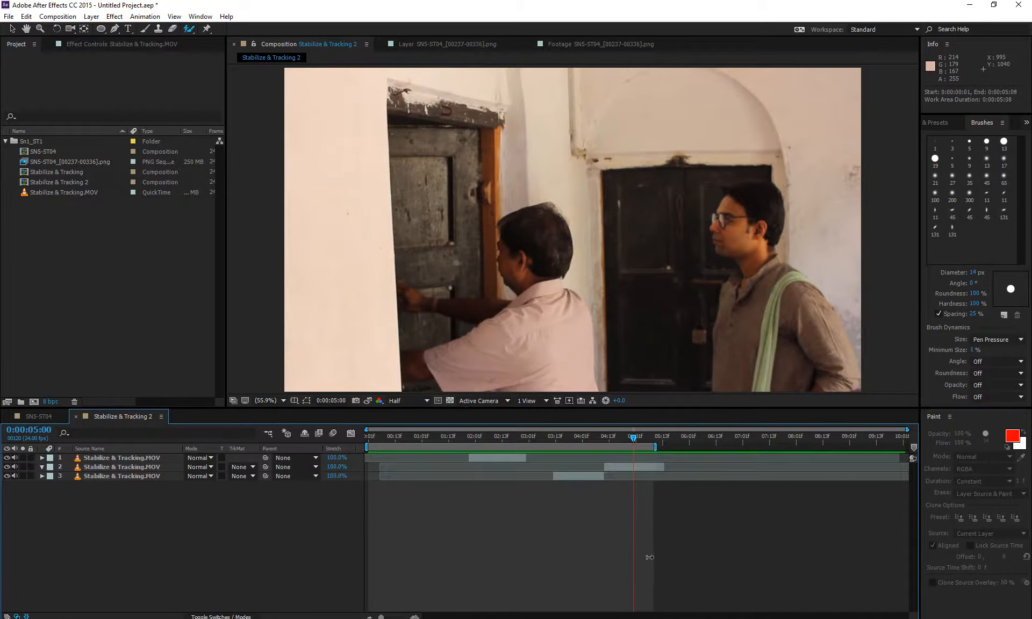
drag(366, 447, 475, 447)
key(space)
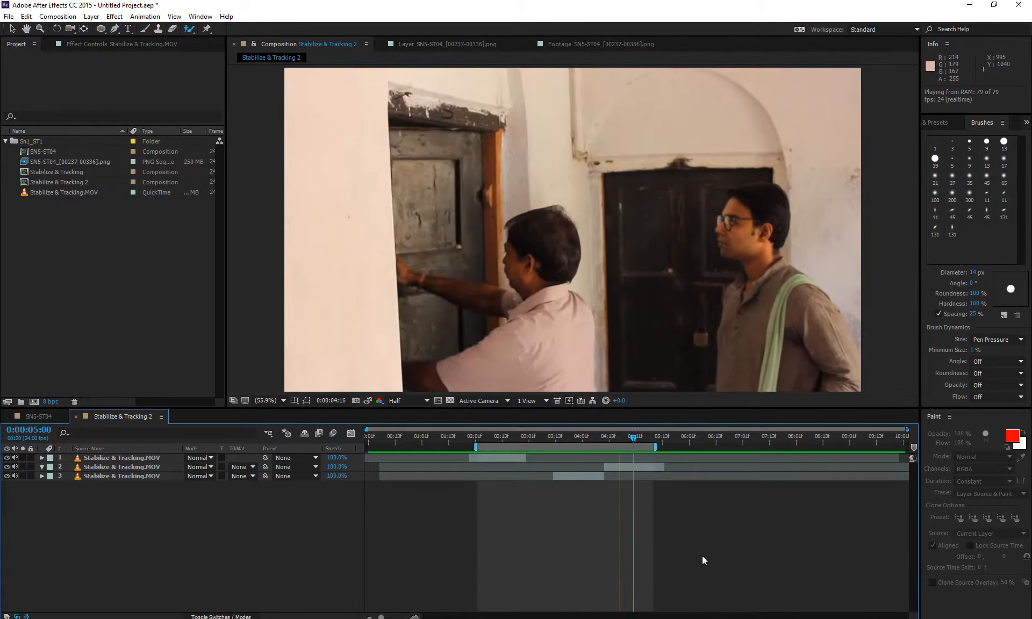
key(space)
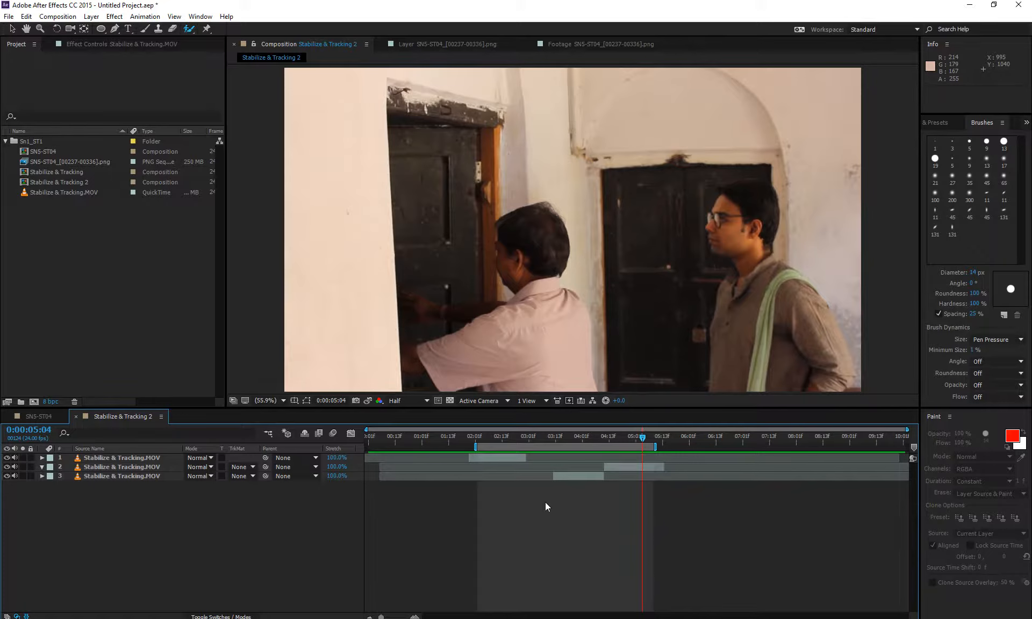
click(475, 448)
- Examine the background color in the composition's settings and close them without changes
right_click(188, 514)
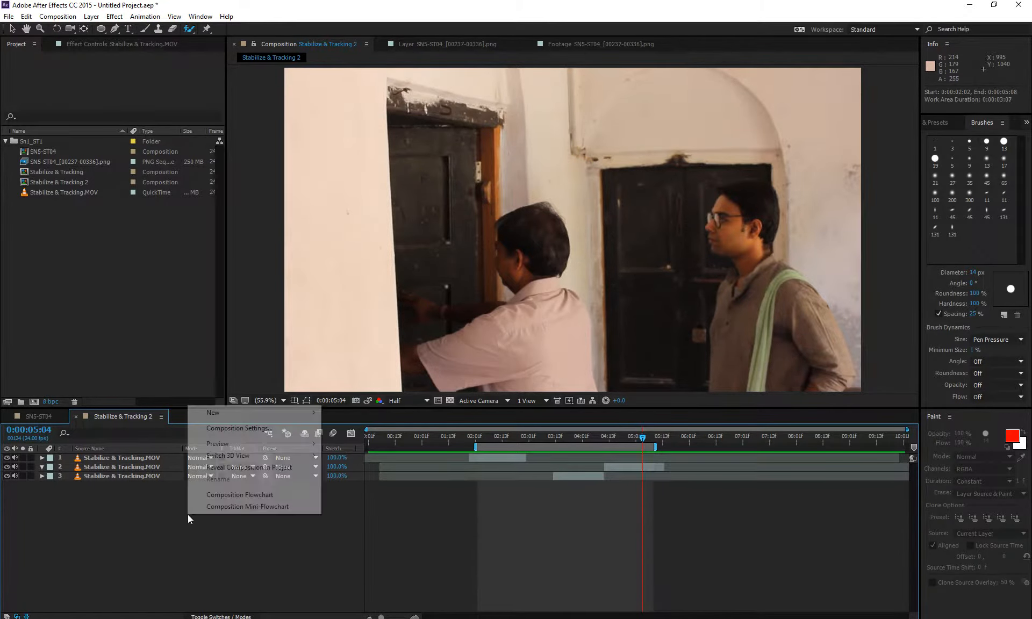
click(251, 428)
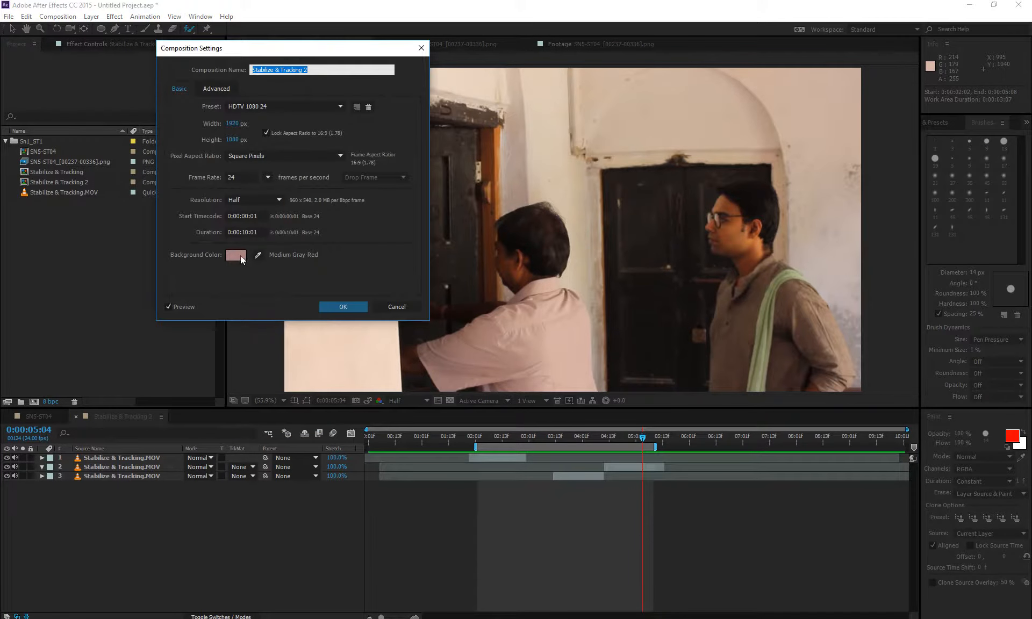
click(390, 303)
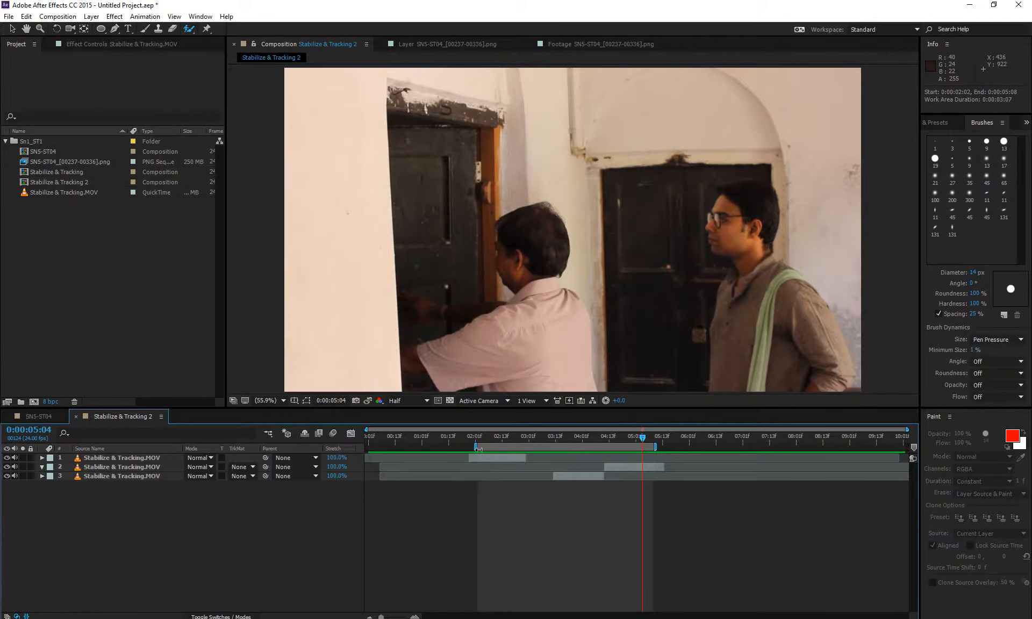
- Set the work area start to 0:00:01:22 and preview its playback
drag(476, 447, 470, 453)
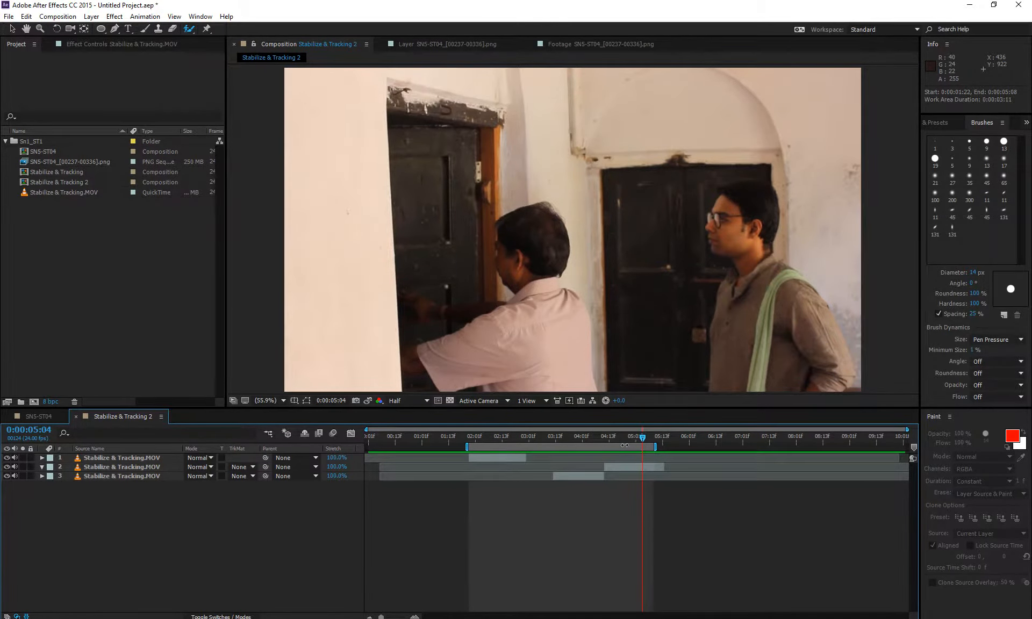
drag(612, 438, 490, 470)
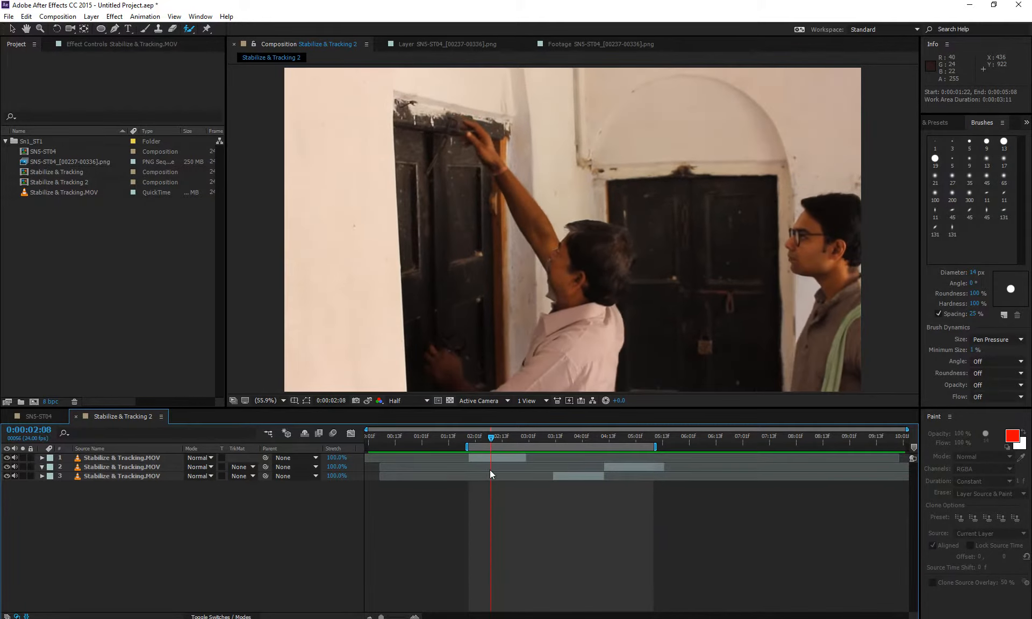
key(space)
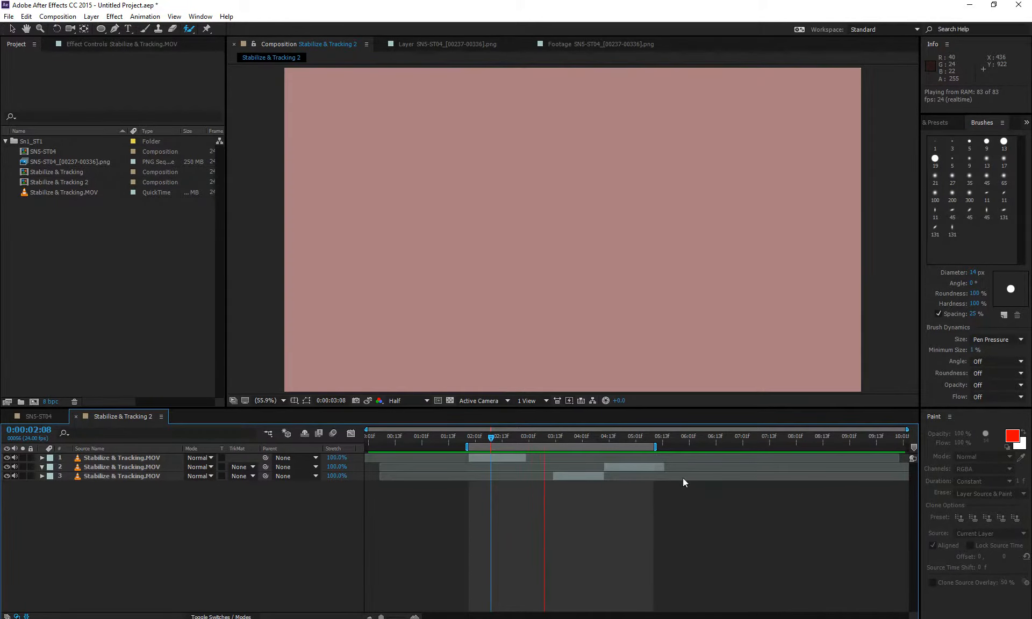
key(space)
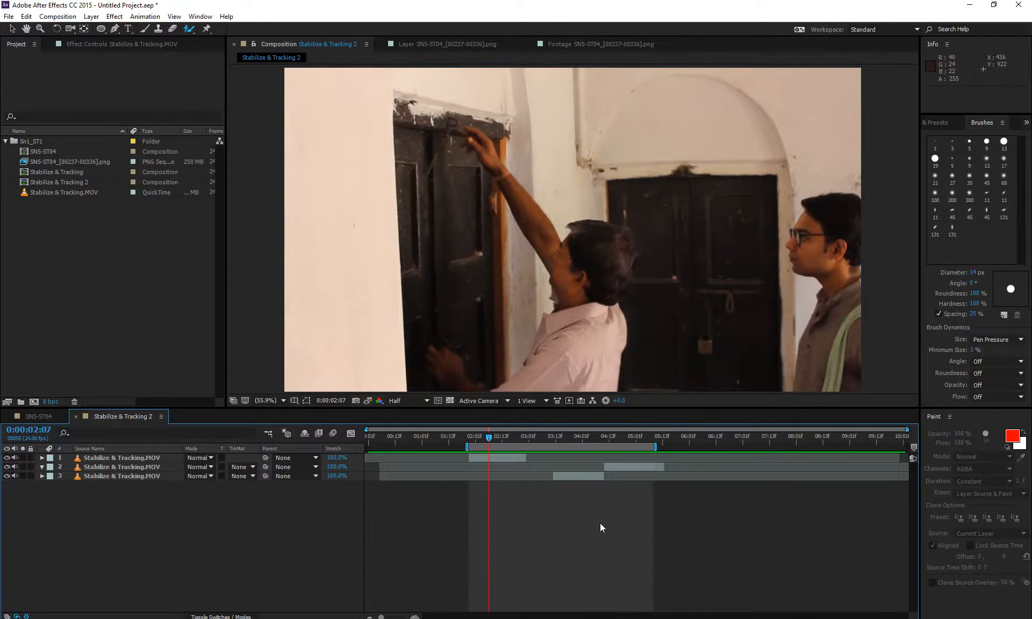
- Set the work area start to 0:00:02:06 and its end to 0:00:04:19 at the current-time indicator
mouse_move(485, 438)
mouse_down()
mouse_move(528, 437)
mouse_move(487, 454)
mouse_up()
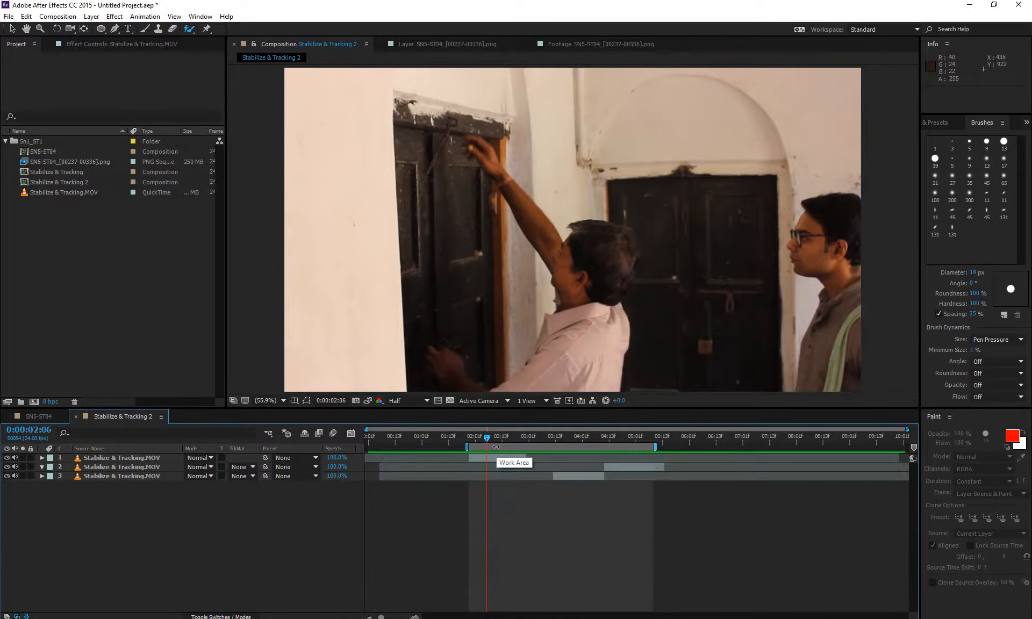
key(b)
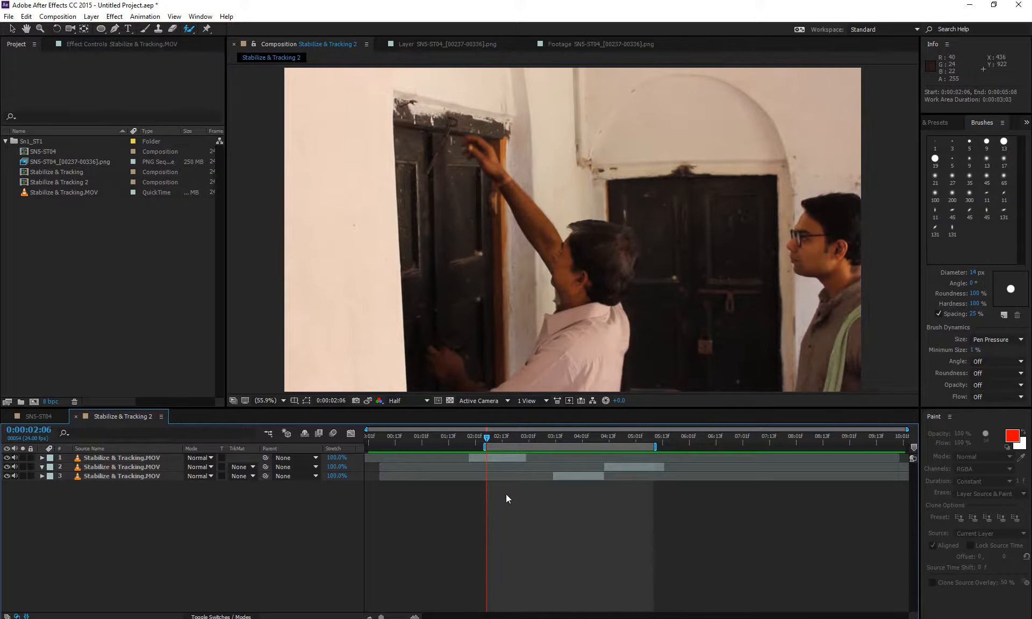
click(623, 437)
key(n)
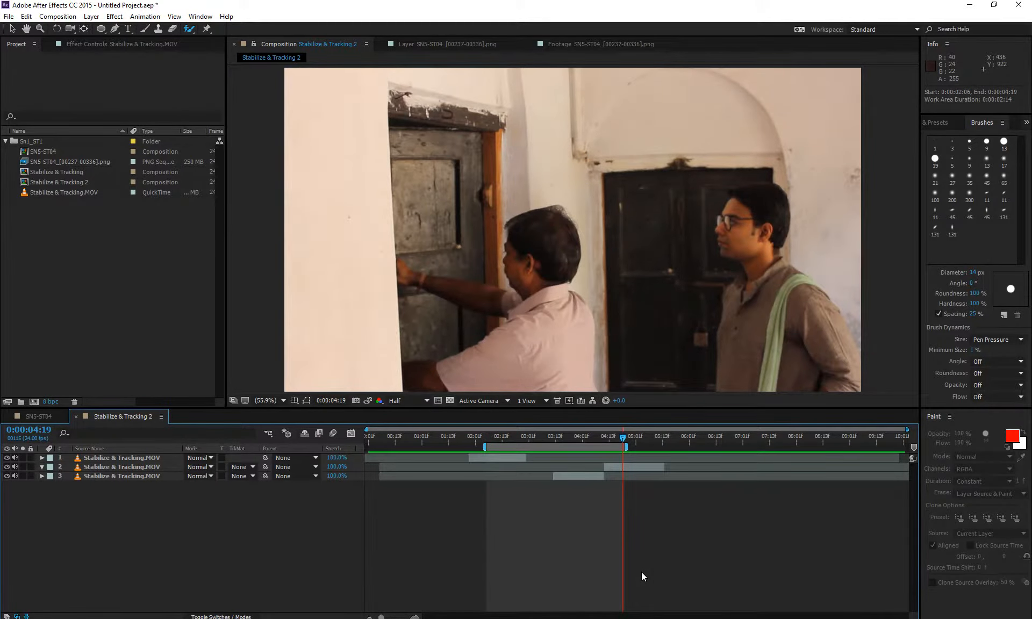
- Set the work area from 0:00:01:22 to 0:00:05:13 so it spans the visible clips of all three layers
drag(485, 447, 467, 448)
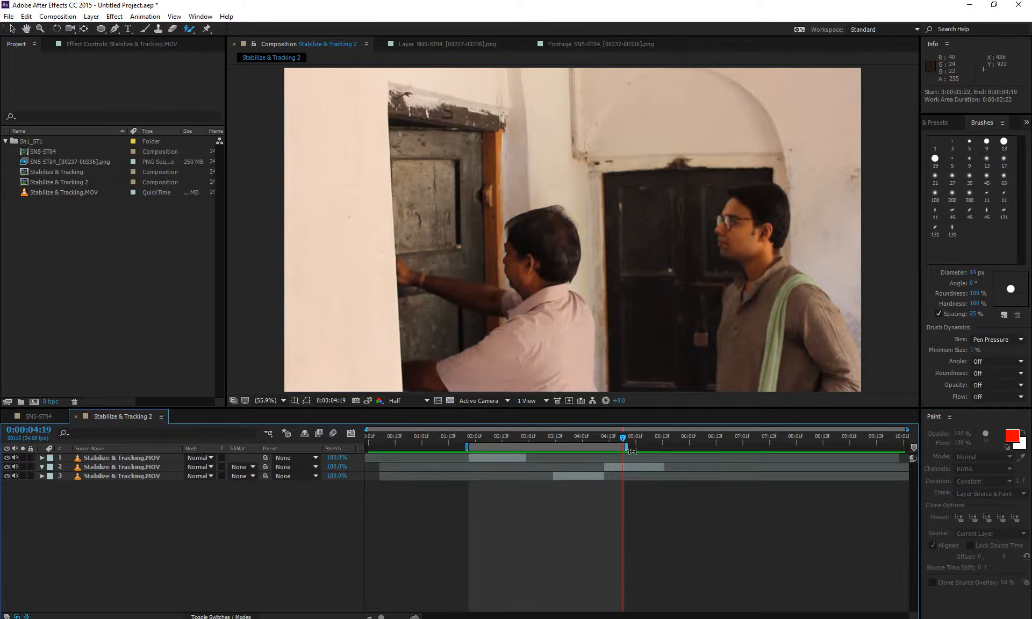
drag(632, 447, 663, 447)
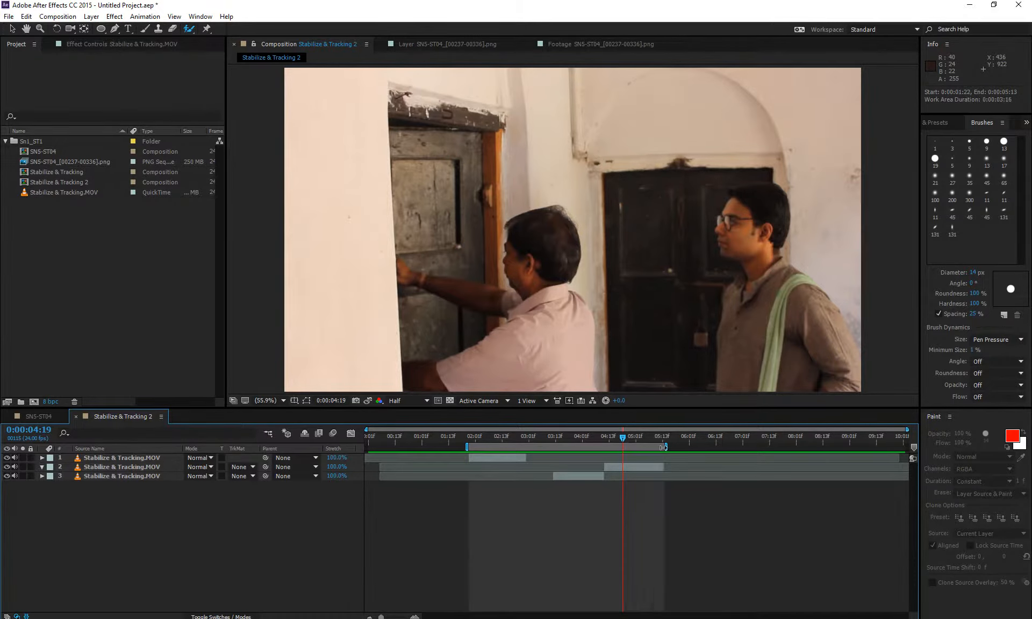
- Try trimming the composition to the work area, undo the trim, and scrub through the full timeline again
right_click(562, 450)
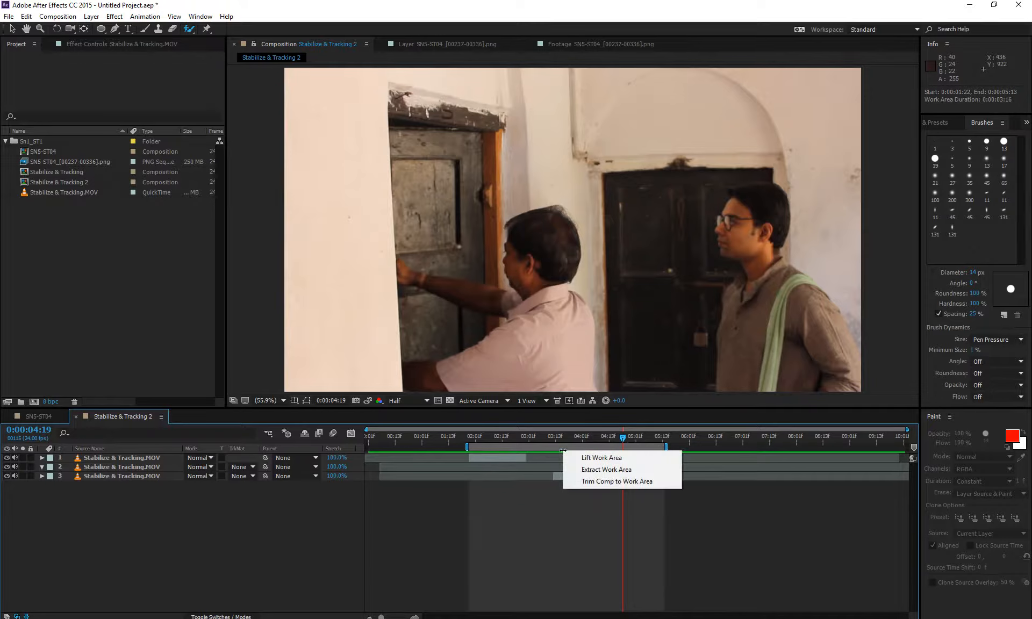
click(587, 484)
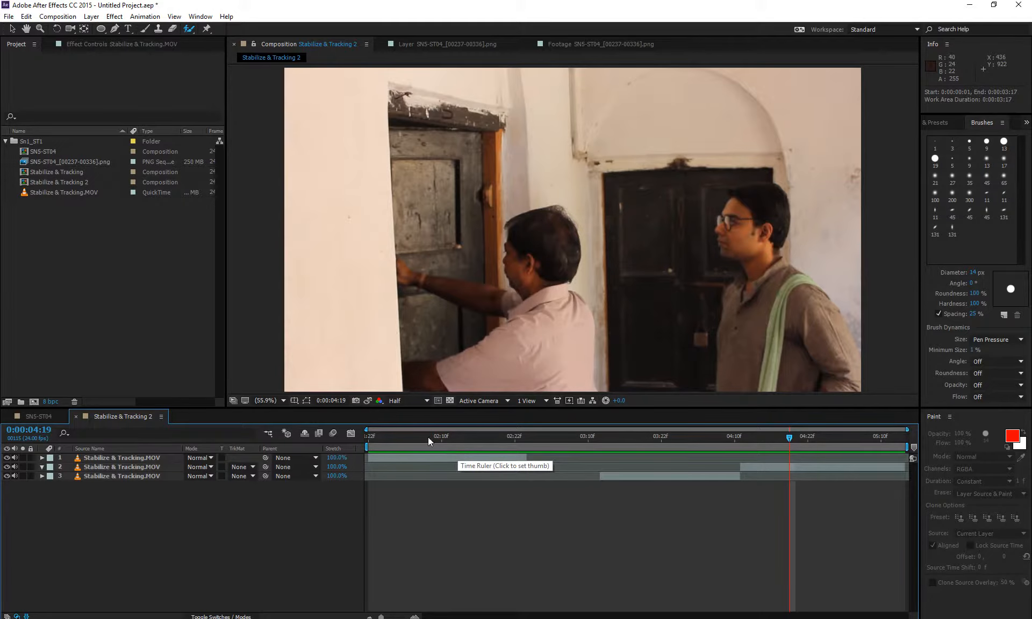
key(ctrl+z)
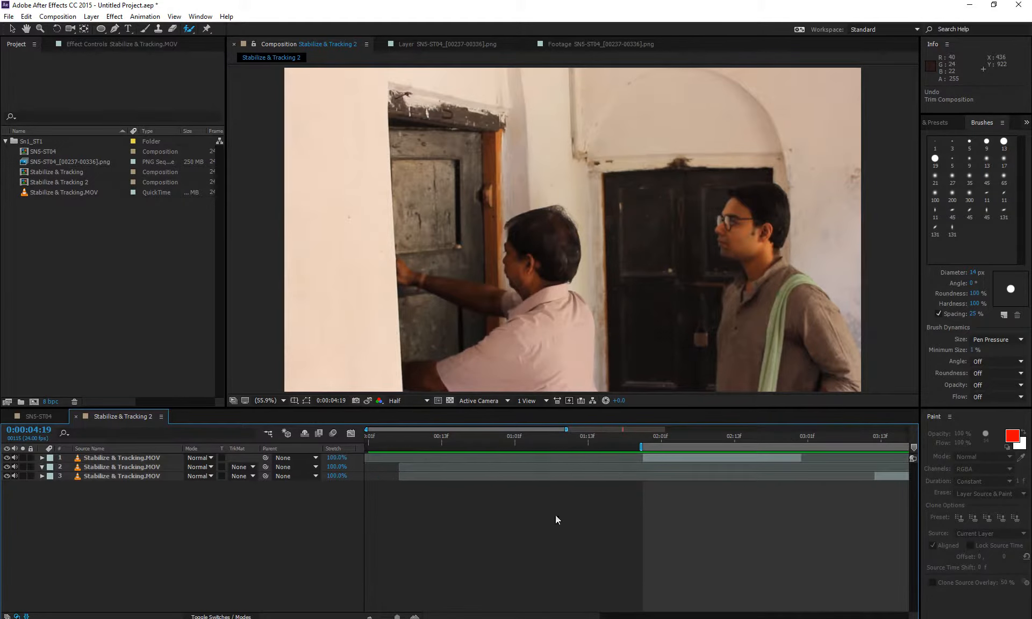
drag(397, 617, 381, 617)
drag(438, 441, 479, 487)
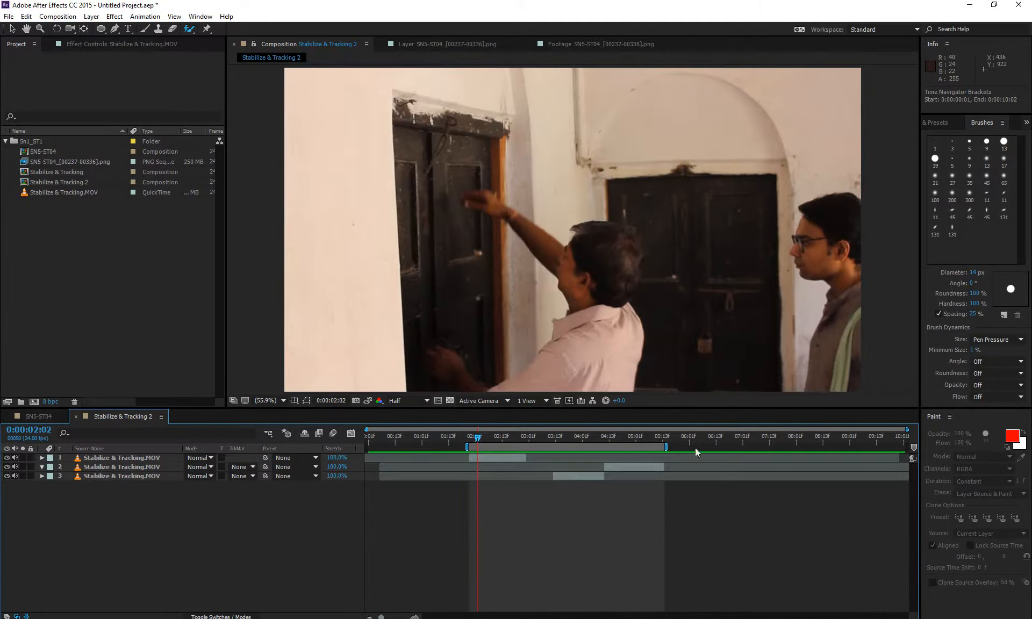
drag(666, 435, 635, 491)
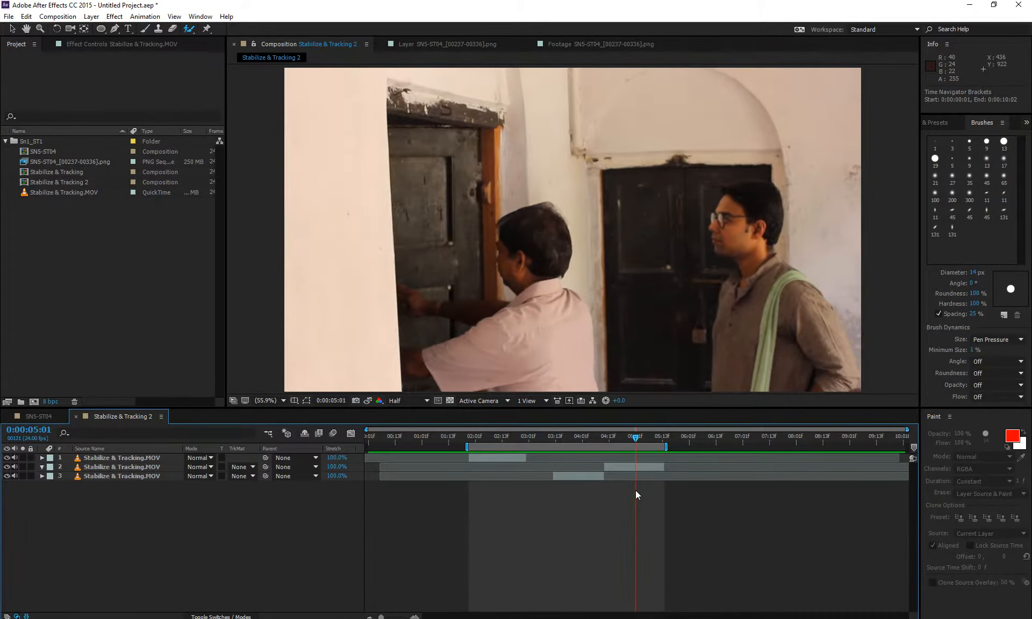
- Try pre-composing all three layers with all attributes moved into a new composition, and undo it
drag(253, 541, 147, 456)
key(ctrl+shift+c)
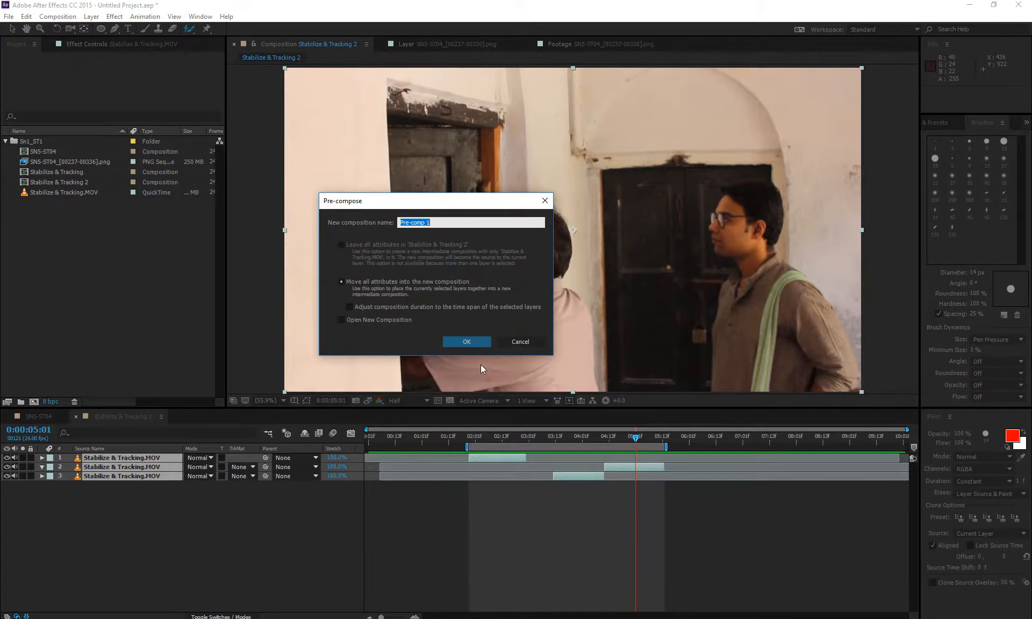
click(468, 342)
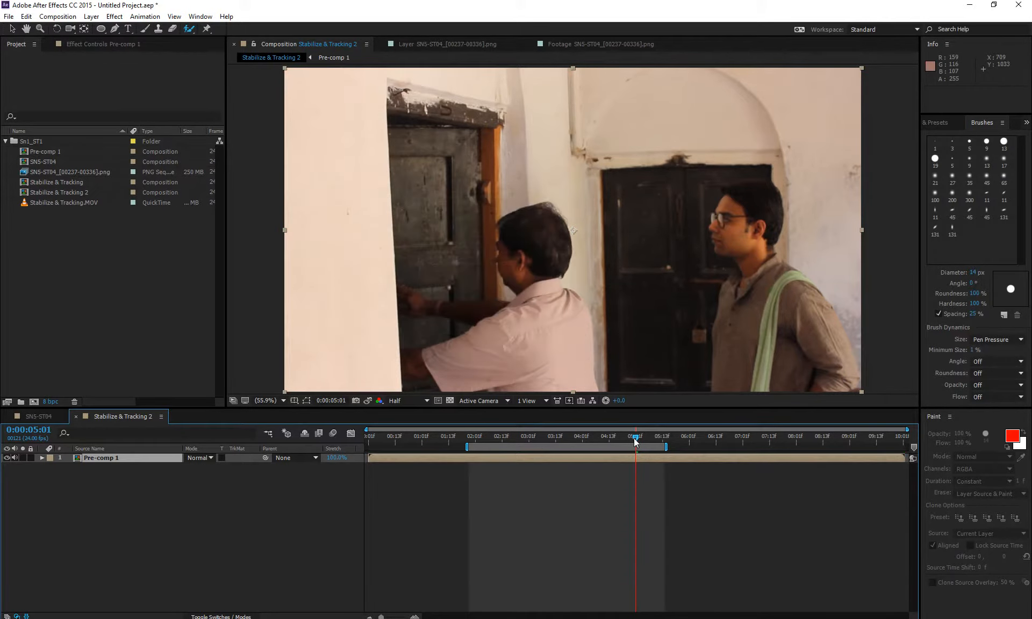
mouse_move(635, 442)
mouse_down()
mouse_move(426, 456)
mouse_move(617, 442)
mouse_up()
key(ctrl+z)
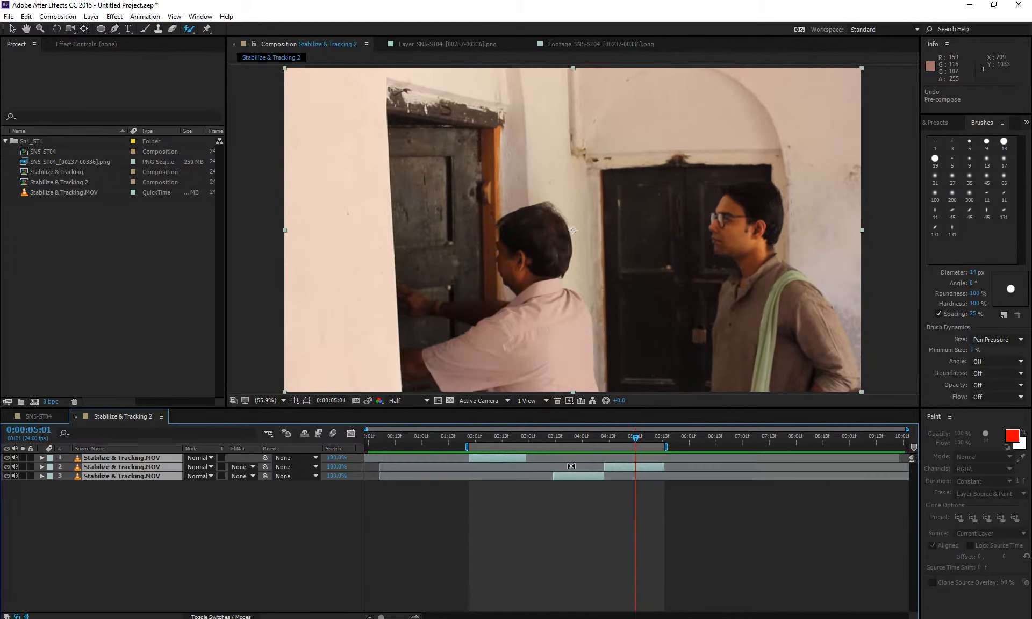
- Trim the composition to the work area
right_click(531, 447)
click(540, 476)
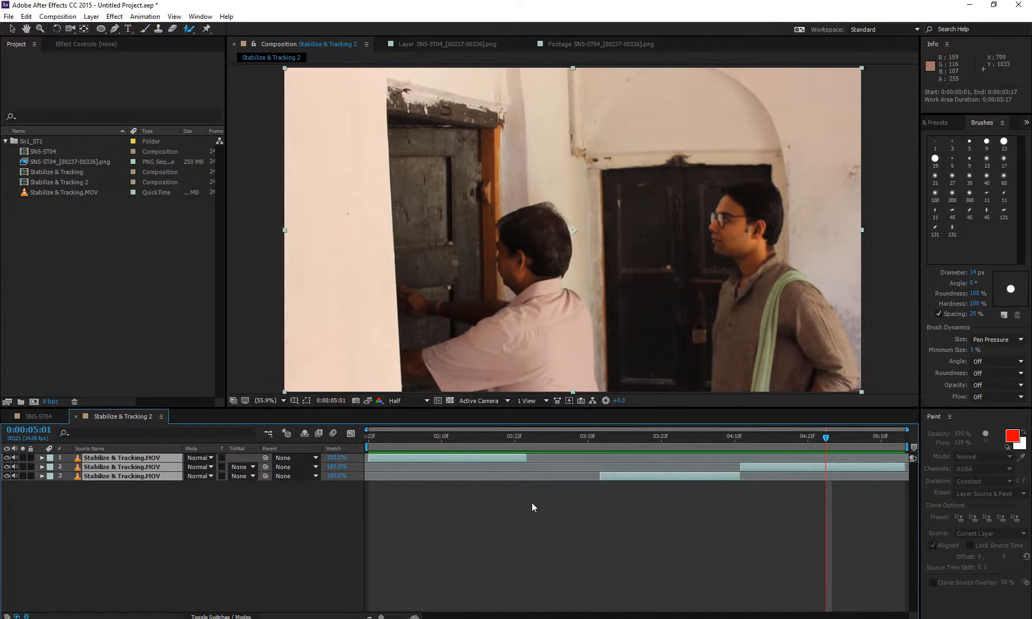
- Try pre-composing the three layers of the trimmed composition, scrub over the result, and undo it
key(ctrl+shift+c)
click(467, 342)
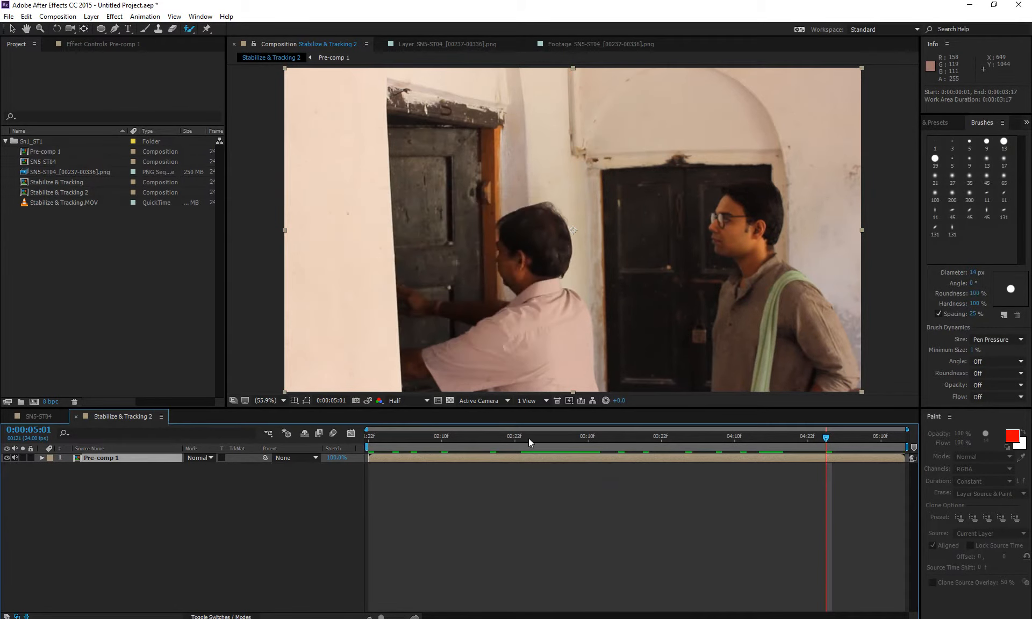
drag(527, 438, 939, 456)
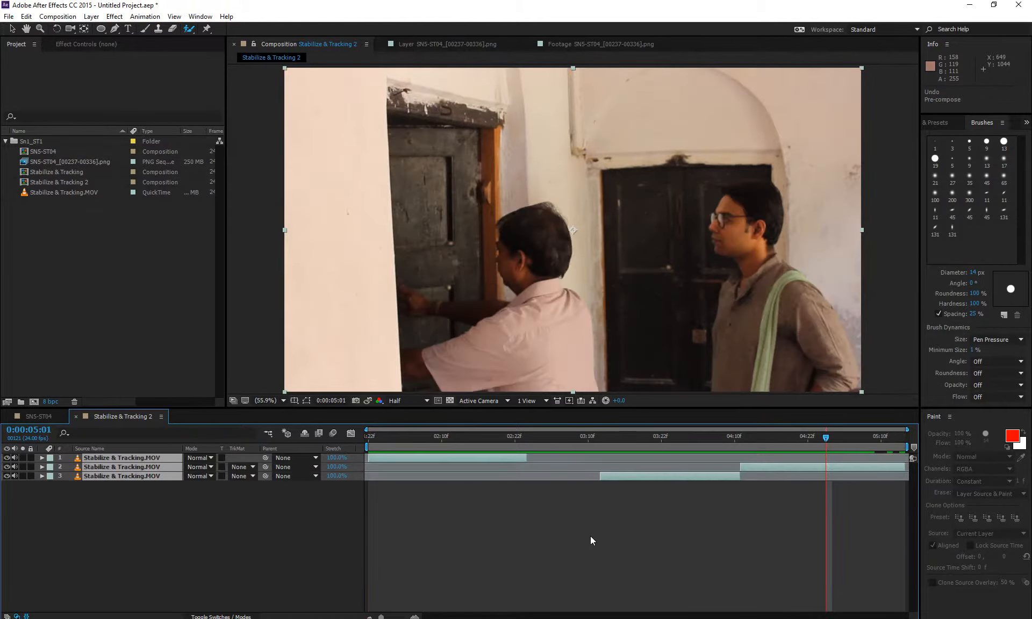
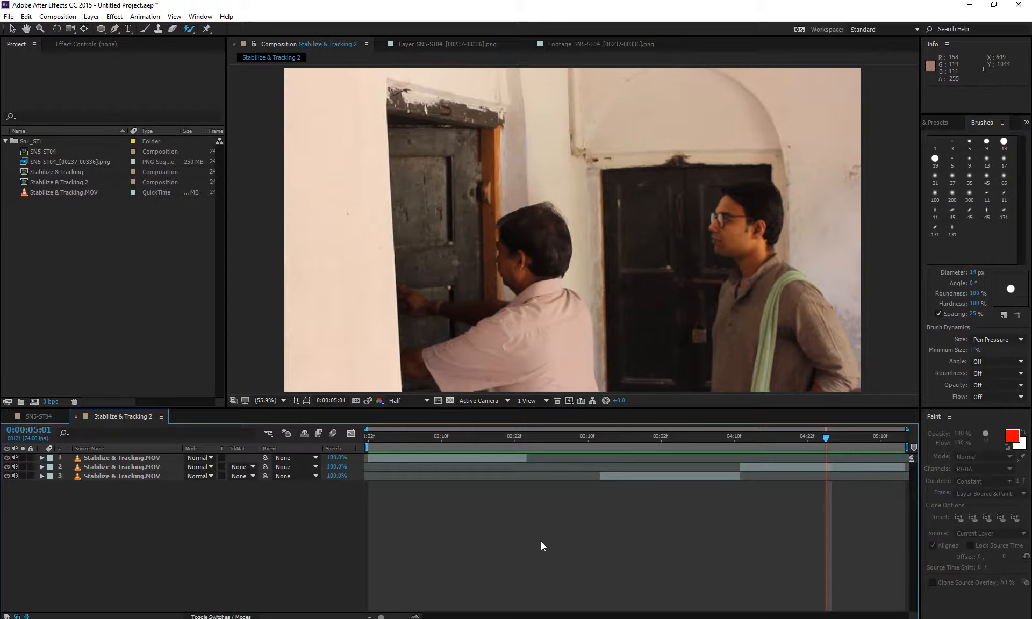
- Select layers 2 and 3 by number, cycle the selection up and down the layer stack, and deselect all layers
key(KP_2)
key(KP_3)
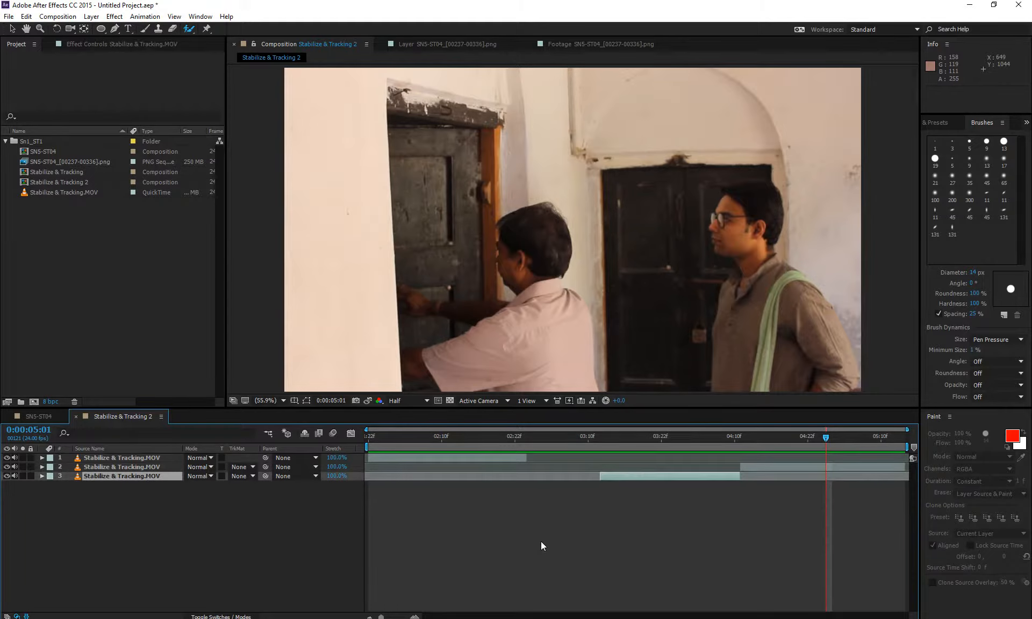
key(ctrl+Up)
key(ctrl+Up)
key(ctrl+Down)
key(ctrl+Down)
key(ctrl+Up)
key(ctrl+Up)
key(ctrl+Down)
key(ctrl+Down)
key(ctrl+Up)
key(ctrl+Up)
key(ctrl+Down)
key(ctrl+Down)
click(528, 528)
- Add layer markers to layer 1 at 0:00:02:10 and 0:00:02:21
drag(472, 443, 439, 449)
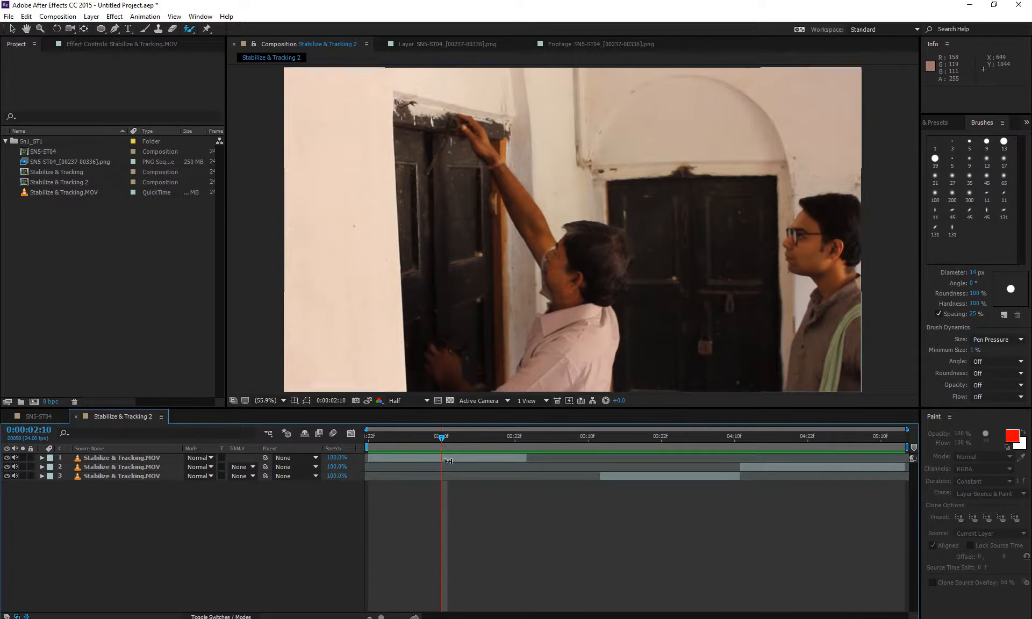
click(448, 458)
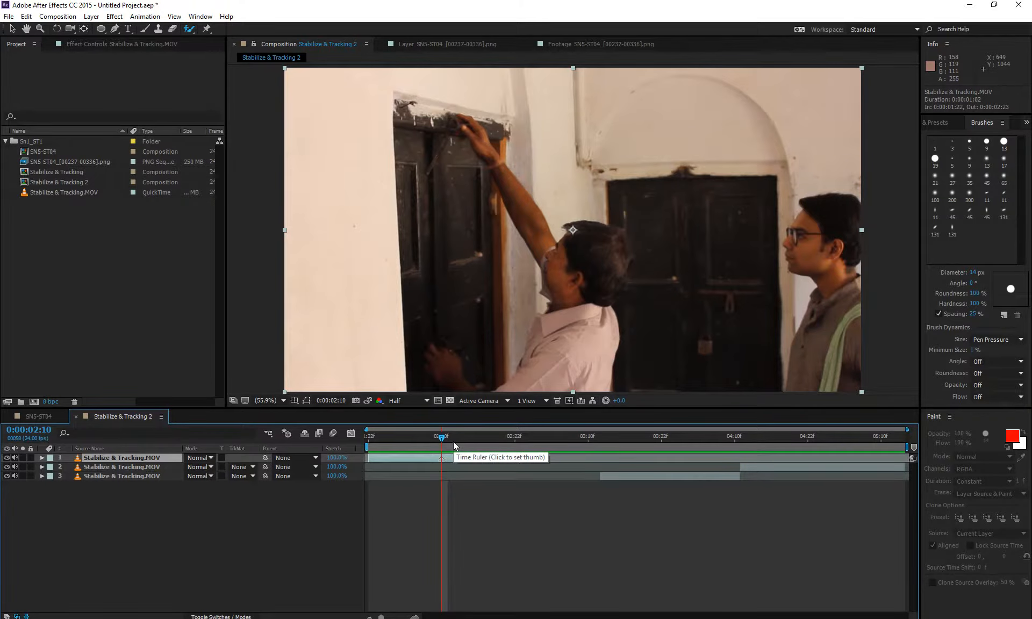
drag(454, 440, 508, 439)
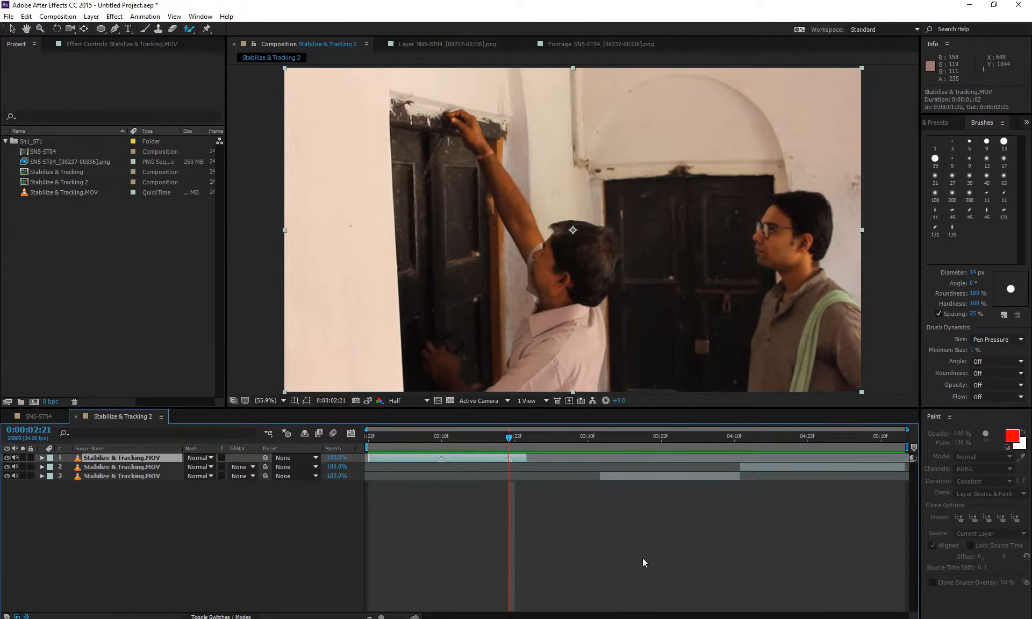
- Add a layer marker to layer 3 at 0:00:03:23
click(663, 476)
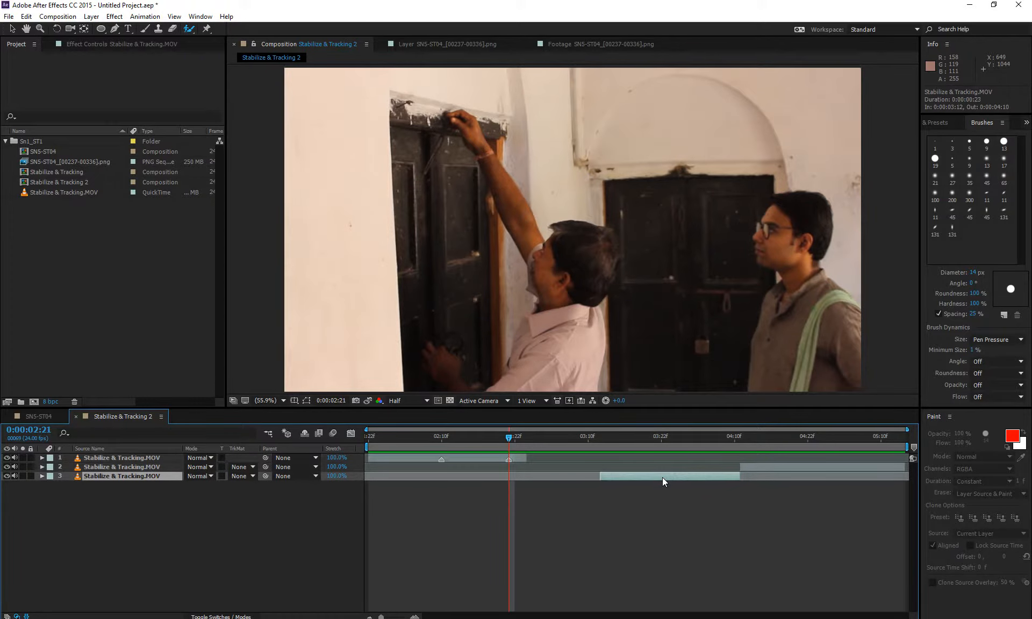
click(668, 437)
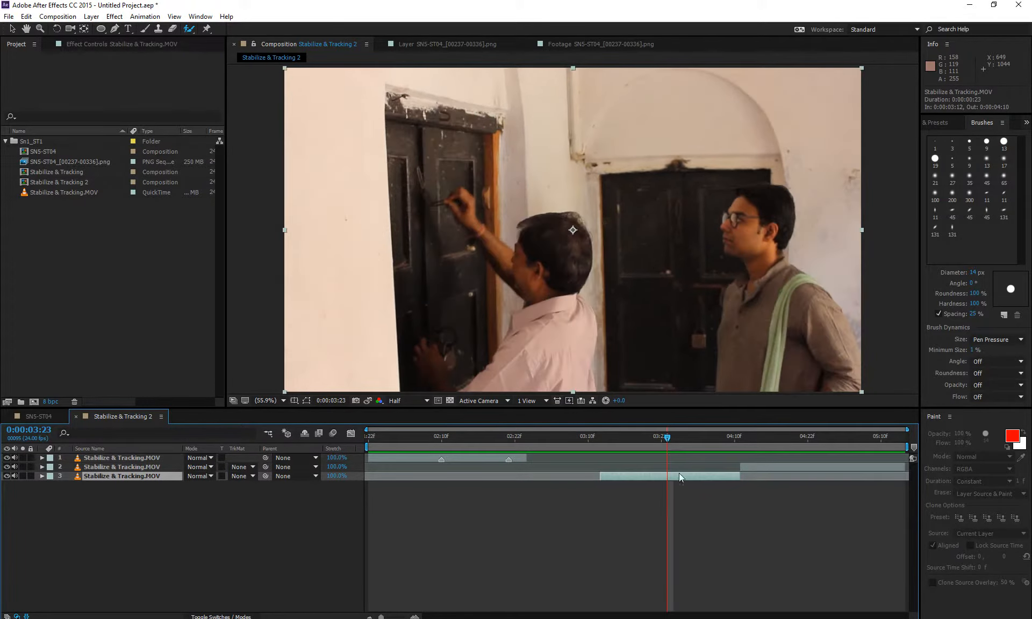
key(KP_Multiply)
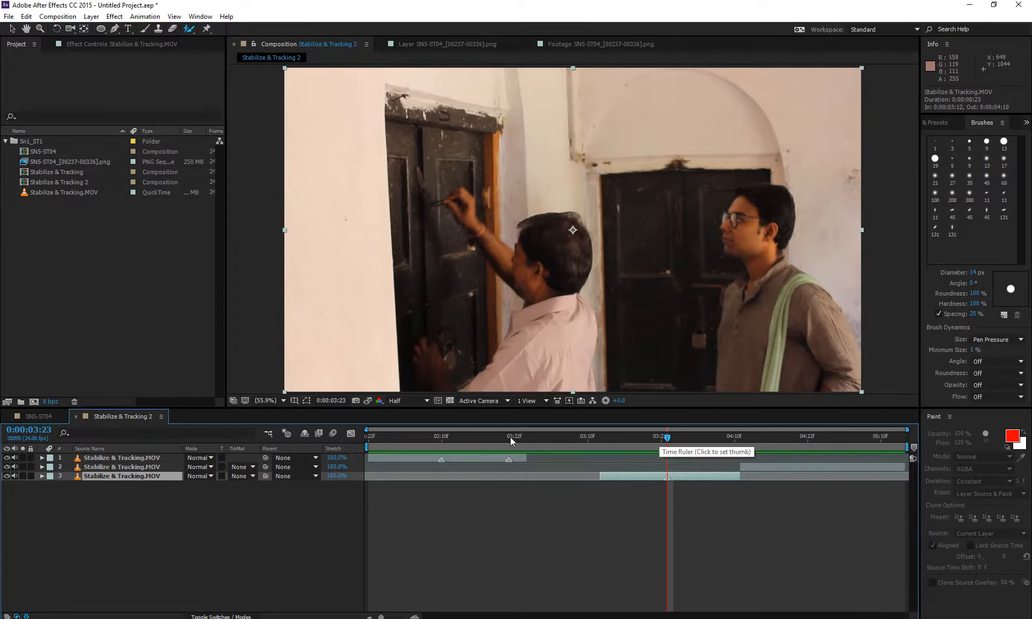
- Deselect all layers and add a marker at 0:00:03:13 with no layer selected
drag(517, 433, 449, 460)
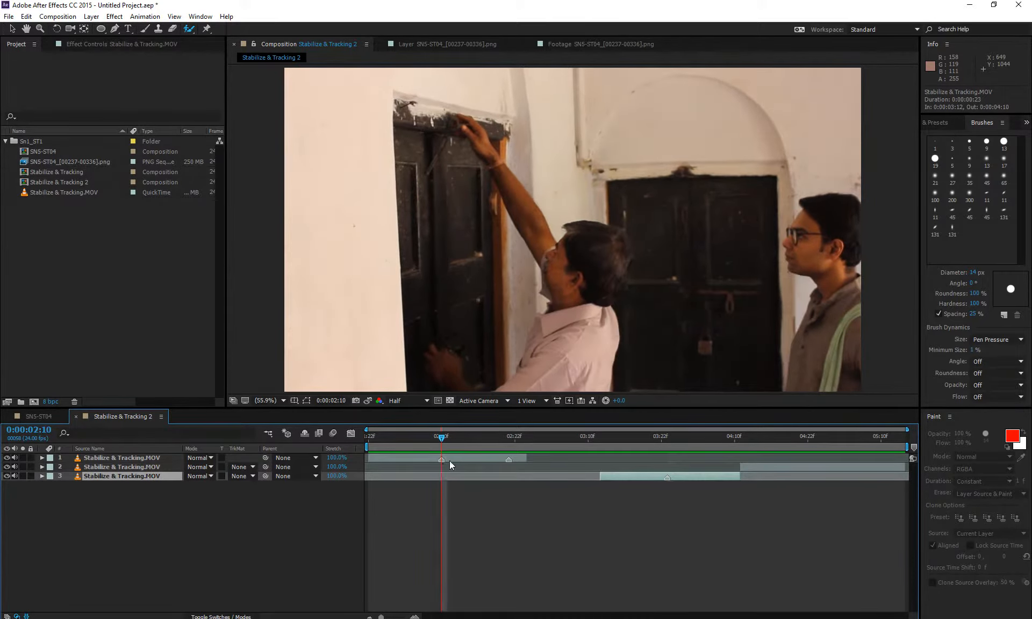
click(503, 518)
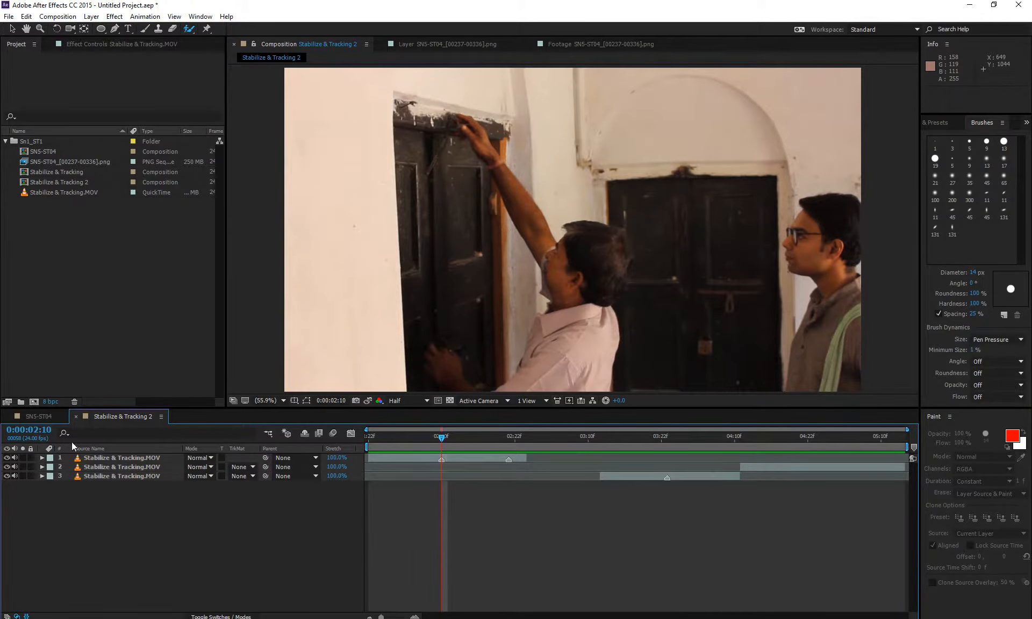
drag(480, 434, 570, 435)
click(606, 437)
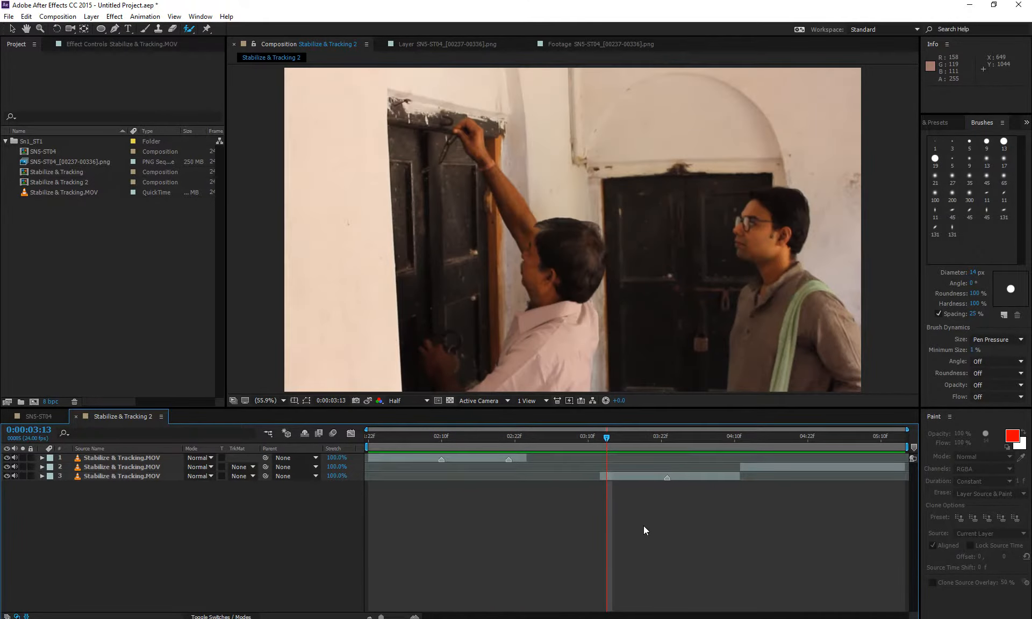
key(KP_Multiply)
- Add the comment "yanchen is right" to layer 3's marker at 0:00:03:23
double_click(667, 477)
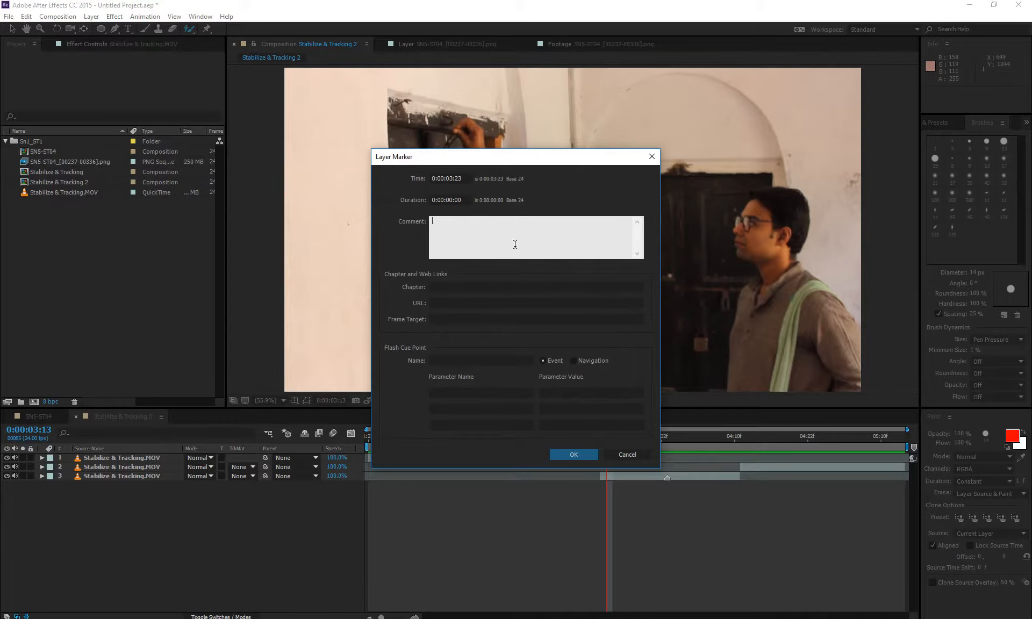
text(yanchen is right)
click(562, 453)
- Move the current time to 0:00:03:21 and delete the commented marker from layer 3
drag(668, 445, 657, 481)
right_click(668, 481)
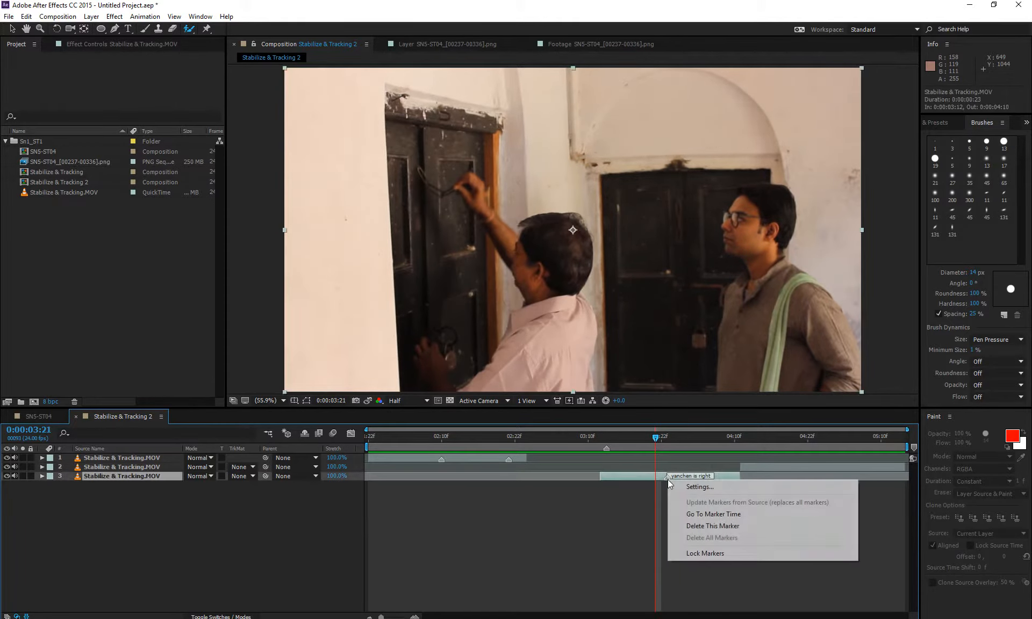
click(753, 529)
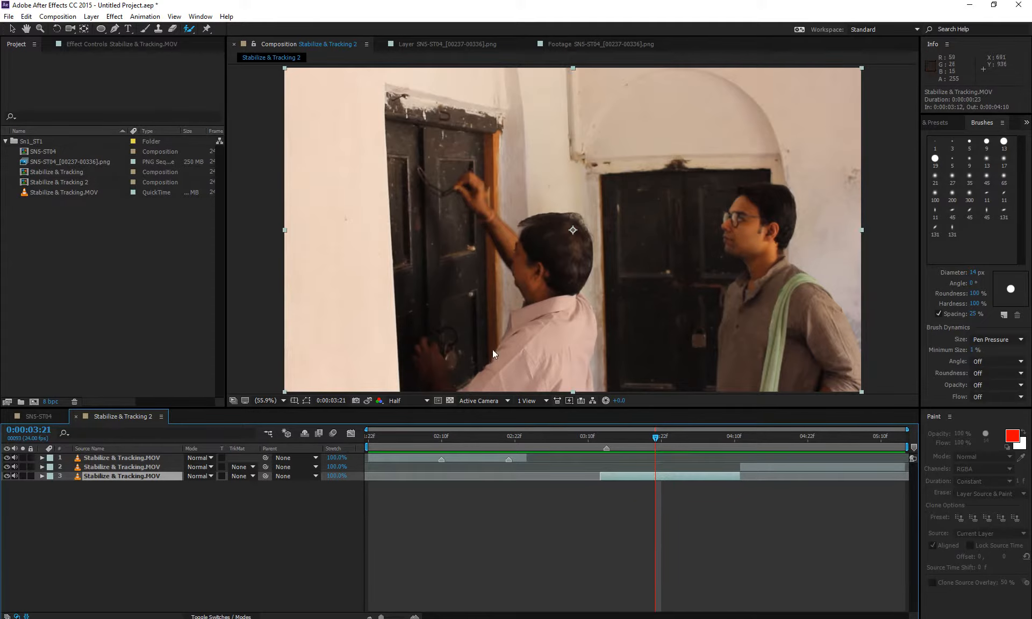
- Search the effects for "hls" and scale layer 3 to 118%
click(135, 45)
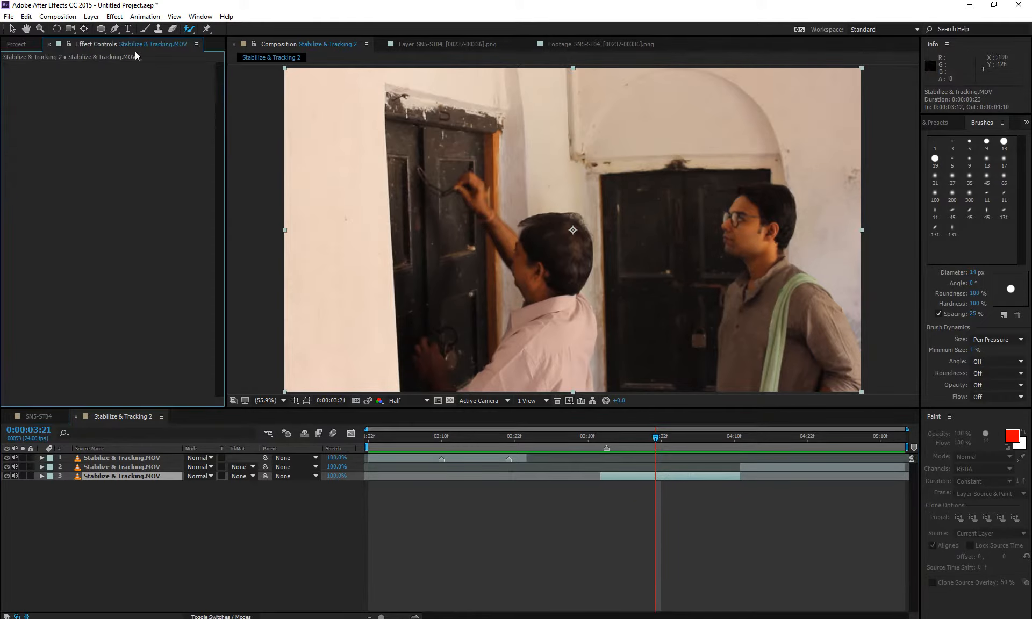
click(933, 122)
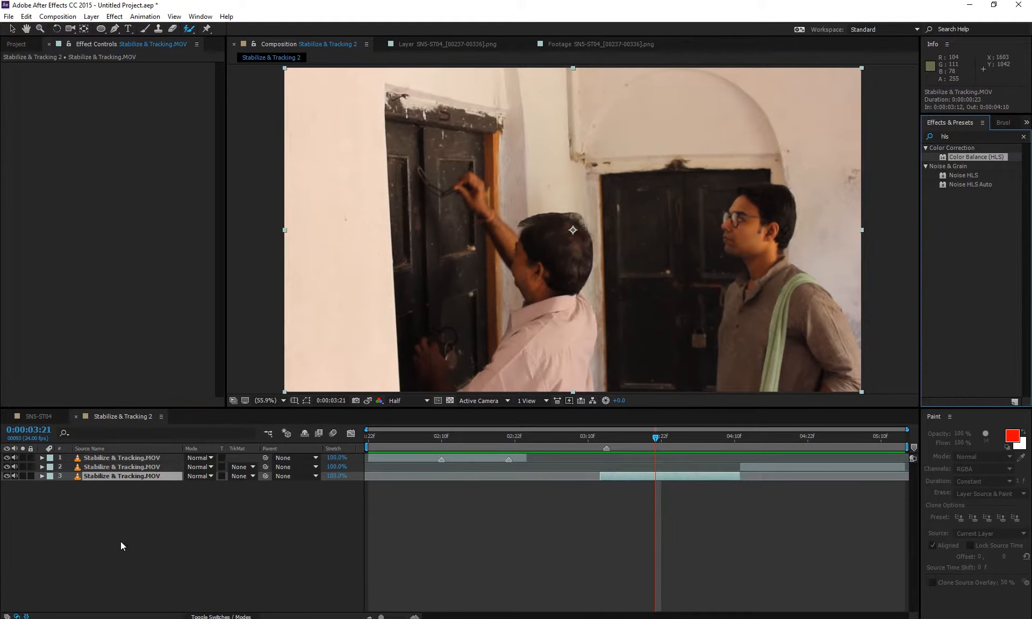
click(143, 477)
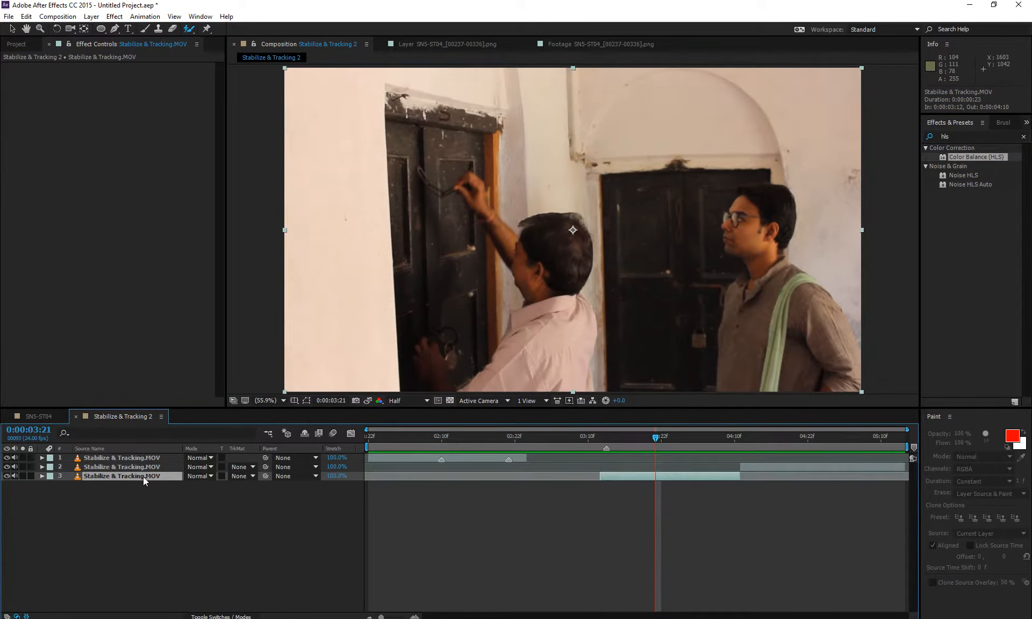
key(s)
drag(201, 486, 211, 485)
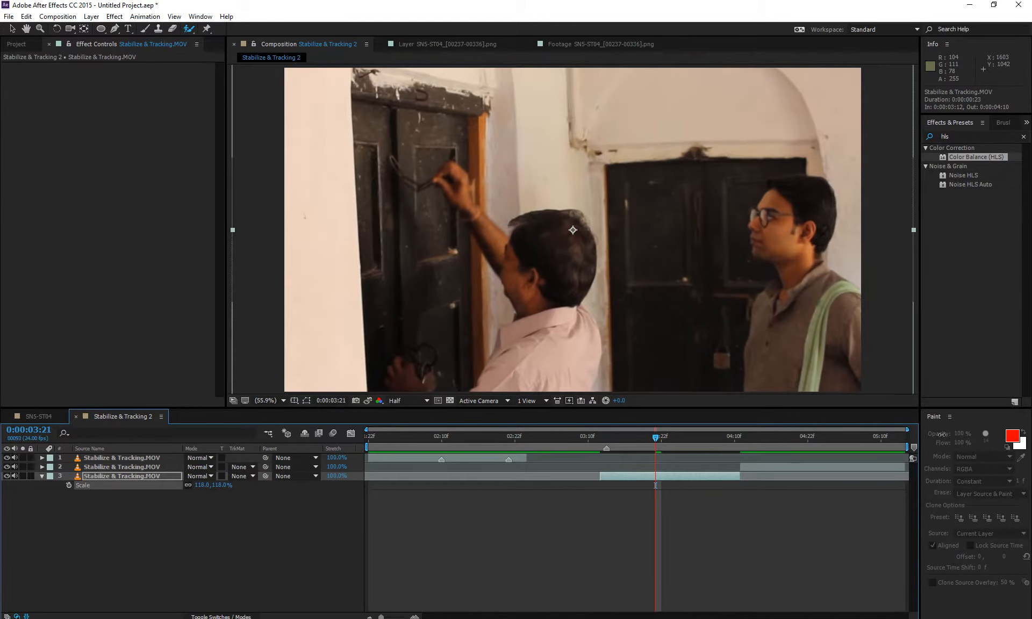
- Apply Color Balance (HLS) to layer 3 and set its Hue to -42°
drag(973, 155, 158, 178)
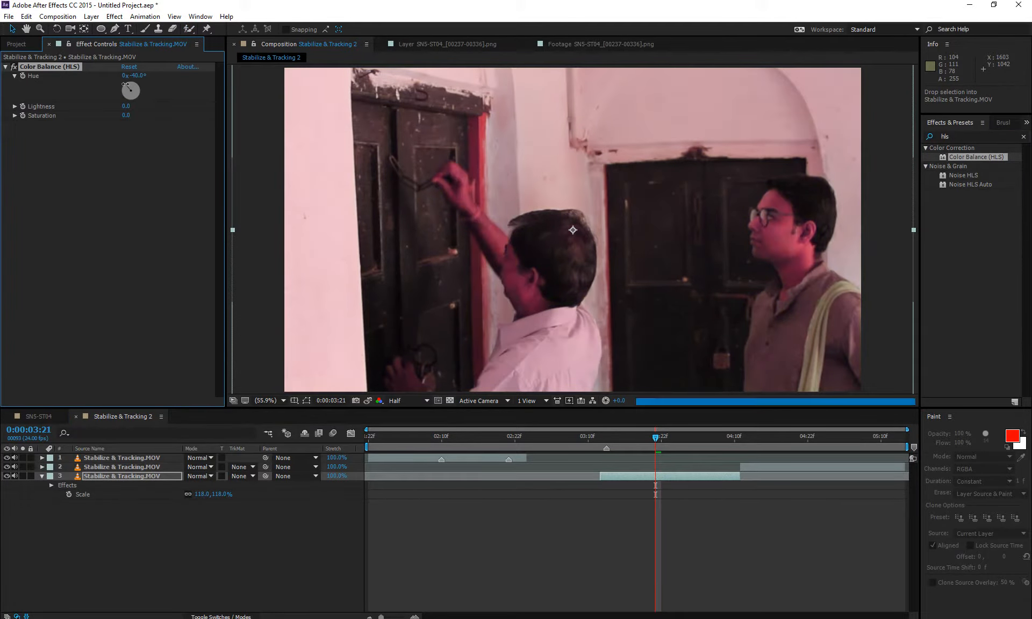
drag(135, 74, 124, 85)
click(25, 44)
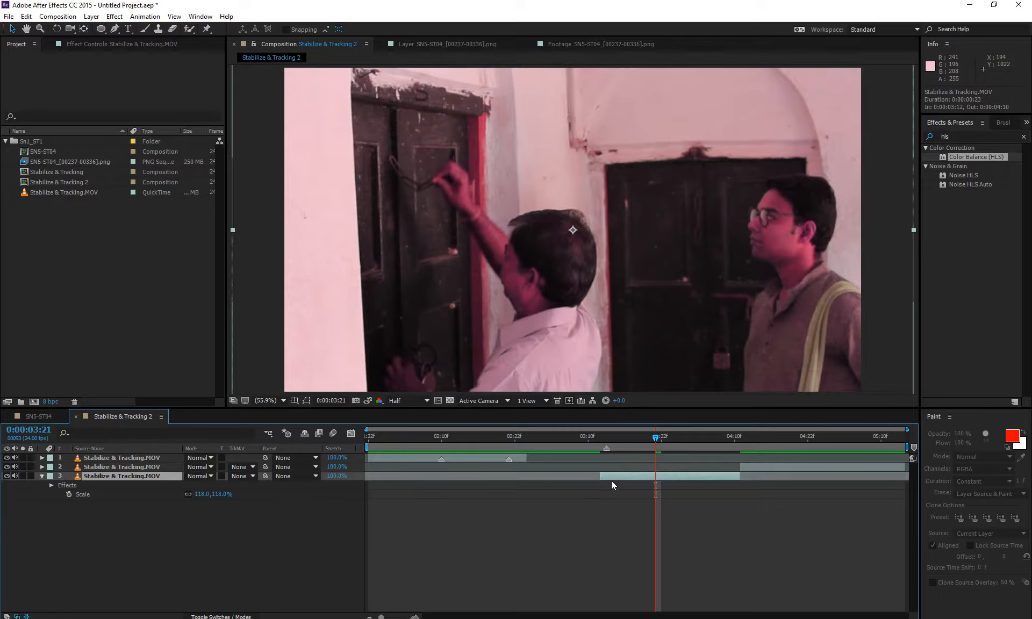
click(34, 255)
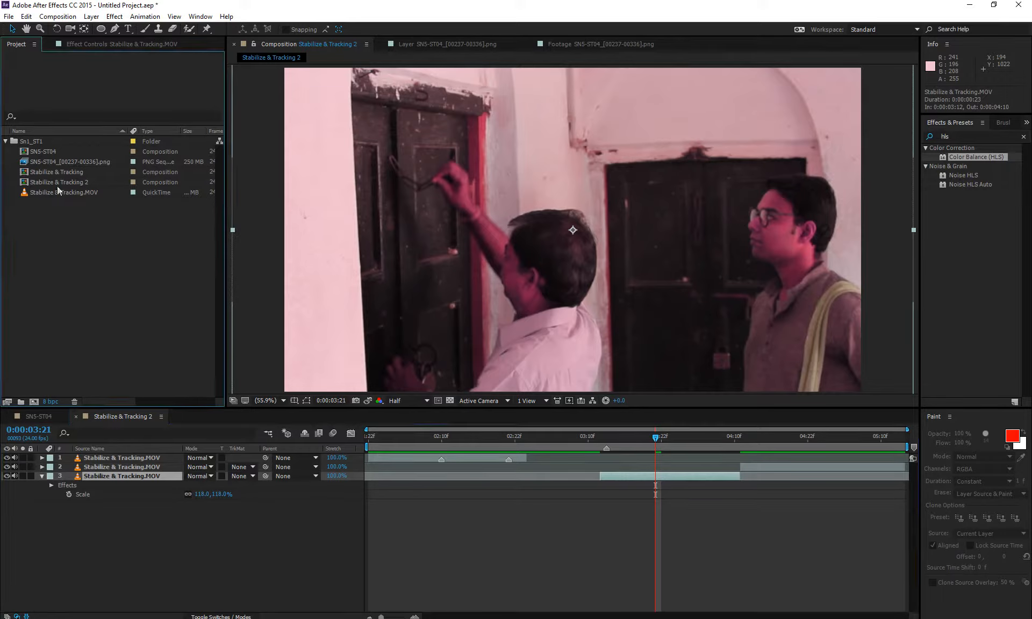
click(40, 161)
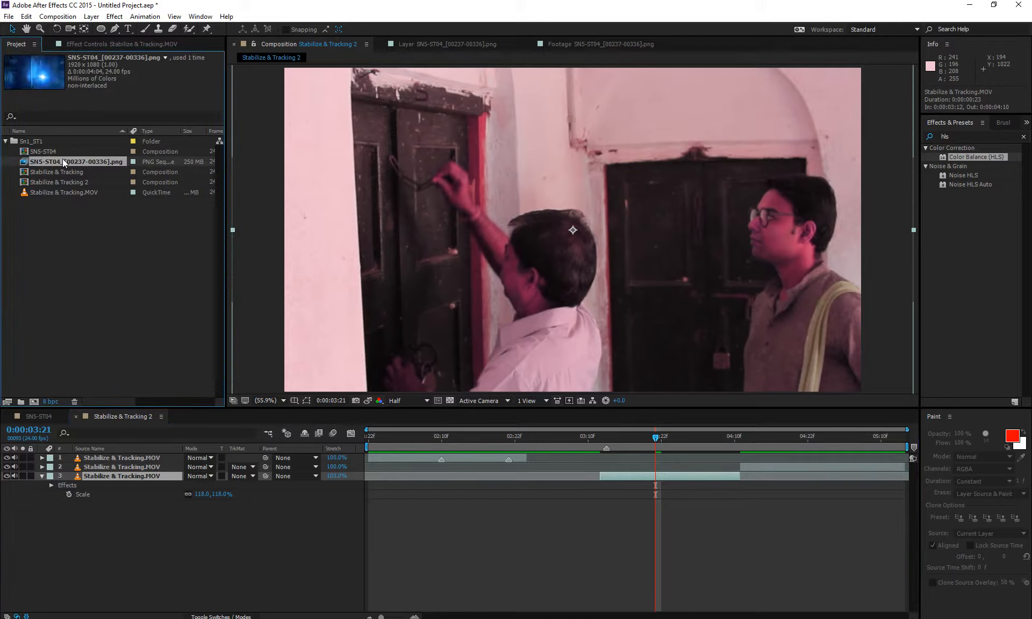
drag(64, 161, 129, 481)
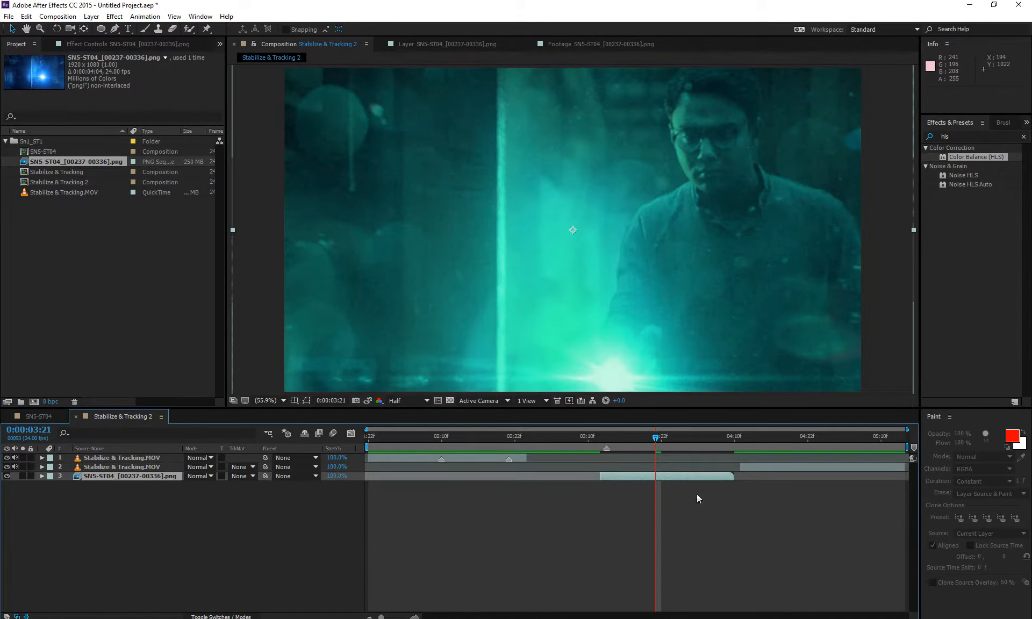
key(s)
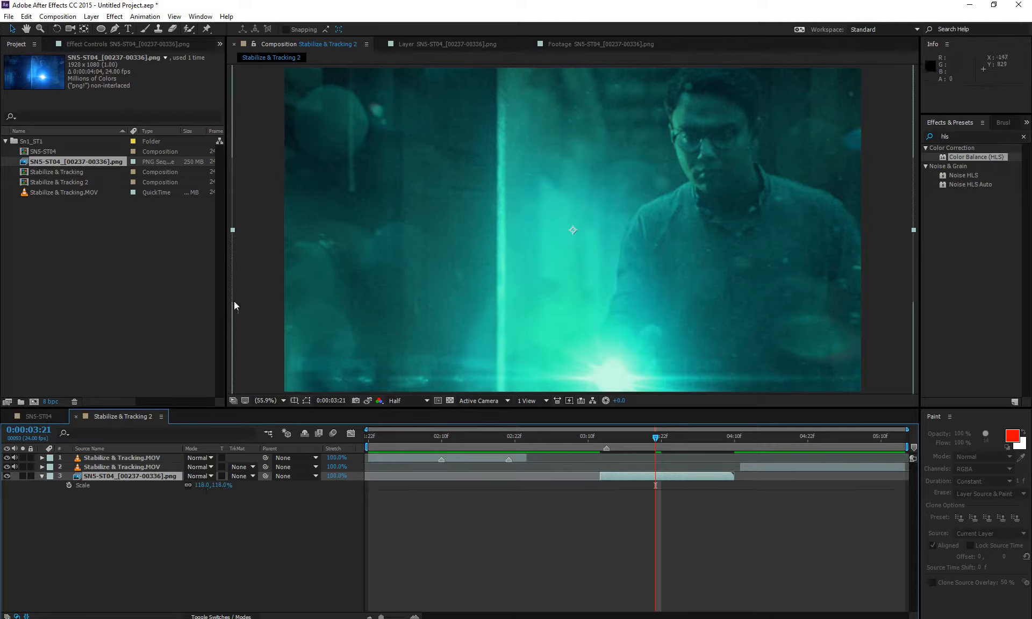
click(118, 47)
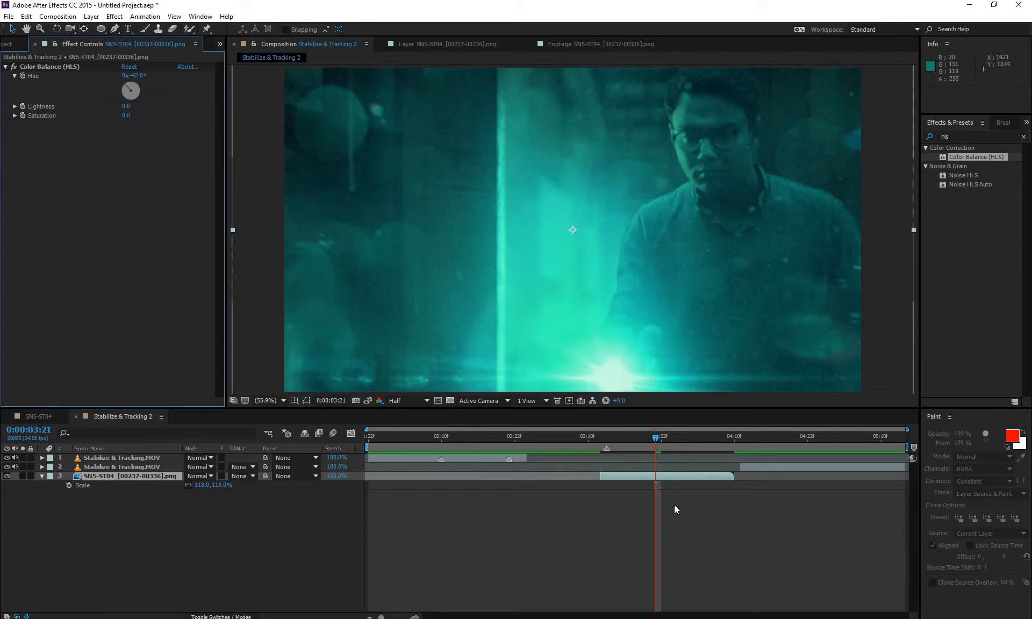
- Undo the footage replacement and the Color Balance (HLS) effect on layer 3
key(ctrl+z)
key(ctrl+z)
key(ctrl+z)
key(ctrl+z)
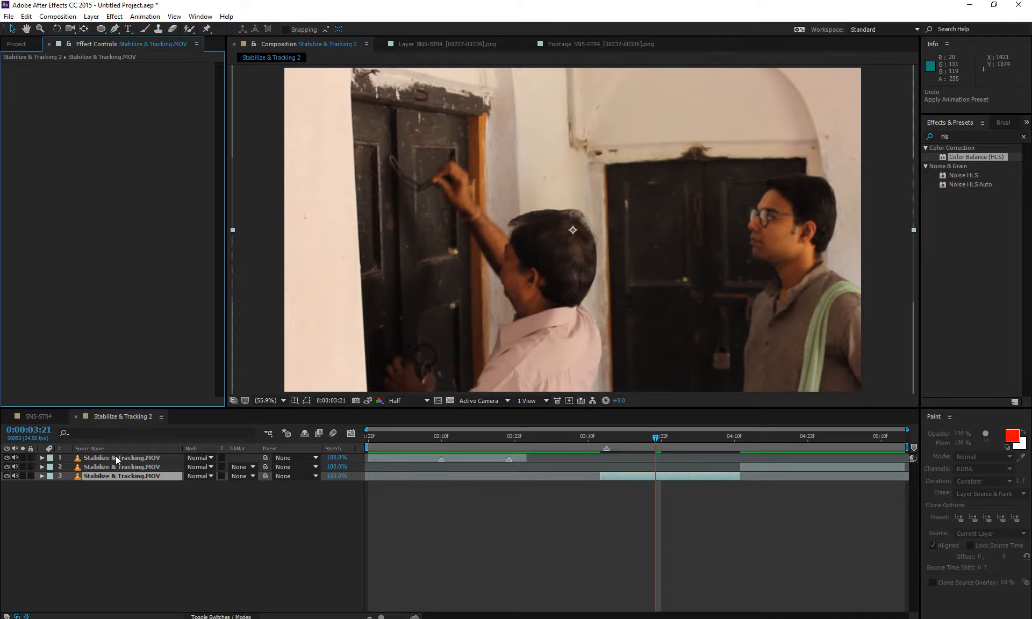
- Select all three Stabilize & Tracking.MOV layers and duplicate them repeatedly
click(133, 457)
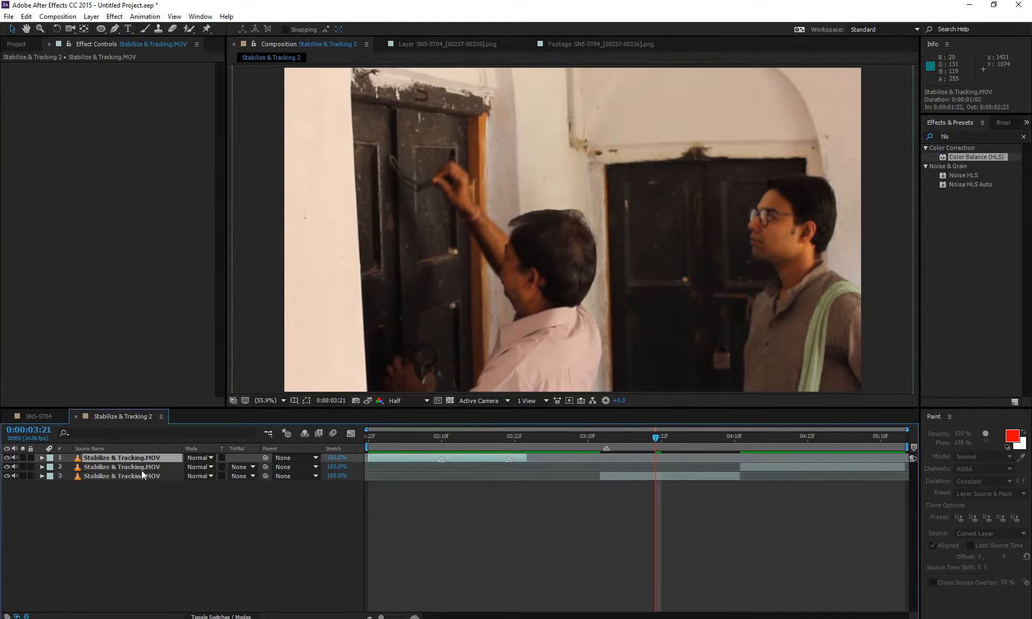
ctrl+click(141, 466)
ctrl+click(147, 476)
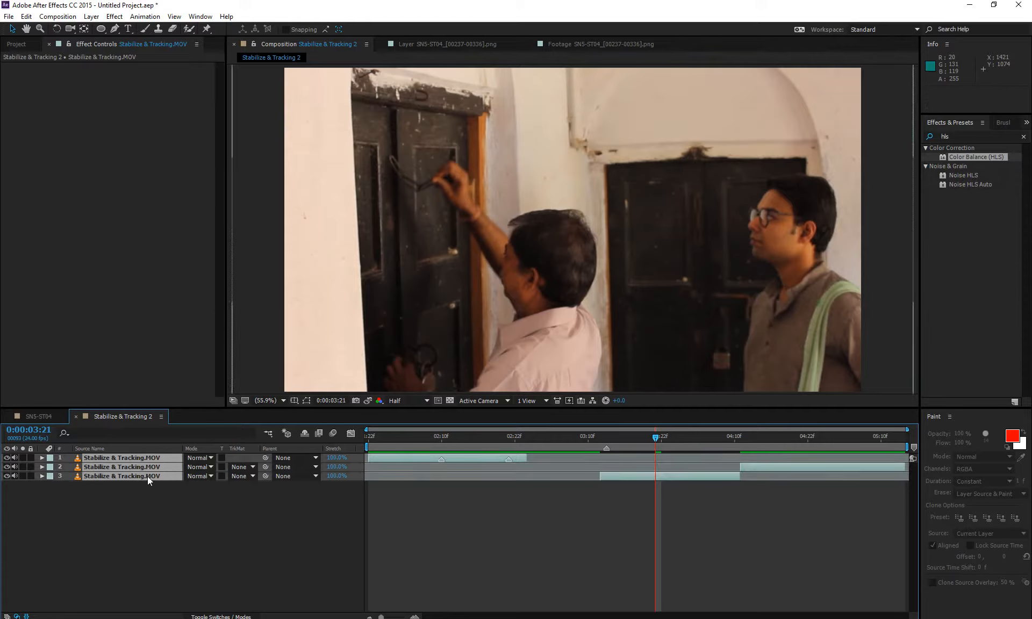
key(ctrl+d)
key(ctrl+d)
key(ctrl+d)
key(ctrl+d)
key(ctrl+d)
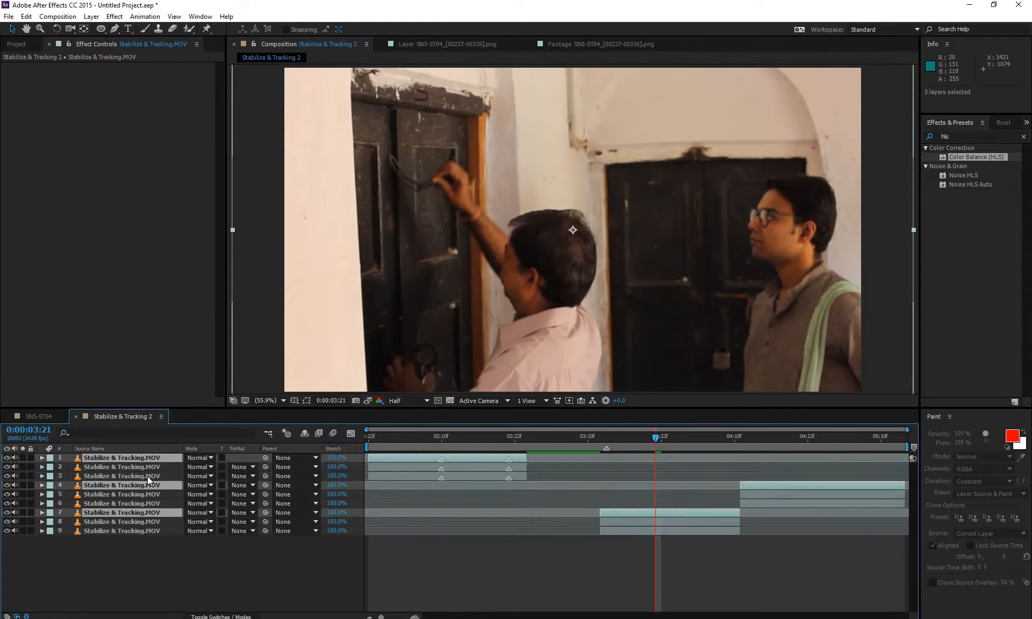
- Undo all the layer duplications until only the original three layers remain
key(ctrl+z)
key(ctrl+z)
key(ctrl+z)
key(ctrl+z)
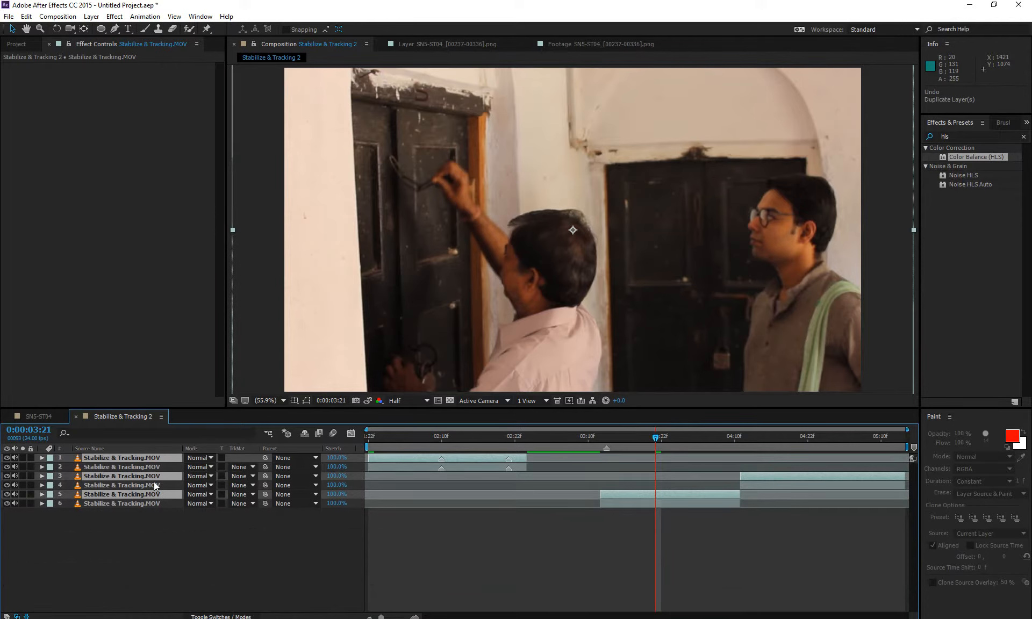
key(ctrl+z)
- Paste copies of the three layers three times and deselect everything
key(ctrl+v)
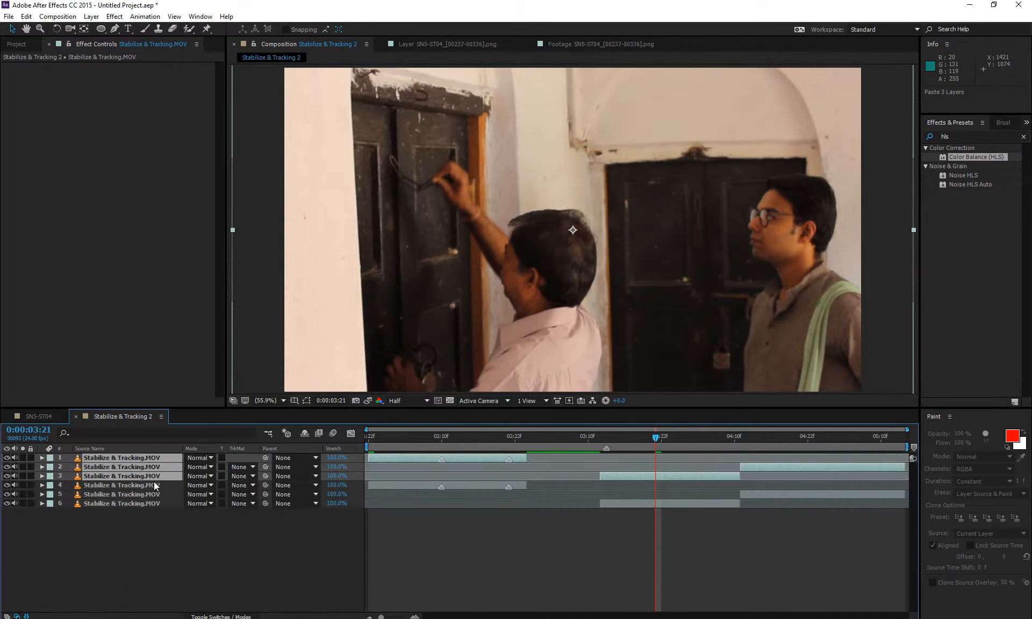
key(ctrl+v)
key(ctrl+v)
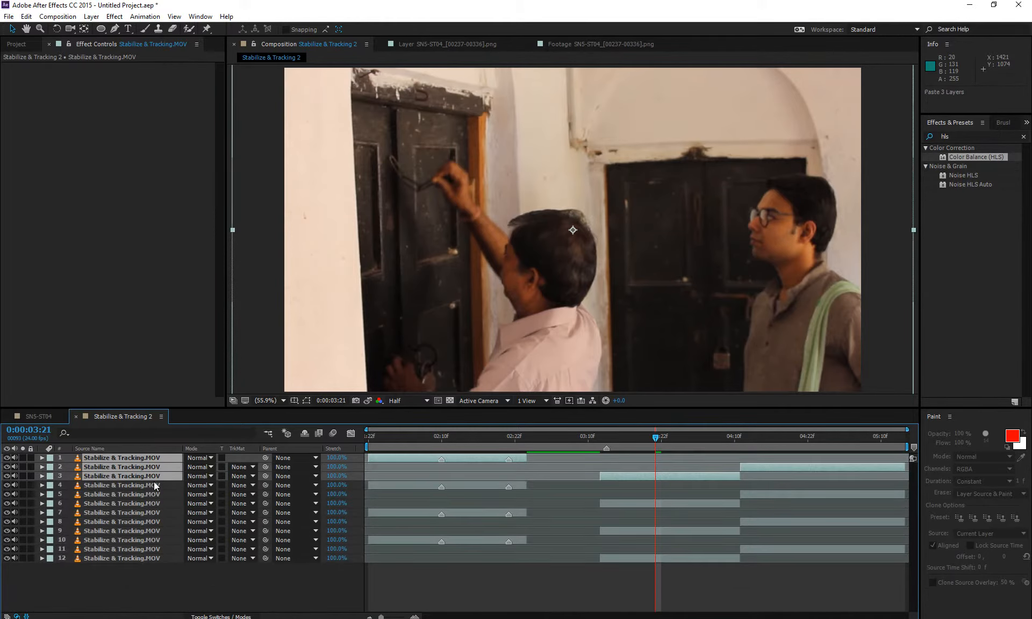
click(176, 585)
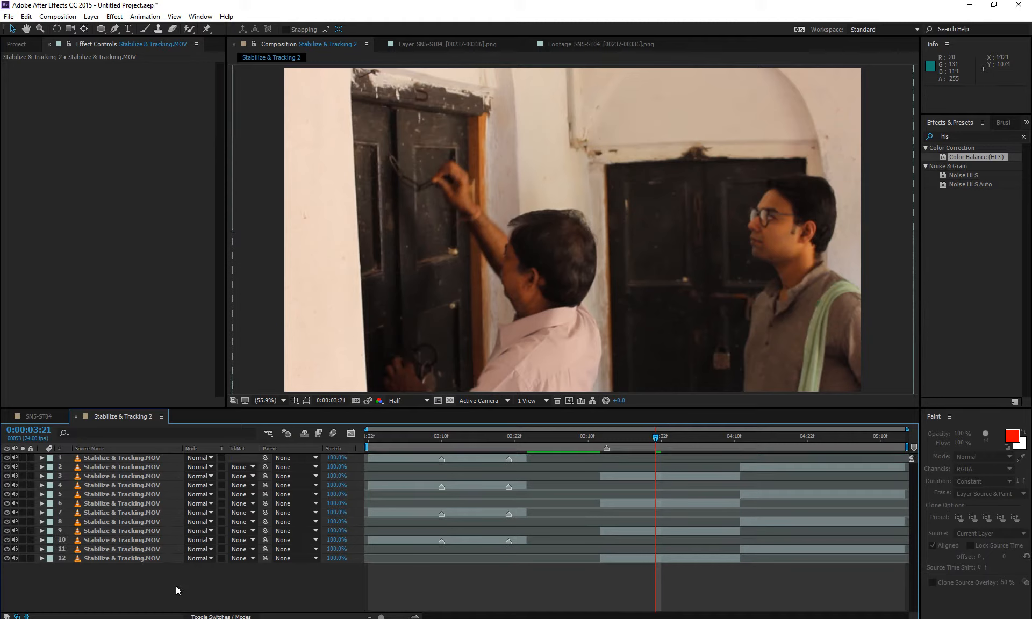
- Set the label color of layers 1 and 2 to Purple
click(136, 460)
shift+click(143, 469)
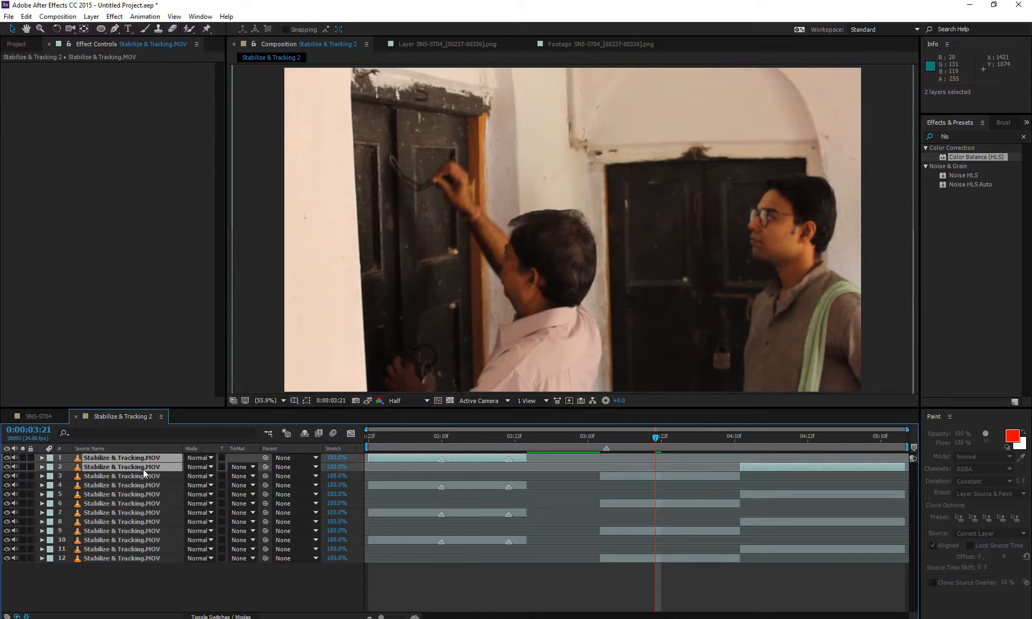
click(50, 472)
click(92, 392)
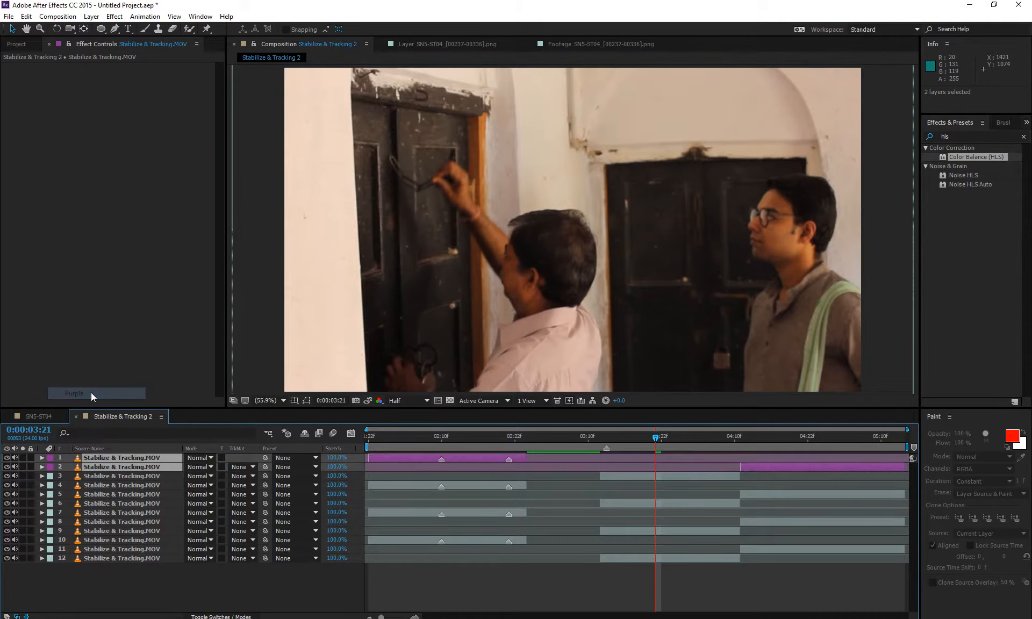
- Set the label color of layers 5 to 7 to Orange
click(107, 495)
shift+click(115, 512)
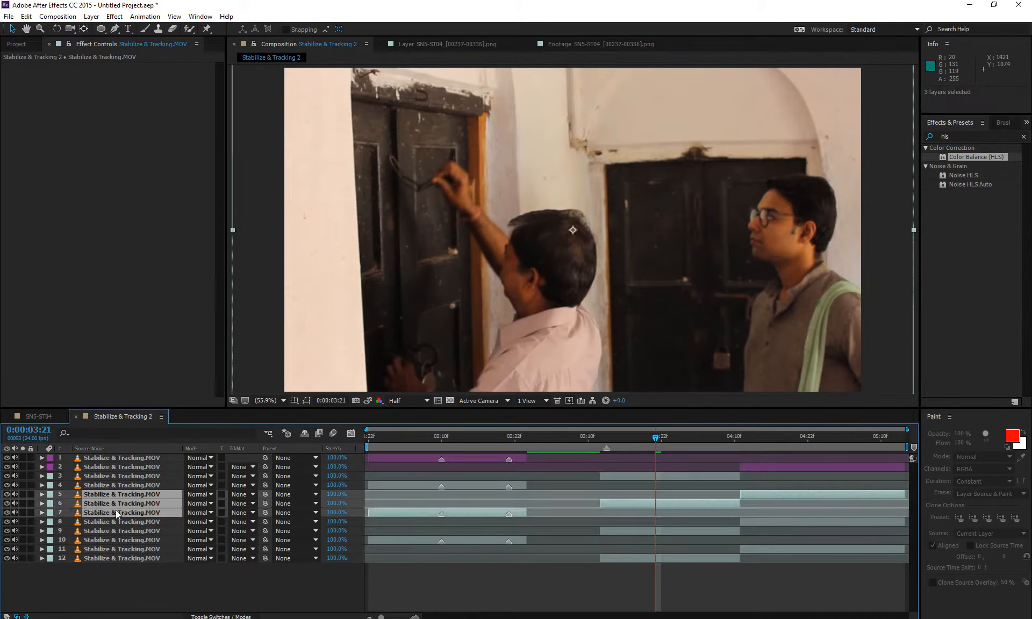
click(48, 501)
click(92, 438)
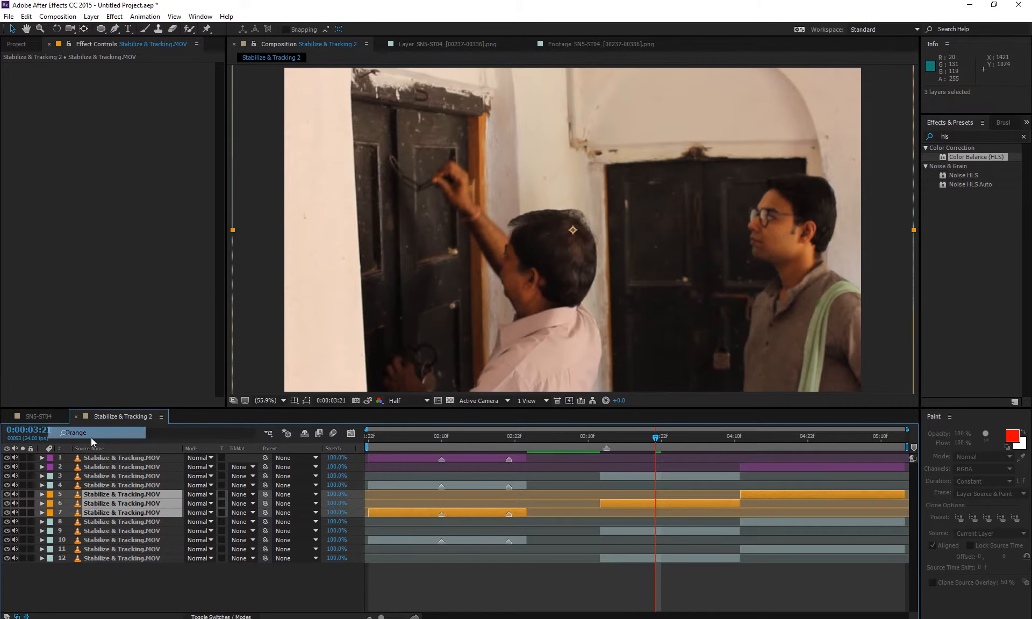
- Set the label color of layers 8 to 10 to peach
click(107, 520)
shift+click(92, 540)
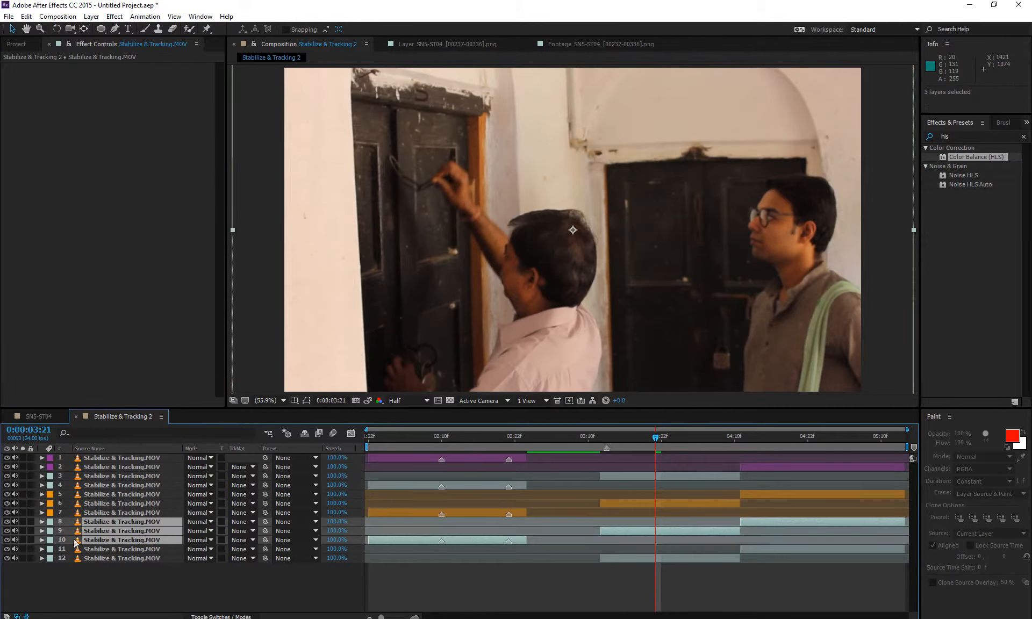
click(50, 524)
click(124, 401)
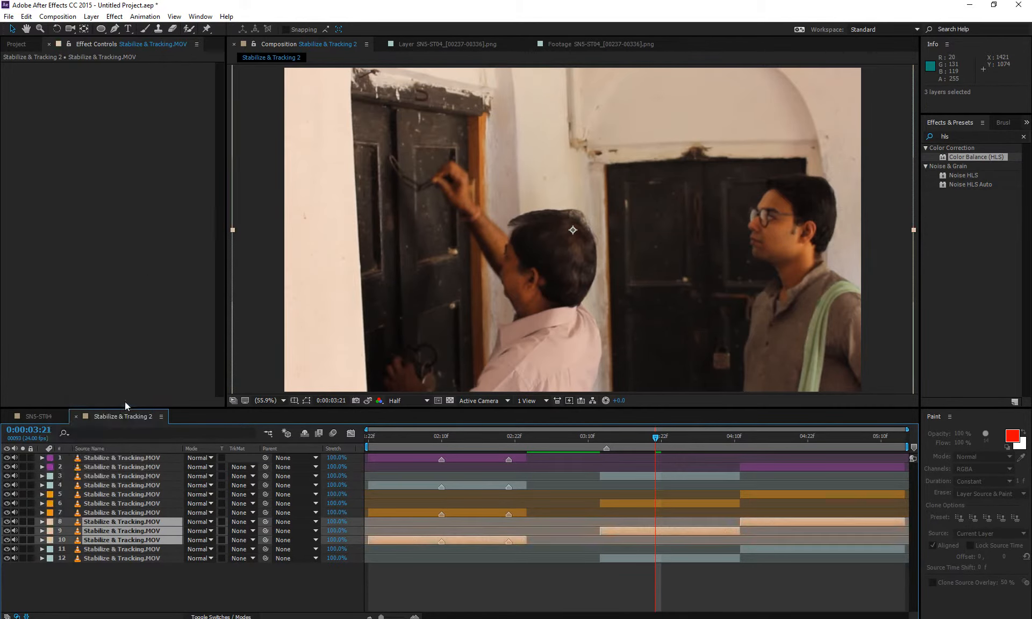
- Set the label color of layers 11 and 12 to Red and deselect all layers
click(118, 550)
shift+click(118, 559)
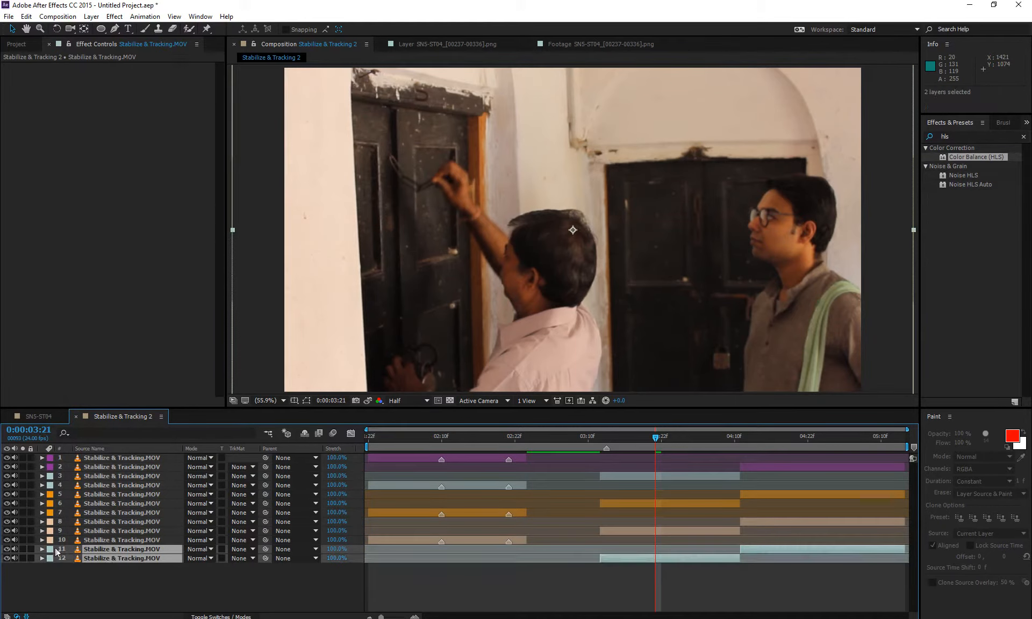
click(49, 557)
click(110, 370)
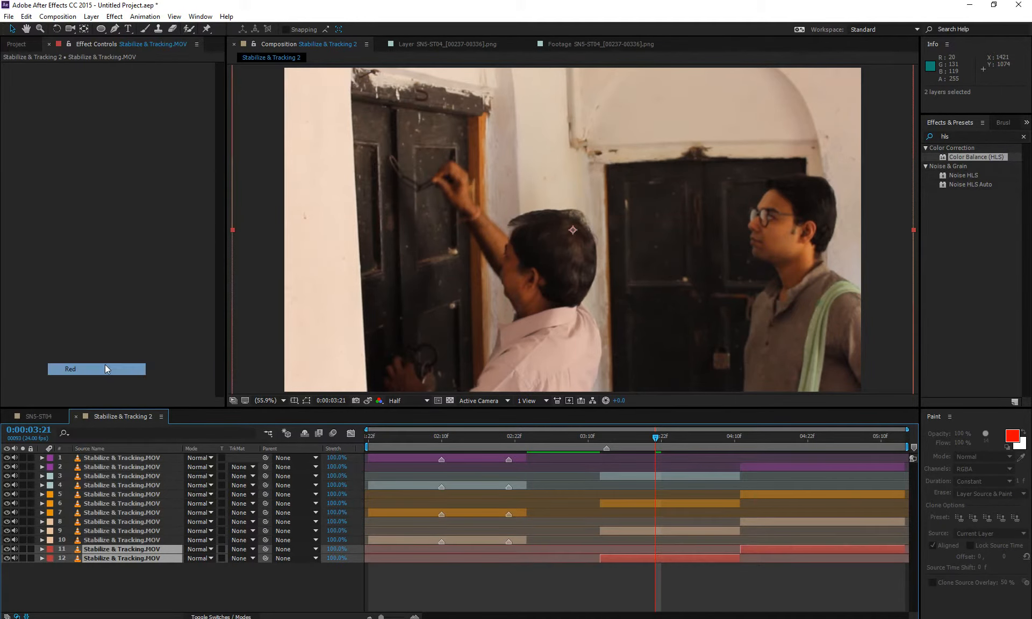
click(179, 579)
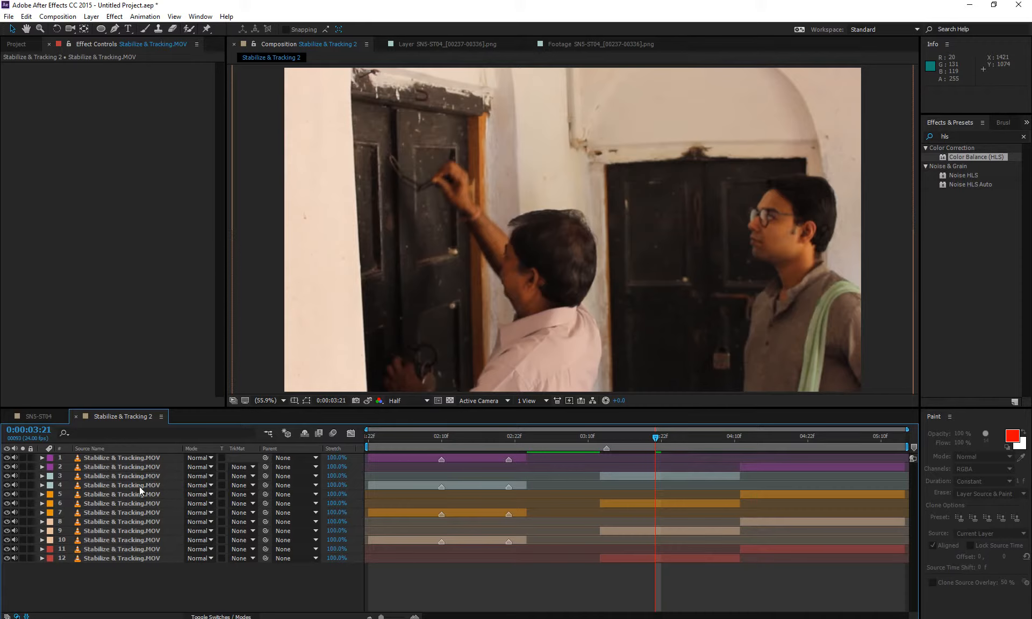
- Widen the timeline's Source Name column slightly and look at the label color choices for layer 12
drag(179, 447, 197, 476)
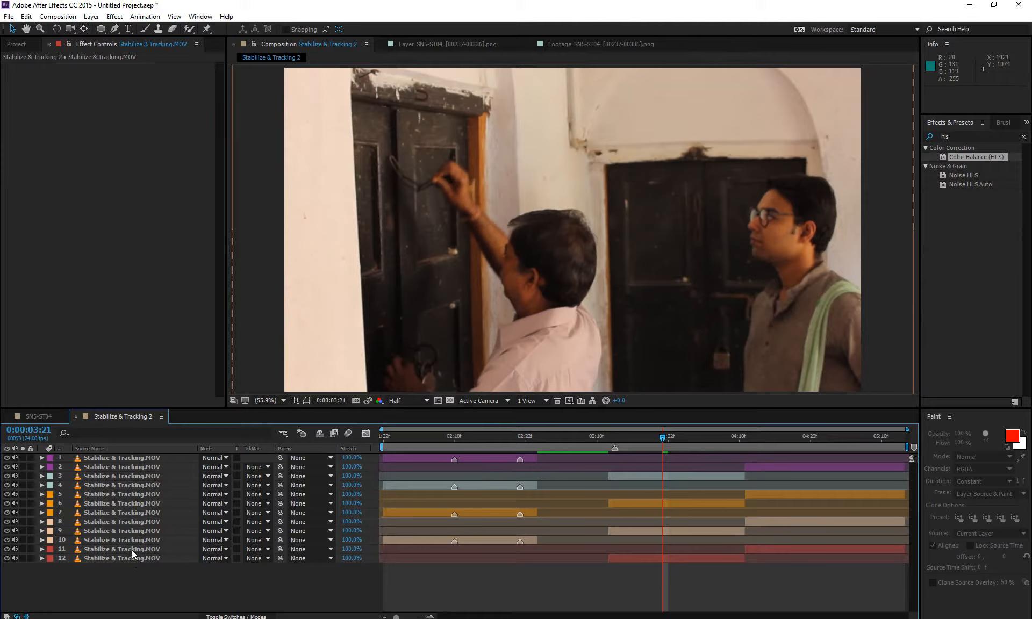
click(51, 560)
click(107, 579)
- Change the Red label color to pure red (FF0000) in the label preferences
click(27, 17)
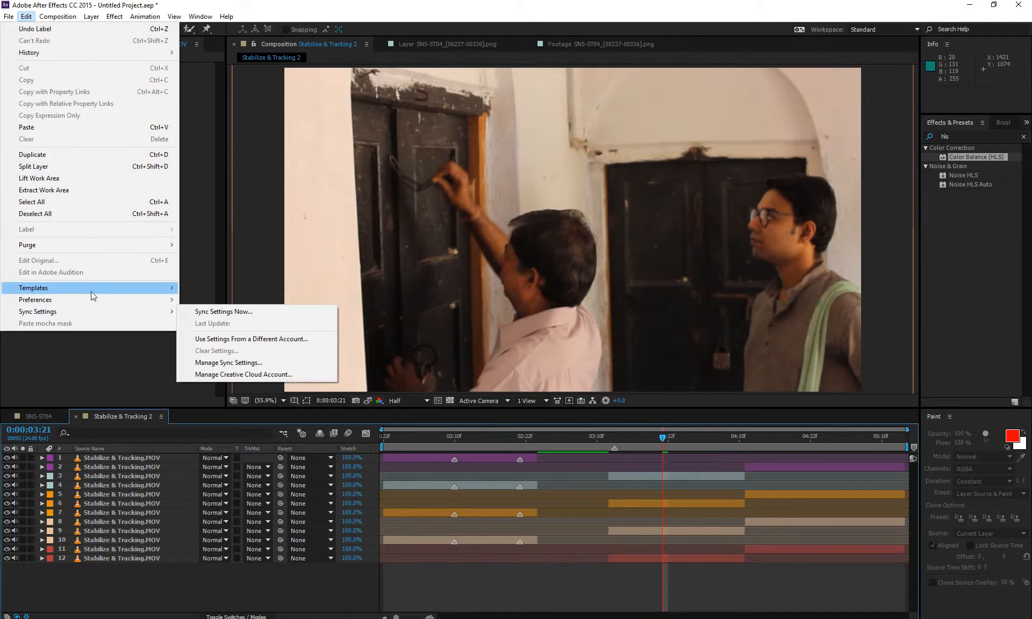
mouse_move(98, 301)
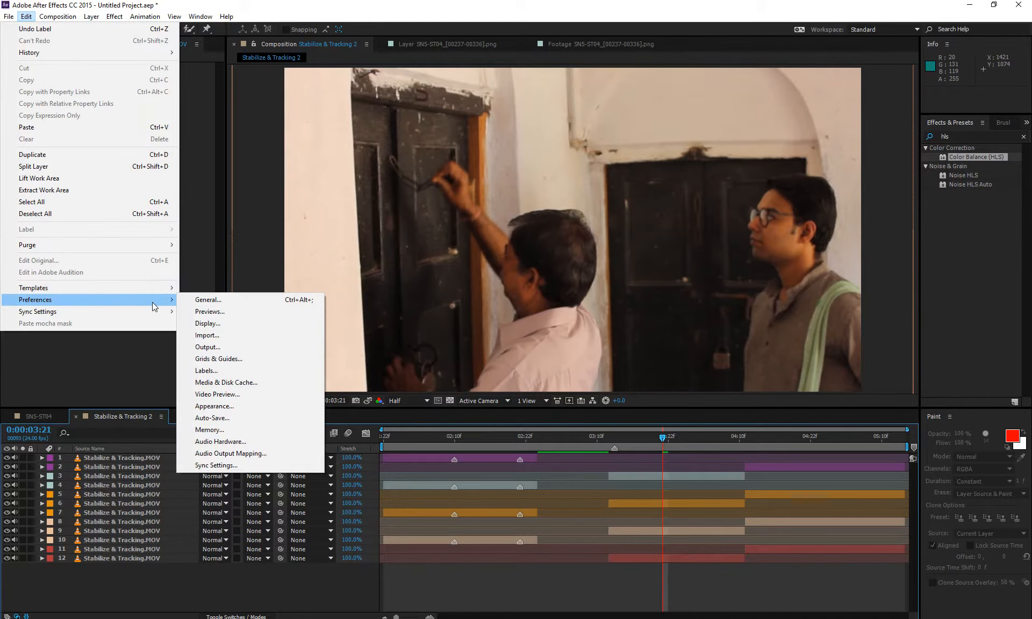
click(240, 370)
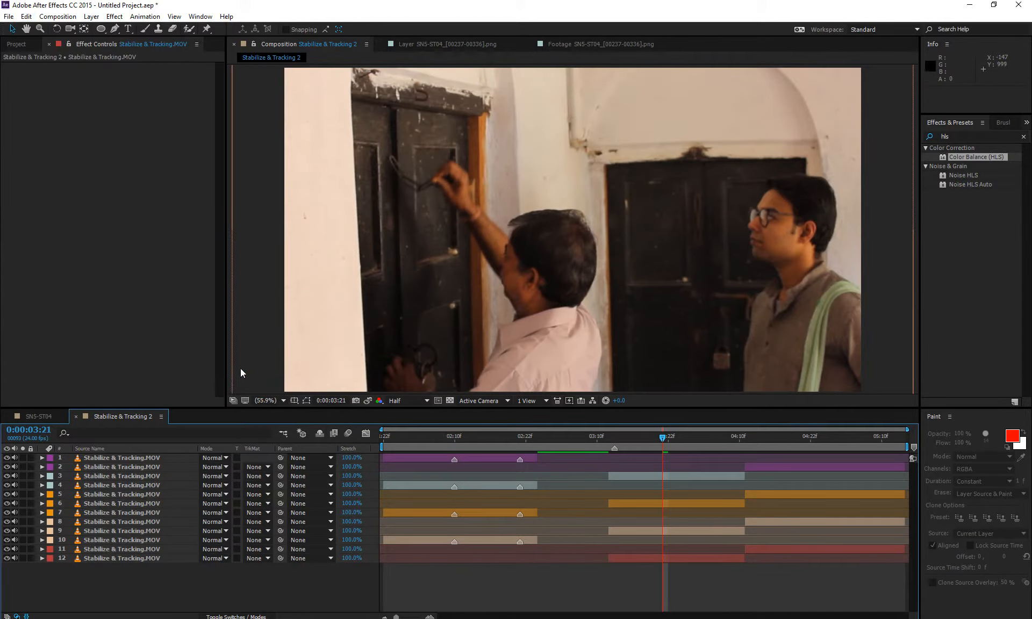
click(469, 312)
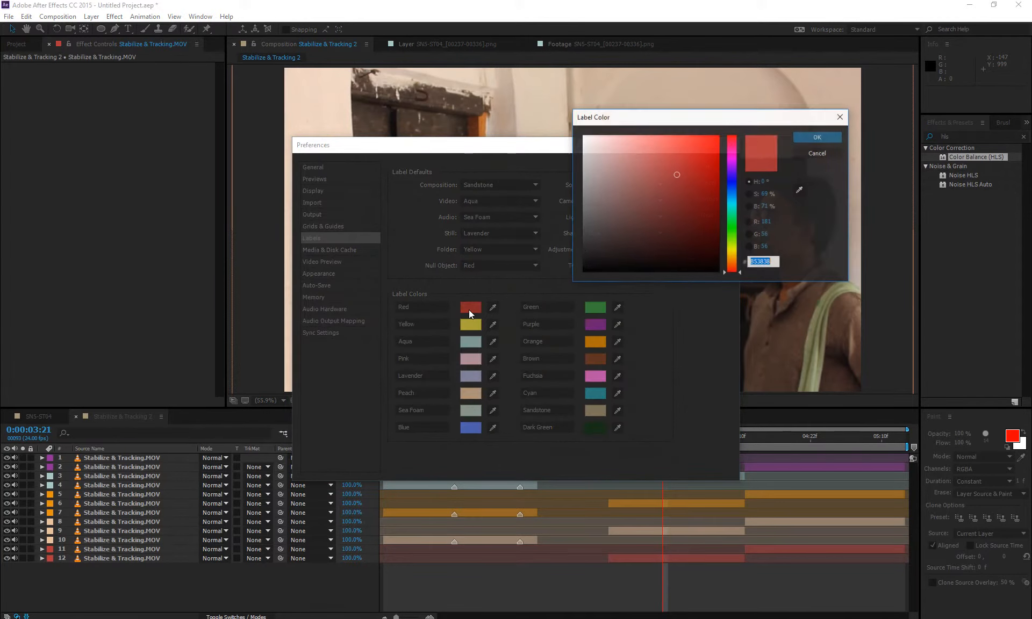
drag(689, 161, 765, 99)
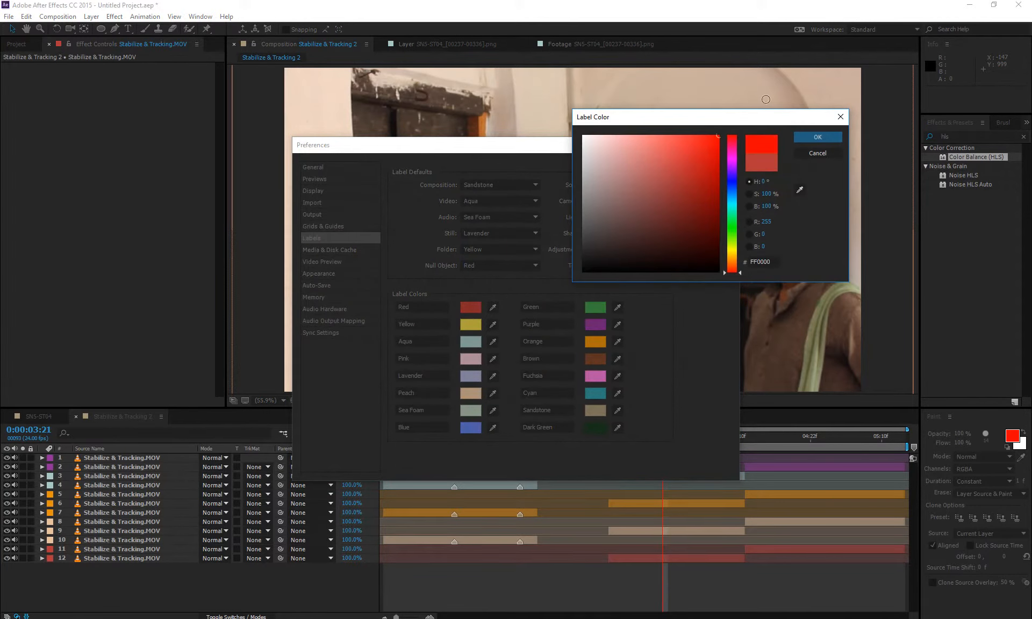
click(817, 137)
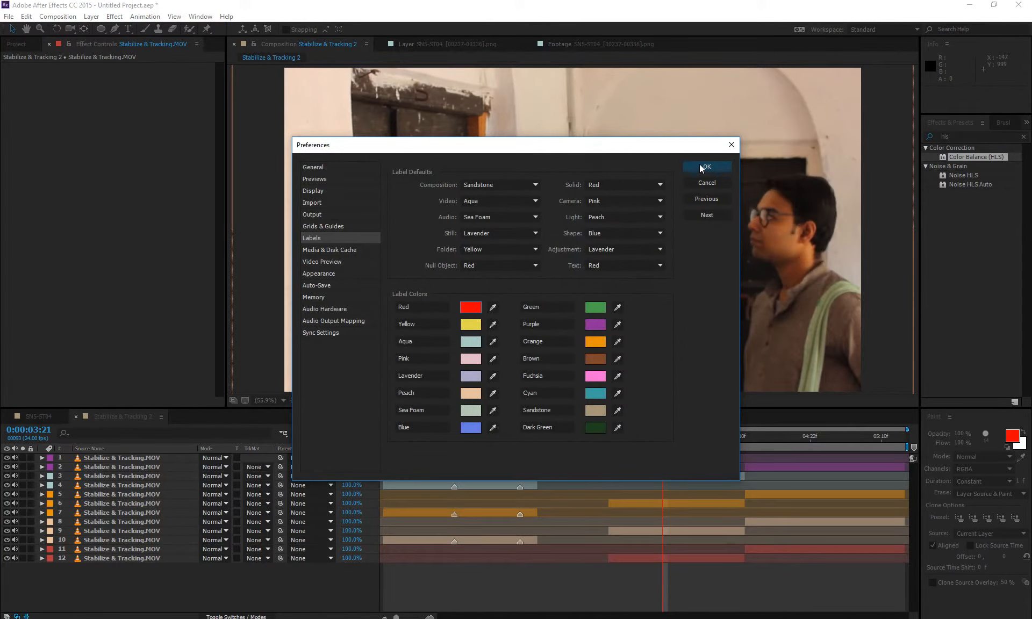
click(703, 167)
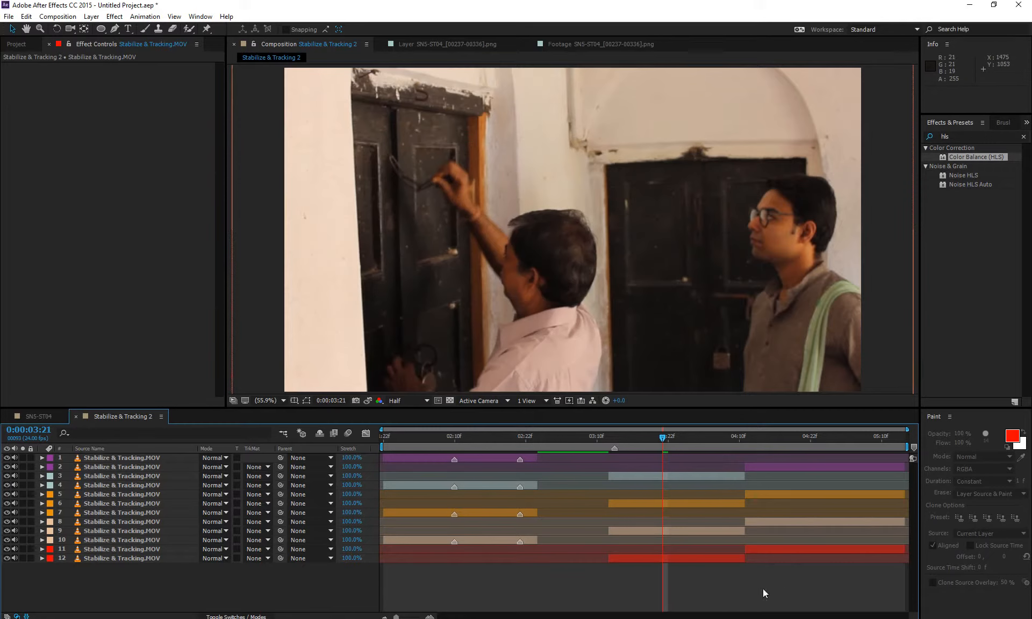
- Undo and redo the label color change on layers 11 and 12, and deselect the layers
key(ctrl+z)
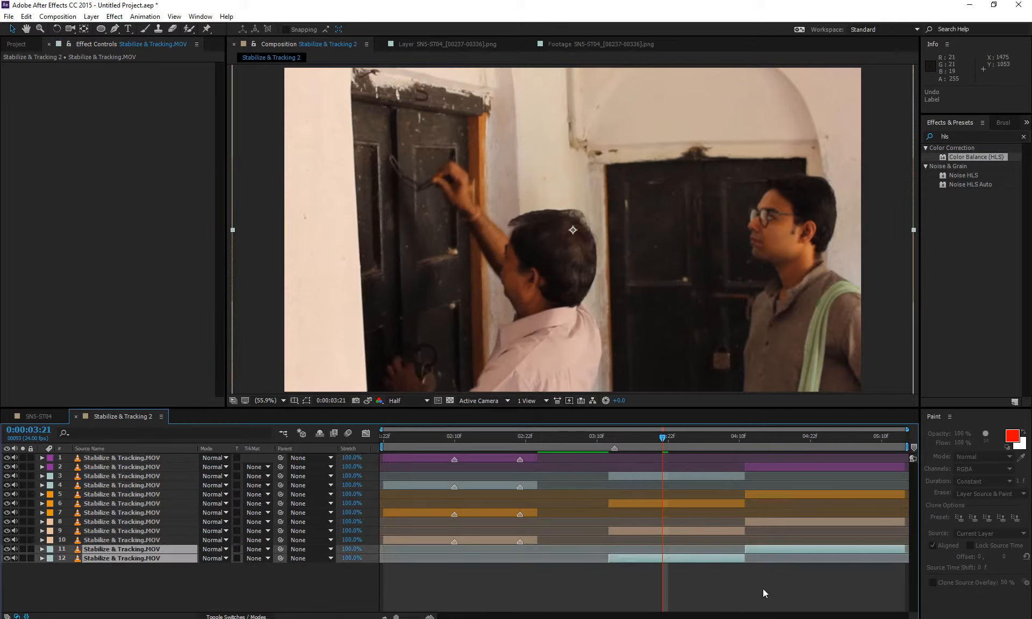
key(ctrl+shift+z)
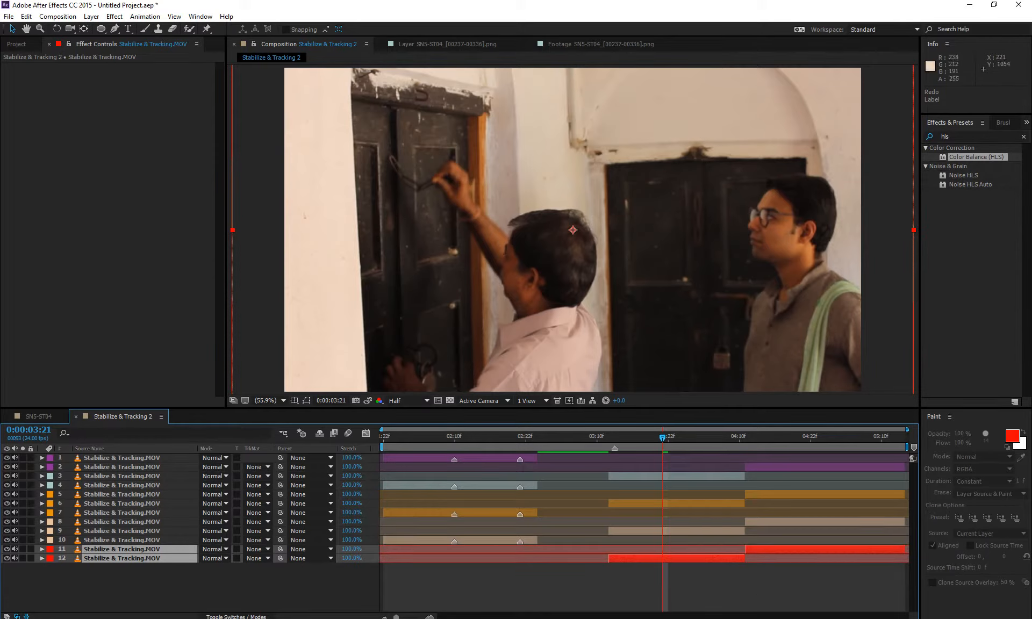
click(670, 610)
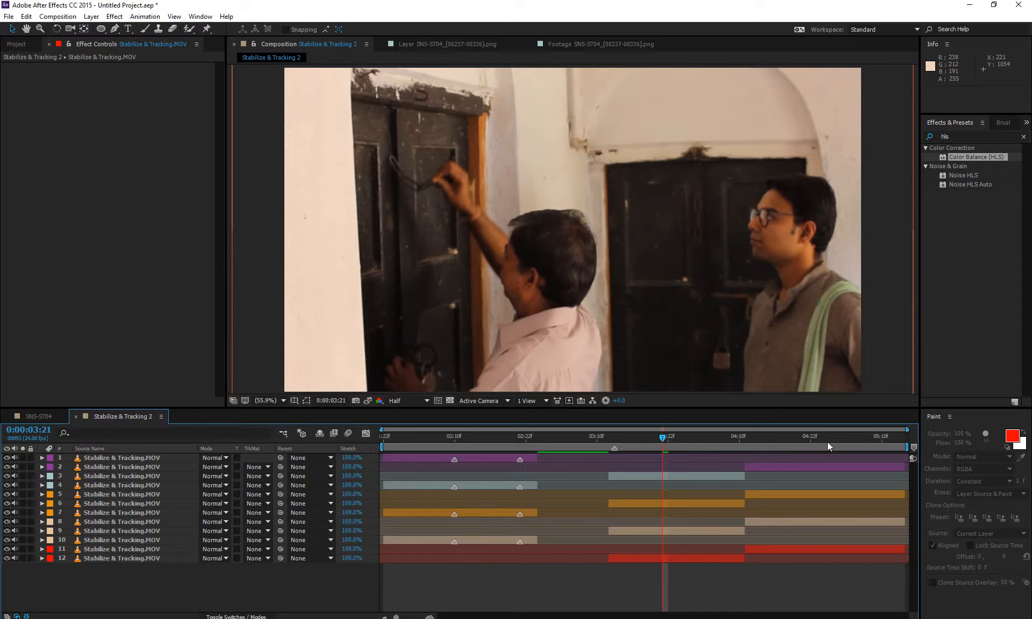
- Toggle the top layer's visibility off and on, and move the current time to 0:00:02:04
click(6, 457)
click(7, 458)
click(419, 437)
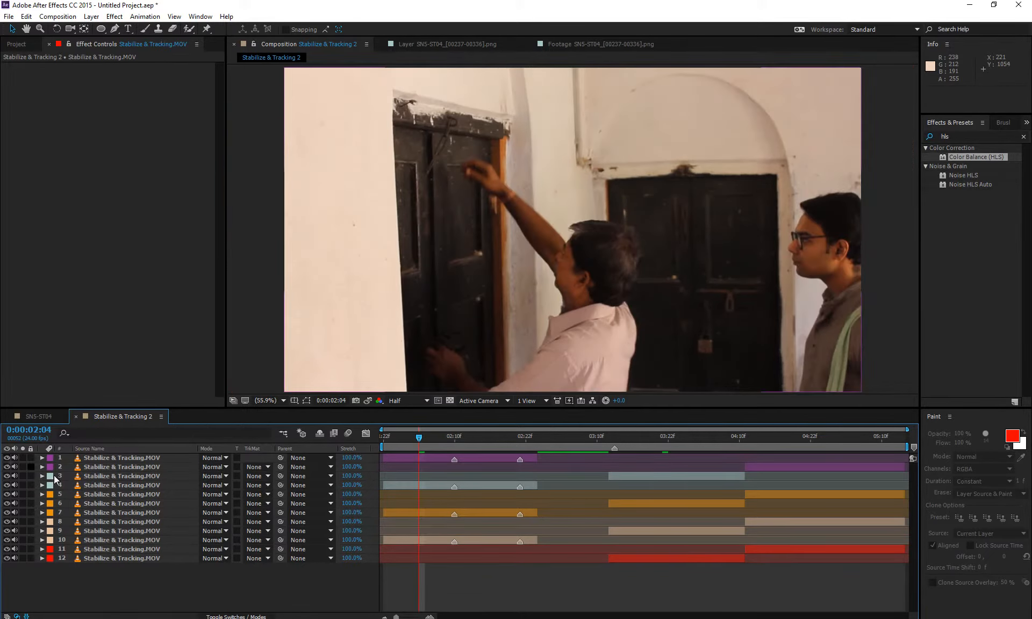
- Delete layers 3 to 12, keeping only the two purple layers
click(139, 476)
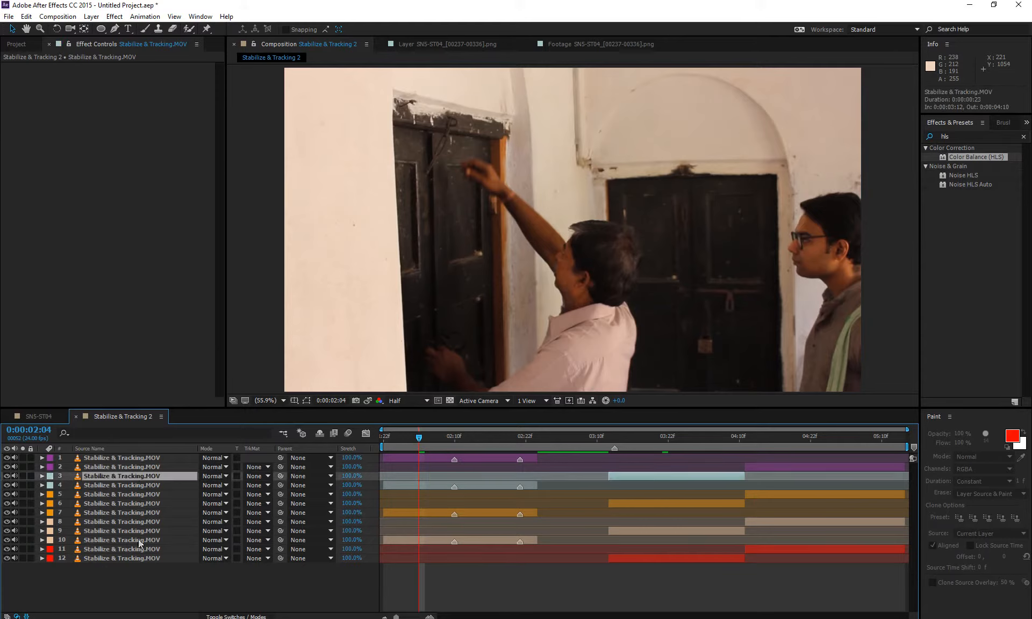
shift+click(140, 559)
key(Delete)
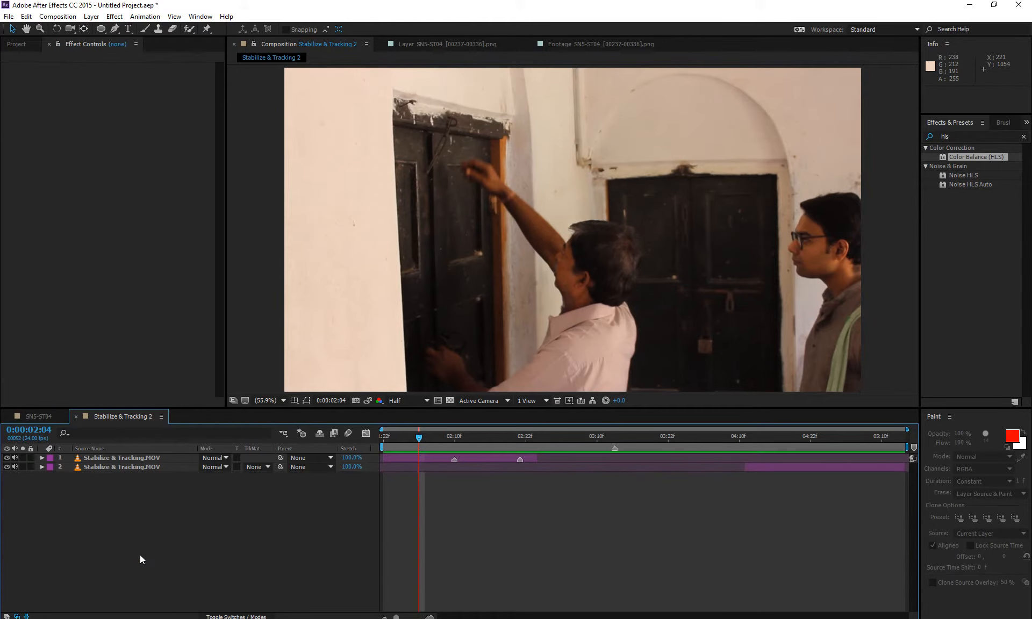
- Toggle the visibility and audio switches of layer 1
click(6, 458)
click(6, 458)
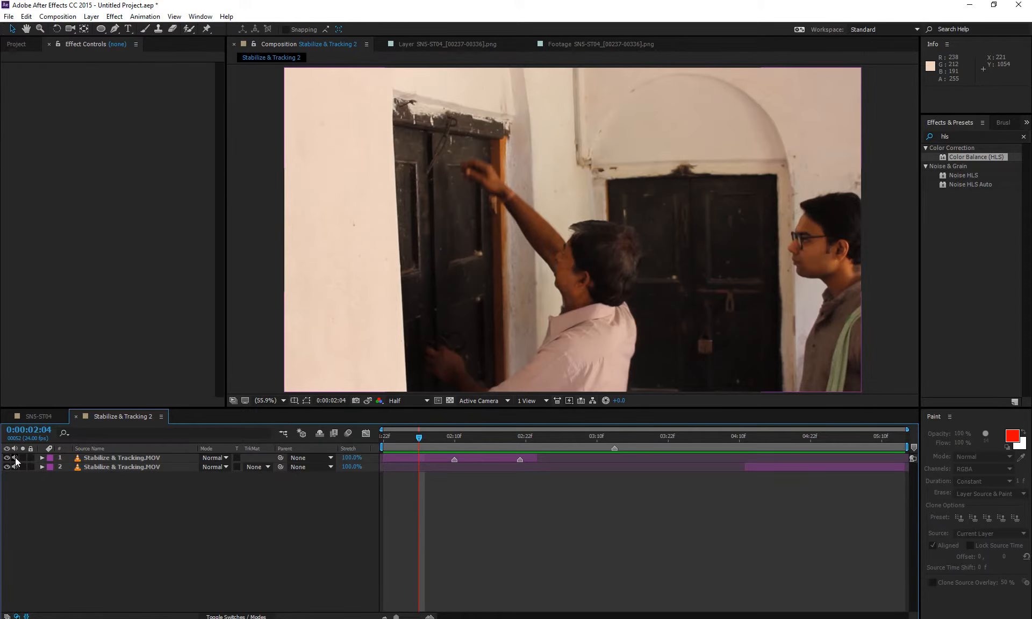
click(7, 458)
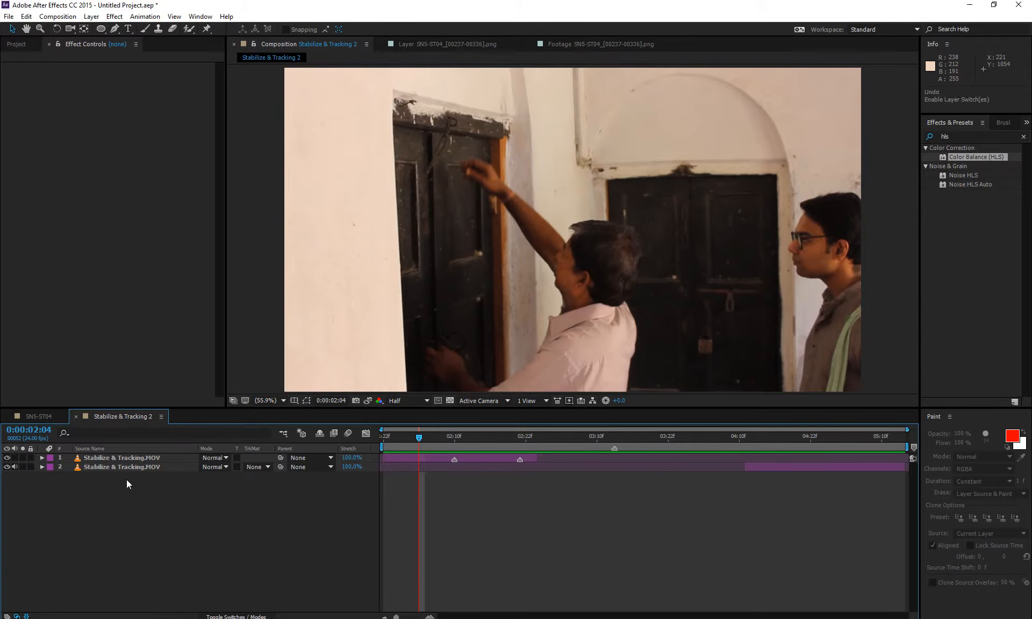
- Undo and redo the switch changes on layer 1, and undo the deletion of layers 3 to 12
key(ctrl+z)
key(ctrl+shift+z)
key(ctrl+z)
key(ctrl+shift+z)
key(ctrl+z)
key(ctrl+z)
- Mute the audio of all twelve layers
click(150, 585)
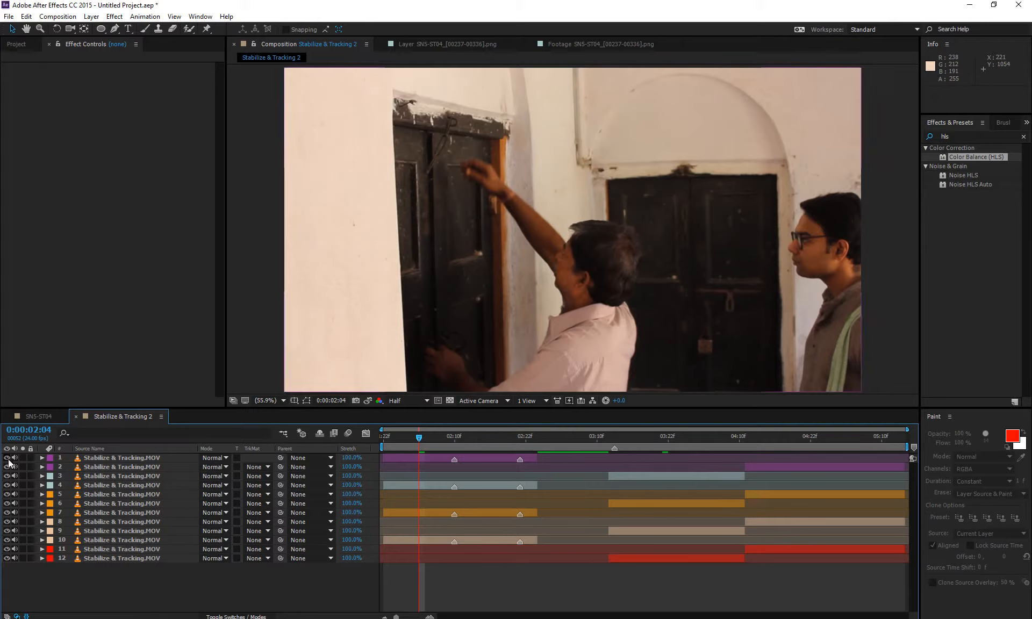
drag(15, 458, 13, 583)
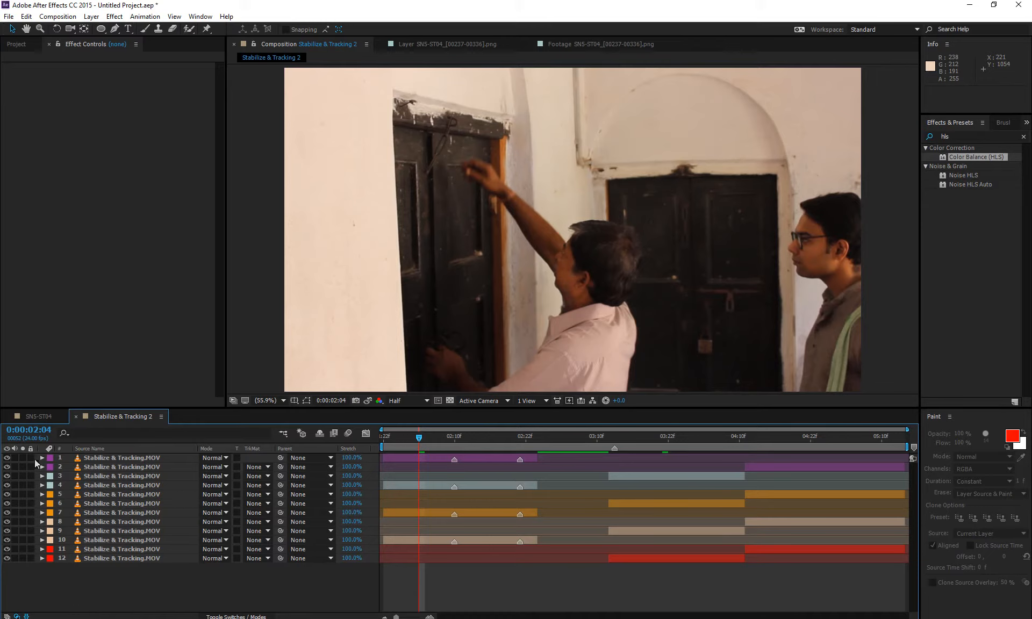
- Select layers 1, 5 to 8 and 12, hide them all at once, and undo the visibility change
click(120, 494)
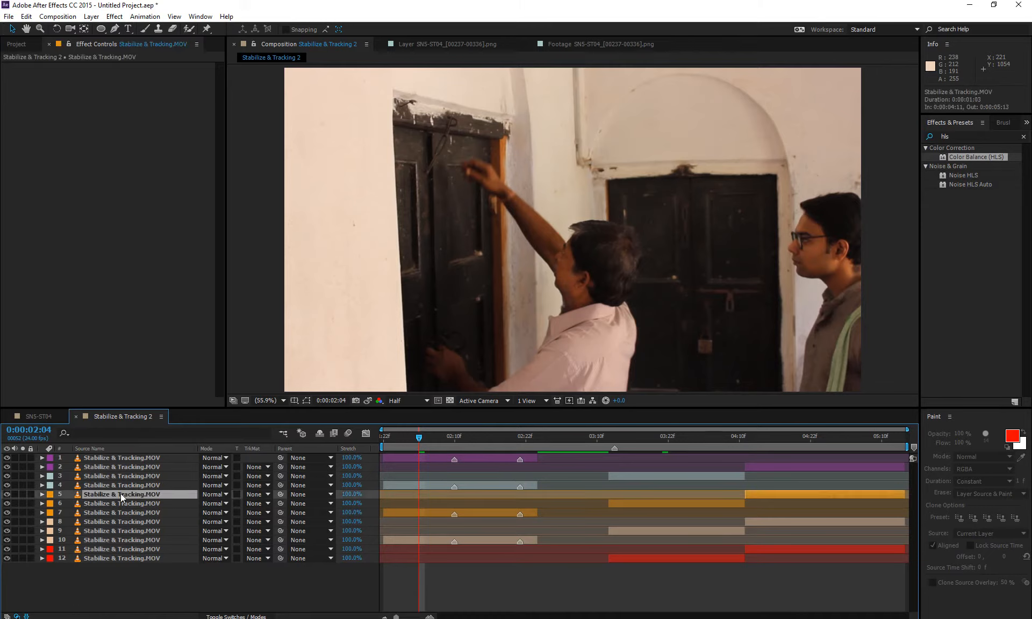
shift+click(122, 520)
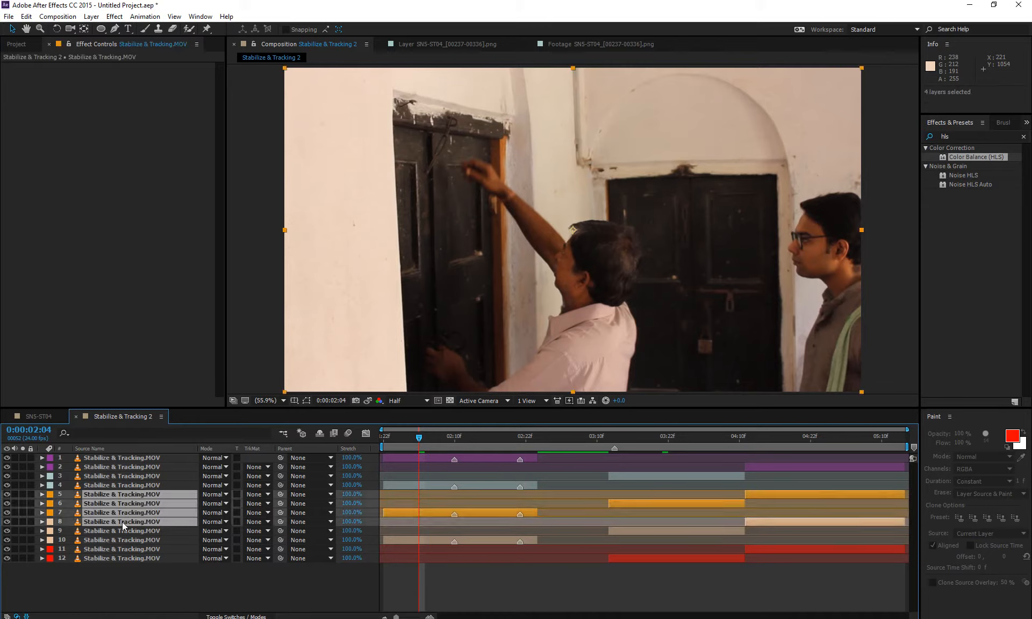
ctrl+click(151, 459)
ctrl+click(151, 558)
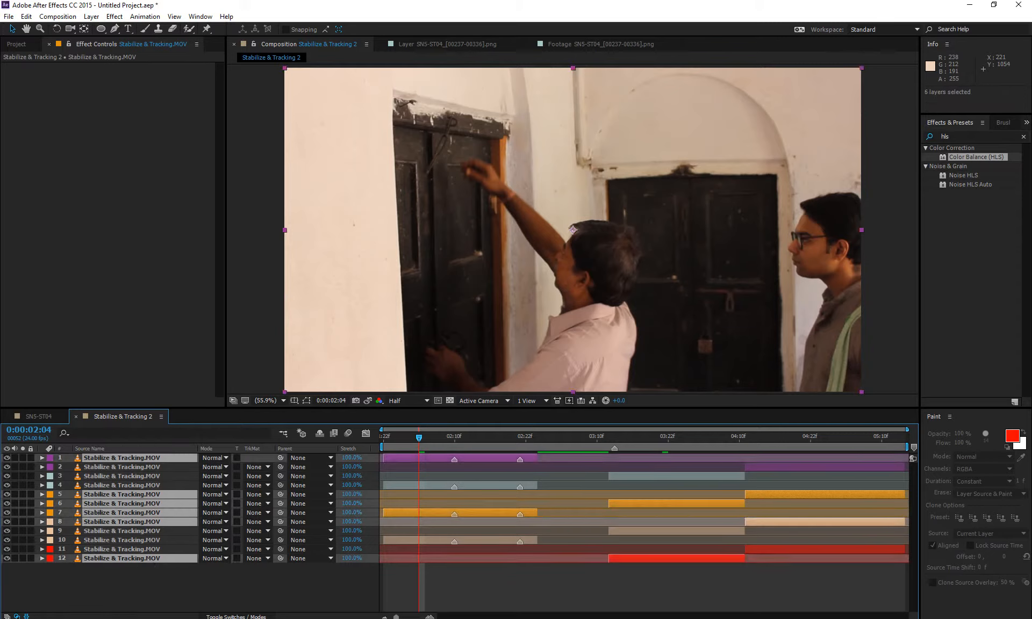
click(7, 559)
key(ctrl+z)
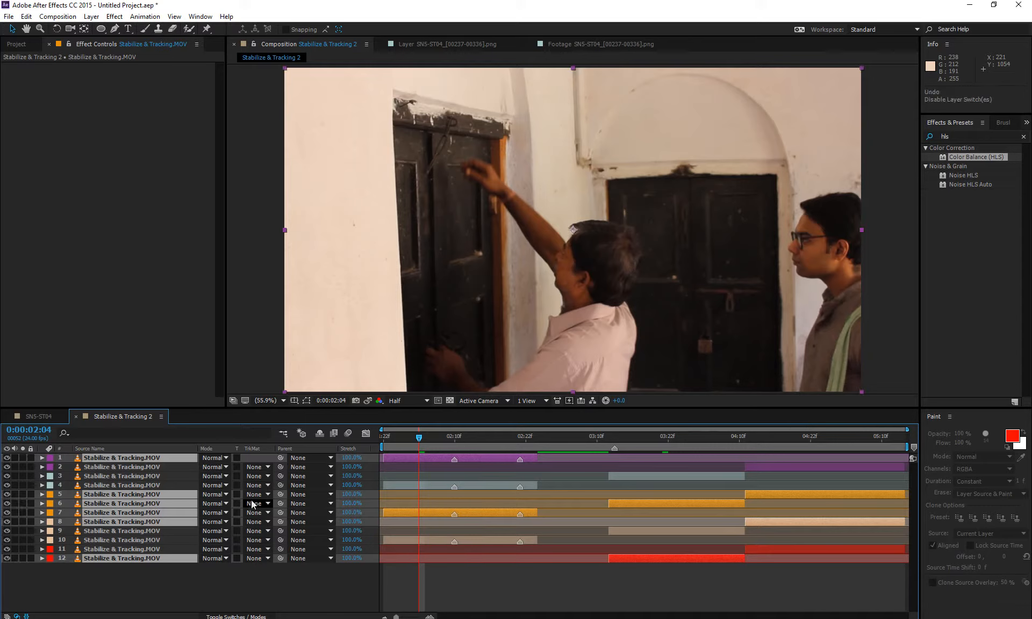
- Check the track matte choices, try the Color Dodge blending mode on the selected layers, and undo it
click(254, 496)
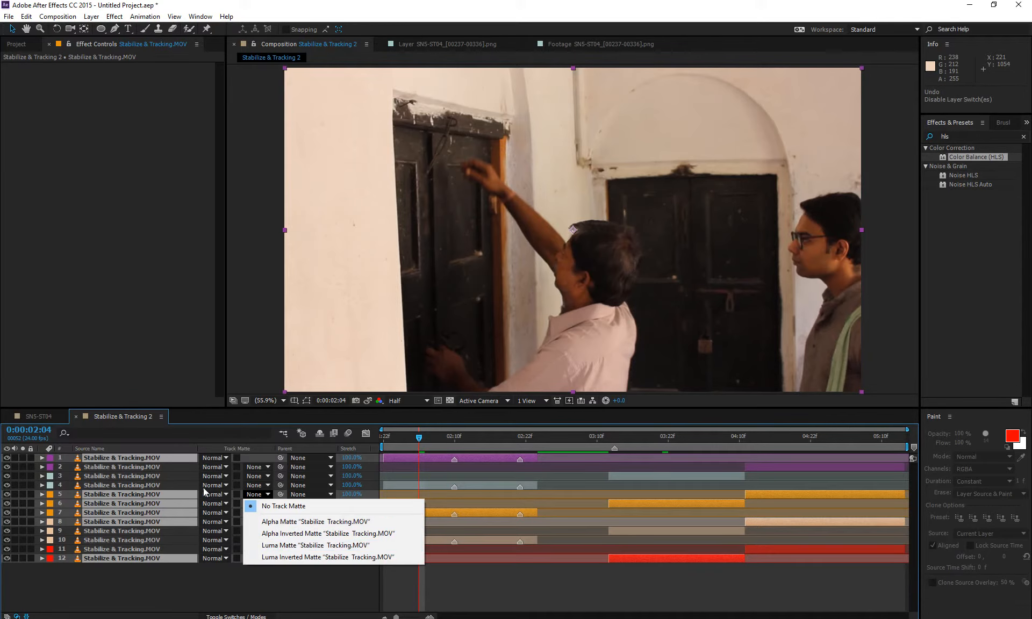
click(209, 497)
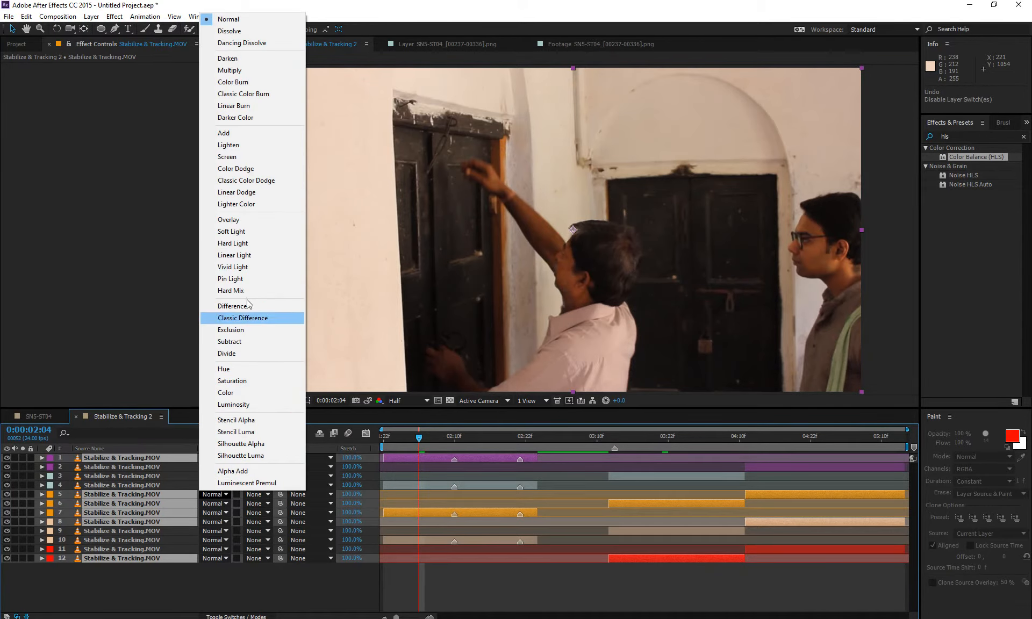
click(257, 171)
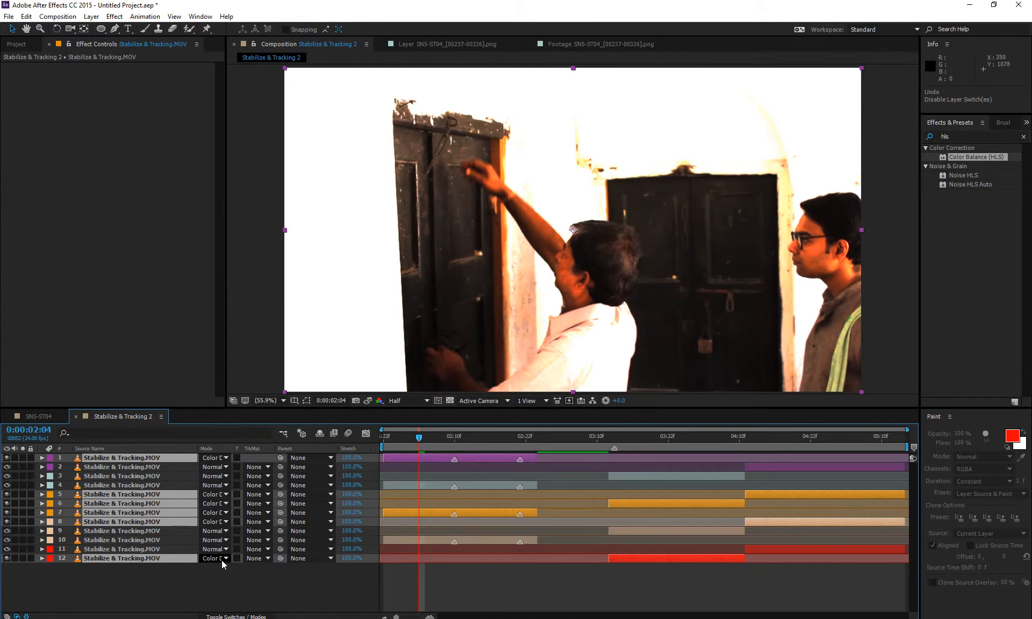
key(ctrl+z)
- Select layers 3 to 12 together and delete them
drag(165, 573, 118, 476)
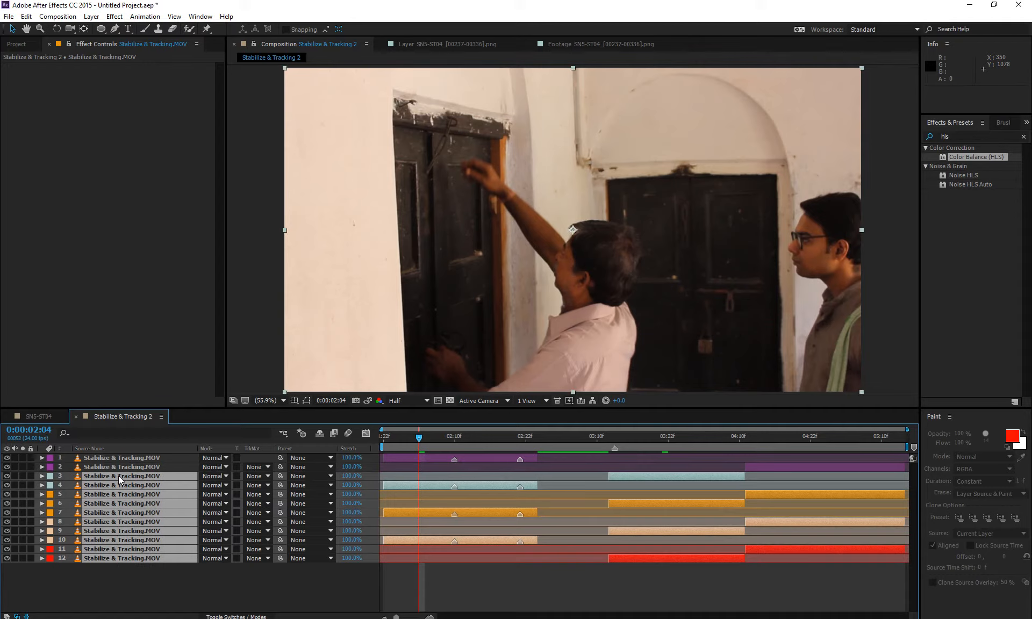
key(Delete)
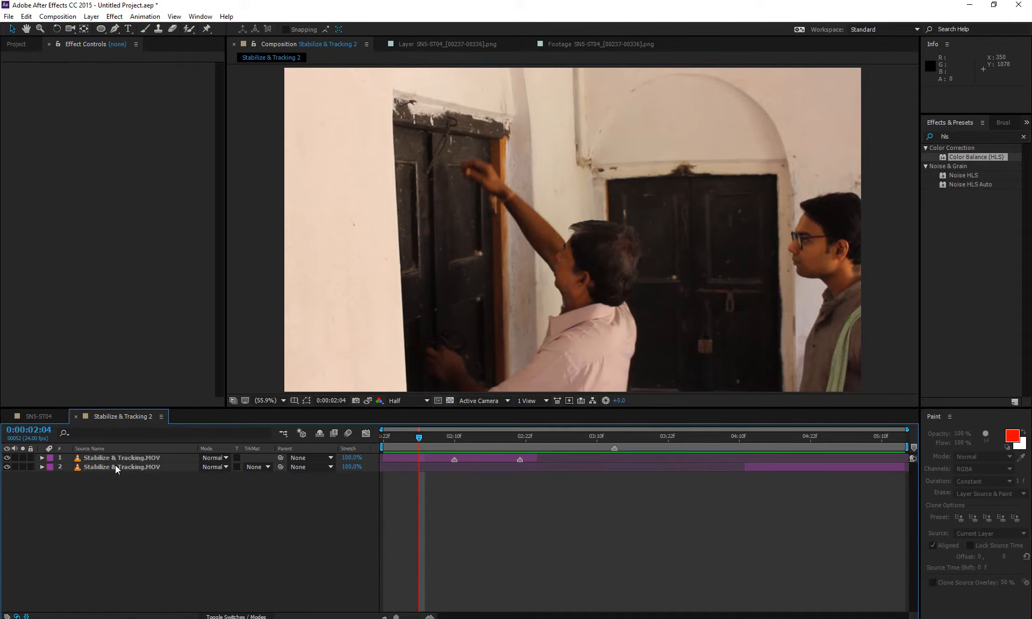
- Draw a red ellipse with a 19 px white stroke as a new shape layer over the door and the man's arm
click(115, 459)
click(100, 29)
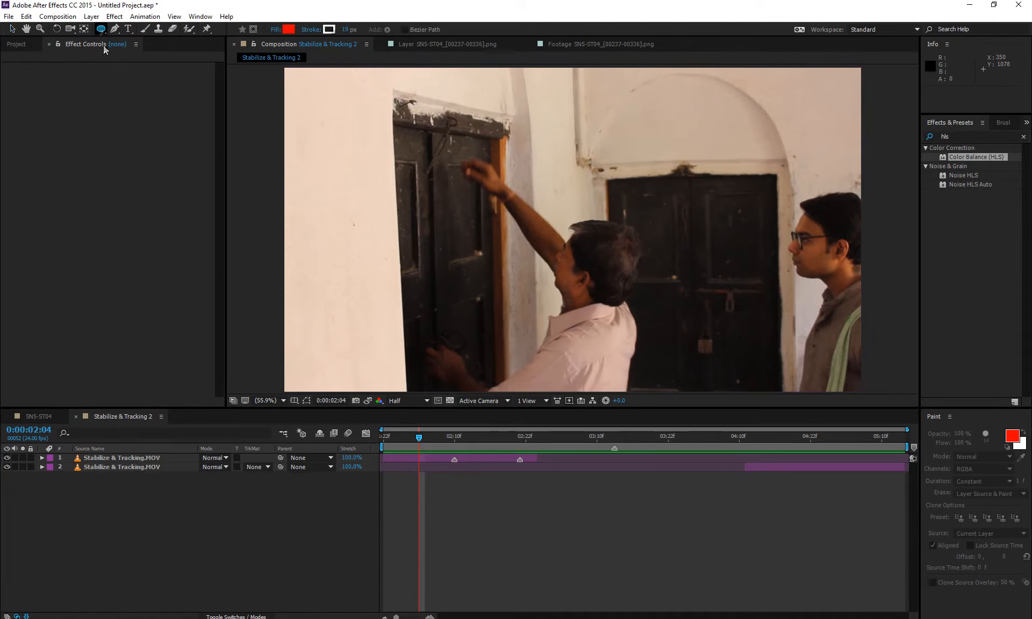
click(426, 169)
drag(426, 168, 588, 298)
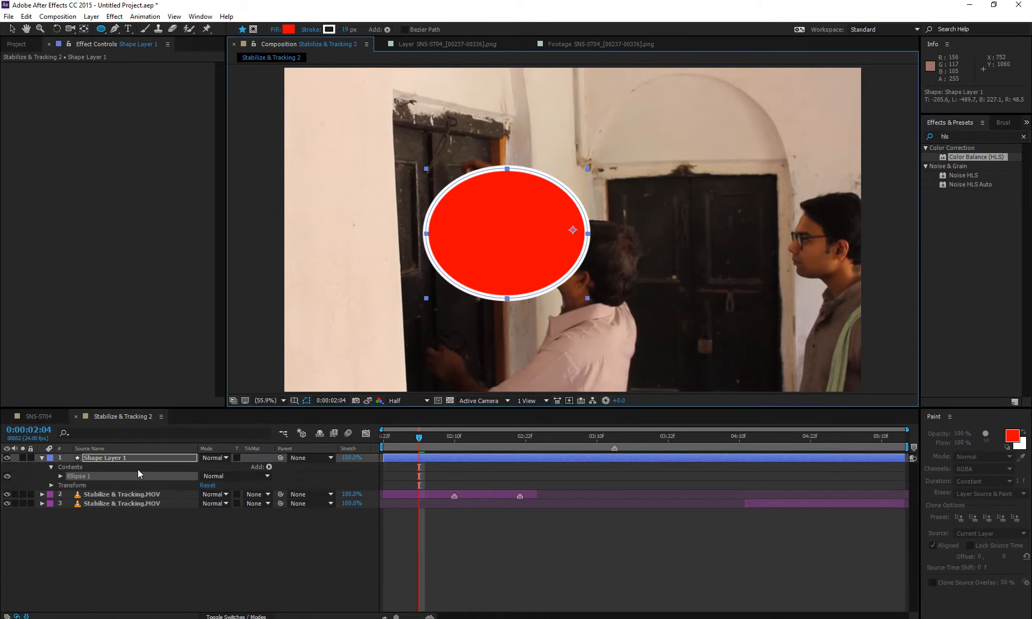
key(c)
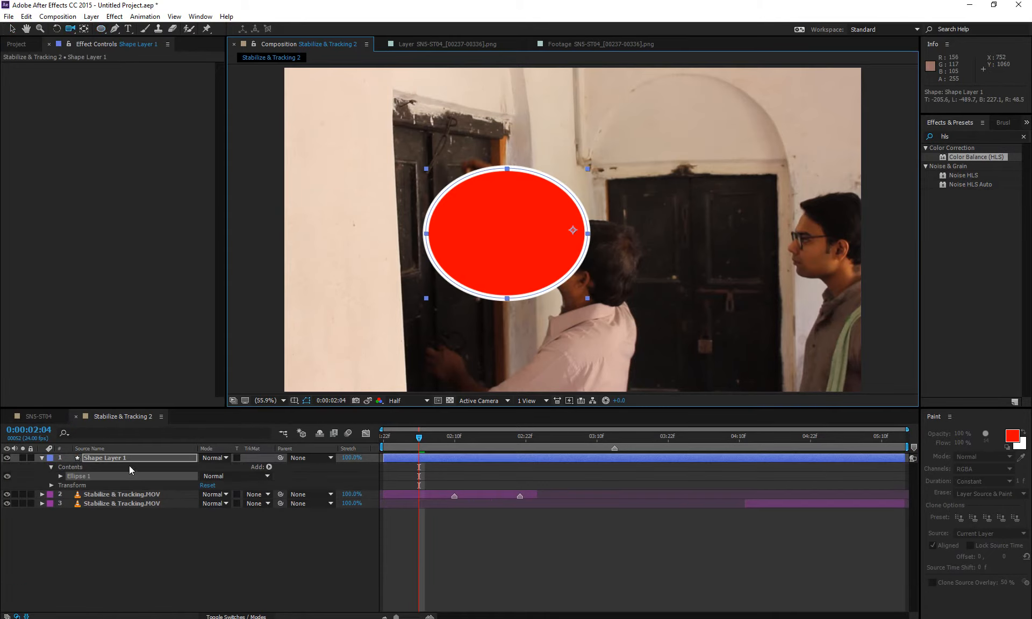
key(v)
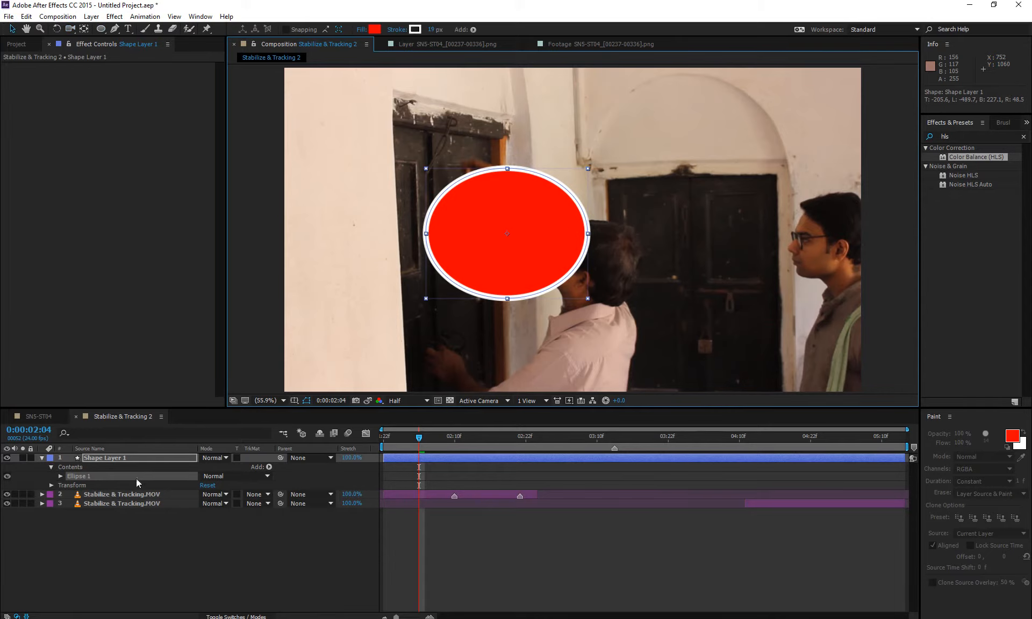
- Solo the shape layer and the footage layer directly below it in turn, switching each solo off again
click(24, 457)
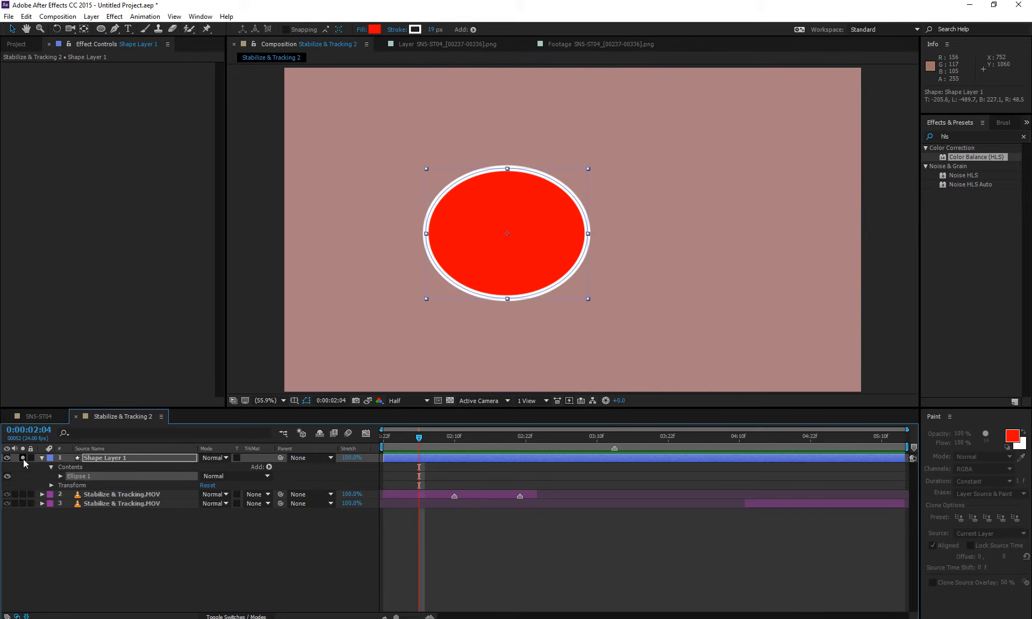
click(23, 458)
click(24, 494)
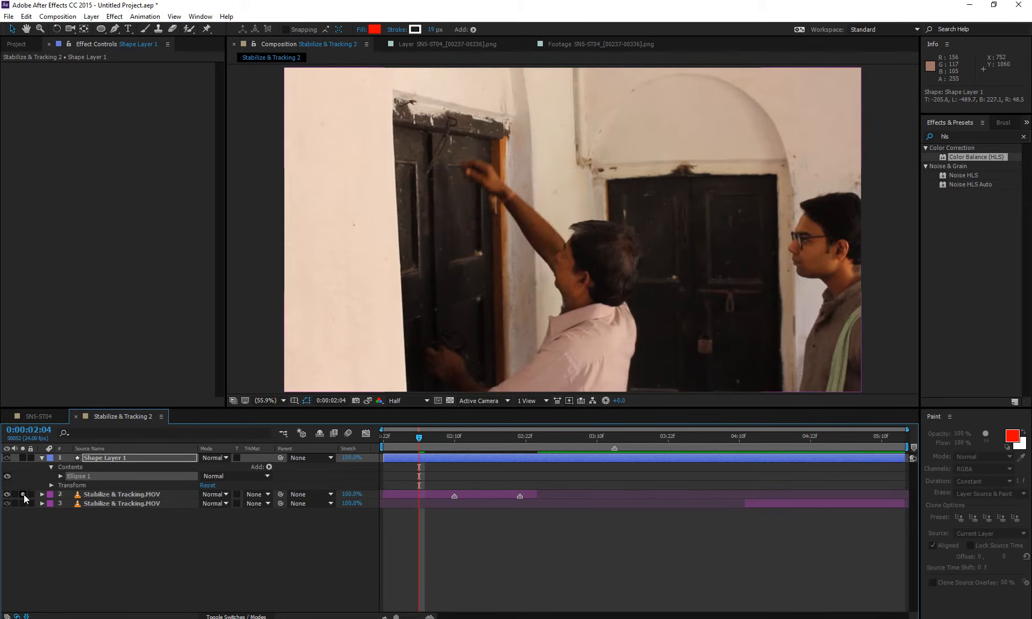
click(24, 495)
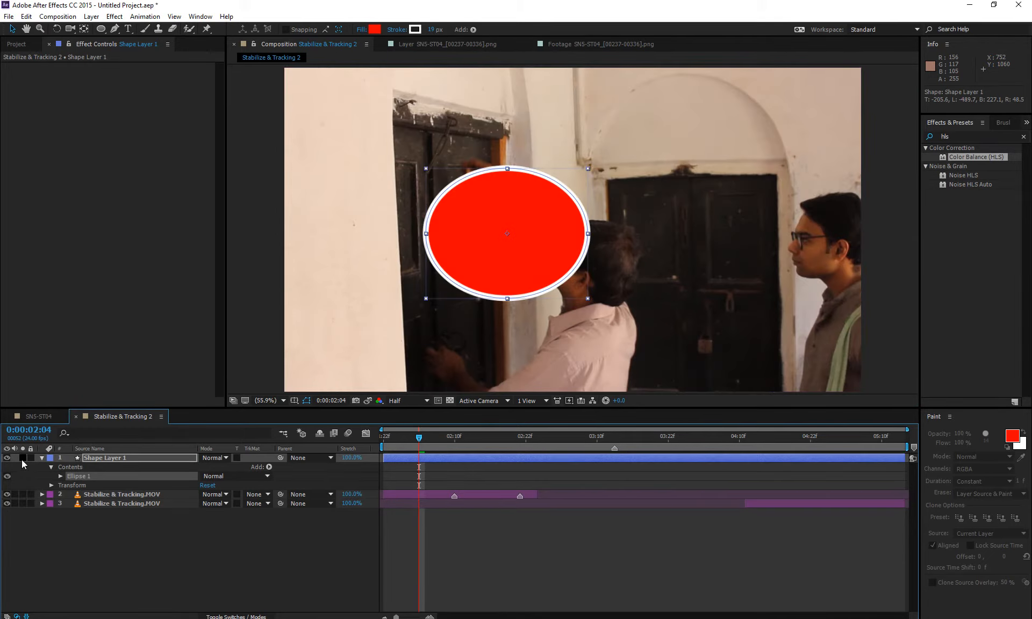
- Toggle the shape layer's solo switch on and off, and lock and unlock the layer
click(22, 459)
click(22, 458)
click(28, 457)
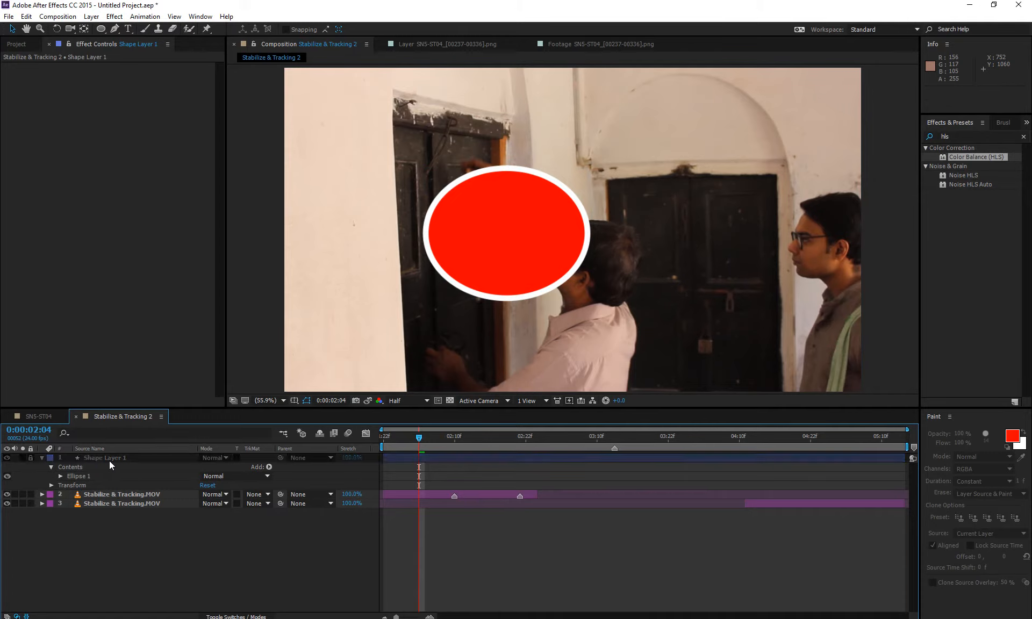
click(31, 457)
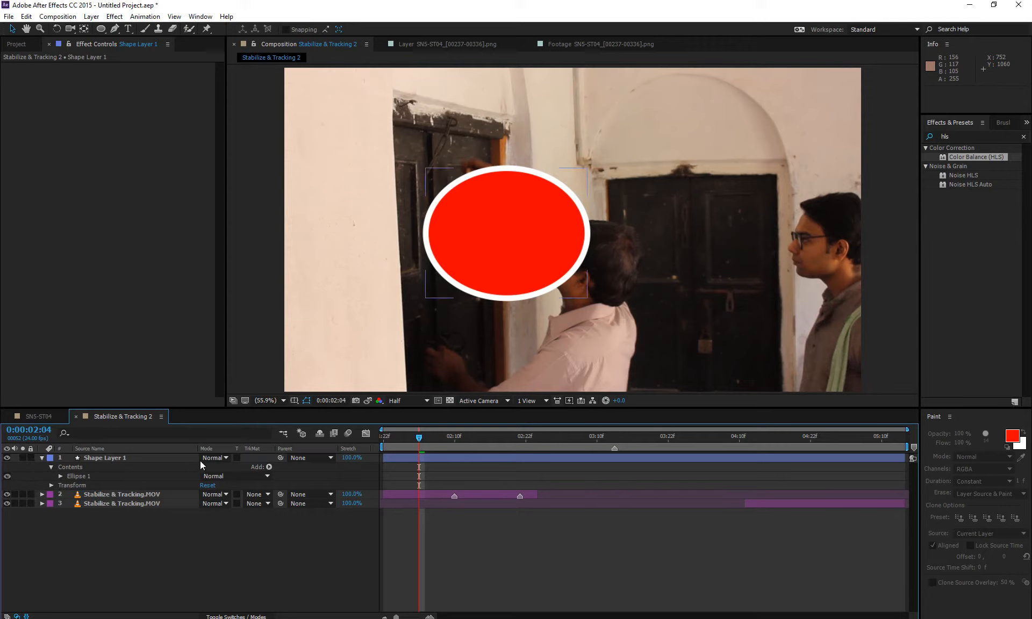
- Show the track matte options of the upper footage layer and the parent options of the shape layer
click(202, 459)
click(186, 459)
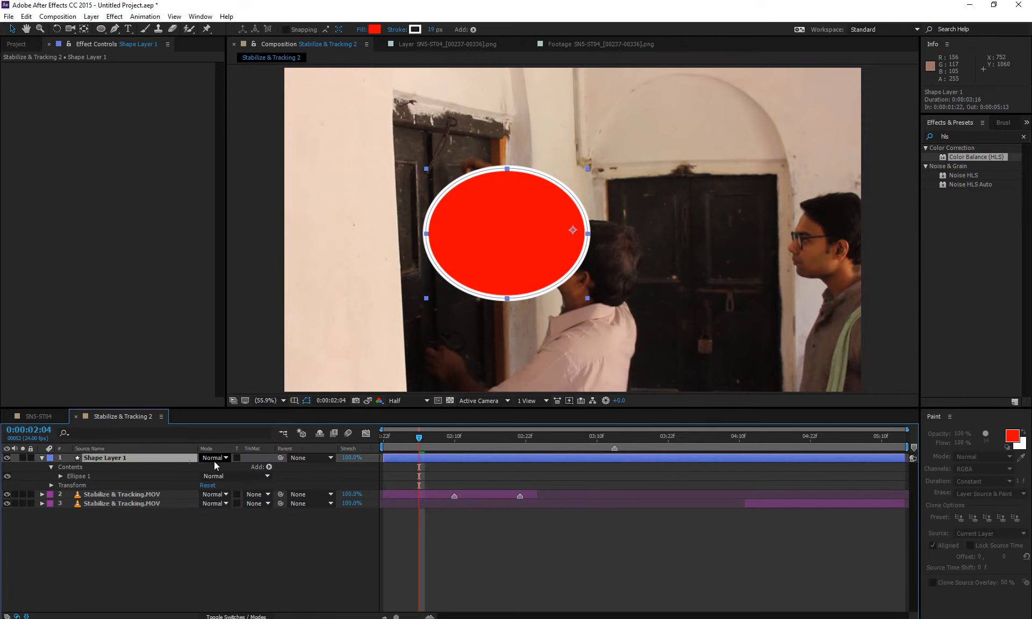
click(256, 496)
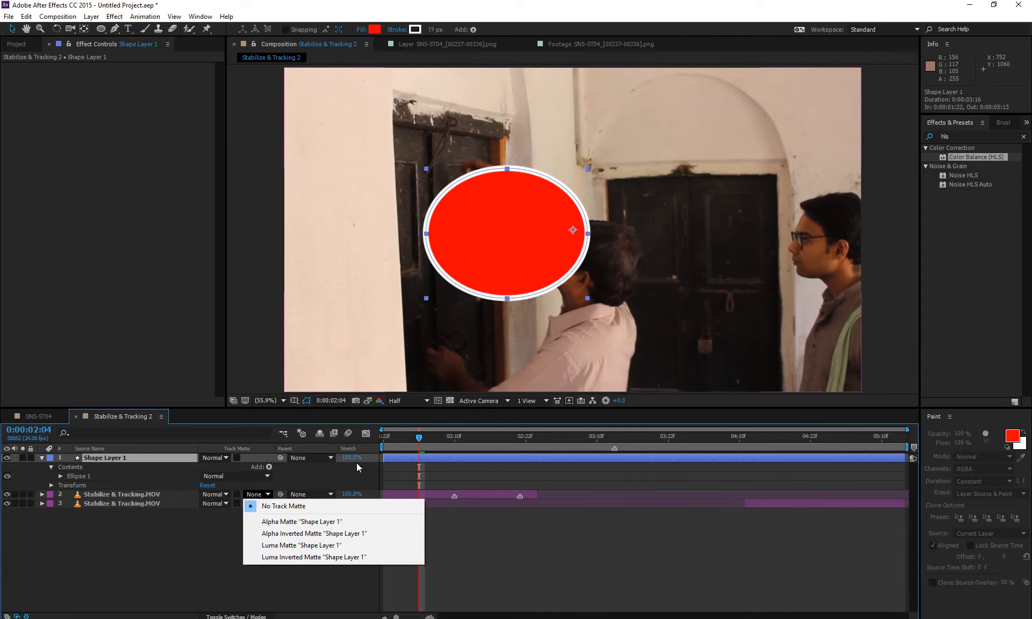
click(321, 459)
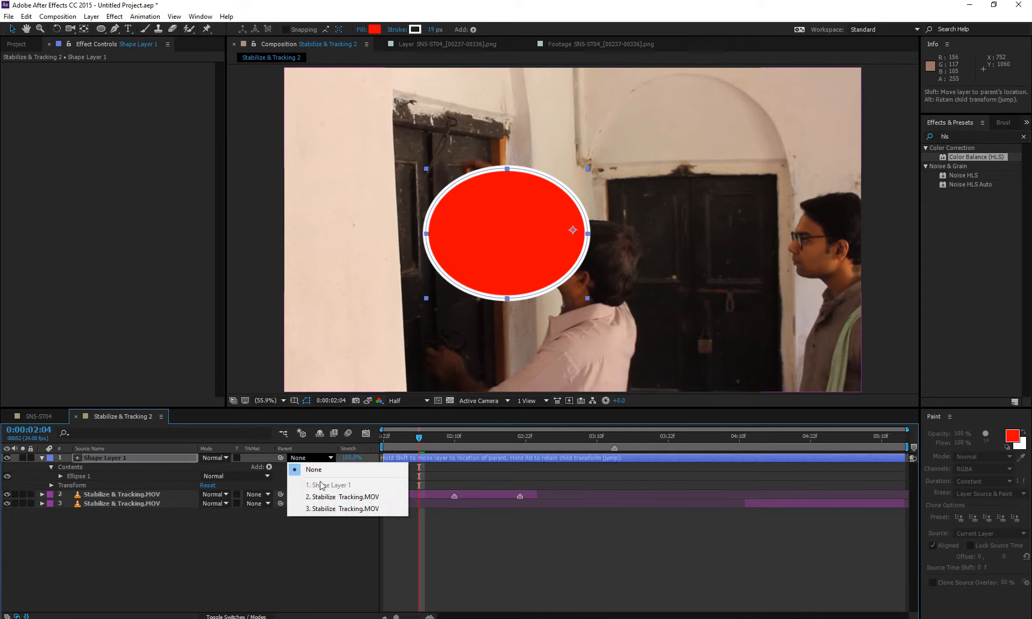
click(227, 529)
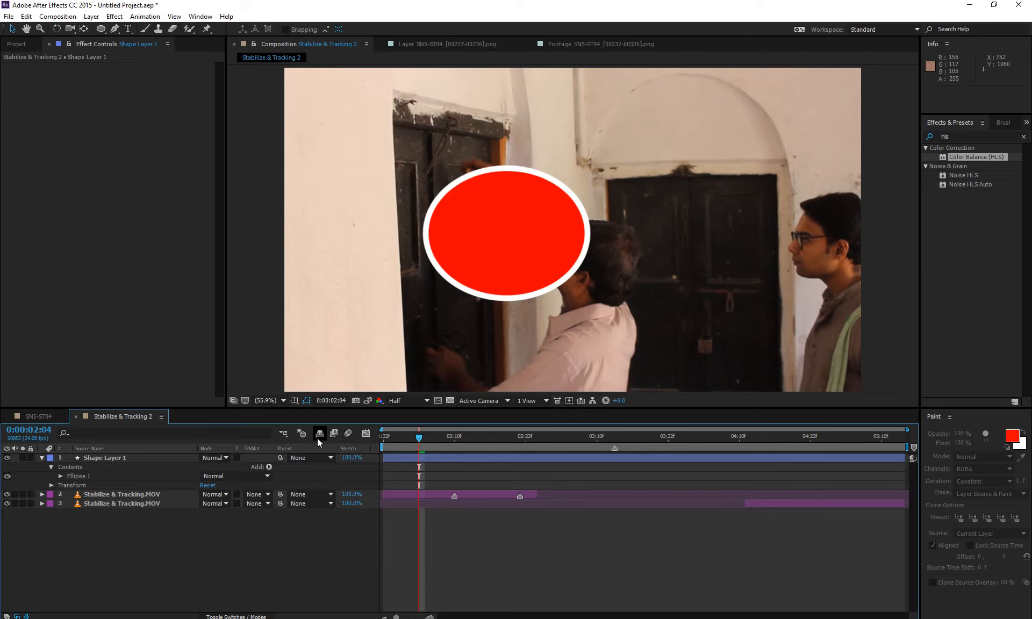
- Collapse the shape layer's properties and paste four copies of the shape layer and both footage layers
click(43, 458)
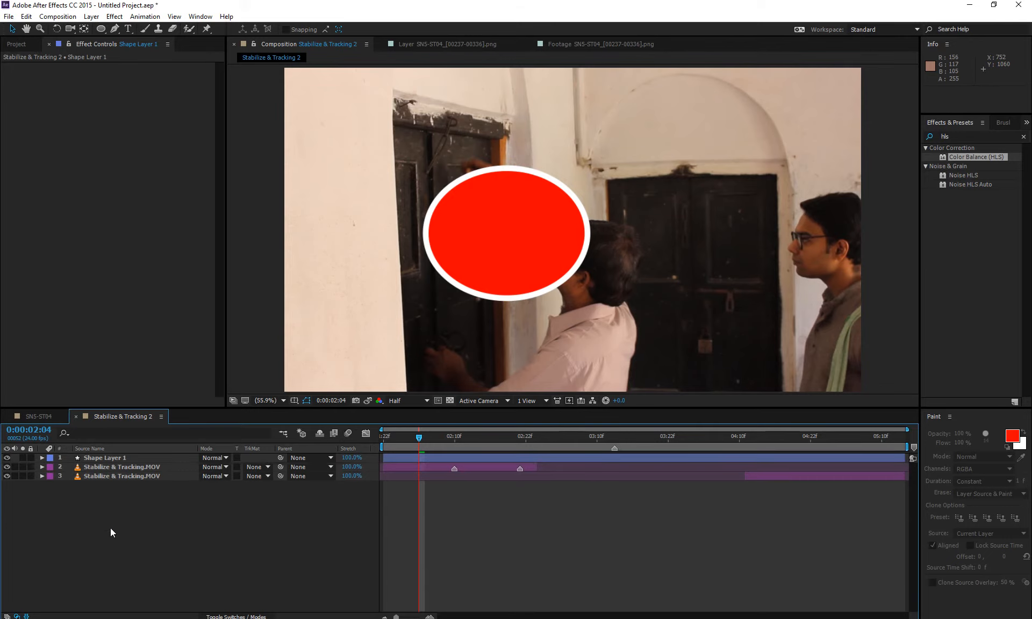
drag(111, 528, 65, 453)
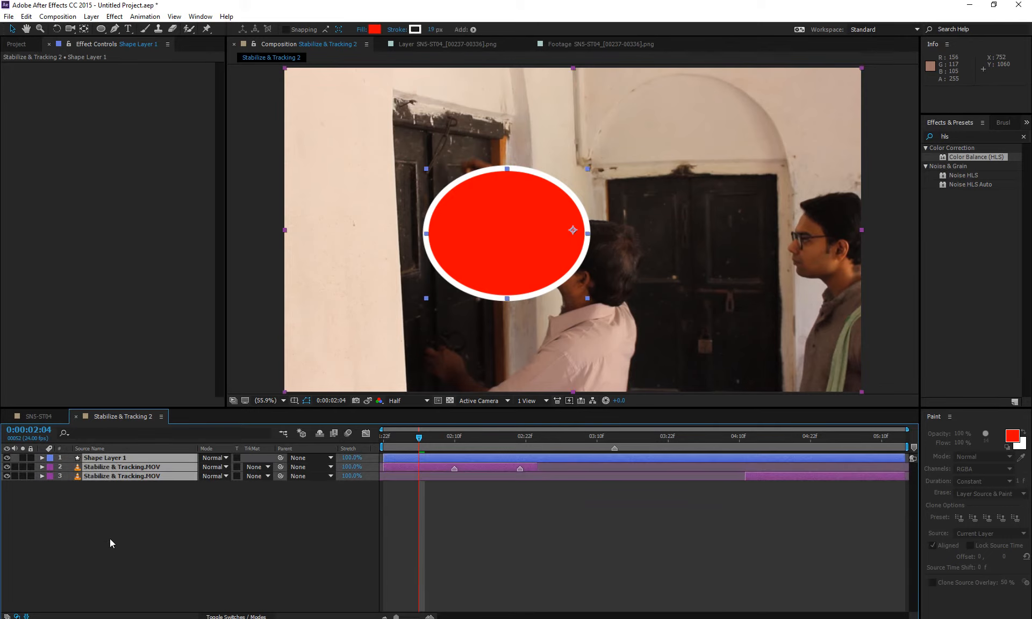
key(ctrl+v)
key(ctrl+v)
key(ctrl+v)
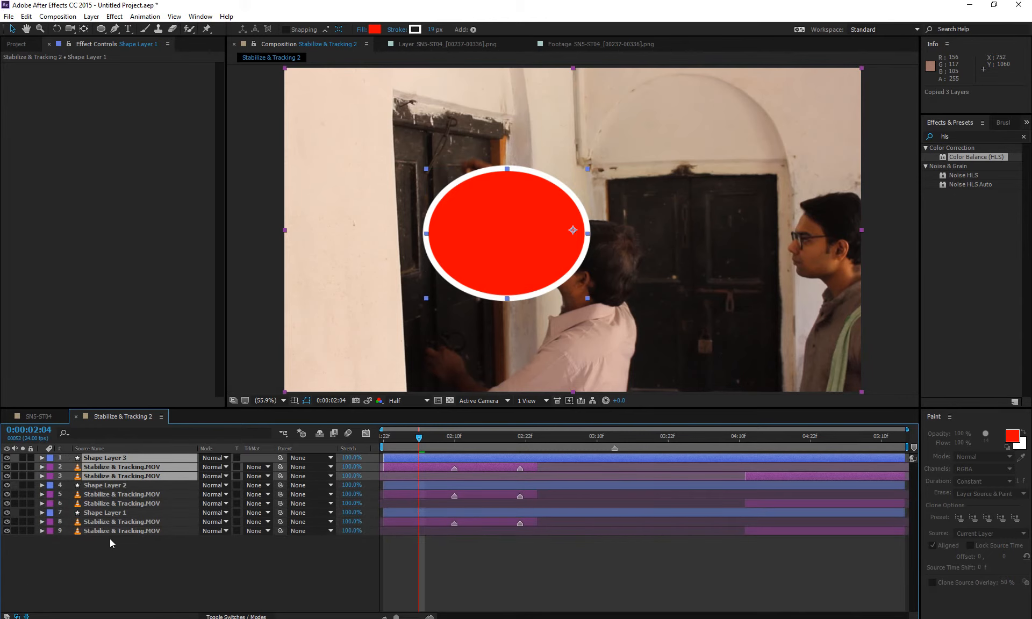
key(ctrl+v)
click(158, 594)
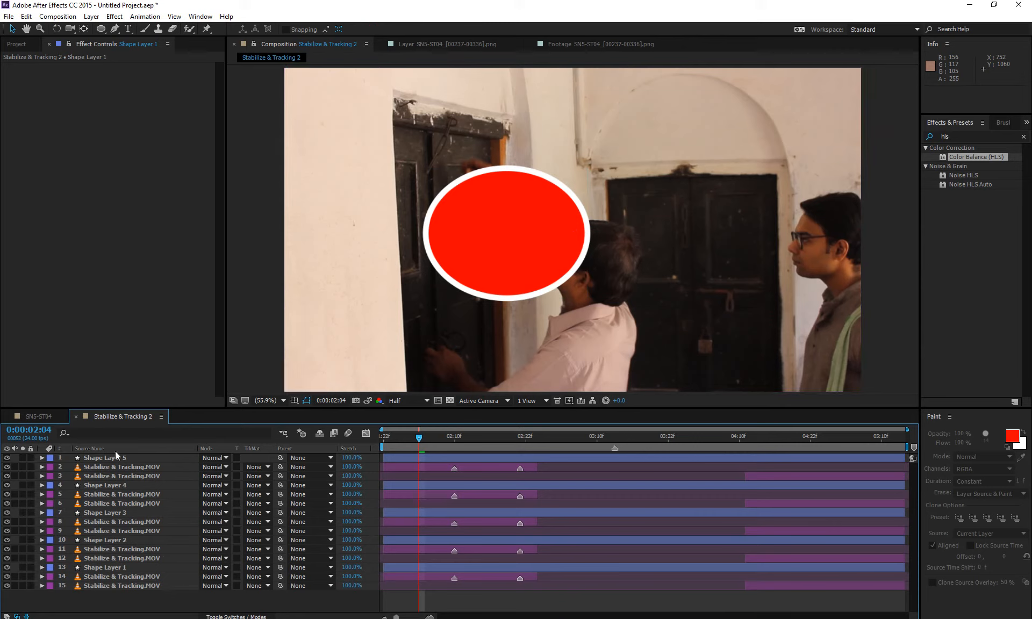
- Select layers 3 to 15, display the layer switches columns and mark the selected layers as shy
click(162, 588)
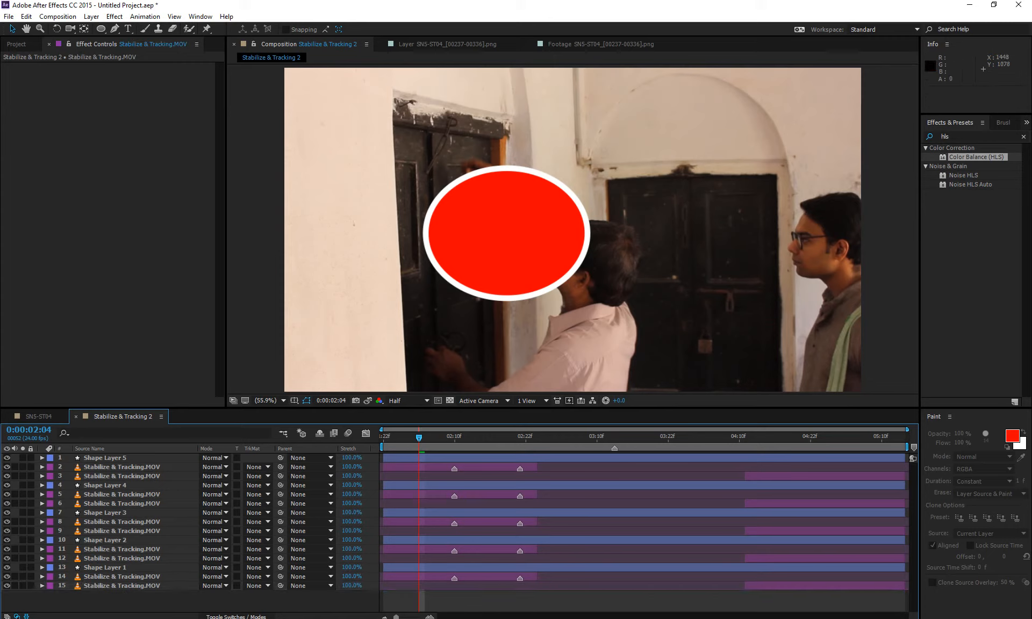
click(129, 590)
click(129, 589)
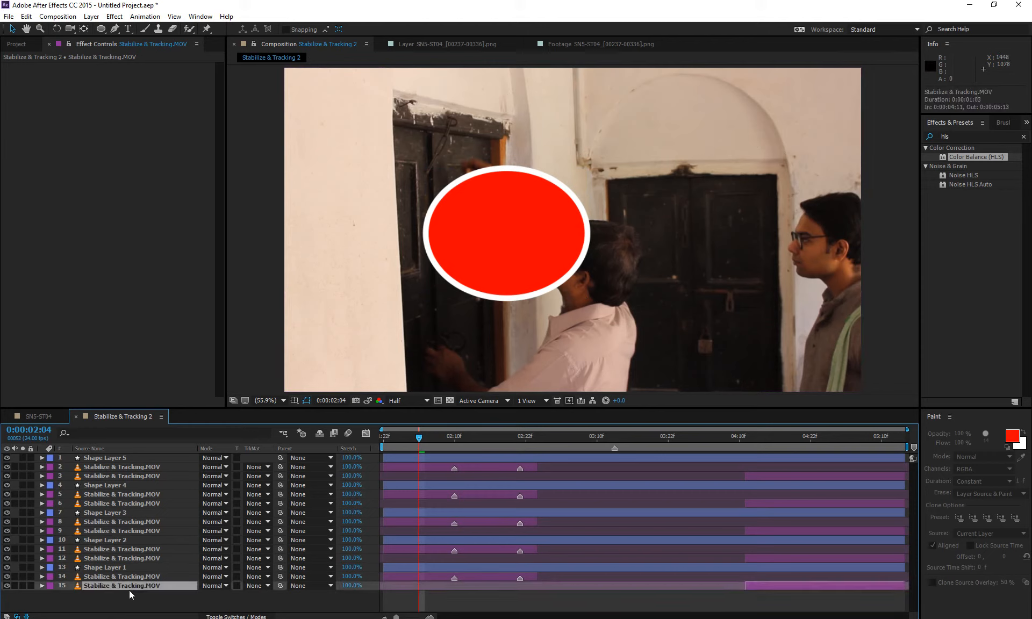
shift+click(140, 476)
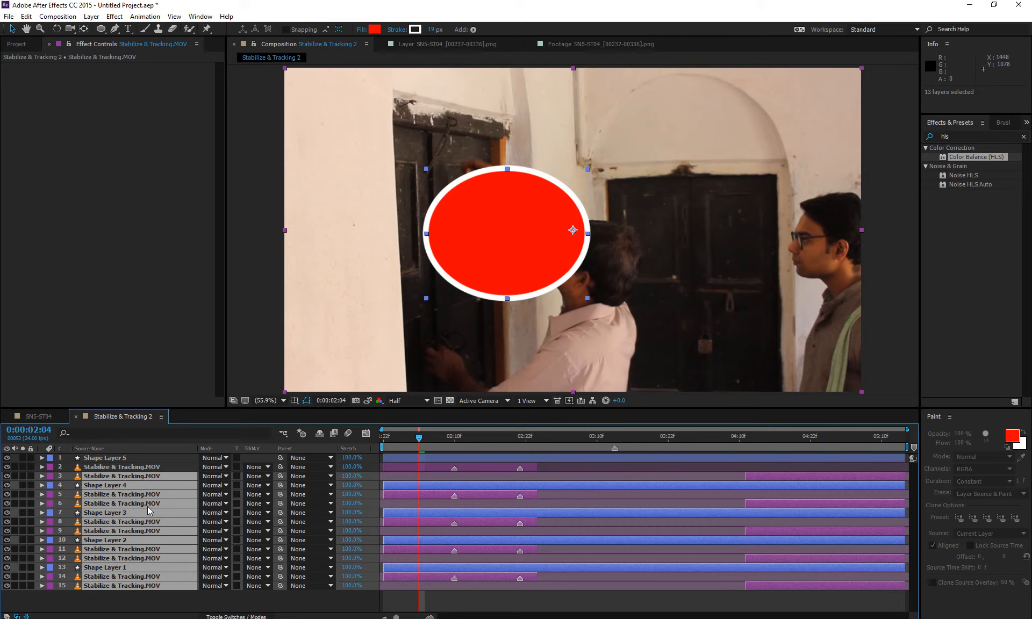
click(248, 617)
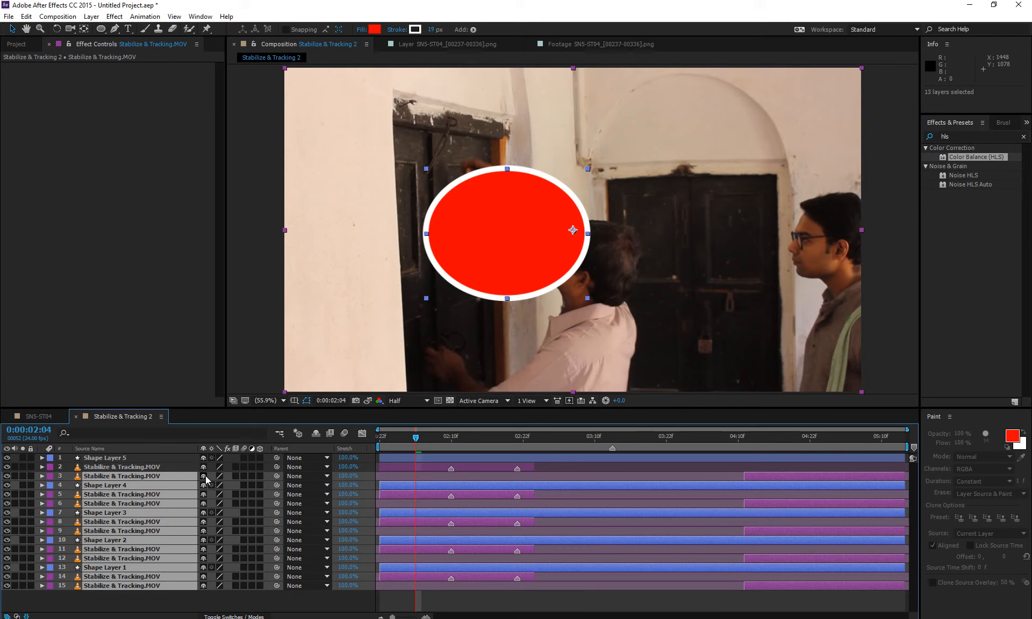
click(231, 617)
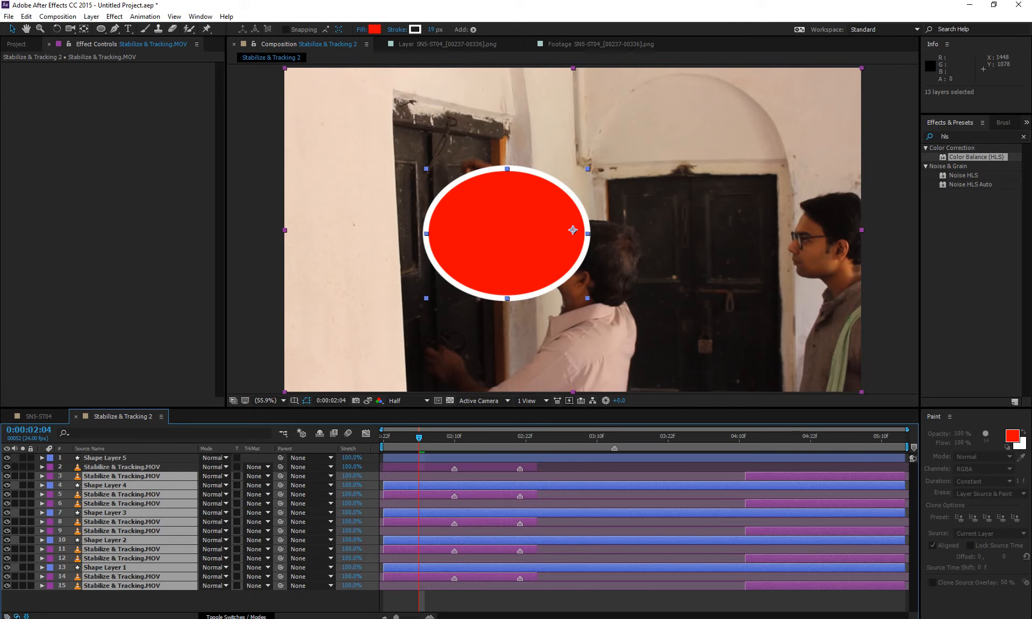
click(231, 616)
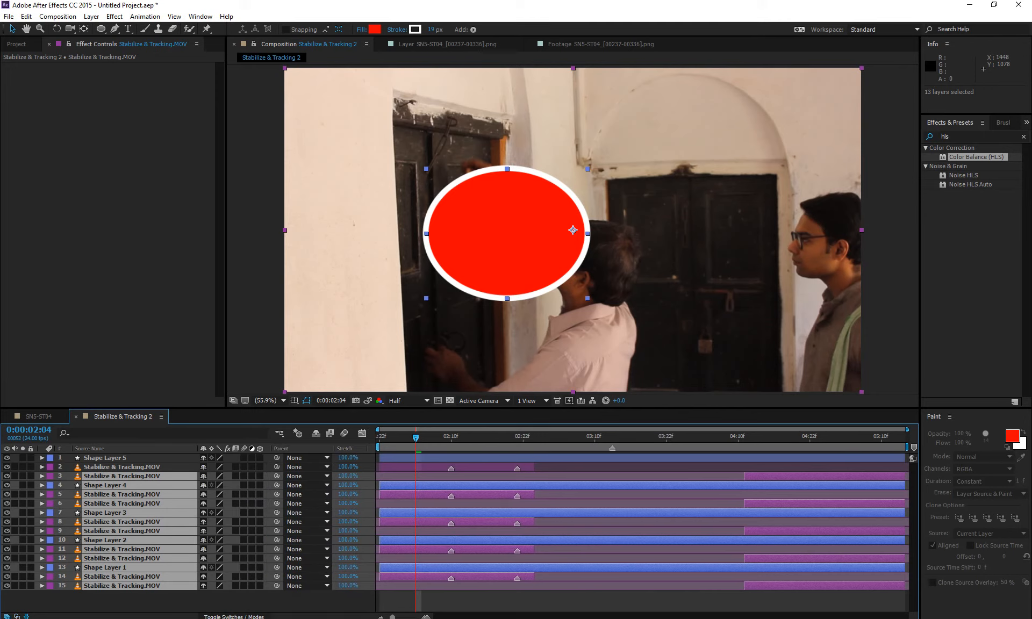
click(203, 477)
- Hide and reveal the shy layers twice in the timeline, and return to the Mode and TrkMat columns
click(316, 434)
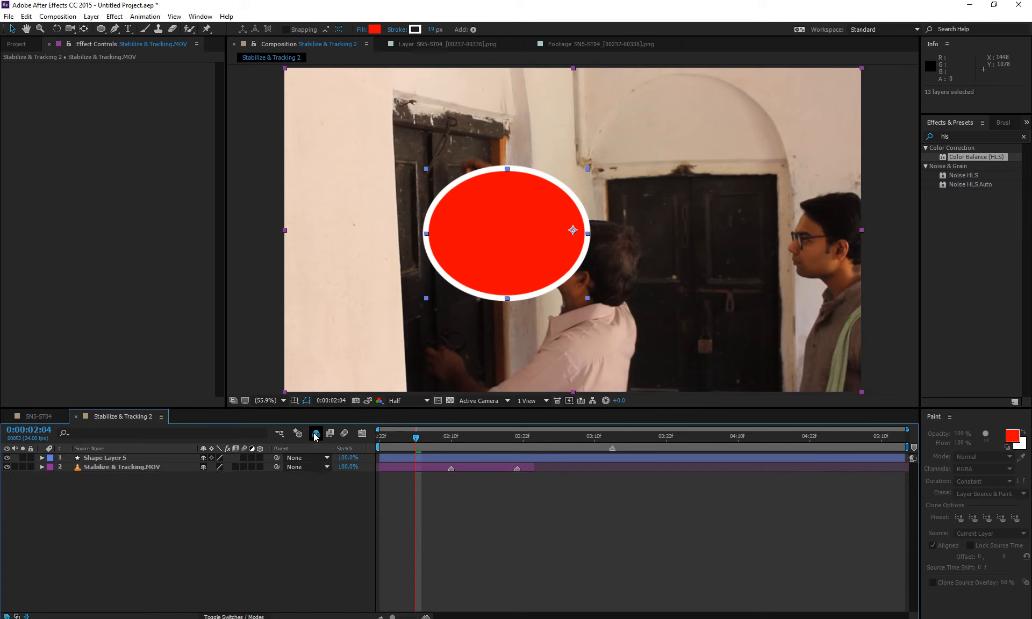
click(316, 434)
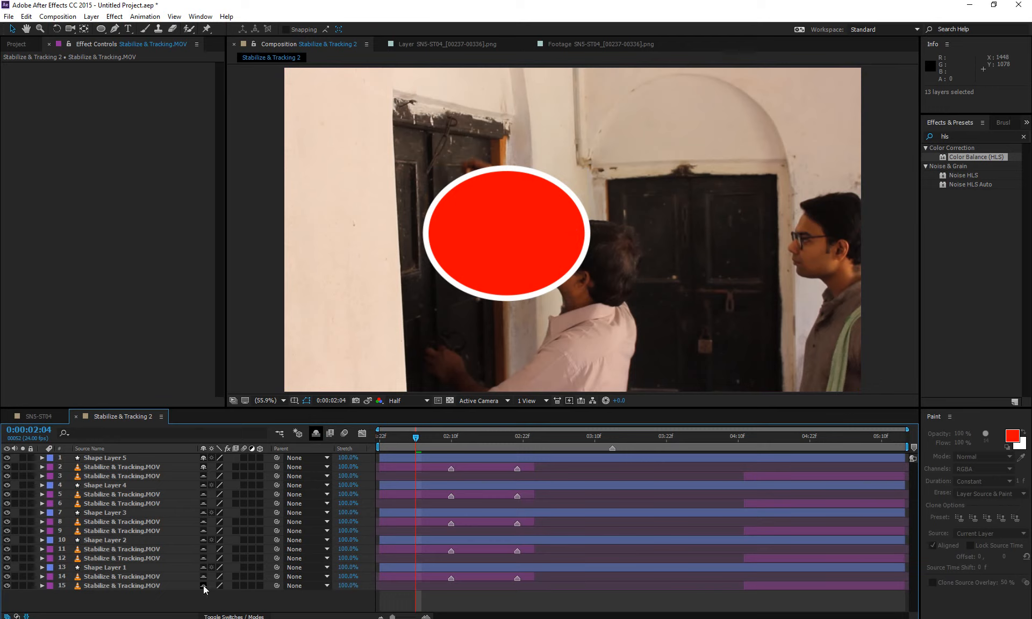
click(316, 434)
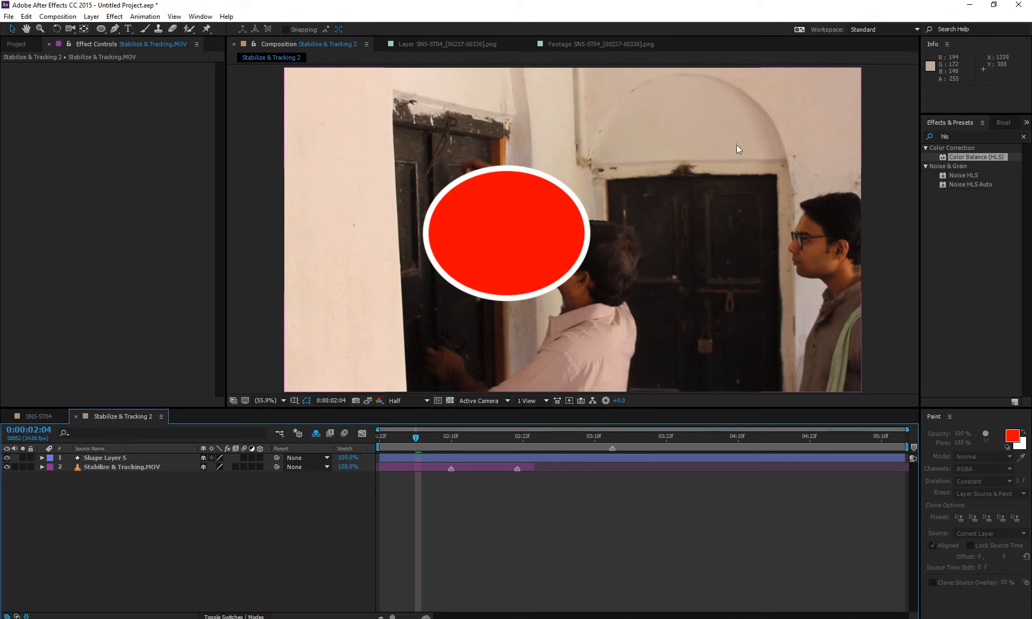
click(319, 434)
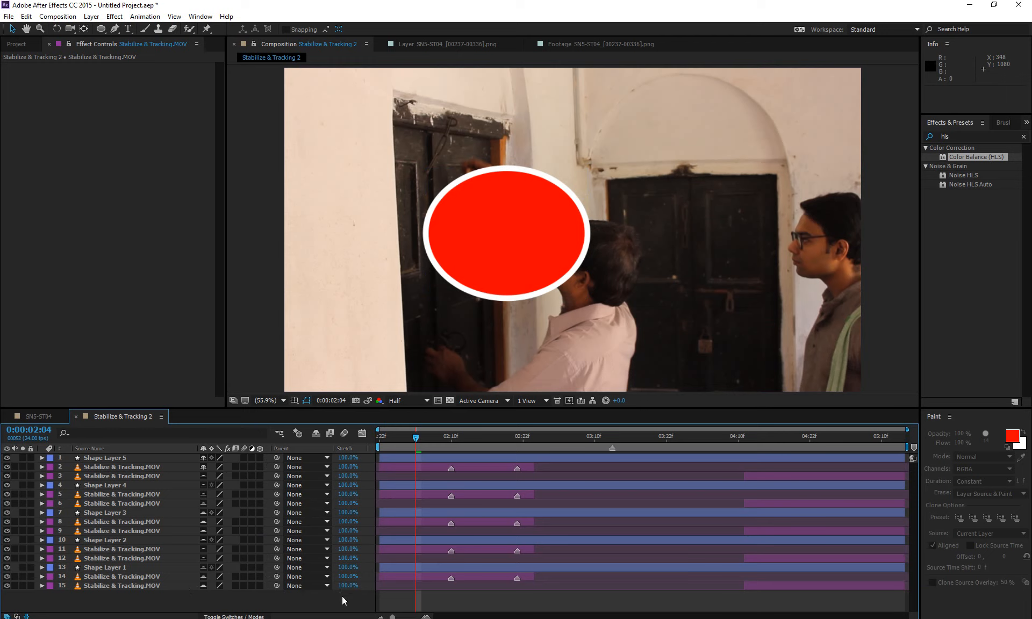
click(228, 615)
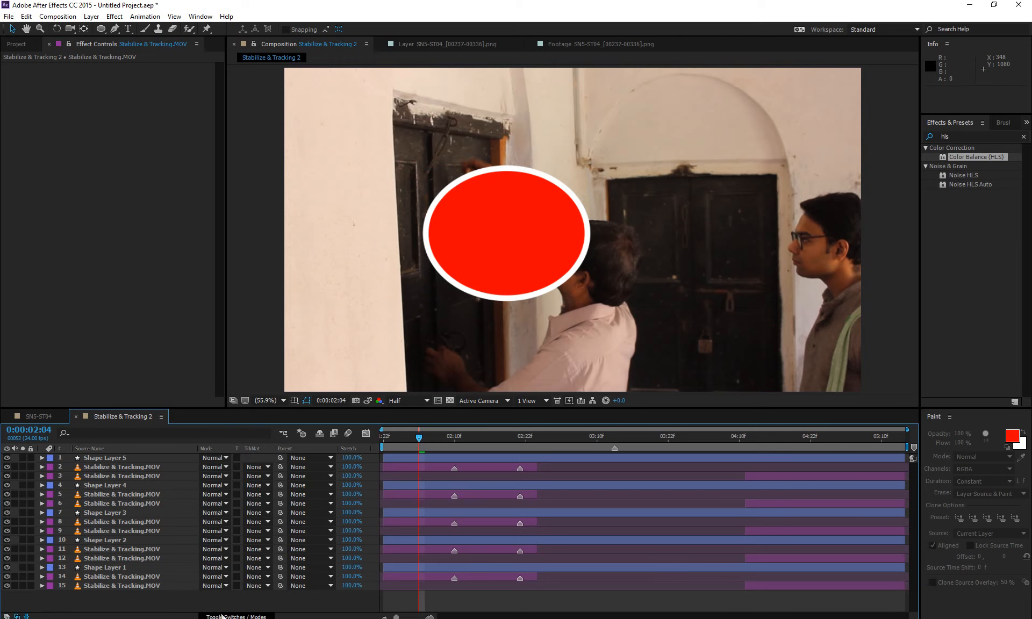